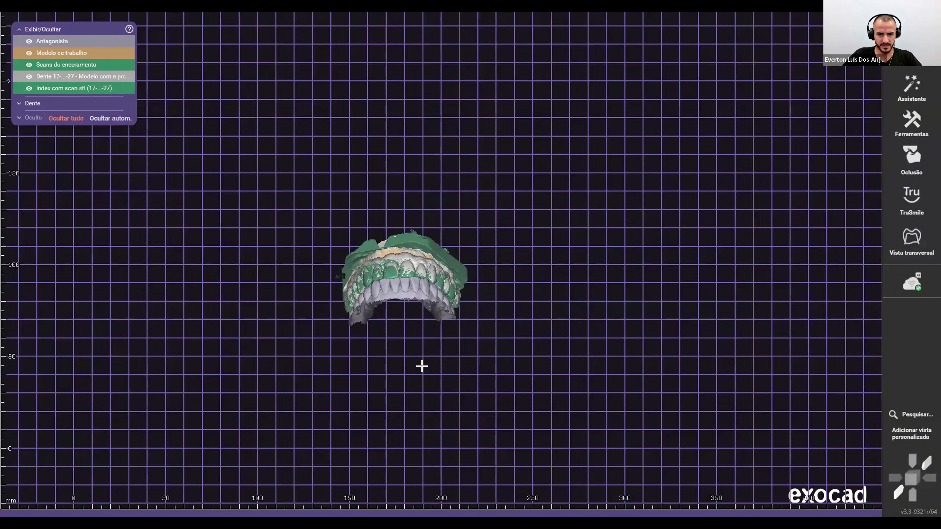
# Step: Hide the antagonist, working model, wax-up scan and tooth 17-27 model so that only the Index com scan.stl mesh is shown
pyautogui.moveTo(421, 366); pyautogui.dragTo(440, 335, button='right')
pyautogui.scroll(5, 409, 263)
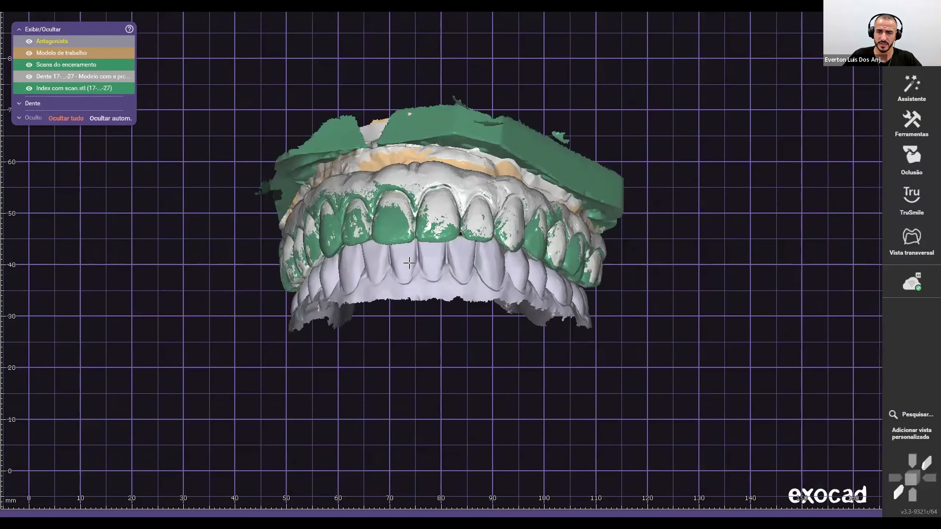
pyautogui.keyDown('ctrl'); pyautogui.click(409, 192); pyautogui.keyUp('ctrl')
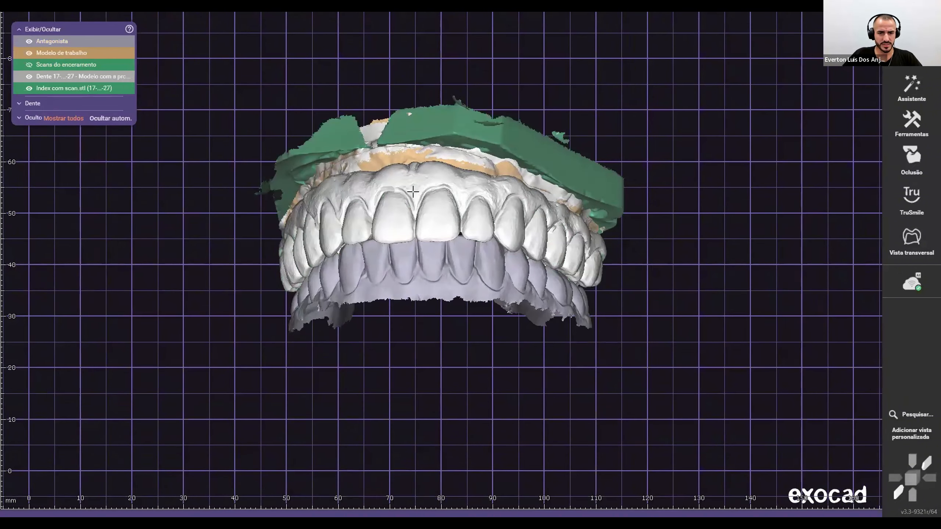
pyautogui.keyDown('ctrl'); pyautogui.click(411, 192); pyautogui.keyUp('ctrl')
pyautogui.keyDown('ctrl'); pyautogui.click(431, 190); pyautogui.keyUp('ctrl')
pyautogui.keyDown('ctrl'); pyautogui.click(432, 191); pyautogui.keyUp('ctrl')
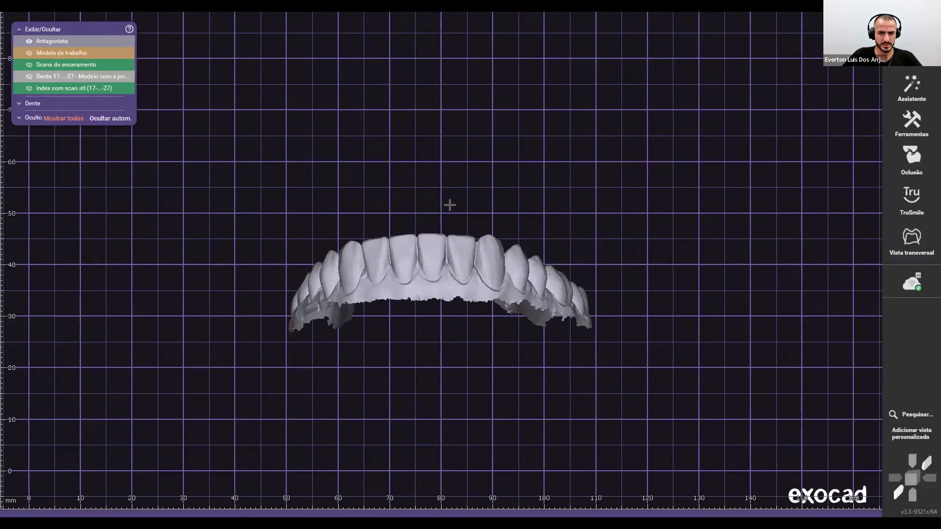
pyautogui.keyDown('ctrl'); pyautogui.rightClick(446, 230); pyautogui.keyUp('ctrl')
pyautogui.keyDown('ctrl'); pyautogui.click(442, 267); pyautogui.keyUp('ctrl')
pyautogui.moveTo(434, 260); pyautogui.dragTo(338, 359, button='right')
pyautogui.scroll(4, 281, 272)
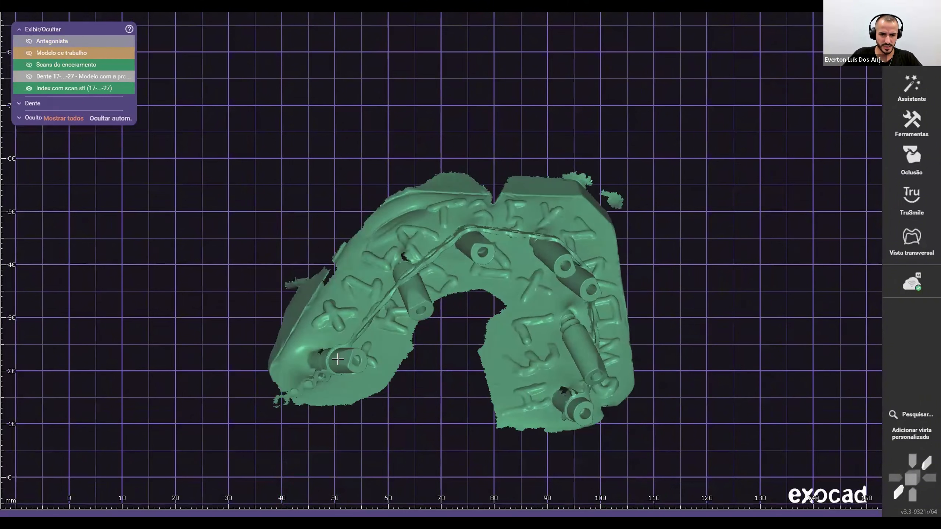
# Step: Inspect the scan bodies on the index scan and show the wax-up scan over it
pyautogui.moveTo(571, 255); pyautogui.dragTo(559, 170, button='right')
pyautogui.scroll(-3, 560, 170)
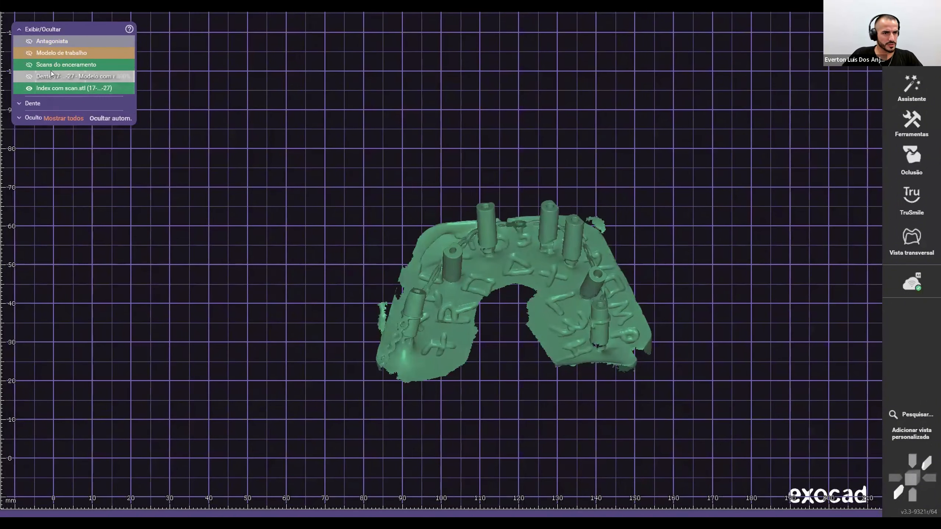
pyautogui.moveTo(518, 240); pyautogui.dragTo(525, 206, button='right')
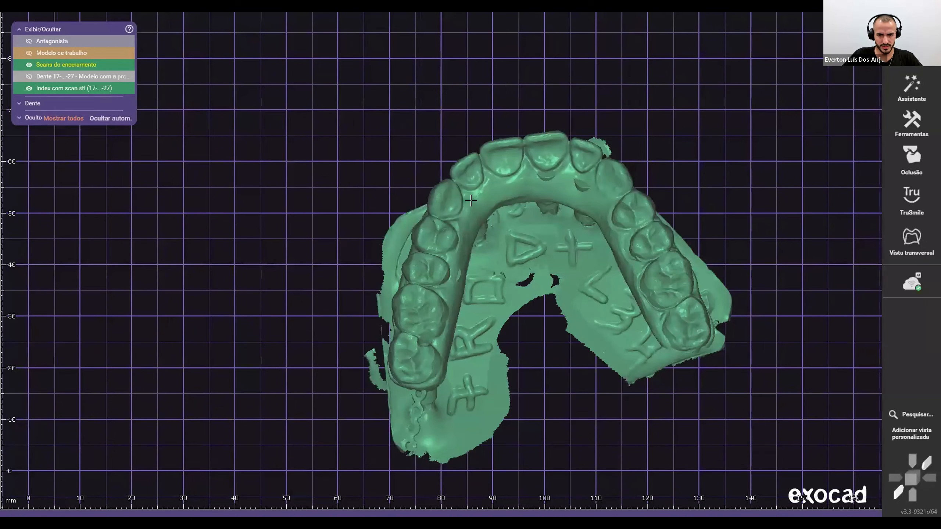
pyautogui.moveTo(478, 237); pyautogui.dragTo(472, 223, button='right')
pyautogui.scroll(3, 472, 223)
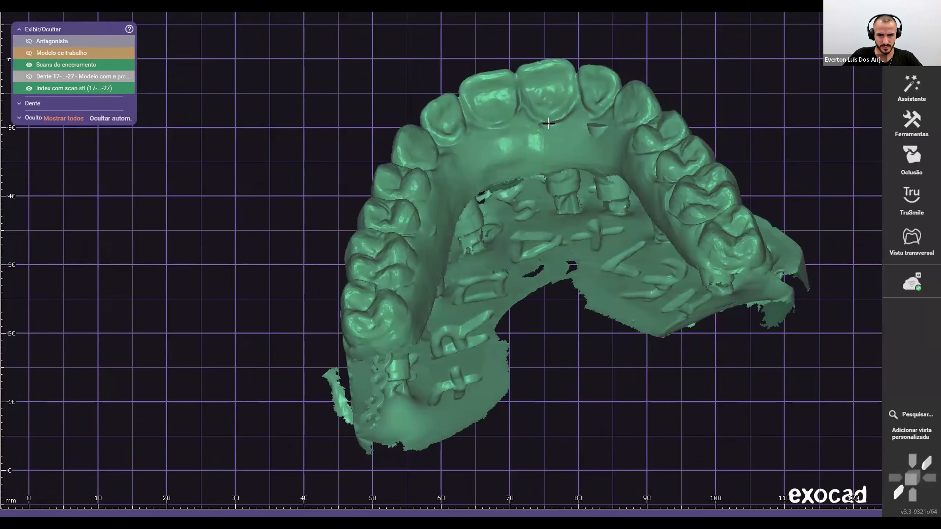
# Step: Toggle the wax-up and index scans in and out to compare the tooth positions with the implant analogs from several angles
pyautogui.keyDown('ctrl'); pyautogui.scroll(-5, 556, 222); pyautogui.keyUp('ctrl')
pyautogui.scroll(-3, 558, 253)
pyautogui.moveTo(553, 258); pyautogui.dragTo(615, 230, button='right')
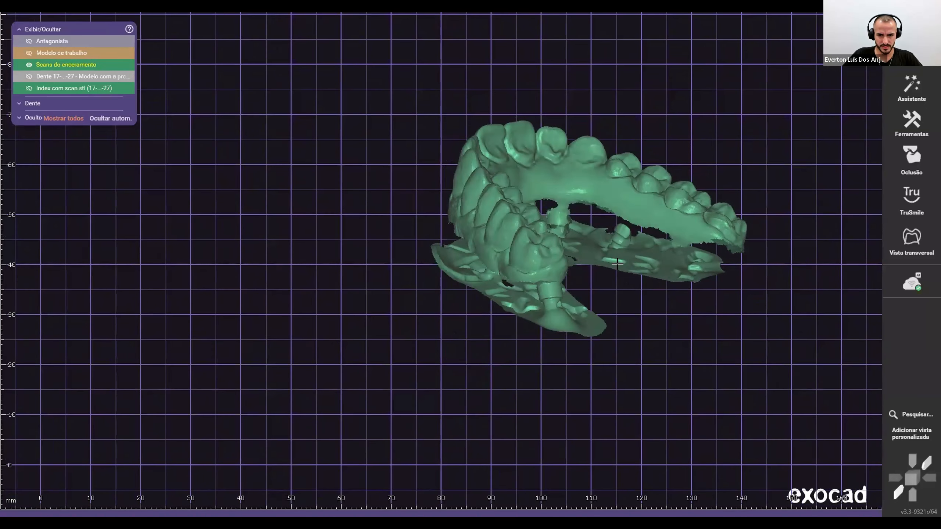
pyautogui.keyDown('ctrl'); pyautogui.scroll(3, 615, 230); pyautogui.keyUp('ctrl')
pyautogui.moveTo(690, 207); pyautogui.dragTo(642, 214, button='right')
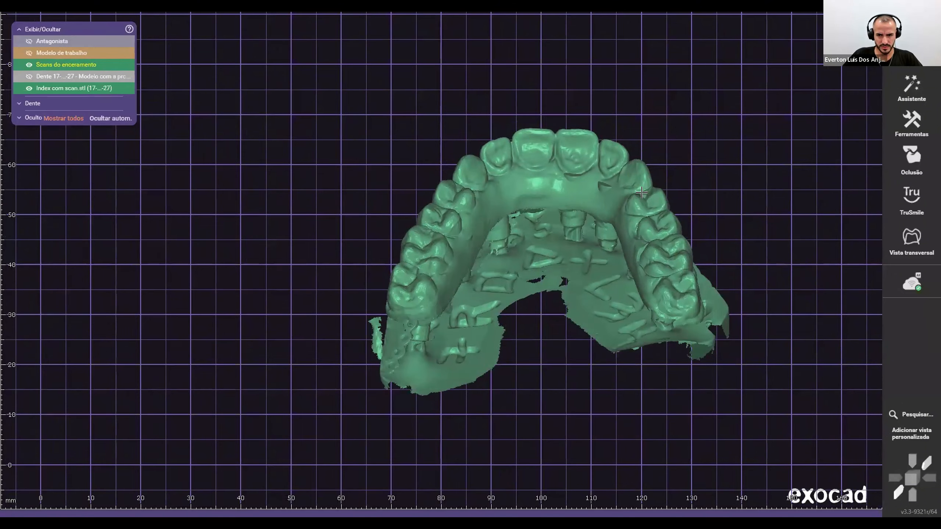
pyautogui.keyDown('ctrl'); pyautogui.scroll(-5, 559, 185); pyautogui.keyUp('ctrl')
pyautogui.keyDown('ctrl'); pyautogui.scroll(5, 643, 253); pyautogui.keyUp('ctrl')
pyautogui.scroll(-3, 641, 260)
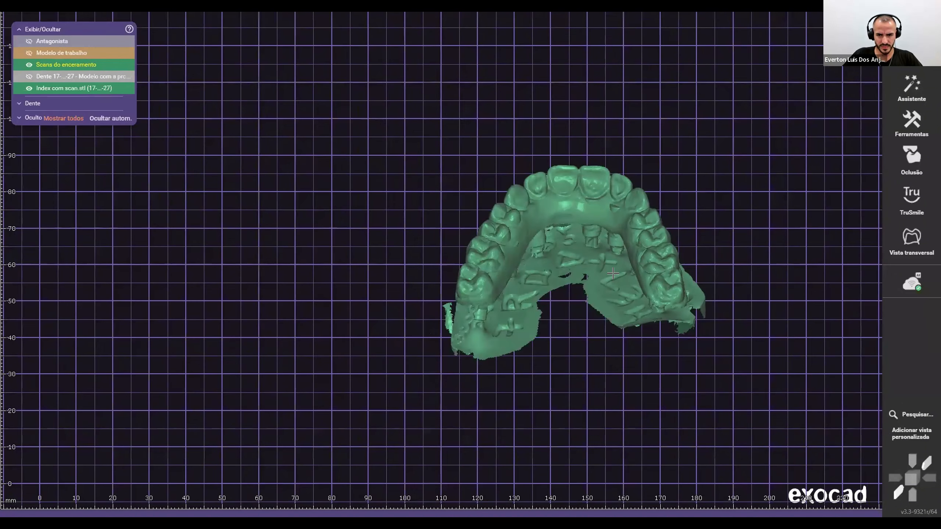
pyautogui.moveTo(641, 259); pyautogui.dragTo(620, 210, button='right')
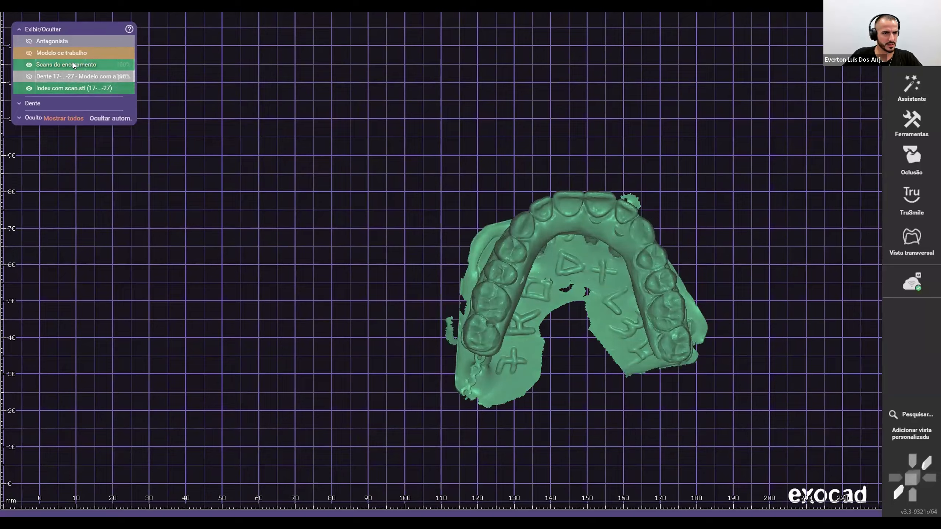
# Step: Show the Dente 17-27 model semi-transparent over the wax-up and index scans
pyautogui.click(97, 77)
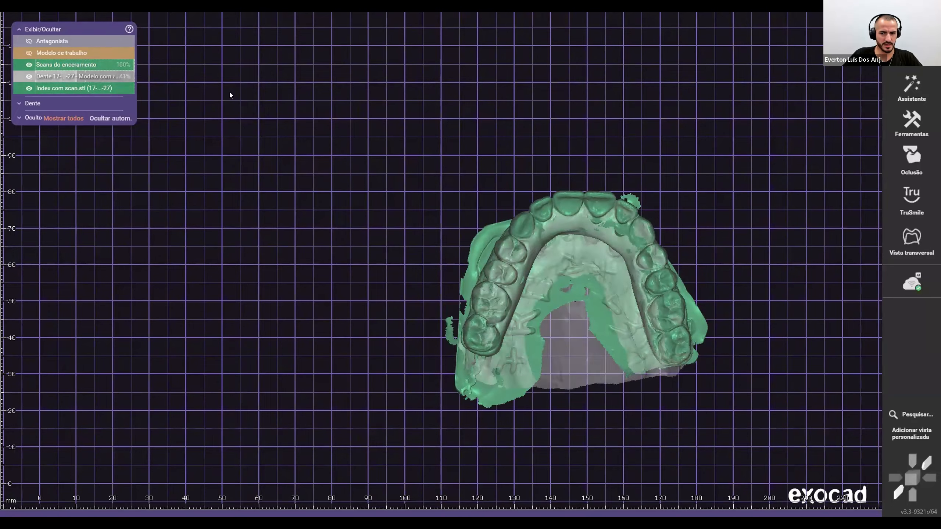
pyautogui.scroll(3, 572, 334)
pyautogui.moveTo(557, 302); pyautogui.dragTo(454, 240, button='right')
pyautogui.scroll(-3, 634, 324)
# Step: Hide the tooth 17-27 model and the wax-up scan, leaving only the index scan for inspection
pyautogui.keyDown('ctrl'); pyautogui.click(497, 216); pyautogui.keyUp('ctrl')
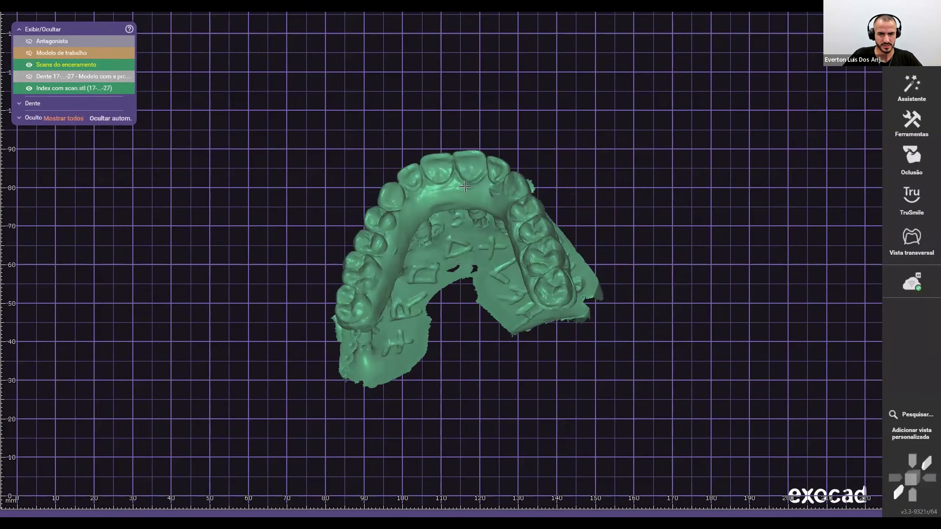
pyautogui.keyDown('ctrl'); pyautogui.click(552, 285); pyautogui.keyUp('ctrl')
pyautogui.moveTo(552, 285); pyautogui.dragTo(591, 318, button='right')
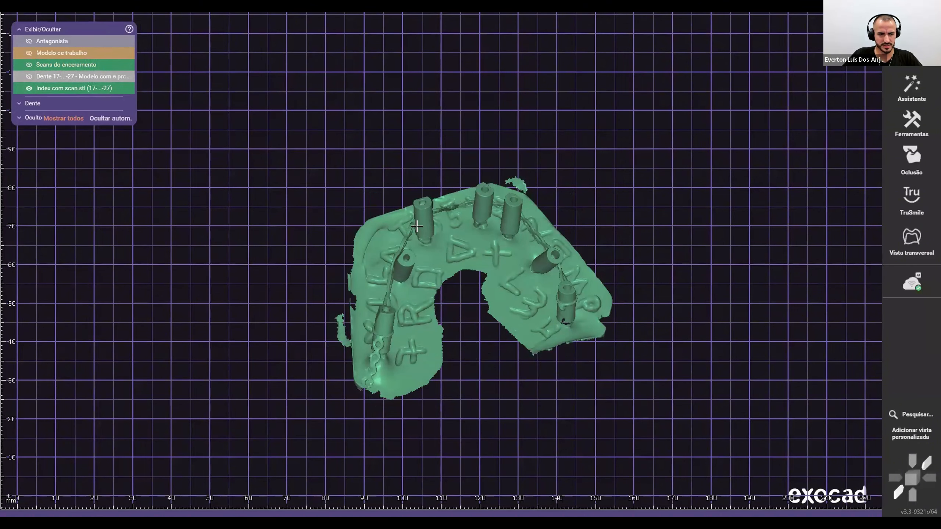
# Step: Show the antagonist, wax-up scan and tooth 17-27 model together with the index scan and view them from the front
pyautogui.keyDown('ctrl'); pyautogui.click(313, 182); pyautogui.keyUp('ctrl')
pyautogui.keyDown('ctrl'); pyautogui.click(314, 183); pyautogui.keyUp('ctrl')
pyautogui.scroll(-4, 346, 193)
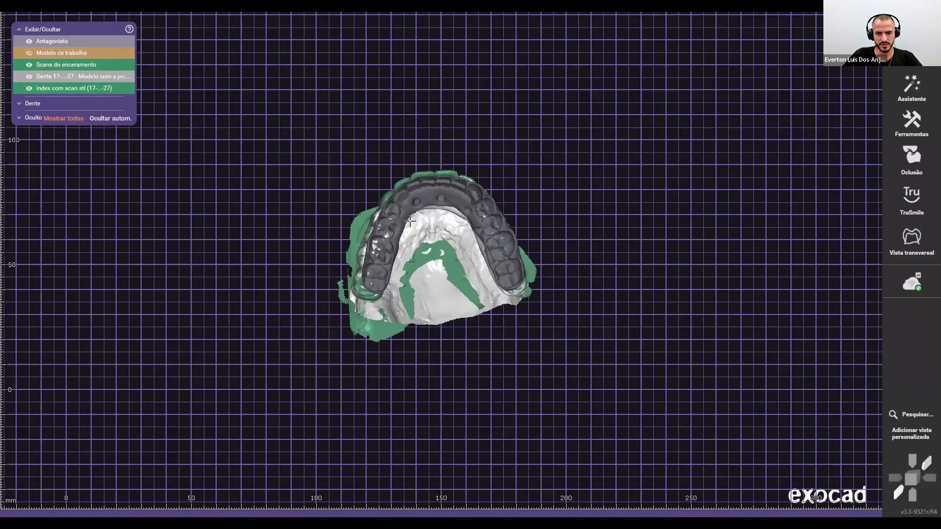
pyautogui.moveTo(437, 193); pyautogui.dragTo(573, 393, button='right')
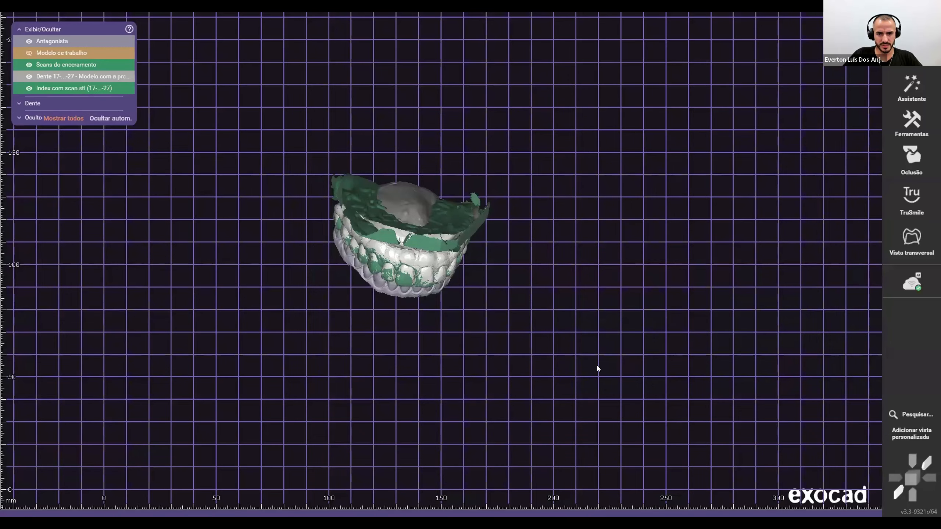
# Step: Switch to the exocad window containing the 360.stl design and open the advanced abutment base settings to check the abutment margins
pyautogui.hotkey('alt', 'Tab')
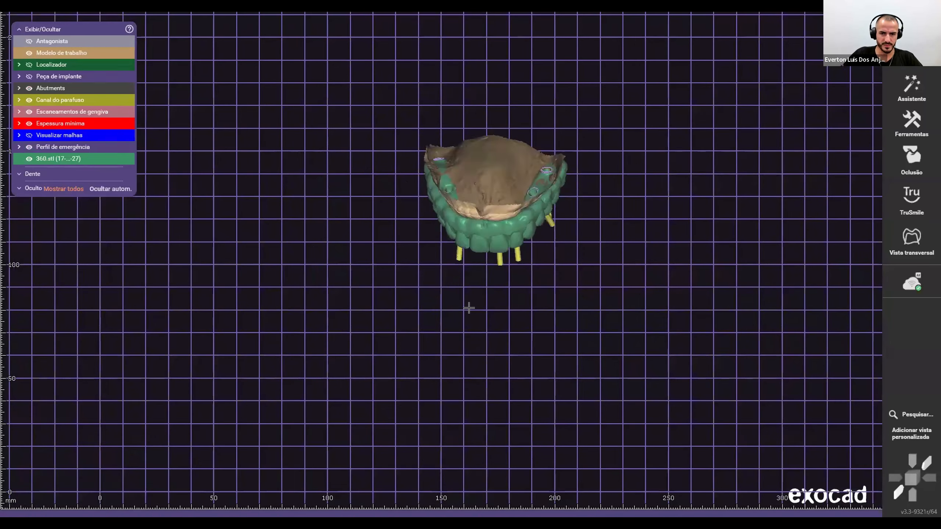
pyautogui.moveTo(469, 308); pyautogui.dragTo(362, 260, button='right')
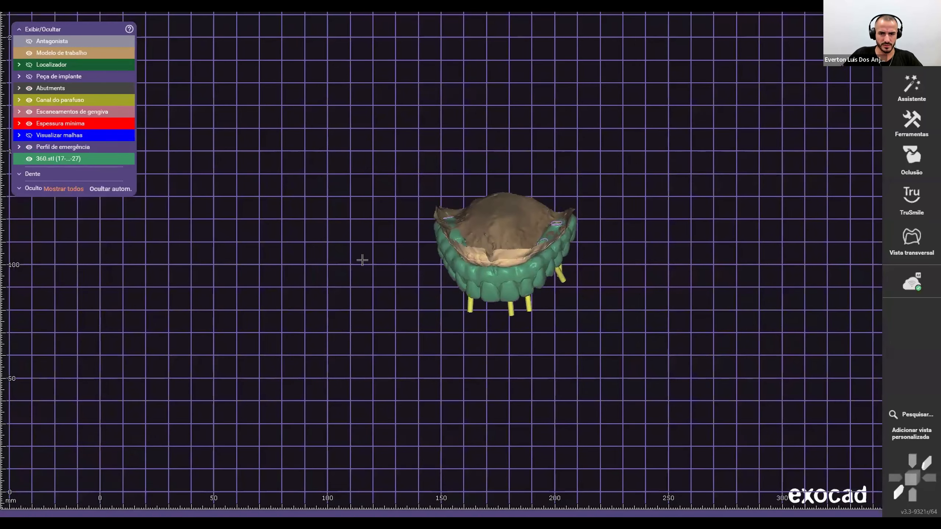
pyautogui.rightClick(297, 207)
pyautogui.click(405, 248)
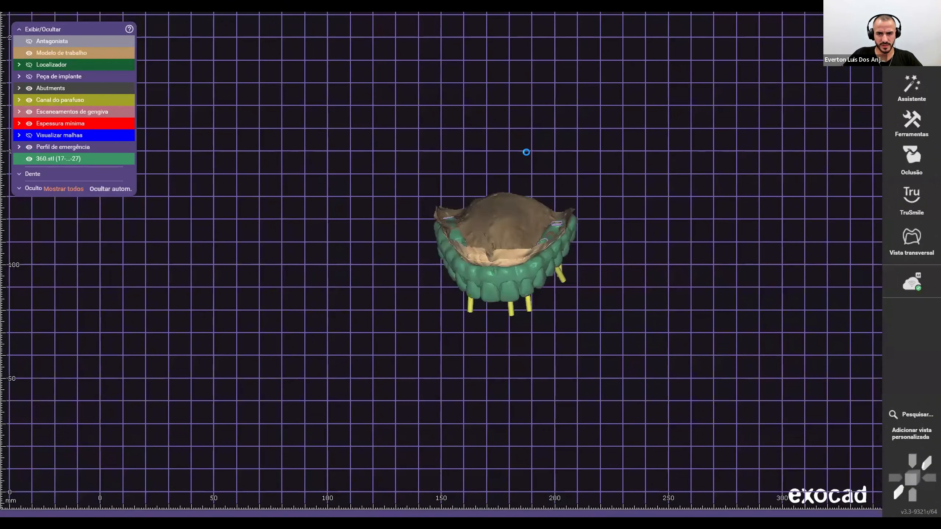
pyautogui.rightClick(534, 93)
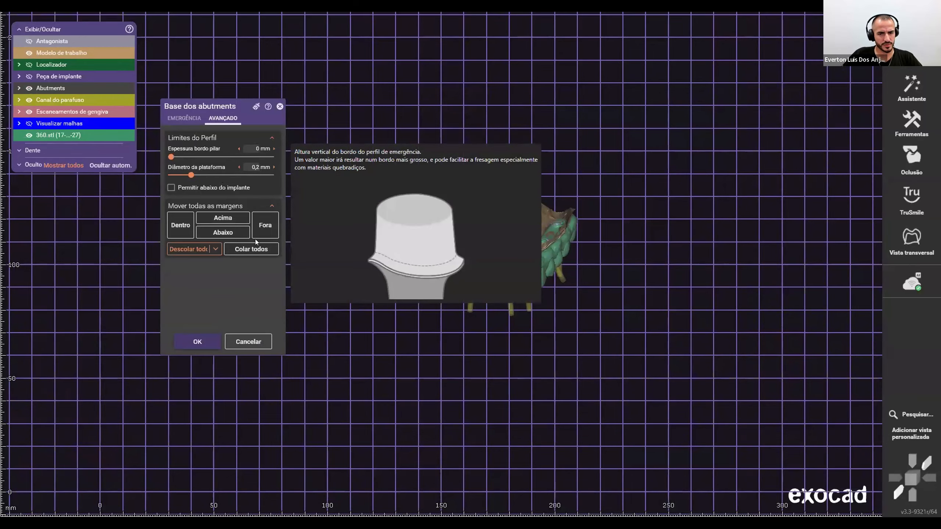
pyautogui.scroll(10, 408, 264)
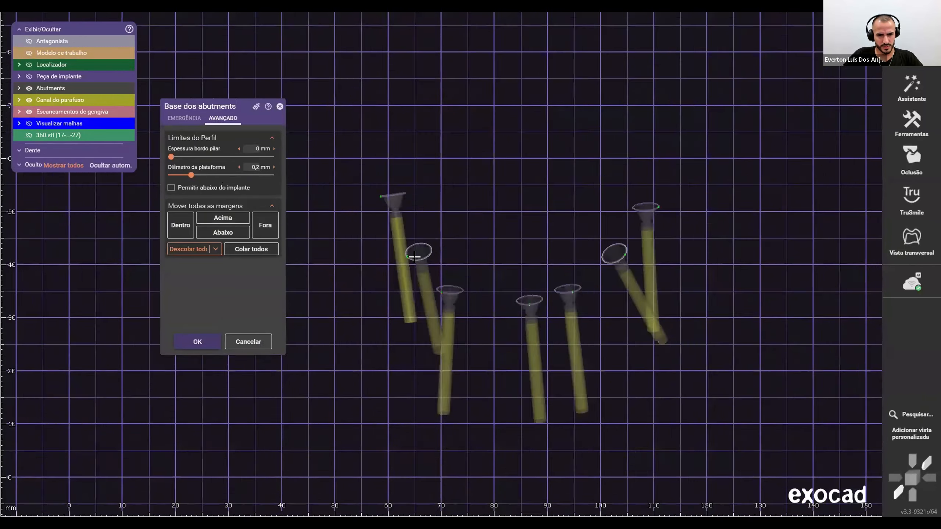
pyautogui.scroll(4, 415, 272)
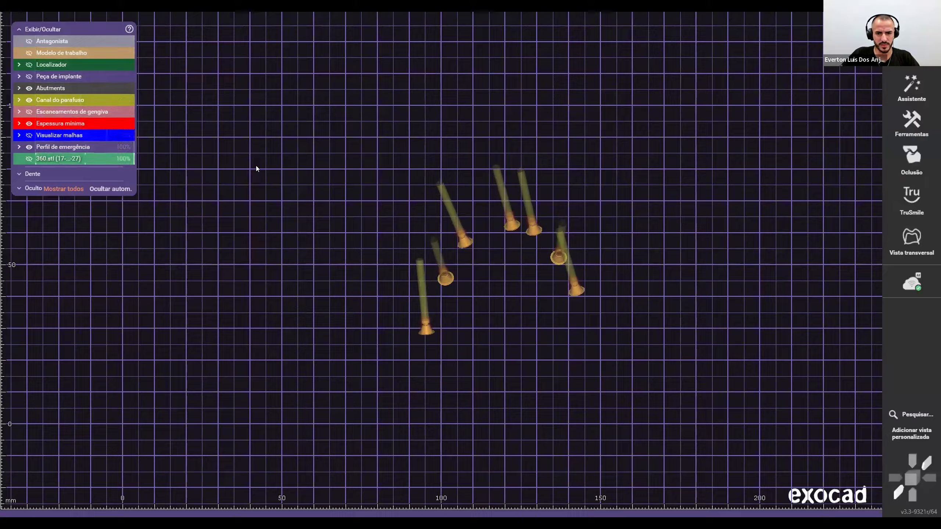
# Step: Show the working model together with the 360.stl prosthesis scan and view them from the occlusal side
pyautogui.moveTo(438, 228); pyautogui.dragTo(438, 226, button='right')
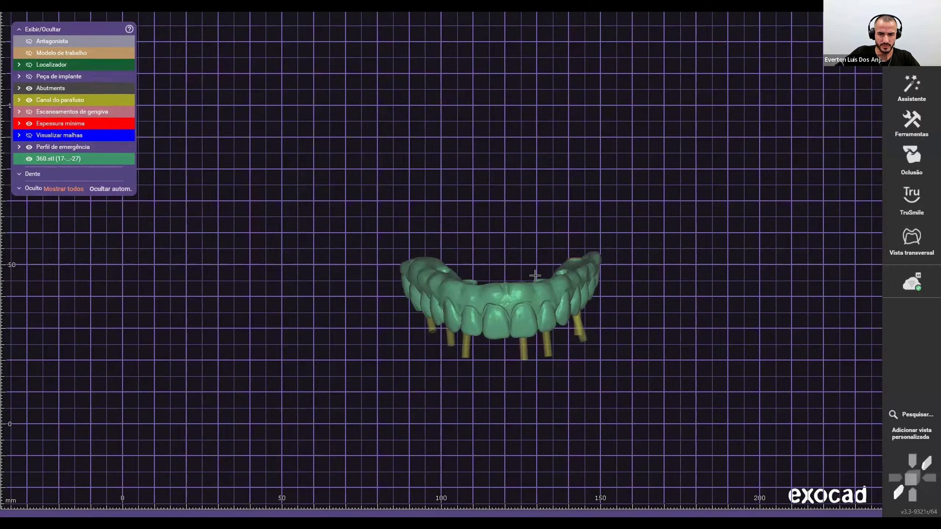
pyautogui.scroll(-3, 509, 261)
pyautogui.moveTo(510, 260); pyautogui.dragTo(510, 260, button='right')
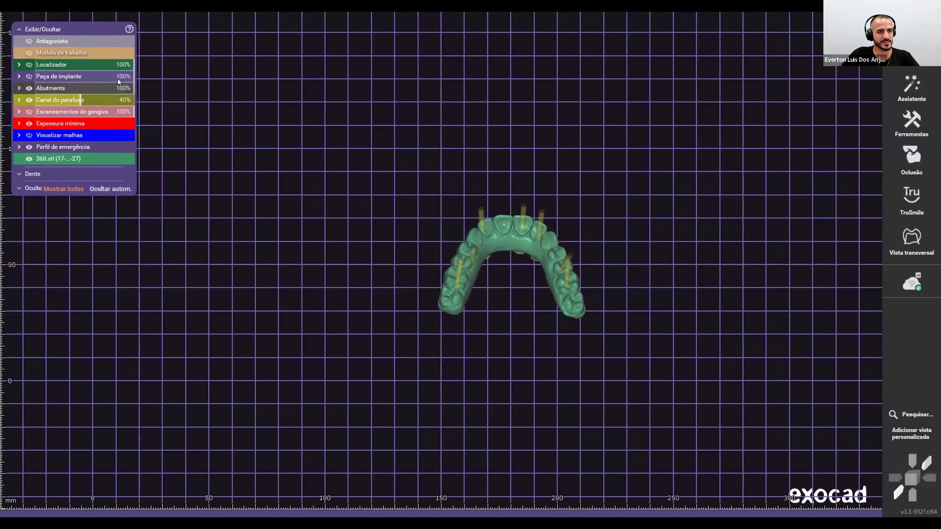
pyautogui.click(29, 41)
pyautogui.click(29, 53)
pyautogui.moveTo(520, 250); pyautogui.dragTo(521, 254, button='right')
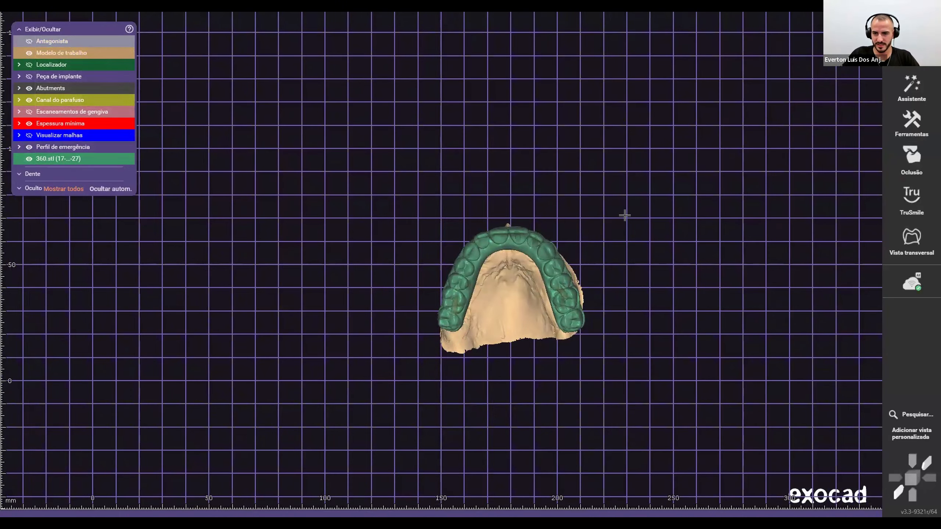
# Step: Run the automatic wax-up segmentation on the 360.stl scan and check the segmented teeth along the arch
pyautogui.rightClick(663, 255)
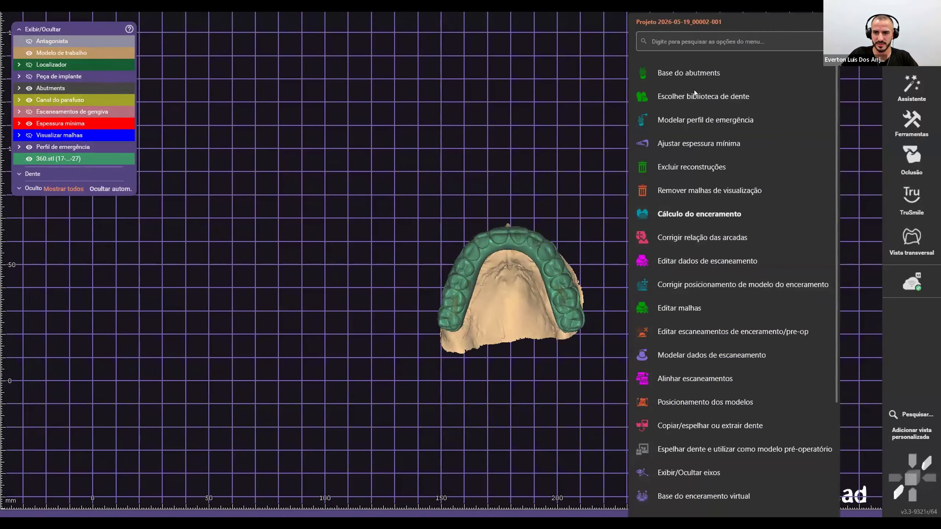
pyautogui.scroll(-3, 670, 392)
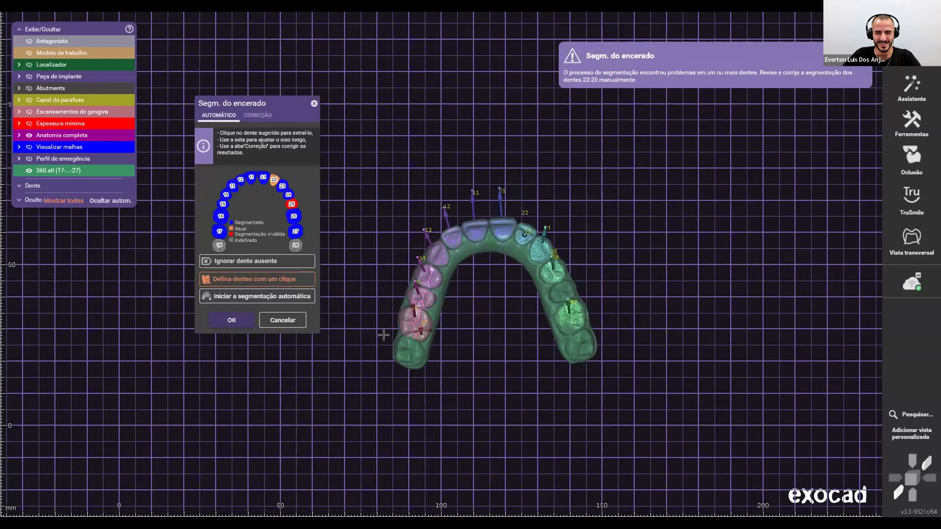
pyautogui.scroll(5, 383, 336)
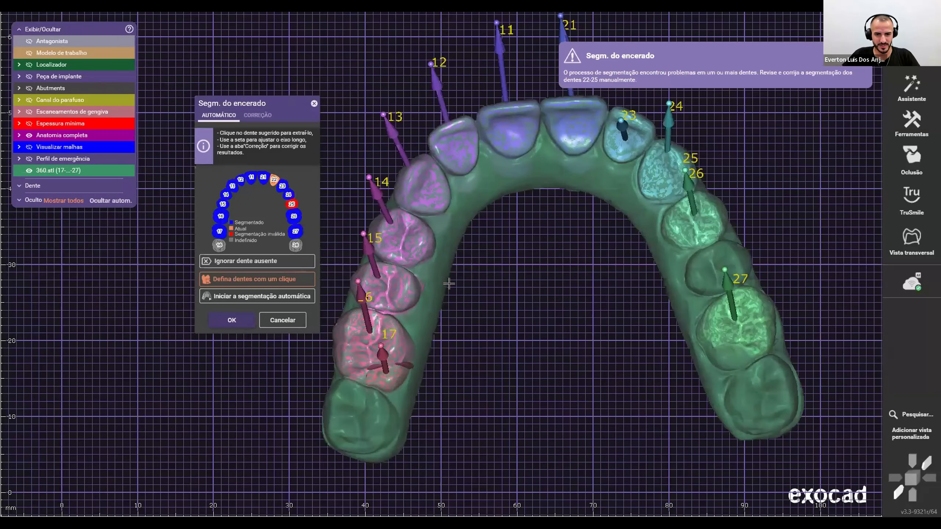
pyautogui.scroll(1, 450, 284)
pyautogui.moveTo(449, 284); pyautogui.dragTo(353, 398, button='right')
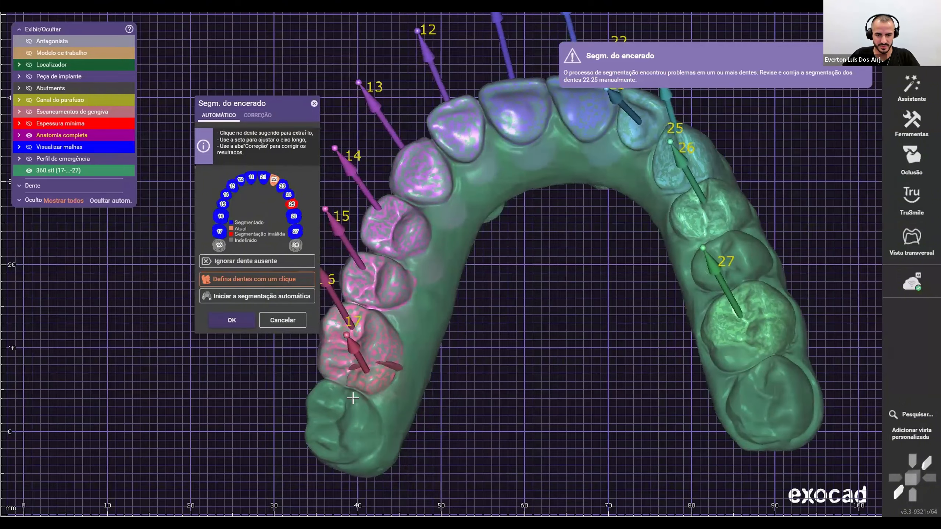
pyautogui.scroll(-1, 480, 334)
pyautogui.scroll(-1, 481, 334)
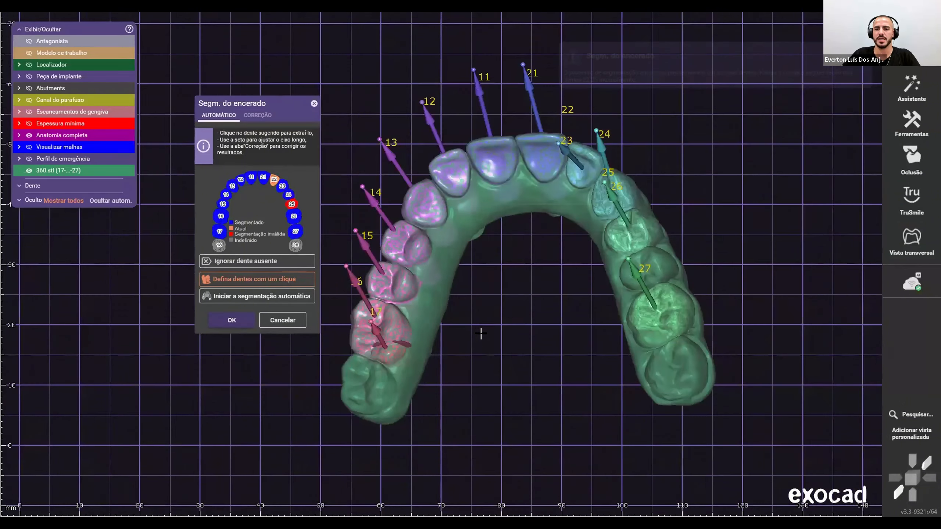
pyautogui.scroll(-2, 481, 334)
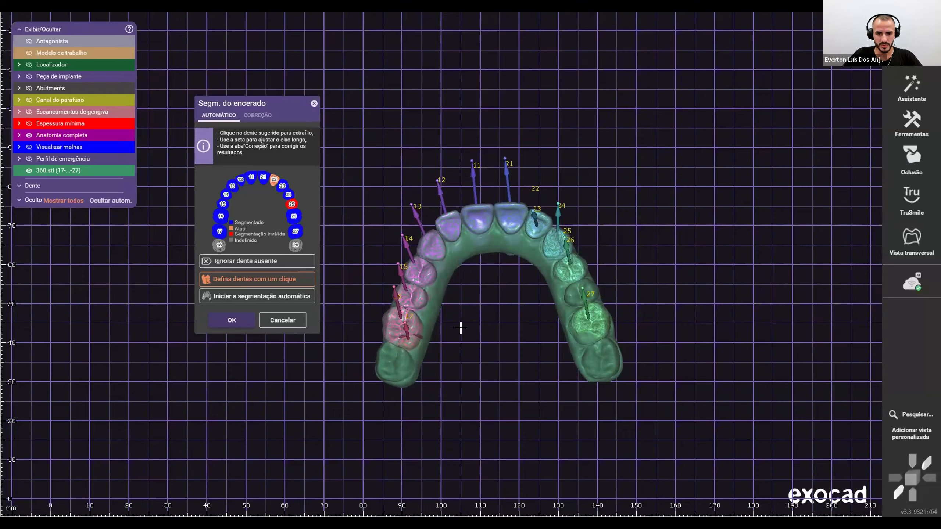
pyautogui.moveTo(461, 328); pyautogui.dragTo(482, 322, button='right')
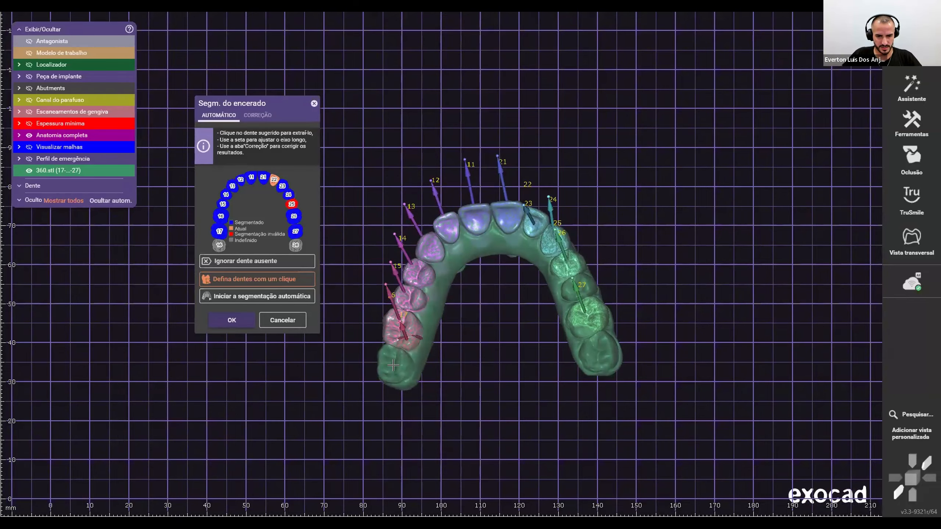
# Step: Redefine tooth 17 in the wax-up segmentation by picking the unsegmented last molar on the patient's right side
pyautogui.scroll(5, 392, 365)
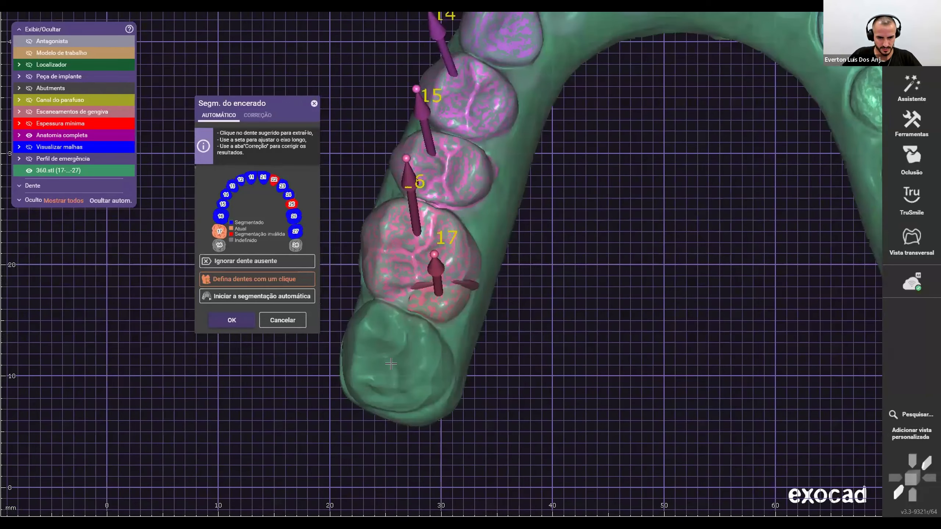
pyautogui.scroll(-3, 392, 364)
pyautogui.click(394, 364)
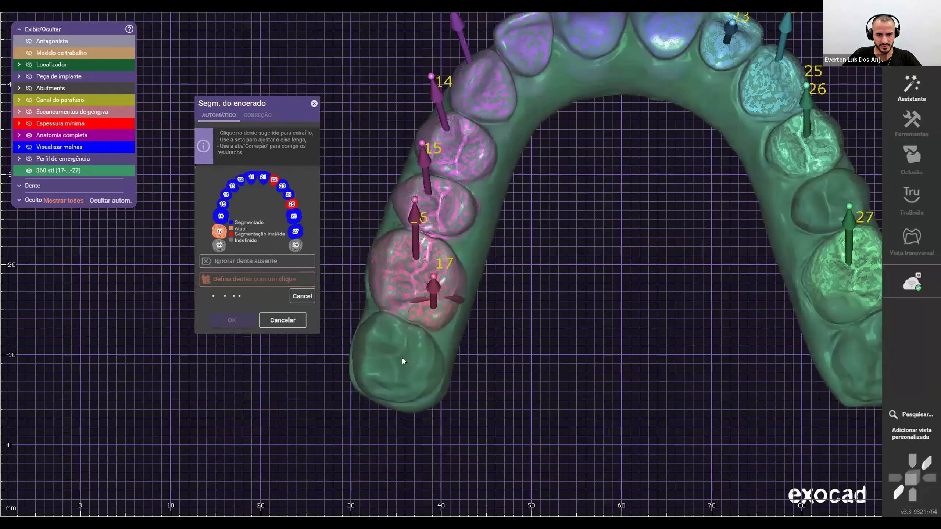
pyautogui.scroll(-2, 402, 358)
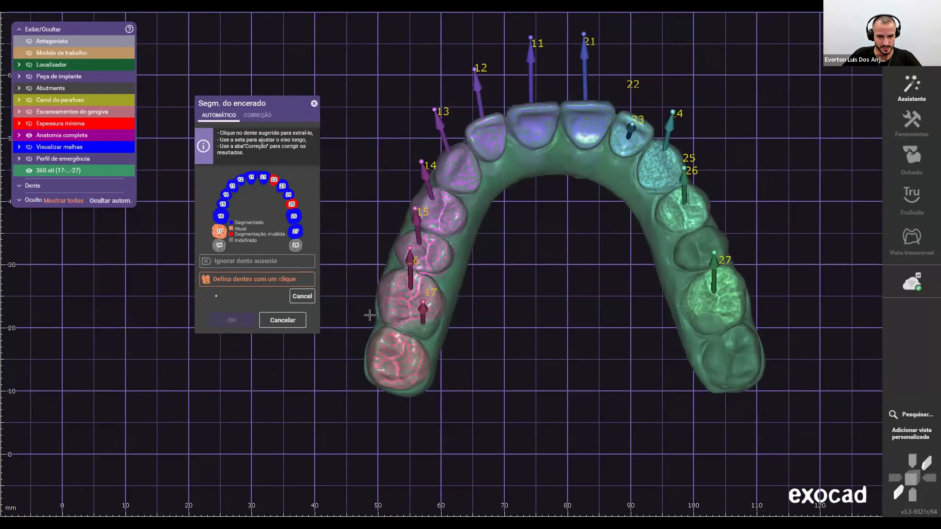
# Step: Align the long axis of tooth 17 with the last molar on the patient's right side and check its segmentation
pyautogui.scroll(4, 369, 316)
pyautogui.click(364, 364)
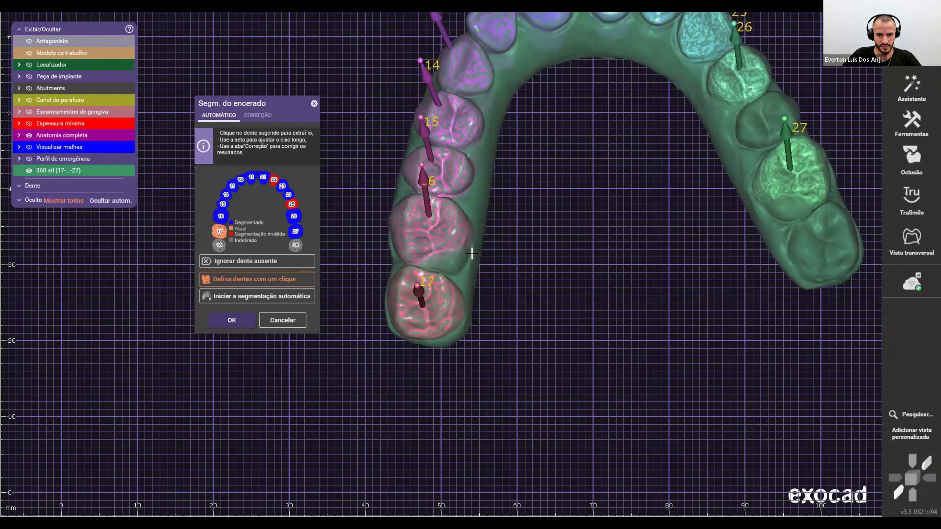
pyautogui.scroll(-7, 398, 239)
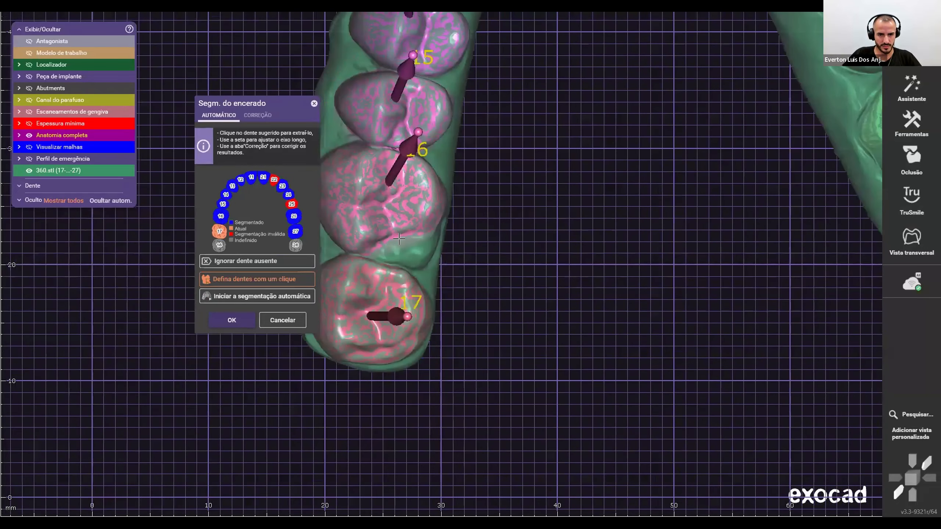
pyautogui.moveTo(398, 239); pyautogui.dragTo(379, 171, button='right')
# Step: Redefine tooth 16 so its segmentation covers the whole right first molar, and align its axis with the occlusal view
pyautogui.click(379, 170)
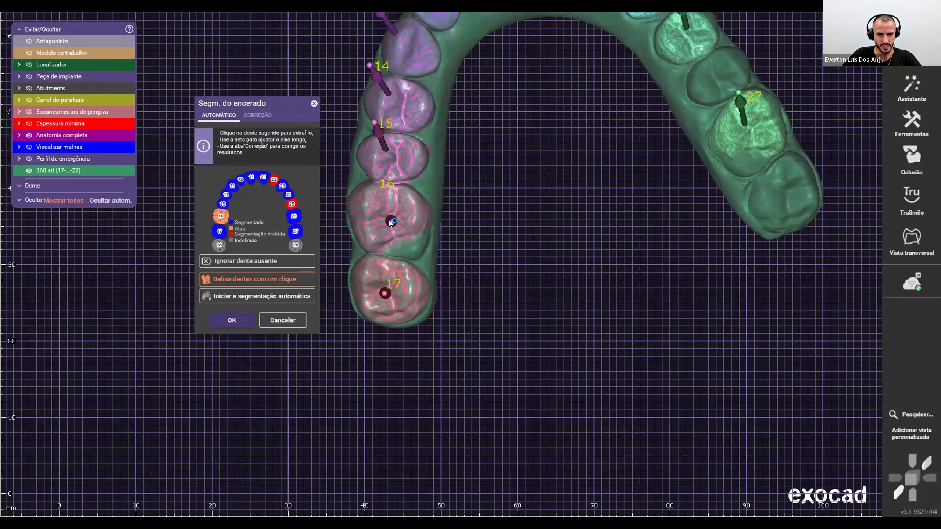
pyautogui.click(388, 220)
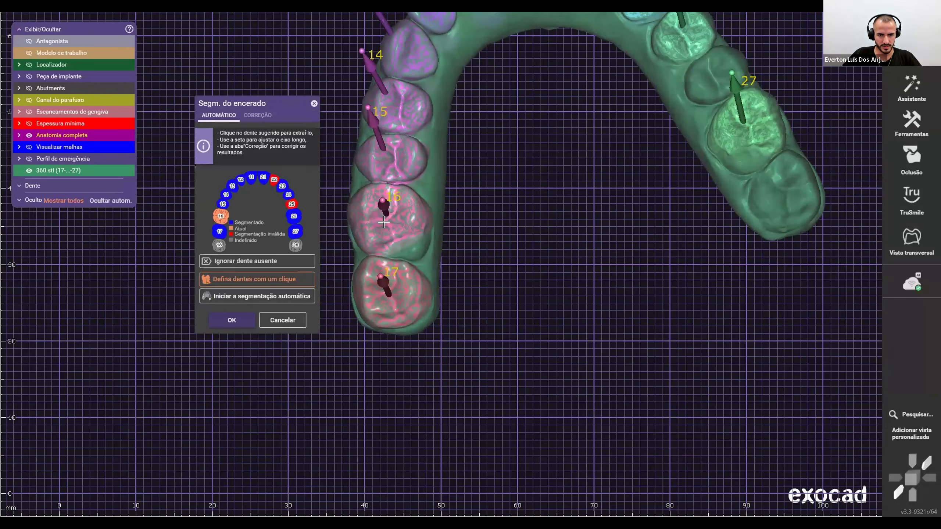
pyautogui.click(386, 222)
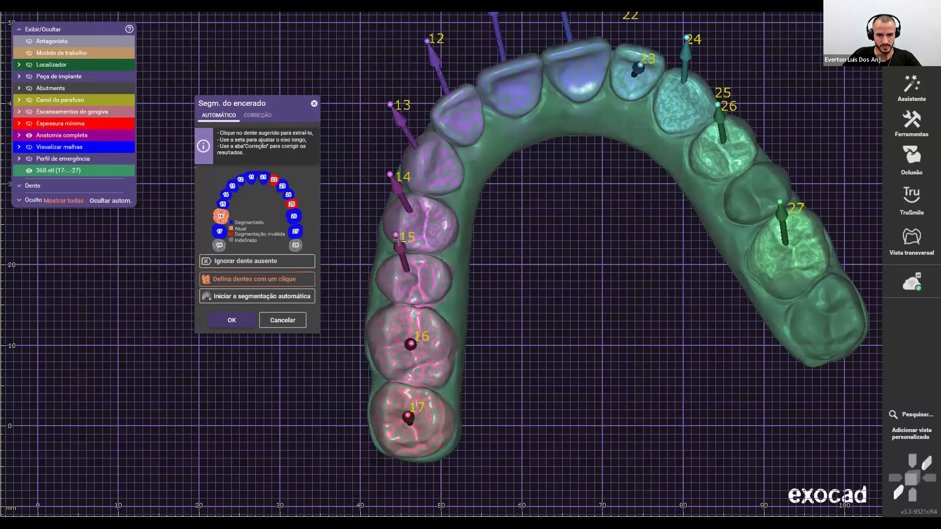
# Step: Align the long axes of teeth 15, 14, 13, 12, 11 and 21 with the occlusal view
pyautogui.click(412, 276)
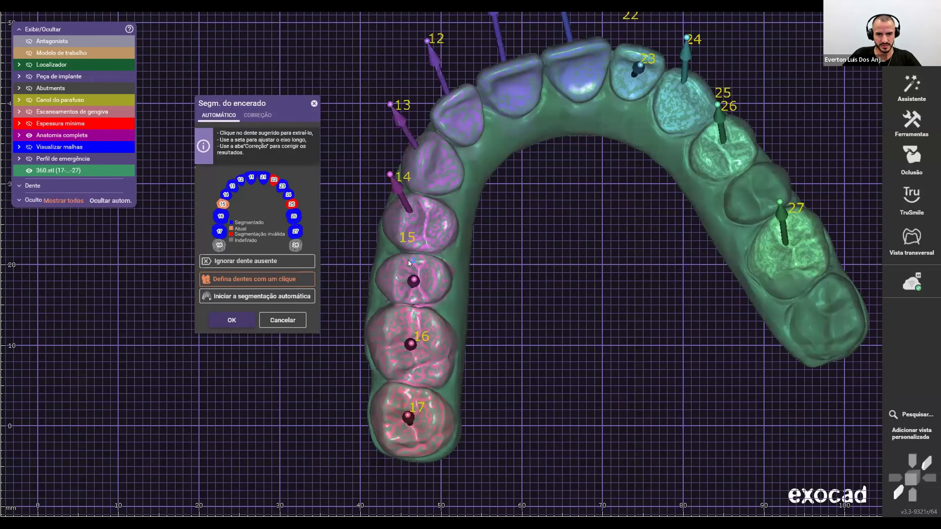
pyautogui.click(418, 224)
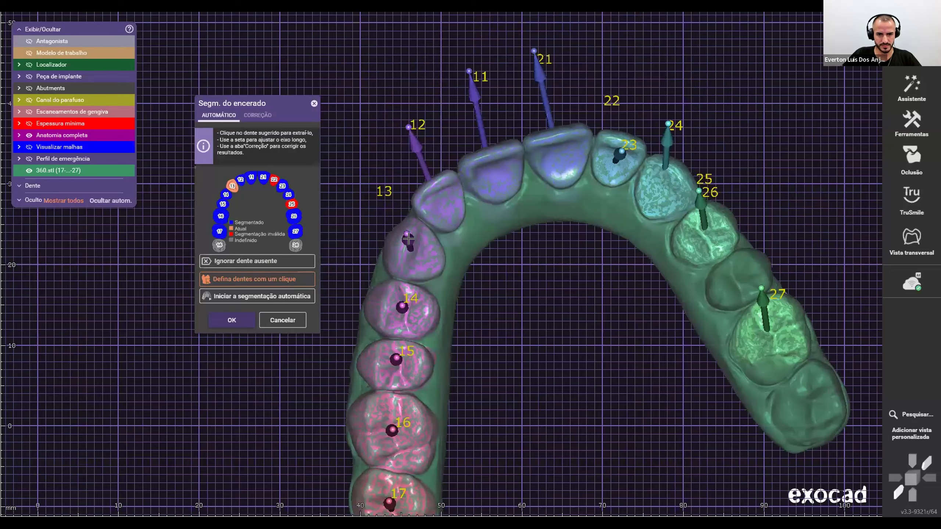
pyautogui.click(413, 246)
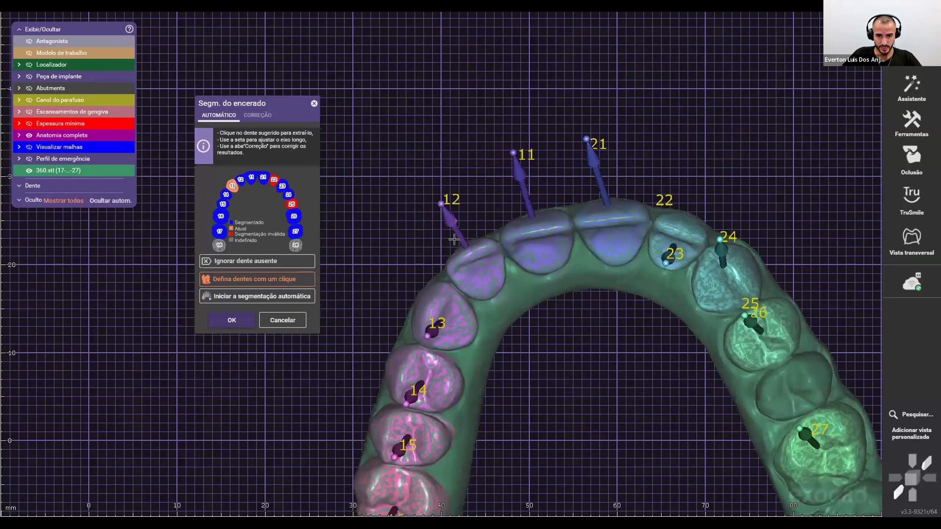
pyautogui.click(477, 265)
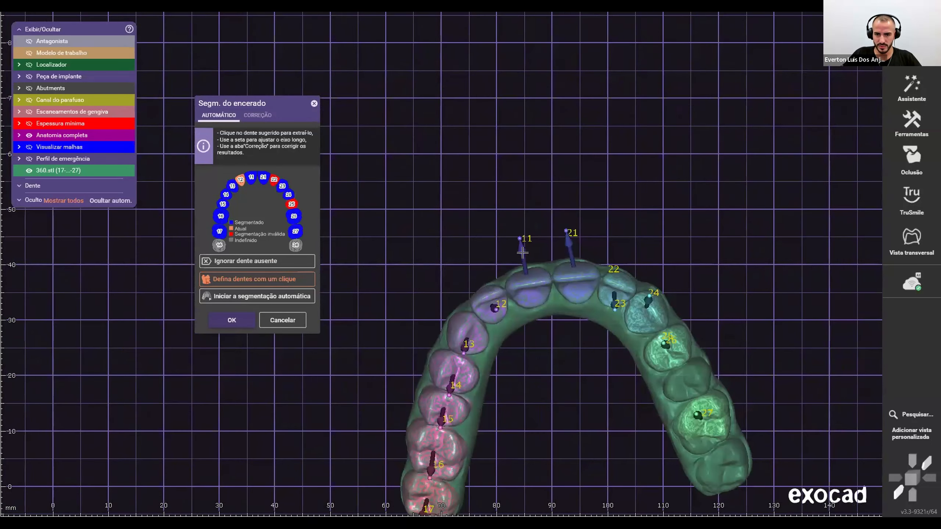
pyautogui.click(528, 290)
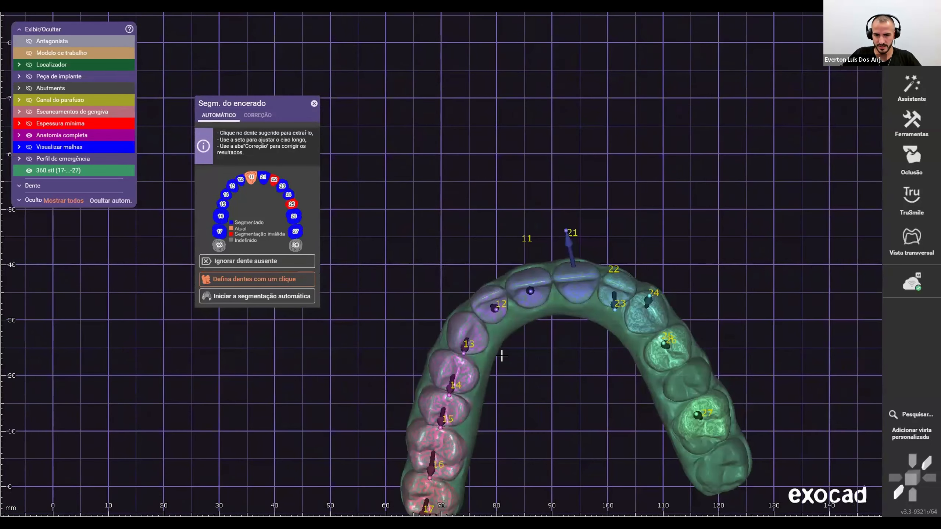
pyautogui.click(518, 261)
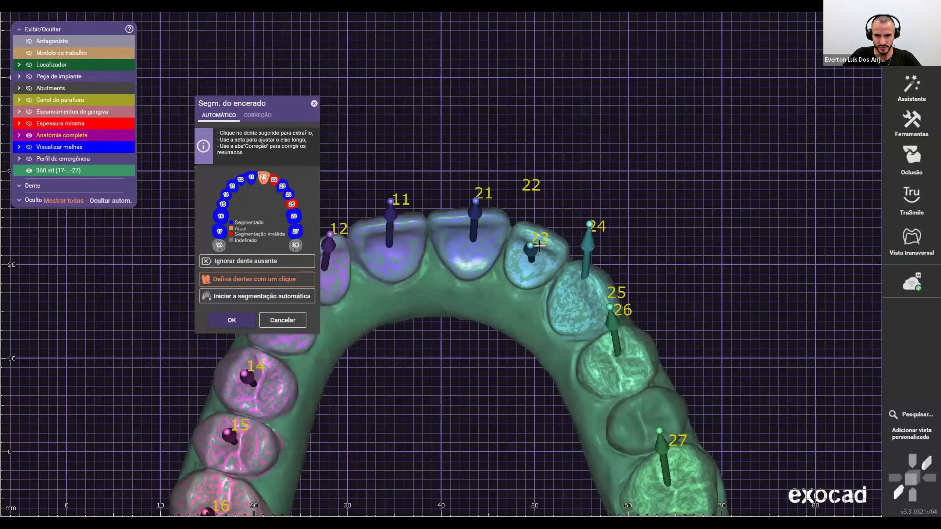
# Step: Redefine tooth 27 in the wax-up segmentation by picking the last molar on the patient's left side
pyautogui.scroll(-5, 582, 319)
pyautogui.scroll(5, 567, 278)
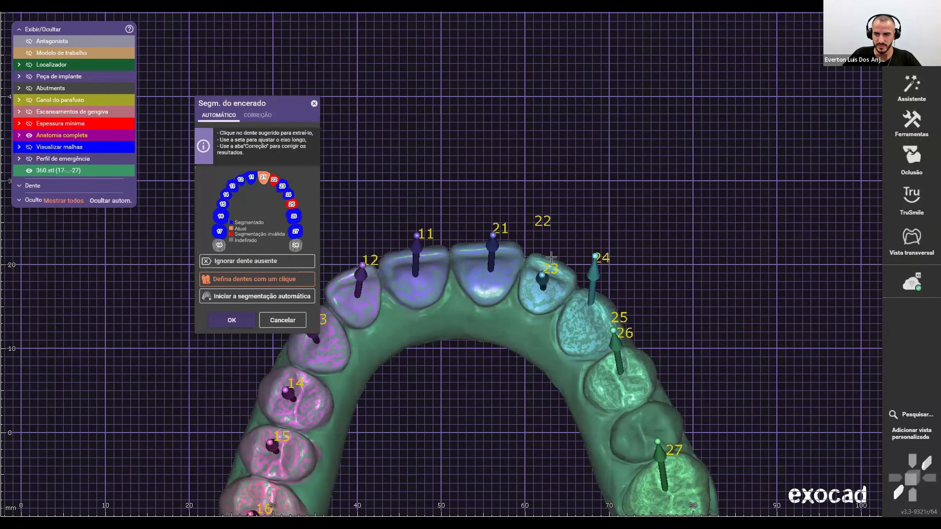
pyautogui.scroll(-5, 525, 365)
pyautogui.scroll(2, 479, 316)
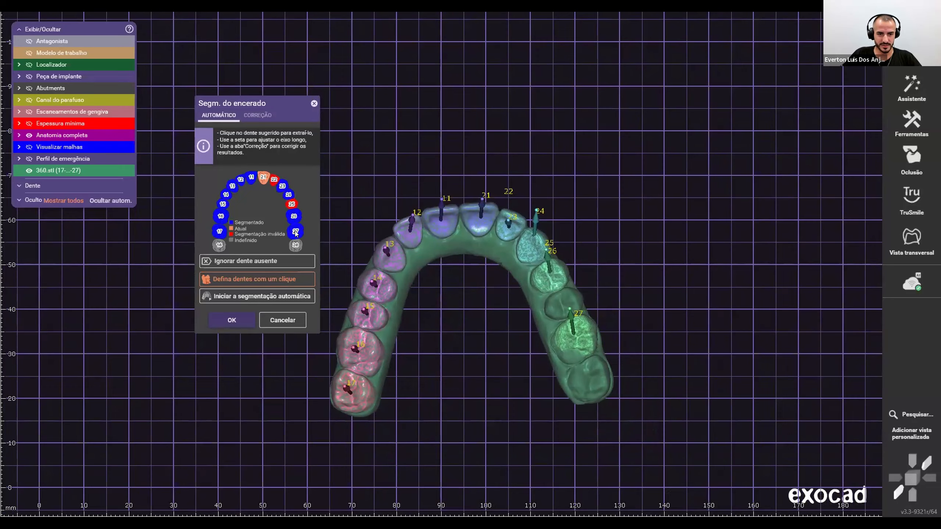
pyautogui.click(574, 350)
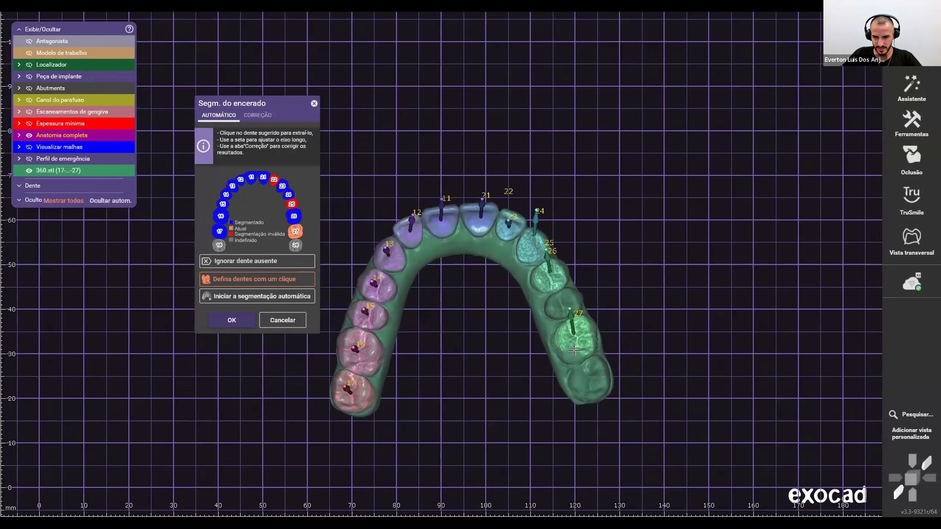
pyautogui.click(594, 390)
# Step: Align the long axis of tooth 27 over the center of the left last molar
pyautogui.scroll(3, 593, 406)
pyautogui.scroll(-3, 584, 419)
pyautogui.moveTo(584, 418); pyautogui.dragTo(566, 379, button='right')
pyautogui.scroll(5, 567, 389)
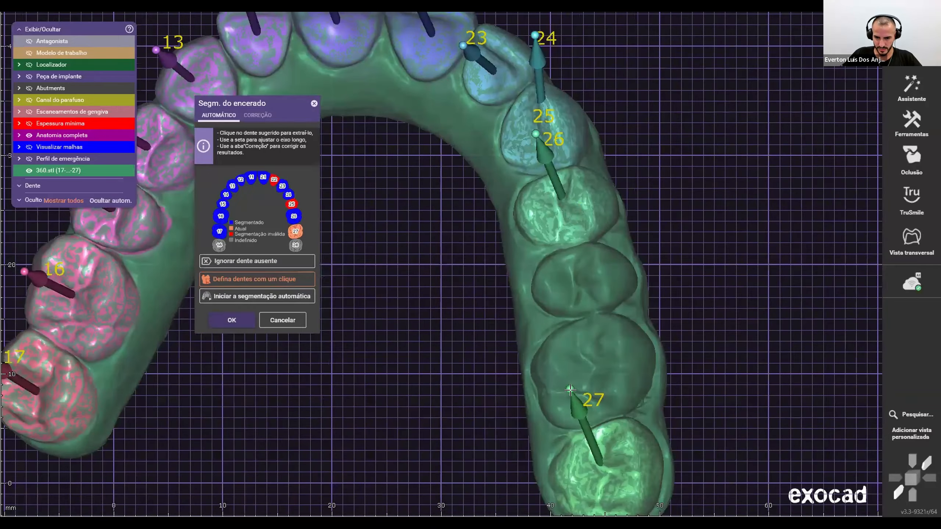
pyautogui.moveTo(569, 391); pyautogui.dragTo(604, 466)
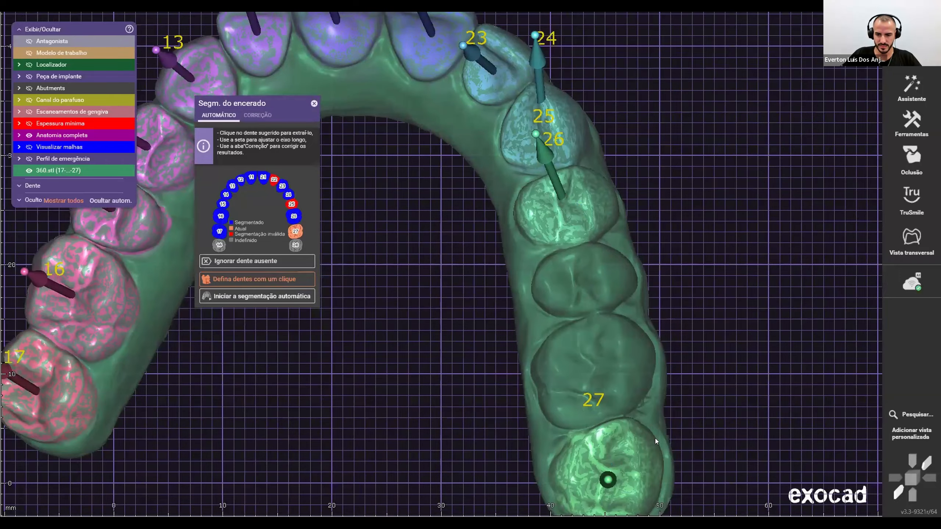
# Step: Redefine tooth 26 on the left first molar, aligning its axis with the occlusal view and refining its coverage
pyautogui.scroll(-7, 607, 356)
pyautogui.scroll(3, 577, 315)
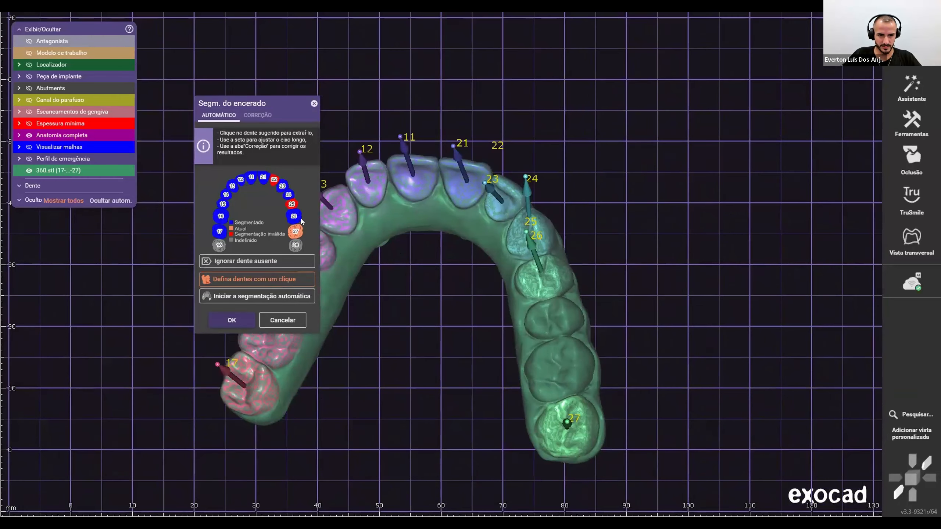
pyautogui.click(557, 367)
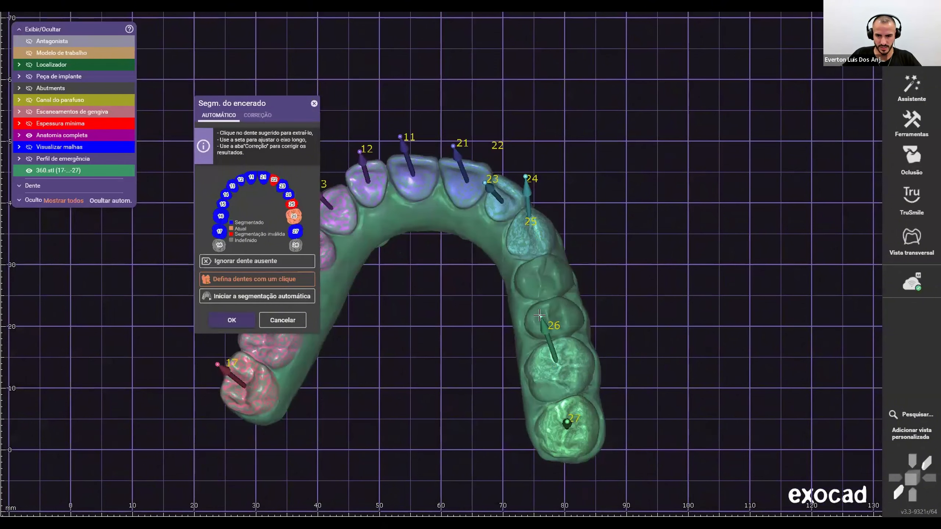
pyautogui.click(560, 369)
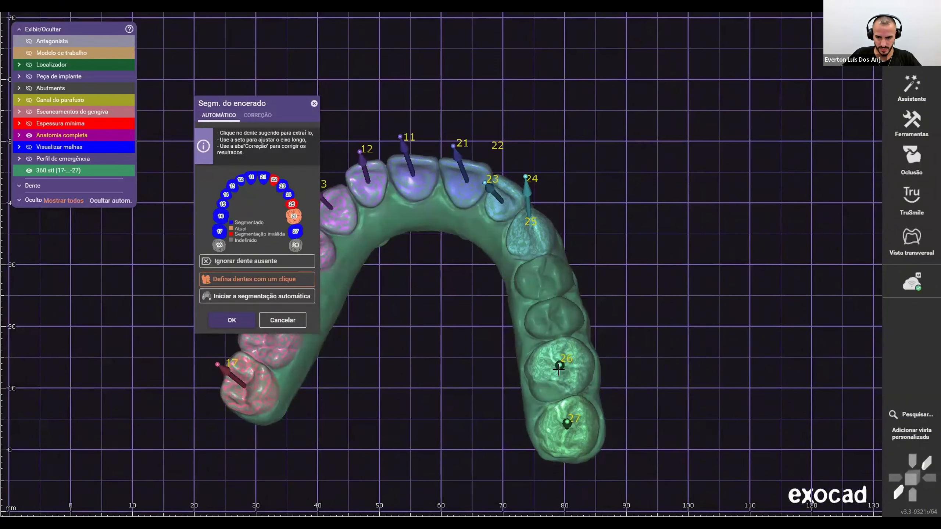
pyautogui.scroll(2, 559, 369)
pyautogui.click(560, 372)
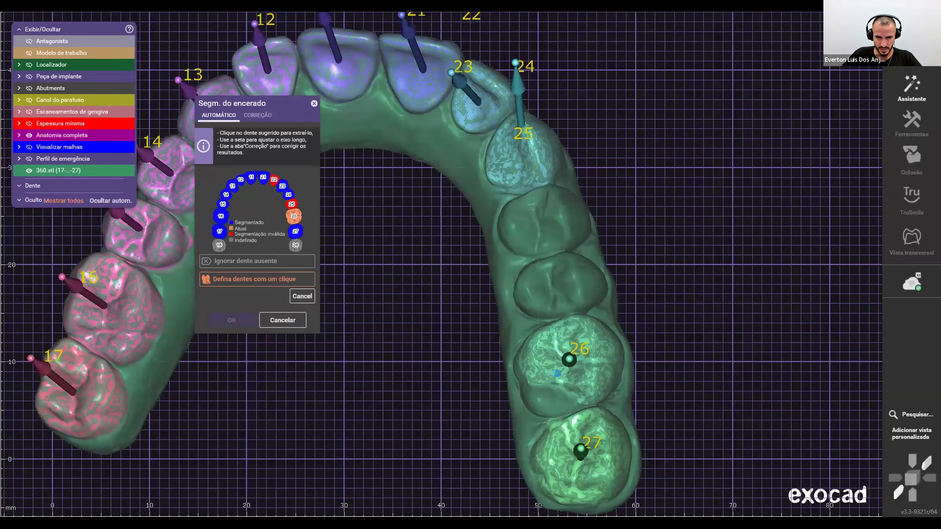
pyautogui.click(569, 365)
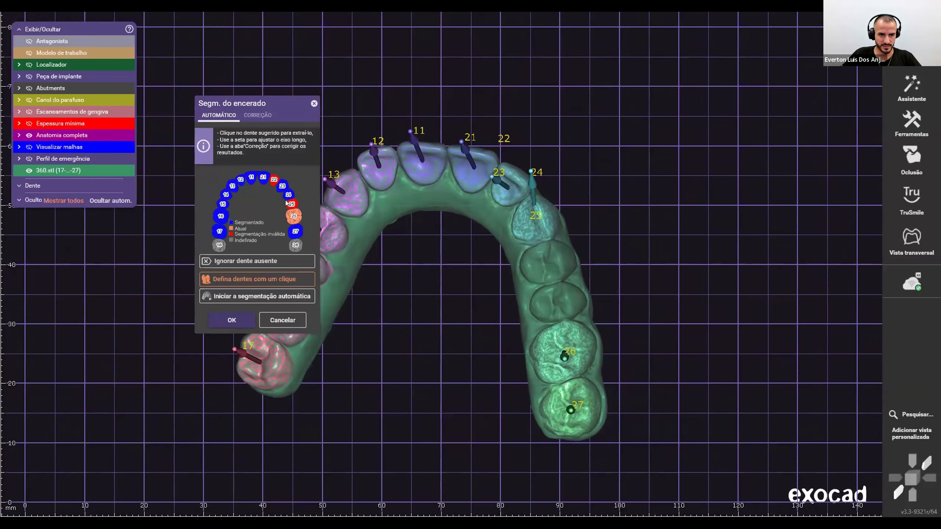
# Step: Redefine tooth 25 by picking the left second premolar, and center its long axis on the crown
pyautogui.click(550, 302)
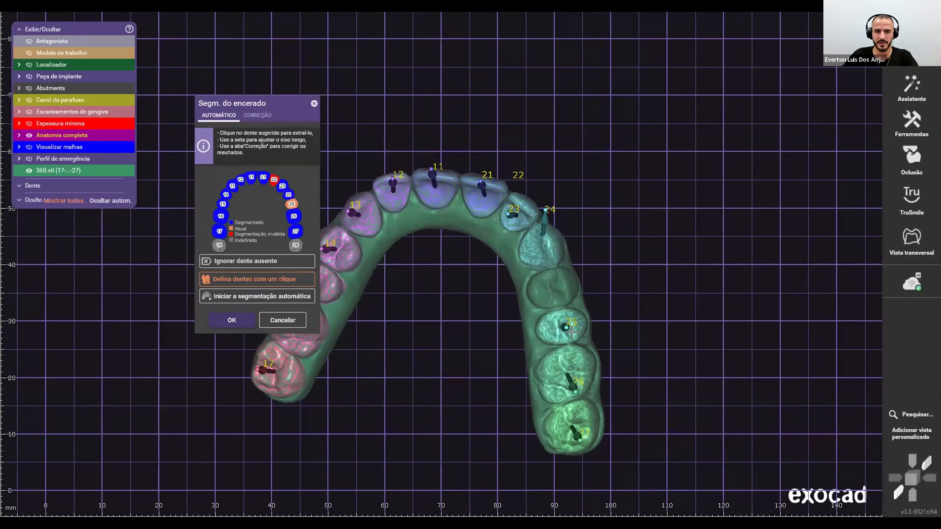
pyautogui.scroll(1, 572, 333)
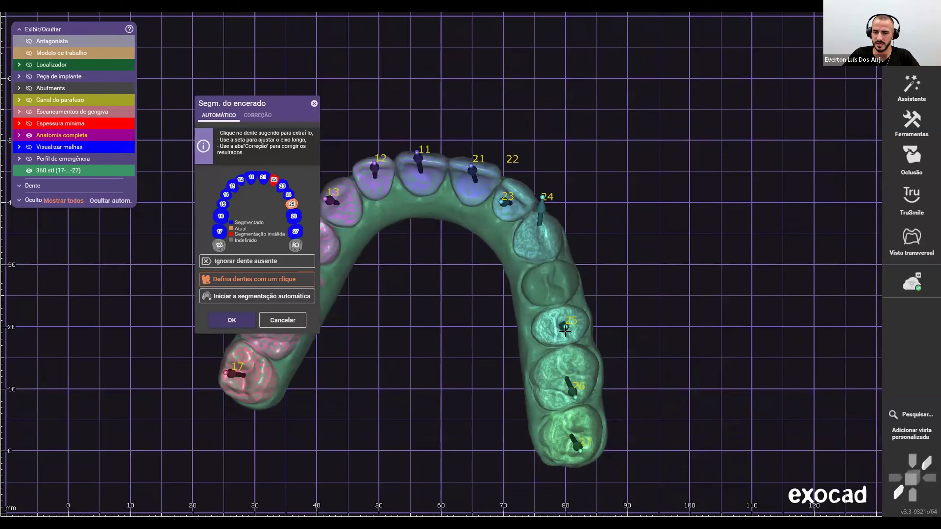
pyautogui.scroll(2, 526, 307)
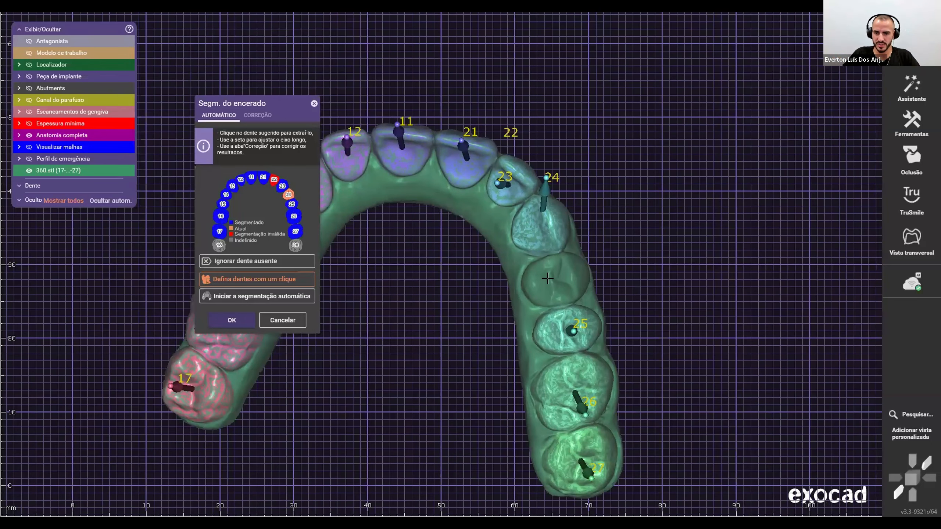
# Step: Redefine tooth 24 by picking the left first premolar, with its long axis aligned to the occlusal view
pyautogui.click(550, 281)
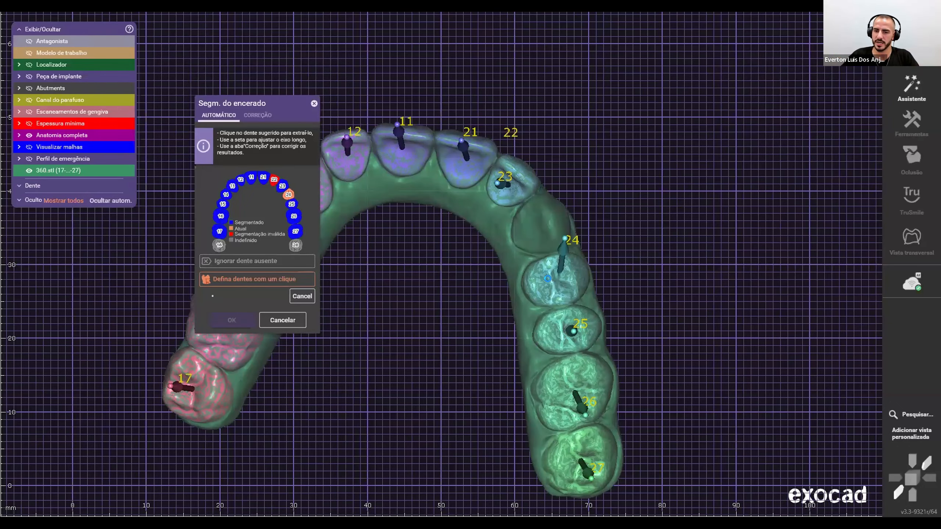
pyautogui.scroll(1, 556, 245)
pyautogui.moveTo(566, 237); pyautogui.dragTo(562, 286)
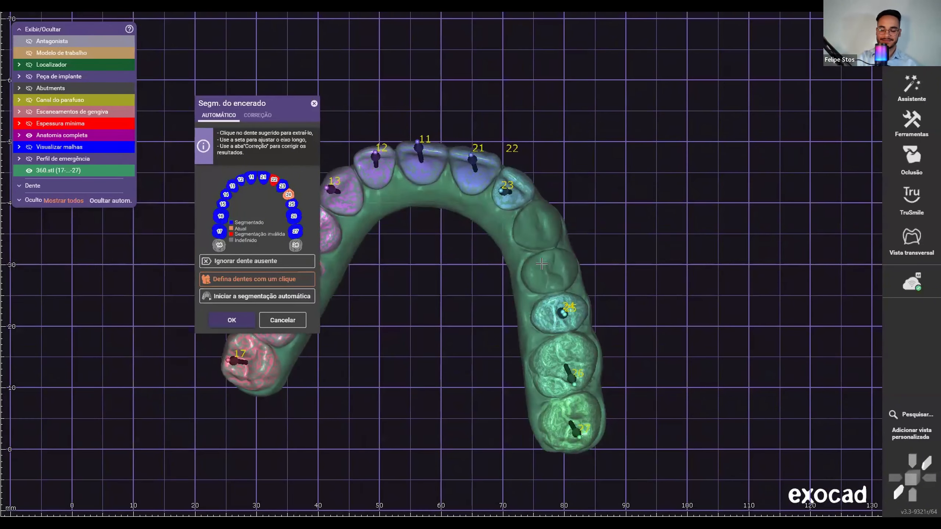
pyautogui.click(544, 273)
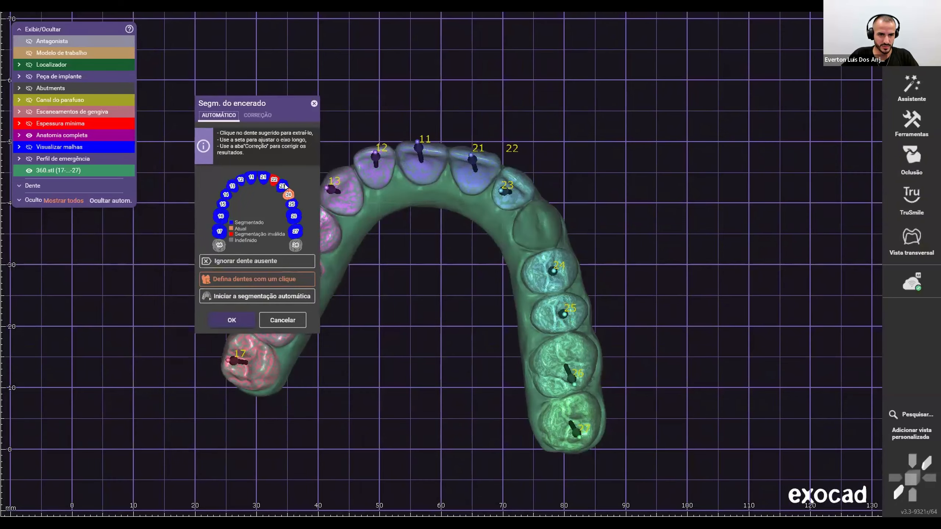
# Step: Redefine tooth 23 on the left canine and tooth 22 on the left lateral incisor, with their axes centered
pyautogui.click(529, 223)
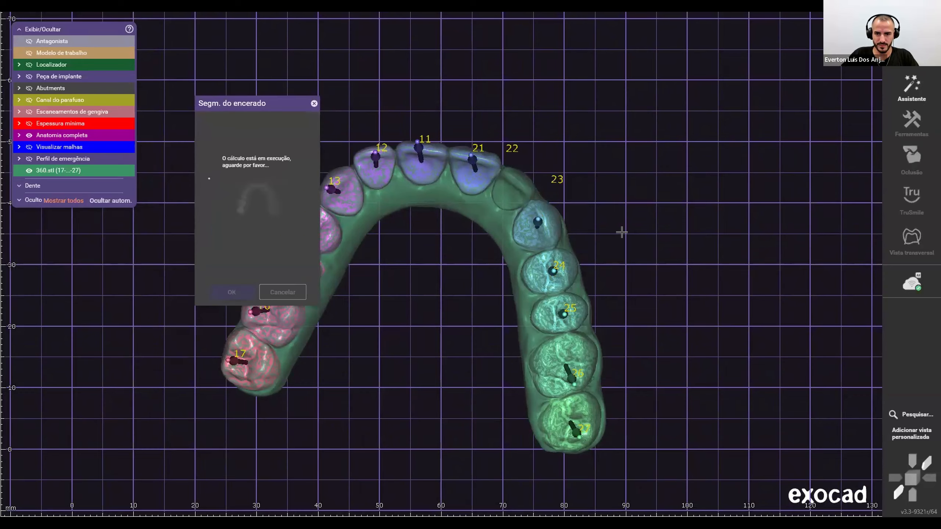
pyautogui.click(512, 188)
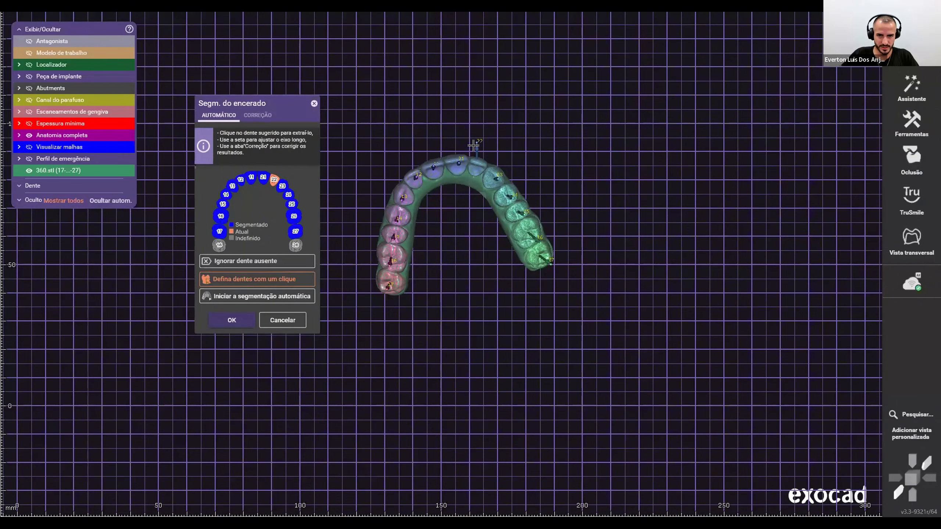
pyautogui.scroll(5, 476, 138)
pyautogui.moveTo(480, 194); pyautogui.dragTo(483, 206)
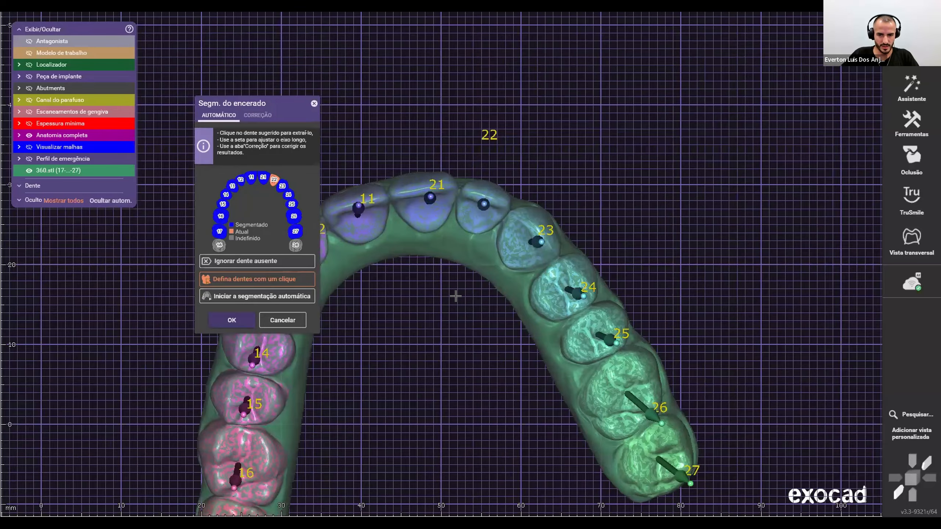
# Step: Inspect the segmented teeth on their own along the whole arch, with the 360.stl scan hidden
pyautogui.scroll(-7, 456, 296)
pyautogui.moveTo(456, 296); pyautogui.dragTo(462, 341, button='right')
pyautogui.scroll(5, 458, 296)
pyautogui.scroll(-3, 462, 295)
pyautogui.moveTo(463, 341); pyautogui.dragTo(516, 339, button='middle')
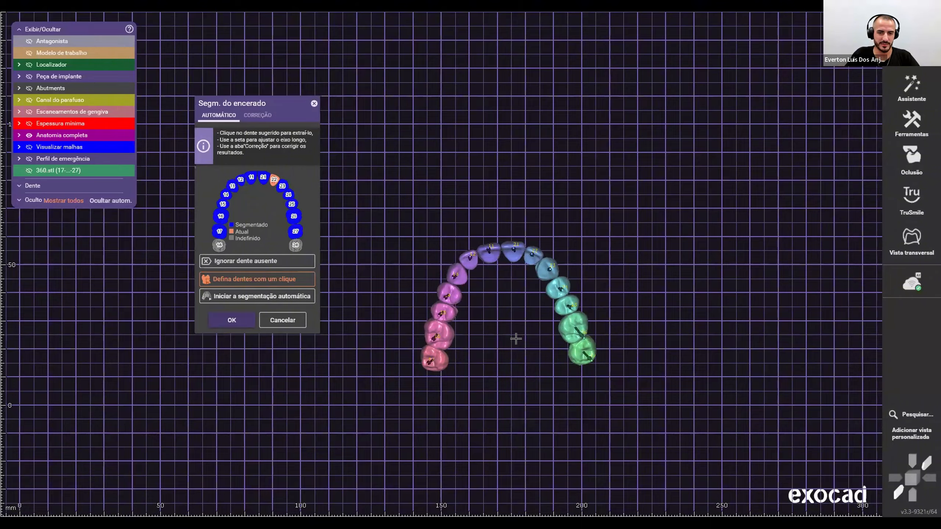
pyautogui.scroll(5, 514, 296)
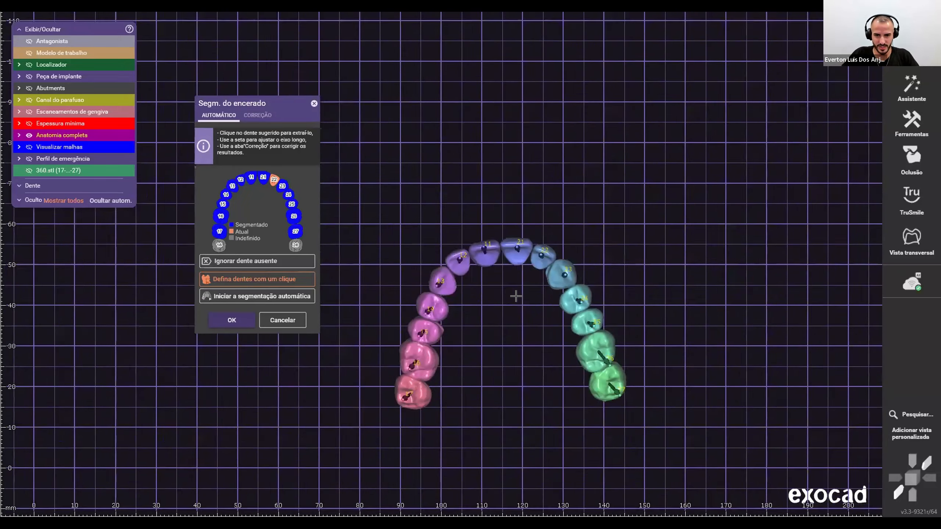
# Step: Show the 360.stl scan again and examine the segmented teeth and their long axes from the front and occlusal sides
pyautogui.hotkey('ctrl', 'w')
pyautogui.moveTo(512, 311); pyautogui.dragTo(438, 379, button='right')
pyautogui.middleClick(517, 357)
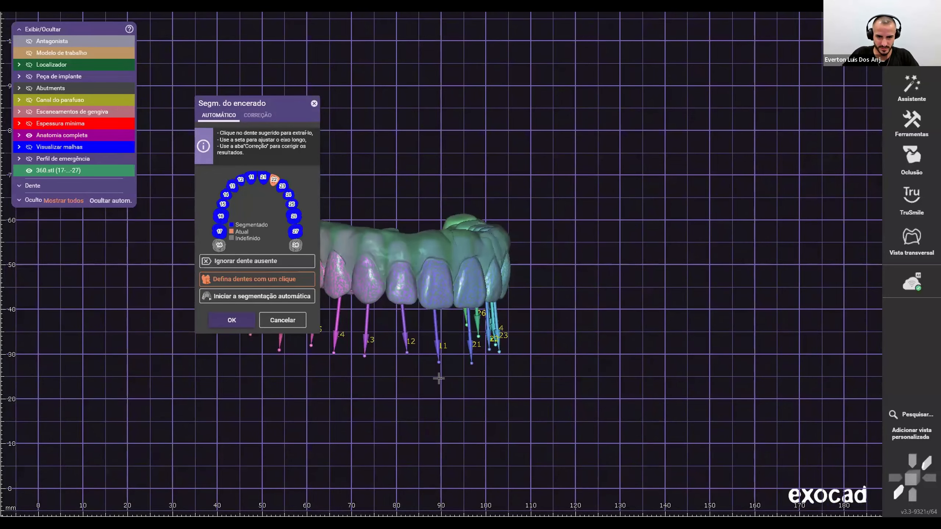
pyautogui.moveTo(438, 378); pyautogui.dragTo(601, 417, button='middle')
pyautogui.scroll(3, 542, 285)
pyautogui.moveTo(601, 417); pyautogui.dragTo(501, 293, button='right')
pyautogui.scroll(5, 542, 286)
pyautogui.scroll(-5, 543, 286)
pyautogui.middleClick(595, 281)
pyautogui.middleClick(645, 261)
pyautogui.moveTo(644, 261); pyautogui.dragTo(431, 342, button='right')
pyautogui.scroll(-5, 626, 340)
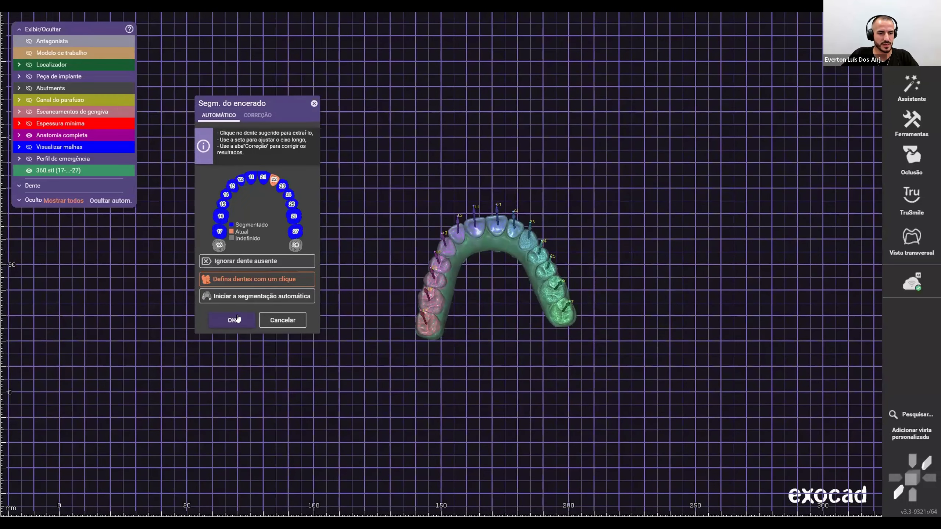
# Step: Accept the wax-up segmentation with a separate gingiva part, and hide the visualization meshes
pyautogui.click(243, 325)
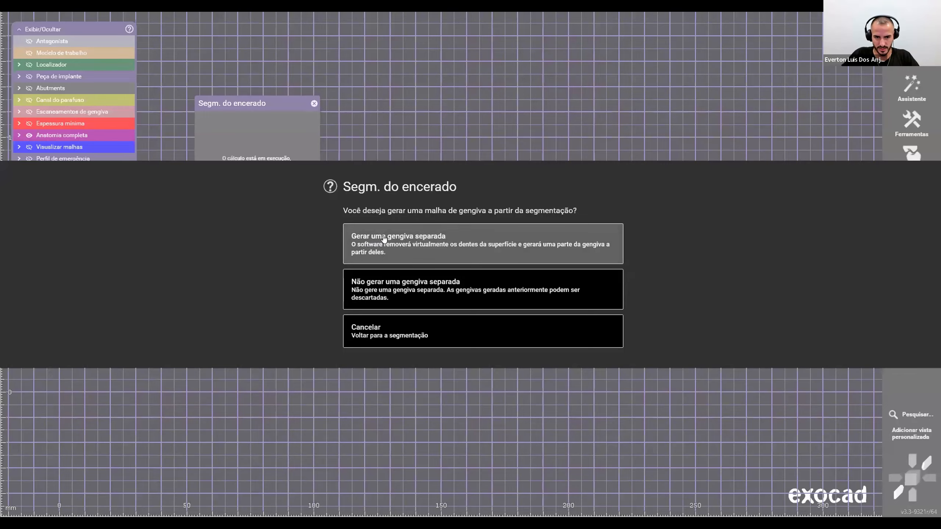
pyautogui.click(455, 280)
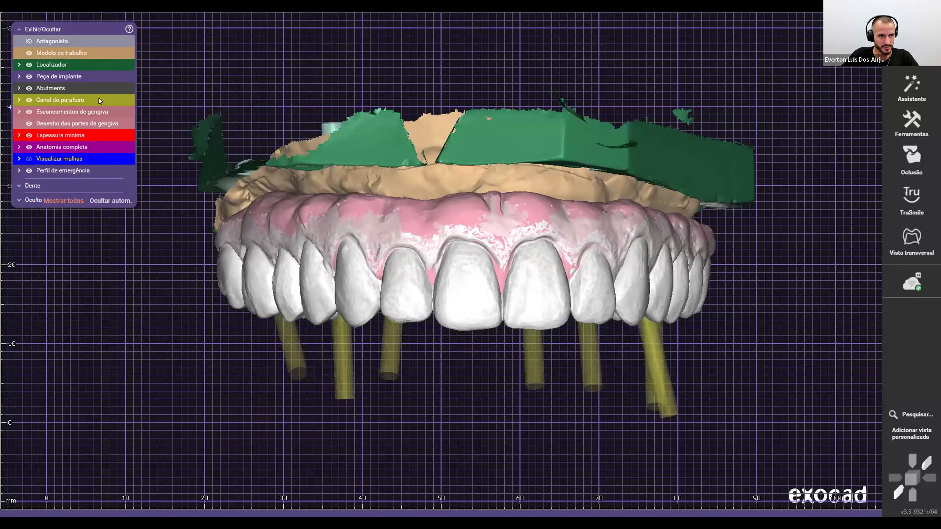
pyautogui.click(29, 159)
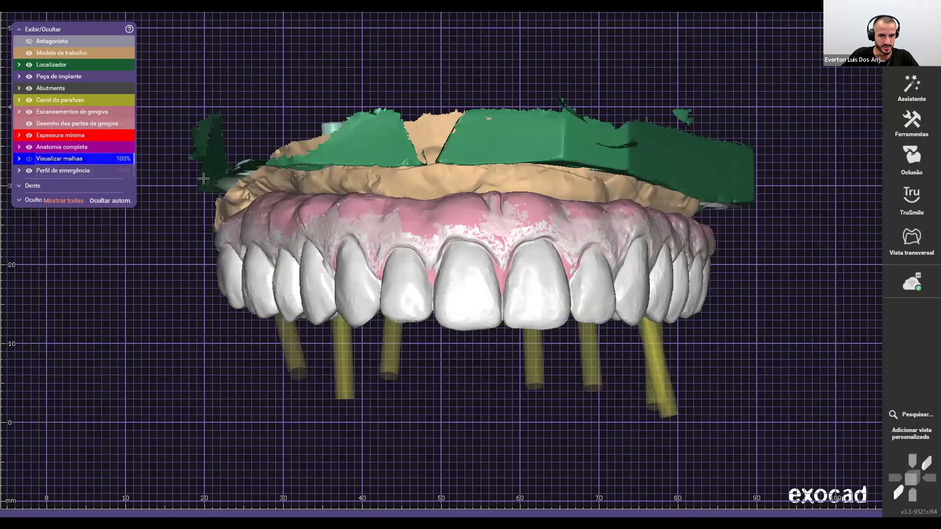
pyautogui.scroll(-2, 486, 224)
pyautogui.moveTo(485, 326); pyautogui.dragTo(492, 265, button='right')
pyautogui.scroll(-2, 454, 192)
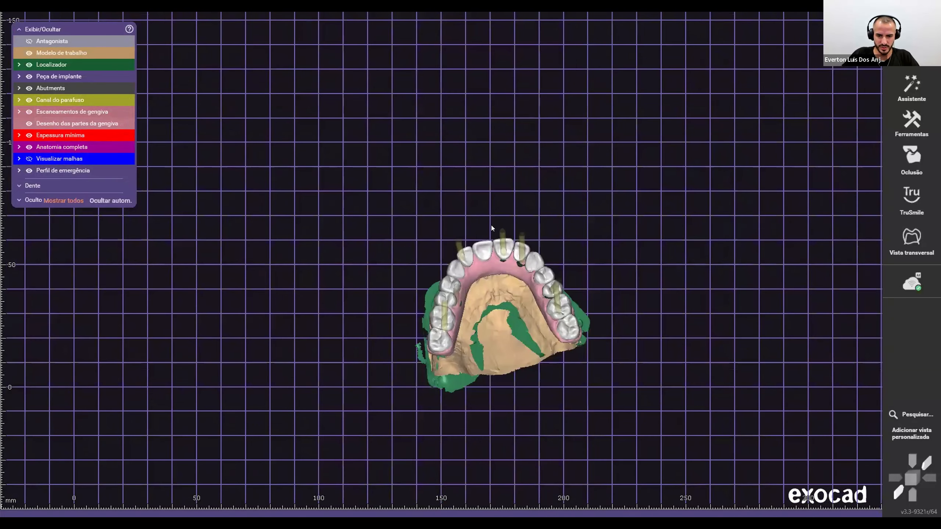
# Step: Start gingiva modelling, and switch from it to anatomical modelling of the teeth
pyautogui.rightClick(493, 228)
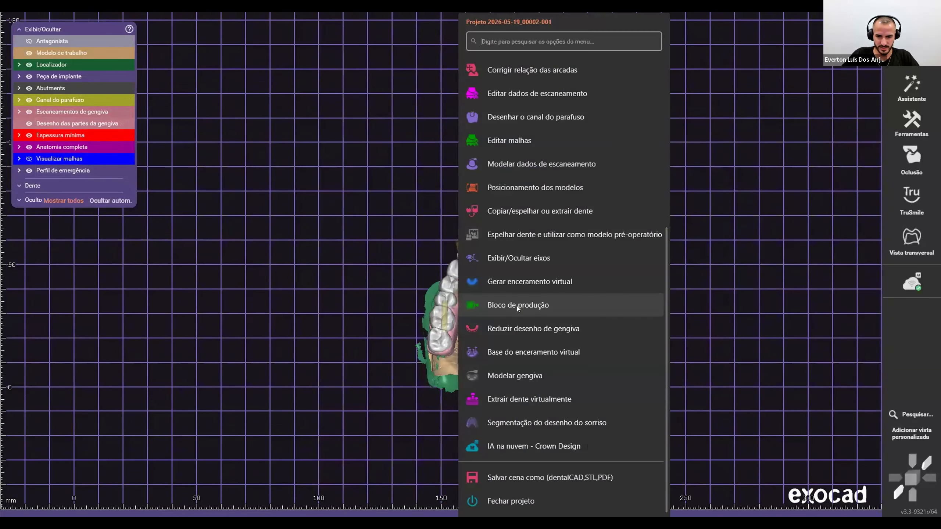
pyautogui.click(525, 381)
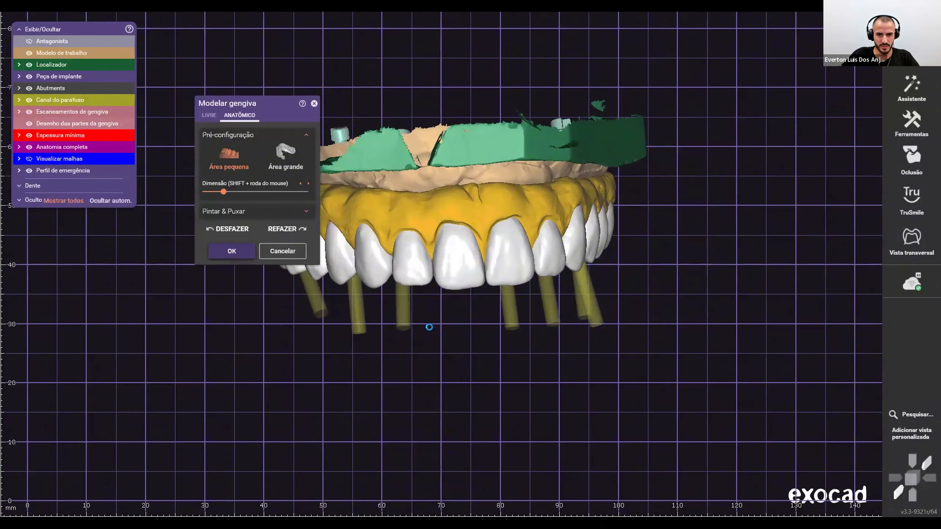
pyautogui.rightClick(503, 140)
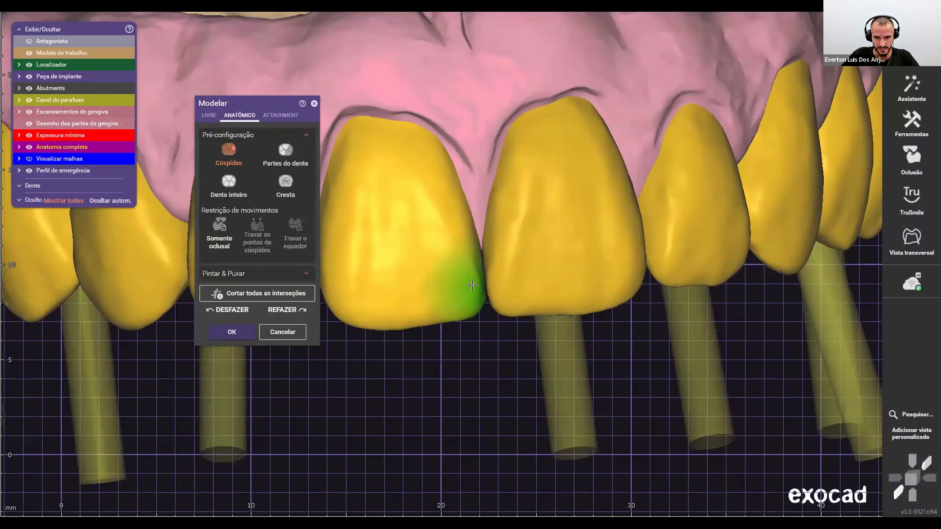
# Step: Slightly reshape the crown surface where the upper right central and lateral incisors meet, using the Cúspides preset
pyautogui.scroll(-4, 407, 293)
pyautogui.scroll(4, 410, 263)
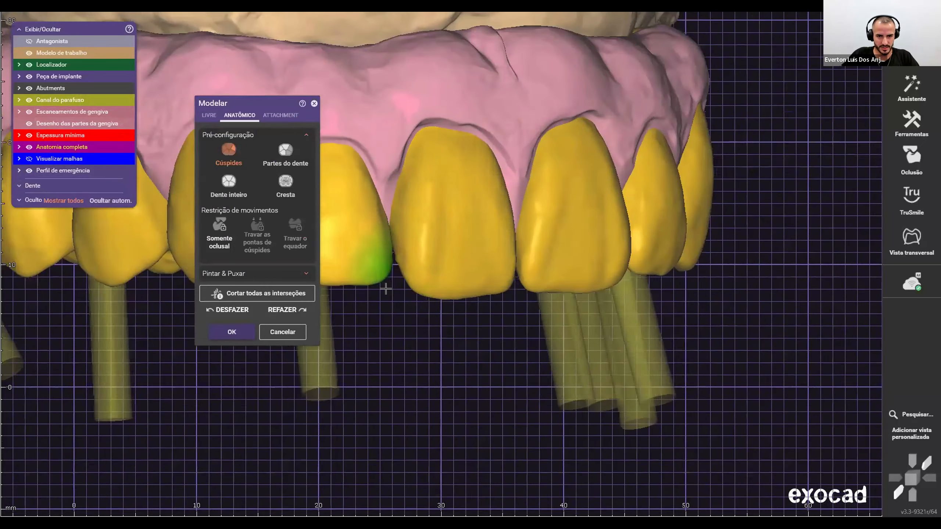
pyautogui.scroll(-4, 385, 278)
pyautogui.scroll(2, 460, 273)
pyautogui.scroll(3, 453, 241)
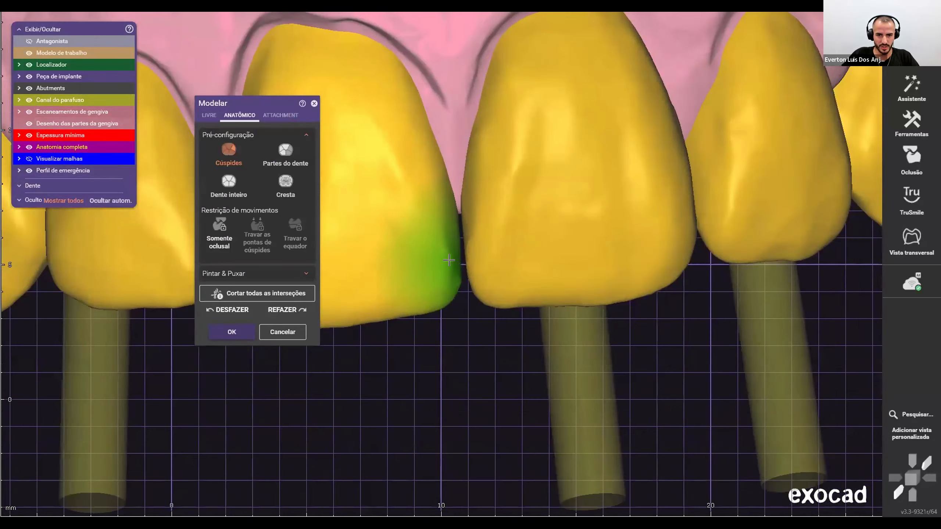
pyautogui.scroll(-2, 453, 241)
pyautogui.scroll(-3, 385, 255)
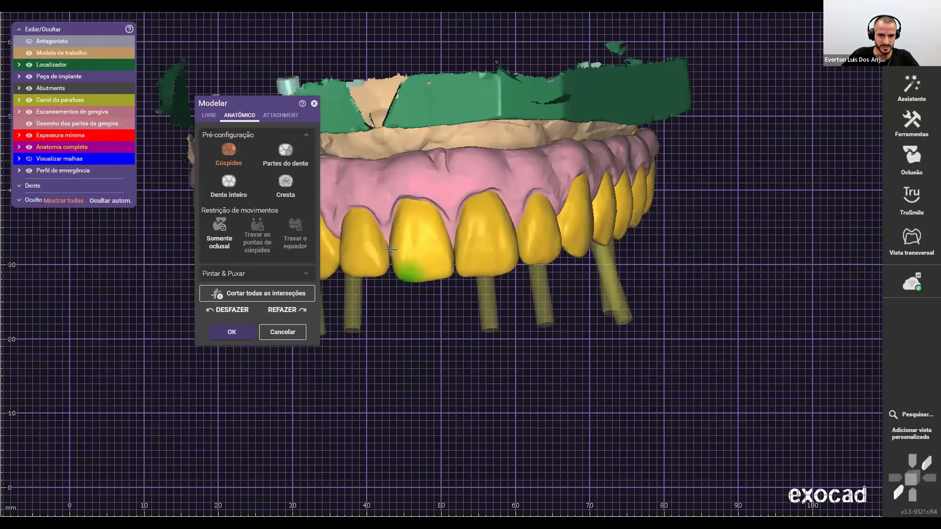
pyautogui.scroll(5, 393, 248)
pyautogui.moveTo(392, 247); pyautogui.dragTo(389, 253)
# Step: Check the modelled teeth over the whole arch from the occlusal side and accept the tooth modelling
pyautogui.scroll(-5, 391, 254)
pyautogui.moveTo(395, 255); pyautogui.dragTo(445, 336, button='right')
pyautogui.scroll(-3, 445, 335)
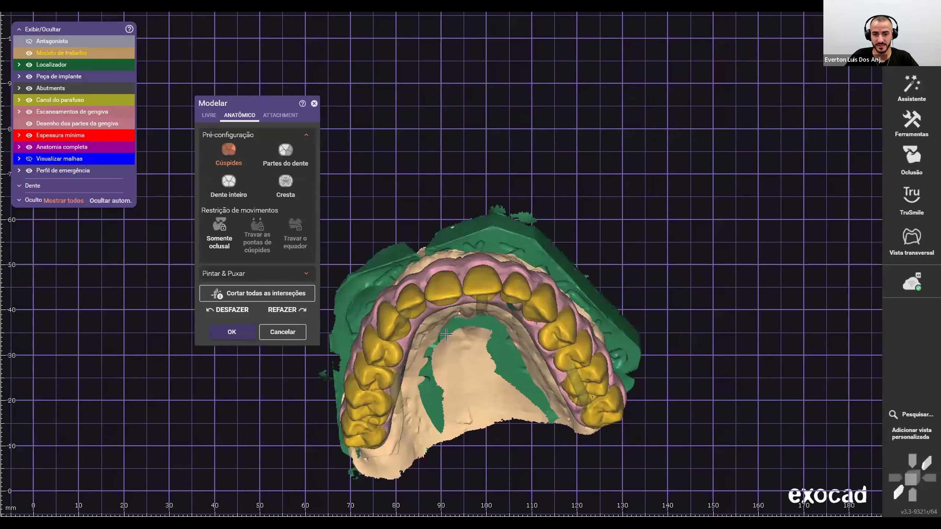
pyautogui.scroll(-3, 457, 297)
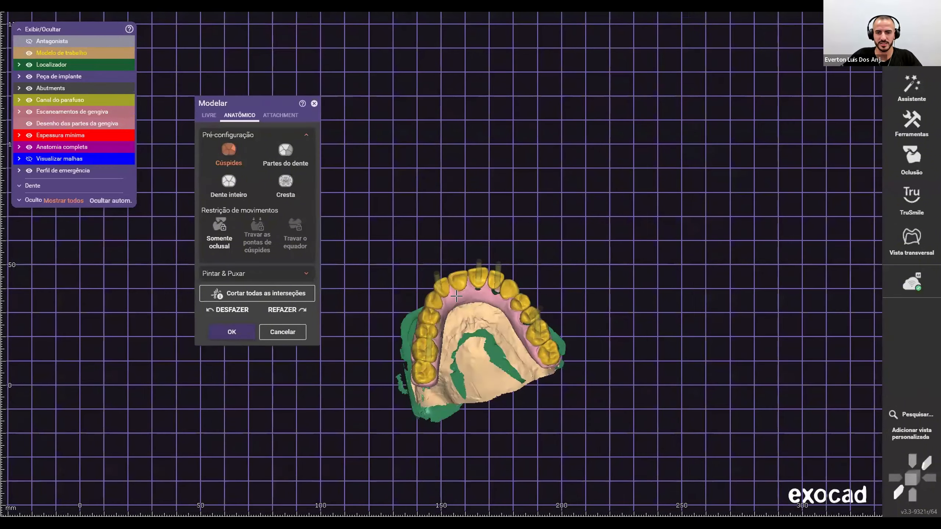
pyautogui.moveTo(456, 296); pyautogui.dragTo(449, 273, button='right')
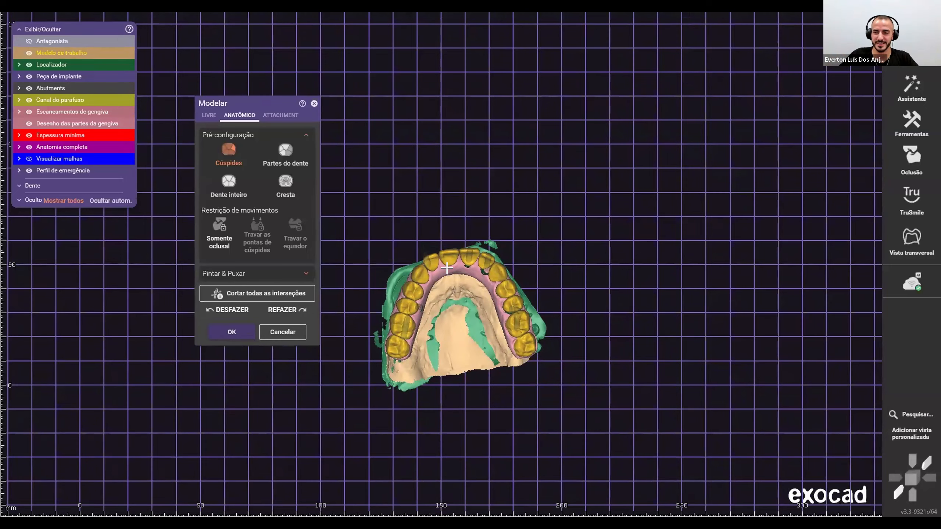
pyautogui.click(226, 332)
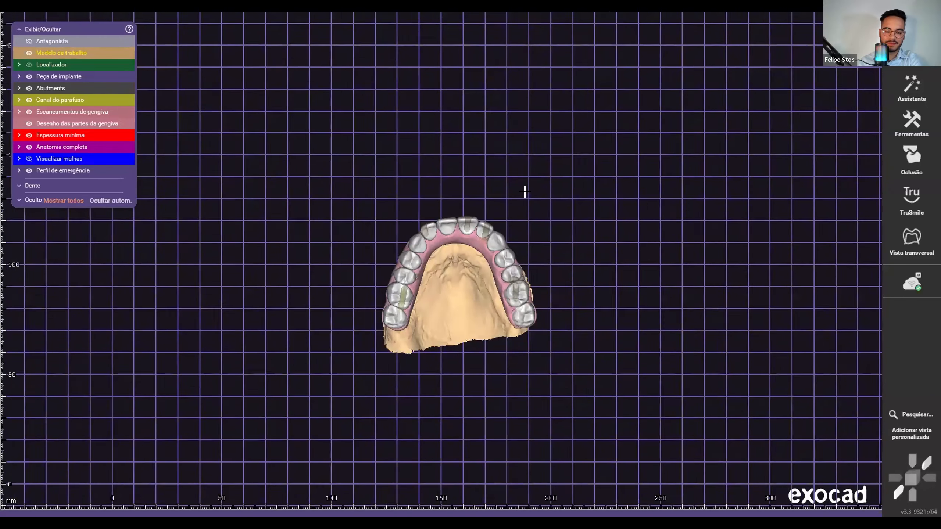
pyautogui.rightClick(528, 195)
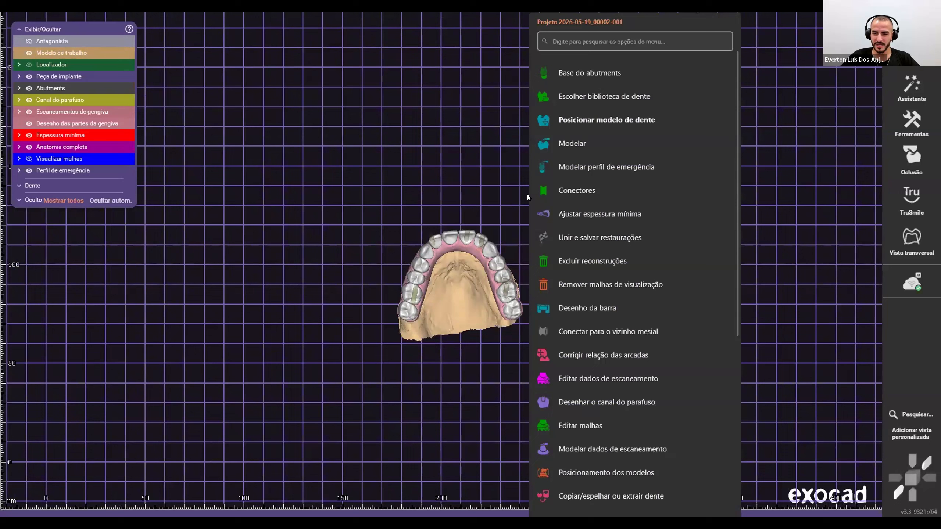
pyautogui.scroll(-4, 557, 297)
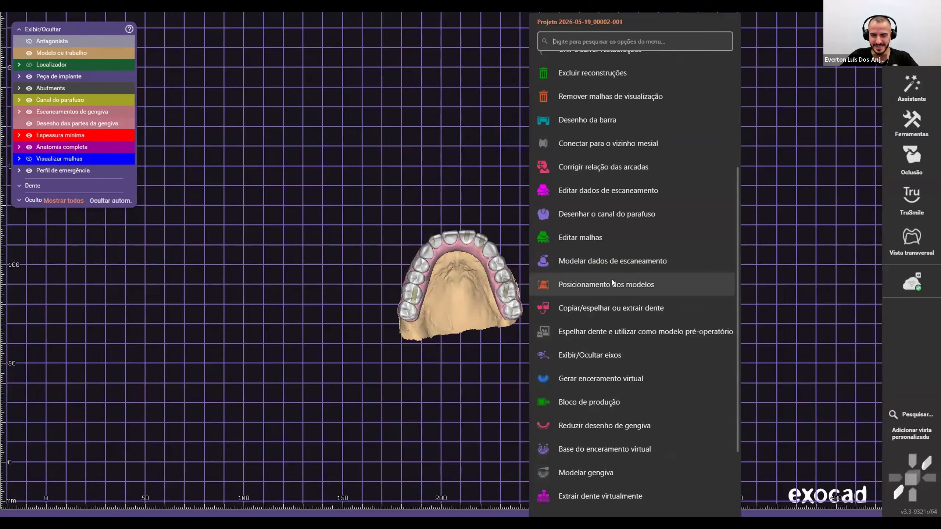
pyautogui.scroll(-2, 612, 280)
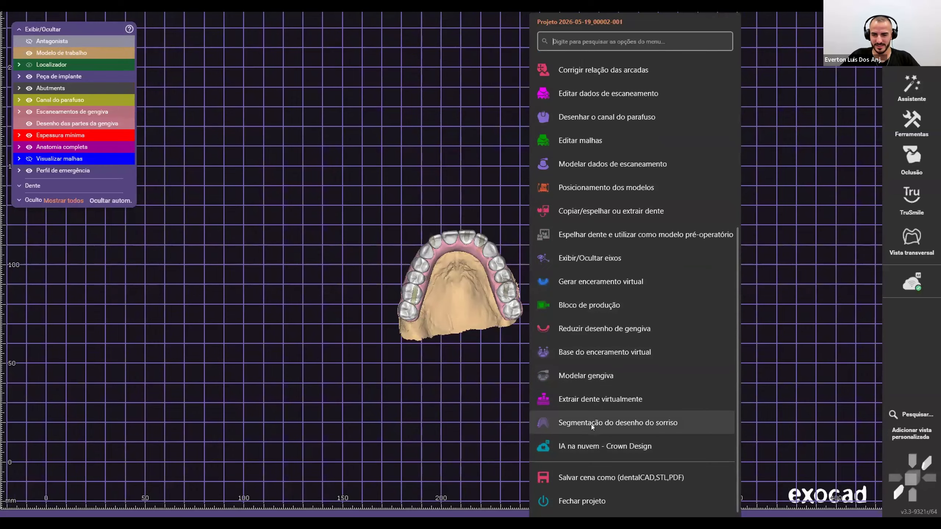
pyautogui.scroll(1, 592, 415)
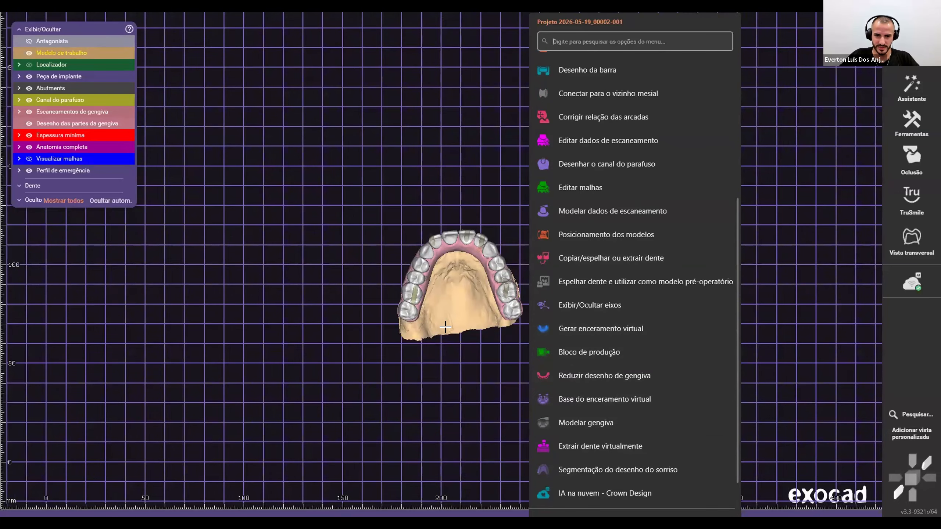
pyautogui.scroll(3, 464, 272)
pyautogui.moveTo(445, 264); pyautogui.dragTo(419, 255, button='right')
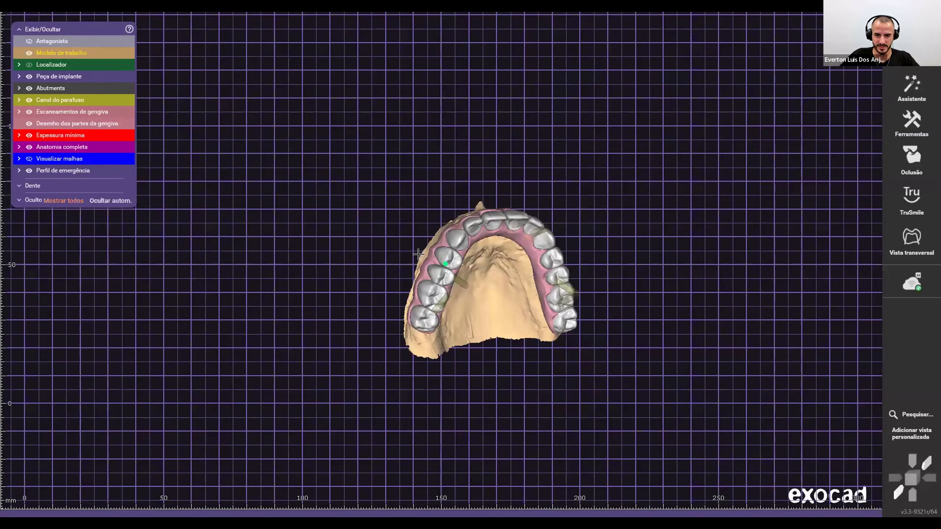
pyautogui.moveTo(500, 276); pyautogui.dragTo(594, 185, button='right')
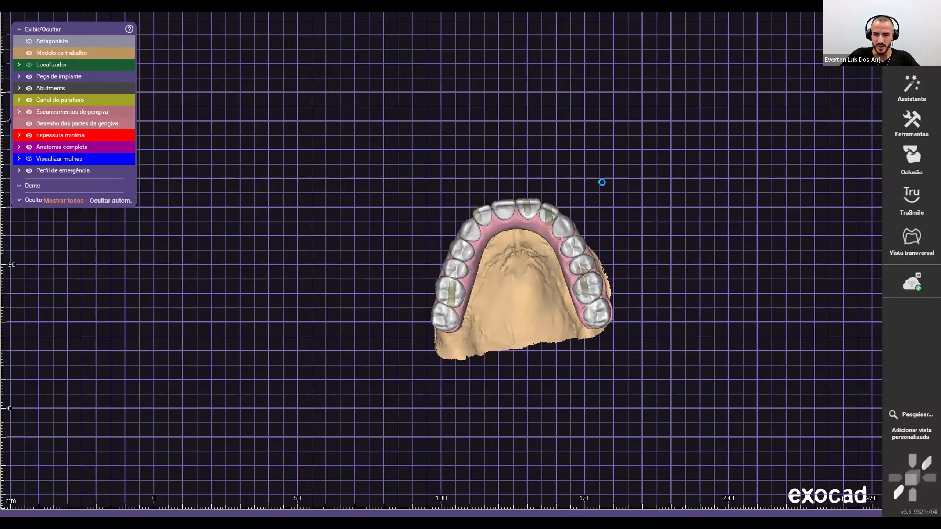
# Step: Start the bar design for the upper implants and examine the proposed PrimaryBar from several sides
pyautogui.rightClick(663, 315)
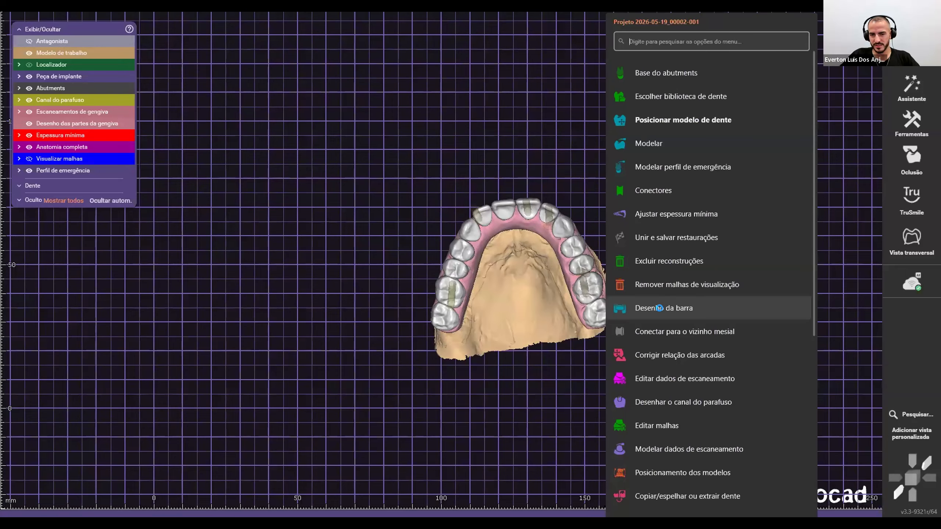
pyautogui.click(628, 390)
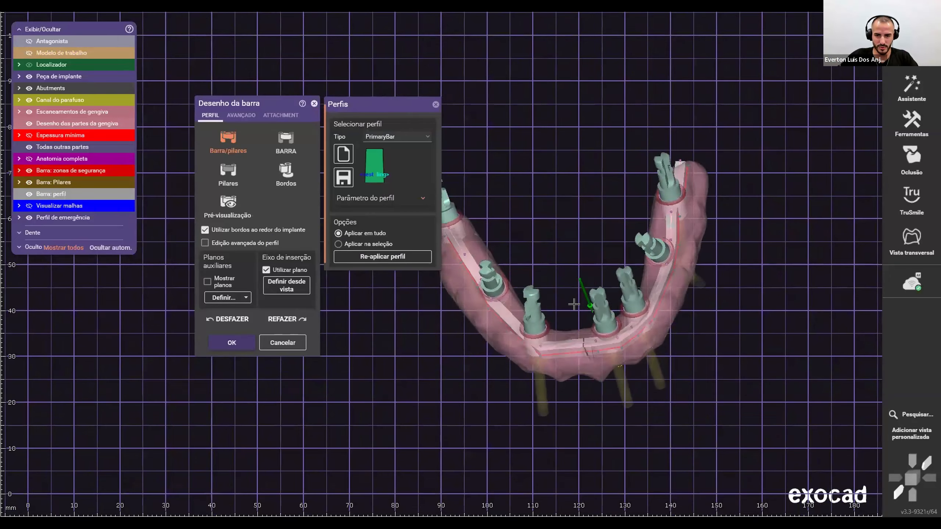
pyautogui.moveTo(574, 304); pyautogui.dragTo(573, 300, button='right')
pyautogui.scroll(-5, 577, 339)
pyautogui.moveTo(642, 319); pyautogui.dragTo(527, 394, button='right')
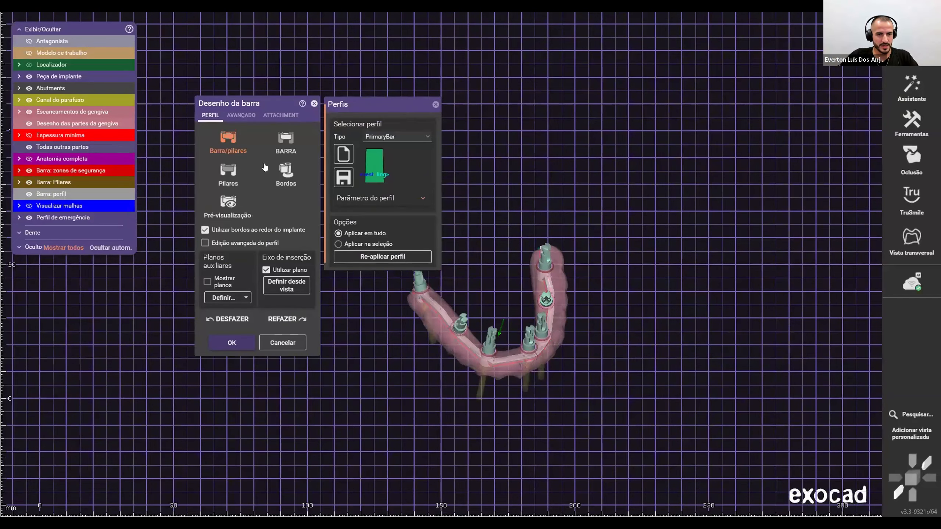
# Step: Try sharp-edged bends along the bar in the advanced settings and view the bar's course from the occlusal side
pyautogui.click(242, 118)
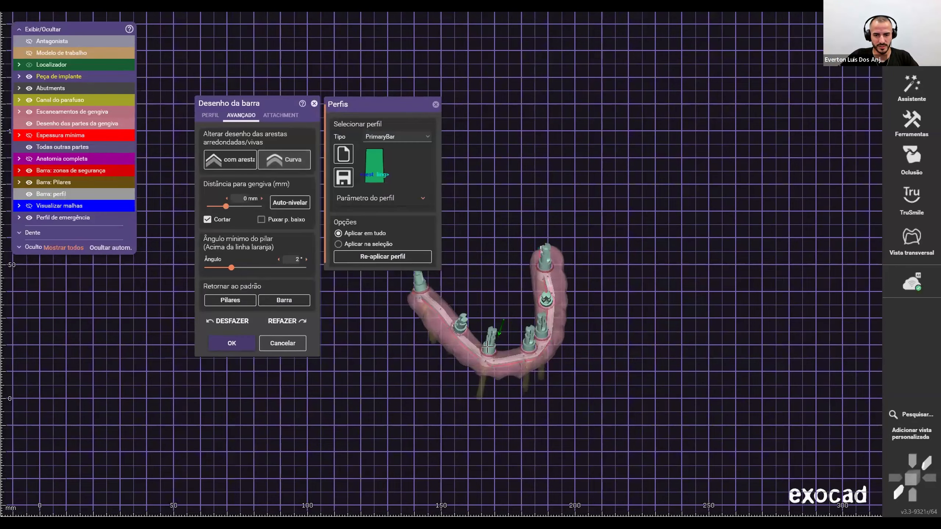
pyautogui.moveTo(481, 335); pyautogui.dragTo(436, 389, button='right')
pyautogui.scroll(6, 437, 388)
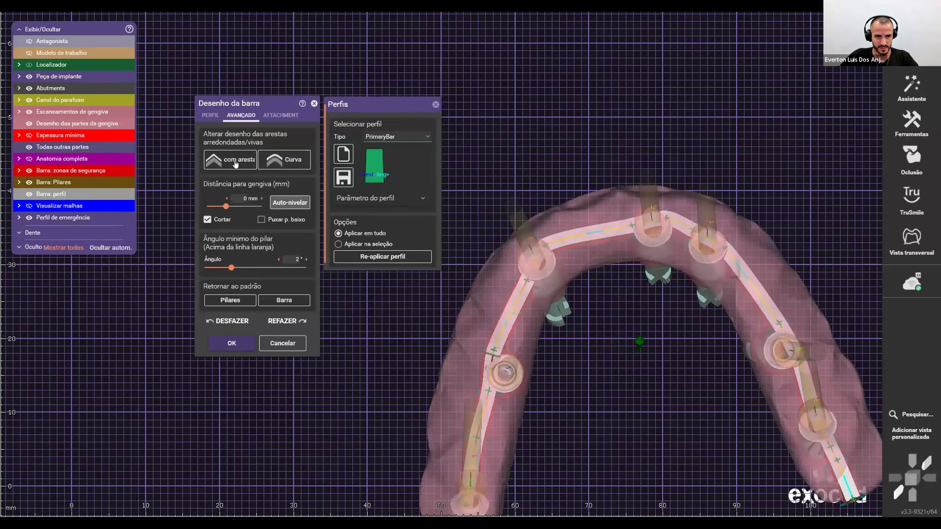
pyautogui.click(235, 164)
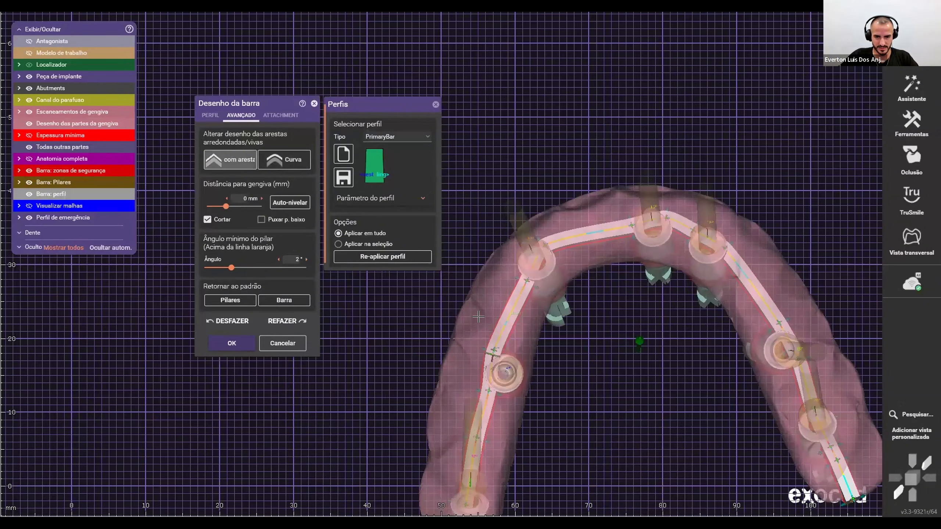
pyautogui.scroll(-6, 533, 358)
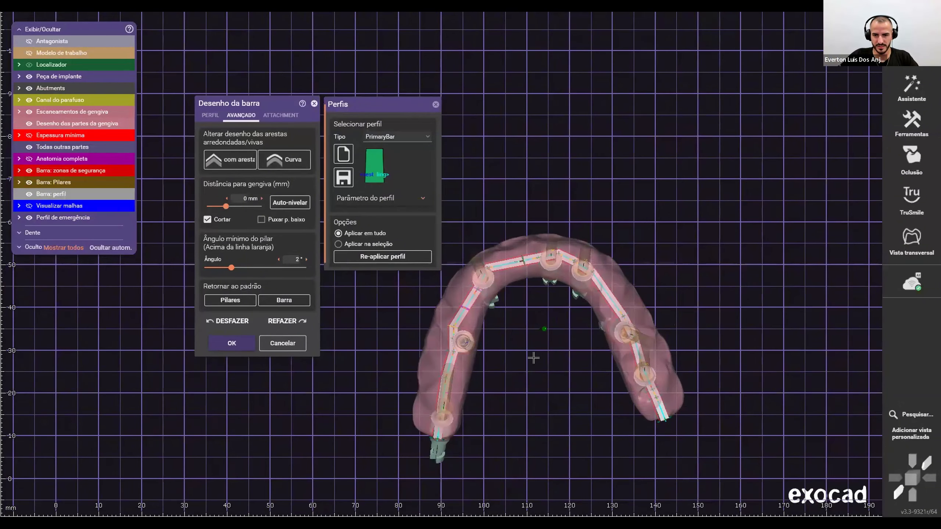
pyautogui.moveTo(534, 358); pyautogui.dragTo(534, 366, button='right')
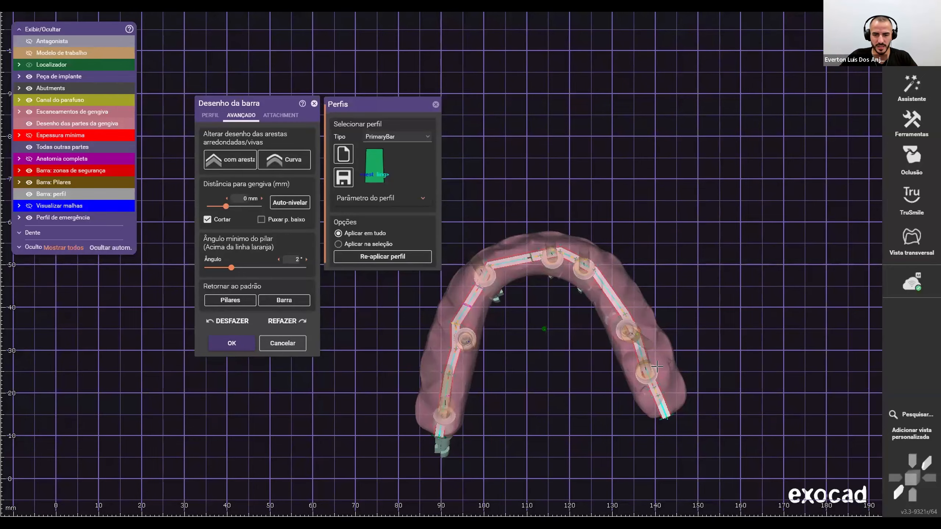
# Step: Check the bar's course around the implants, give its bends the rounded Curva shape, and return to the bar profile settings
pyautogui.scroll(5, 441, 419)
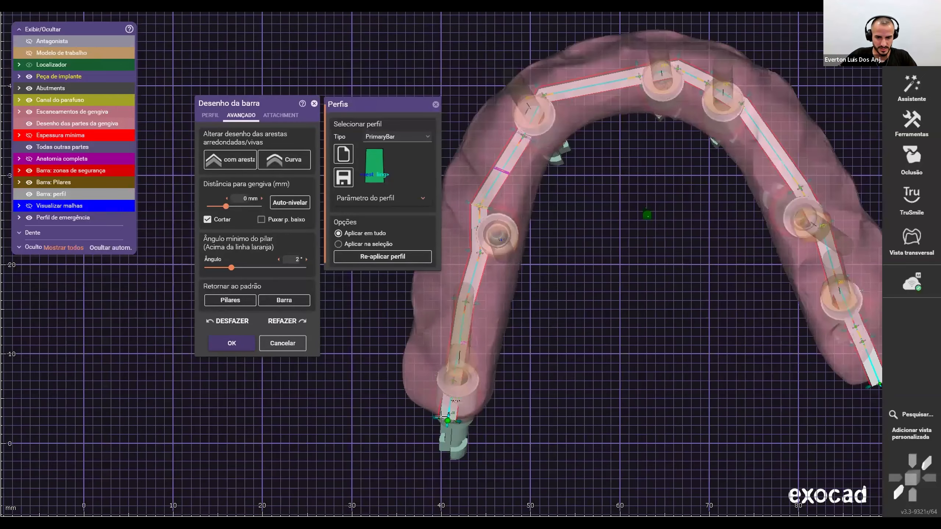
pyautogui.scroll(1, 441, 417)
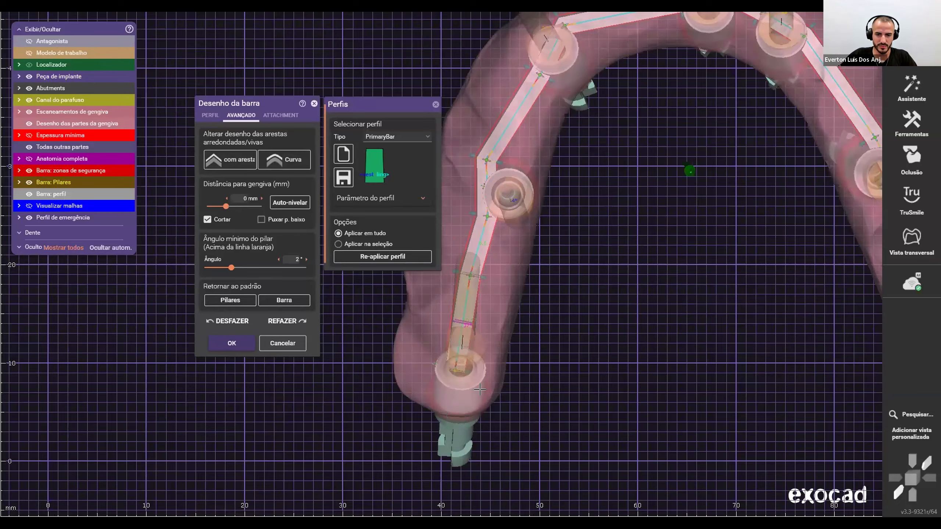
pyautogui.scroll(-6, 480, 389)
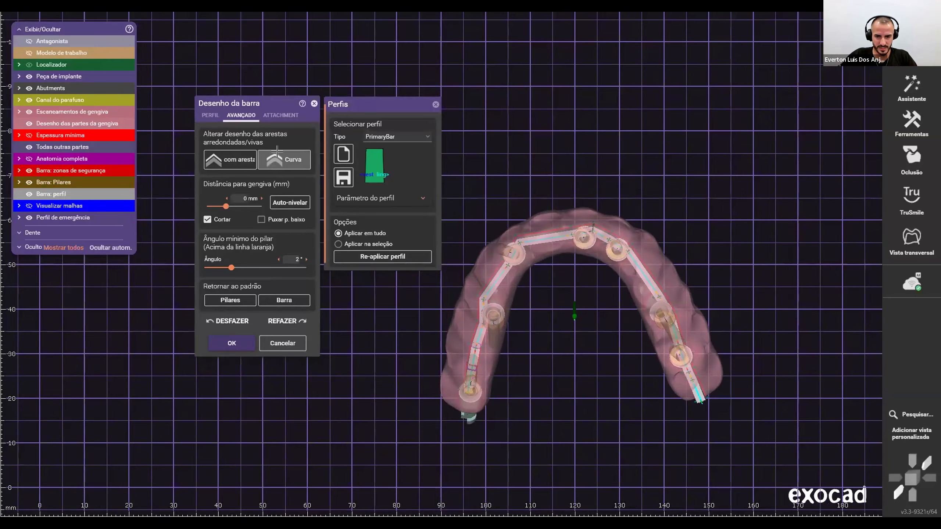
pyautogui.scroll(4, 475, 309)
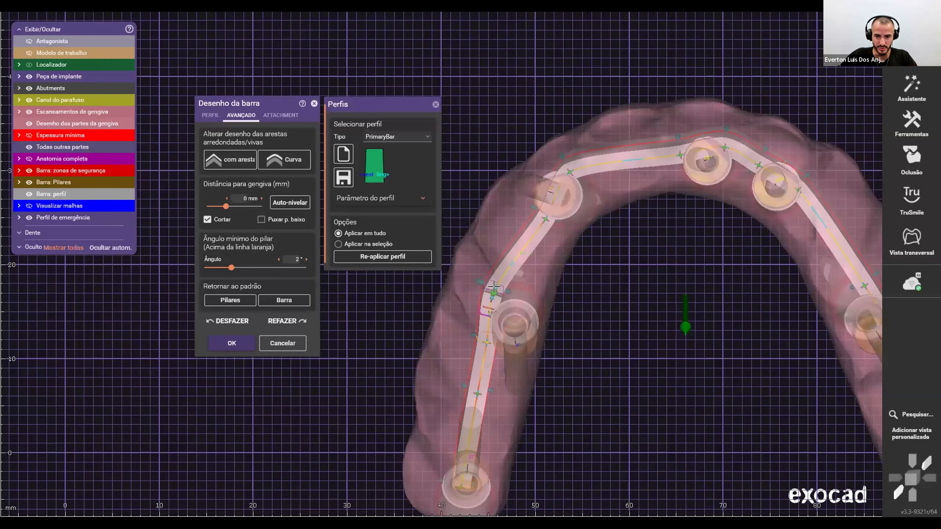
pyautogui.click(210, 115)
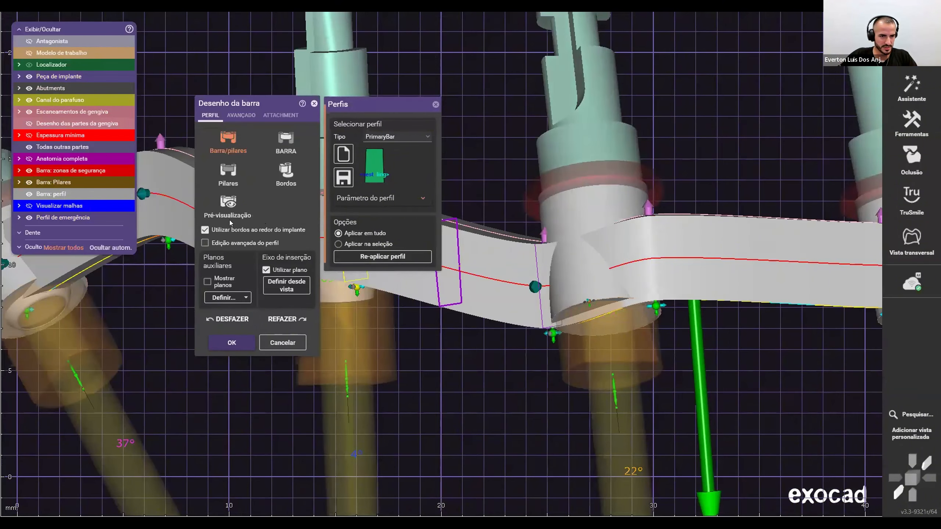
# Step: Turn off the borders around the implants for the bar and pillars, and check the bar around the posterior implants
pyautogui.click(207, 230)
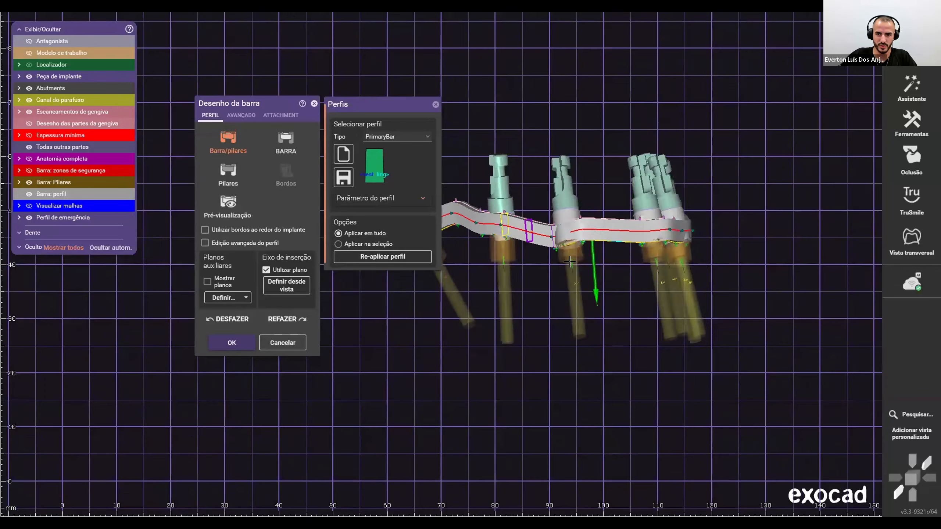
pyautogui.scroll(2, 515, 252)
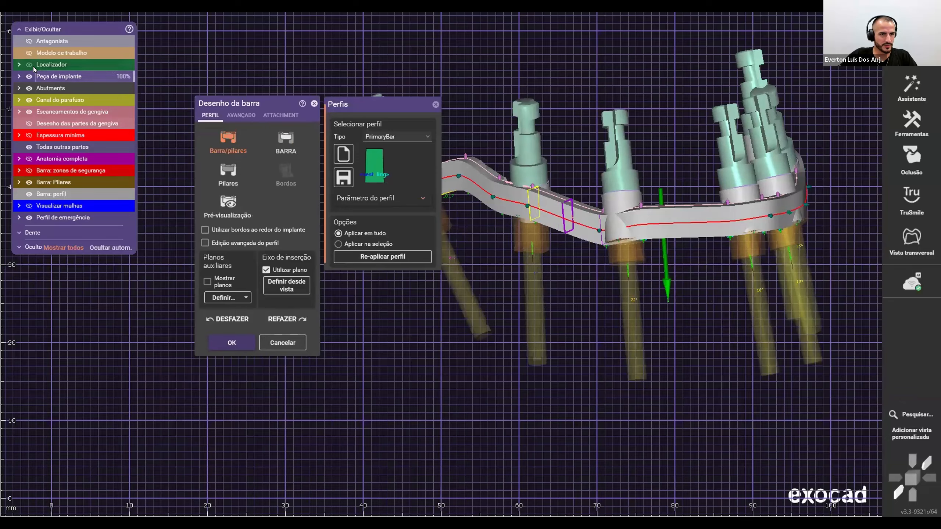
pyautogui.scroll(-3, 605, 315)
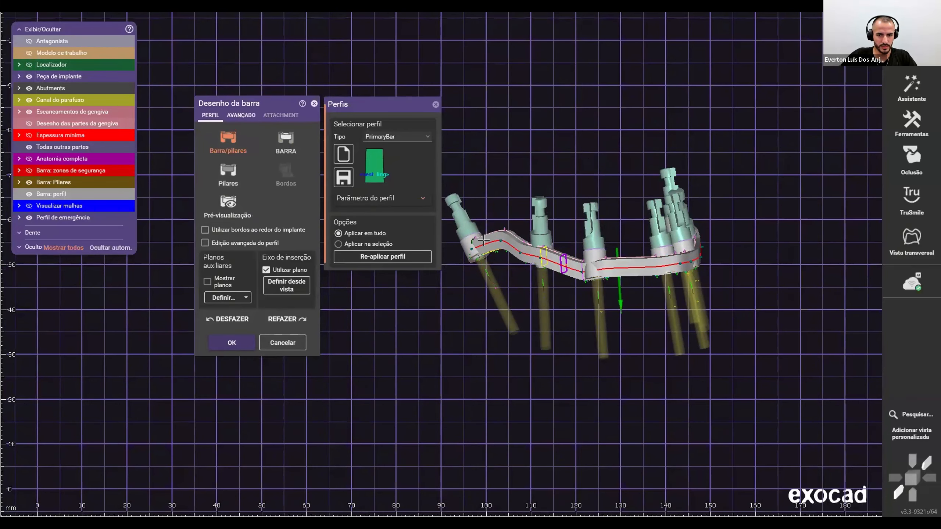
pyautogui.scroll(2, 488, 250)
pyautogui.scroll(3, 488, 250)
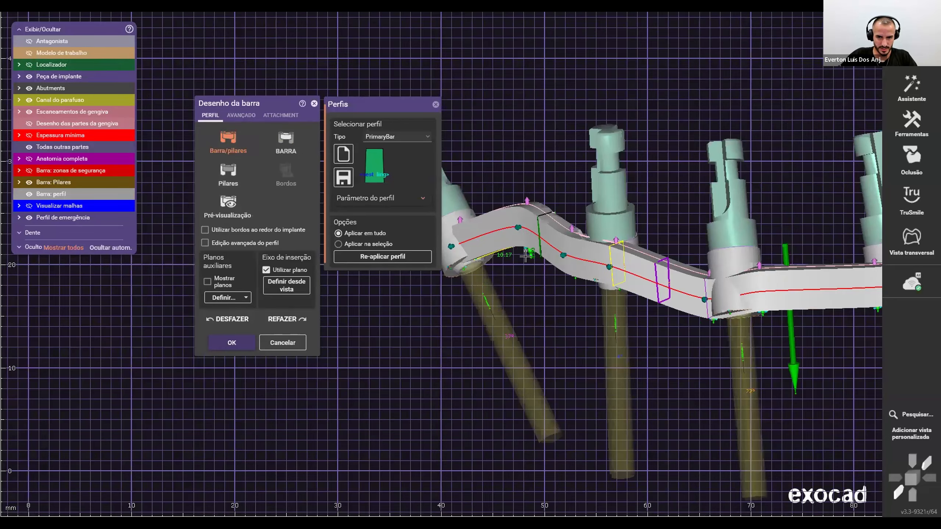
# Step: Show the gingiva design and full tooth anatomy over the bar, check that the bar lies inside them, and hide both again
pyautogui.hotkey('ctrl', 'g')
pyautogui.scroll(-5, 562, 331)
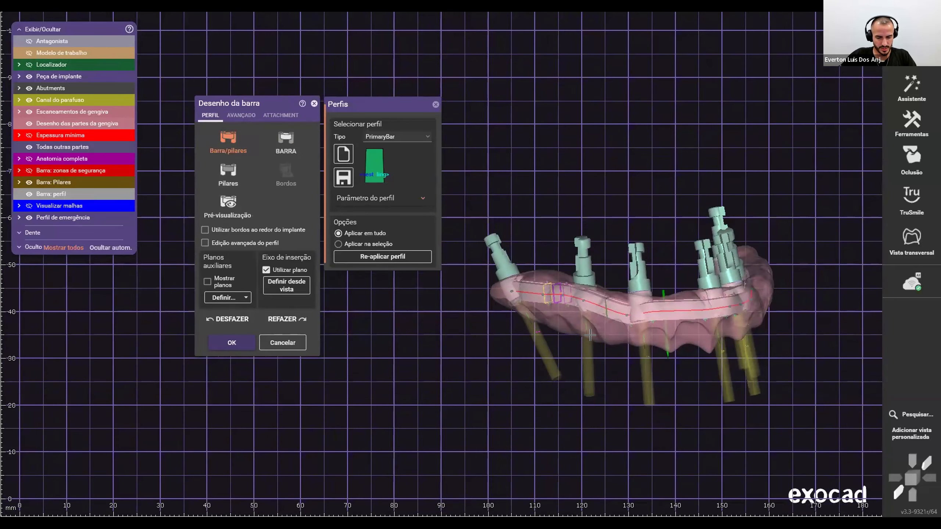
pyautogui.hotkey('ctrl', 'f')
pyautogui.scroll(-2, 595, 345)
pyautogui.moveTo(595, 345); pyautogui.dragTo(626, 309, button='right')
pyautogui.scroll(5, 521, 309)
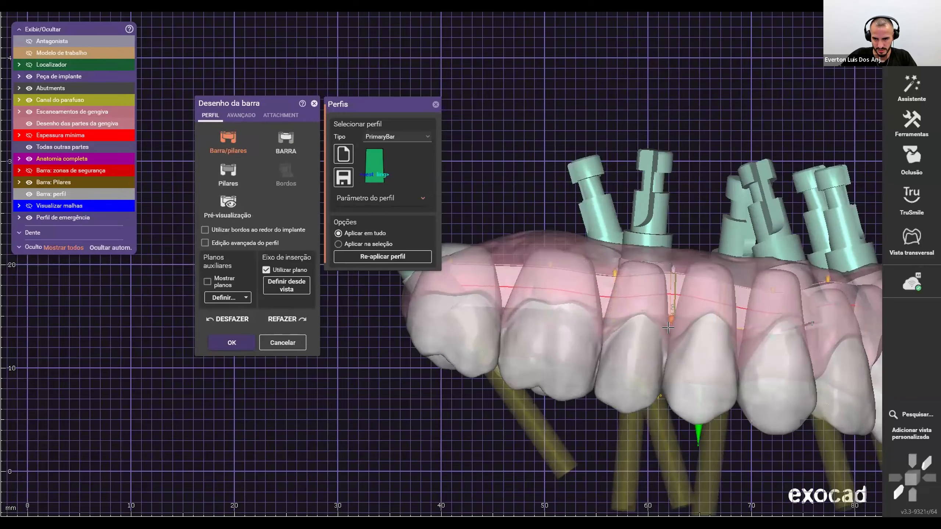
pyautogui.moveTo(665, 325); pyautogui.dragTo(608, 322, button='right')
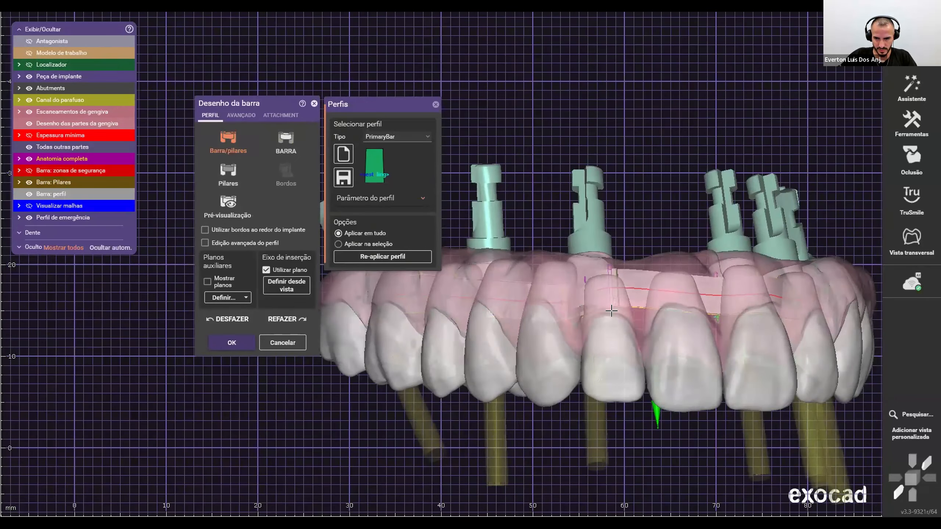
pyautogui.scroll(-3, 609, 328)
pyautogui.moveTo(610, 329)
pyautogui.mouseDown(button='right')
pyautogui.moveTo(598, 312)
pyautogui.moveTo(602, 324)
pyautogui.mouseUp(button='right')
pyautogui.keyDown('ctrl'); pyautogui.click(604, 340); pyautogui.keyUp('ctrl')
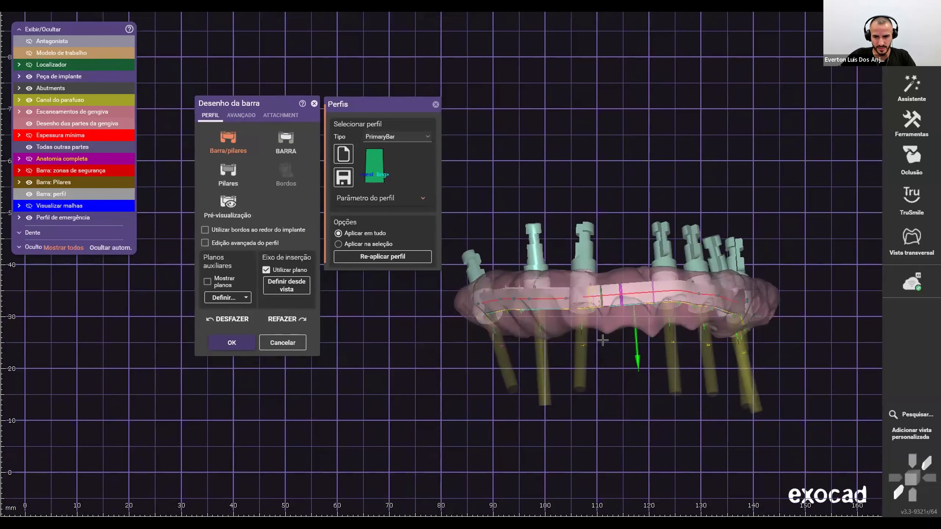
pyautogui.keyDown('ctrl'); pyautogui.click(557, 331); pyautogui.keyUp('ctrl')
# Step: Examine the uncovered bar's course over the implants from the occlusal and frontal sides
pyautogui.scroll(3, 555, 320)
pyautogui.moveTo(557, 332)
pyautogui.mouseDown(button='right')
pyautogui.moveTo(555, 287)
pyautogui.moveTo(559, 319)
pyautogui.mouseUp(button='right')
pyautogui.scroll(-3, 555, 296)
pyautogui.scroll(1, 558, 320)
pyautogui.scroll(1, 558, 319)
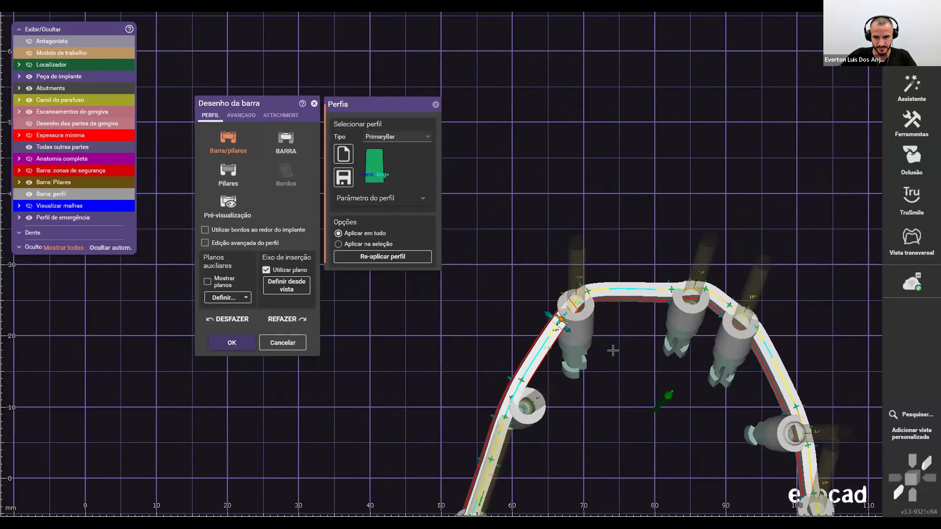
pyautogui.scroll(-3, 613, 351)
pyautogui.moveTo(613, 352); pyautogui.dragTo(654, 356, button='right')
pyautogui.scroll(-2, 586, 335)
pyautogui.scroll(4, 466, 358)
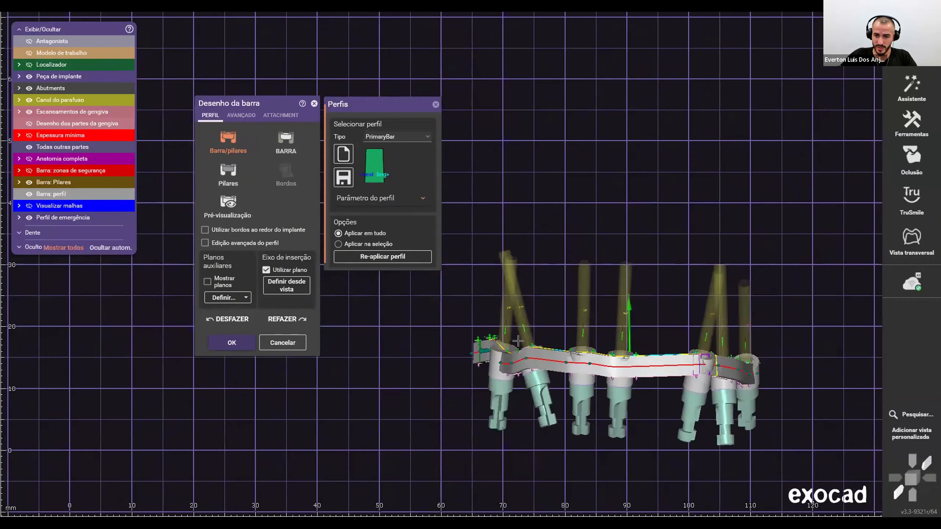
pyautogui.scroll(2, 518, 341)
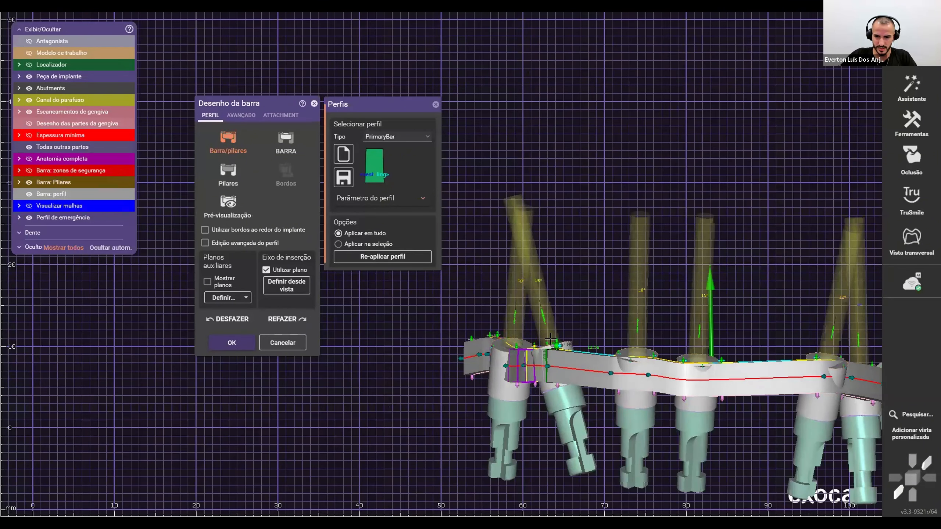
pyautogui.scroll(-3, 552, 339)
pyautogui.moveTo(552, 339); pyautogui.dragTo(510, 334, button='right')
pyautogui.scroll(1, 672, 339)
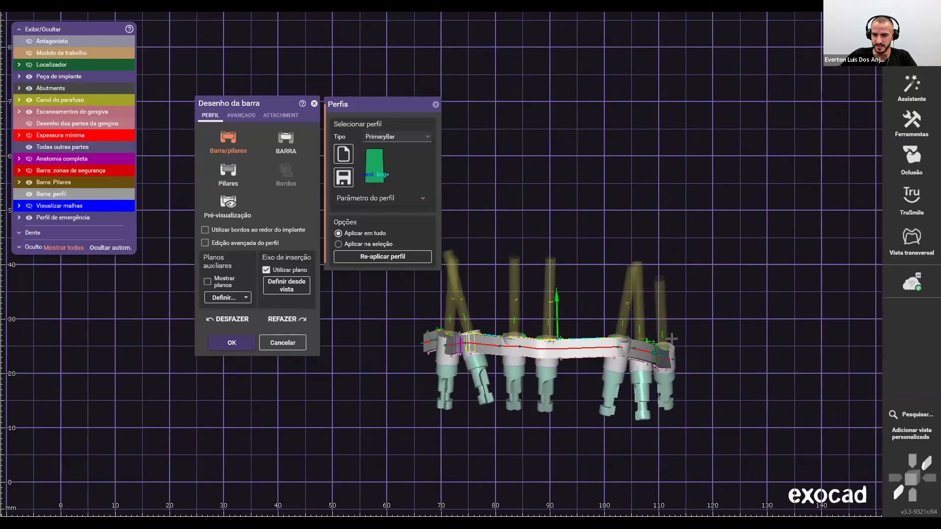
# Step: Lower the bar's raised end at the strongly tilted last implant to level it with the neighbouring bar segment
pyautogui.scroll(3, 672, 339)
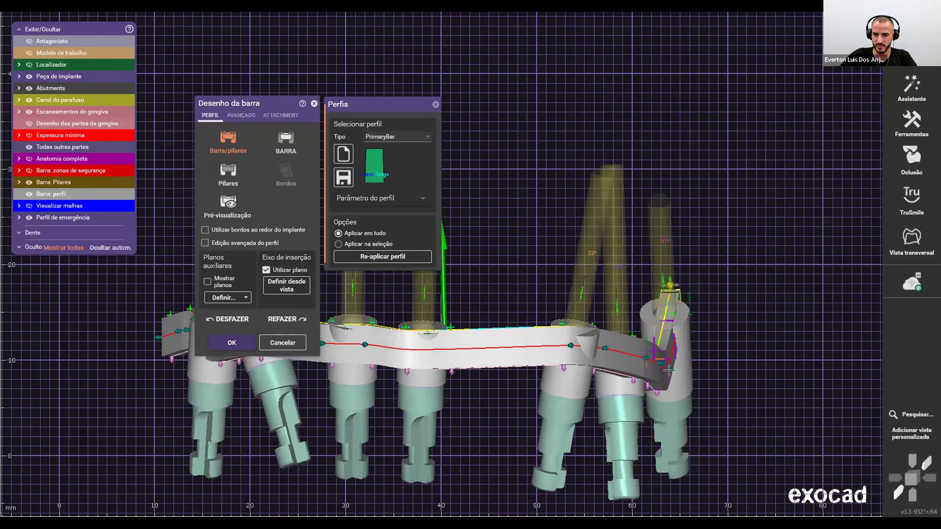
pyautogui.scroll(-3, 669, 370)
pyautogui.moveTo(669, 369); pyautogui.dragTo(710, 319, button='right')
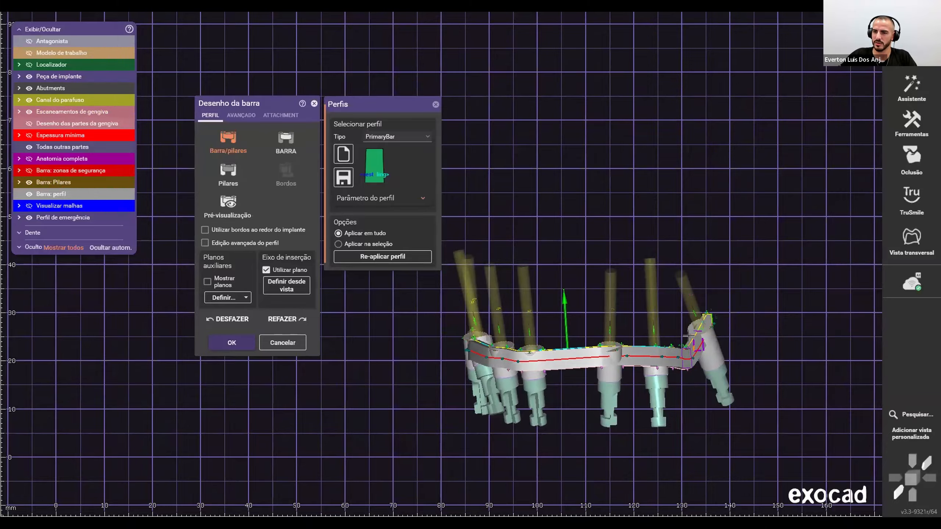
pyautogui.moveTo(688, 335); pyautogui.dragTo(643, 374, button='right')
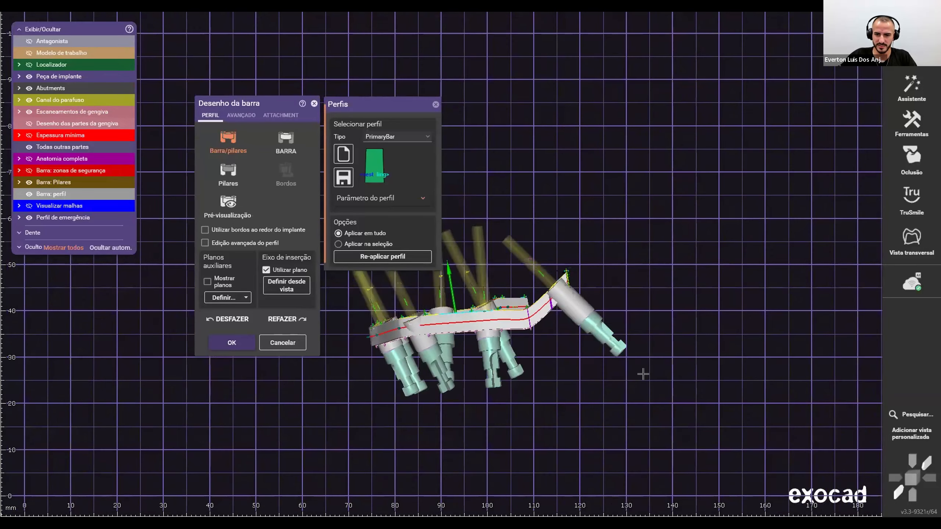
pyautogui.scroll(5, 643, 375)
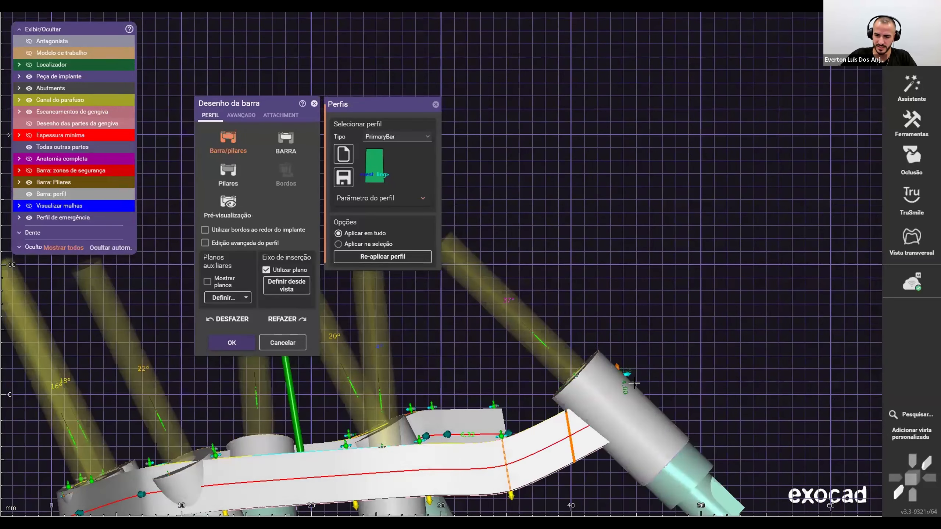
pyautogui.moveTo(635, 383); pyautogui.dragTo(655, 403)
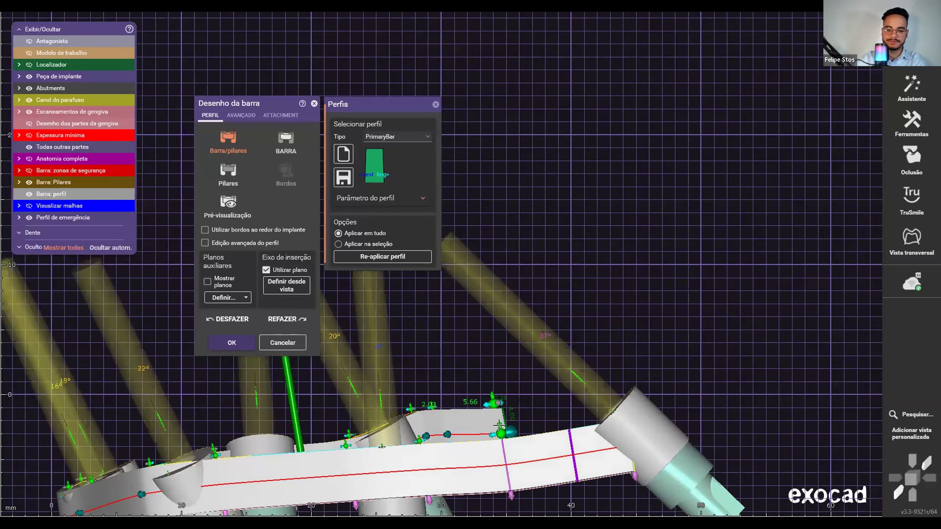
pyautogui.scroll(-5, 605, 425)
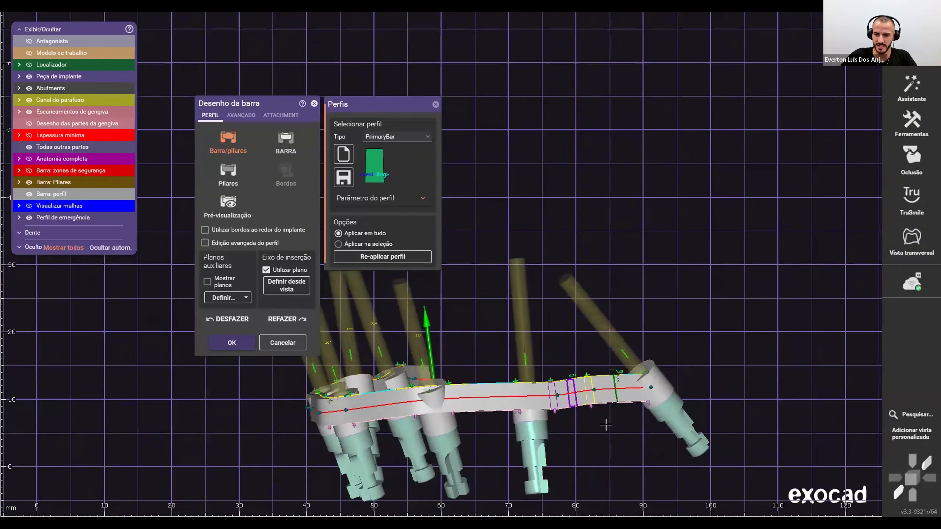
# Step: Adjust the position of the bar's free end beyond the last implant on the opposite side of the arch
pyautogui.moveTo(605, 425); pyautogui.dragTo(567, 419, button='right')
pyautogui.scroll(4, 534, 424)
pyautogui.scroll(-4, 518, 420)
pyautogui.scroll(1, 381, 345)
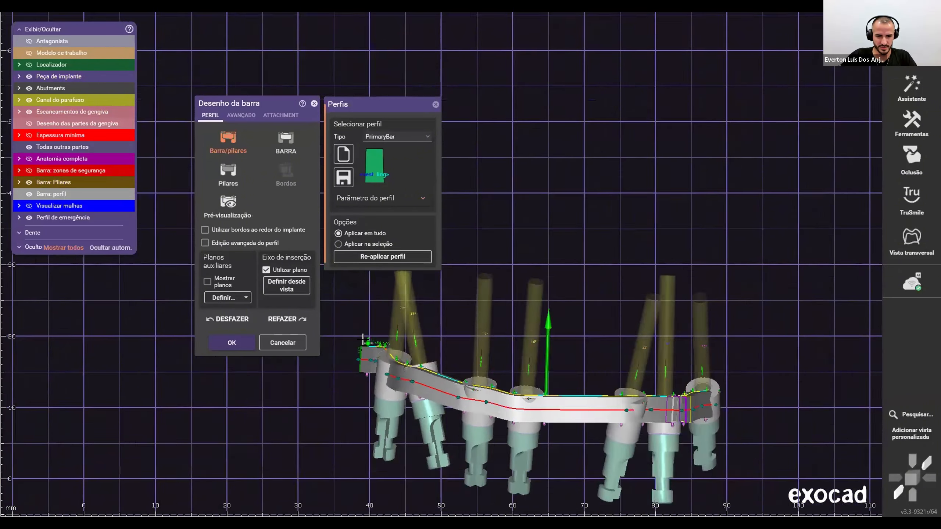
pyautogui.scroll(4, 363, 339)
pyautogui.moveTo(373, 347); pyautogui.dragTo(393, 347)
pyautogui.scroll(-5, 393, 348)
# Step: Display the working model under the bar and smooth the bar's anterior course into an even curve from the occlusal side
pyautogui.moveTo(378, 351); pyautogui.dragTo(465, 381, button='right')
pyautogui.scroll(-5, 402, 366)
pyautogui.hotkey('ctrl', 'j')
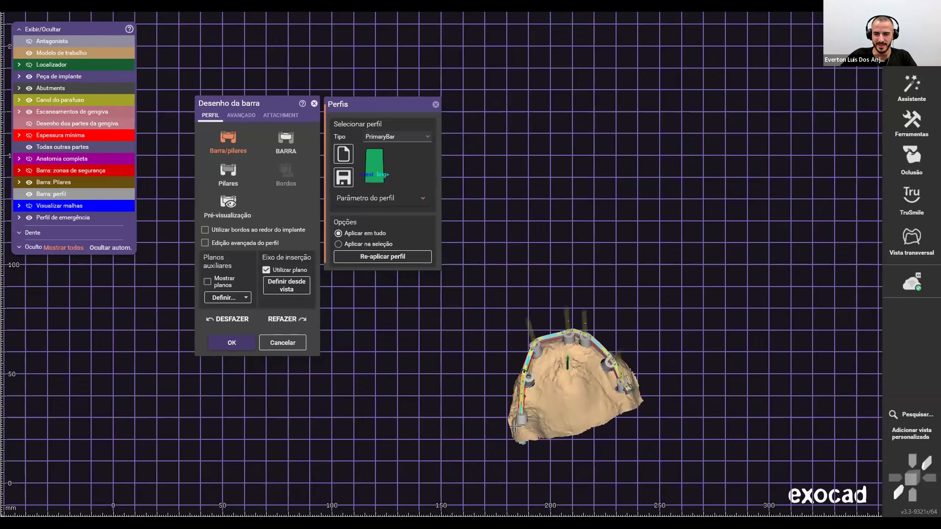
pyautogui.moveTo(515, 426); pyautogui.dragTo(566, 443, button='right')
pyautogui.scroll(8, 540, 326)
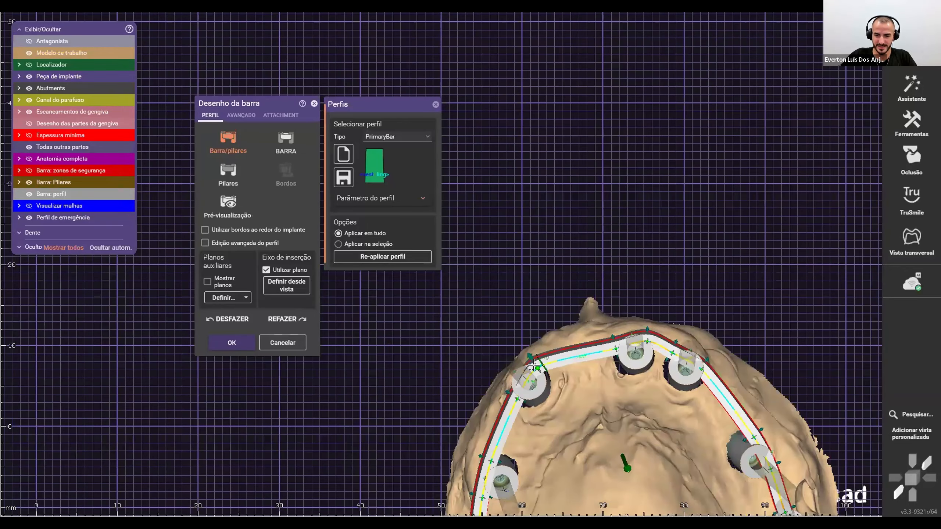
pyautogui.scroll(1, 534, 365)
pyautogui.scroll(-4, 554, 402)
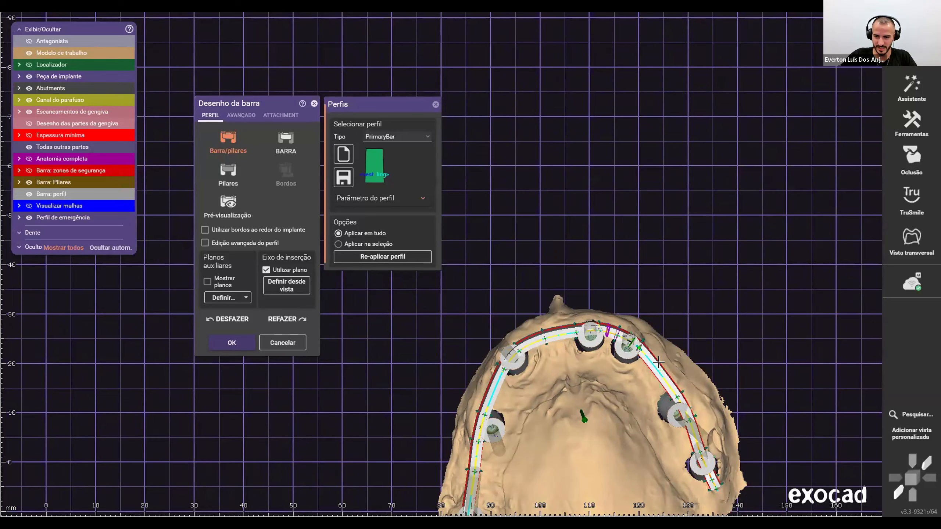
pyautogui.scroll(-4, 593, 334)
# Step: Realign the bar's insertion axis with the occlusal viewing direction
pyautogui.scroll(5, 548, 388)
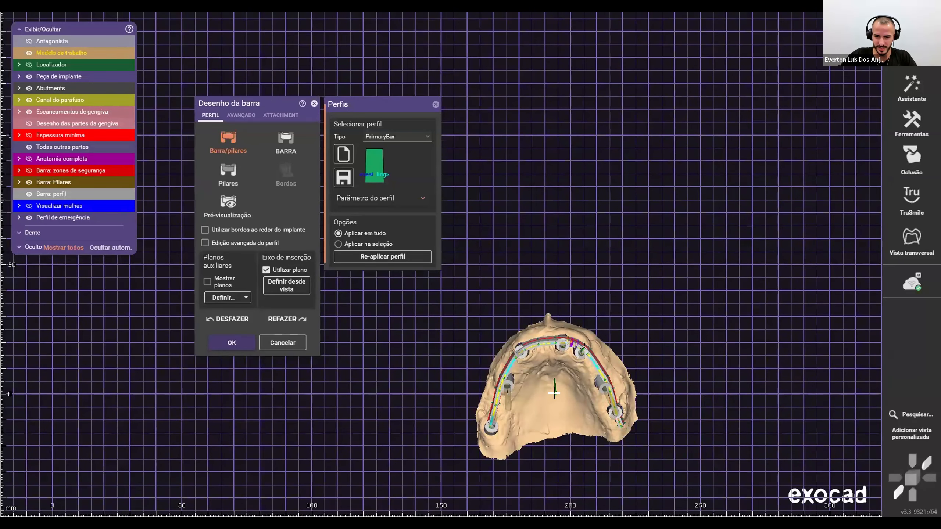
pyautogui.moveTo(552, 387); pyautogui.dragTo(551, 367)
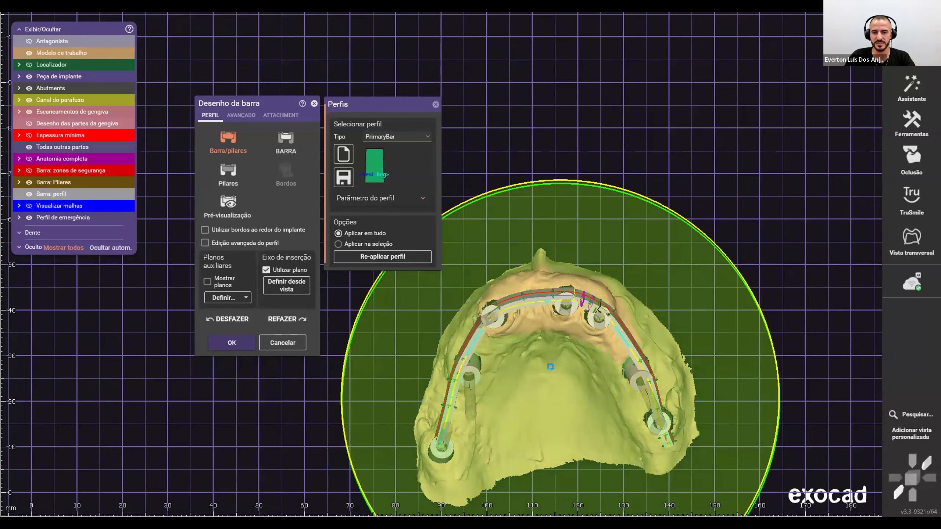
pyautogui.scroll(-5, 551, 367)
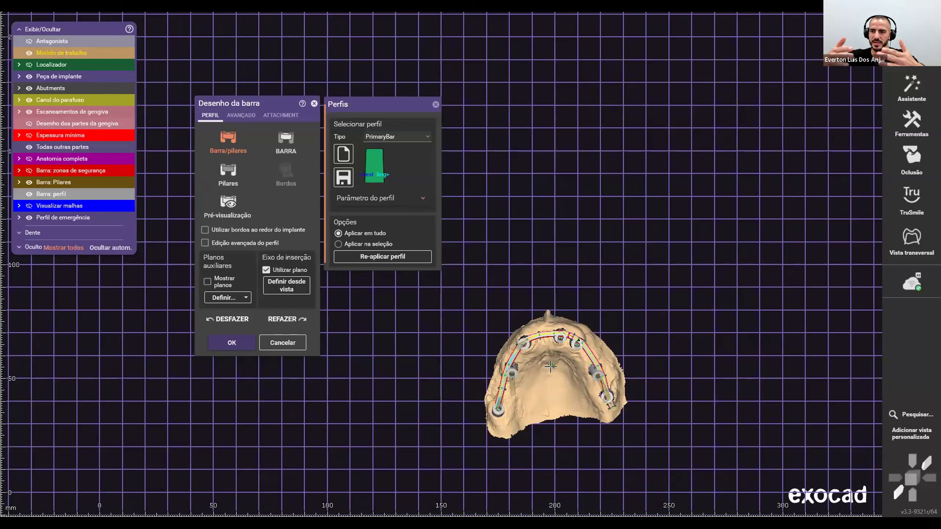
# Step: Move the bar's control point beside the second-to-last implant slightly inward and accept the bar design
pyautogui.scroll(8, 589, 337)
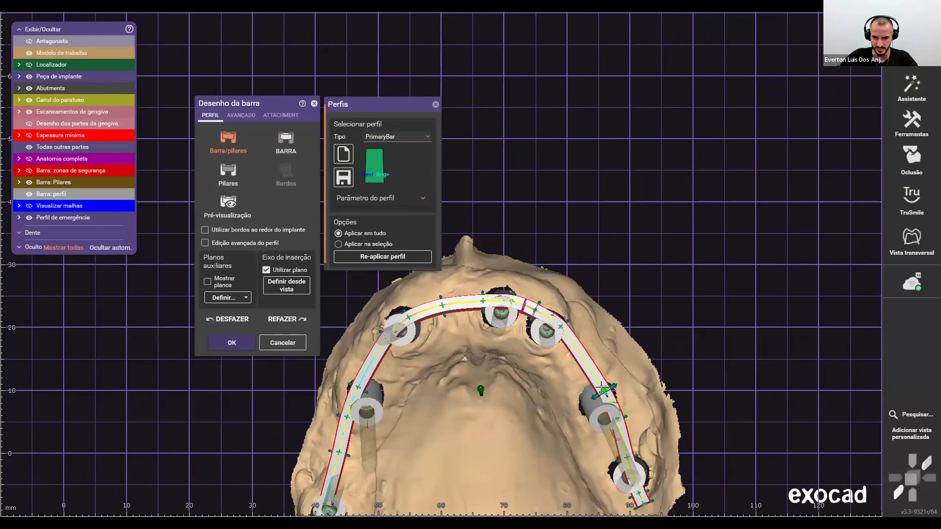
pyautogui.moveTo(603, 390)
pyautogui.mouseDown()
pyautogui.moveTo(613, 418)
pyautogui.moveTo(594, 384)
pyautogui.mouseUp()
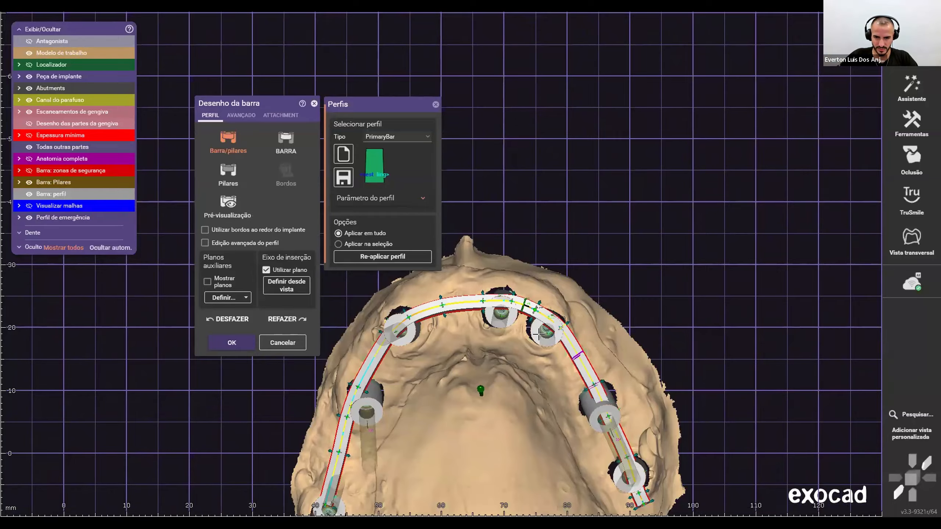
pyautogui.scroll(-5, 481, 370)
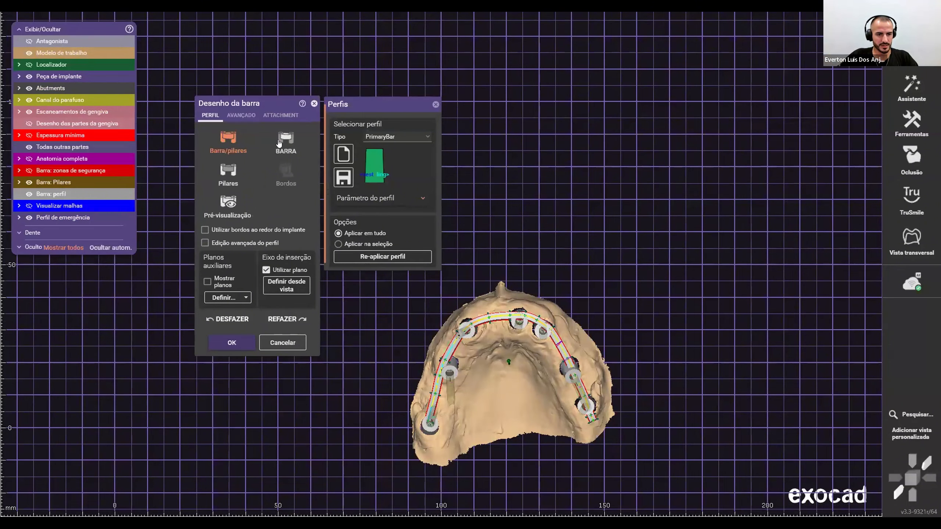
pyautogui.click(222, 339)
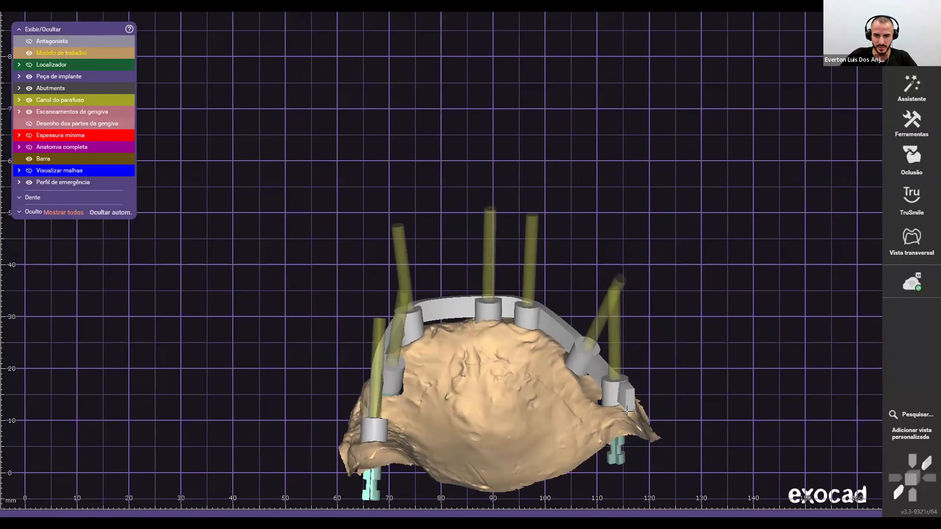
pyautogui.moveTo(579, 344); pyautogui.dragTo(455, 341, button='right')
pyautogui.scroll(-5, 585, 347)
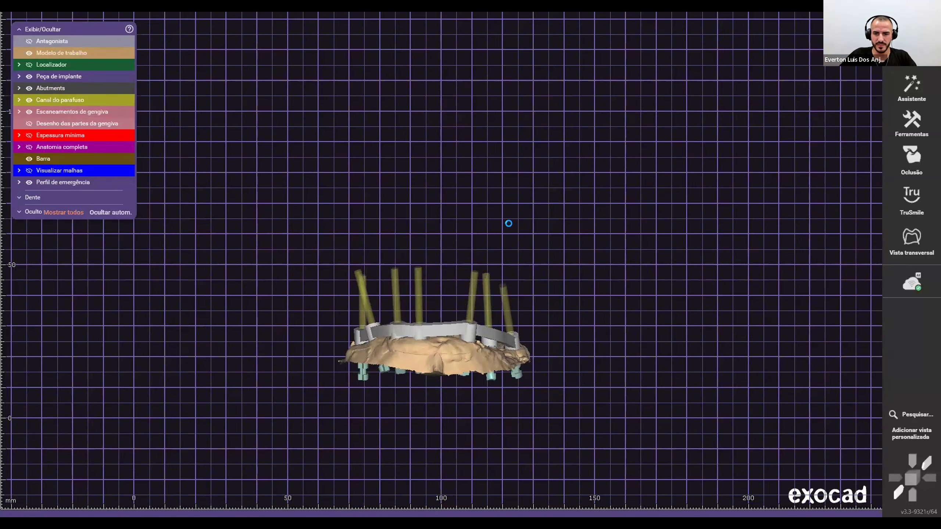
# Step: Generate the virtual wax-up for the arch with the finished bar
pyautogui.rightClick(552, 396)
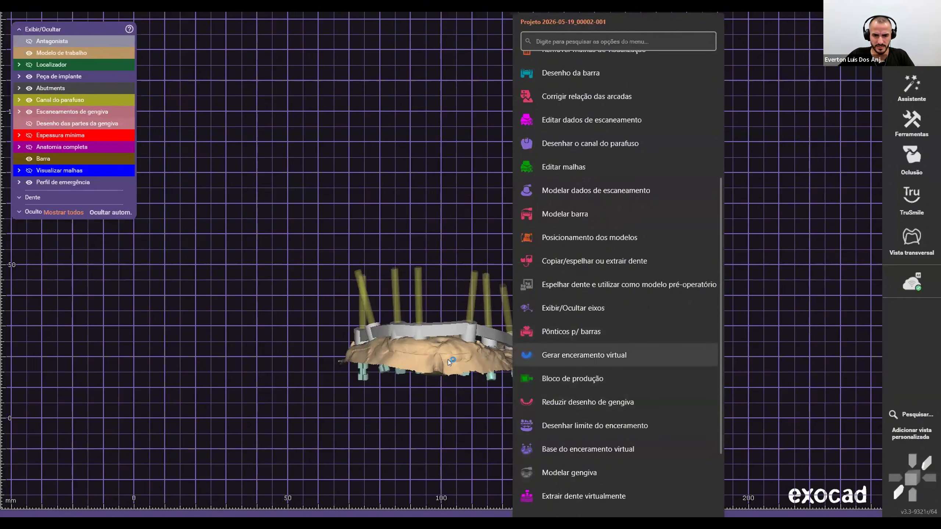
pyautogui.moveTo(448, 360); pyautogui.dragTo(499, 339, button='middle')
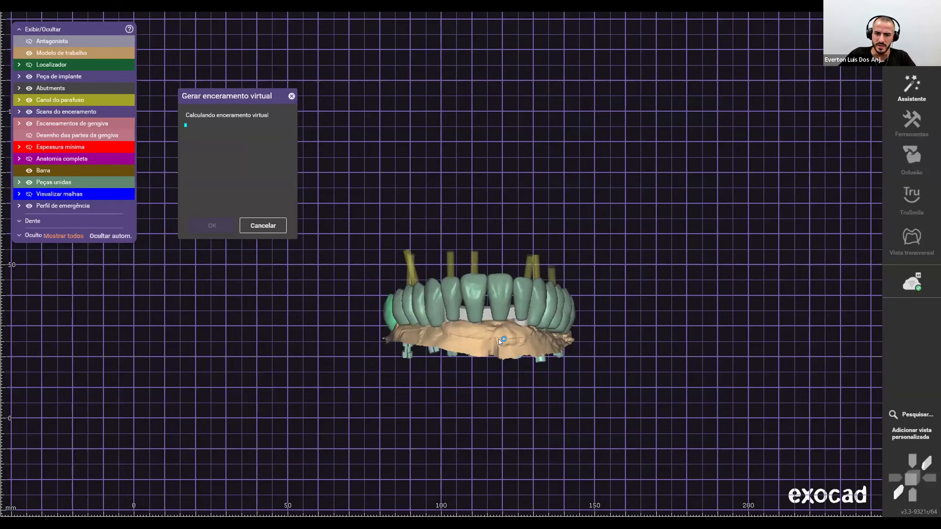
pyautogui.moveTo(498, 339); pyautogui.dragTo(514, 320, button='right')
pyautogui.scroll(-3, 472, 308)
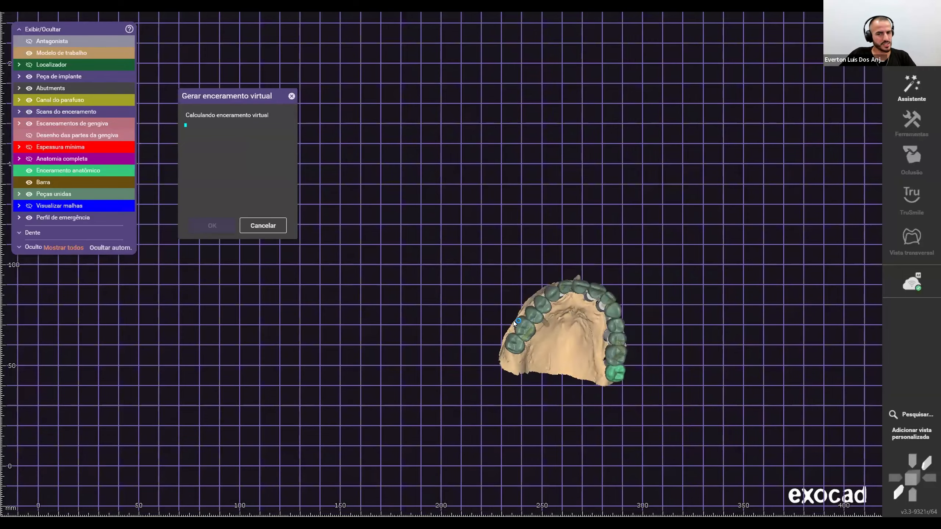
pyautogui.moveTo(513, 320); pyautogui.dragTo(436, 345, button='middle')
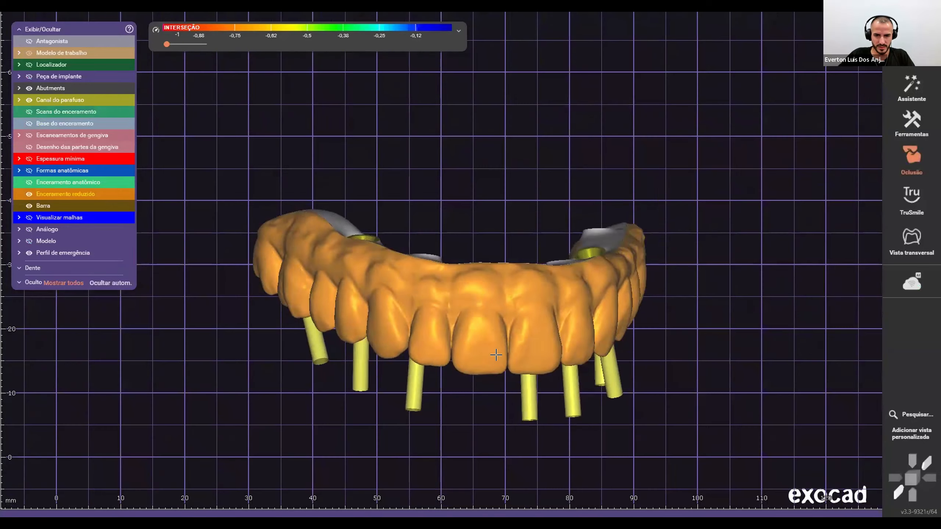
# Step: Examine the reduced wax-up over the bar and screw channels from the palatal side, toggling its transparency
pyautogui.moveTo(496, 355); pyautogui.dragTo(497, 389, button='right')
pyautogui.scroll(-2, 393, 311)
pyautogui.moveTo(454, 336); pyautogui.dragTo(416, 390, button='right')
pyautogui.keyDown('shift'); pyautogui.middleClick(470, 293); pyautogui.keyUp('shift')
pyautogui.keyDown('shift'); pyautogui.middleClick(471, 291); pyautogui.keyUp('shift')
pyautogui.scroll(3, 471, 286)
pyautogui.scroll(3, 417, 390)
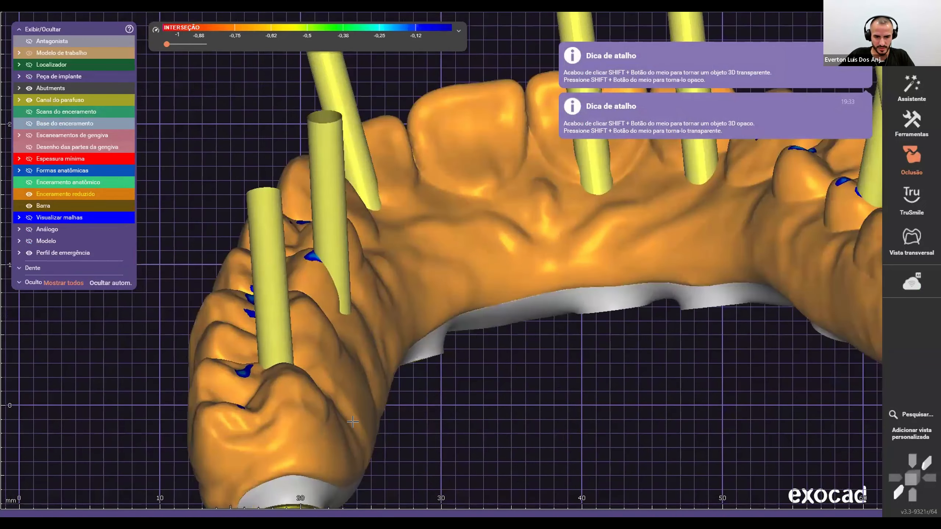
# Step: Examine the reduced wax-up and its screw channels from the occlusal, palatal and frontal sides
pyautogui.scroll(-3, 392, 310)
pyautogui.moveTo(392, 310); pyautogui.dragTo(428, 208, button='right')
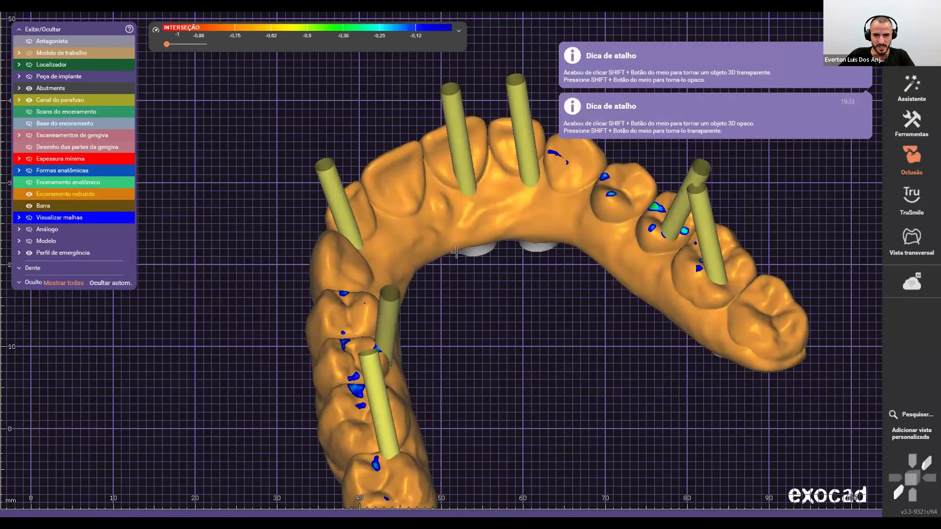
pyautogui.moveTo(428, 208); pyautogui.dragTo(449, 281, button='middle')
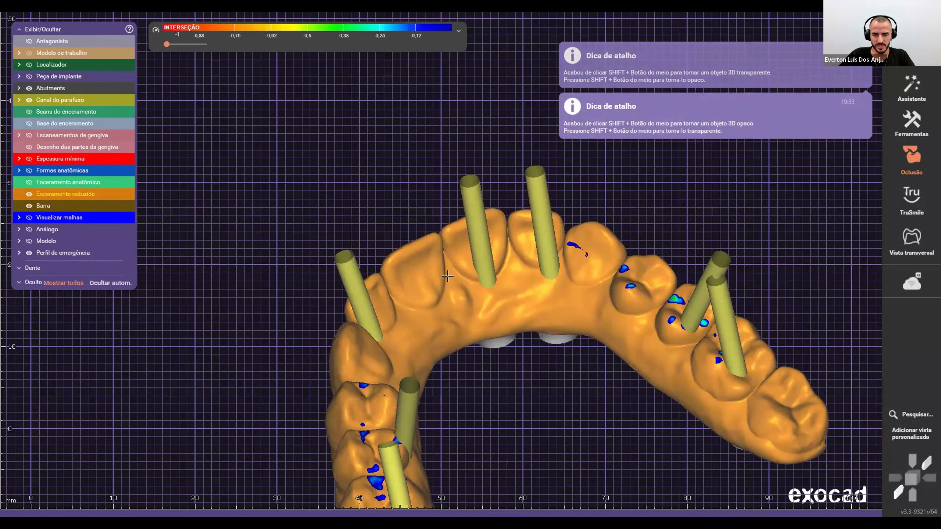
pyautogui.scroll(-1, 432, 285)
pyautogui.scroll(-2, 432, 285)
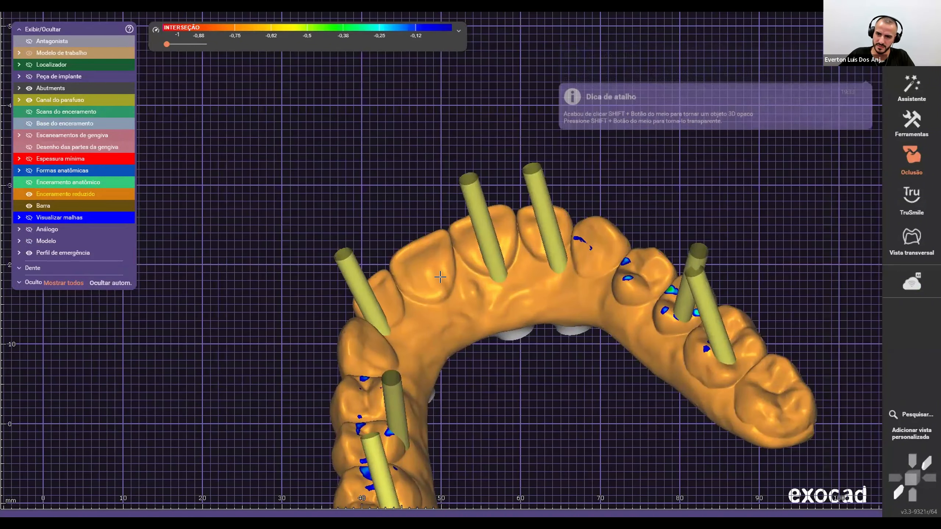
pyautogui.scroll(-1, 441, 286)
pyautogui.moveTo(441, 286)
pyautogui.mouseDown(button='right')
pyautogui.moveTo(458, 326)
pyautogui.moveTo(419, 318)
pyautogui.moveTo(440, 285)
pyautogui.moveTo(433, 288)
pyautogui.mouseUp(button='right')
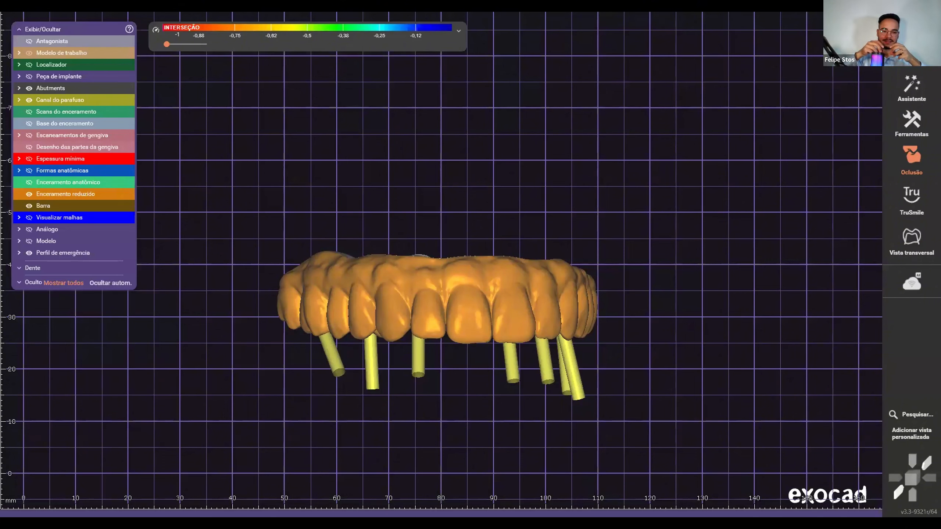
pyautogui.moveTo(496, 317); pyautogui.dragTo(470, 326, button='right')
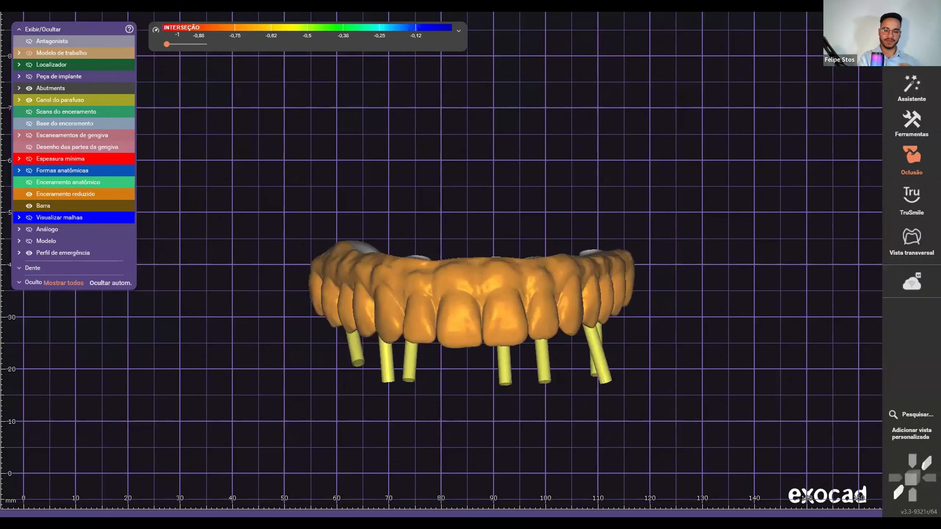
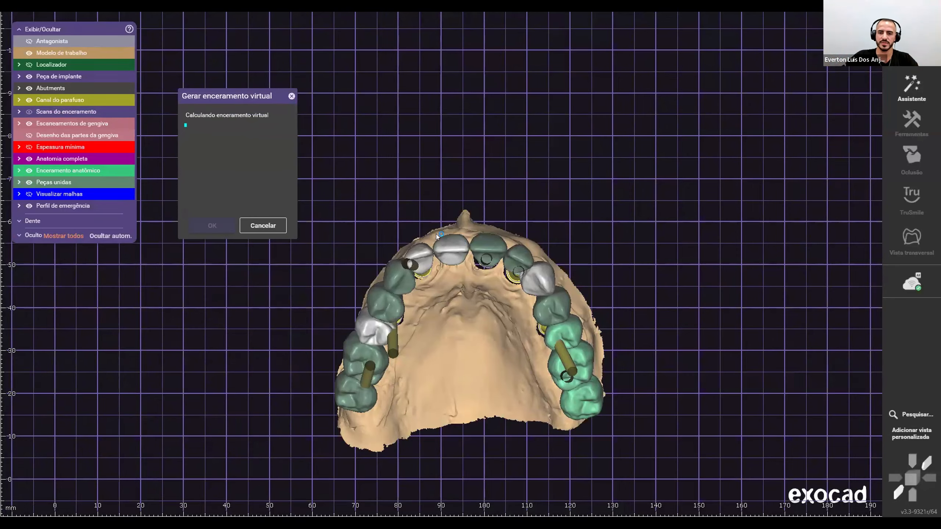
# Step: Examine the teeth, screw channels and implant connections while the virtual wax-up is calculated, and close its generation
pyautogui.moveTo(436, 234); pyautogui.dragTo(442, 269, button='right')
pyautogui.moveTo(443, 268); pyautogui.dragTo(458, 290, button='middle')
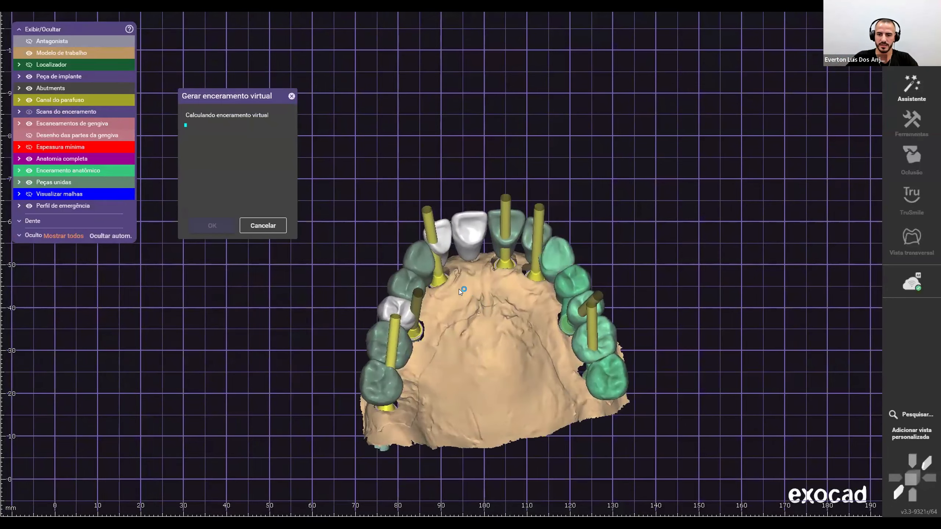
pyautogui.moveTo(463, 253); pyautogui.dragTo(543, 305, button='right')
pyautogui.scroll(1, 493, 302)
pyautogui.scroll(6, 543, 305)
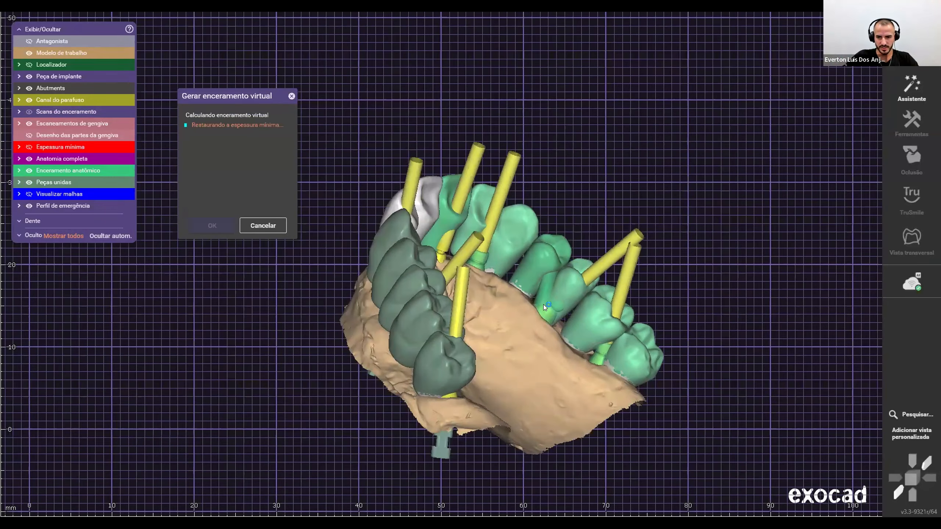
pyautogui.scroll(1, 546, 290)
pyautogui.scroll(-1, 549, 300)
pyautogui.scroll(1, 528, 268)
pyautogui.moveTo(549, 300); pyautogui.dragTo(506, 250, button='middle')
pyautogui.scroll(2, 506, 251)
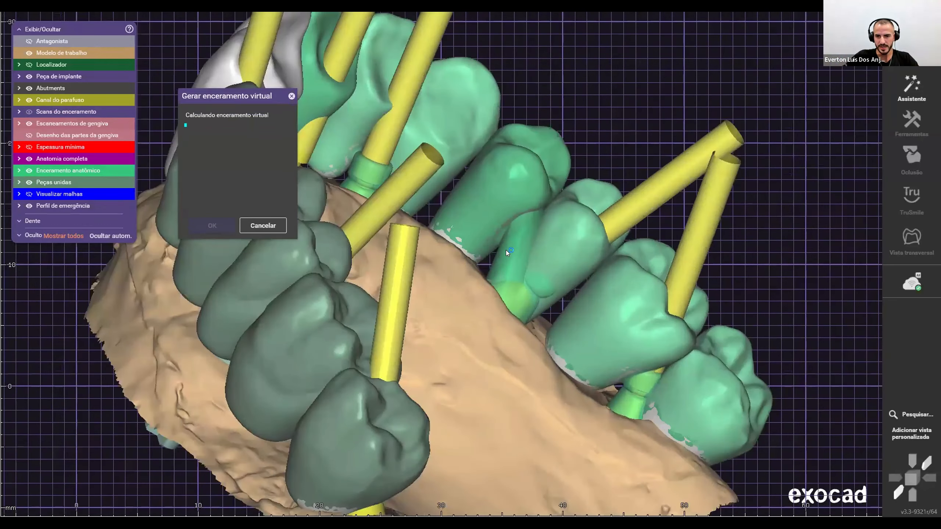
pyautogui.scroll(-1, 507, 268)
pyautogui.scroll(-4, 506, 267)
pyautogui.moveTo(505, 267); pyautogui.dragTo(410, 264, button='right')
pyautogui.scroll(3, 459, 229)
pyautogui.scroll(2, 450, 229)
pyautogui.scroll(-4, 397, 262)
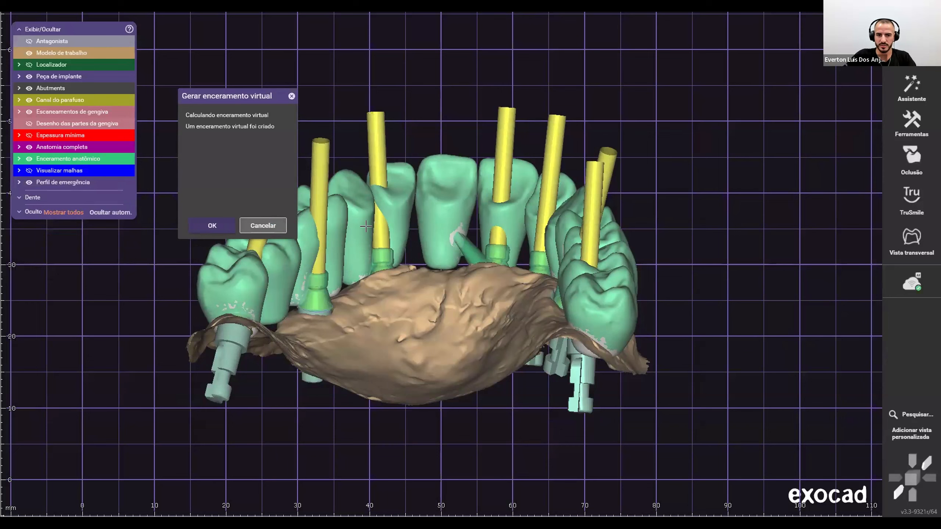
pyautogui.press('Return')
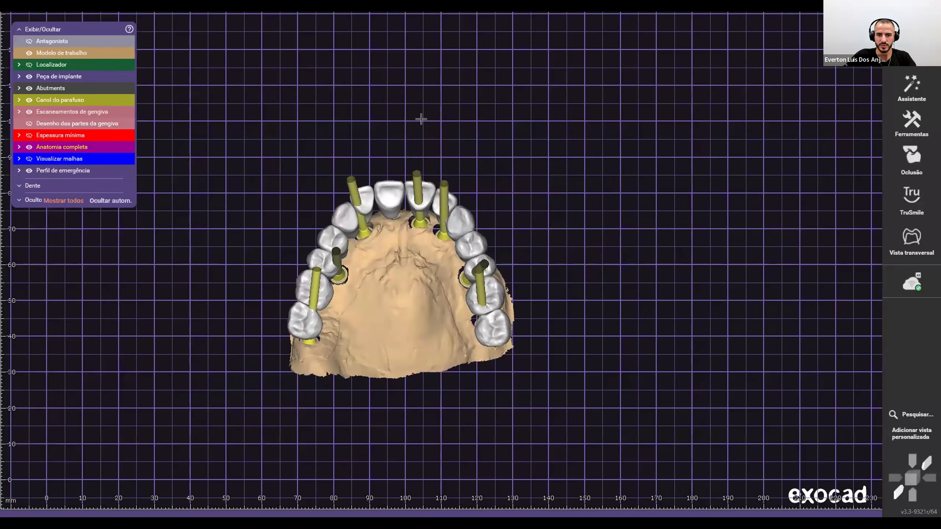
# Step: Start gingiva modelling and hide the working model and the patient's right anterior implant part
pyautogui.rightClick(526, 376)
pyautogui.scroll(-3, 528, 386)
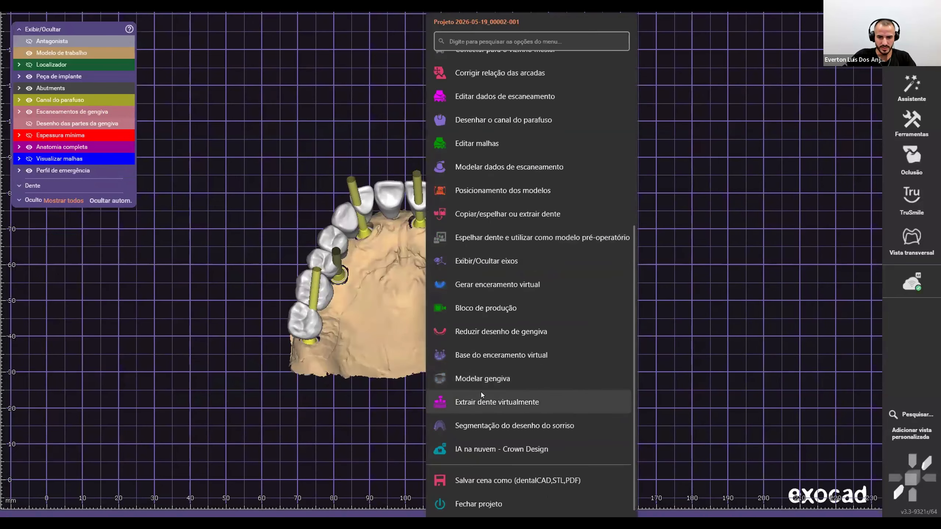
pyautogui.click(513, 375)
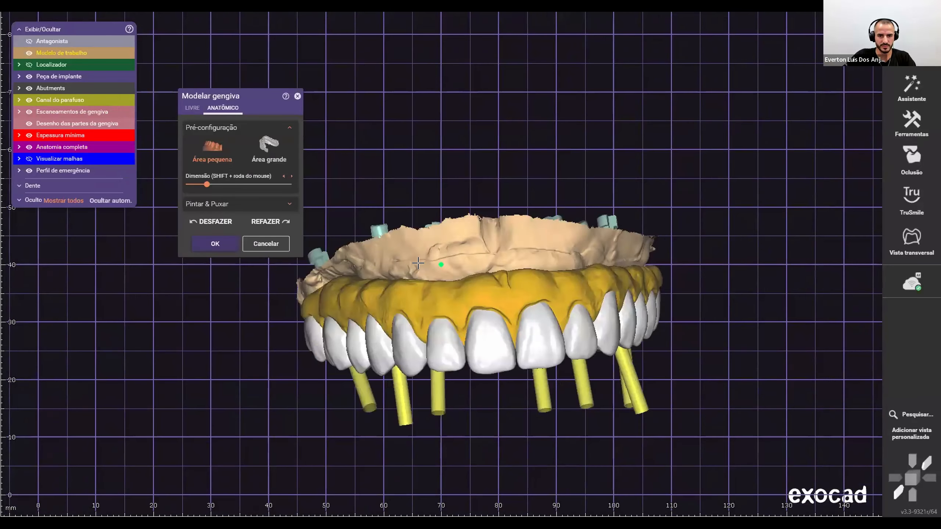
pyautogui.keyDown('ctrl'); pyautogui.scroll(-3, 418, 262); pyautogui.keyUp('ctrl')
pyautogui.moveTo(419, 265); pyautogui.dragTo(424, 297, button='right')
pyautogui.moveTo(424, 285); pyautogui.dragTo(467, 296, button='middle')
pyautogui.scroll(3, 472, 296)
pyautogui.keyDown('ctrl'); pyautogui.scroll(-3, 477, 290); pyautogui.keyUp('ctrl')
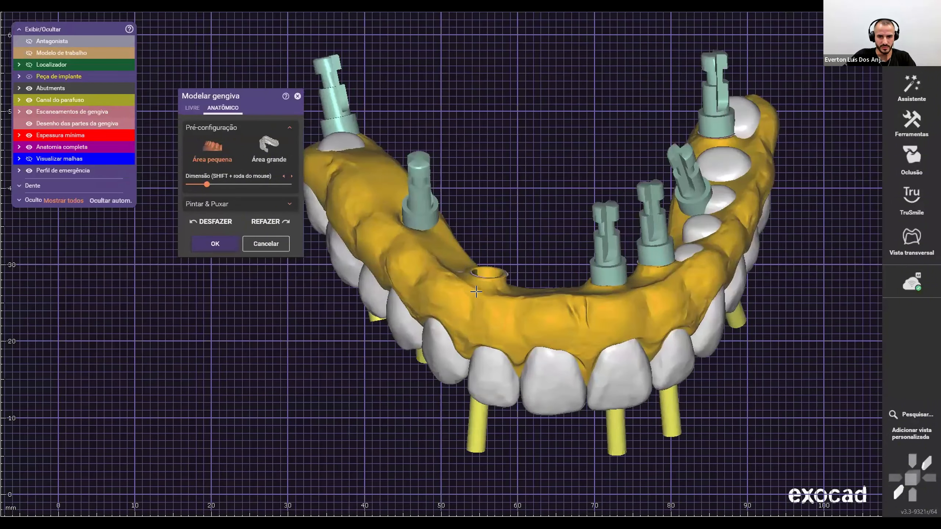
# Step: Smooth the gingiva around the right anterior implant opening with the free-form smoothing brush
pyautogui.moveTo(476, 292); pyautogui.dragTo(489, 291, button='right')
pyautogui.scroll(-4, 492, 291)
pyautogui.scroll(4, 479, 264)
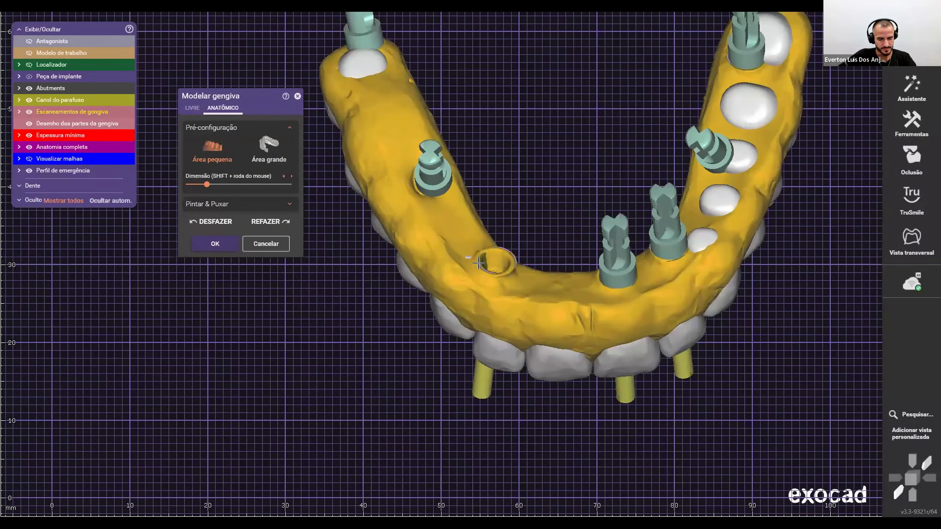
pyautogui.scroll(3, 479, 263)
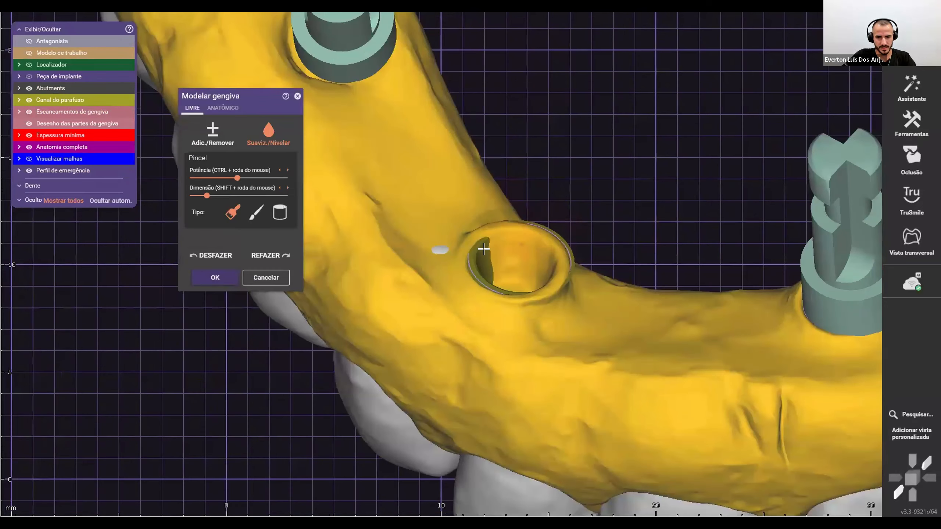
pyautogui.scroll(-3, 512, 285)
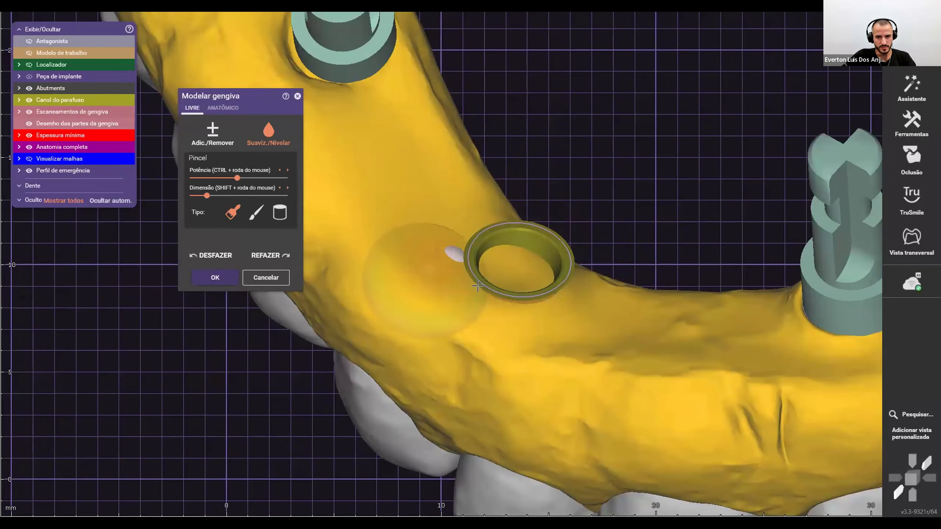
pyautogui.scroll(-2, 367, 136)
pyautogui.scroll(-3, 367, 136)
# Step: Hide the right premolar implant part and smooth the gingiva around its opening
pyautogui.keyDown('ctrl'); pyautogui.middleClick(448, 218); pyautogui.keyUp('ctrl')
pyautogui.scroll(1, 436, 224)
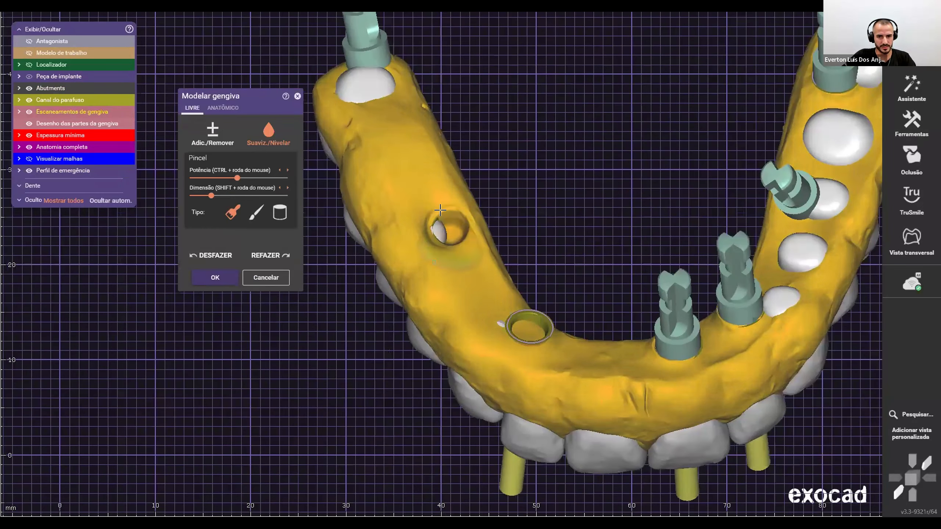
pyautogui.moveTo(433, 224); pyautogui.dragTo(430, 207)
pyautogui.moveTo(394, 174); pyautogui.dragTo(438, 264, button='middle')
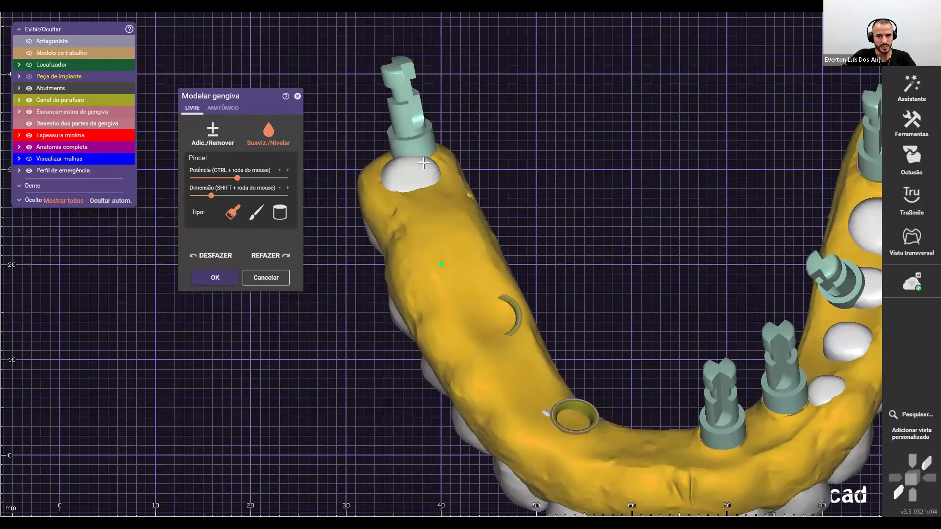
# Step: Hide the rearmost right implant part and the adjacent molar, and smooth the gingiva around that opening
pyautogui.keyDown('ctrl'); pyautogui.middleClick(410, 140); pyautogui.keyUp('ctrl')
pyautogui.keyDown('ctrl'); pyautogui.middleClick(406, 170); pyautogui.keyUp('ctrl')
pyautogui.moveTo(412, 178); pyautogui.dragTo(437, 261, button='right')
pyautogui.moveTo(438, 262); pyautogui.dragTo(444, 267, button='middle')
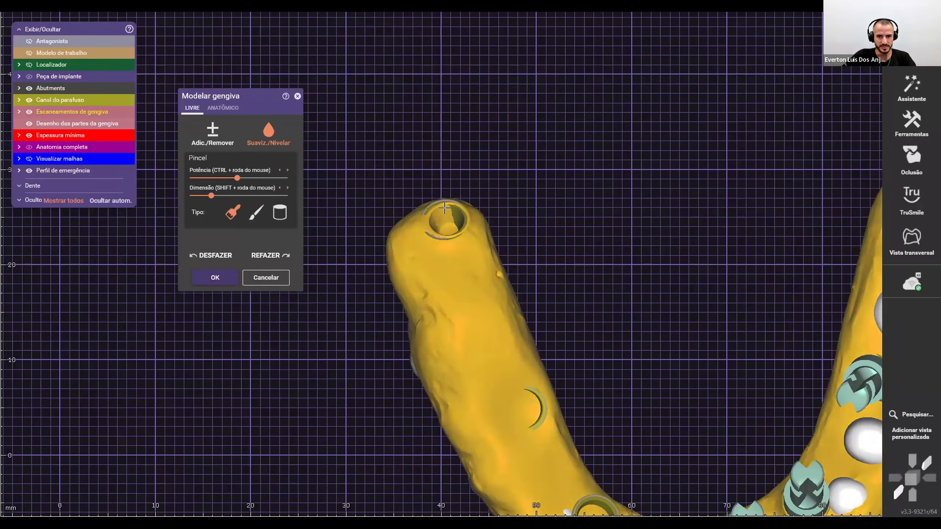
pyautogui.moveTo(444, 219); pyautogui.dragTo(448, 225)
# Step: Hide the two left anterior implant parts and smooth the gingiva around their openings
pyautogui.scroll(-5, 431, 287)
pyautogui.moveTo(550, 356); pyautogui.dragTo(493, 335, button='right')
pyautogui.scroll(4, 449, 308)
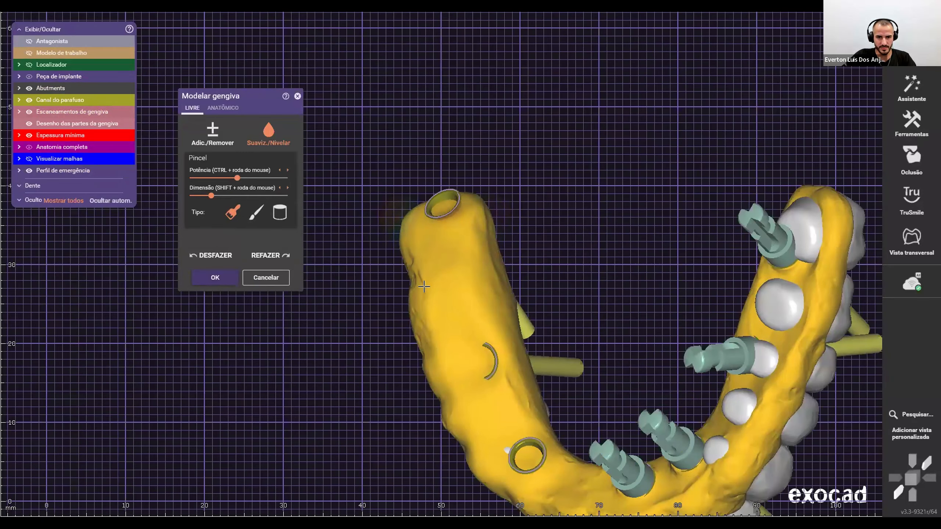
pyautogui.moveTo(487, 367); pyautogui.dragTo(545, 370, button='right')
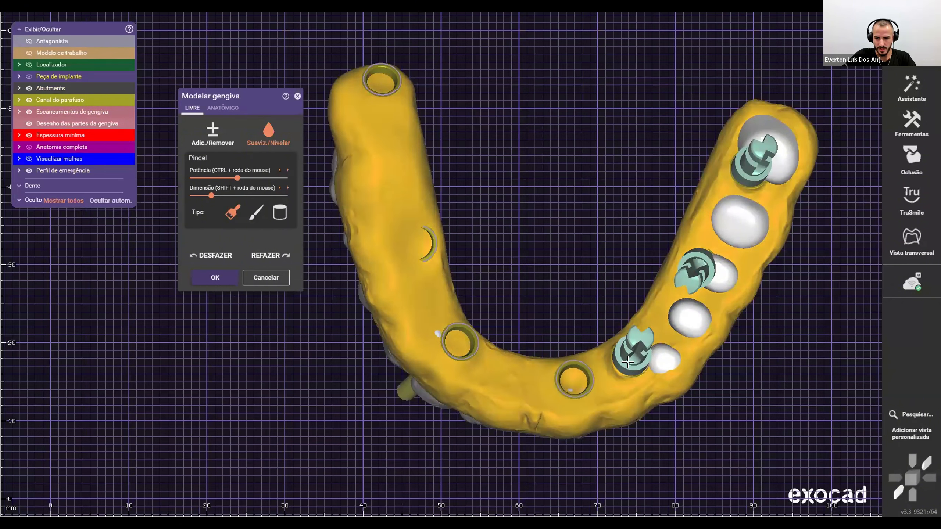
pyautogui.scroll(2, 629, 361)
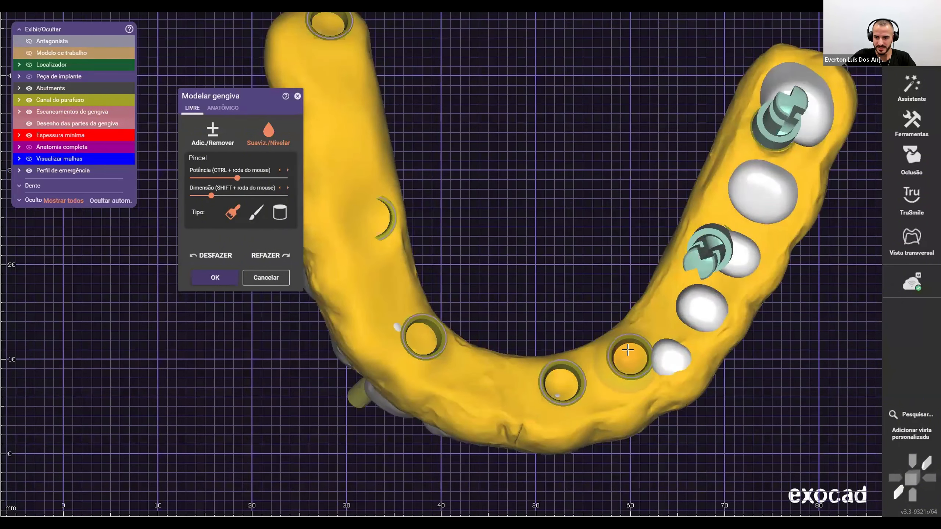
# Step: Hide the left premolar implant part and the three exposed teeth up to it, and smooth the gingiva around the opening
pyautogui.middleClick(655, 325)
pyautogui.keyDown('ctrl'); pyautogui.middleClick(460, 299); pyautogui.keyUp('ctrl')
pyautogui.keyDown('ctrl'); pyautogui.middleClick(479, 245); pyautogui.keyUp('ctrl')
pyautogui.keyDown('ctrl'); pyautogui.middleClick(510, 183); pyautogui.keyUp('ctrl')
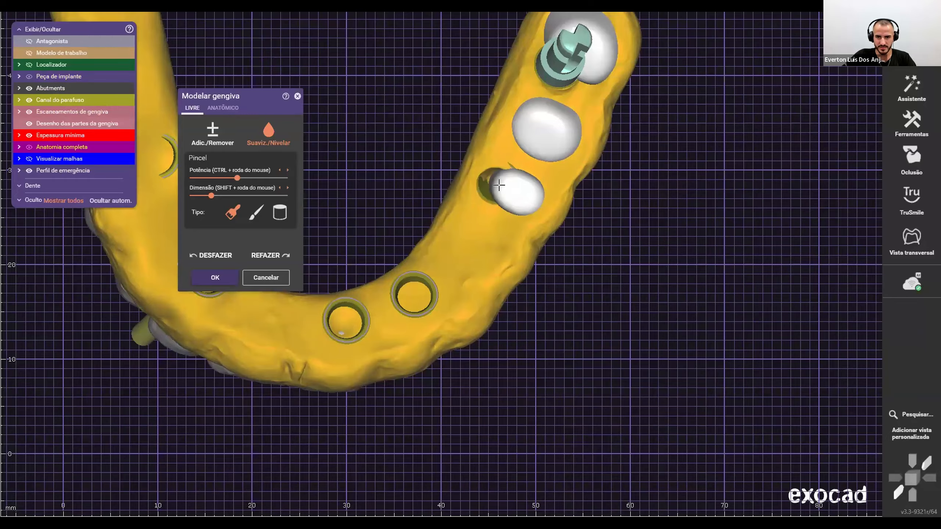
pyautogui.keyDown('ctrl'); pyautogui.middleClick(501, 182); pyautogui.keyUp('ctrl')
pyautogui.scroll(-1, 488, 178)
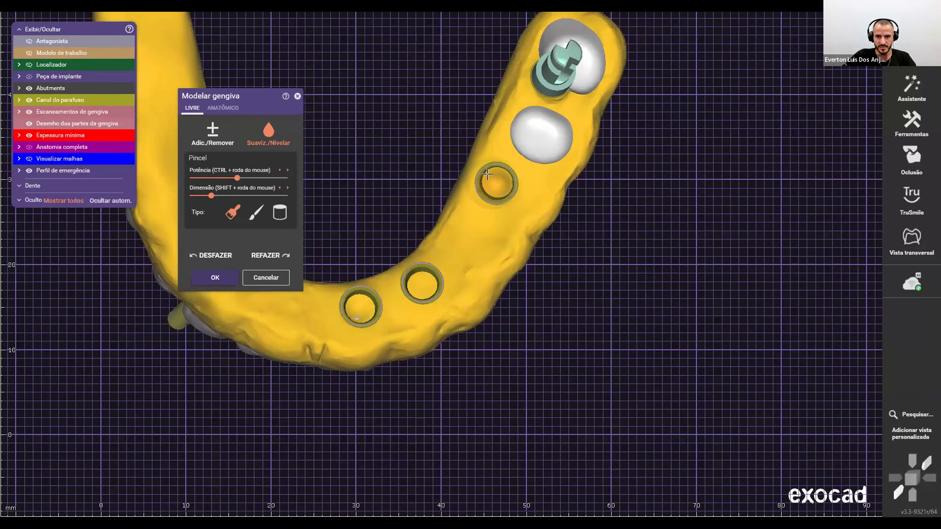
# Step: Hide the two left molars and the rearmost left implant part, and smooth the gingiva around that opening
pyautogui.moveTo(489, 178); pyautogui.dragTo(478, 93, button='right')
pyautogui.scroll(5, 429, 249)
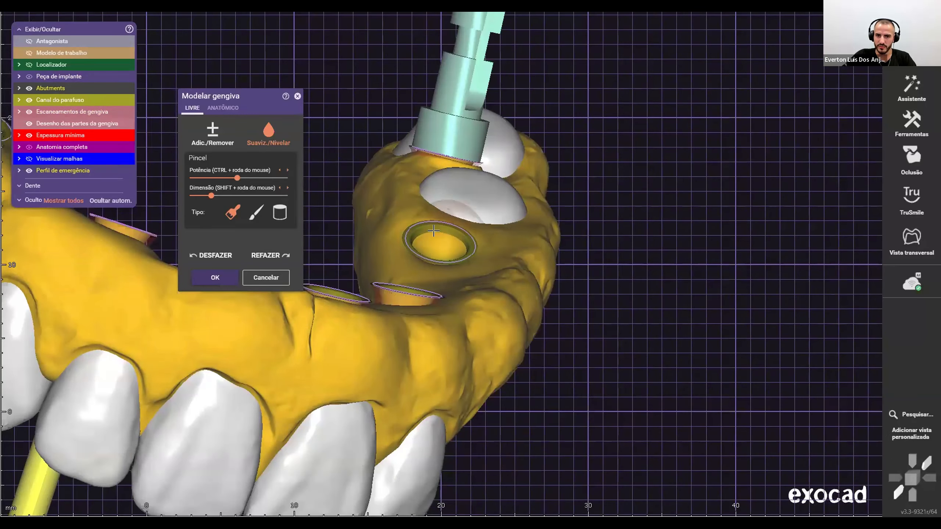
pyautogui.middleClick(452, 190)
pyautogui.keyDown('ctrl'); pyautogui.middleClick(485, 265); pyautogui.keyUp('ctrl')
pyautogui.keyDown('ctrl'); pyautogui.middleClick(500, 219); pyautogui.keyUp('ctrl')
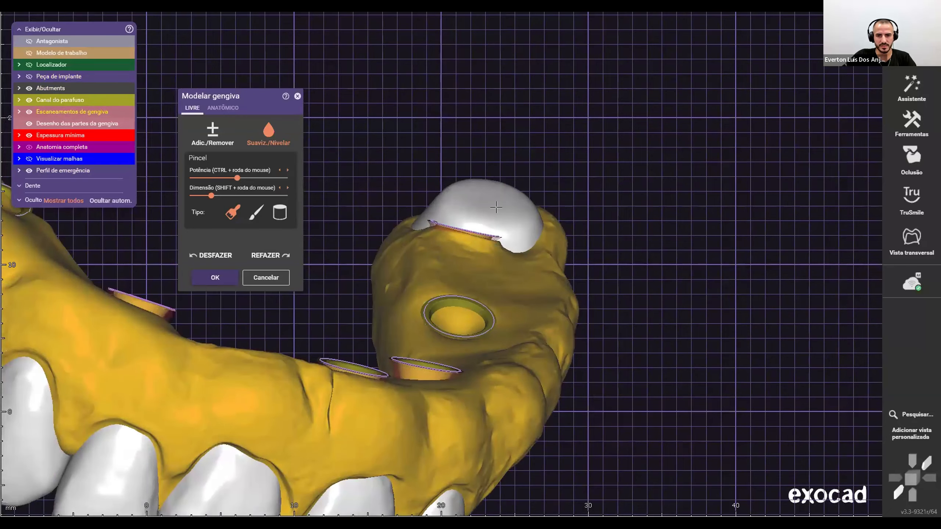
pyautogui.keyDown('ctrl'); pyautogui.middleClick(485, 229); pyautogui.keyUp('ctrl')
pyautogui.moveTo(462, 247); pyautogui.dragTo(439, 359, button='right')
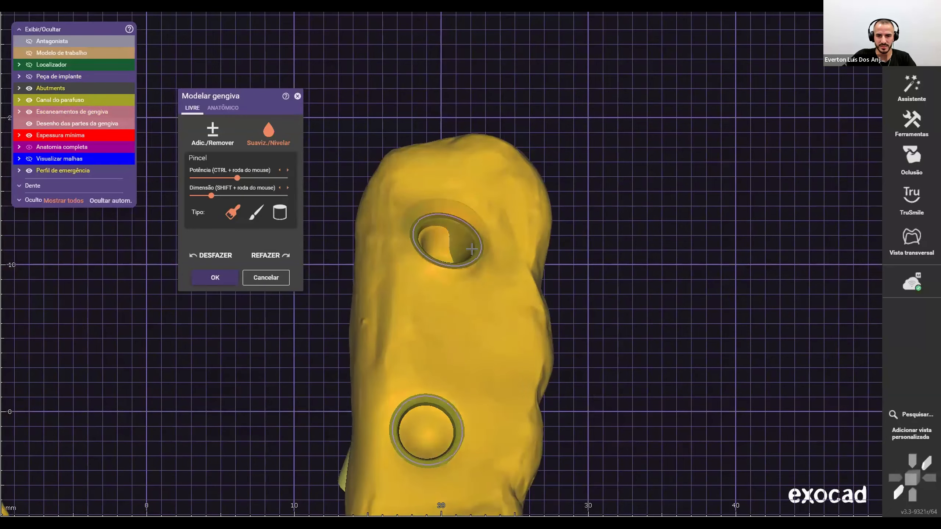
pyautogui.moveTo(445, 208)
pyautogui.mouseDown()
pyautogui.moveTo(479, 286)
pyautogui.moveTo(470, 163)
pyautogui.moveTo(433, 163)
pyautogui.moveTo(440, 254)
pyautogui.mouseUp()
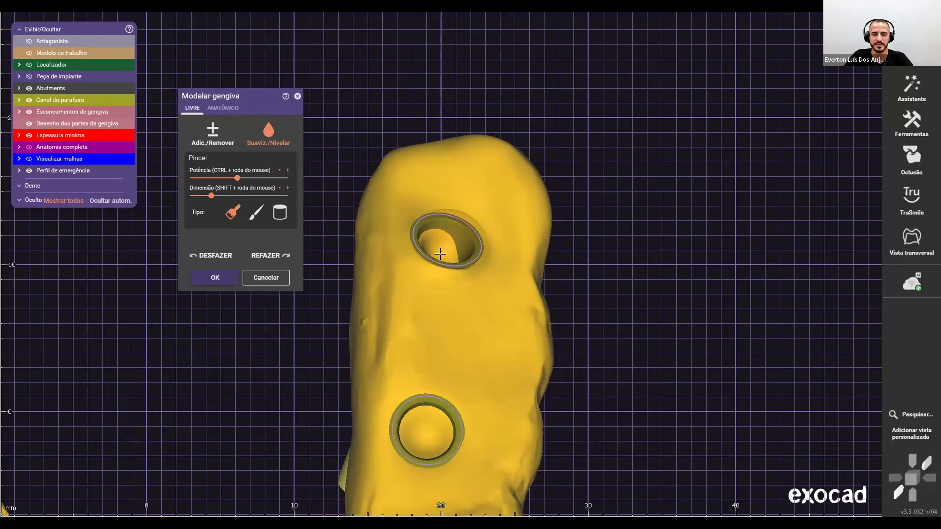
# Step: Smooth the remaining rough areas of the left gingiva between the implant openings and accept the gingiva modelling
pyautogui.scroll(-5, 393, 180)
pyautogui.moveTo(430, 271); pyautogui.dragTo(534, 238, button='right')
pyautogui.moveTo(534, 238); pyautogui.dragTo(532, 232)
pyautogui.moveTo(507, 340); pyautogui.dragTo(508, 344)
pyautogui.moveTo(454, 439); pyautogui.dragTo(578, 292, button='middle')
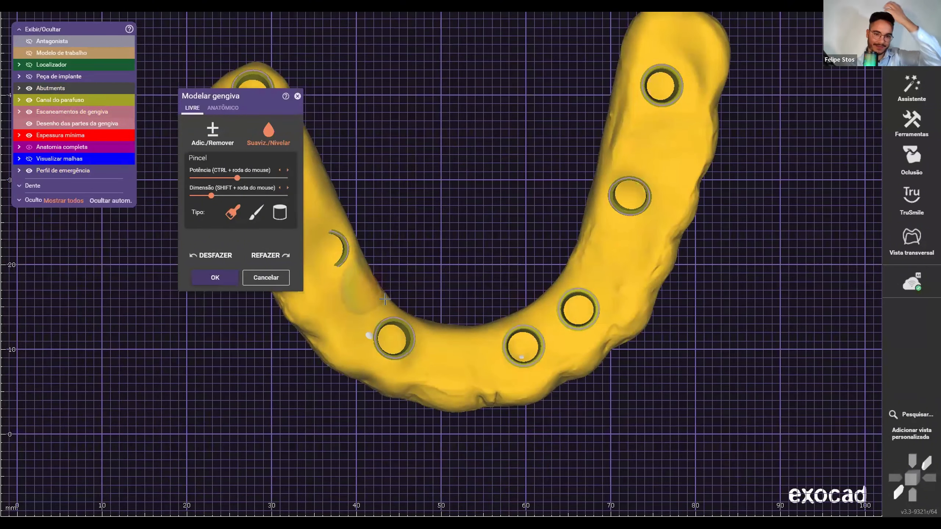
pyautogui.click(211, 276)
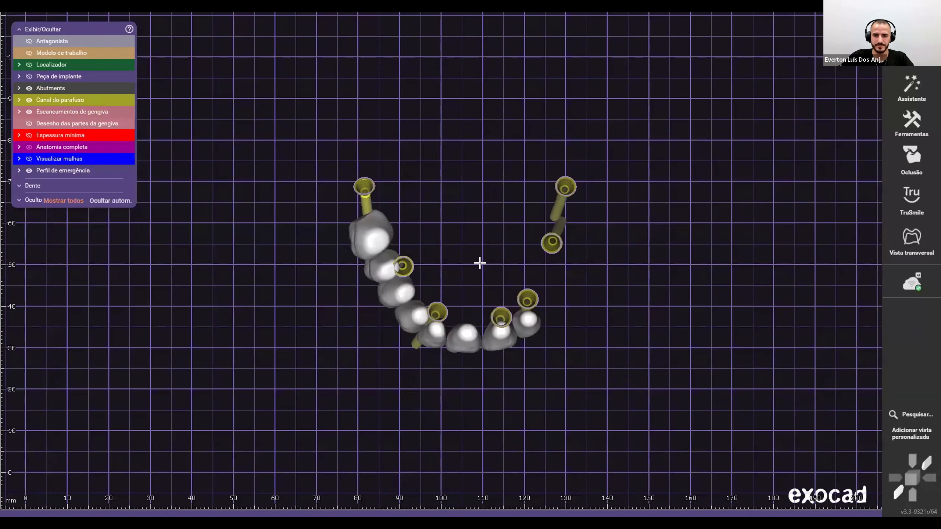
pyautogui.moveTo(480, 263); pyautogui.dragTo(544, 311, button='right')
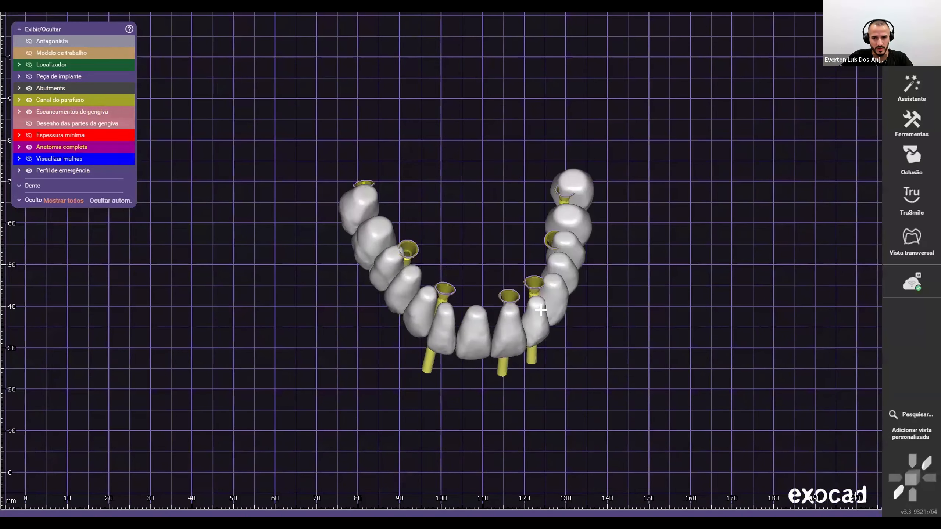
pyautogui.scroll(-3, 496, 301)
pyautogui.moveTo(493, 289); pyautogui.dragTo(492, 336, button='right')
pyautogui.rightClick(589, 254)
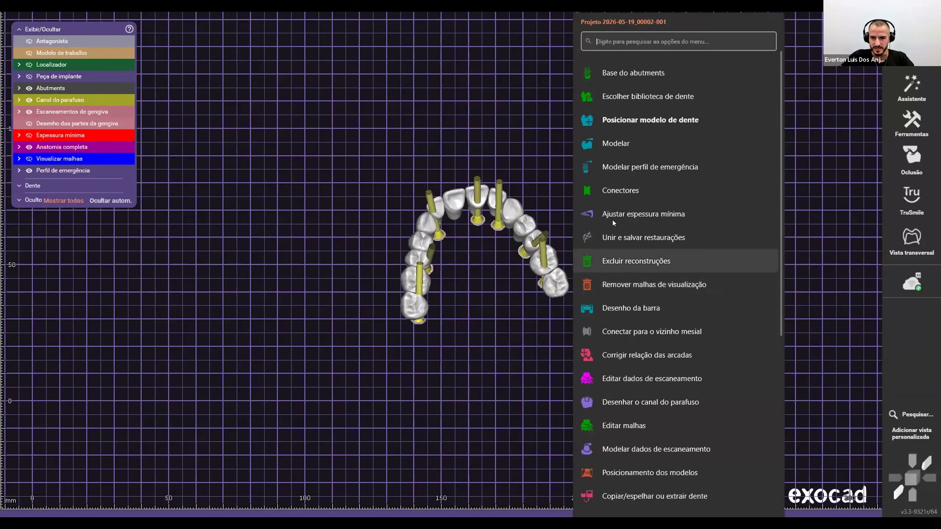
pyautogui.scroll(-5, 645, 371)
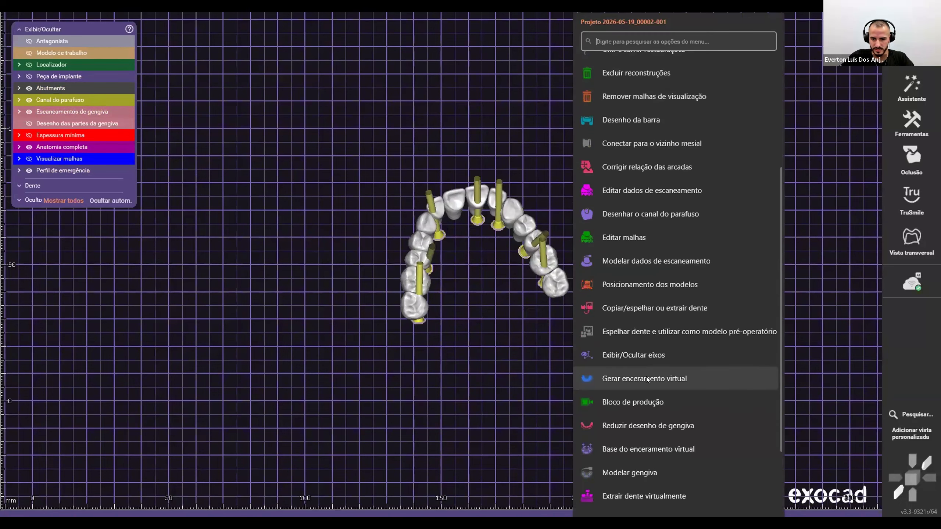
pyautogui.scroll(-2, 647, 379)
pyautogui.click(504, 384)
pyautogui.scroll(-4, 579, 286)
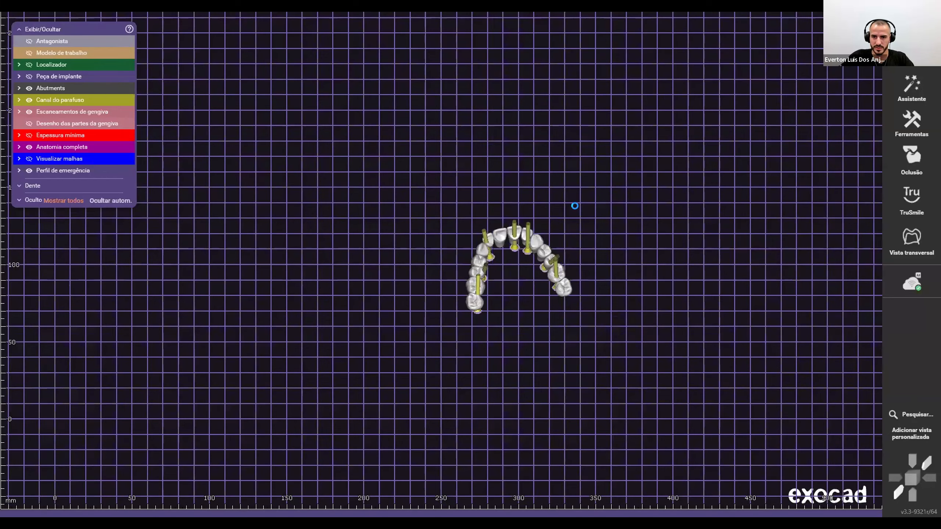
pyautogui.rightClick(631, 235)
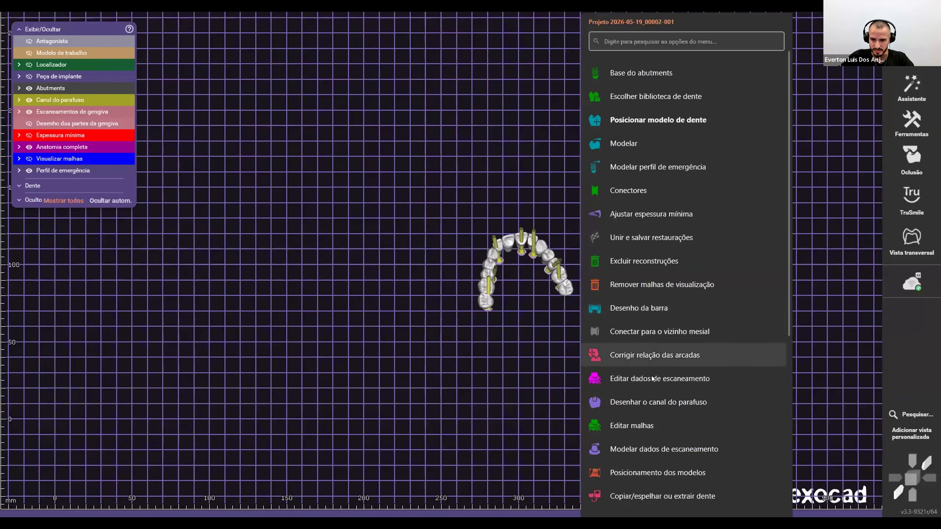
pyautogui.scroll(-3, 653, 379)
pyautogui.scroll(-3, 653, 449)
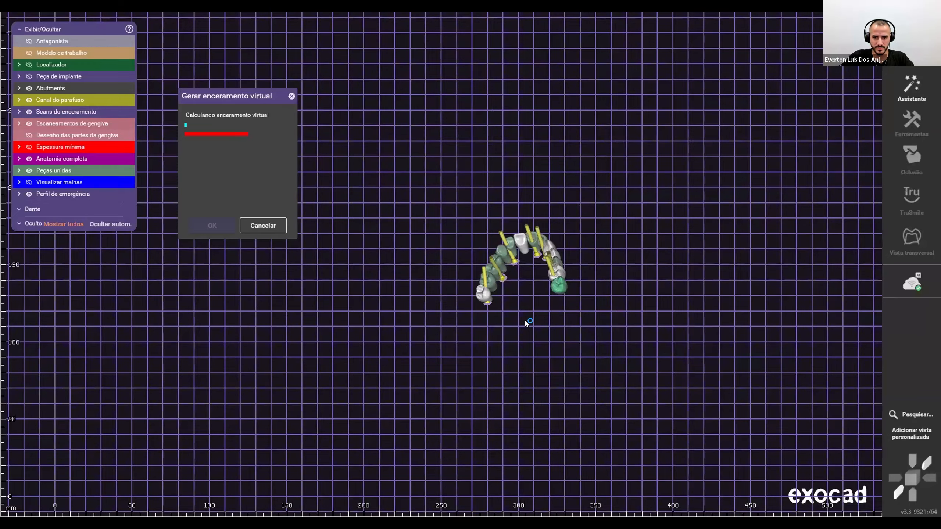
pyautogui.scroll(5, 526, 293)
pyautogui.moveTo(523, 299); pyautogui.dragTo(521, 297, button='right')
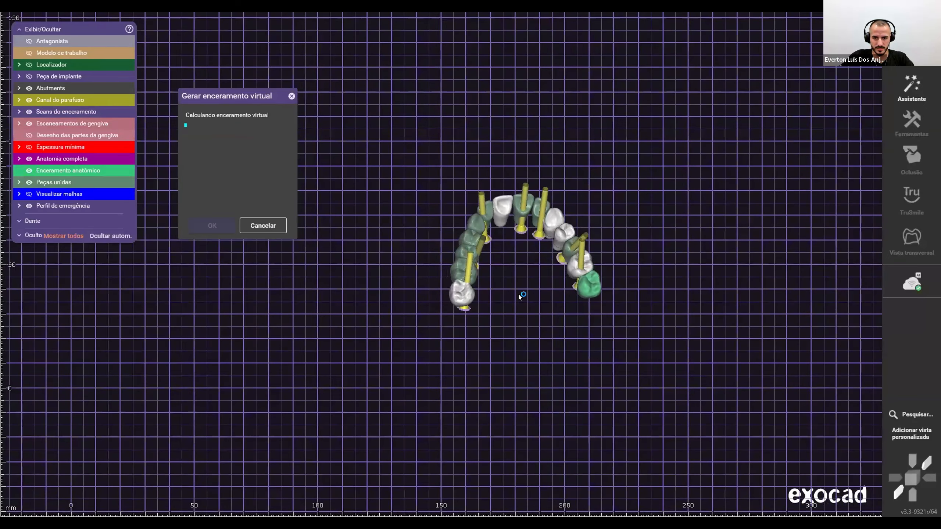
pyautogui.moveTo(521, 296); pyautogui.dragTo(499, 351, button='middle')
pyautogui.moveTo(500, 351); pyautogui.dragTo(497, 325, button='right')
pyautogui.scroll(1, 497, 326)
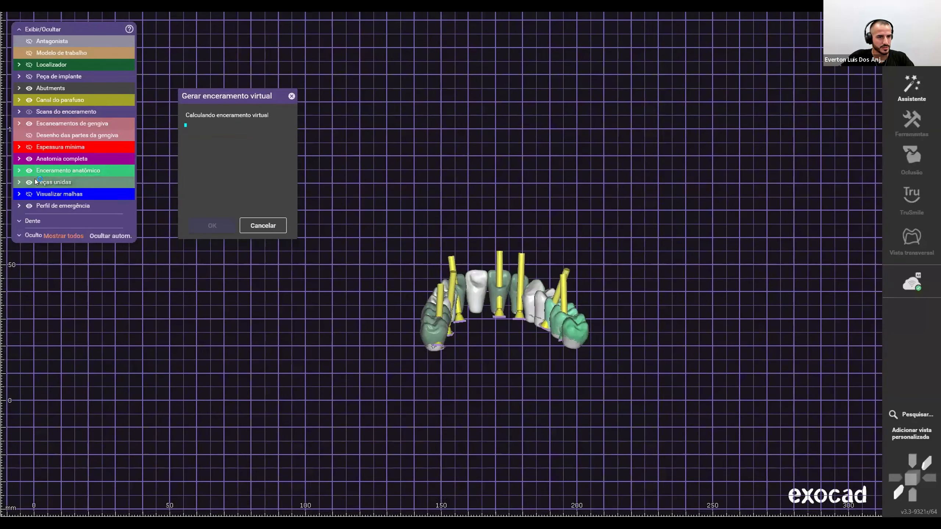
# Step: Show the gingiva part design and examine how it fits the teeth from the front of the arch
pyautogui.click(64, 135)
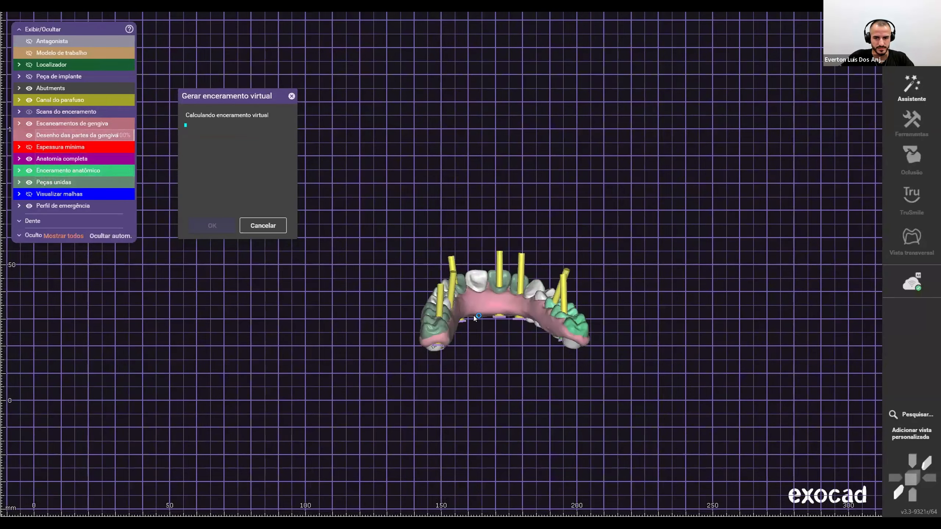
pyautogui.moveTo(474, 315); pyautogui.dragTo(549, 283, button='right')
pyautogui.scroll(4, 506, 333)
pyautogui.scroll(2, 511, 308)
pyautogui.scroll(-2, 511, 306)
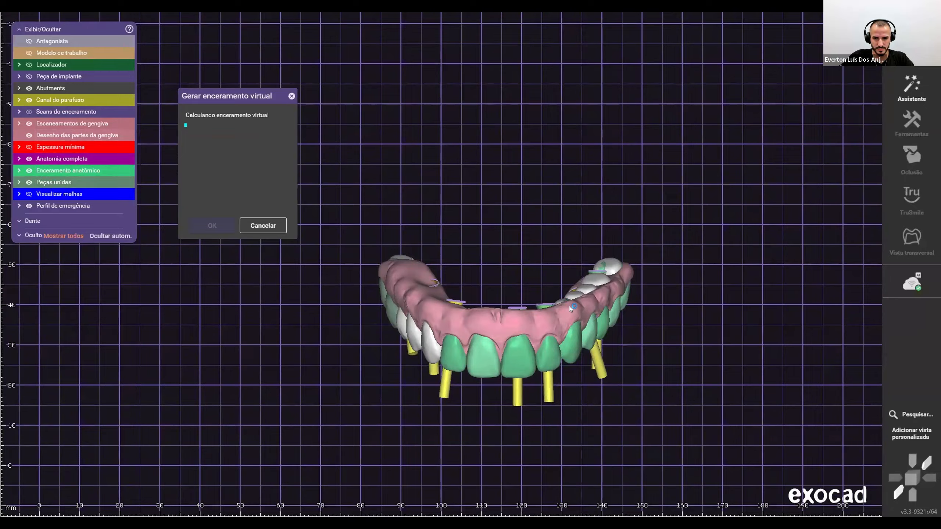
pyautogui.scroll(2, 569, 307)
pyautogui.keyDown('ctrl'); pyautogui.scroll(-3, 521, 332); pyautogui.keyUp('ctrl')
pyautogui.keyDown('ctrl'); pyautogui.scroll(1, 521, 332); pyautogui.keyUp('ctrl')
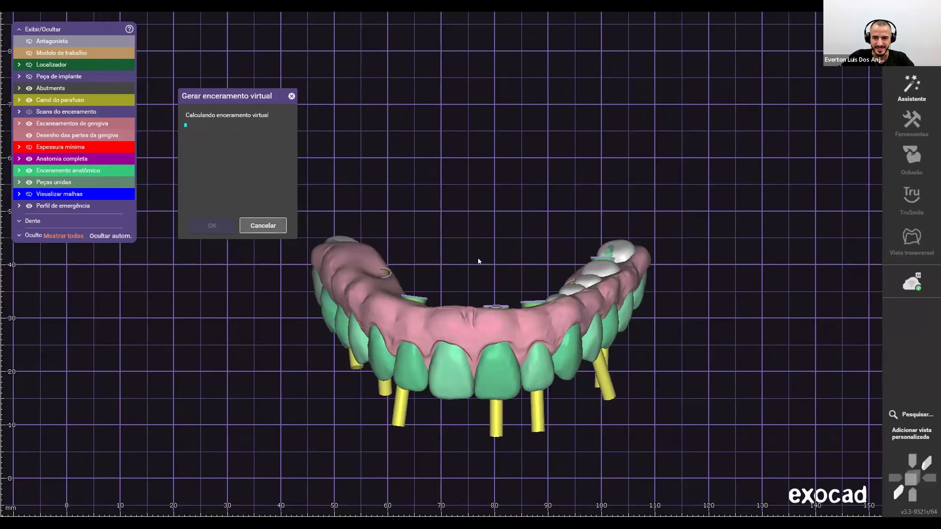
# Step: Create the virtual wax-up base for teeth 17 to 27 and accept it once calculated
pyautogui.rightClick(537, 146)
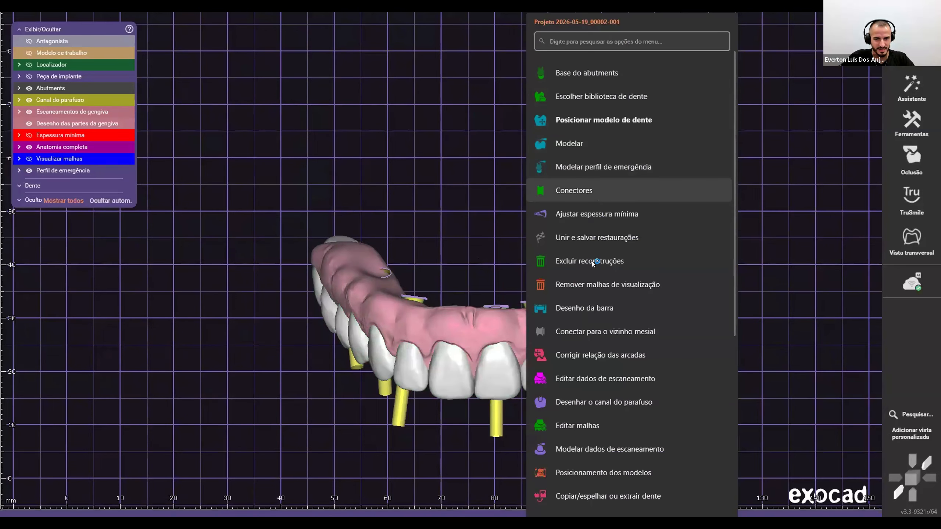
pyautogui.scroll(3, 446, 344)
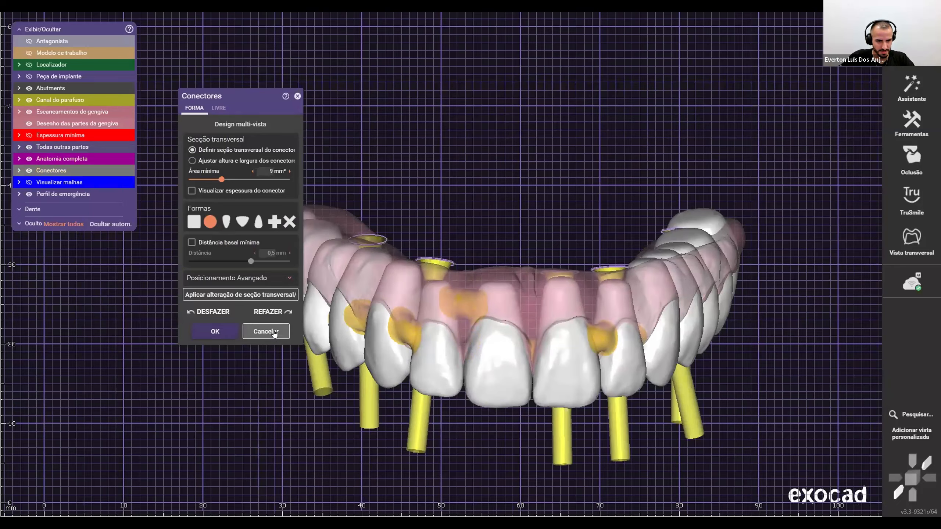
pyautogui.rightClick(573, 328)
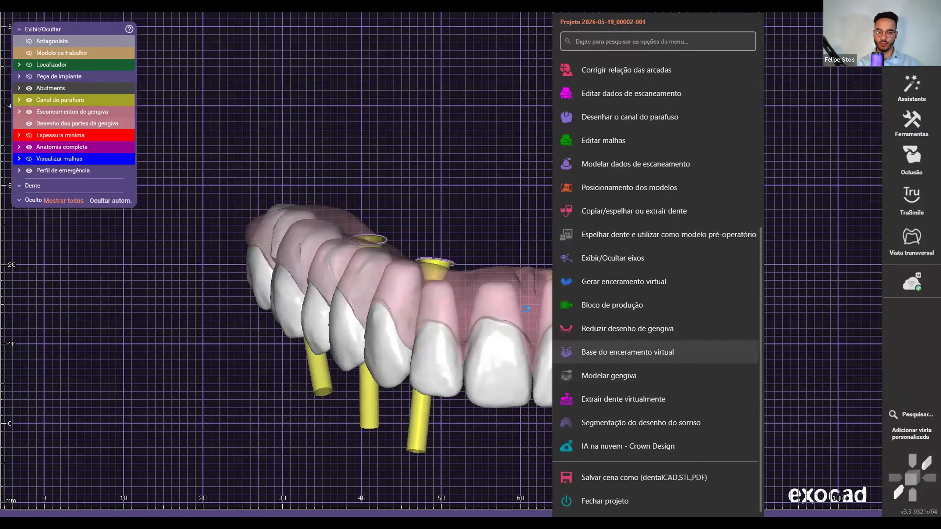
pyautogui.click(628, 352)
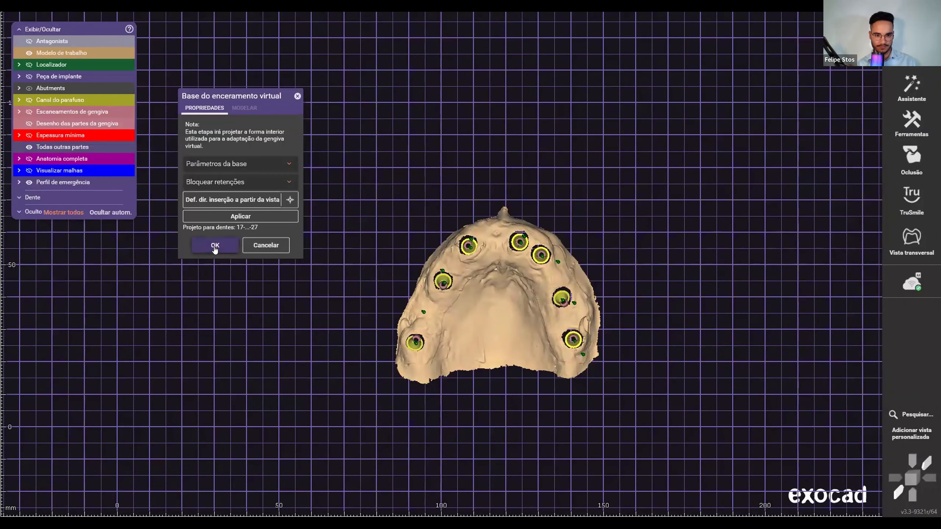
pyautogui.scroll(-5, 522, 274)
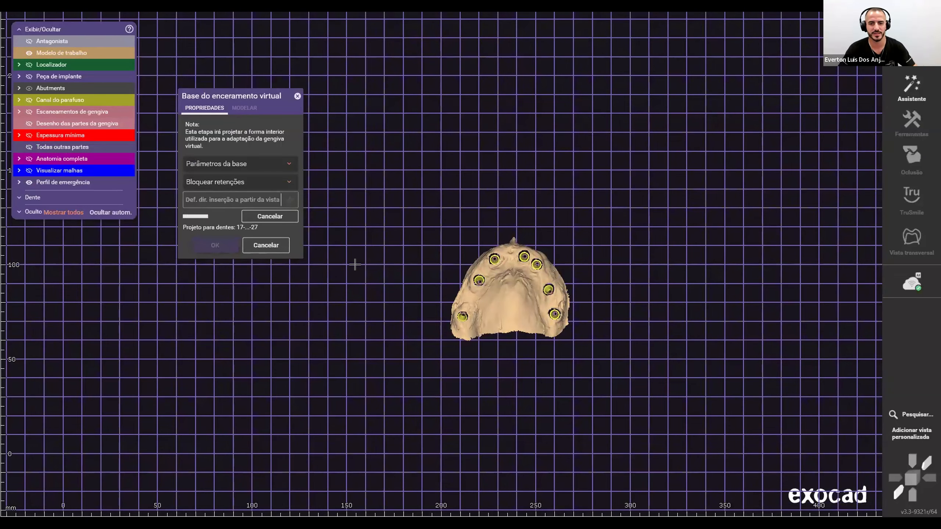
pyautogui.scroll(5, 531, 304)
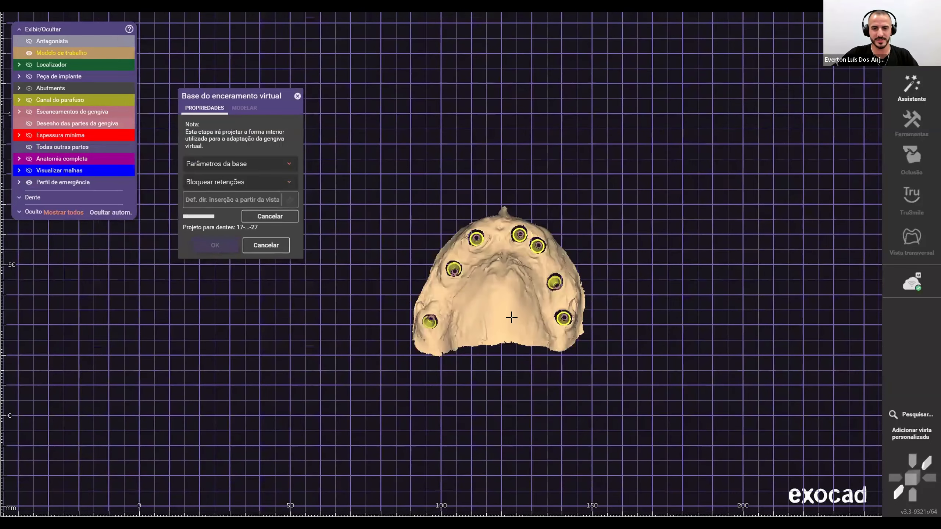
pyautogui.moveTo(532, 336); pyautogui.dragTo(520, 314, button='right')
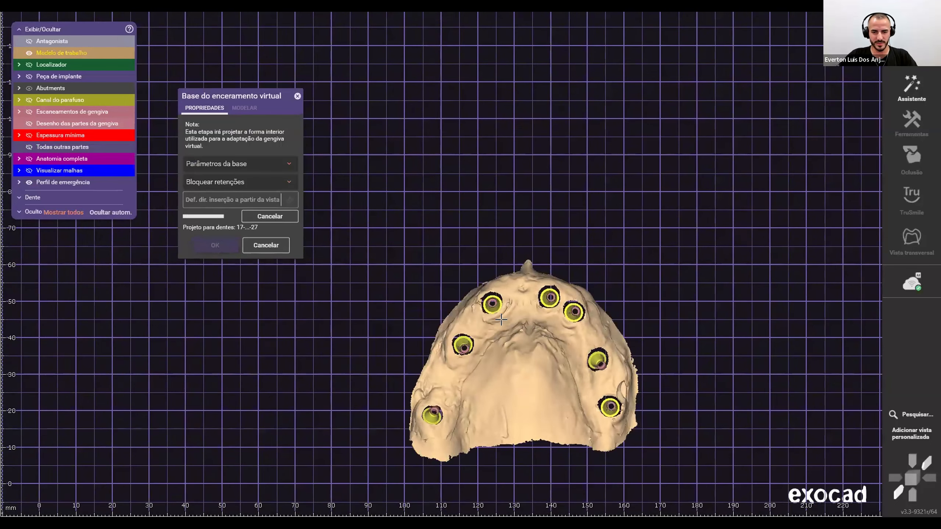
pyautogui.moveTo(520, 314); pyautogui.dragTo(461, 285, button='middle')
pyautogui.moveTo(453, 275); pyautogui.dragTo(421, 320, button='right')
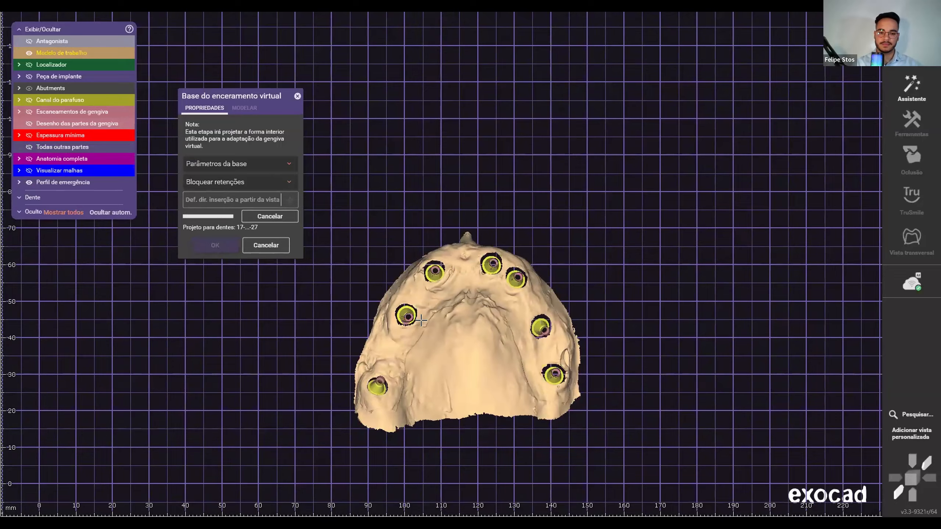
pyautogui.moveTo(455, 359); pyautogui.dragTo(464, 366, button='right')
pyautogui.moveTo(464, 366); pyautogui.dragTo(465, 330, button='middle')
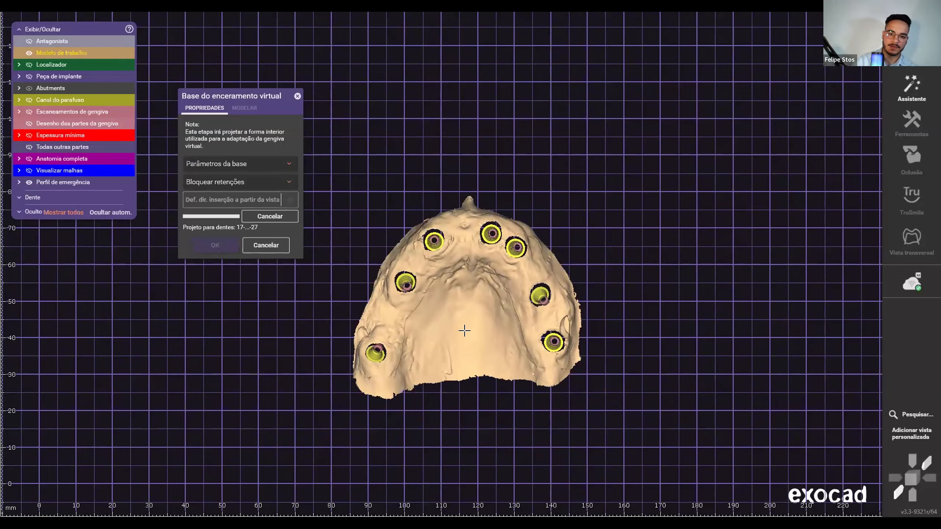
pyautogui.click(214, 245)
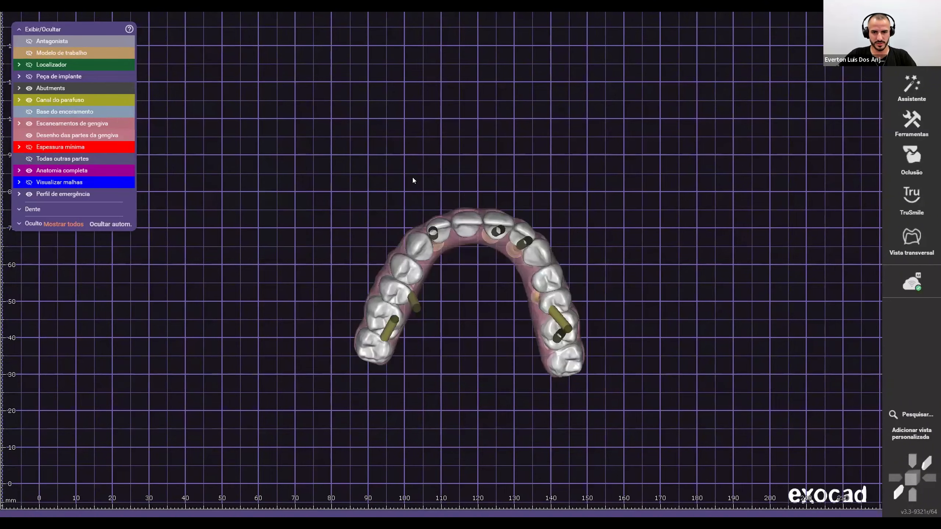
# Step: Generate the virtual wax-up for the full arch and accept the result
pyautogui.rightClick(517, 319)
pyautogui.scroll(-3, 513, 324)
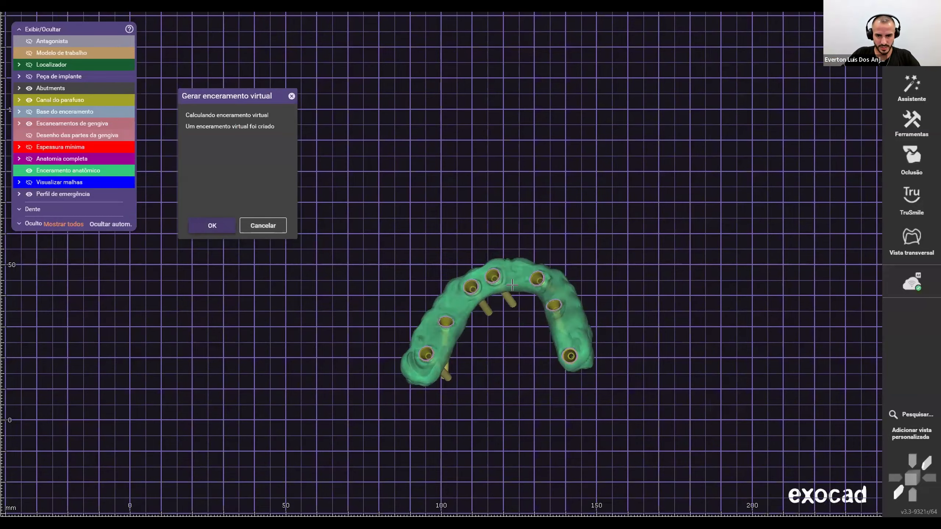
pyautogui.click(212, 226)
# Step: Smooth the wax-up's basal surface around the implant openings, from the posterior end of the four-implant side to the front, with free-form modelling
pyautogui.rightClick(448, 187)
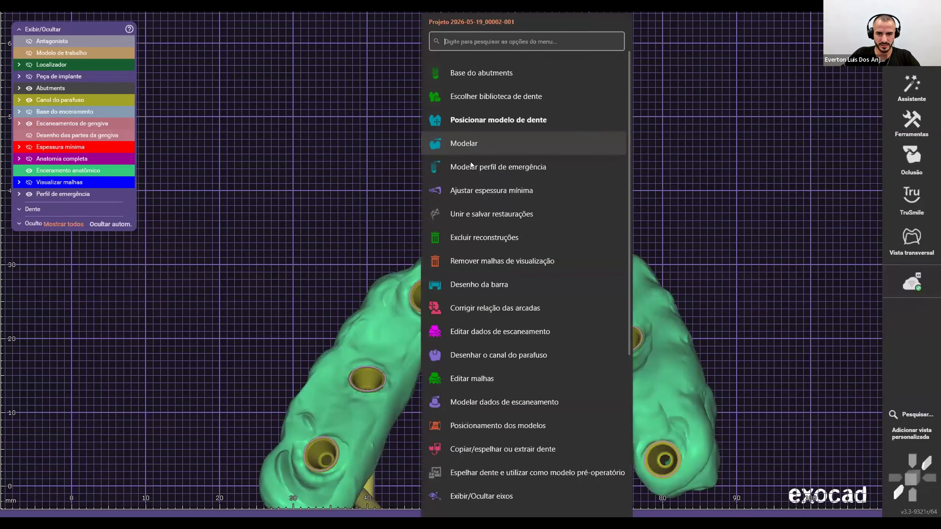
pyautogui.scroll(-5, 489, 238)
pyautogui.scroll(5, 489, 238)
pyautogui.click(475, 147)
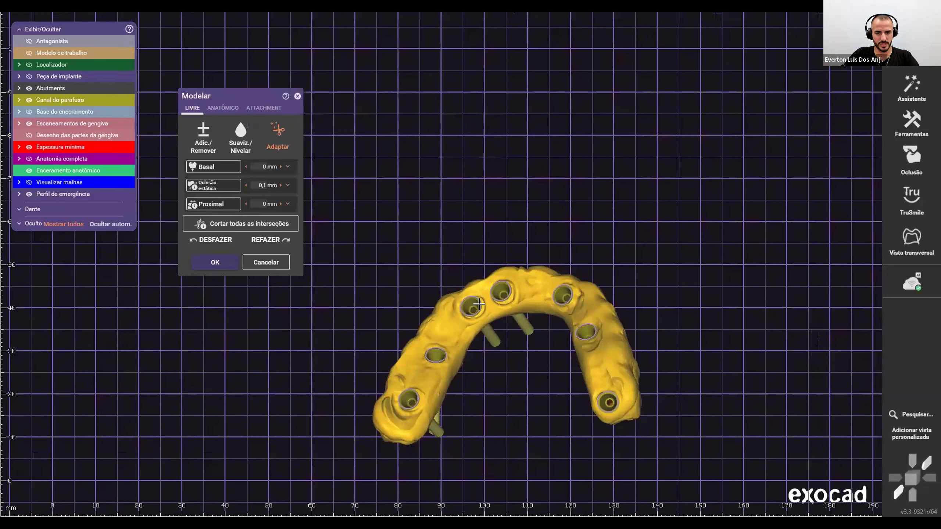
pyautogui.scroll(3, 481, 305)
pyautogui.press('s')
pyautogui.moveTo(415, 301)
pyautogui.mouseDown()
pyautogui.moveTo(417, 326)
pyautogui.moveTo(446, 355)
pyautogui.moveTo(417, 403)
pyautogui.moveTo(393, 342)
pyautogui.moveTo(408, 319)
pyautogui.moveTo(345, 434)
pyautogui.moveTo(367, 467)
pyautogui.moveTo(309, 481)
pyautogui.mouseUp()
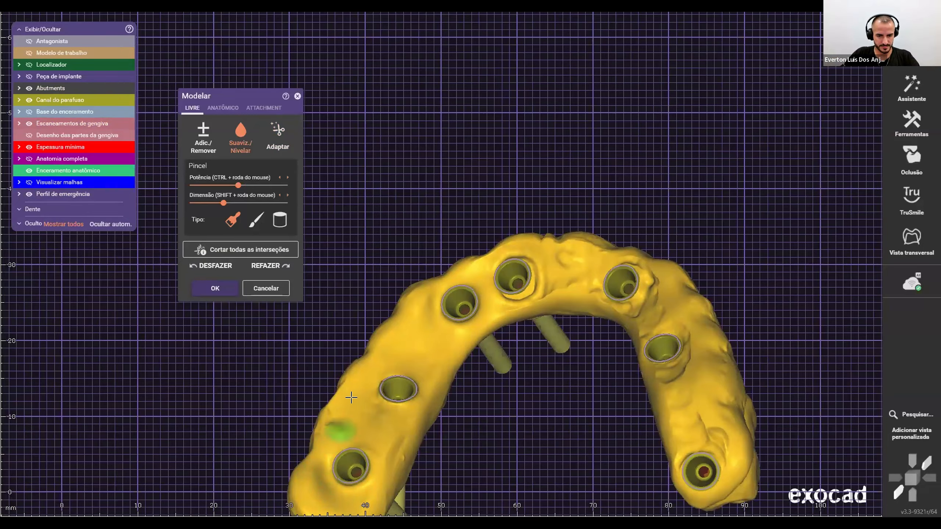
pyautogui.moveTo(491, 311)
pyautogui.mouseDown()
pyautogui.moveTo(532, 296)
pyautogui.moveTo(516, 247)
pyautogui.moveTo(492, 280)
pyautogui.mouseUp()
pyautogui.moveTo(492, 280)
pyautogui.mouseDown(button='right')
pyautogui.moveTo(462, 373)
pyautogui.moveTo(422, 335)
pyautogui.mouseUp(button='right')
pyautogui.moveTo(456, 343)
pyautogui.mouseDown()
pyautogui.moveTo(462, 355)
pyautogui.moveTo(527, 343)
pyautogui.moveTo(485, 312)
pyautogui.mouseUp()
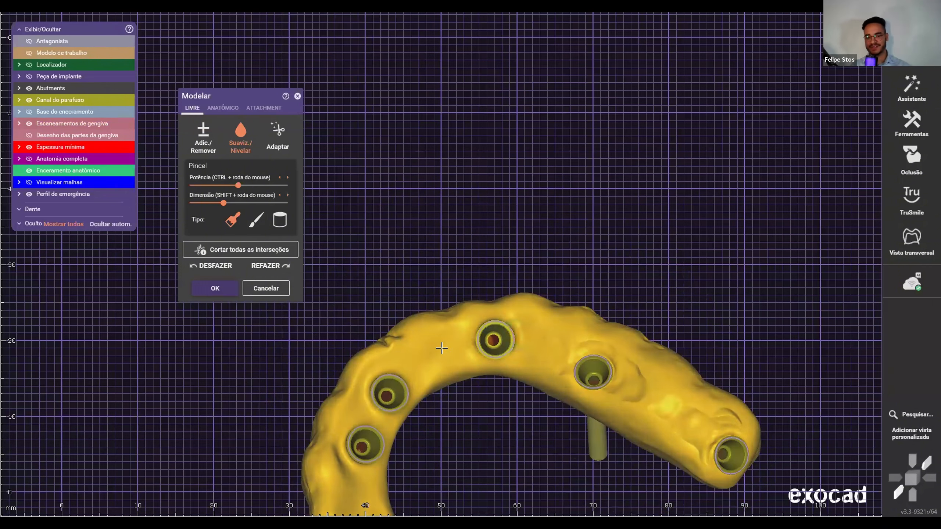
# Step: Examine the wax-up's basal and palatal surfaces around the implant openings from several angles for remaining irregularities
pyautogui.scroll(-3, 518, 358)
pyautogui.moveTo(518, 357); pyautogui.dragTo(515, 406, button='right')
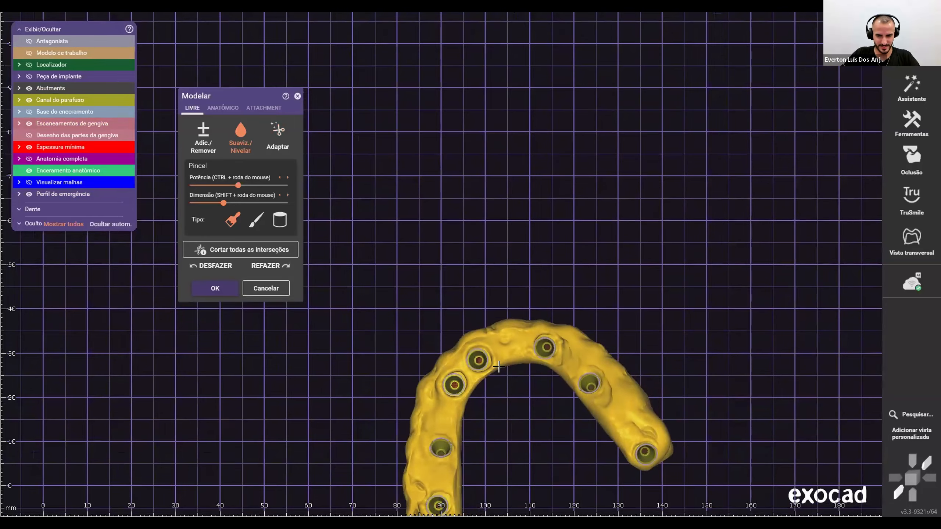
pyautogui.scroll(3, 497, 370)
pyautogui.scroll(-3, 482, 411)
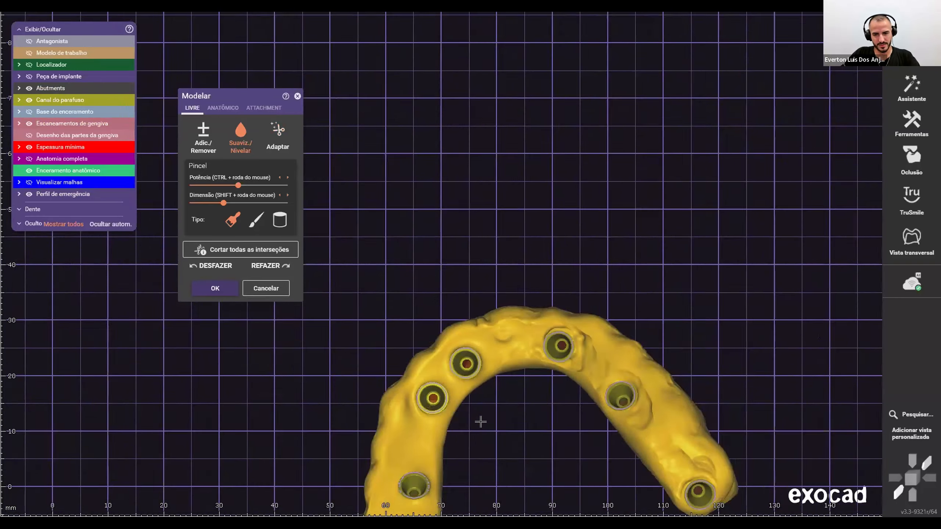
pyautogui.moveTo(479, 420); pyautogui.dragTo(436, 420, button='right')
pyautogui.scroll(5, 436, 420)
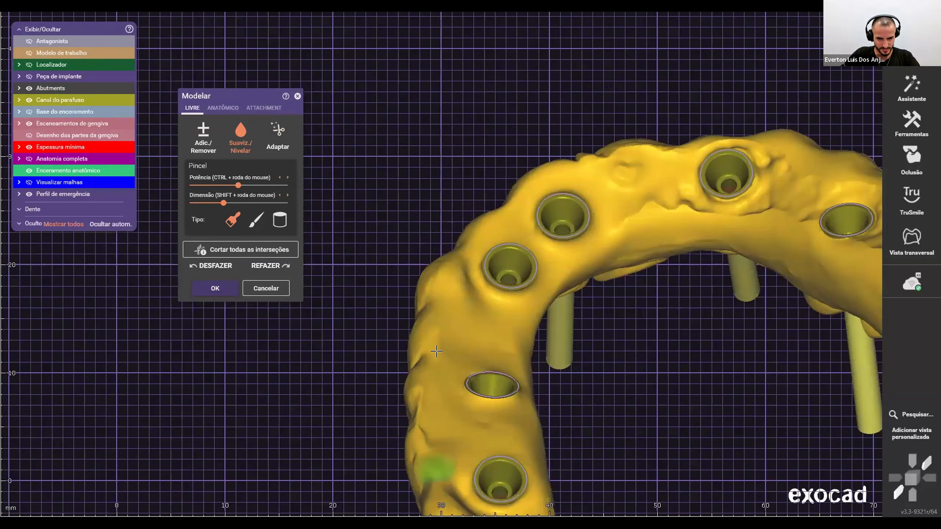
pyautogui.scroll(-4, 517, 449)
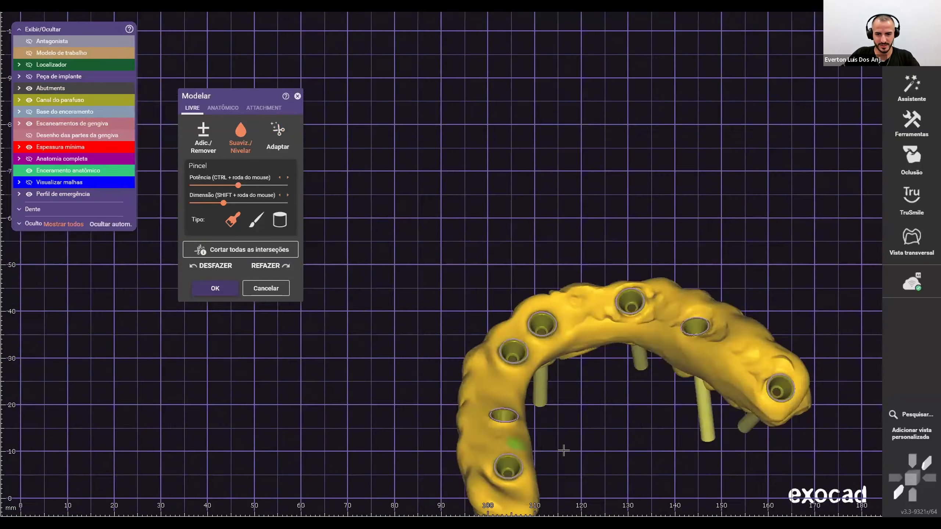
pyautogui.moveTo(563, 450); pyautogui.dragTo(565, 438, button='right')
pyautogui.scroll(3, 649, 341)
pyautogui.scroll(1, 633, 348)
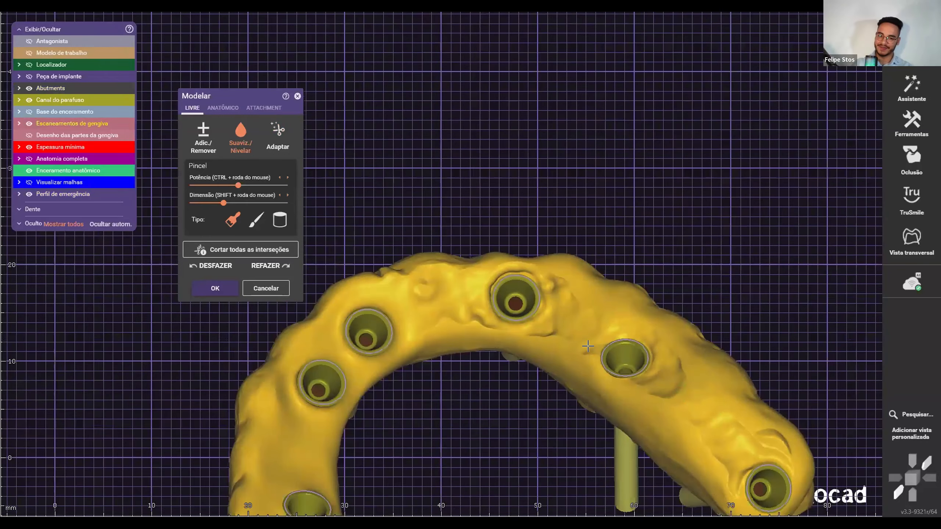
pyautogui.scroll(-2, 601, 351)
pyautogui.moveTo(578, 362); pyautogui.dragTo(570, 351, button='right')
pyautogui.scroll(5, 536, 349)
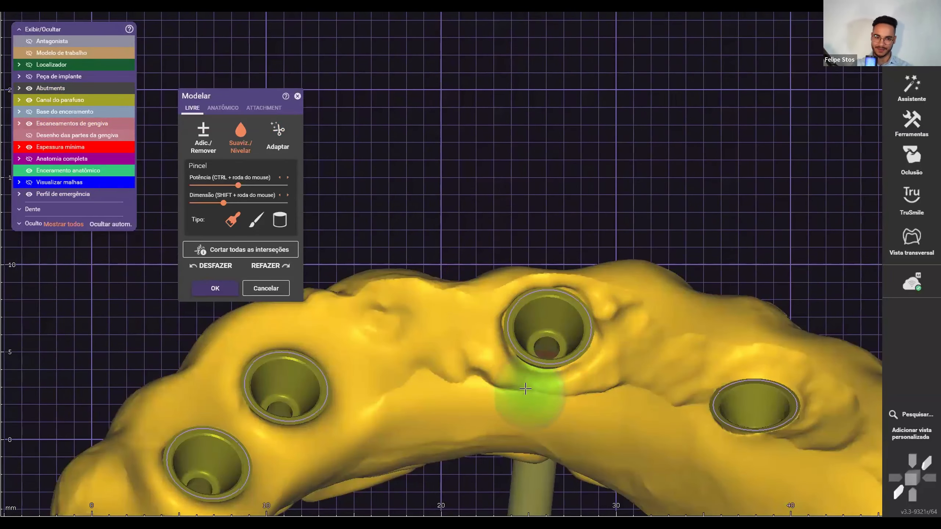
pyautogui.scroll(-5, 588, 380)
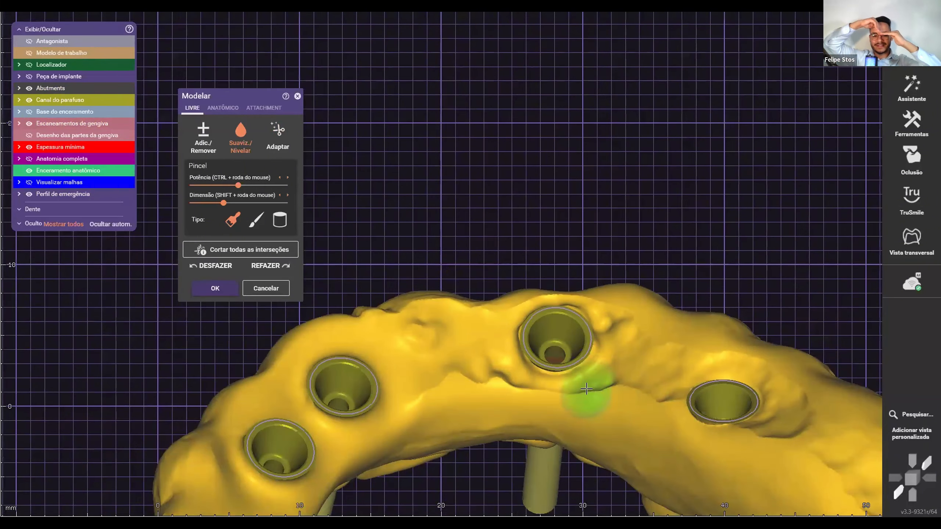
pyautogui.moveTo(588, 381)
pyautogui.mouseDown(button='right')
pyautogui.moveTo(585, 373)
pyautogui.moveTo(594, 381)
pyautogui.moveTo(573, 385)
pyautogui.moveTo(566, 412)
pyautogui.moveTo(567, 297)
pyautogui.moveTo(593, 279)
pyautogui.moveTo(535, 285)
pyautogui.mouseUp(button='right')
pyautogui.scroll(-2, 569, 392)
pyautogui.scroll(-4, 564, 322)
pyautogui.scroll(6, 571, 276)
pyautogui.scroll(-3, 593, 279)
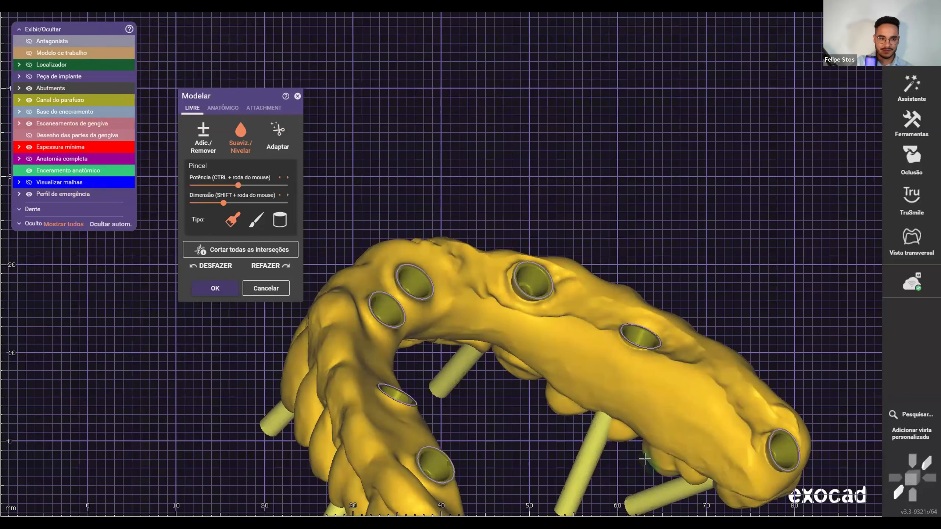
pyautogui.scroll(-2, 634, 460)
pyautogui.moveTo(588, 457); pyautogui.dragTo(445, 366, button='right')
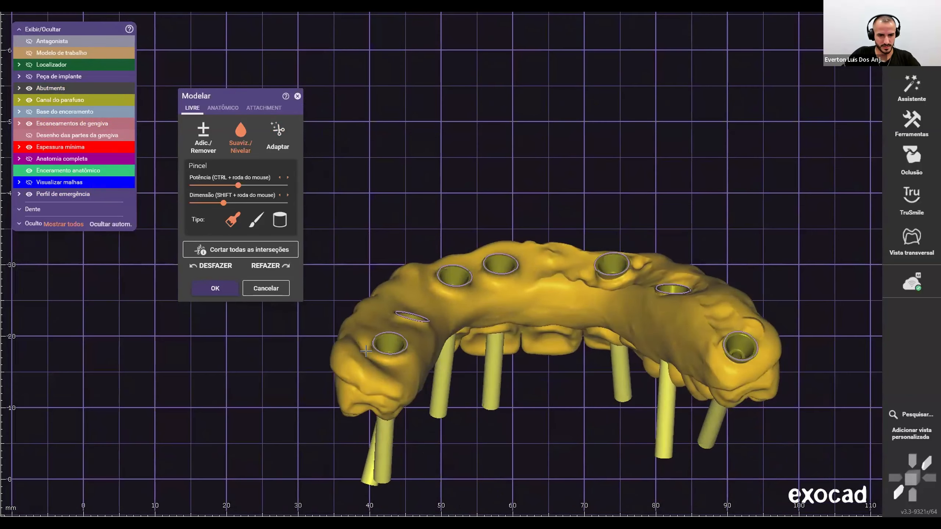
# Step: Smooth the wax-up's basal surface around the posterior implant openings on the four-implant side and beside the two front openings
pyautogui.scroll(4, 382, 366)
pyautogui.scroll(2, 382, 366)
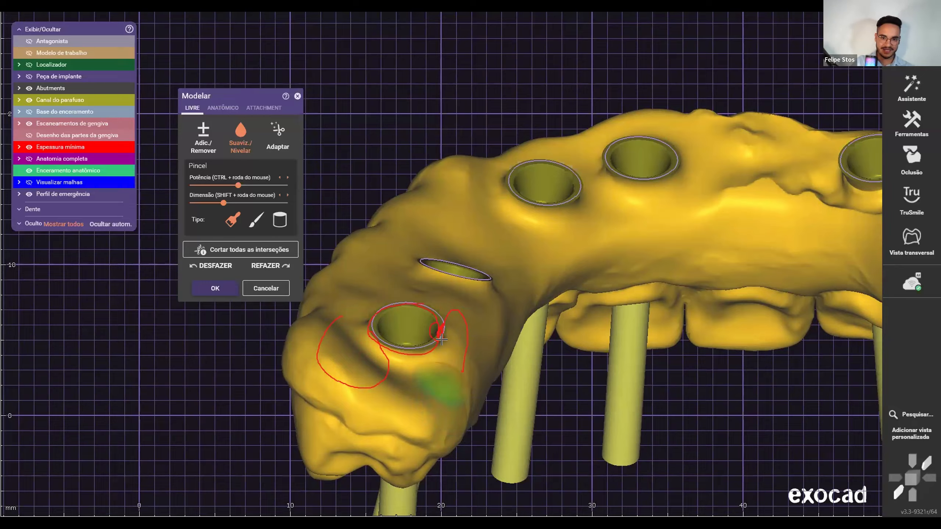
pyautogui.scroll(-3, 423, 323)
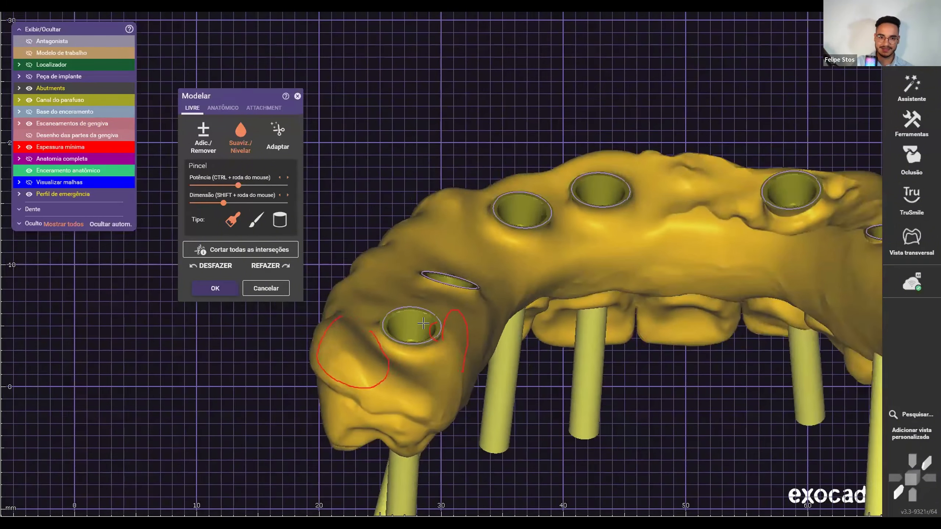
pyautogui.moveTo(418, 277); pyautogui.dragTo(433, 320, button='right')
pyautogui.scroll(3, 433, 334)
pyautogui.scroll(-3, 459, 91)
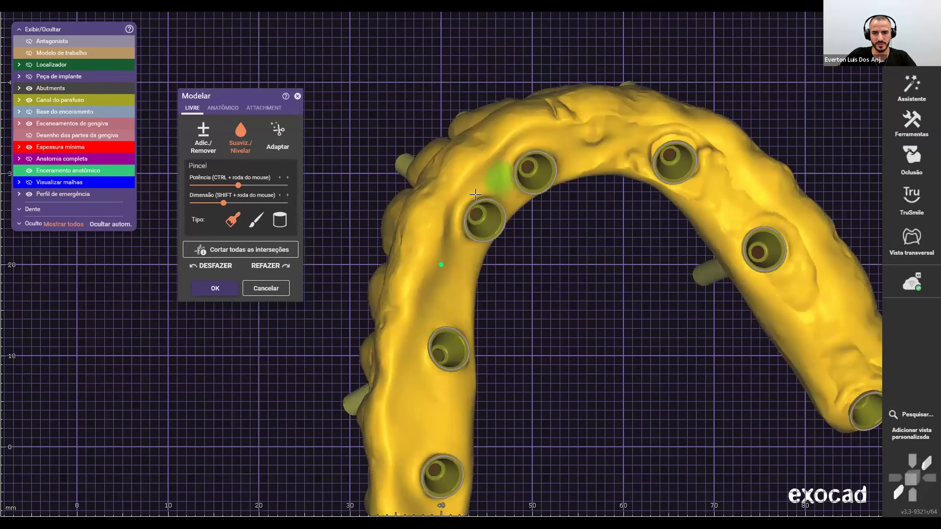
pyautogui.moveTo(498, 178)
pyautogui.mouseDown(button='right')
pyautogui.moveTo(472, 256)
pyautogui.moveTo(443, 272)
pyautogui.mouseUp(button='right')
pyautogui.scroll(5, 470, 256)
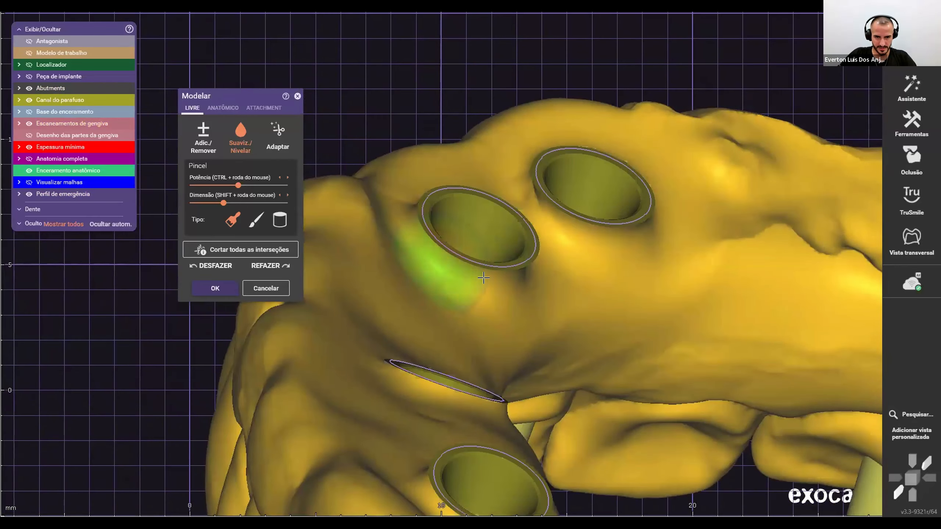
pyautogui.moveTo(398, 223)
pyautogui.mouseDown(button='right')
pyautogui.moveTo(577, 326)
pyautogui.moveTo(586, 319)
pyautogui.moveTo(465, 285)
pyautogui.moveTo(437, 262)
pyautogui.moveTo(454, 214)
pyautogui.moveTo(441, 210)
pyautogui.moveTo(448, 237)
pyautogui.mouseUp(button='right')
pyautogui.scroll(-5, 458, 223)
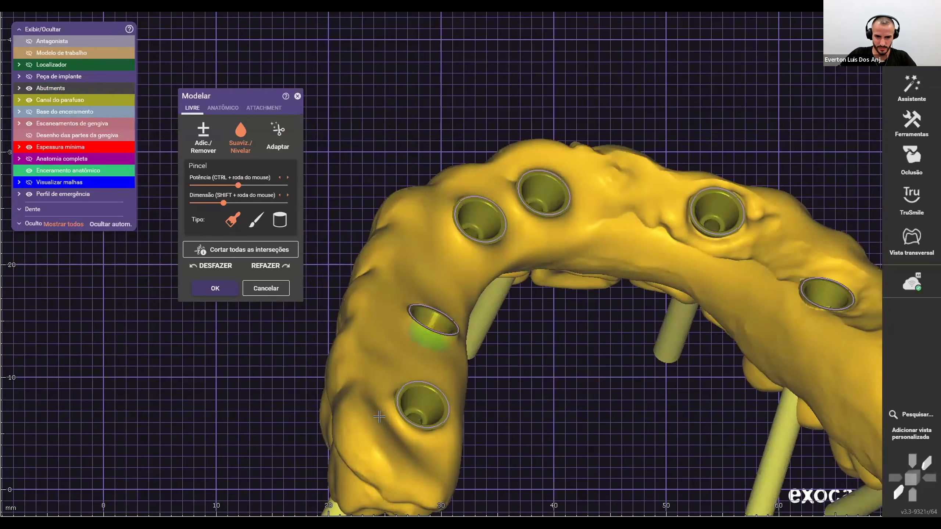
# Step: Smooth the posterior end of the wax-up on the four-implant side, behind and beside the last implant opening
pyautogui.moveTo(433, 441); pyautogui.dragTo(319, 393, button='right')
pyautogui.moveTo(348, 351); pyautogui.dragTo(296, 369, button='right')
pyautogui.moveTo(295, 385); pyautogui.dragTo(447, 263, button='middle')
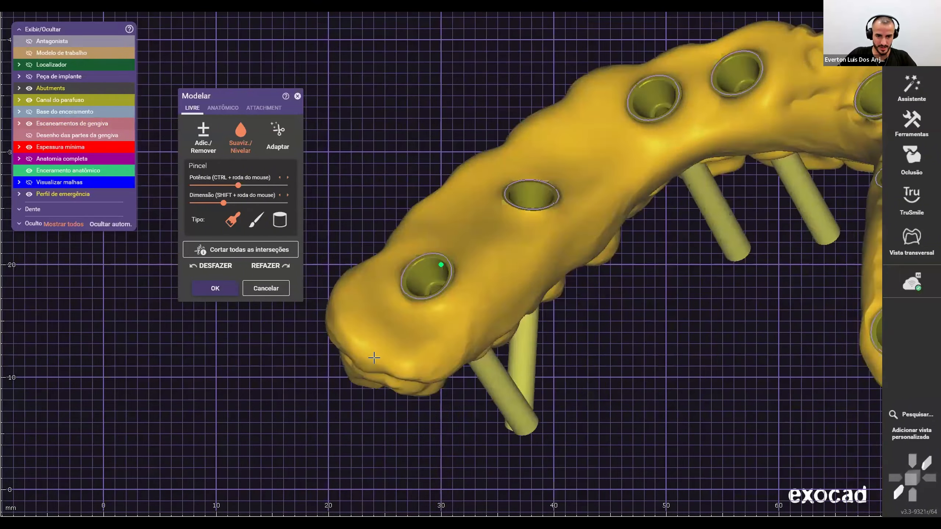
pyautogui.moveTo(374, 358)
pyautogui.mouseDown(button='right')
pyautogui.moveTo(462, 273)
pyautogui.moveTo(437, 232)
pyautogui.moveTo(431, 237)
pyautogui.moveTo(441, 231)
pyautogui.moveTo(459, 297)
pyautogui.moveTo(445, 333)
pyautogui.mouseUp(button='right')
pyautogui.scroll(3, 462, 273)
pyautogui.scroll(-4, 409, 208)
pyautogui.scroll(3, 437, 355)
# Step: Smooth the basal surface around and between the two front openings of the four-implant side with a larger brush
pyautogui.moveTo(456, 375)
pyautogui.mouseDown(button='right')
pyautogui.moveTo(464, 336)
pyautogui.moveTo(552, 263)
pyautogui.moveTo(590, 178)
pyautogui.mouseUp(button='right')
pyautogui.scroll(1, 590, 148)
pyautogui.moveTo(608, 100); pyautogui.dragTo(465, 231, button='middle')
pyautogui.moveTo(460, 234); pyautogui.dragTo(417, 221, button='right')
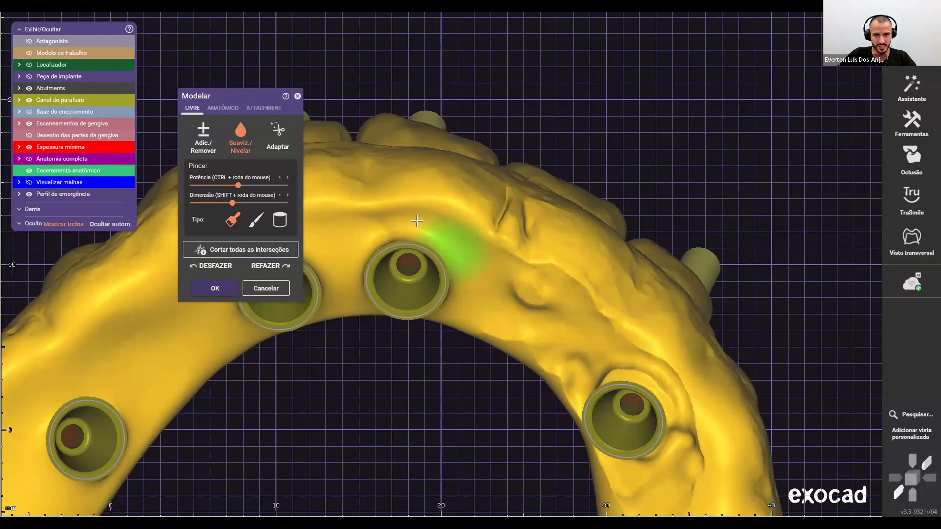
pyautogui.moveTo(432, 261)
pyautogui.mouseDown(button='right')
pyautogui.moveTo(525, 237)
pyautogui.moveTo(520, 255)
pyautogui.moveTo(454, 275)
pyautogui.mouseUp(button='right')
pyautogui.scroll(3, 454, 276)
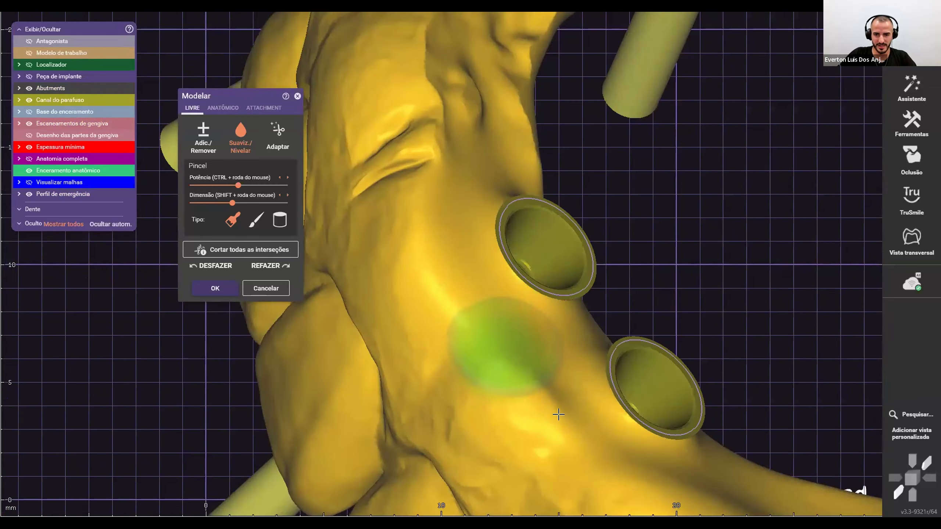
pyautogui.scroll(-5, 582, 327)
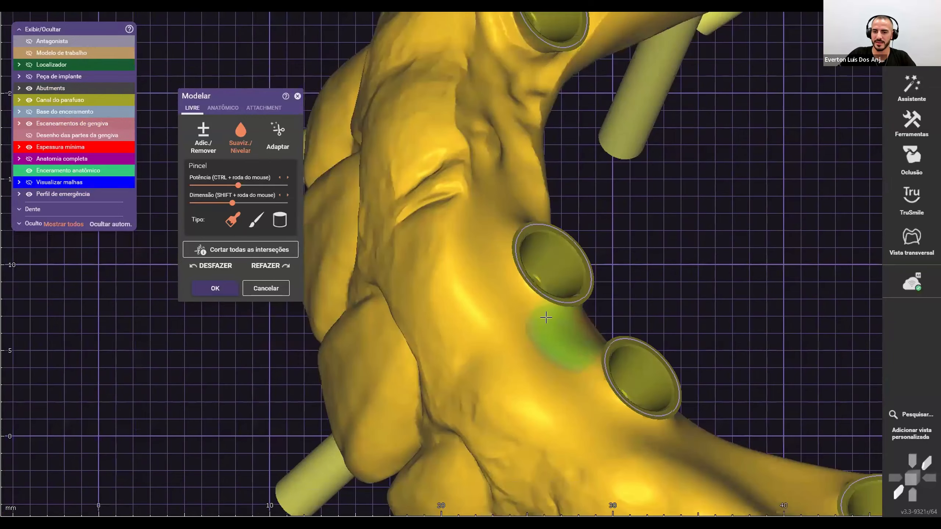
pyautogui.scroll(2, 574, 323)
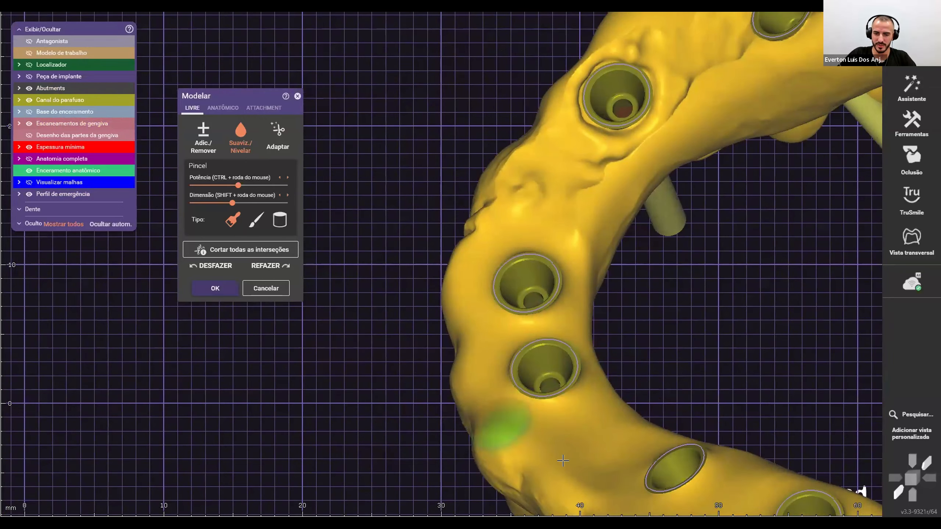
# Step: Smooth the bumps on the front basal surface between the four-implant side and the first opening of the three-implant side
pyautogui.scroll(-5, 543, 220)
pyautogui.scroll(5, 453, 277)
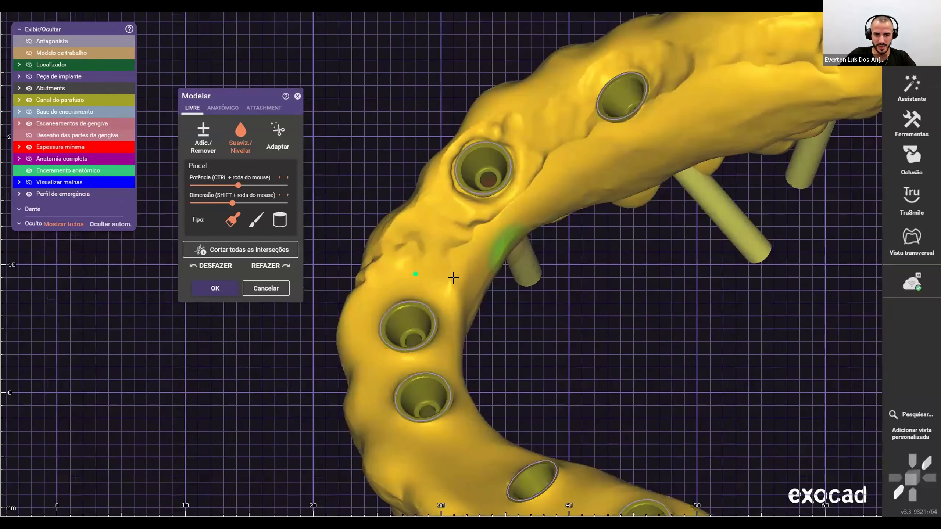
pyautogui.scroll(2, 453, 278)
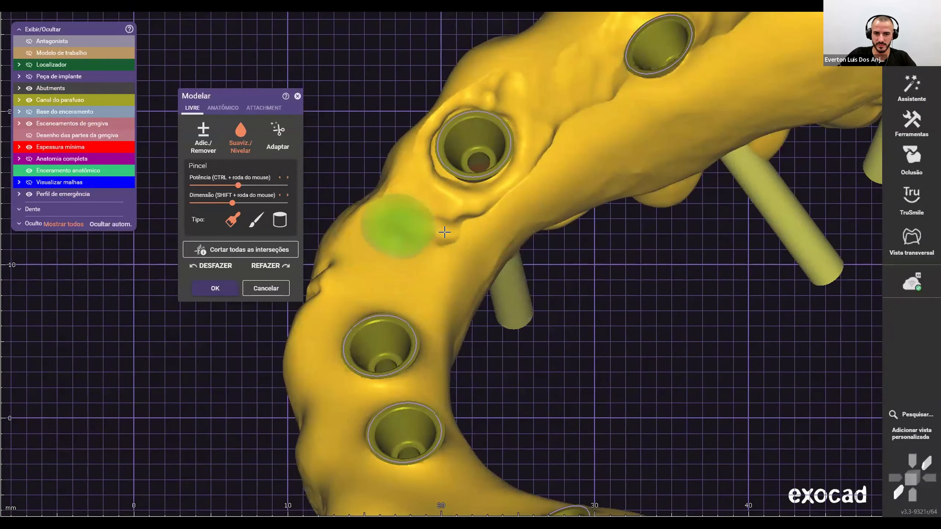
pyautogui.scroll(-3, 475, 219)
pyautogui.moveTo(476, 222); pyautogui.dragTo(471, 185, button='right')
pyautogui.scroll(6, 419, 252)
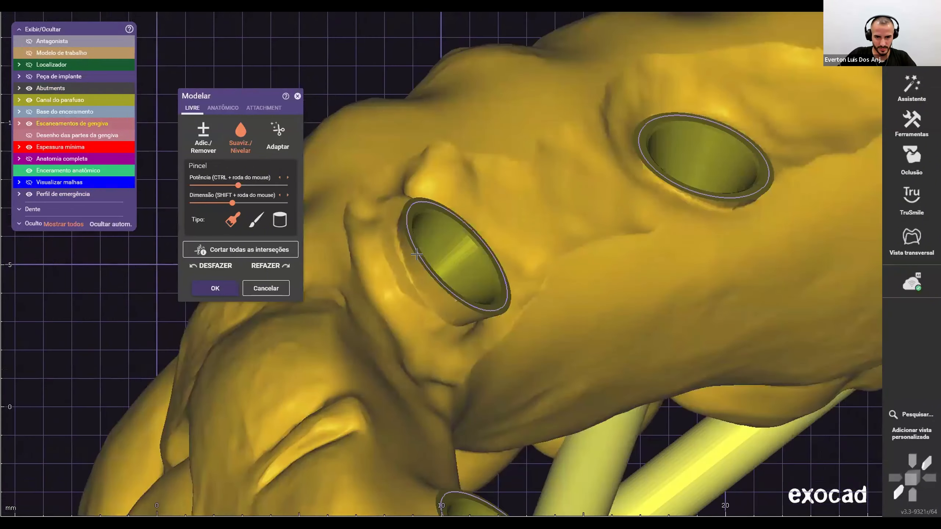
pyautogui.moveTo(416, 255)
pyautogui.mouseDown(button='right')
pyautogui.moveTo(412, 285)
pyautogui.moveTo(441, 320)
pyautogui.moveTo(479, 334)
pyautogui.moveTo(599, 312)
pyautogui.mouseUp(button='right')
pyautogui.scroll(-6, 540, 310)
pyautogui.scroll(-4, 540, 308)
pyautogui.scroll(3, 593, 326)
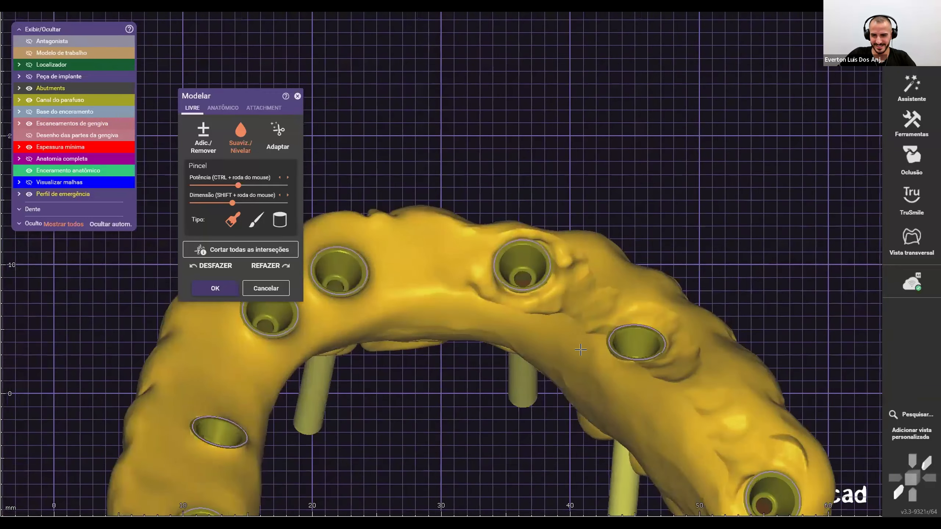
# Step: Reduce the brush size, smooth beside the middle opening of the three-implant side, and accept the free-form modelling
pyautogui.scroll(5, 580, 350)
pyautogui.keyDown('shift'); pyautogui.scroll(-4, 567, 389); pyautogui.keyUp('shift')
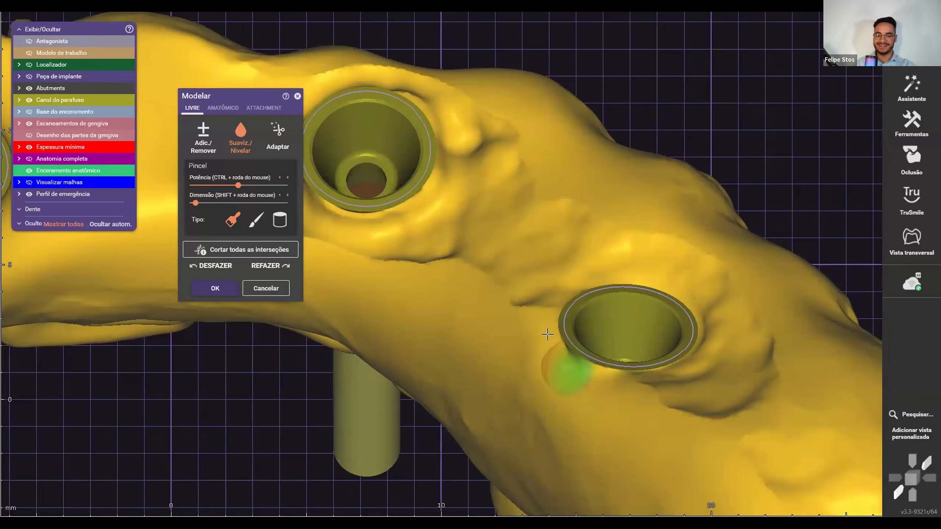
pyautogui.scroll(-8, 556, 345)
pyautogui.moveTo(557, 347); pyautogui.dragTo(470, 330, button='right')
pyautogui.scroll(-4, 434, 275)
pyautogui.moveTo(470, 330); pyautogui.dragTo(496, 322, button='middle')
pyautogui.moveTo(497, 323); pyautogui.dragTo(484, 319, button='right')
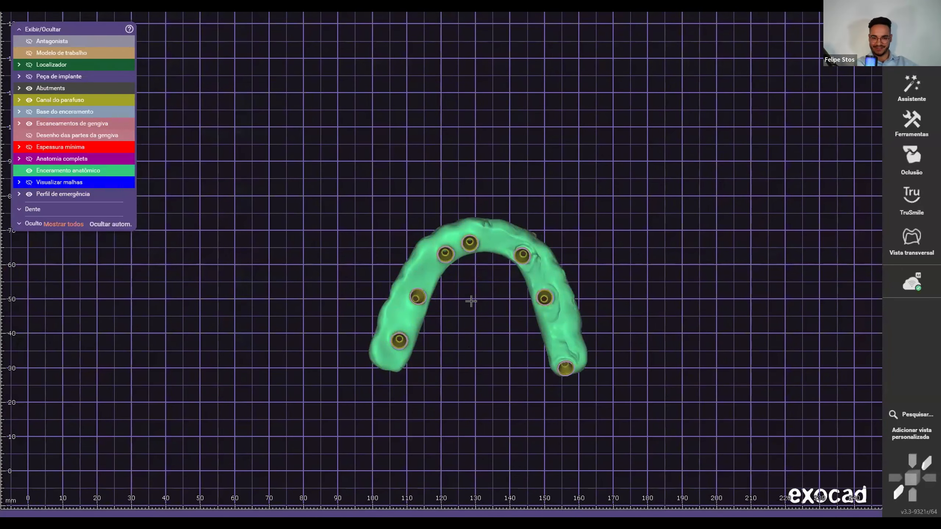
# Step: Start the bar design for the wax-up and show its advanced settings
pyautogui.moveTo(468, 317); pyautogui.dragTo(428, 301, button='right')
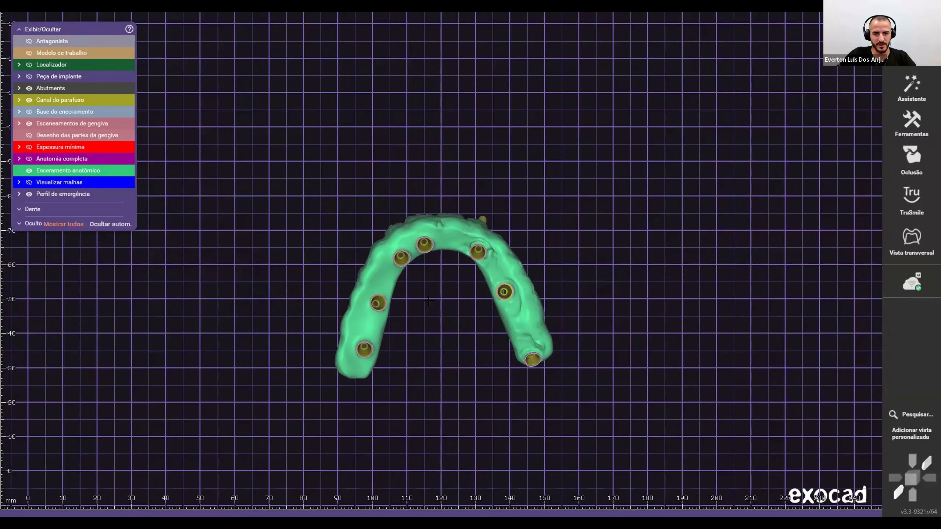
pyautogui.rightClick(491, 179)
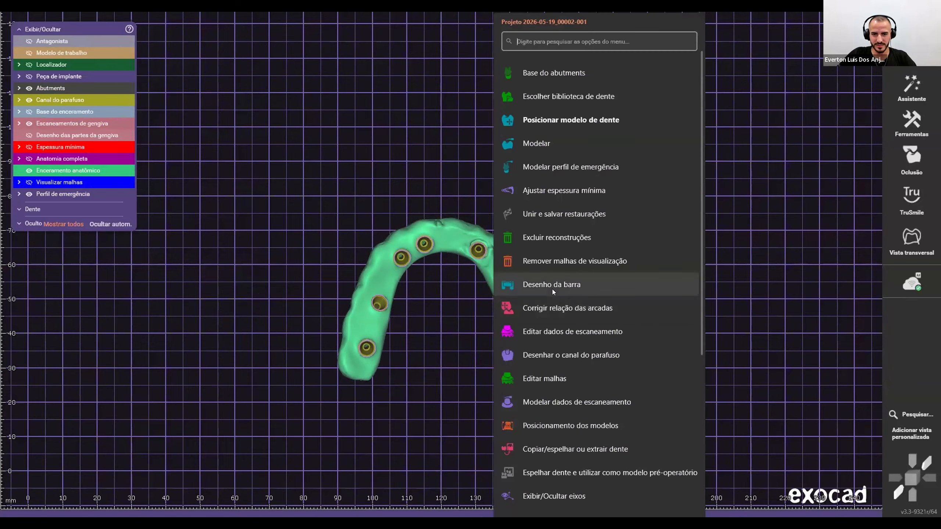
pyautogui.click(496, 372)
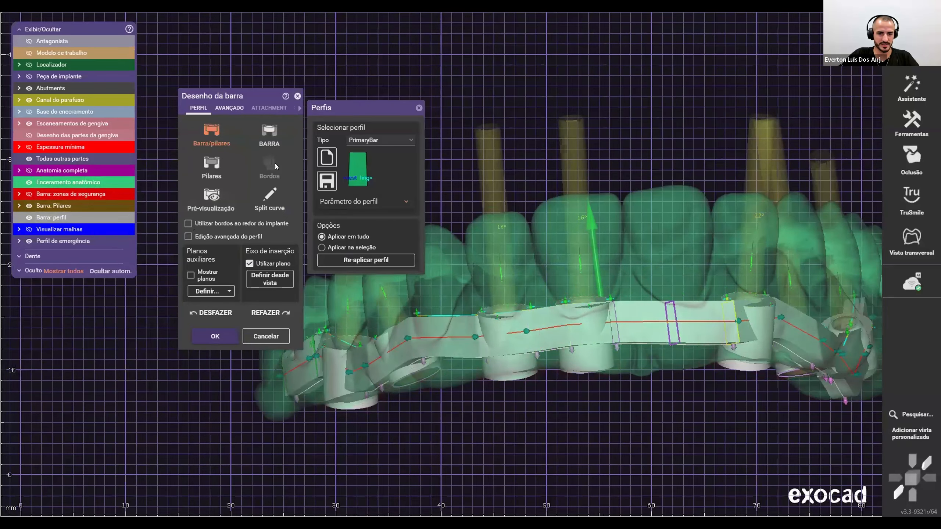
pyautogui.click(230, 108)
# Step: Delete surplus bar control points on the three-implant side, including the distal end point, so the bar ends at the last implant
pyautogui.moveTo(503, 398); pyautogui.dragTo(670, 299, button='right')
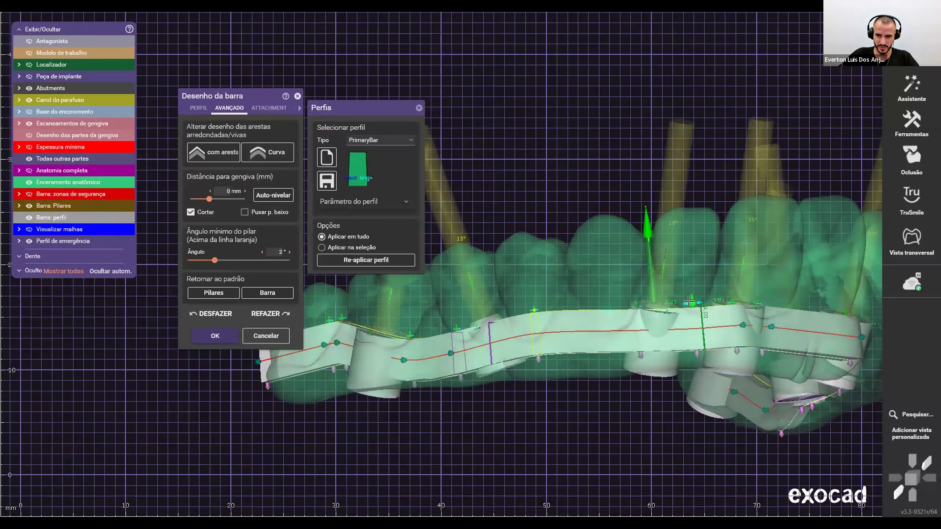
pyautogui.click(531, 304)
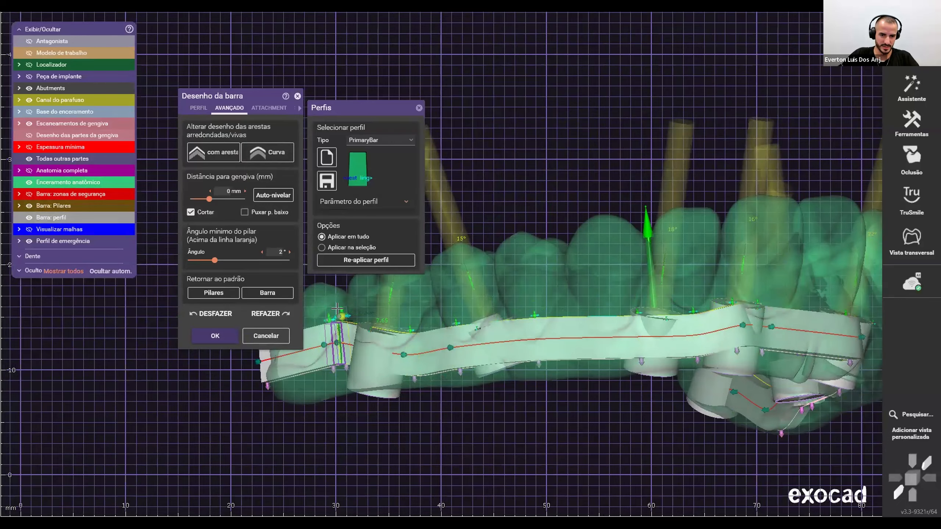
pyautogui.press('Delete')
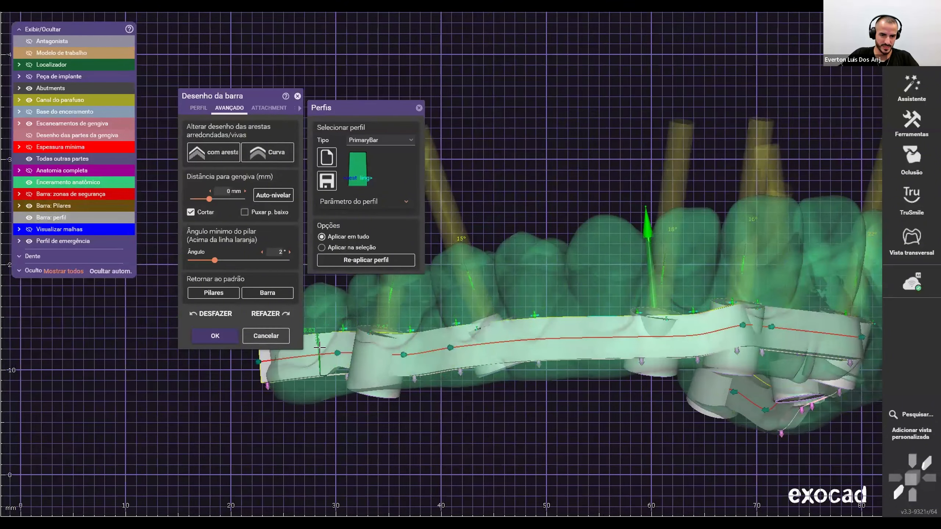
pyautogui.scroll(-3, 328, 352)
pyautogui.moveTo(369, 462); pyautogui.dragTo(563, 446, button='middle')
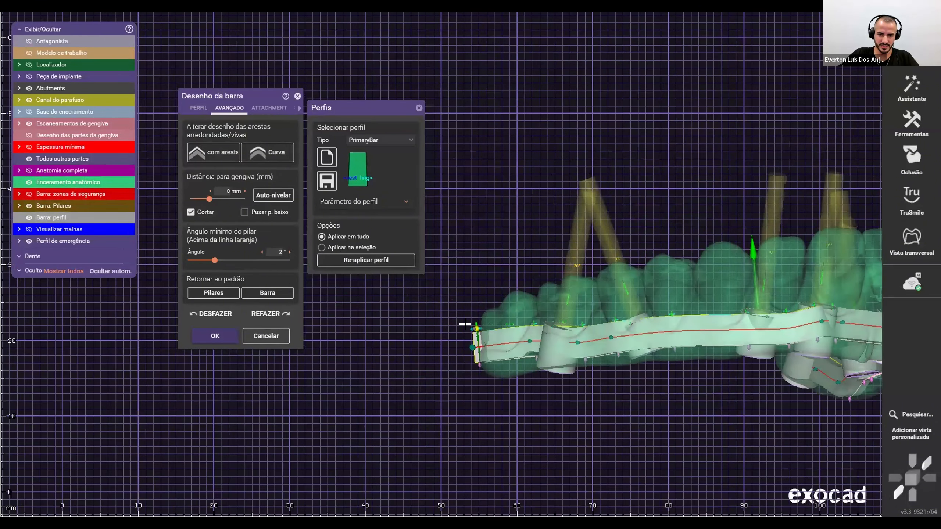
pyautogui.scroll(4, 468, 329)
pyautogui.press('Delete')
pyautogui.moveTo(562, 326); pyautogui.dragTo(446, 343, button='right')
pyautogui.scroll(-4, 533, 326)
pyautogui.scroll(3, 425, 356)
pyautogui.scroll(3, 424, 357)
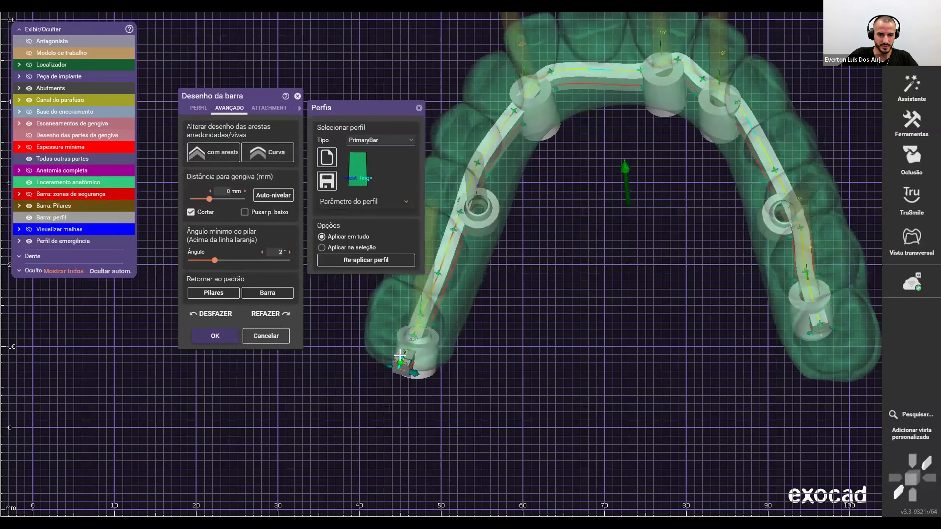
# Step: Move the bar's control points along the three-implant side to form an even curve from the last implant to the front one
pyautogui.moveTo(415, 315); pyautogui.dragTo(503, 188, button='right')
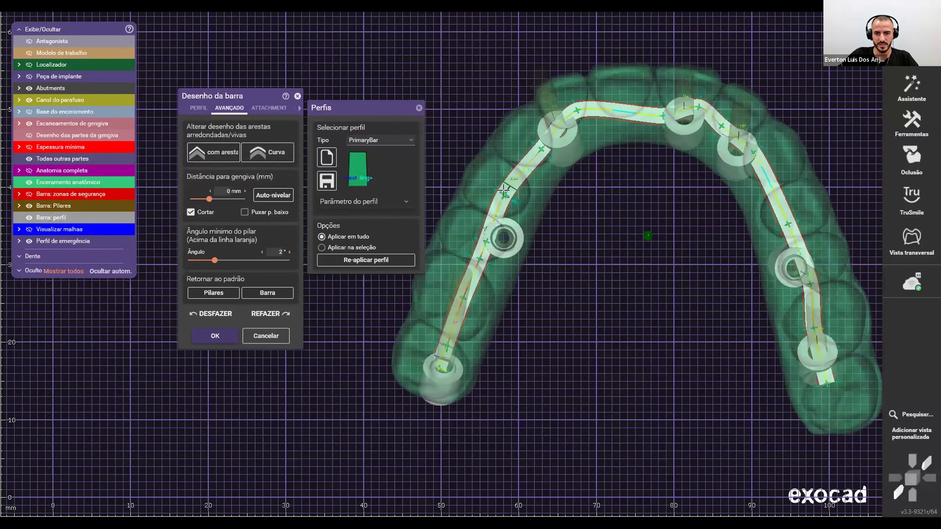
pyautogui.moveTo(502, 192); pyautogui.dragTo(477, 257)
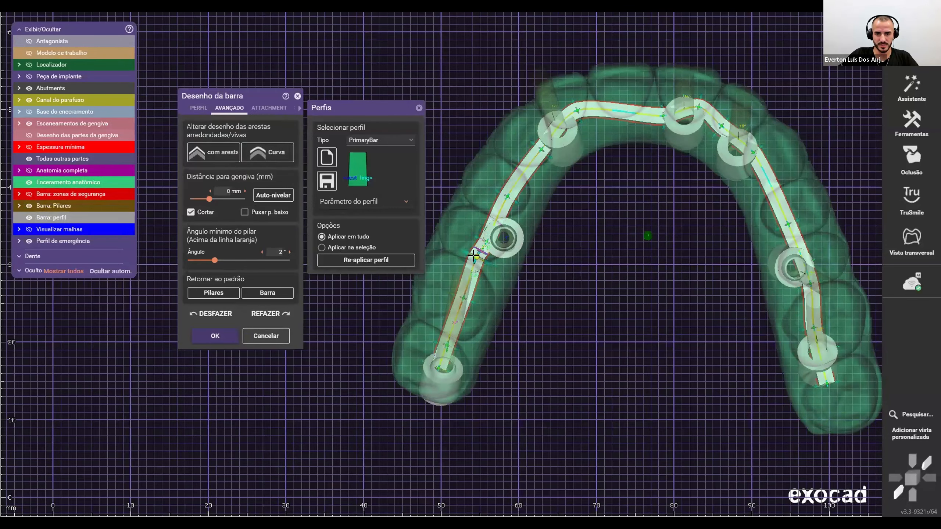
pyautogui.moveTo(457, 292); pyautogui.dragTo(460, 293)
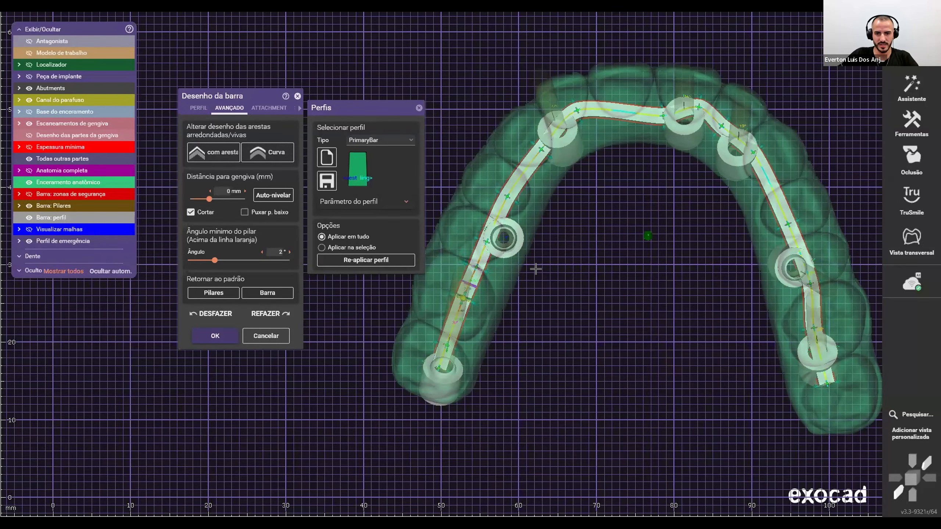
pyautogui.scroll(-4, 533, 269)
pyautogui.moveTo(532, 307); pyautogui.dragTo(513, 367, button='middle')
pyautogui.scroll(4, 541, 249)
pyautogui.moveTo(534, 209); pyautogui.dragTo(503, 248)
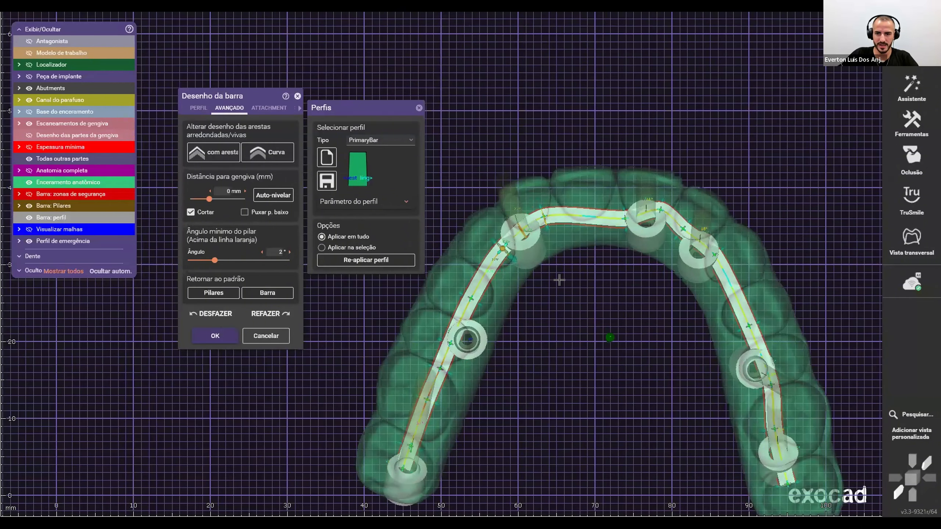
# Step: Reposition the bar's control points between and beside the front implants to round the anterior curve
pyautogui.moveTo(605, 301); pyautogui.dragTo(510, 327, button='middle')
pyautogui.scroll(2, 519, 248)
pyautogui.moveTo(526, 234); pyautogui.dragTo(620, 264)
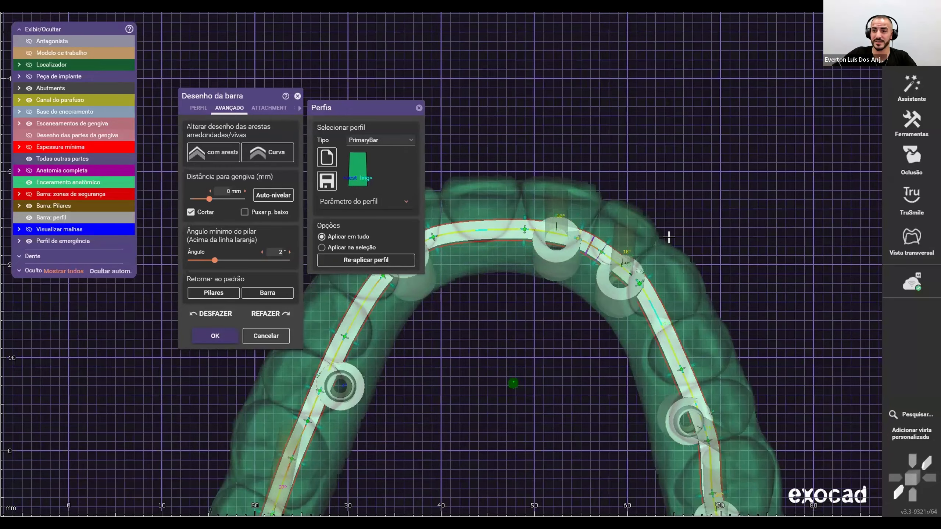
pyautogui.scroll(-4, 619, 264)
pyautogui.scroll(3, 496, 239)
pyautogui.scroll(2, 496, 239)
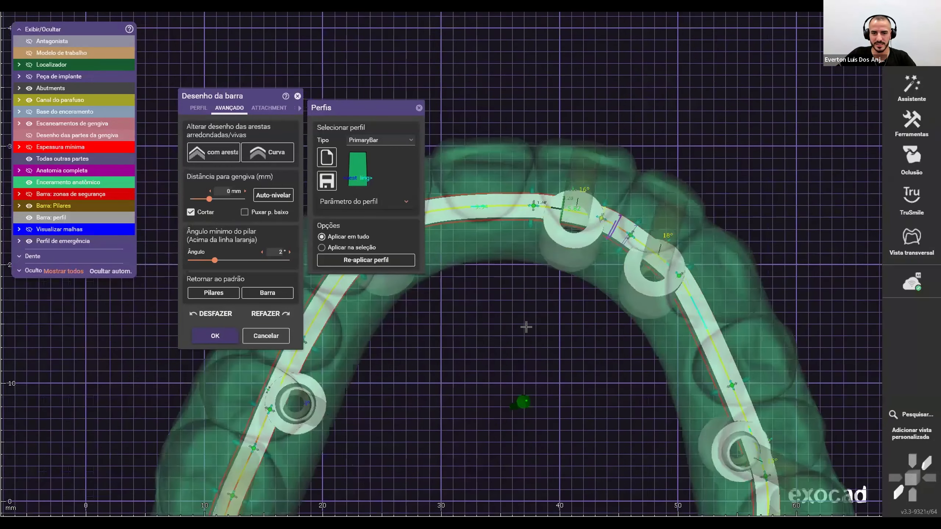
pyautogui.scroll(-4, 495, 239)
pyautogui.scroll(3, 493, 240)
pyautogui.moveTo(493, 239); pyautogui.dragTo(493, 242)
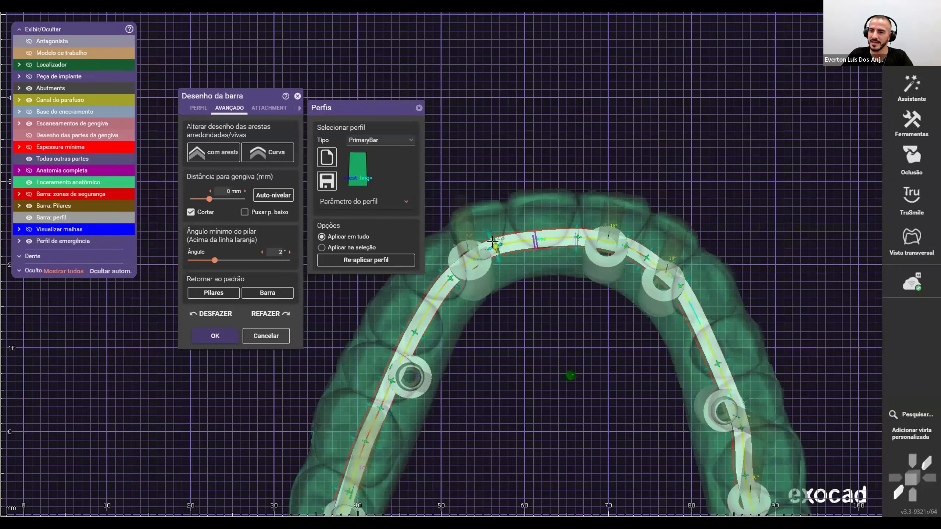
# Step: Extend the bar distally past the last implant on the four-implant side and align its posterior control points over the implants
pyautogui.scroll(-4, 501, 209)
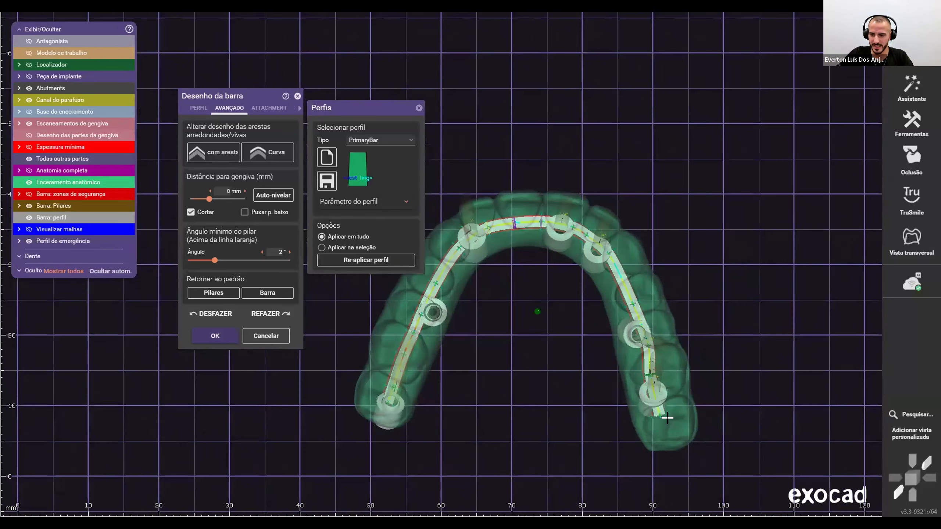
pyautogui.scroll(4, 664, 411)
pyautogui.click(677, 429)
pyautogui.moveTo(677, 428); pyautogui.dragTo(679, 432)
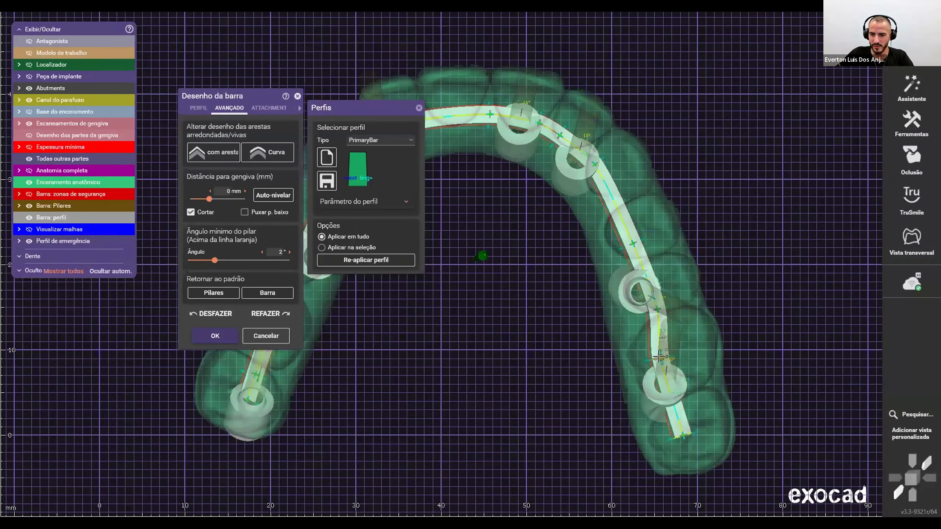
pyautogui.moveTo(658, 354); pyautogui.dragTo(660, 355)
pyautogui.moveTo(653, 304); pyautogui.dragTo(644, 299)
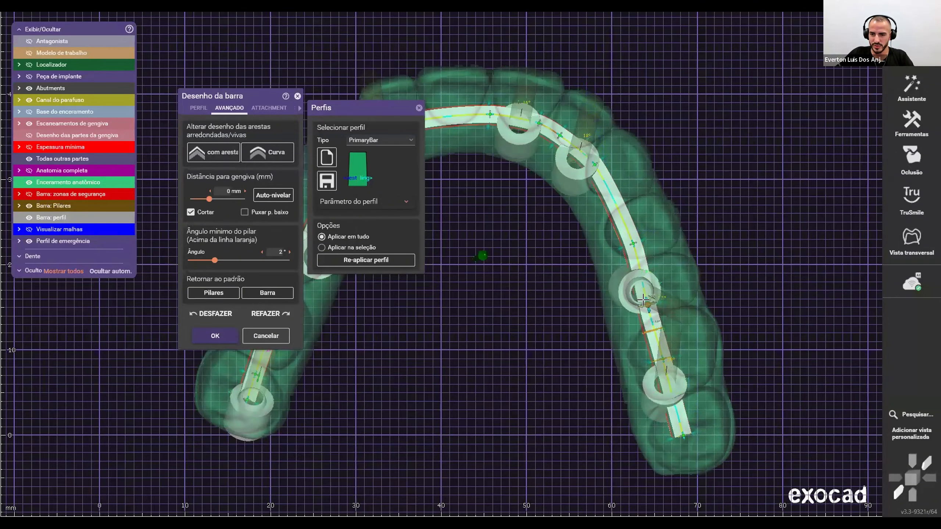
pyautogui.moveTo(631, 238); pyautogui.dragTo(628, 236)
pyautogui.scroll(-5, 556, 301)
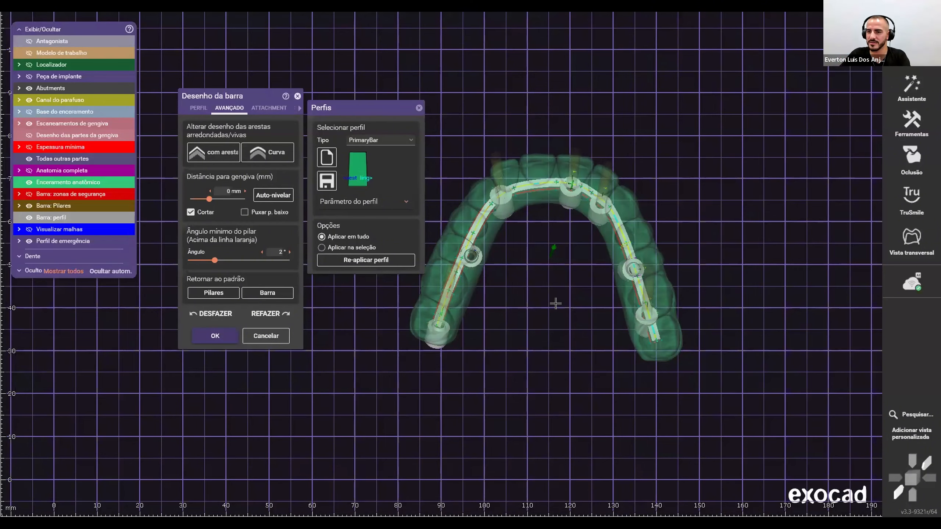
# Step: Nudge the bar's control points beside the front implant on the four-implant side to smooth the anterior curve
pyautogui.scroll(5, 549, 179)
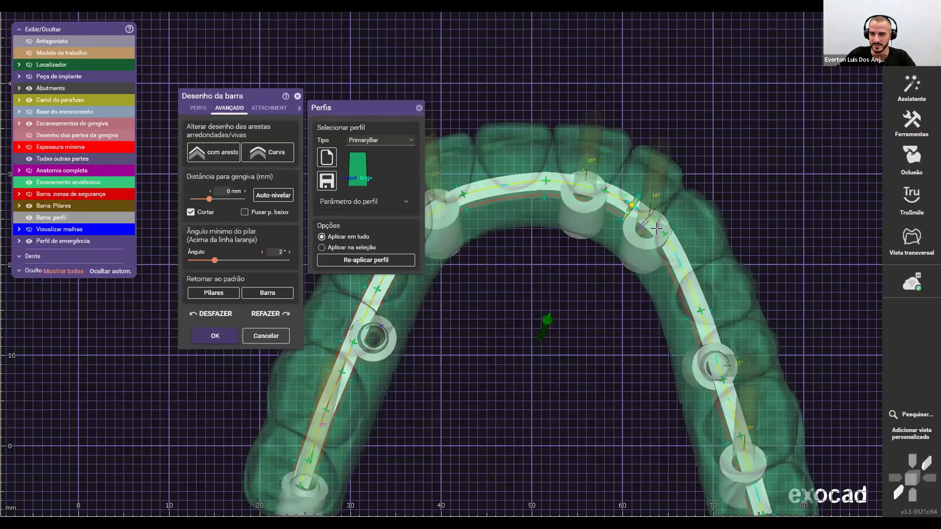
pyautogui.moveTo(628, 204); pyautogui.dragTo(631, 205)
pyautogui.moveTo(665, 234); pyautogui.dragTo(668, 241)
pyautogui.scroll(-5, 638, 254)
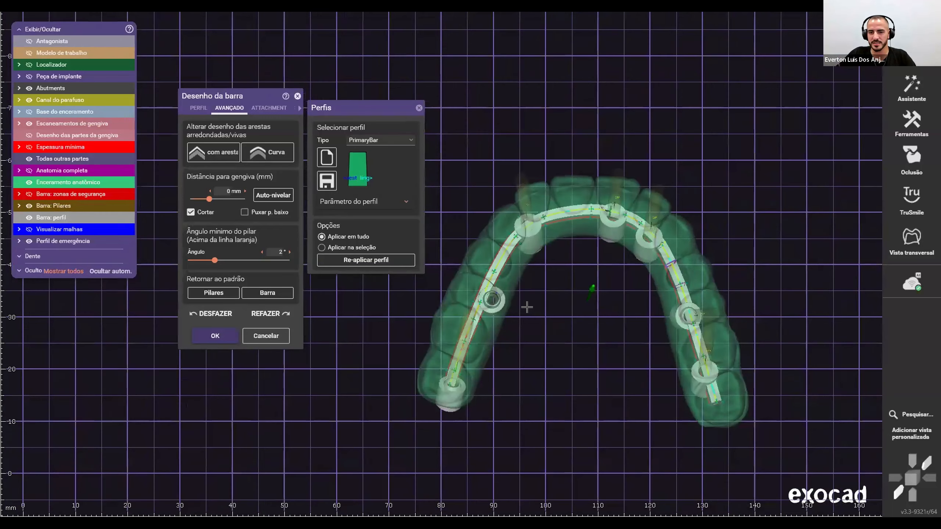
# Step: Adjust the height of the bar's control points in the frontal view to soften the dip on the three-implant side
pyautogui.moveTo(527, 307); pyautogui.dragTo(472, 319, button='middle')
pyautogui.moveTo(471, 320); pyautogui.dragTo(449, 313, button='right')
pyautogui.scroll(4, 449, 314)
pyautogui.scroll(-5, 517, 294)
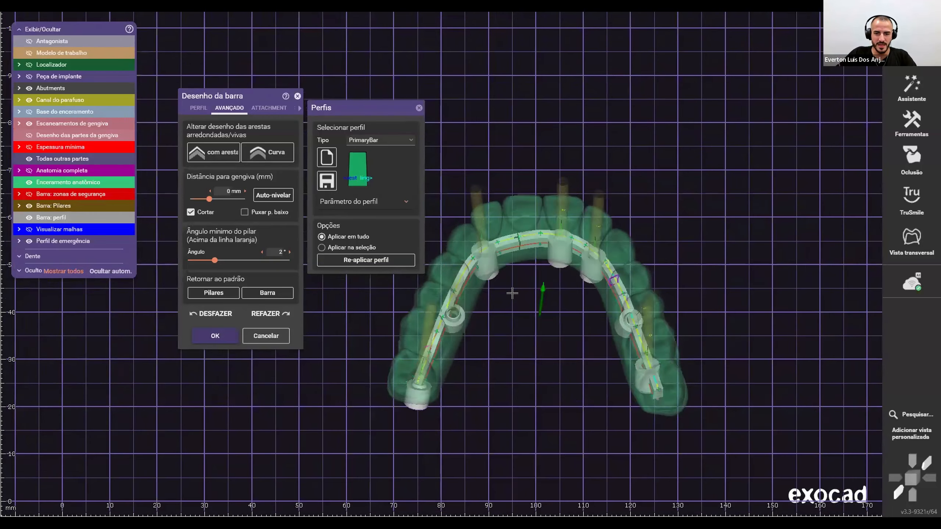
pyautogui.moveTo(514, 293); pyautogui.dragTo(512, 378, button='right')
pyautogui.scroll(5, 512, 378)
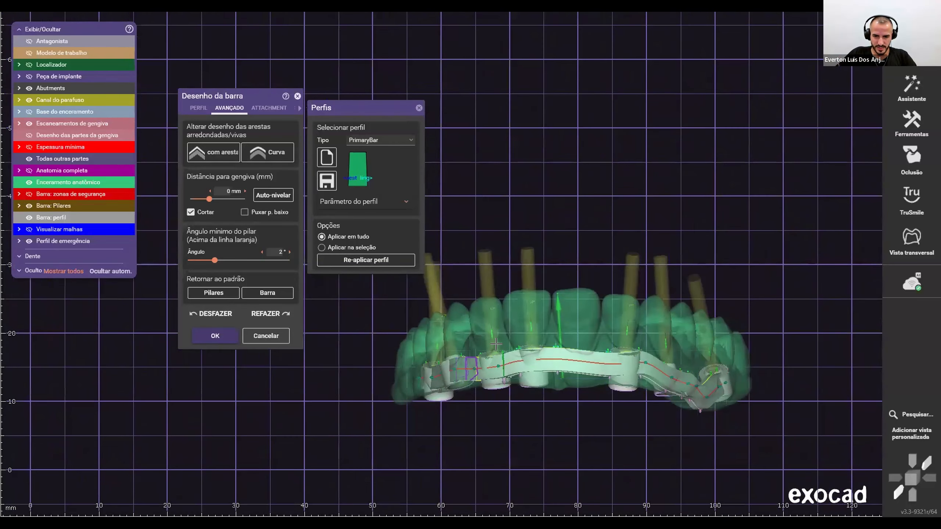
pyautogui.moveTo(524, 324); pyautogui.dragTo(582, 323)
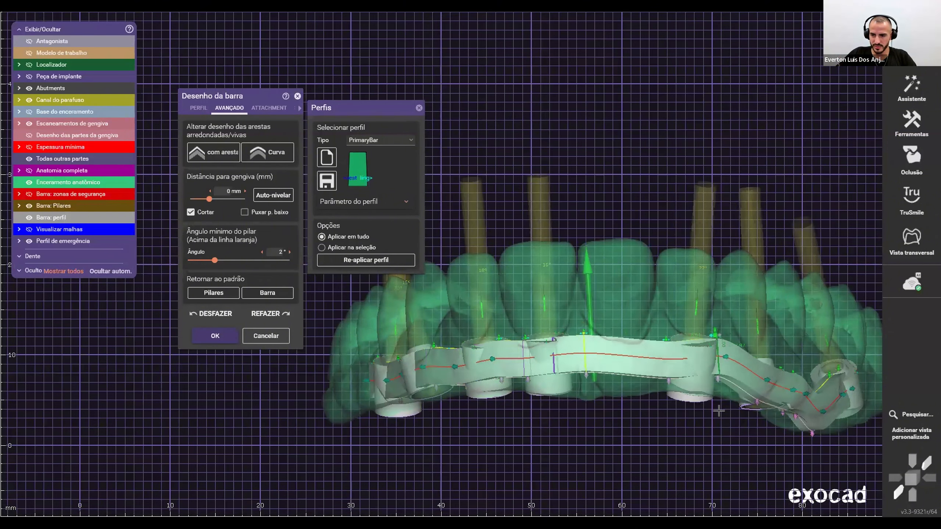
pyautogui.scroll(-3, 720, 408)
pyautogui.scroll(2, 782, 402)
pyautogui.scroll(4, 754, 367)
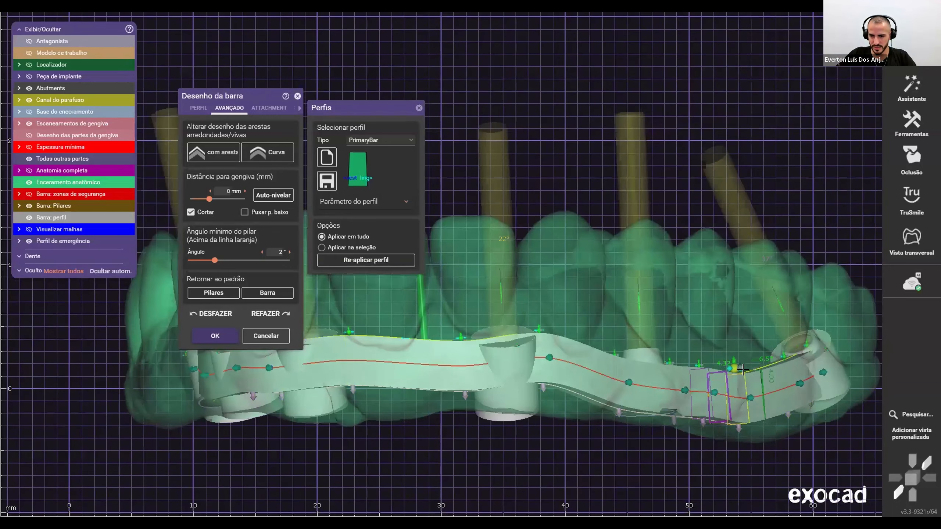
pyautogui.scroll(-5, 737, 356)
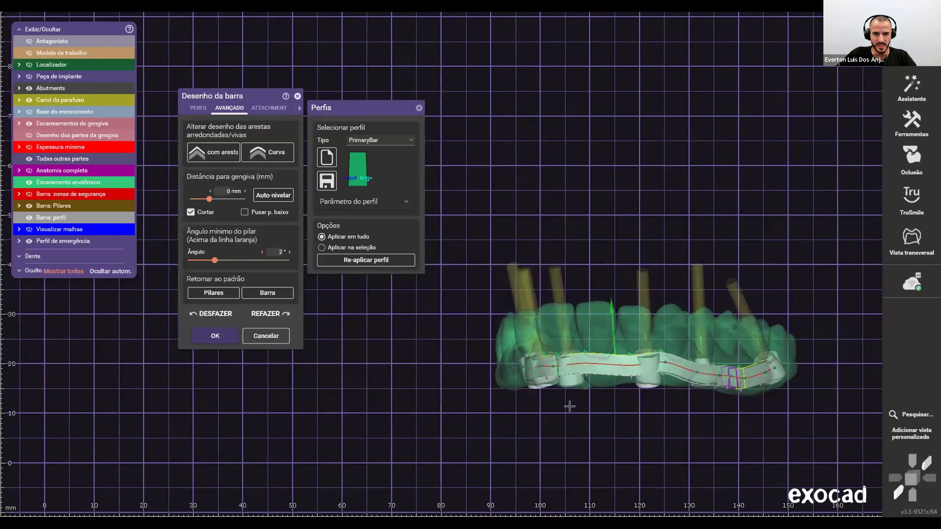
# Step: Switch the bar design to split settings and choose "Consider bar 3D shape more exactly, excluding pillars"
pyautogui.click(293, 108)
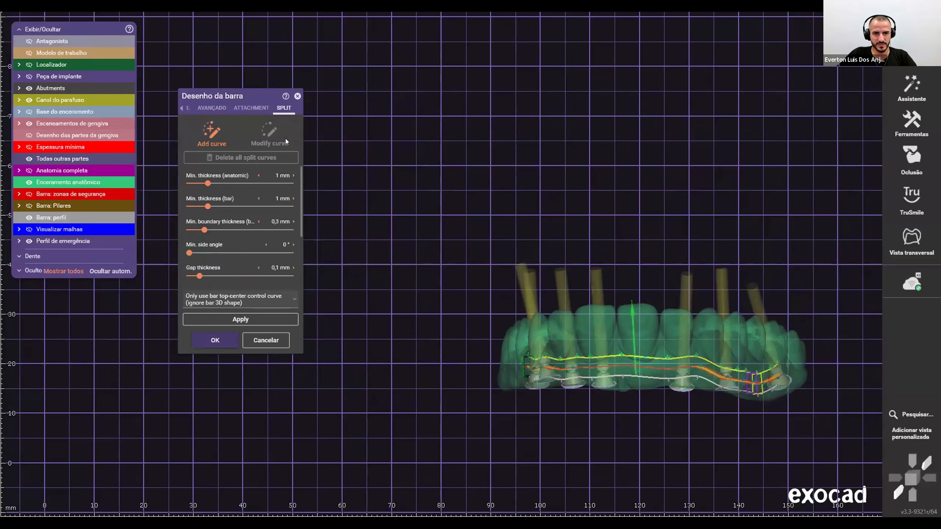
pyautogui.click(283, 297)
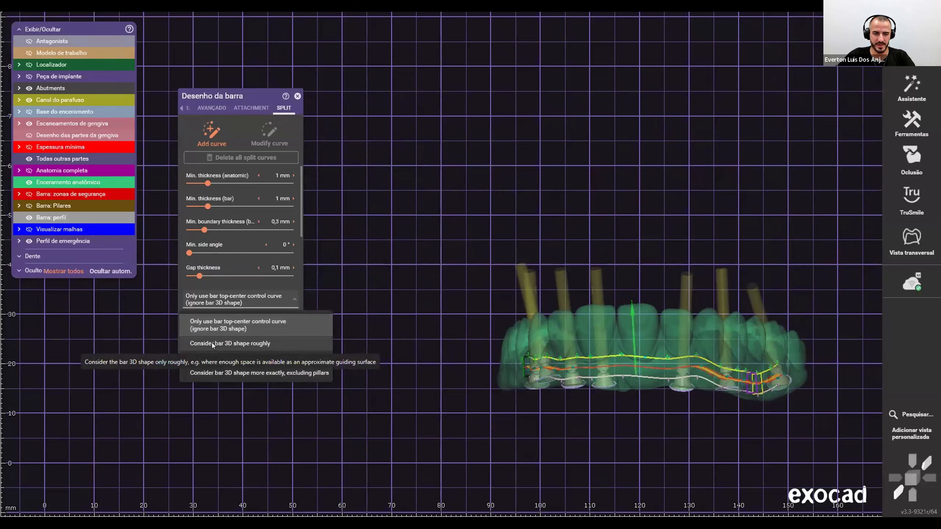
pyautogui.click(269, 367)
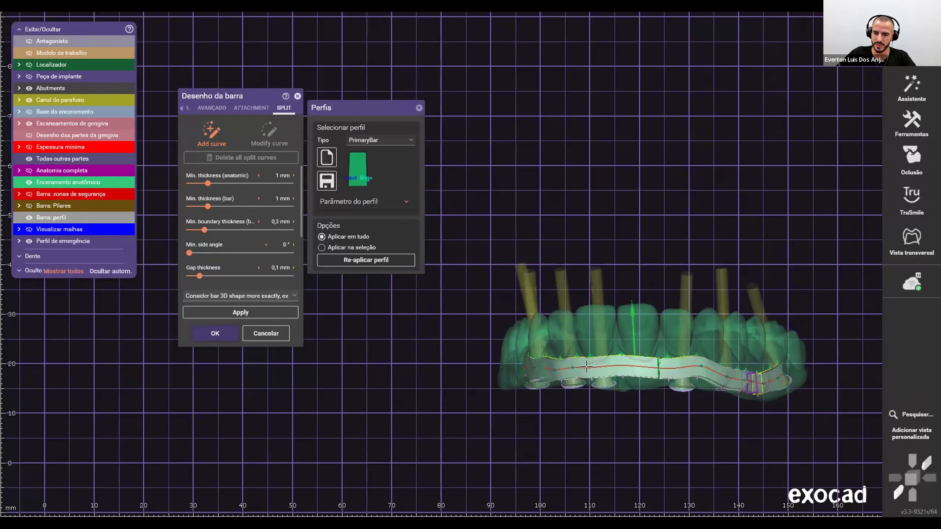
# Step: Widen the bar at its distal end and second control point on the four-implant side, adding a narrower control point between them
pyautogui.scroll(5, 591, 361)
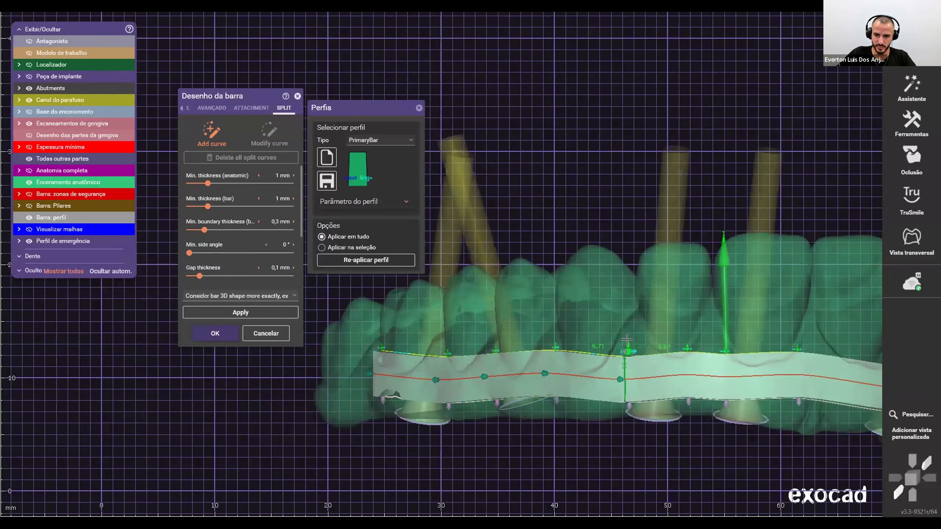
pyautogui.scroll(-5, 551, 335)
pyautogui.moveTo(550, 317); pyautogui.dragTo(560, 356, button='right')
pyautogui.scroll(1, 556, 350)
pyautogui.scroll(4, 496, 327)
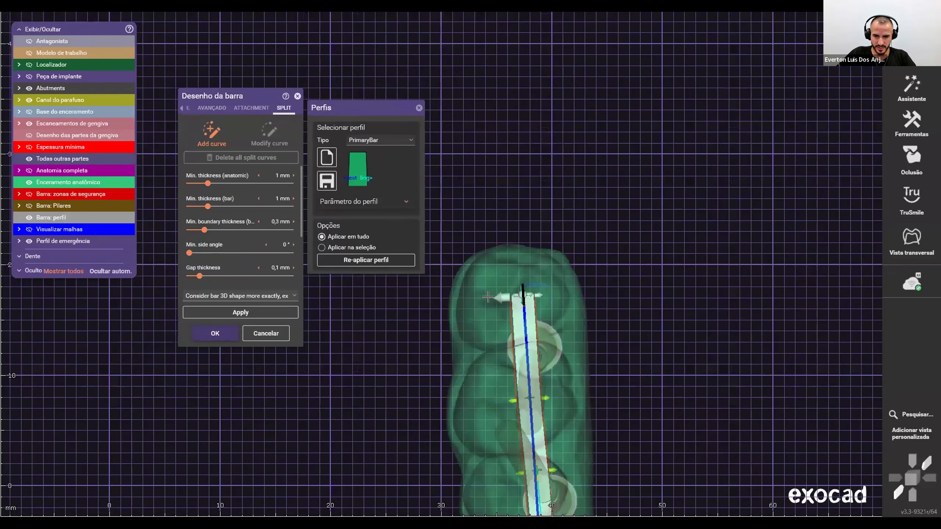
pyautogui.moveTo(543, 295); pyautogui.dragTo(549, 294)
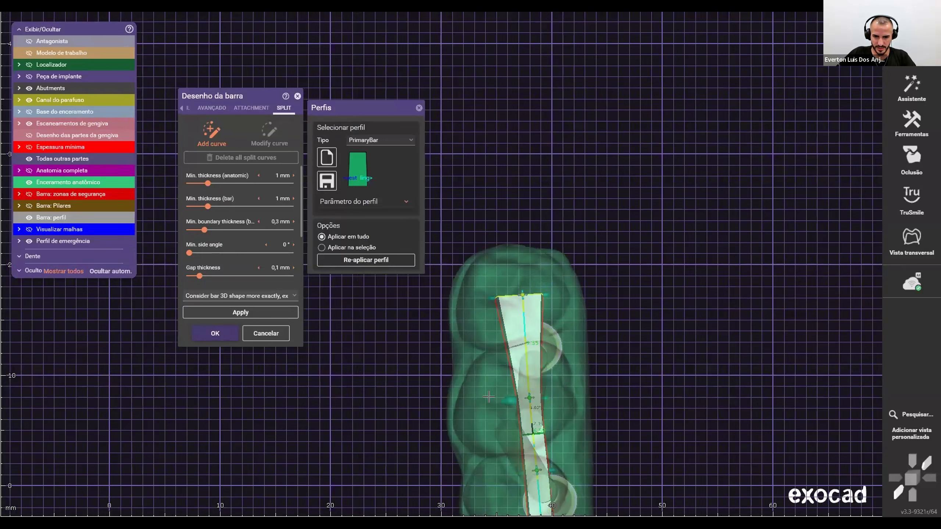
pyautogui.moveTo(513, 401); pyautogui.dragTo(482, 404)
pyautogui.click(521, 341)
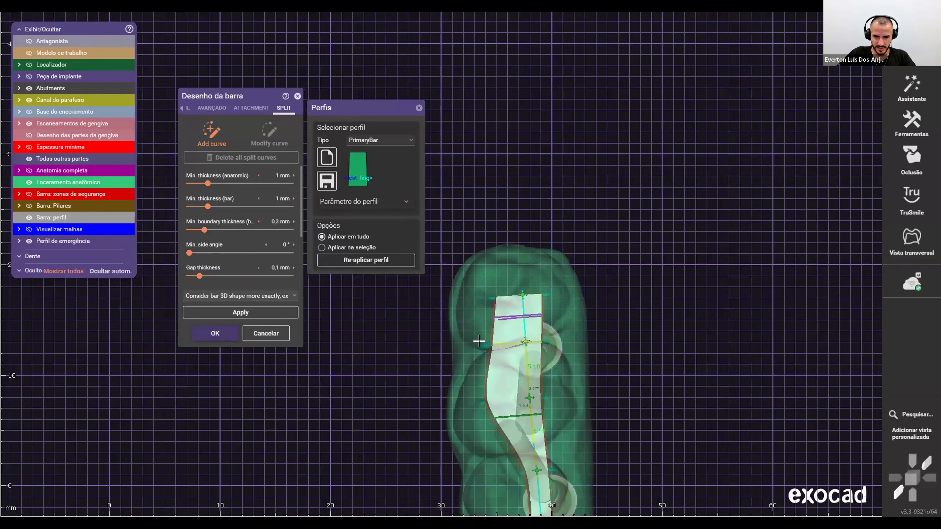
pyautogui.moveTo(484, 344); pyautogui.dragTo(541, 341)
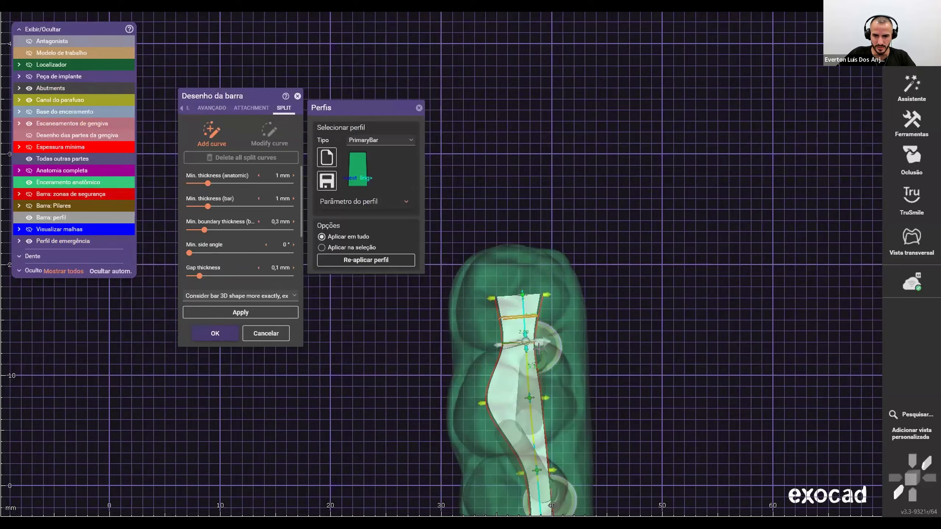
# Step: Widen the bar beside the second implant and at the next tooth on the four-implant side, adding control points for narrowings between them
pyautogui.scroll(-3, 542, 397)
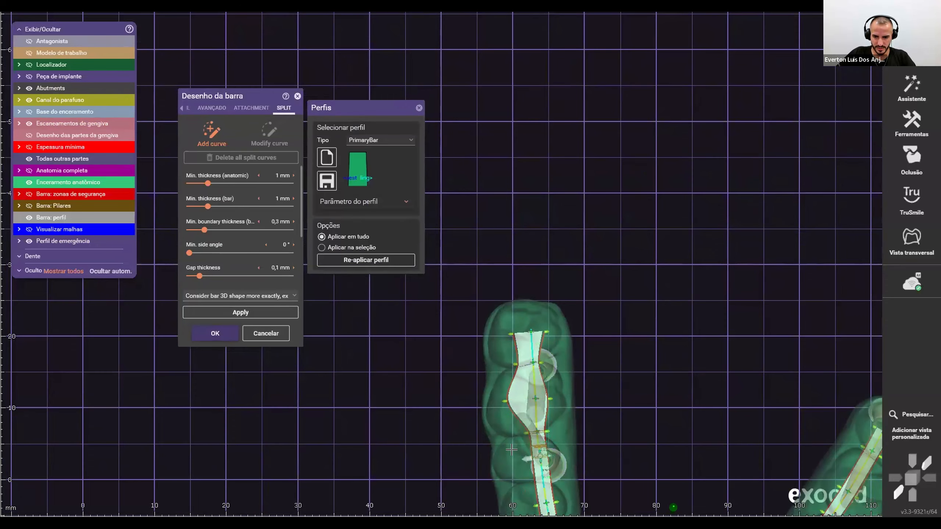
pyautogui.moveTo(525, 458); pyautogui.dragTo(547, 452)
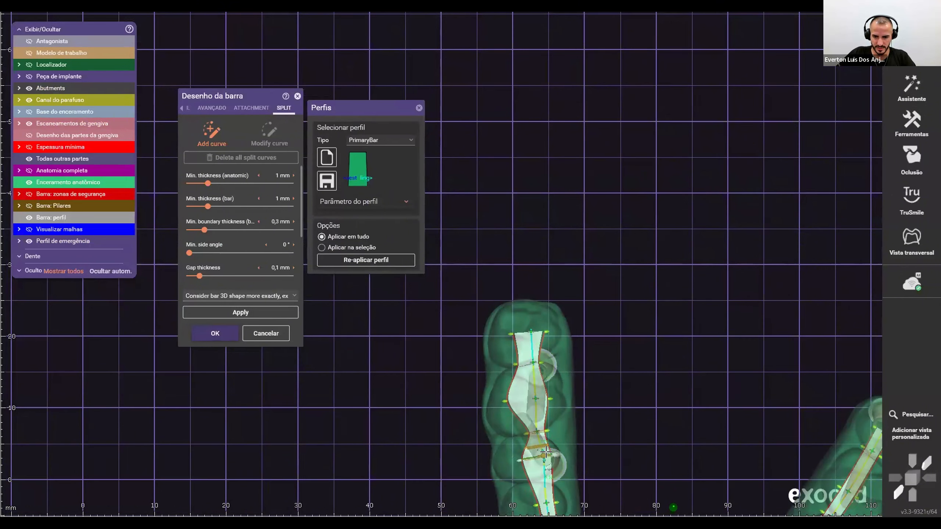
pyautogui.click(532, 428)
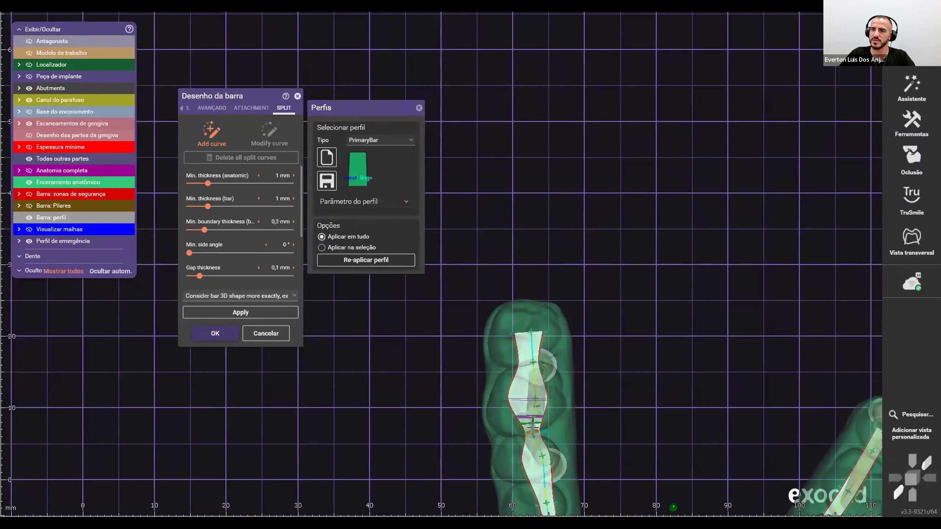
pyautogui.scroll(-3, 534, 420)
pyautogui.moveTo(533, 480); pyautogui.dragTo(520, 396, button='middle')
pyautogui.scroll(5, 519, 394)
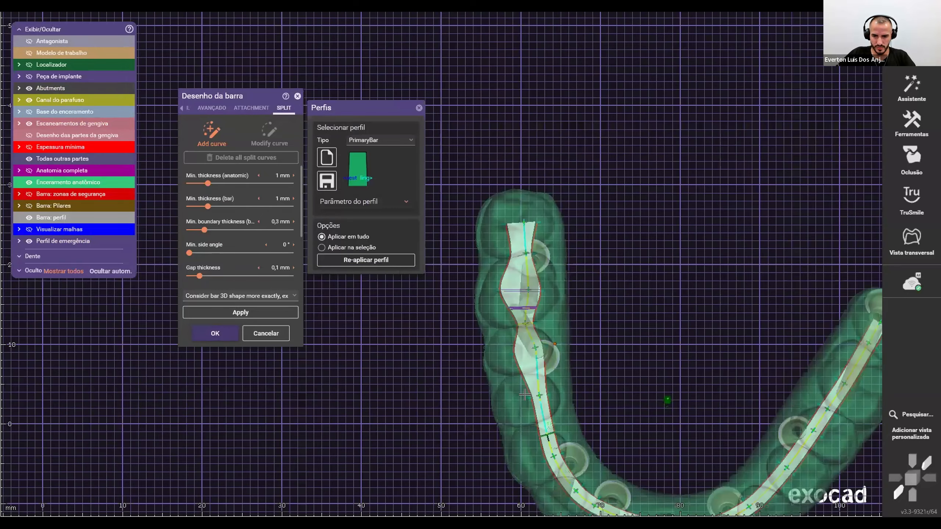
pyautogui.moveTo(520, 392); pyautogui.dragTo(502, 395)
pyautogui.click(547, 357)
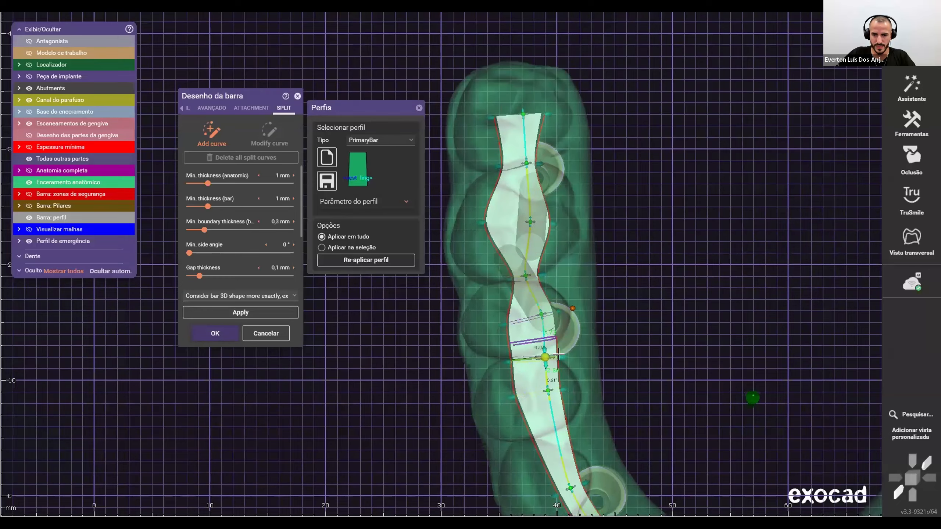
# Step: Shift the bar's control point beside the second implant buccally and realign the narrowing point distal to it
pyautogui.click(540, 313)
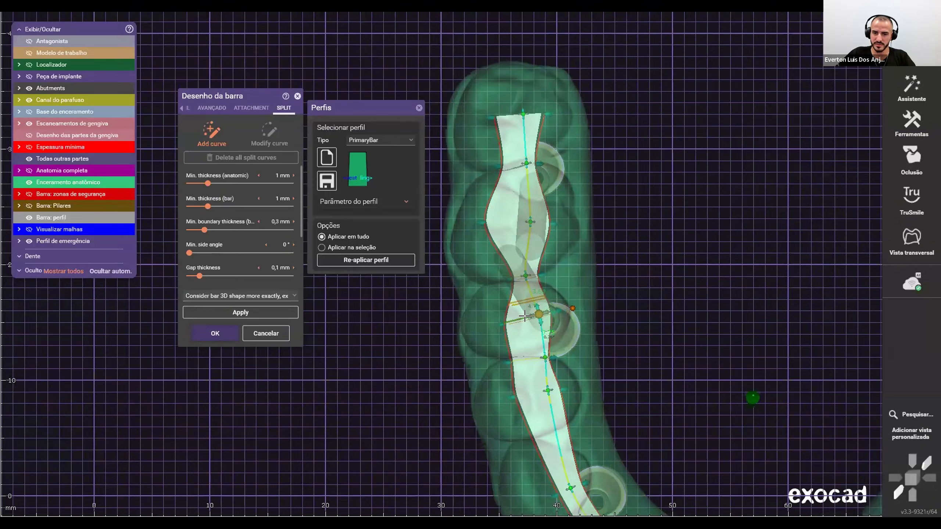
pyautogui.moveTo(524, 316); pyautogui.dragTo(557, 309)
pyautogui.click(528, 273)
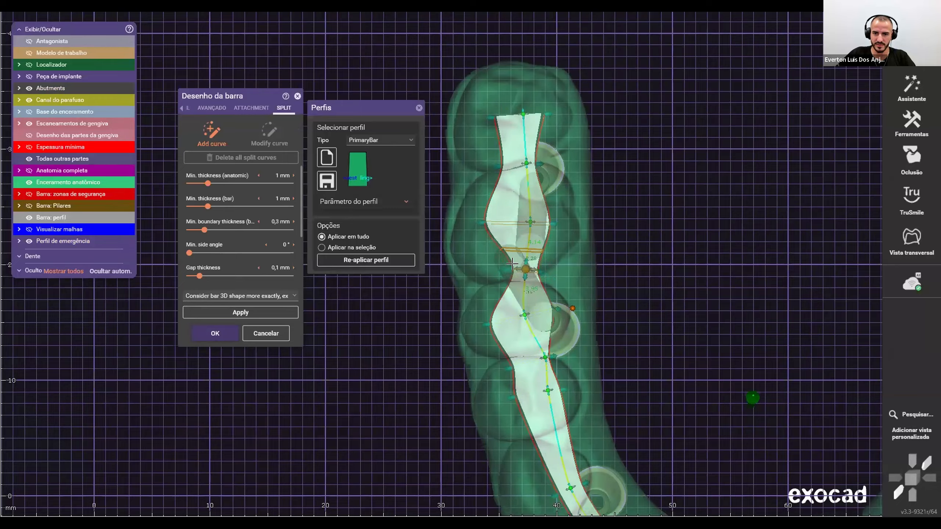
pyautogui.moveTo(512, 263); pyautogui.dragTo(511, 264)
# Step: Delete the control point beside the second implant, recreate it closer to the implant and widen the bar there buccally
pyautogui.click(523, 315)
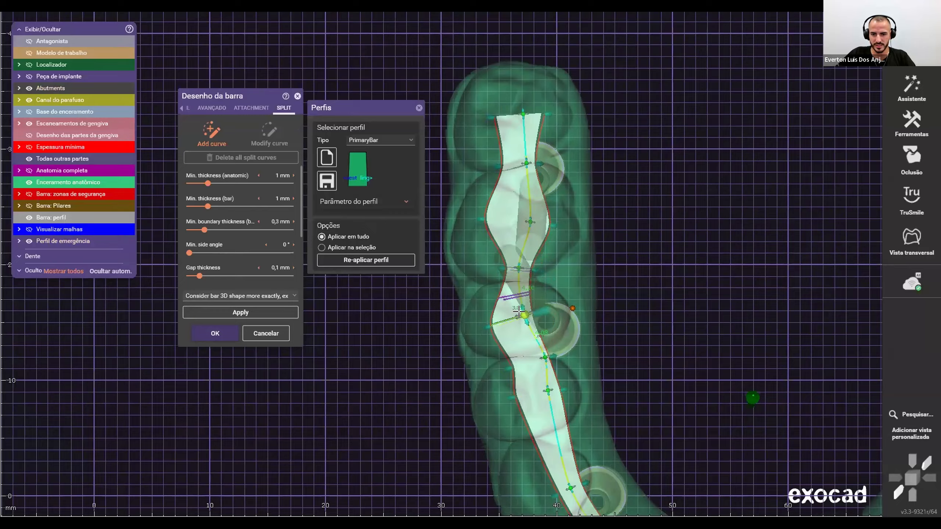
pyautogui.click(551, 312)
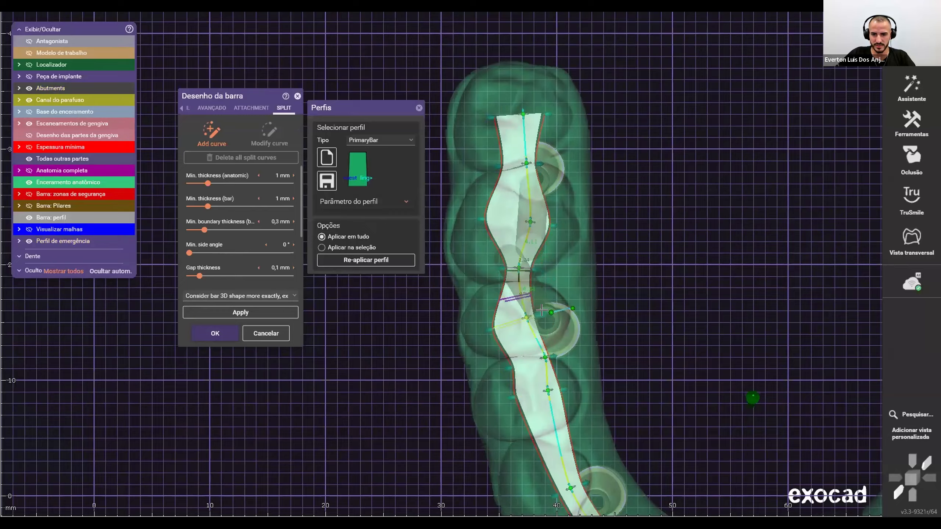
pyautogui.press('Delete')
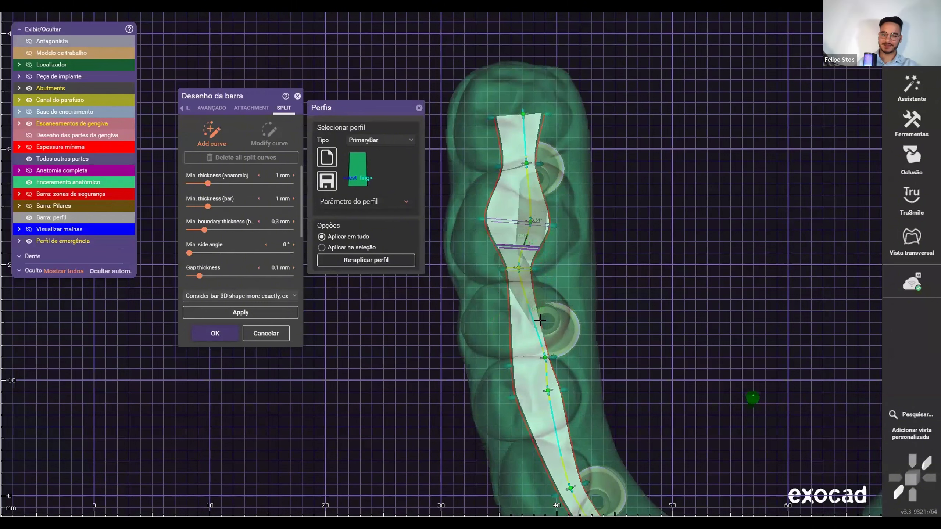
pyautogui.moveTo(544, 304); pyautogui.dragTo(489, 325)
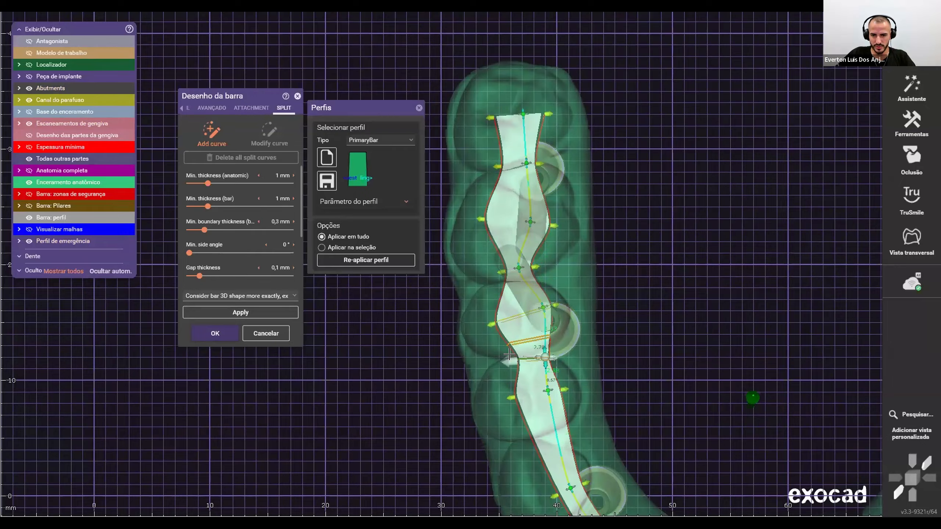
# Step: Start a split curve on the gingival surface, from the distal end of the four-implant side forward along the buccal edge
pyautogui.scroll(-5, 563, 344)
pyautogui.moveTo(563, 345); pyautogui.dragTo(519, 425, button='right')
pyautogui.keyDown('ctrl'); pyautogui.scroll(-3, 564, 318); pyautogui.keyUp('ctrl')
pyautogui.scroll(-1, 564, 318)
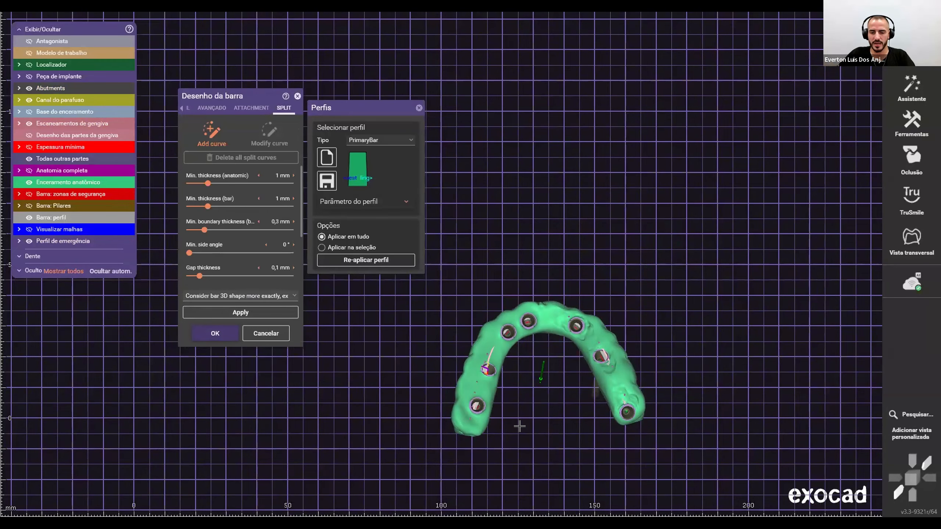
pyautogui.scroll(3, 519, 427)
pyautogui.moveTo(520, 427); pyautogui.dragTo(410, 436, button='right')
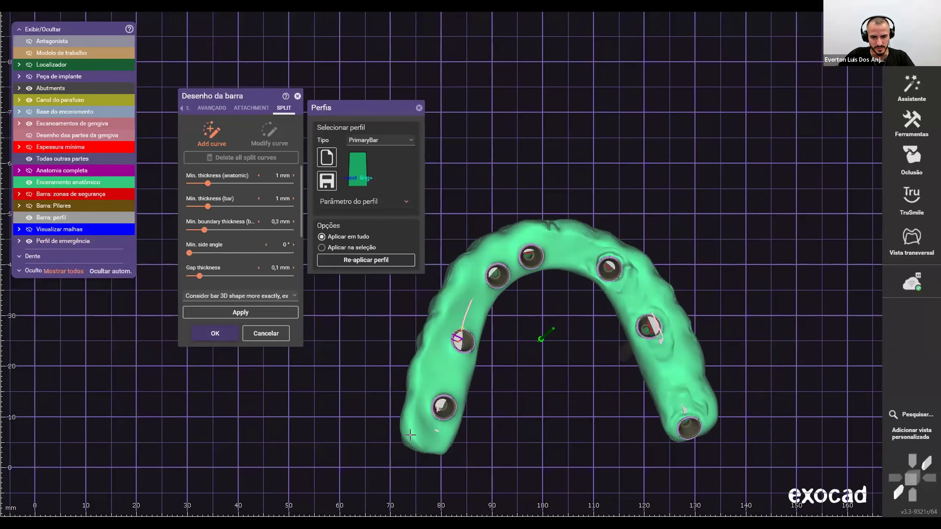
pyautogui.scroll(5, 410, 435)
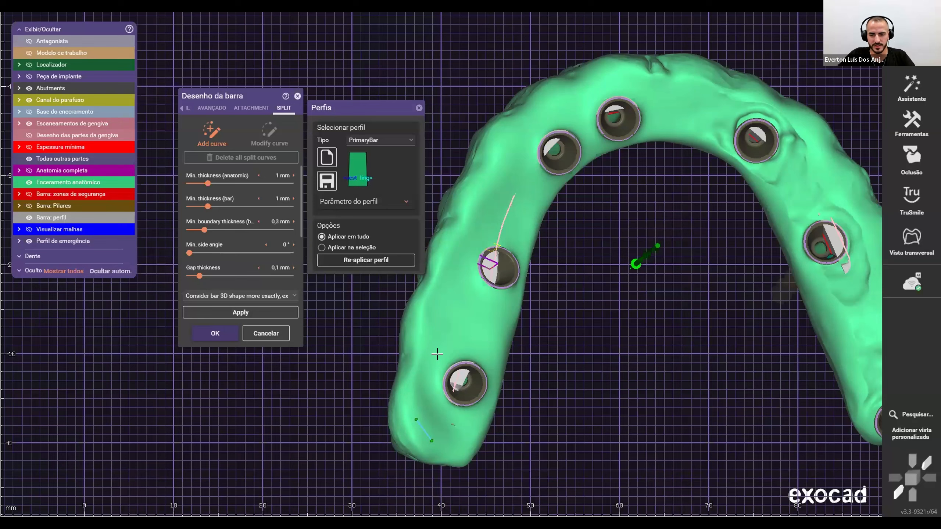
pyautogui.scroll(2, 437, 354)
pyautogui.click(422, 325)
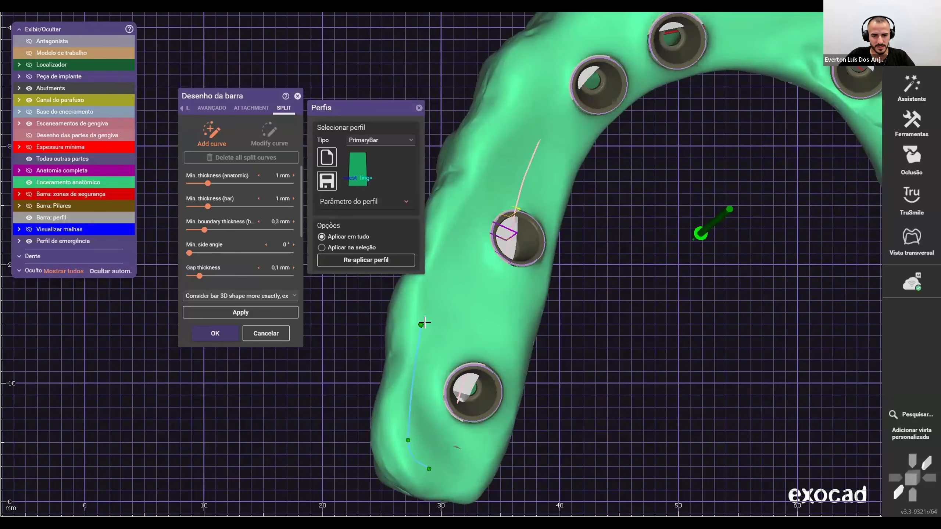
# Step: Continue the split curve along the buccal edge, past the front implants and onto the three-implant side
pyautogui.scroll(-5, 425, 323)
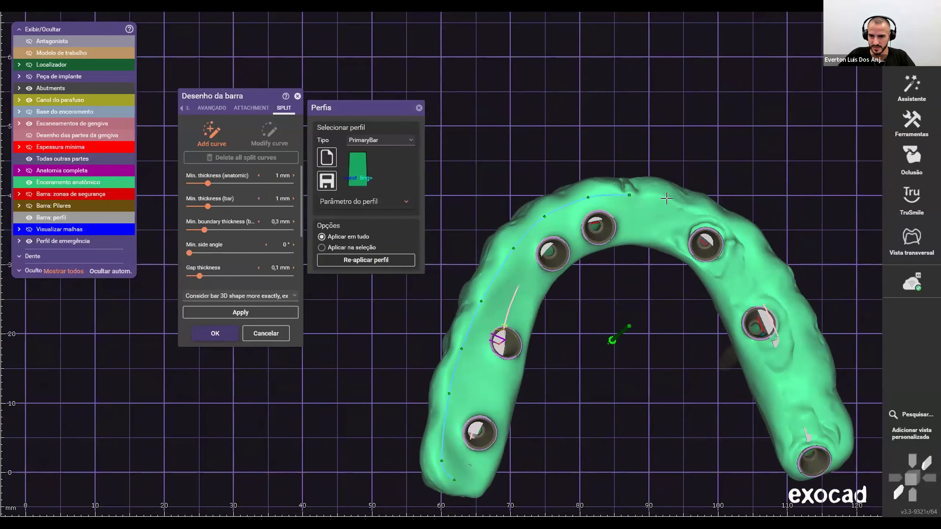
pyautogui.scroll(-5, 696, 210)
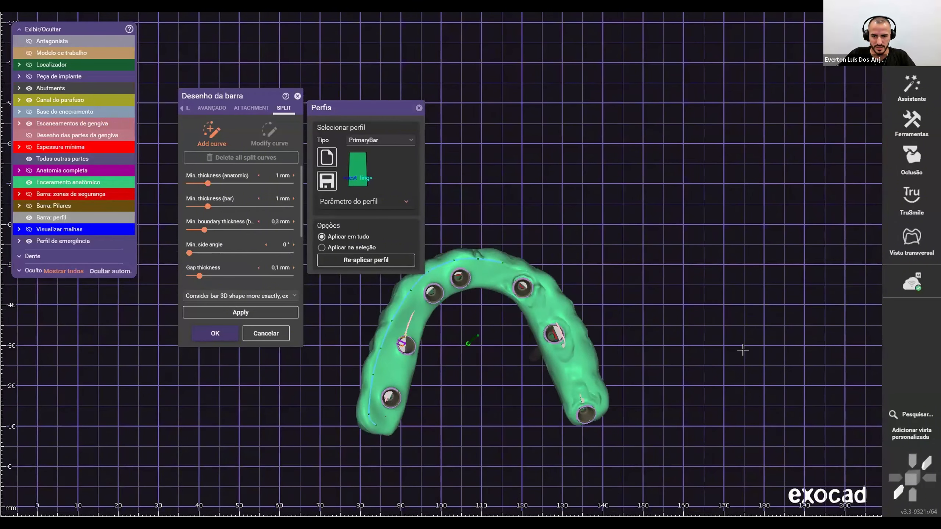
pyautogui.scroll(3, 645, 276)
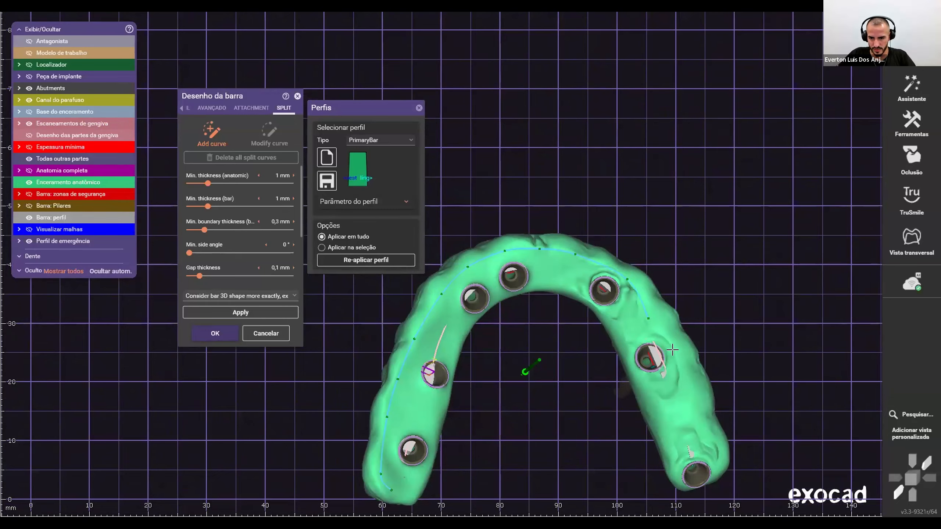
# Step: Continue the split curve around the distal end of the three-implant side and forward along its palatal surface
pyautogui.moveTo(711, 434); pyautogui.dragTo(848, 375, button='right')
pyautogui.moveTo(847, 376); pyautogui.dragTo(850, 368, button='middle')
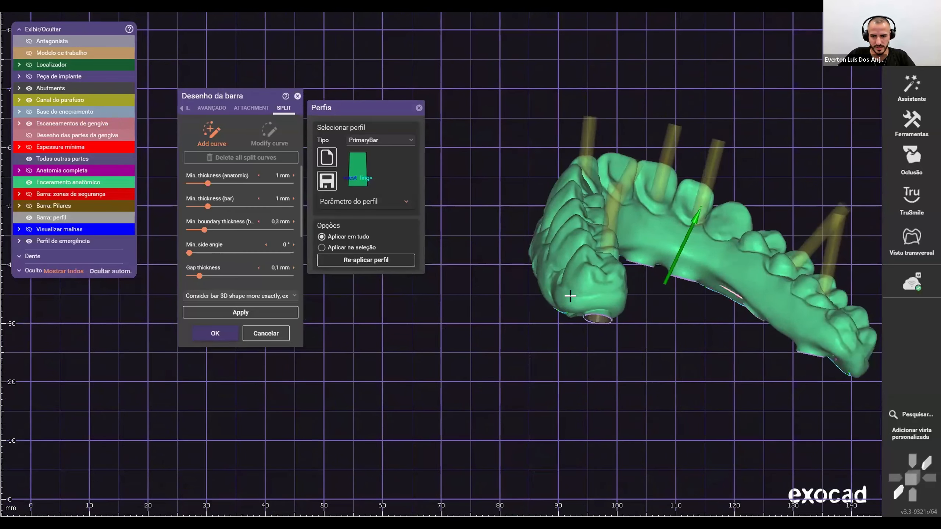
pyautogui.scroll(6, 586, 286)
pyautogui.click(597, 314)
pyautogui.click(660, 310)
pyautogui.moveTo(659, 300); pyautogui.dragTo(604, 316, button='right')
pyautogui.click(560, 311)
pyautogui.click(679, 310)
# Step: Extend the split curve along the front palatal surface to the four-implant side and close it at its distal end
pyautogui.moveTo(679, 310); pyautogui.dragTo(591, 240, button='right')
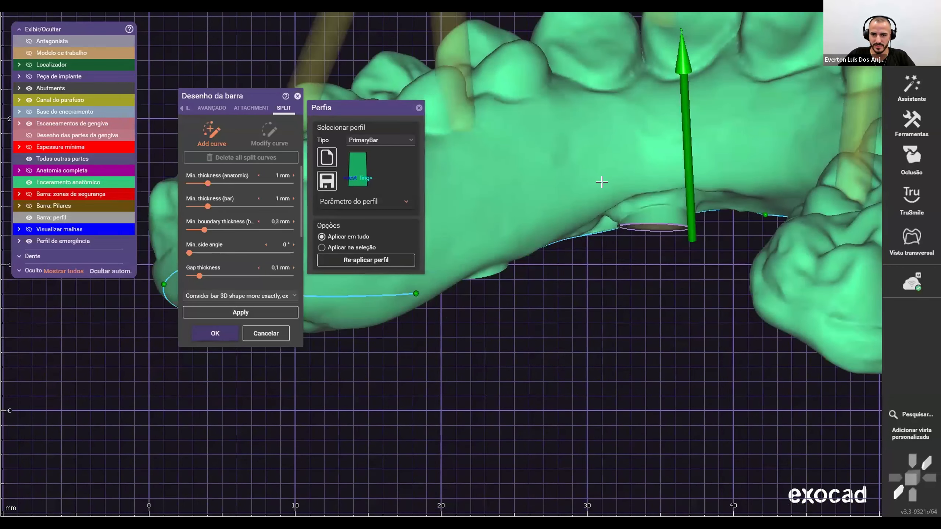
pyautogui.click(601, 184)
pyautogui.click(639, 173)
pyautogui.scroll(-4, 657, 202)
pyautogui.moveTo(556, 406); pyautogui.dragTo(645, 334, button='right')
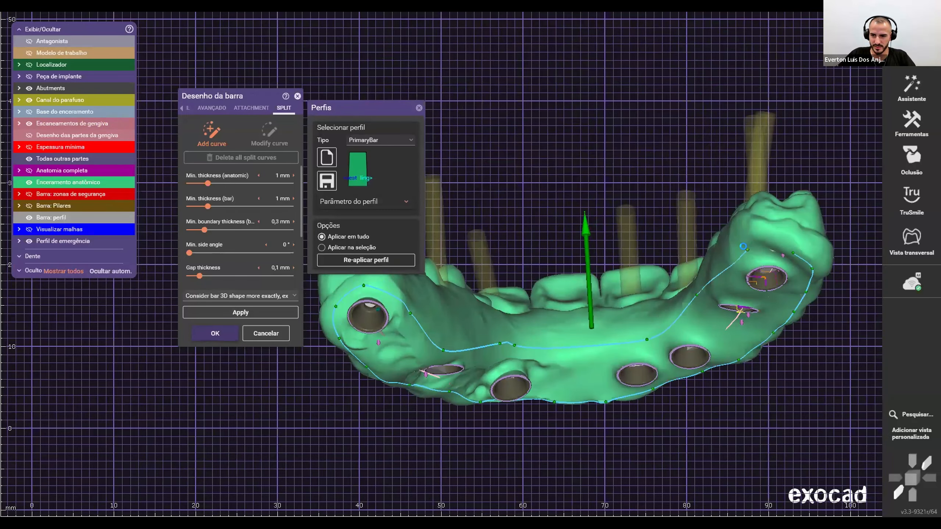
pyautogui.scroll(-5, 727, 293)
# Step: Show the working model temporarily and check the palatal stretch of the split curve against it
pyautogui.press('j')
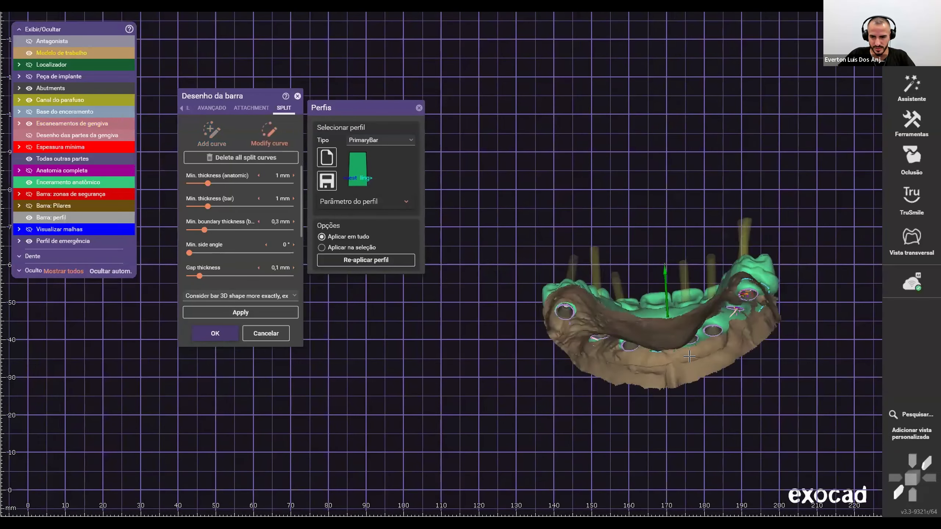
pyautogui.moveTo(697, 263); pyautogui.dragTo(615, 259, button='right')
pyautogui.scroll(3, 630, 313)
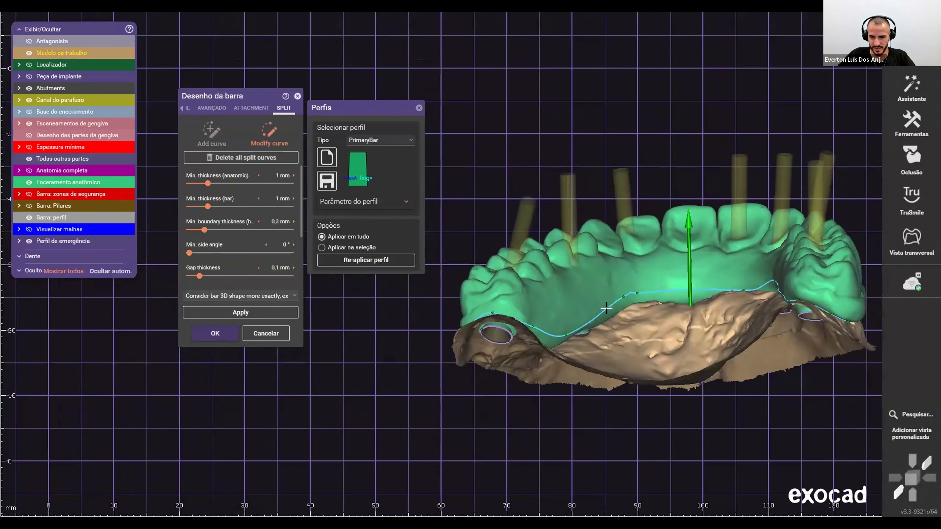
pyautogui.scroll(4, 571, 326)
pyautogui.scroll(3, 571, 325)
pyautogui.scroll(-4, 586, 325)
pyautogui.press('j')
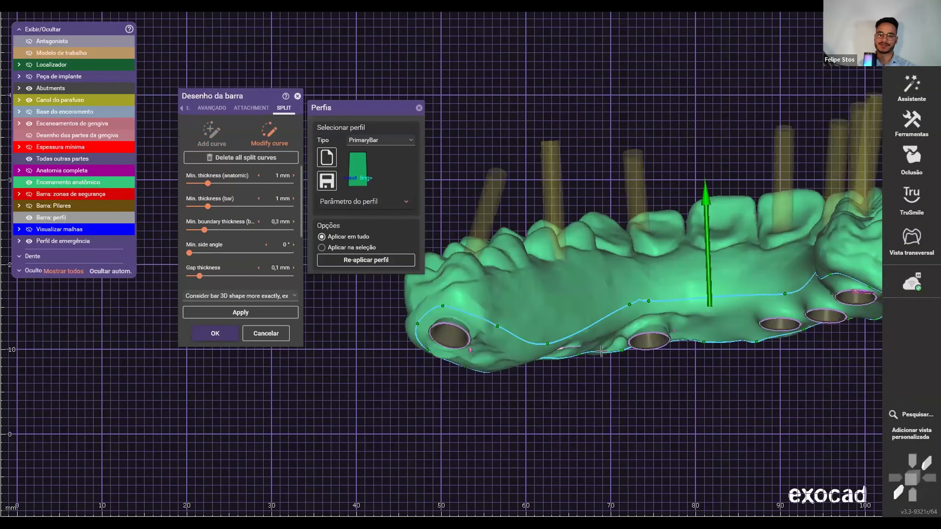
# Step: Examine the split curve around the three-implant side from the gingival surface, toggling the working model to compare their positions
pyautogui.moveTo(593, 374); pyautogui.dragTo(548, 311, button='right')
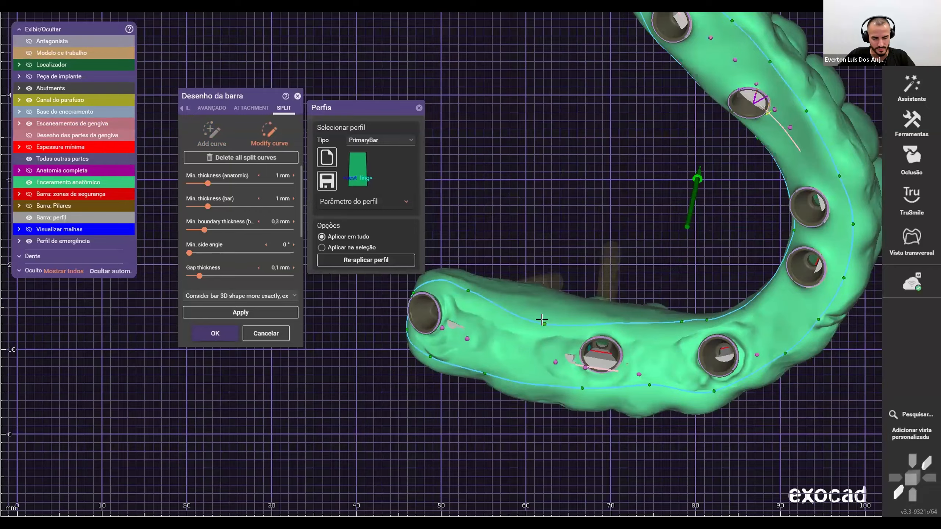
pyautogui.press('j')
pyautogui.press('j')
pyautogui.scroll(3, 514, 315)
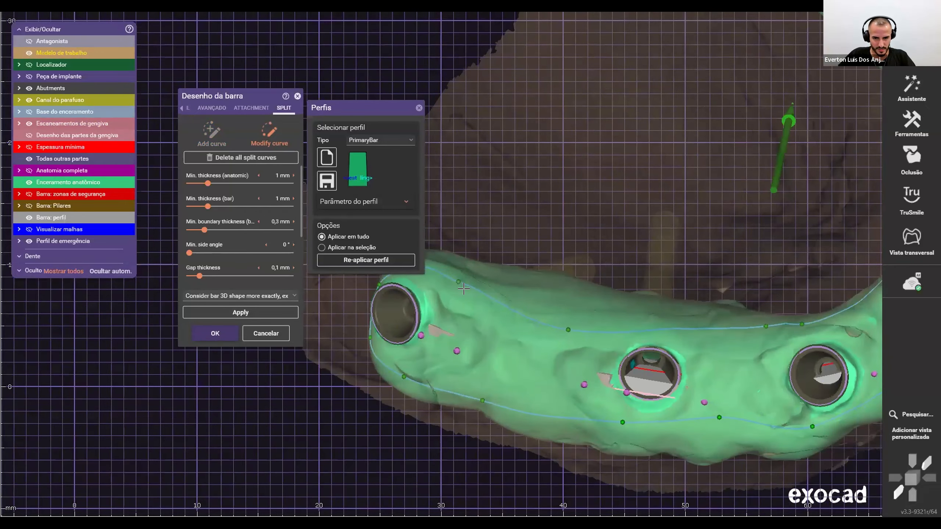
pyautogui.press('j')
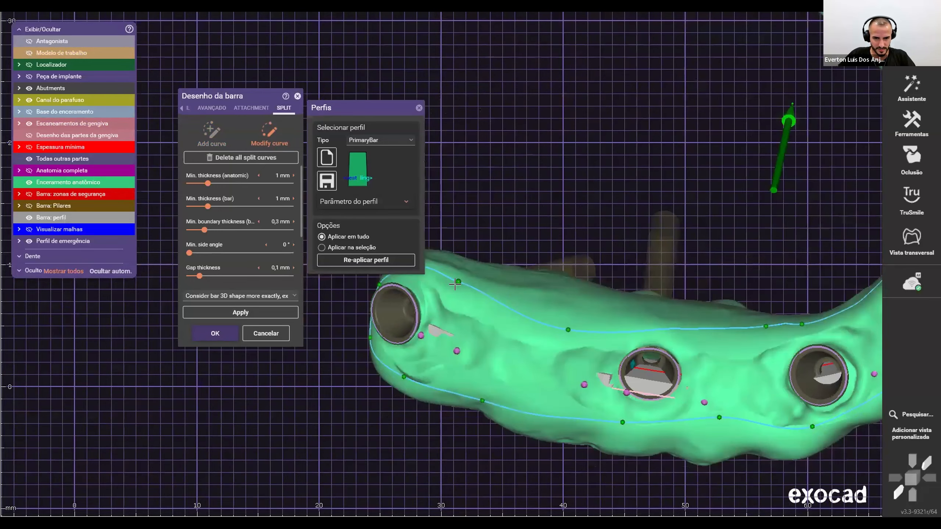
pyautogui.moveTo(424, 297); pyautogui.dragTo(435, 261, button='right')
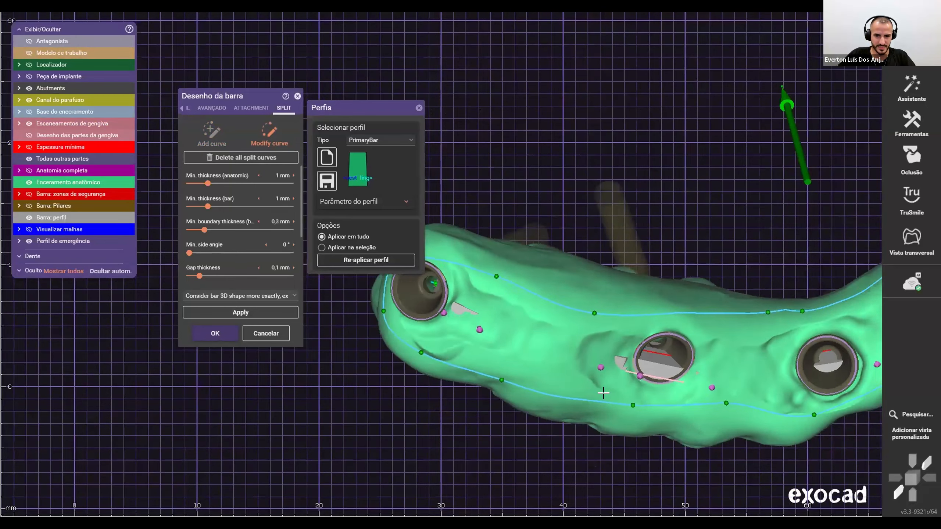
pyautogui.moveTo(435, 262); pyautogui.dragTo(539, 288, button='middle')
pyautogui.scroll(3, 540, 288)
pyautogui.moveTo(540, 288); pyautogui.dragTo(531, 278, button='right')
pyautogui.scroll(-4, 630, 356)
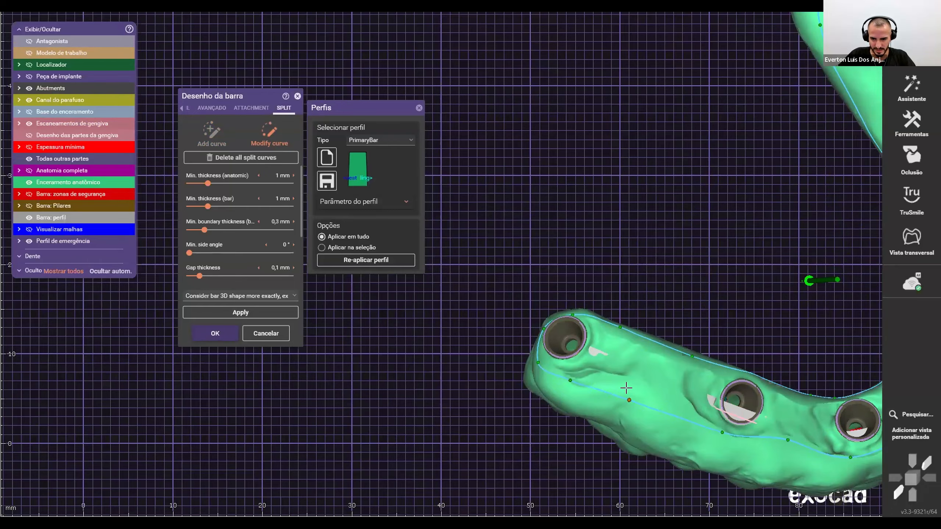
# Step: Pull the split curve's outer control points along the front of the arch slightly inward, closer to the implant openings
pyautogui.scroll(-3, 626, 389)
pyautogui.moveTo(650, 429); pyautogui.dragTo(630, 393, button='right')
pyautogui.scroll(2, 676, 358)
pyautogui.middleClick(676, 358)
pyautogui.moveTo(658, 349); pyautogui.dragTo(544, 309, button='right')
pyautogui.scroll(3, 544, 308)
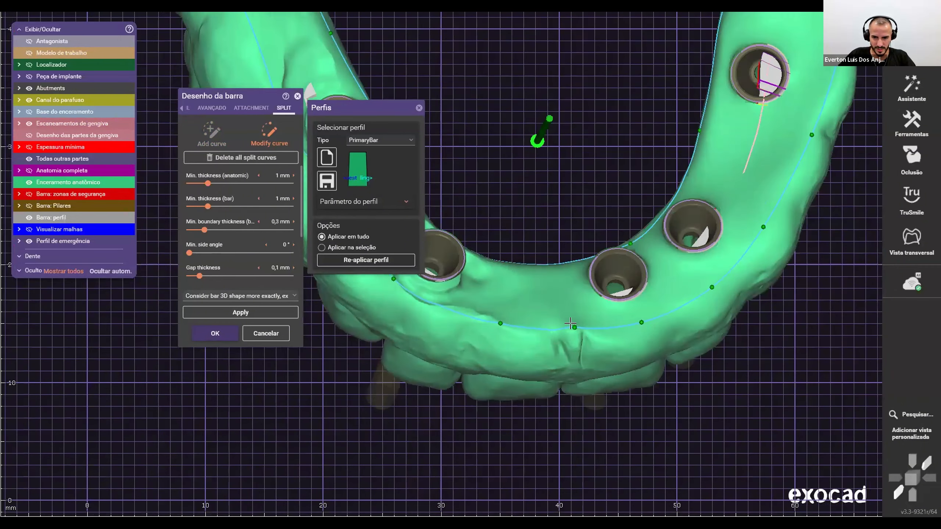
pyautogui.moveTo(492, 318); pyautogui.dragTo(496, 310)
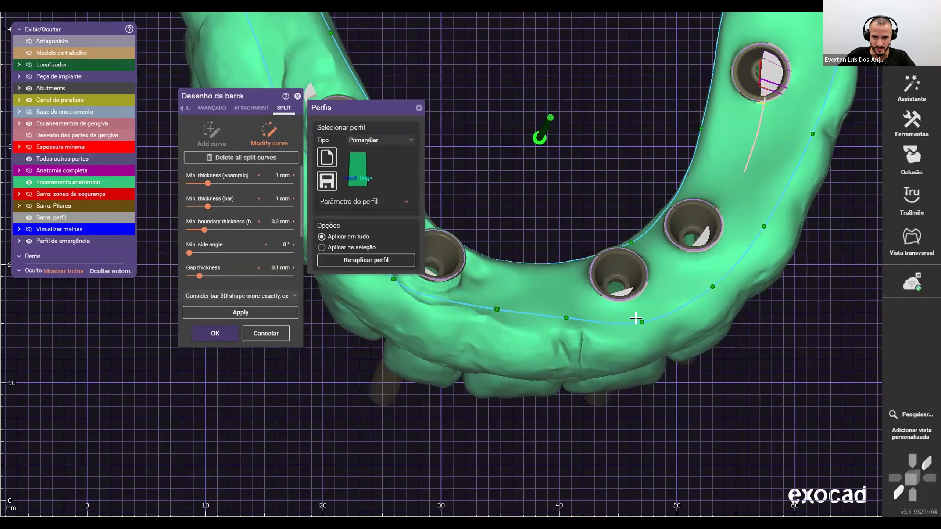
pyautogui.moveTo(641, 310); pyautogui.dragTo(642, 317)
pyautogui.moveTo(710, 287); pyautogui.dragTo(708, 278)
# Step: Move the split curve's outer control points along the posterior side of the arch slightly inward, closer to the implant openings
pyautogui.scroll(-3, 756, 222)
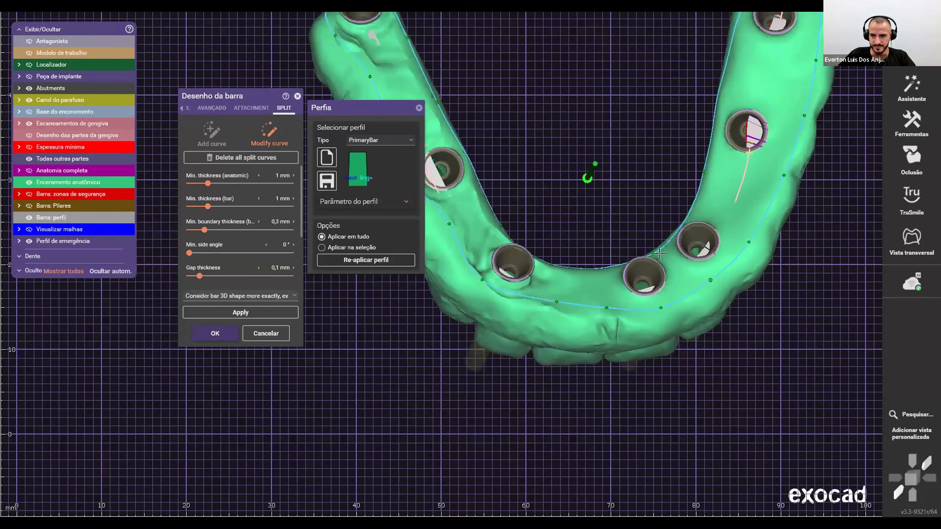
pyautogui.moveTo(770, 208); pyautogui.dragTo(511, 215, button='middle')
pyautogui.moveTo(473, 226); pyautogui.dragTo(470, 222)
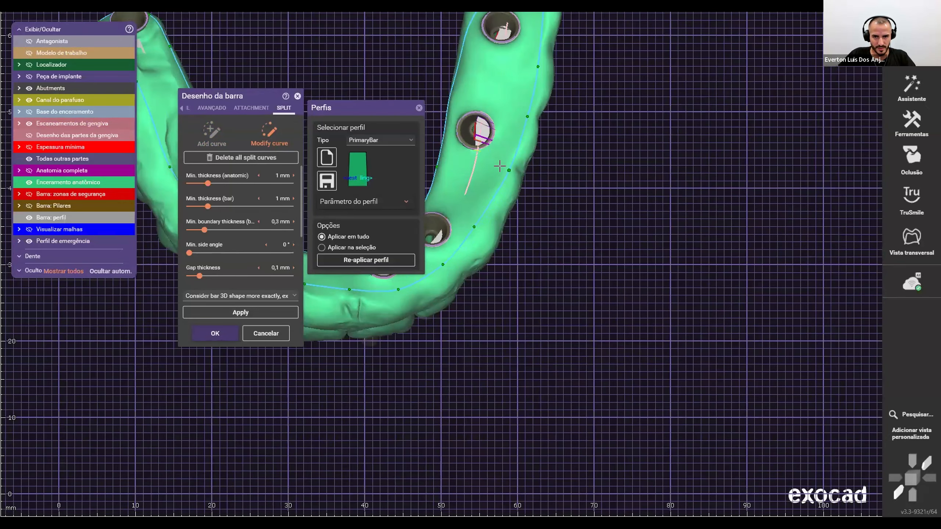
pyautogui.moveTo(502, 166); pyautogui.dragTo(496, 161)
pyautogui.moveTo(523, 113); pyautogui.dragTo(516, 108)
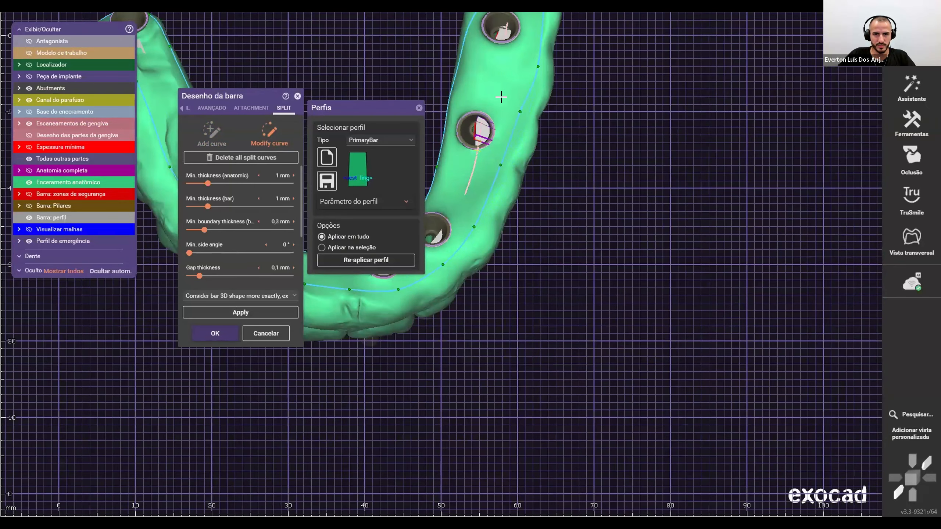
# Step: From the occlusal view, reposition the bar profile's end point and its posterior control points along one side of the arch
pyautogui.scroll(-5, 501, 91)
pyautogui.scroll(-3, 580, 176)
pyautogui.moveTo(501, 113); pyautogui.dragTo(524, 239, button='right')
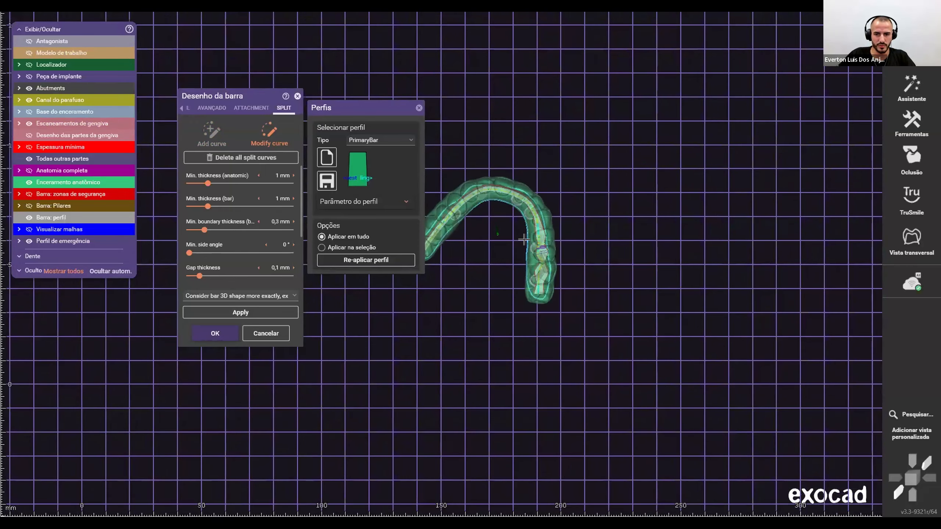
pyautogui.scroll(10, 524, 240)
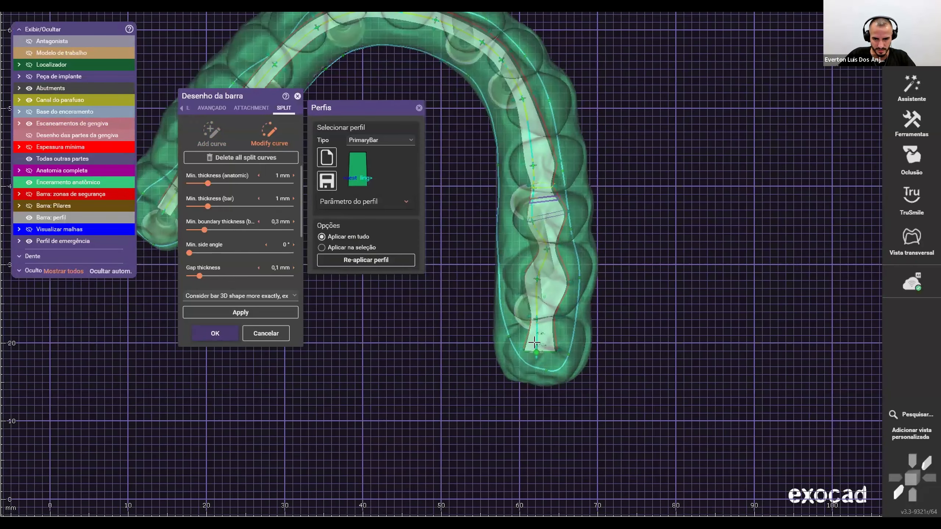
pyautogui.moveTo(534, 343); pyautogui.dragTo(536, 335)
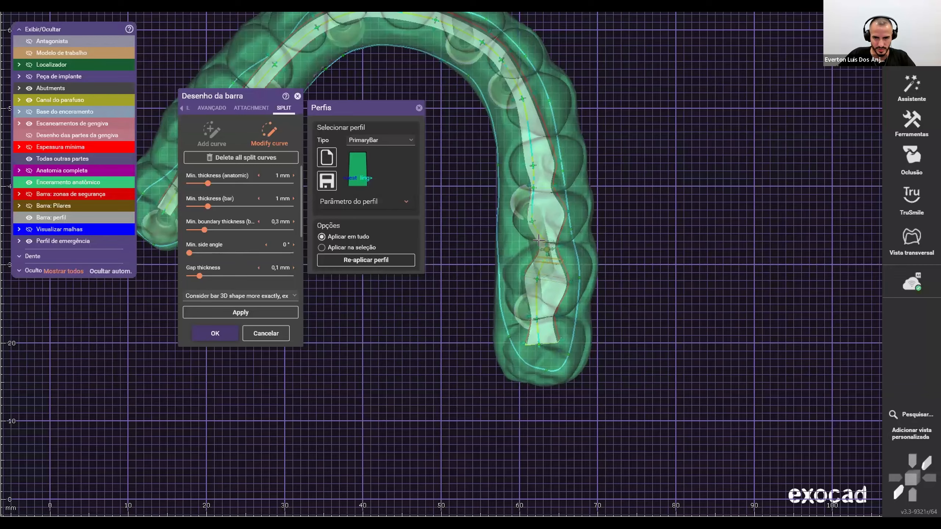
pyautogui.moveTo(539, 240); pyautogui.dragTo(537, 236)
pyautogui.moveTo(532, 163); pyautogui.dragTo(529, 184)
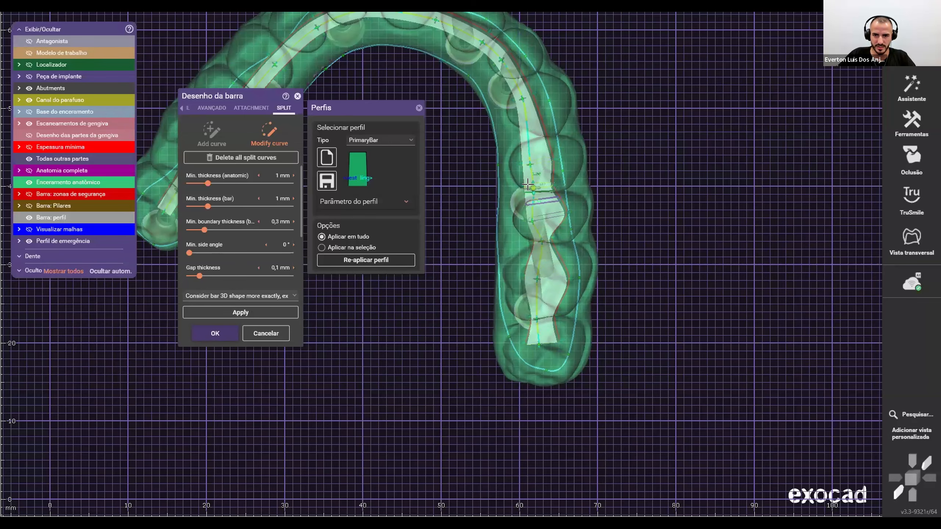
# Step: Shift the bar profile's control points from the front teeth around the canine curve so the bar follows the arch
pyautogui.scroll(-4, 530, 170)
pyautogui.moveTo(513, 163); pyautogui.dragTo(607, 285, button='middle')
pyautogui.scroll(5, 569, 175)
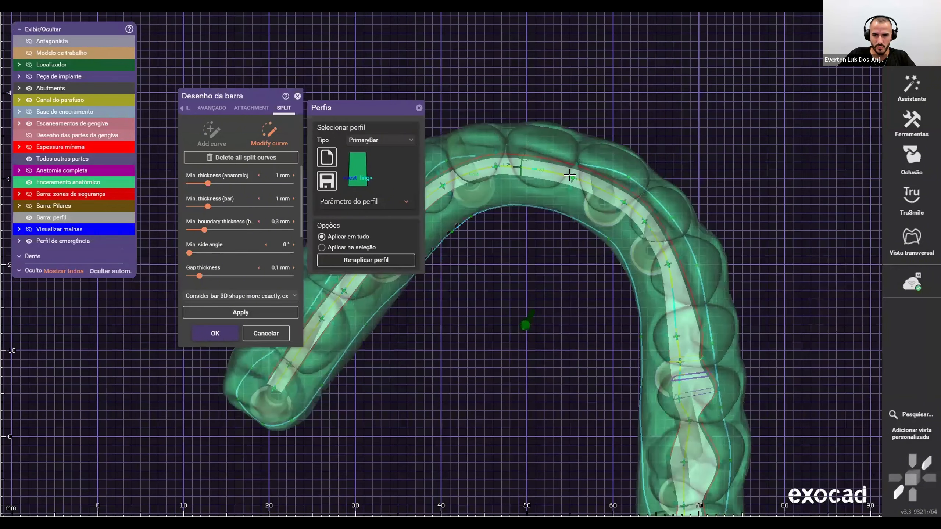
pyautogui.moveTo(572, 178); pyautogui.dragTo(572, 184)
pyautogui.moveTo(624, 202)
pyautogui.mouseDown()
pyautogui.moveTo(669, 257)
pyautogui.moveTo(678, 304)
pyautogui.mouseUp()
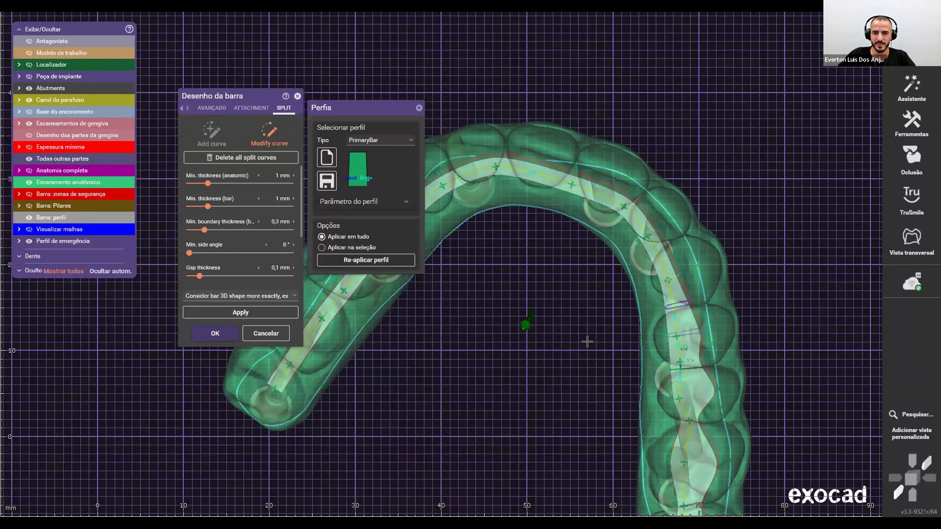
# Step: Align the bar profile's control points from the front teeth to the opposite posterior end with the centre of the wax-up
pyautogui.moveTo(587, 342); pyautogui.dragTo(660, 404, button='middle')
pyautogui.moveTo(568, 229); pyautogui.dragTo(572, 241)
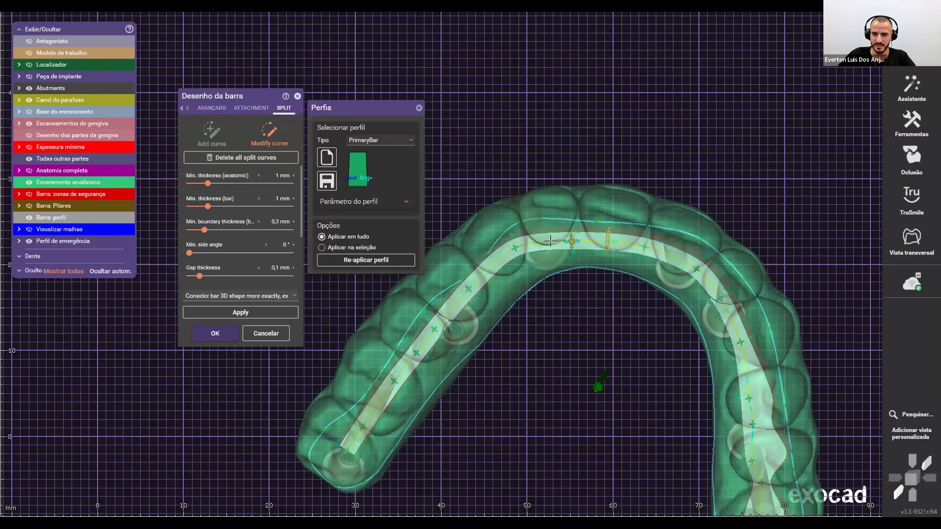
pyautogui.moveTo(514, 248); pyautogui.dragTo(525, 251)
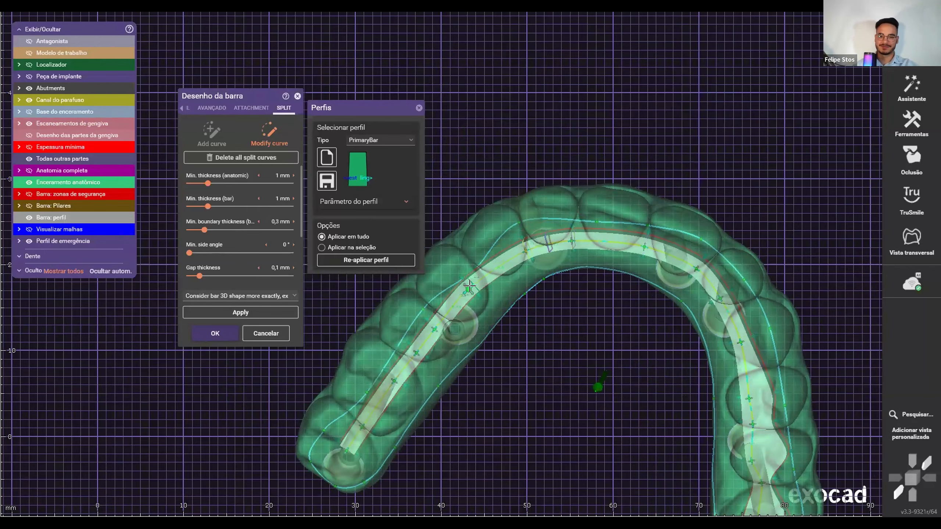
pyautogui.moveTo(469, 286); pyautogui.dragTo(420, 351)
pyautogui.moveTo(394, 381); pyautogui.dragTo(399, 383)
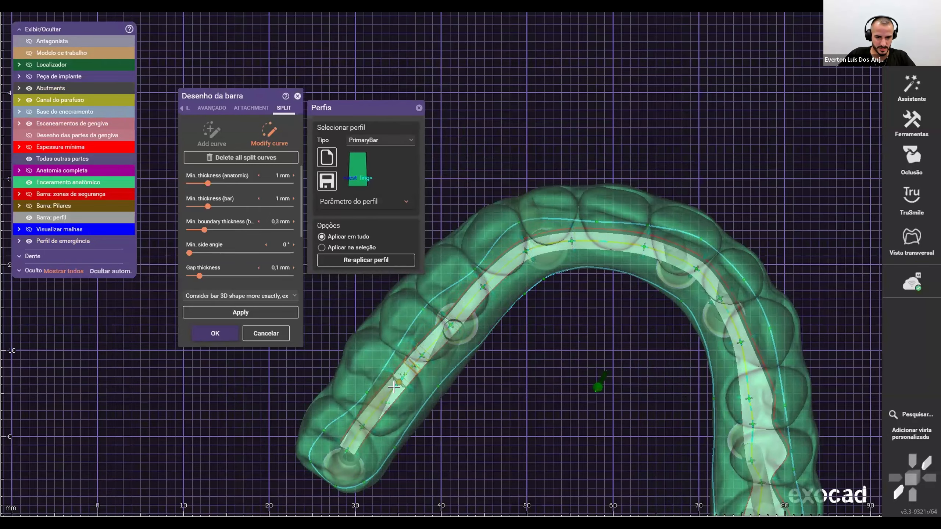
pyautogui.moveTo(479, 375); pyautogui.dragTo(528, 297, button='middle')
pyautogui.moveTo(396, 372); pyautogui.dragTo(392, 376)
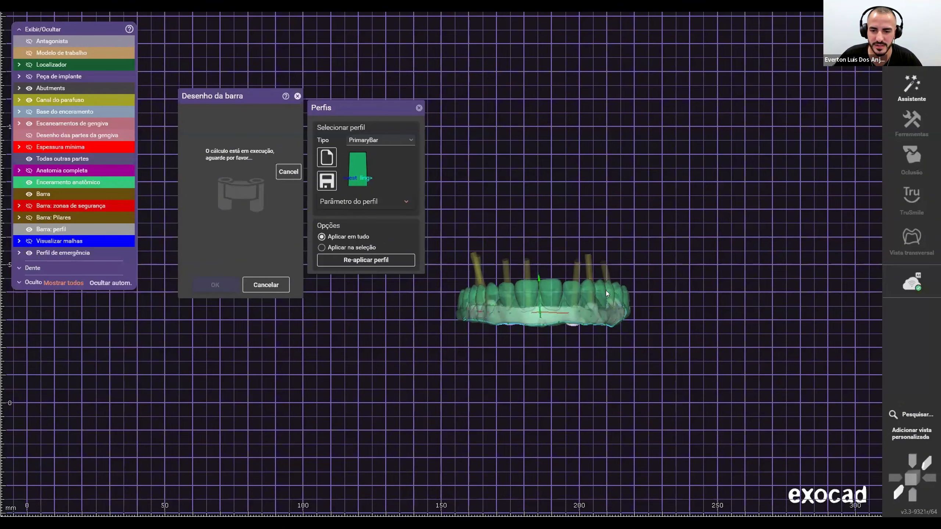
# Step: Hide the anatomic wax-up to inspect the generated split bar from several sides, and accept the bar design
pyautogui.scroll(-5, 472, 264)
pyautogui.moveTo(476, 302); pyautogui.dragTo(557, 309, button='middle')
pyautogui.scroll(5, 557, 310)
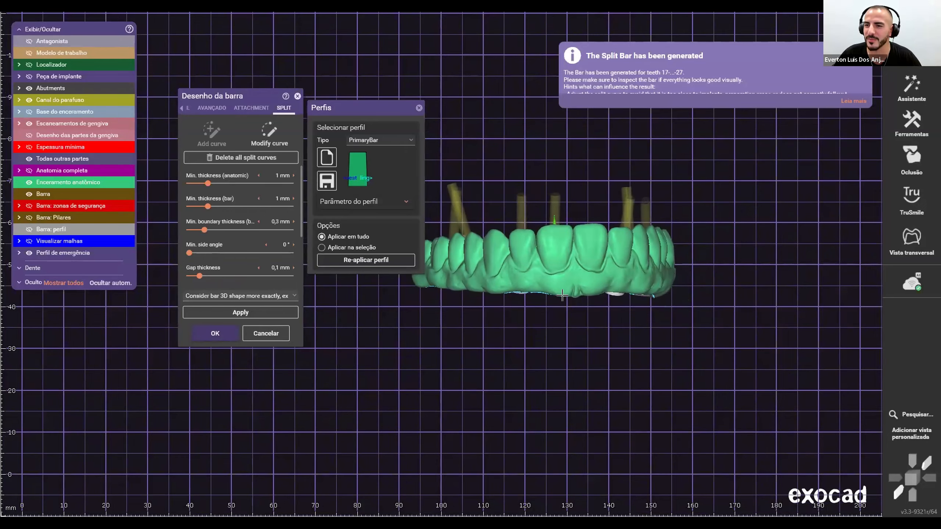
pyautogui.moveTo(565, 303); pyautogui.dragTo(573, 303, button='right')
pyautogui.scroll(4, 571, 303)
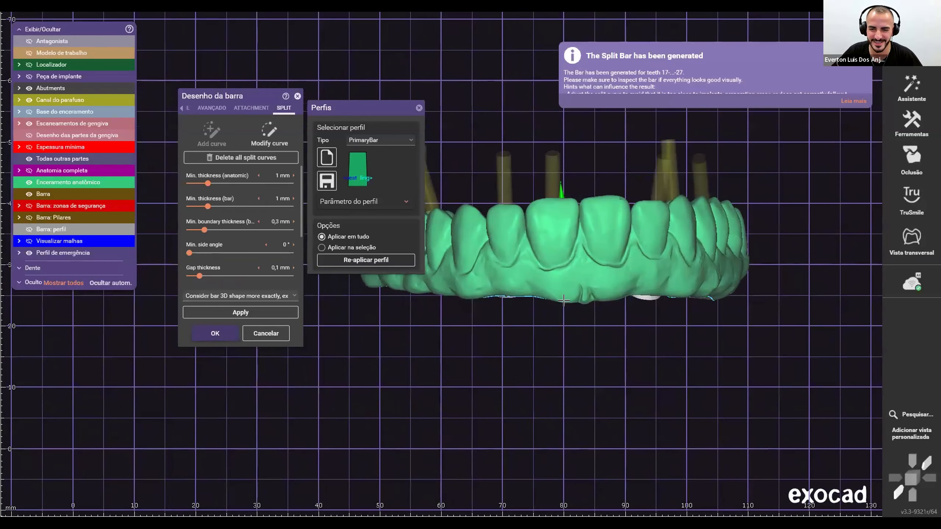
pyautogui.scroll(-4, 564, 293)
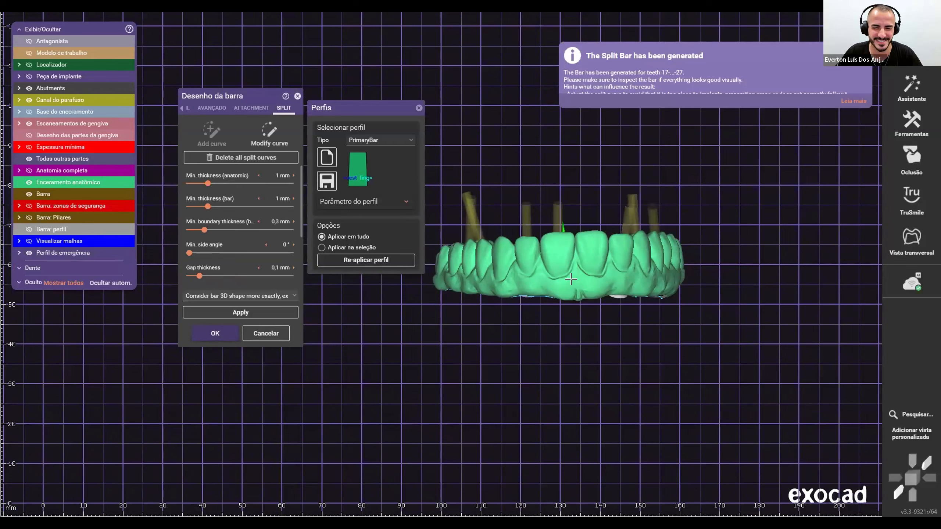
pyautogui.keyDown('ctrl'); pyautogui.click(571, 280); pyautogui.keyUp('ctrl')
pyautogui.moveTo(554, 280); pyautogui.dragTo(567, 345, button='right')
pyautogui.scroll(4, 582, 352)
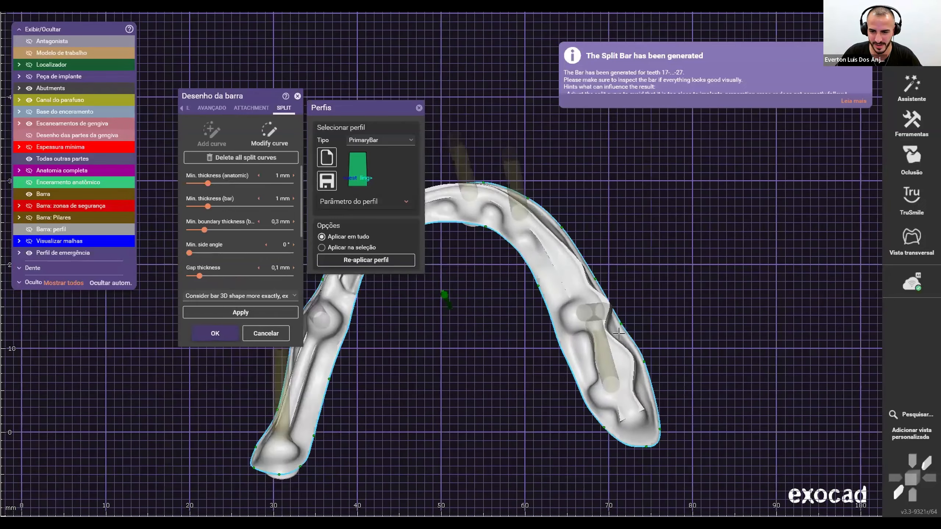
pyautogui.moveTo(626, 365); pyautogui.dragTo(528, 272, button='right')
pyautogui.scroll(4, 509, 321)
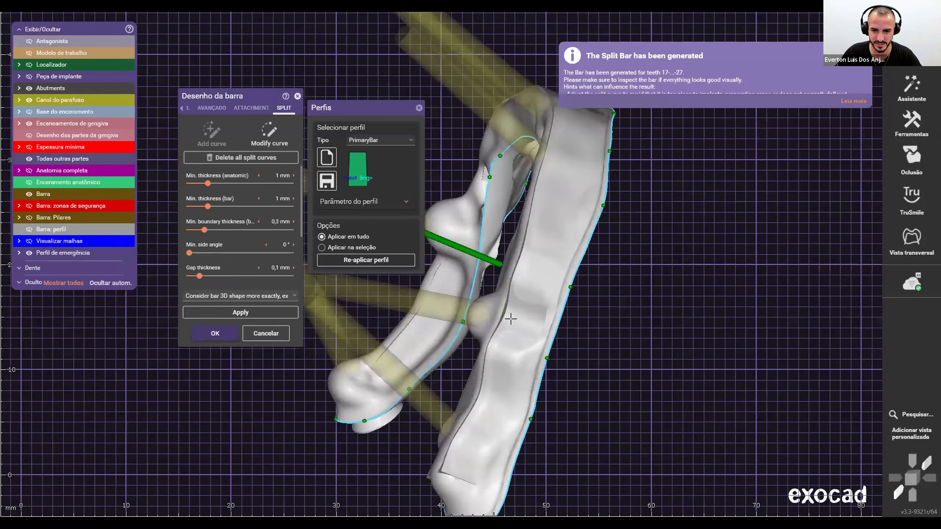
pyautogui.scroll(-3, 510, 319)
pyautogui.moveTo(509, 319); pyautogui.dragTo(496, 343, button='right')
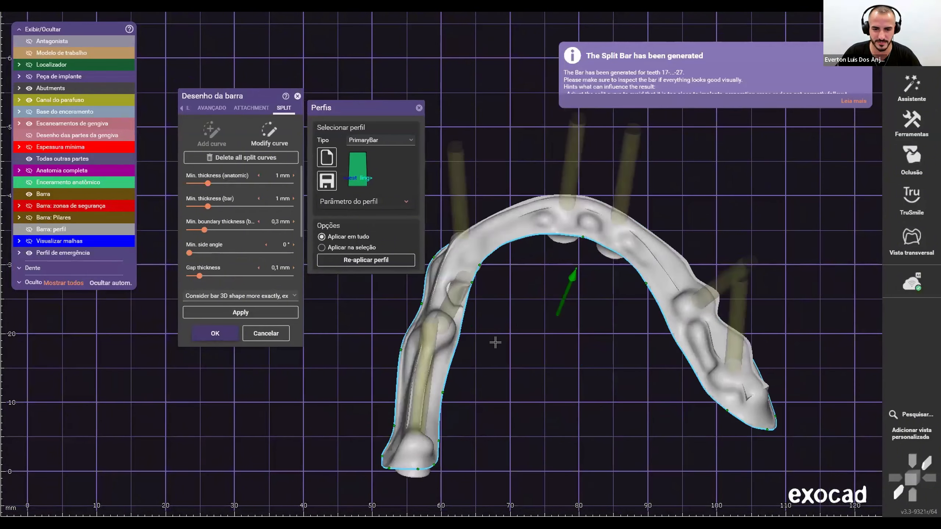
pyautogui.click(221, 334)
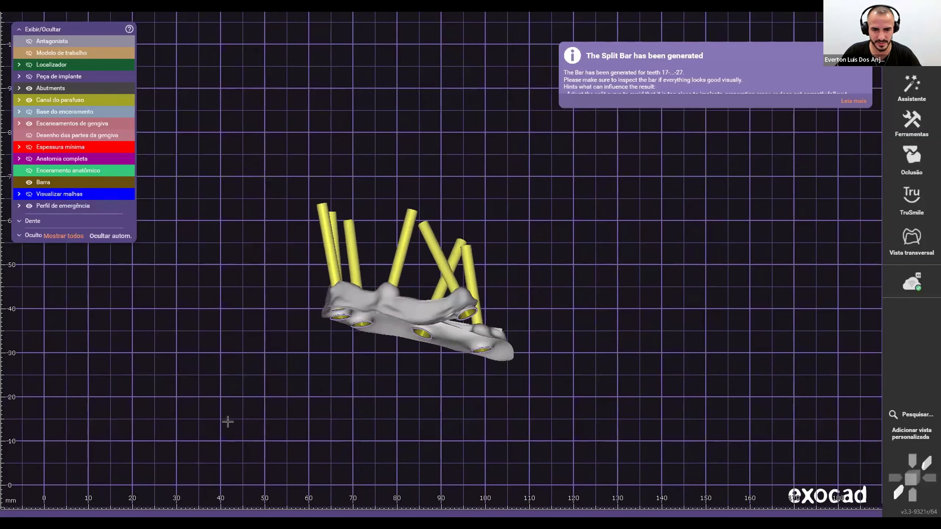
# Step: Open the freeform bar modelling tool (Modelar barra) and smooth the crease on the bar's front surface
pyautogui.rightClick(466, 235)
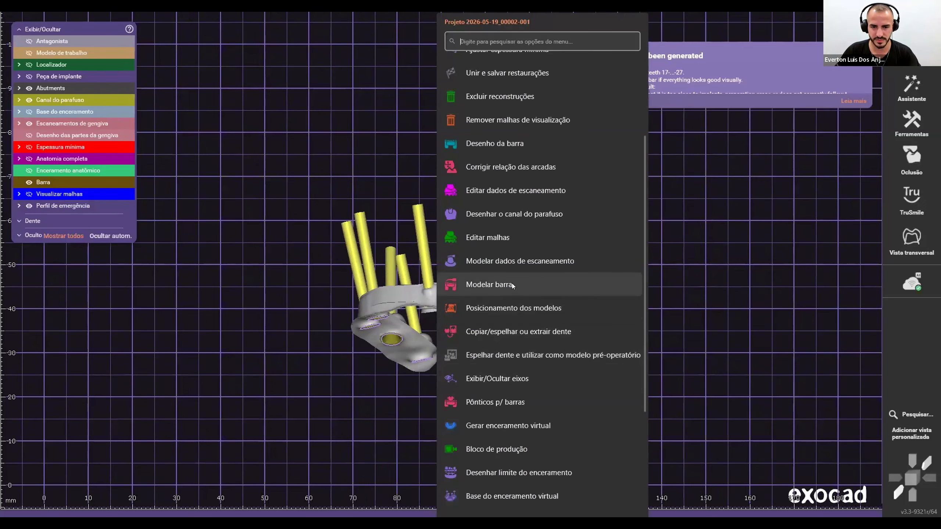
pyautogui.click(512, 285)
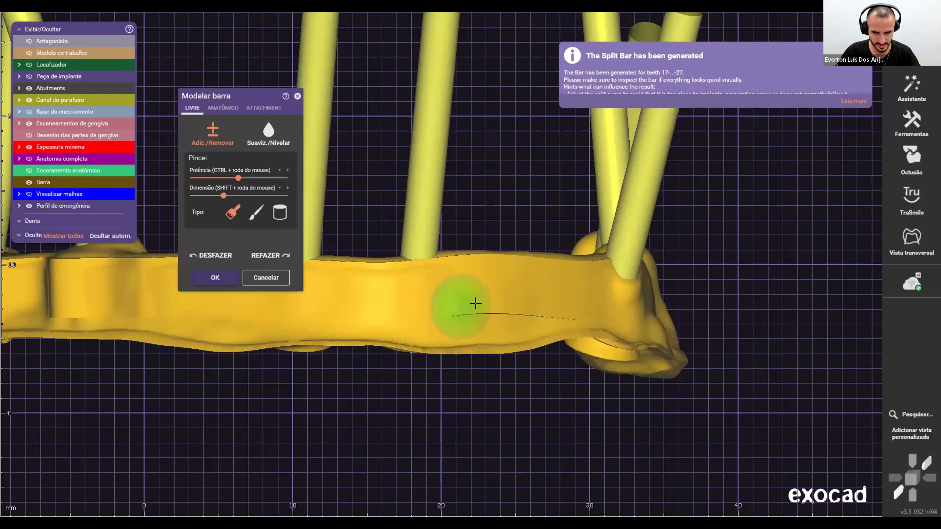
pyautogui.moveTo(487, 300)
pyautogui.keyDown('ctrl'); pyautogui.mouseDown()
pyautogui.moveTo(570, 296)
pyautogui.moveTo(437, 298)
pyautogui.moveTo(540, 296)
pyautogui.mouseUp(); pyautogui.keyUp('ctrl')
pyautogui.scroll(-2, 549, 296)
pyautogui.moveTo(550, 296); pyautogui.dragTo(479, 363, button='right')
pyautogui.scroll(-4, 539, 301)
pyautogui.scroll(-4, 540, 300)
pyautogui.moveTo(630, 193); pyautogui.dragTo(577, 252, button='middle')
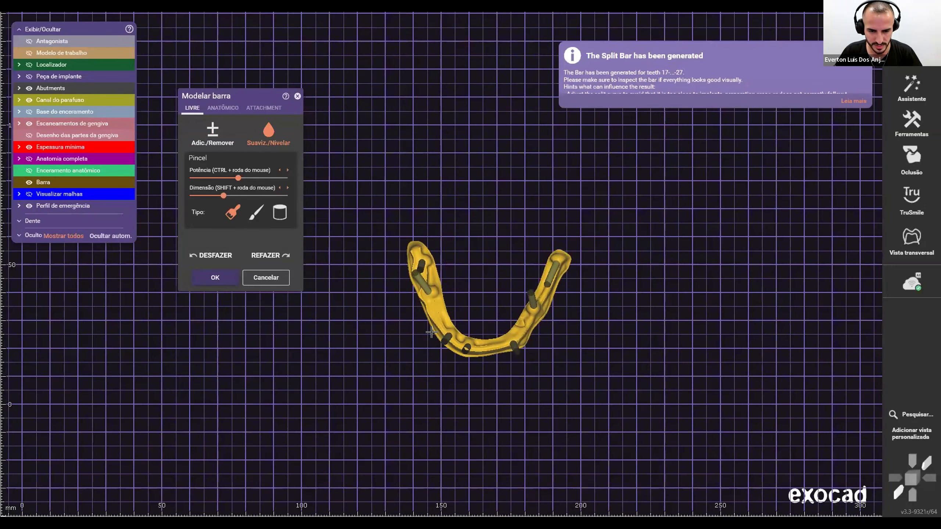
# Step: Smooth the sharp ridge and the hollow on the bar's outer side beside the posterior screw channels
pyautogui.scroll(5, 431, 289)
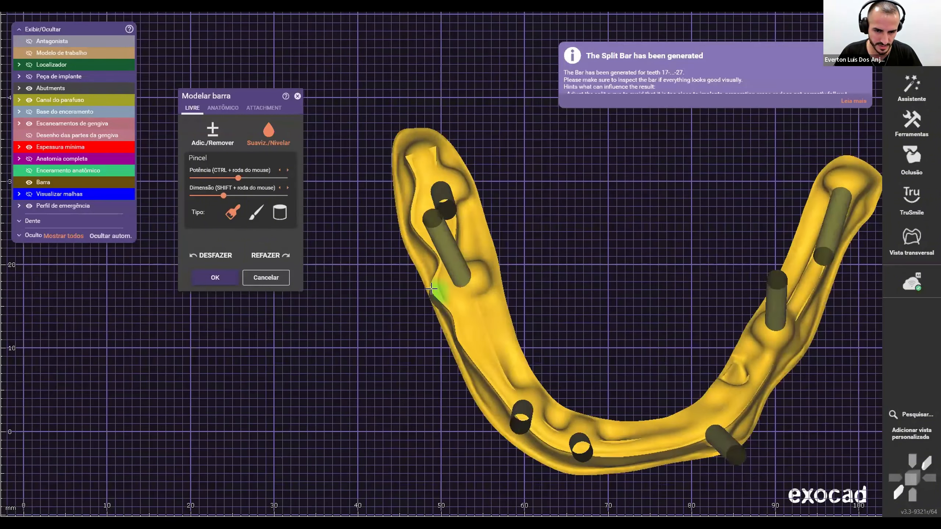
pyautogui.scroll(6, 431, 288)
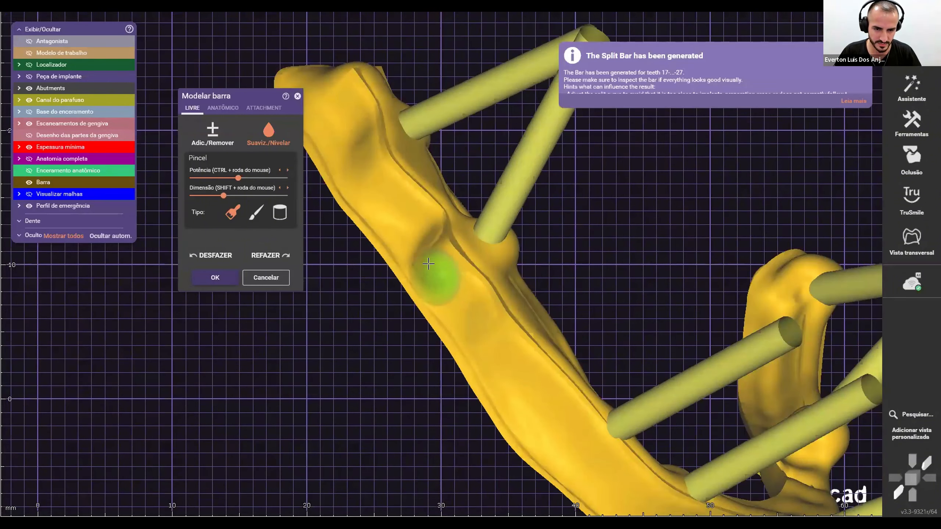
pyautogui.moveTo(428, 264)
pyautogui.mouseDown()
pyautogui.moveTo(456, 275)
pyautogui.moveTo(448, 246)
pyautogui.moveTo(469, 271)
pyautogui.moveTo(385, 162)
pyautogui.moveTo(358, 107)
pyautogui.moveTo(330, 122)
pyautogui.moveTo(460, 237)
pyautogui.mouseUp()
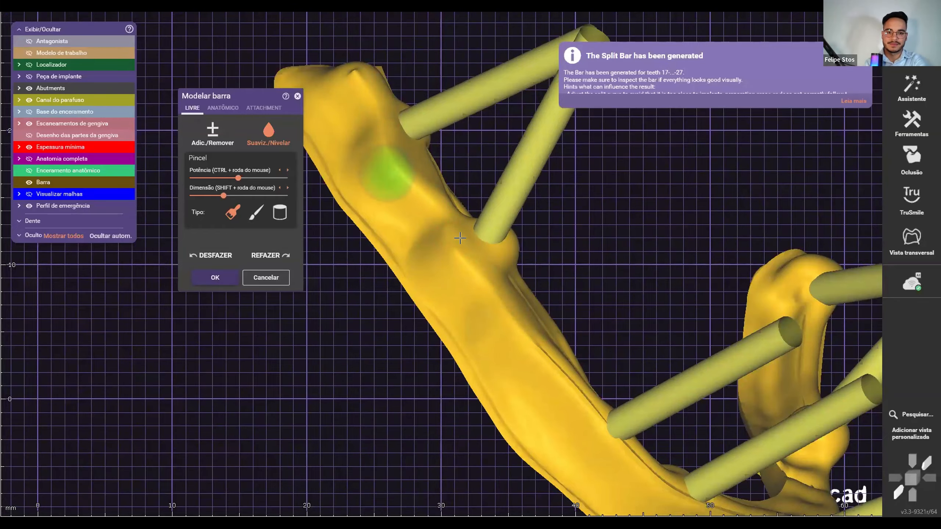
pyautogui.scroll(-6, 460, 238)
pyautogui.moveTo(460, 237); pyautogui.dragTo(427, 247, button='right')
pyautogui.scroll(7, 432, 256)
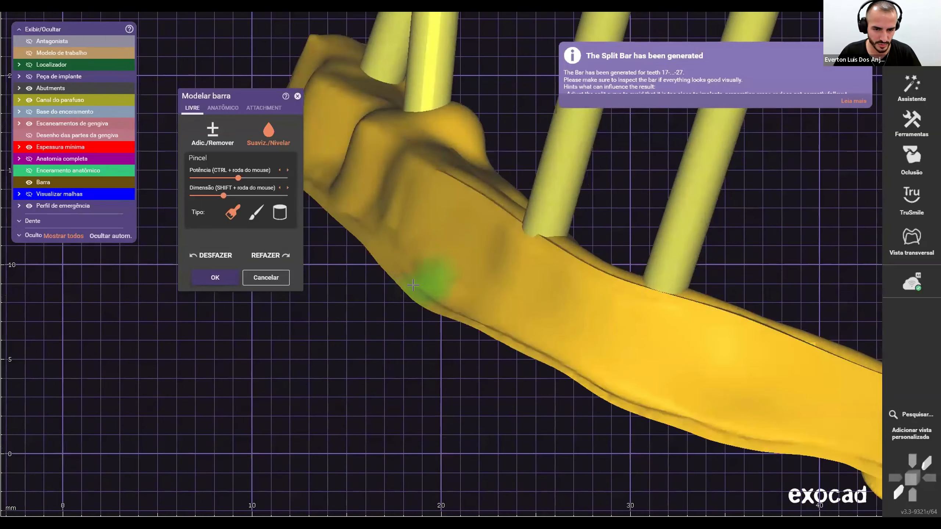
pyautogui.moveTo(413, 285); pyautogui.dragTo(425, 295)
# Step: Smooth the groove on the bar's outer surface beside the screw channel where the arch bends
pyautogui.scroll(-4, 426, 394)
pyautogui.moveTo(423, 404)
pyautogui.mouseDown(button='right')
pyautogui.moveTo(520, 375)
pyautogui.moveTo(523, 328)
pyautogui.mouseUp(button='right')
pyautogui.scroll(-4, 522, 376)
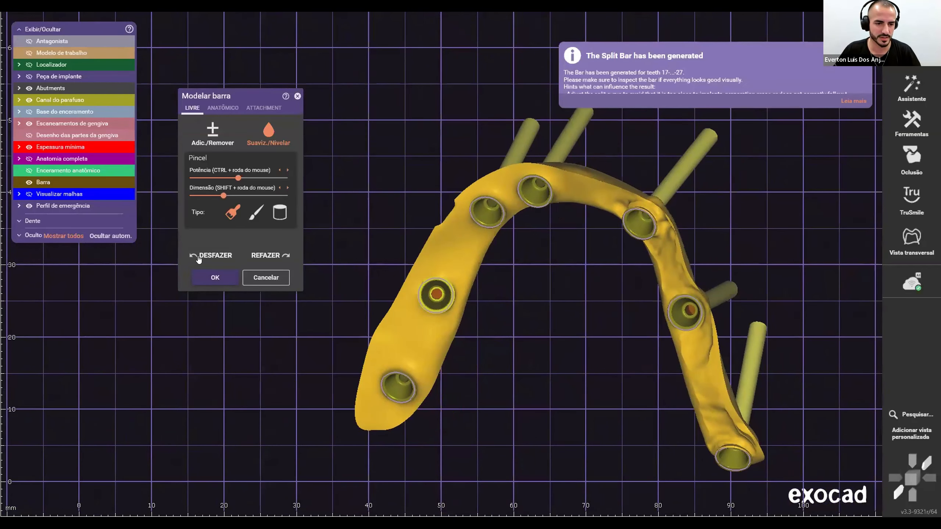
pyautogui.moveTo(452, 271); pyautogui.dragTo(451, 273, button='right')
pyautogui.scroll(4, 449, 275)
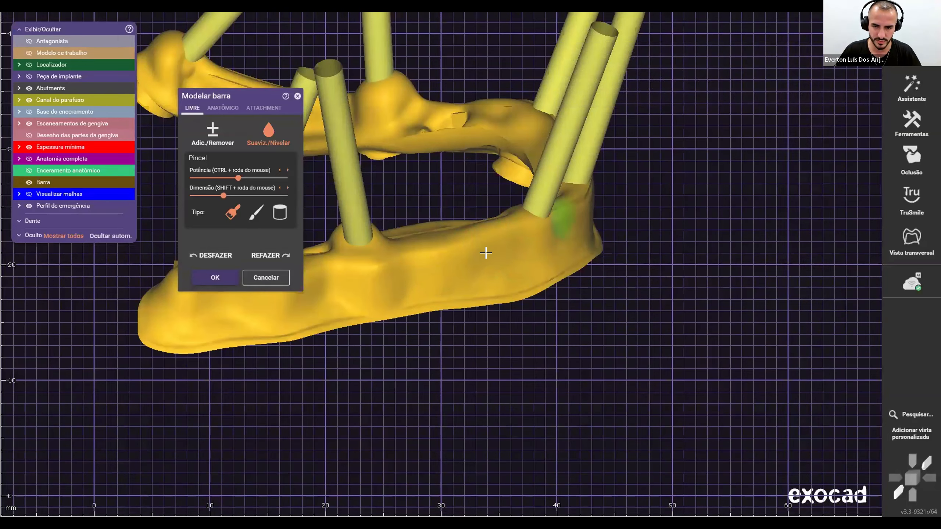
pyautogui.moveTo(533, 224); pyautogui.dragTo(407, 284, button='right')
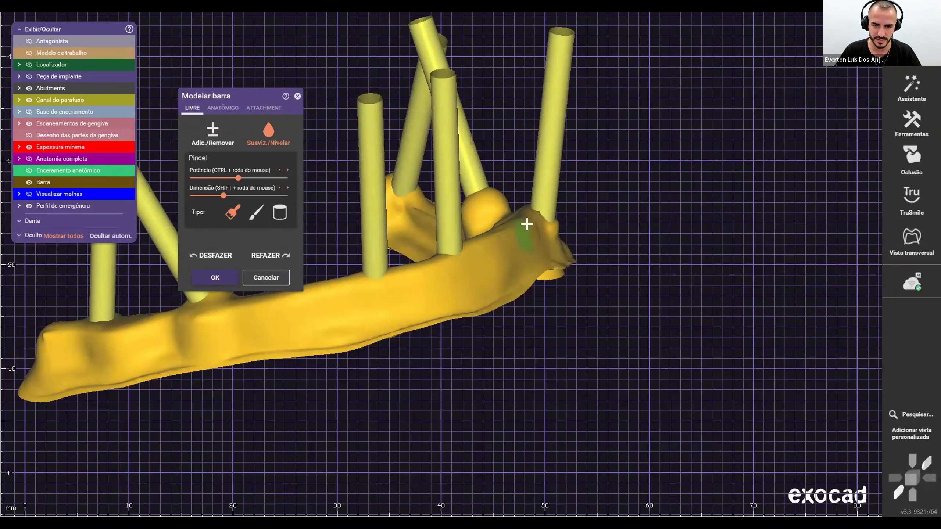
pyautogui.moveTo(521, 235)
pyautogui.mouseDown(button='right')
pyautogui.moveTo(567, 231)
pyautogui.moveTo(479, 273)
pyautogui.mouseUp(button='right')
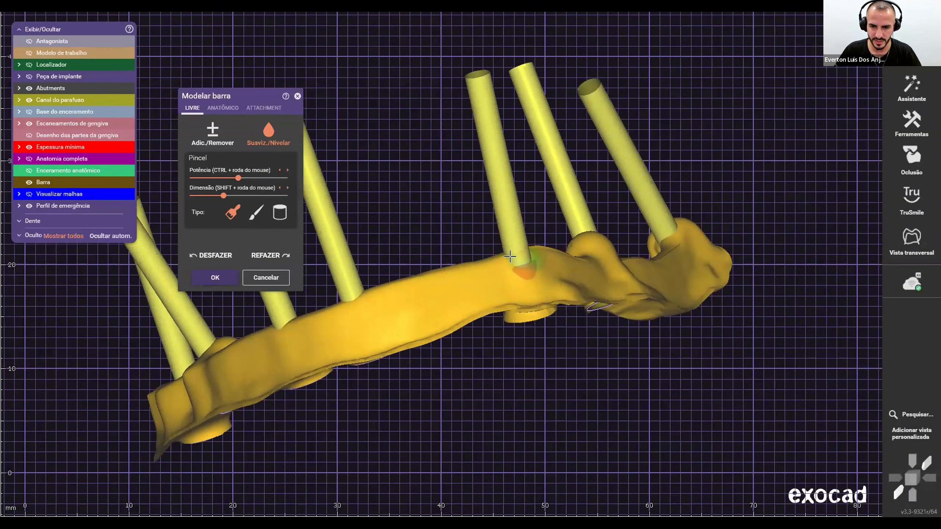
pyautogui.scroll(5, 480, 265)
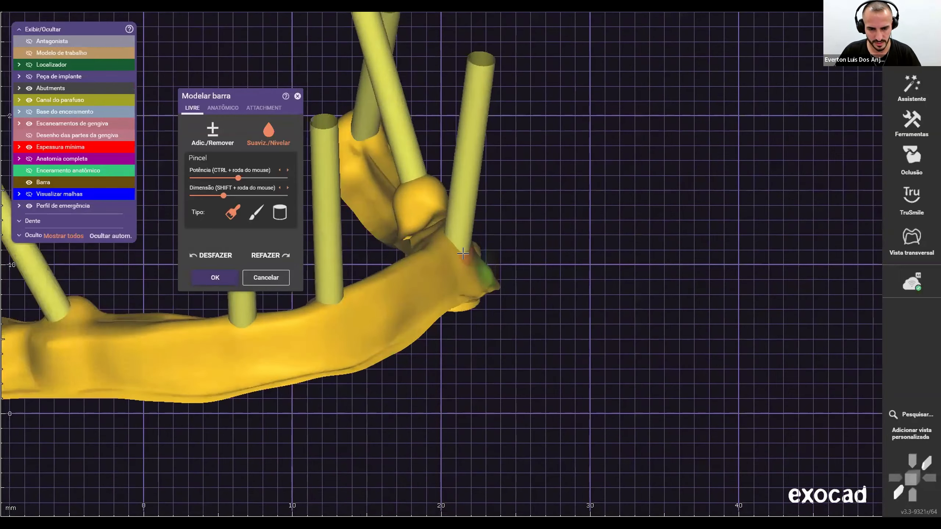
pyautogui.moveTo(495, 209)
pyautogui.mouseDown()
pyautogui.moveTo(481, 207)
pyautogui.moveTo(514, 240)
pyautogui.moveTo(504, 232)
pyautogui.mouseUp()
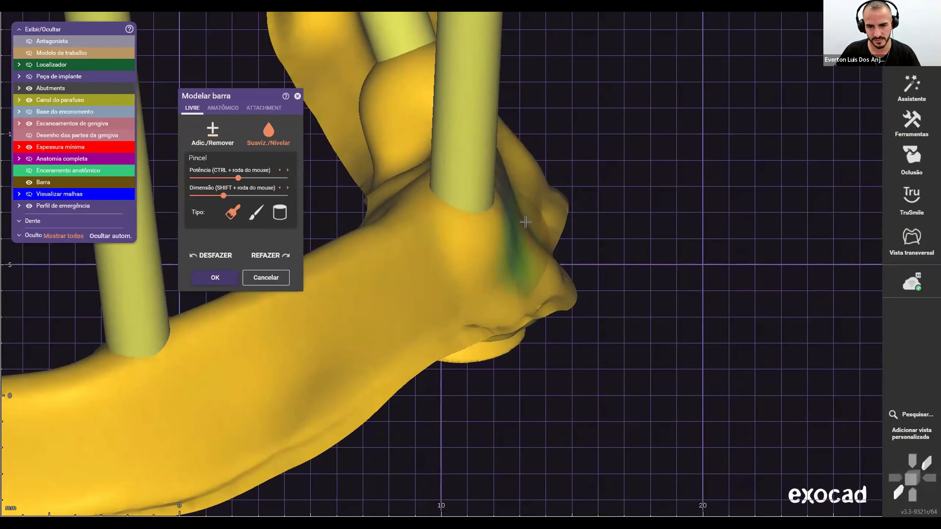
# Step: Inspect the smoothed bar over its whole arch and accept the freeform bar modelling
pyautogui.scroll(-4, 526, 245)
pyautogui.moveTo(617, 287); pyautogui.dragTo(521, 210, button='right')
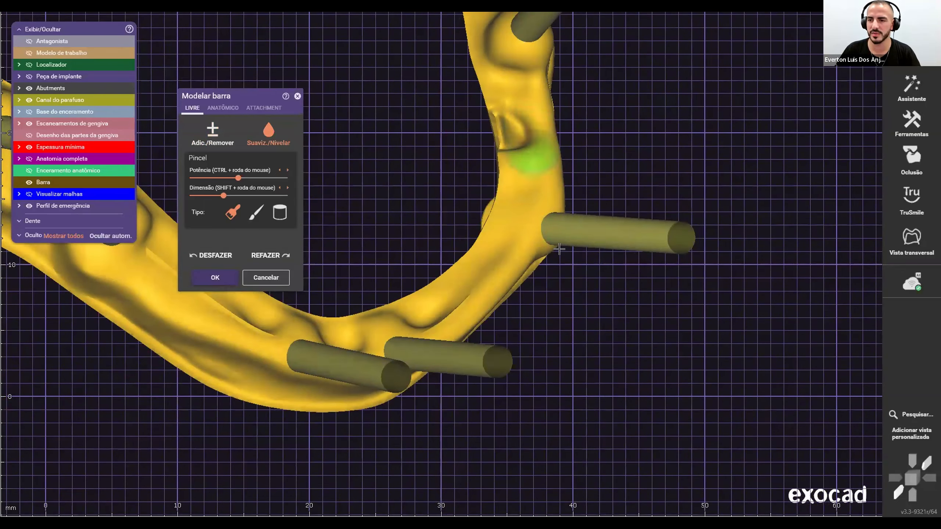
pyautogui.scroll(-5, 533, 148)
pyautogui.moveTo(533, 148); pyautogui.dragTo(523, 419, button='right')
pyautogui.scroll(-4, 556, 331)
pyautogui.moveTo(523, 419); pyautogui.dragTo(483, 430, button='middle')
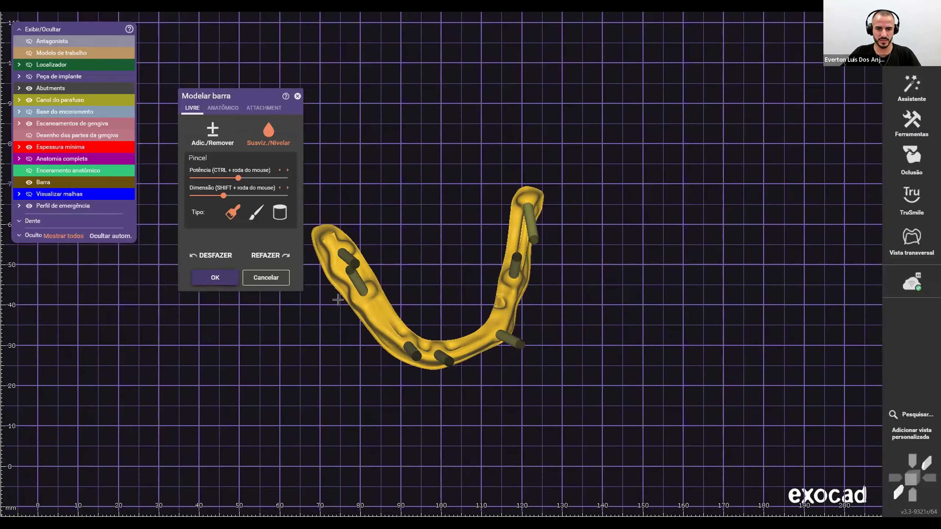
pyautogui.scroll(5, 330, 233)
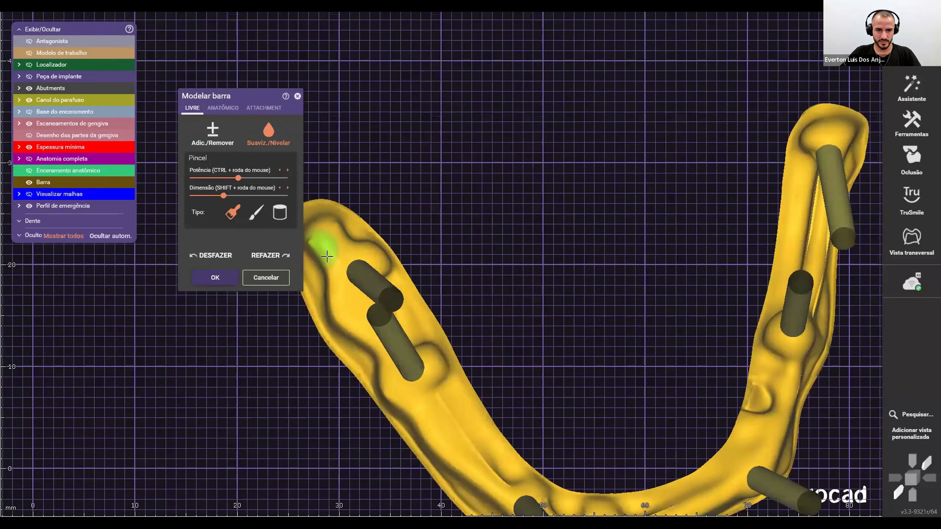
pyautogui.scroll(-5, 531, 380)
pyautogui.click(214, 278)
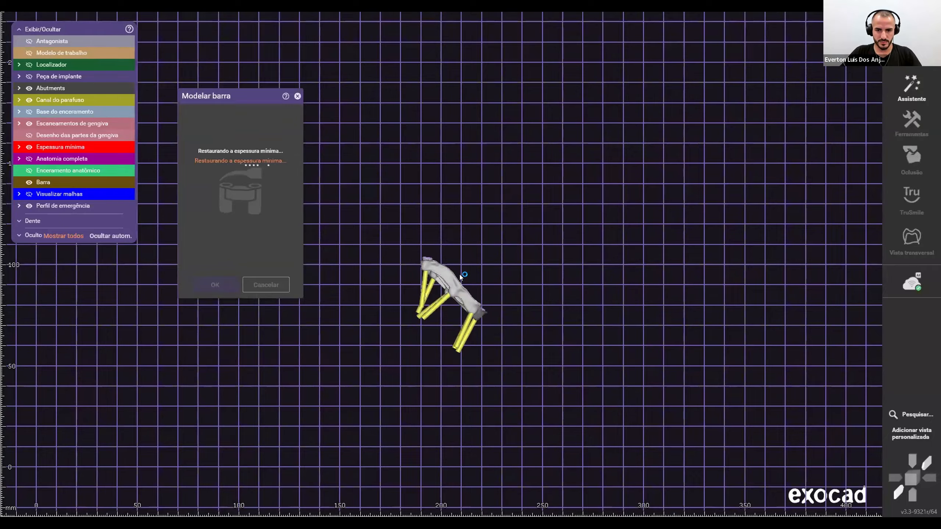
# Step: Open the wax-up bottom design (Desenhar base do enceramento) for the bar and reduce its cement space
pyautogui.rightClick(554, 326)
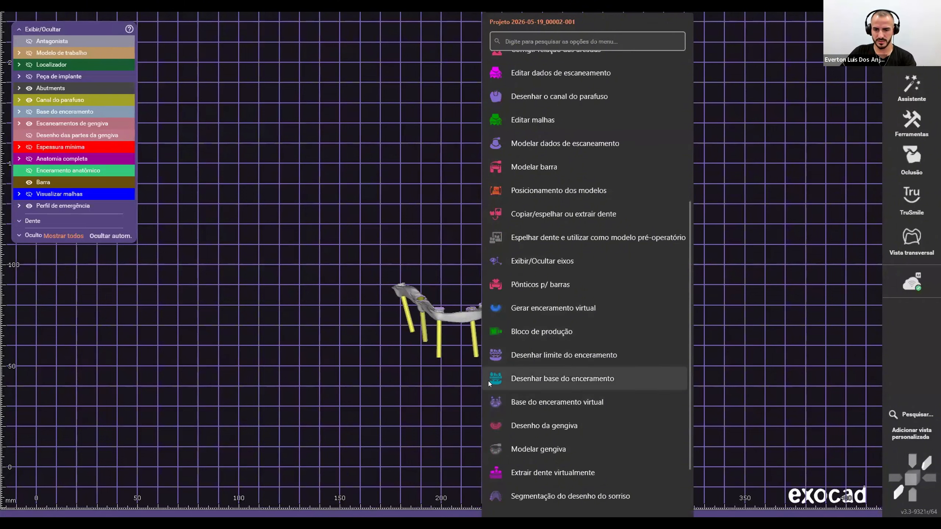
pyautogui.click(622, 381)
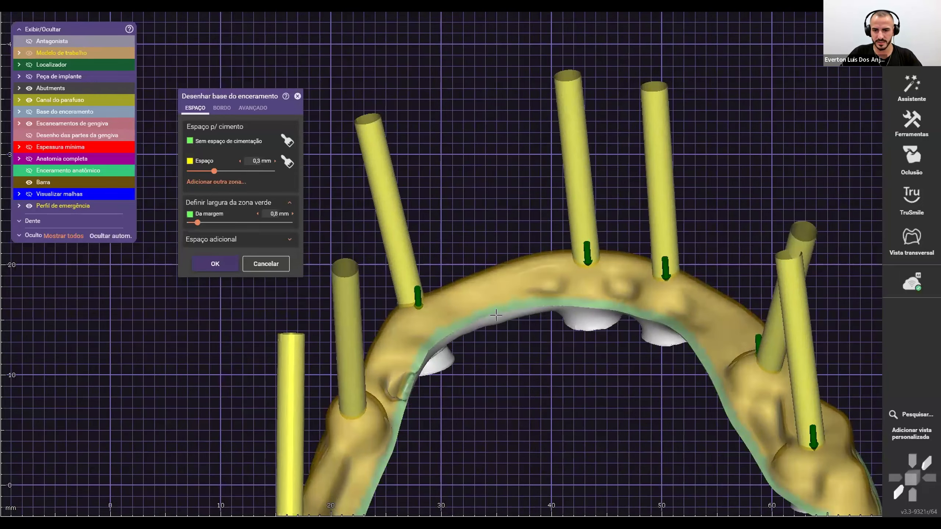
pyautogui.scroll(-3, 509, 324)
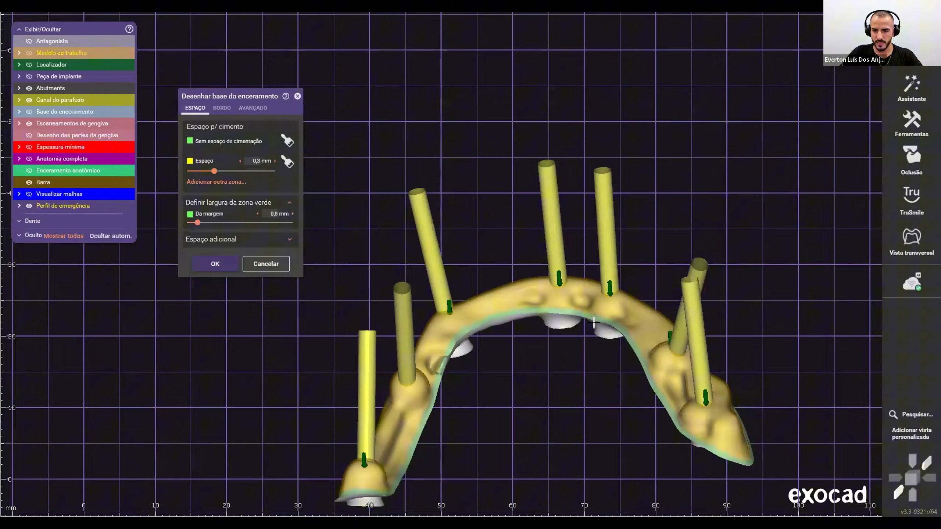
pyautogui.click(239, 162)
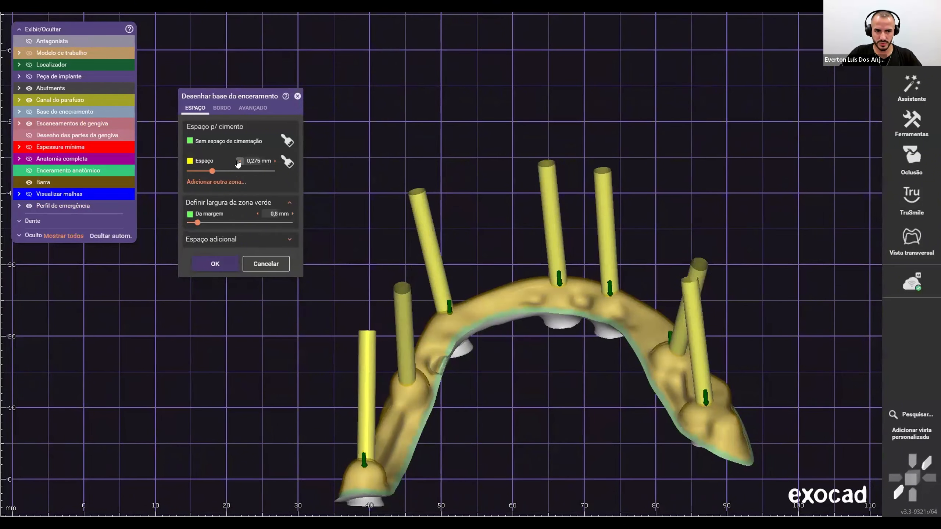
pyautogui.click(239, 161)
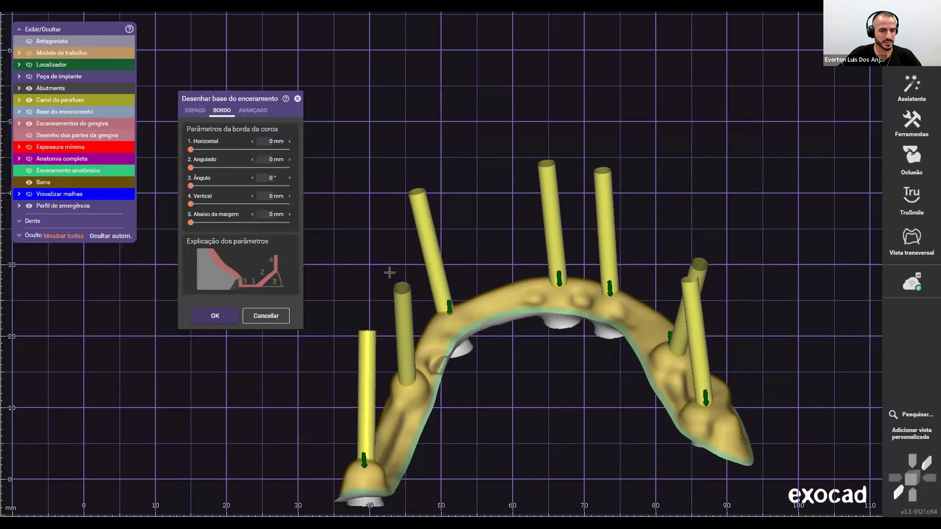
# Step: Accept the wax-up bottom with all border parameters at 0 and keep the minimum thickness values at 0.4 mm
pyautogui.moveTo(560, 261); pyautogui.dragTo(560, 261, button='right')
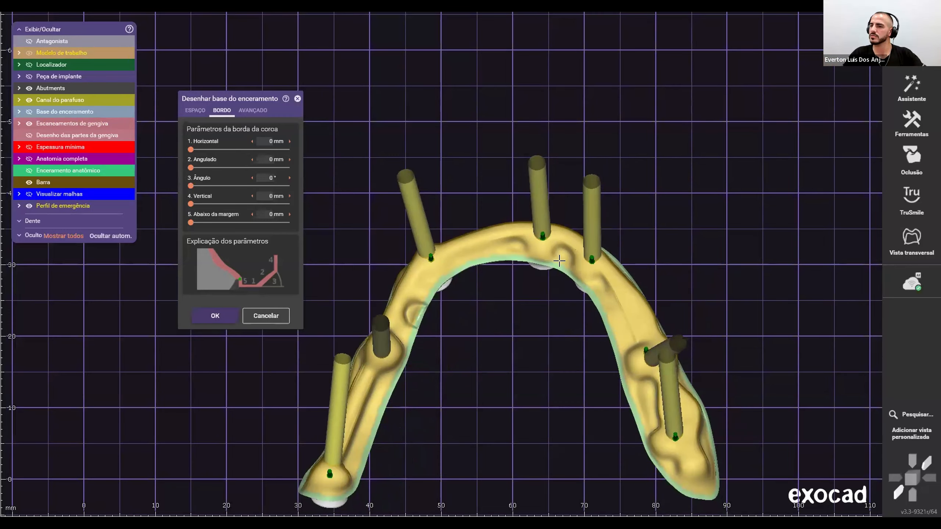
pyautogui.scroll(-3, 525, 233)
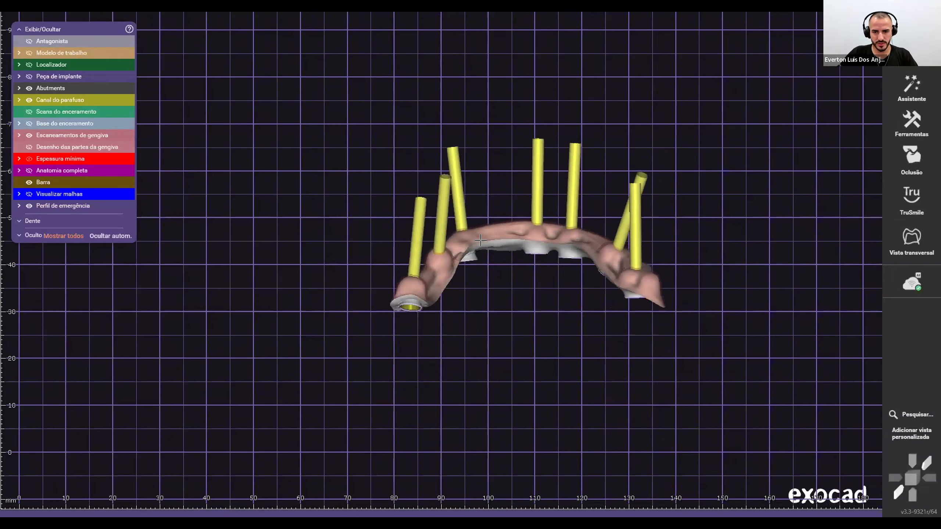
pyautogui.scroll(4, 461, 230)
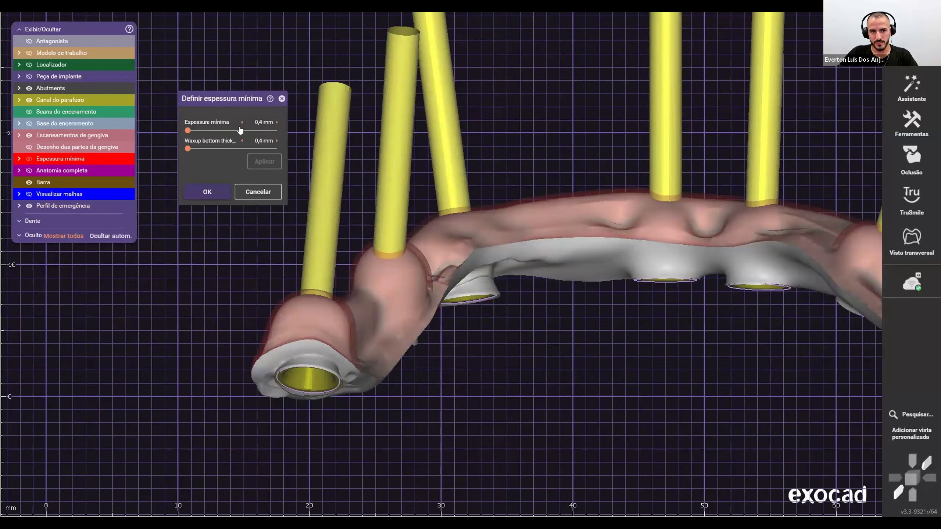
pyautogui.scroll(-2, 238, 242)
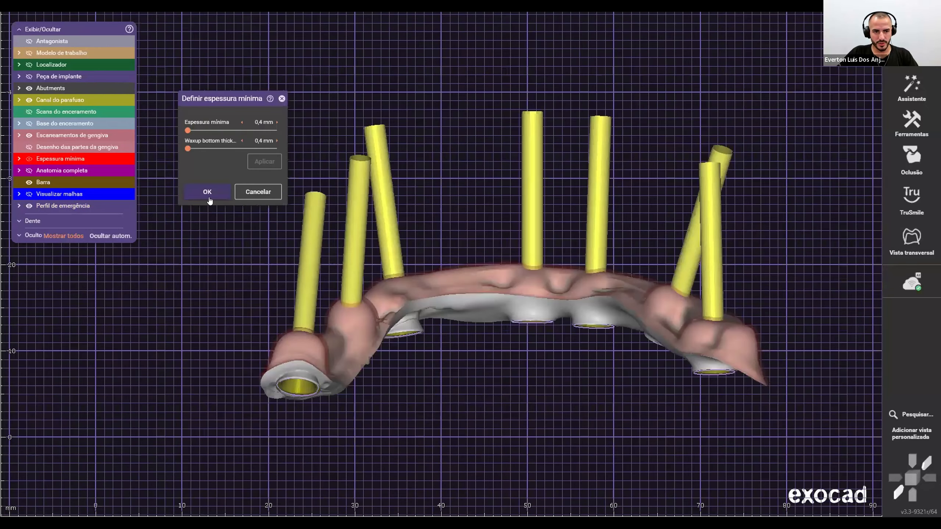
# Step: Examine the cement gap and minimum thickness around the bar in a cross-section between two front screw channels
pyautogui.click(918, 244)
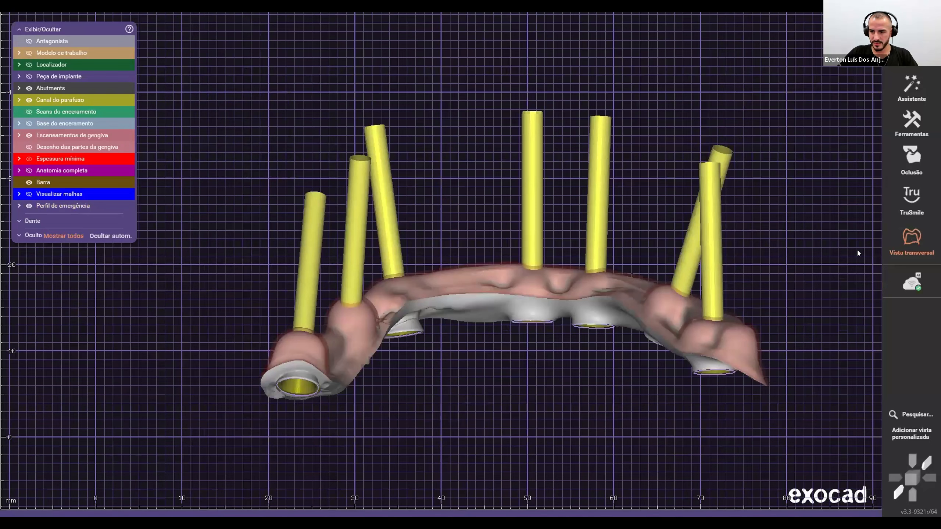
pyautogui.click(477, 283)
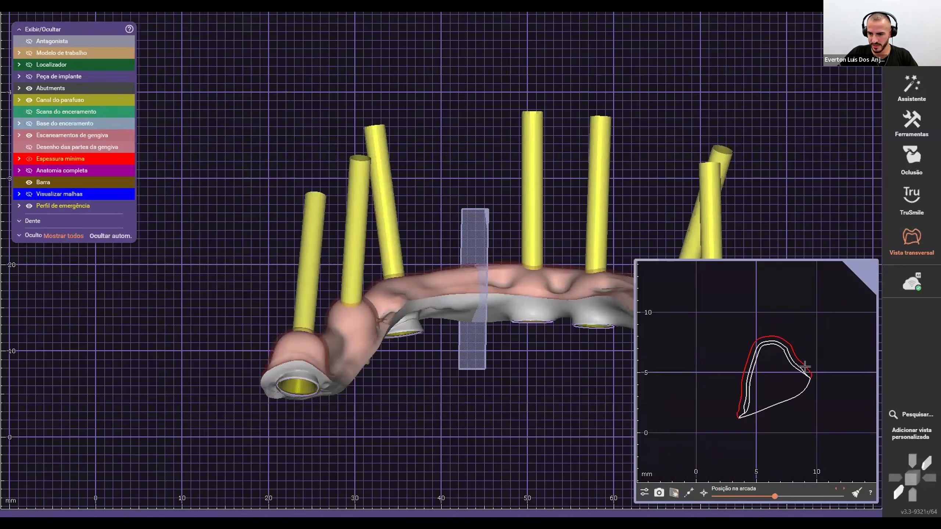
pyautogui.scroll(-2, 802, 374)
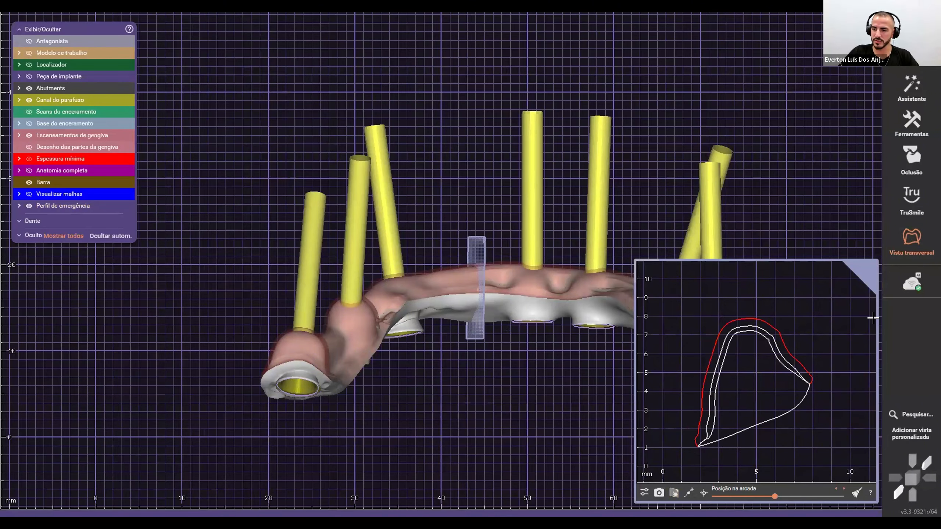
pyautogui.click(911, 242)
pyautogui.scroll(-3, 565, 349)
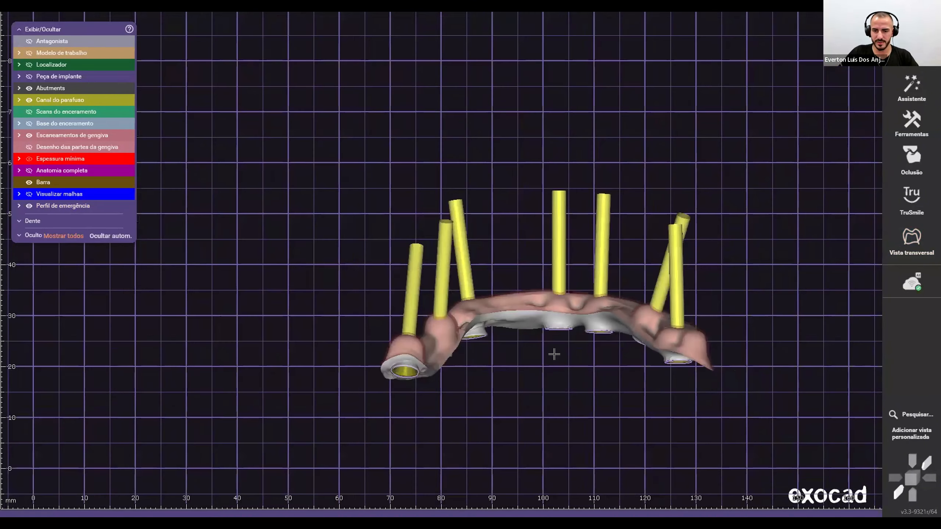
# Step: Show the wax-up scan (Scans do enceramento) over the bar and inspect how both fit together from several sides
pyautogui.moveTo(553, 353); pyautogui.dragTo(504, 294, button='right')
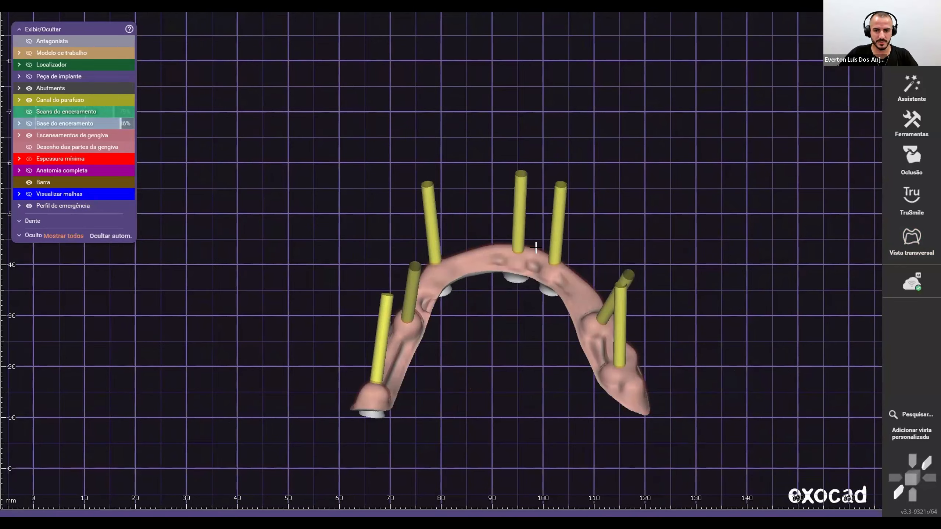
pyautogui.moveTo(473, 225); pyautogui.dragTo(417, 347, button='right')
pyautogui.scroll(5, 460, 228)
pyautogui.scroll(-5, 463, 224)
pyautogui.scroll(-3, 463, 225)
pyautogui.scroll(4, 417, 308)
pyautogui.scroll(5, 418, 347)
pyautogui.scroll(-3, 502, 346)
pyautogui.moveTo(504, 346); pyautogui.dragTo(415, 316, button='middle')
pyautogui.moveTo(415, 316); pyautogui.dragTo(417, 276, button='right')
pyautogui.scroll(3, 549, 359)
pyautogui.scroll(-3, 549, 380)
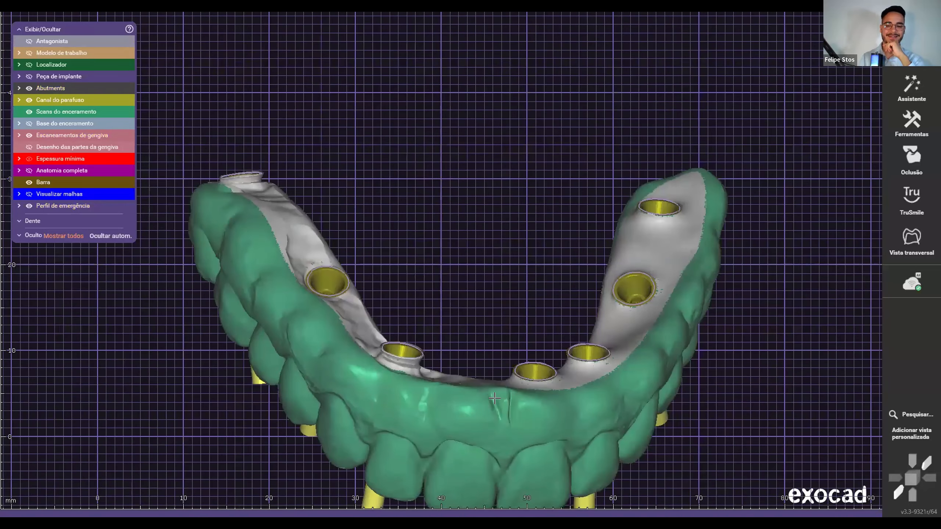
# Step: Make the wax-up scan translucent to examine the bar inside it, restore its opacity, and check the occlusal side
pyautogui.scroll(-2, 493, 397)
pyautogui.keyDown('ctrl'); pyautogui.scroll(-3, 492, 395); pyautogui.keyUp('ctrl')
pyautogui.moveTo(492, 395); pyautogui.dragTo(475, 350, button='right')
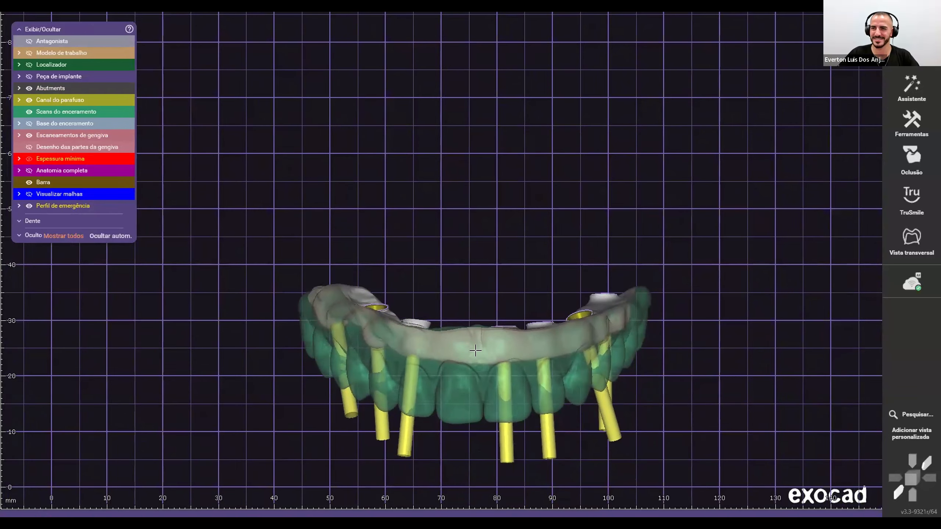
pyautogui.keyDown('ctrl'); pyautogui.scroll(3, 485, 343); pyautogui.keyUp('ctrl')
pyautogui.scroll(-2, 487, 341)
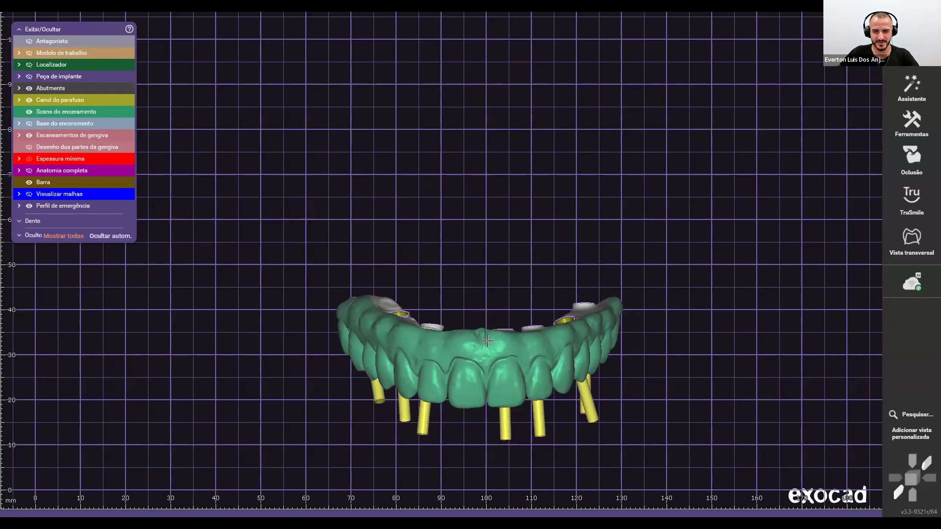
pyautogui.moveTo(487, 341)
pyautogui.mouseDown(button='right')
pyautogui.moveTo(487, 326)
pyautogui.moveTo(486, 338)
pyautogui.mouseUp(button='right')
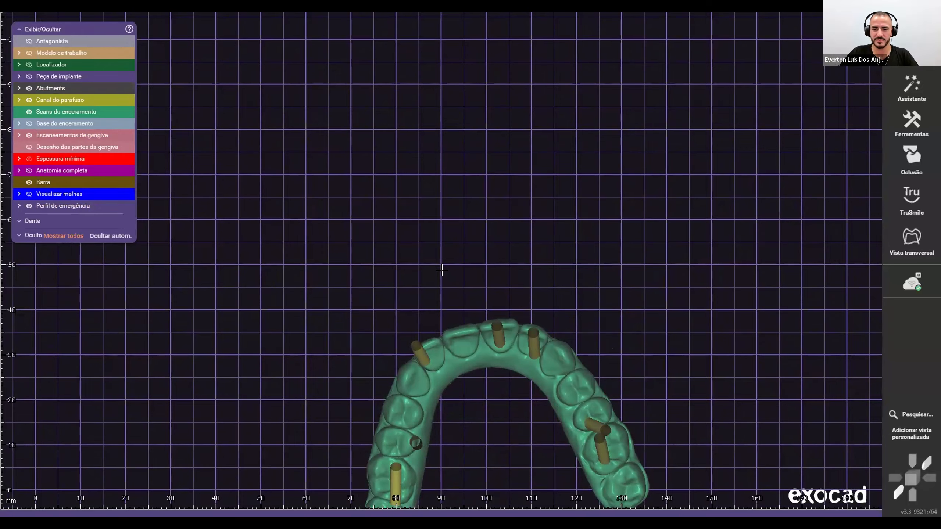
pyautogui.scroll(-3, 442, 270)
pyautogui.moveTo(430, 202); pyautogui.dragTo(430, 201, button='right')
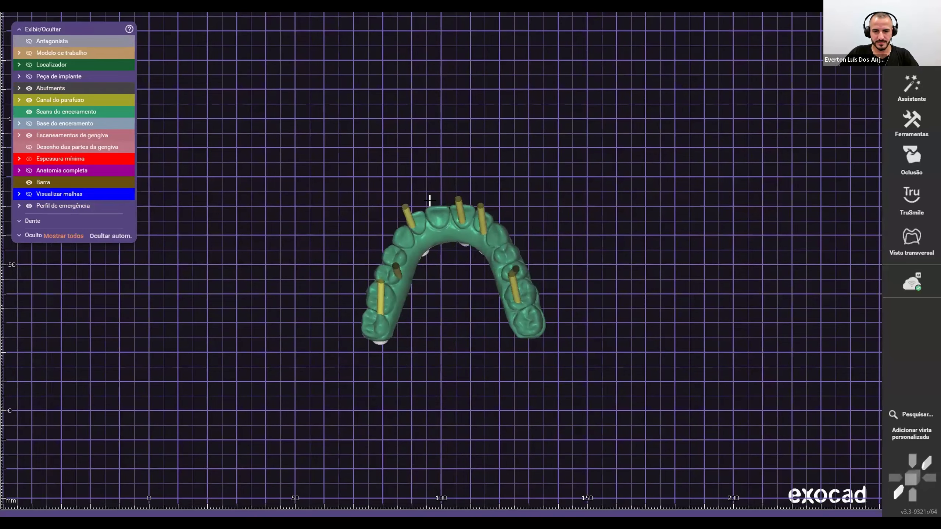
# Step: Examine the wax-up scan's outer side and front teeth up close in relation to the screw channels
pyautogui.rightClick(475, 153)
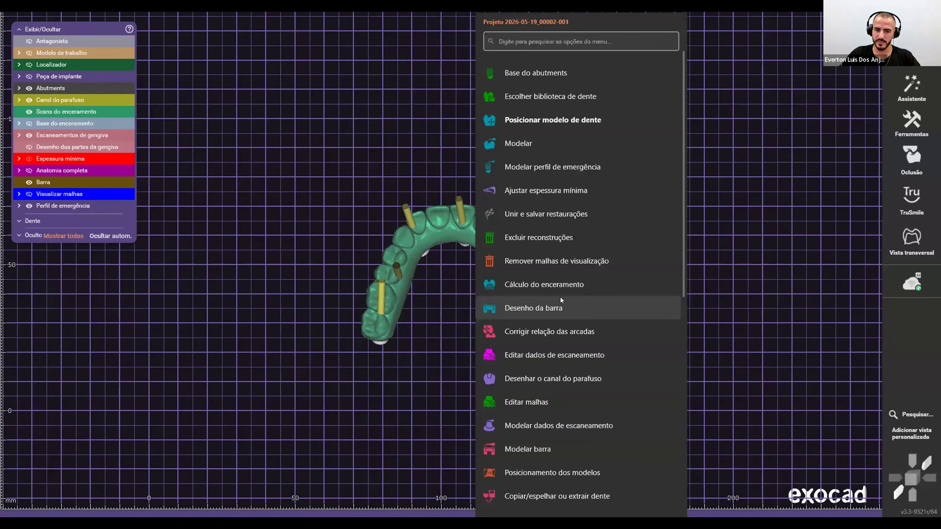
pyautogui.moveTo(442, 224)
pyautogui.mouseDown(button='right')
pyautogui.moveTo(445, 248)
pyautogui.moveTo(434, 234)
pyautogui.mouseUp(button='right')
pyautogui.scroll(7, 432, 234)
pyautogui.scroll(1, 433, 233)
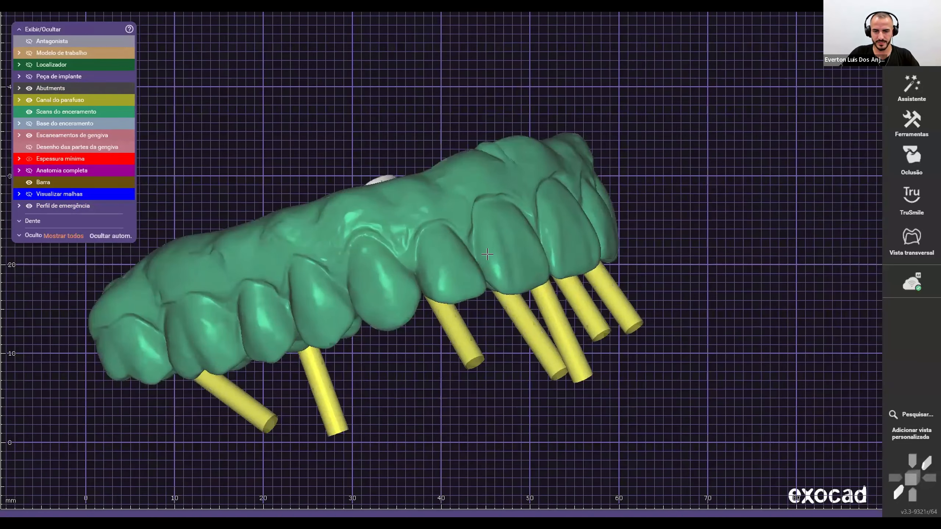
pyautogui.moveTo(497, 256); pyautogui.dragTo(487, 254, button='right')
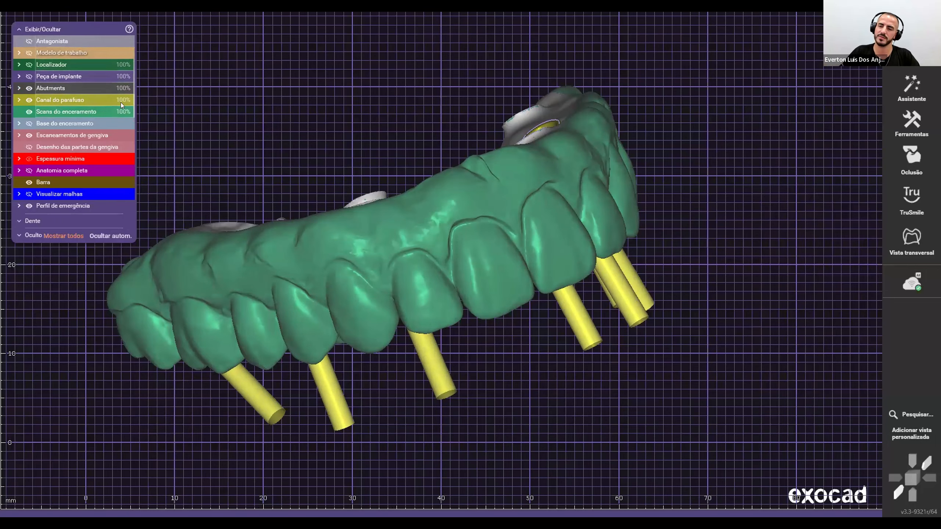
pyautogui.scroll(-2, 398, 223)
pyautogui.scroll(3, 470, 219)
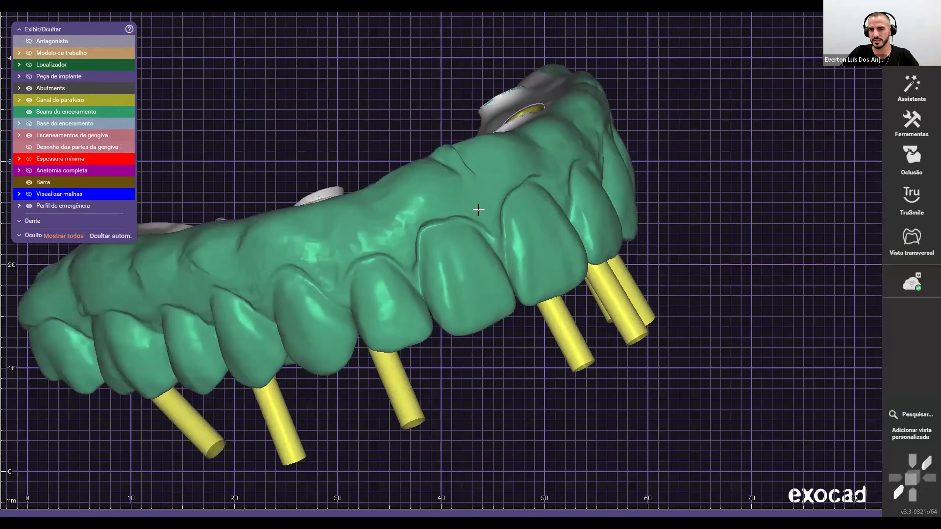
pyautogui.scroll(2, 501, 270)
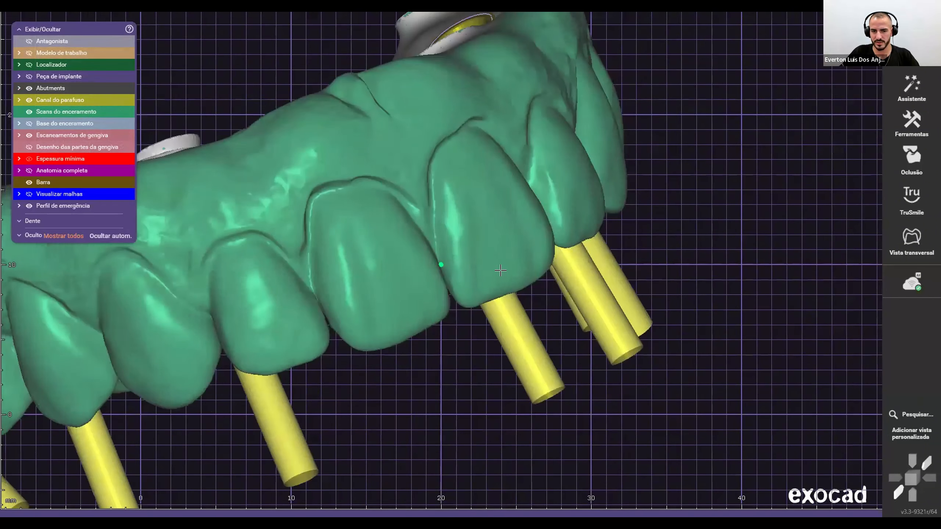
pyautogui.scroll(-2, 500, 270)
pyautogui.scroll(4, 441, 272)
pyautogui.scroll(-7, 485, 276)
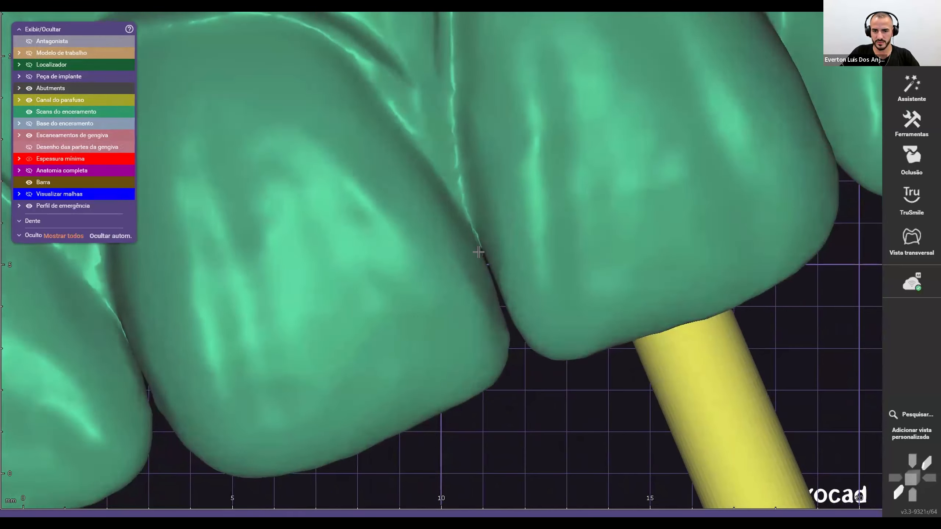
# Step: Inspect the whole wax-up scan from the front and the occlusal side together with the exits of the screw channels
pyautogui.scroll(3, 485, 278)
pyautogui.scroll(-2, 339, 313)
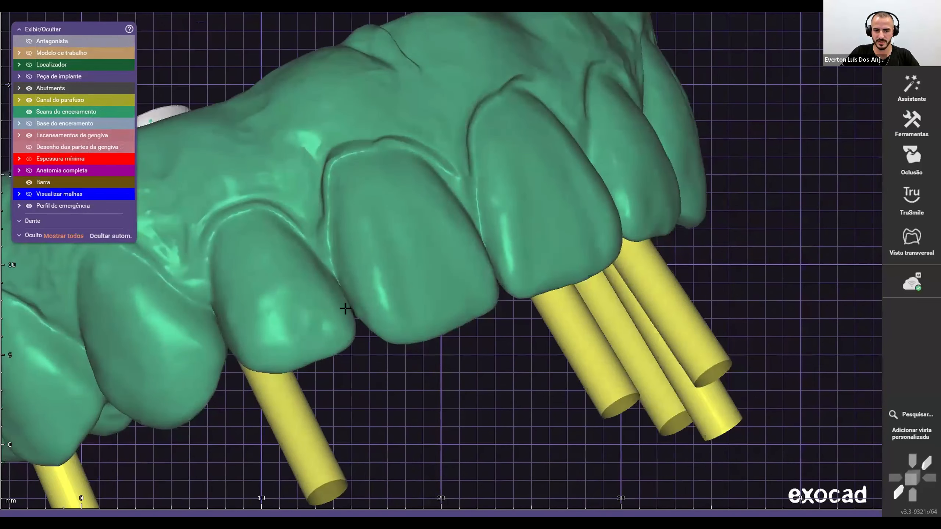
pyautogui.scroll(-2, 371, 260)
pyautogui.scroll(-1, 401, 206)
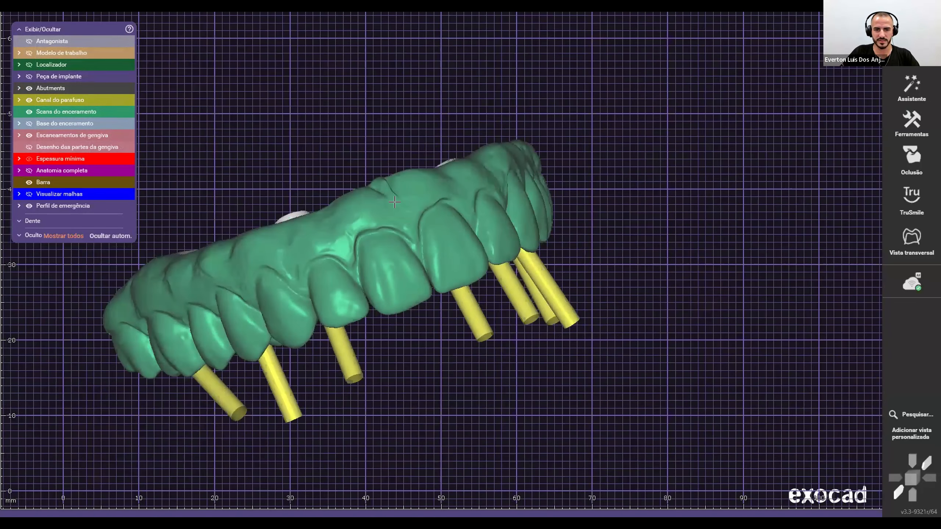
pyautogui.moveTo(418, 210); pyautogui.dragTo(461, 325, button='right')
pyautogui.scroll(4, 411, 310)
pyautogui.scroll(-3, 409, 313)
pyautogui.scroll(-1, 460, 325)
pyautogui.scroll(-2, 461, 325)
pyautogui.moveTo(464, 230); pyautogui.dragTo(510, 206, button='right')
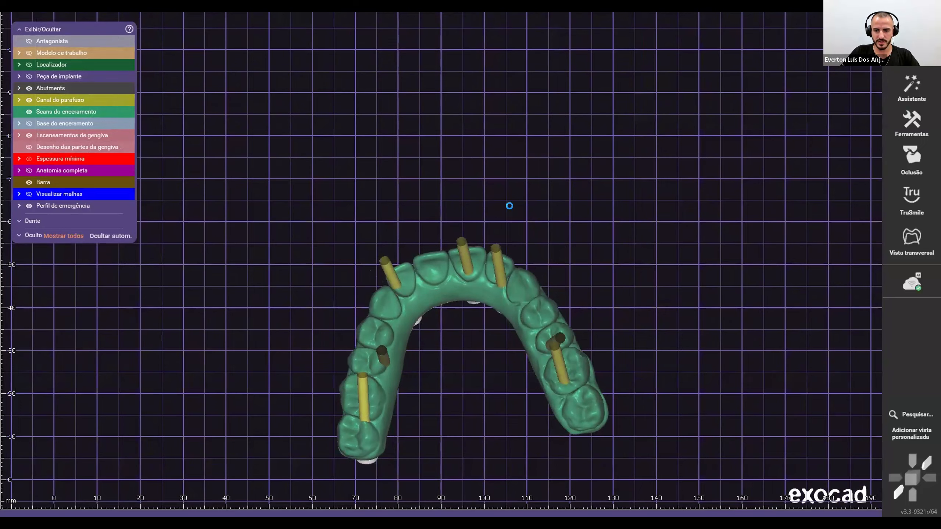
# Step: Calculate the anatomical wax-up over the bar (Cálculo do enceramento)
pyautogui.rightClick(512, 208)
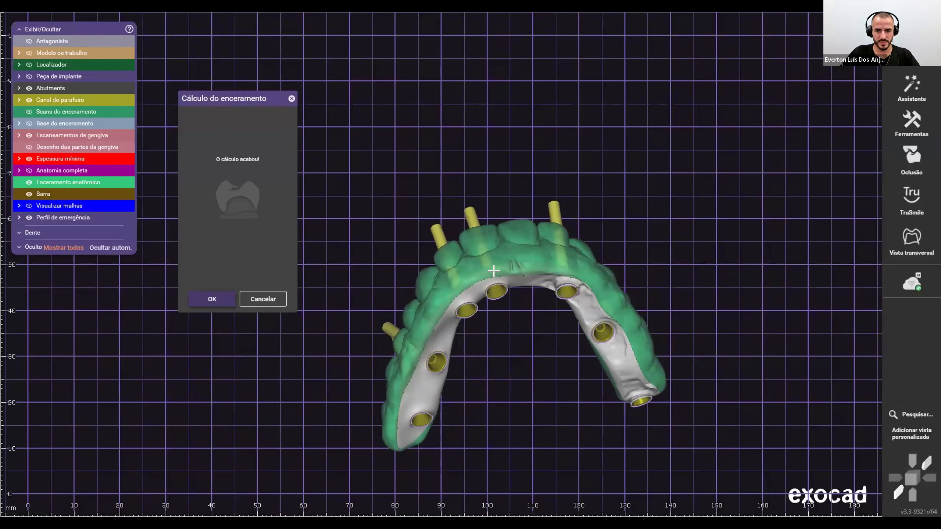
pyautogui.scroll(3, 494, 272)
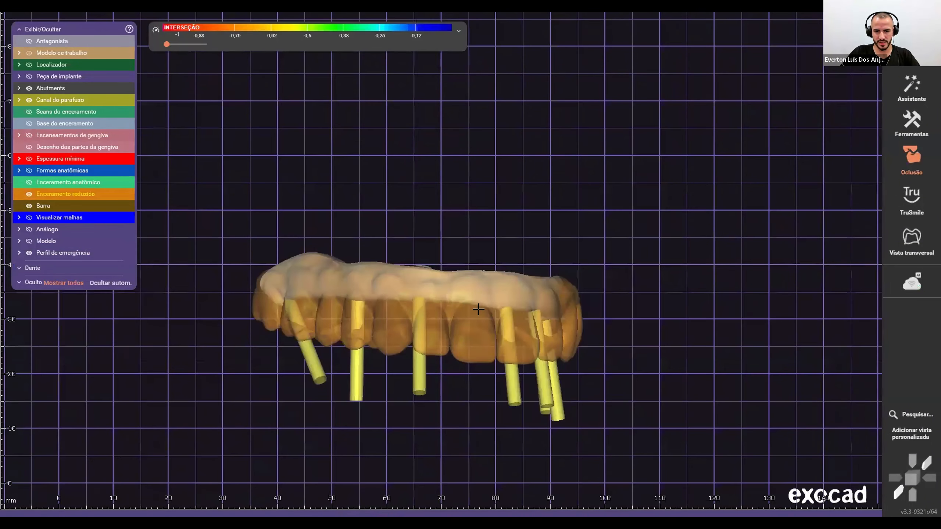
# Step: Examine the reduced wax-up (Enceramento reduzido) over the bar from the front and at different distances
pyautogui.moveTo(455, 296); pyautogui.dragTo(450, 291, button='right')
pyautogui.scroll(4, 451, 291)
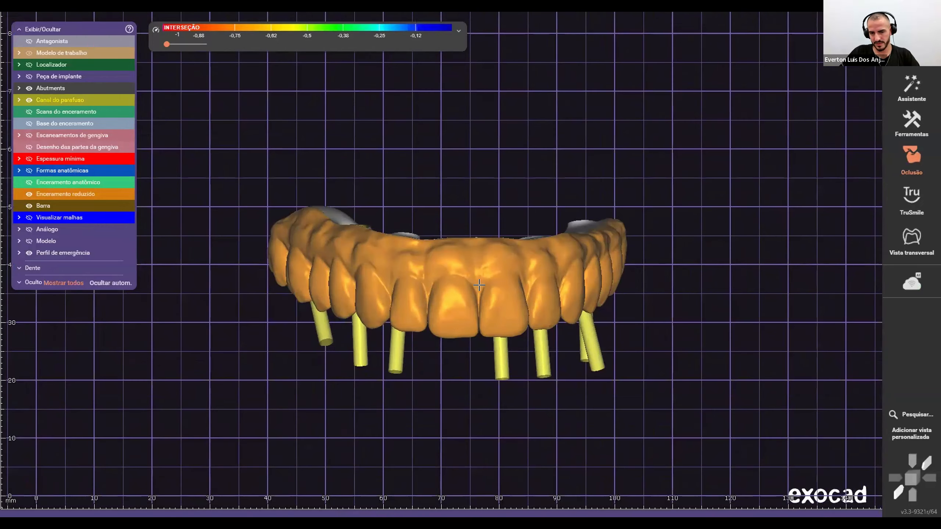
pyautogui.scroll(-5, 454, 286)
pyautogui.moveTo(468, 260)
pyautogui.mouseDown(button='right')
pyautogui.moveTo(477, 288)
pyautogui.moveTo(475, 271)
pyautogui.moveTo(467, 283)
pyautogui.moveTo(476, 268)
pyautogui.mouseUp(button='right')
pyautogui.scroll(4, 475, 272)
pyautogui.scroll(-5, 468, 284)
pyautogui.moveTo(478, 274); pyautogui.dragTo(432, 266, button='middle')
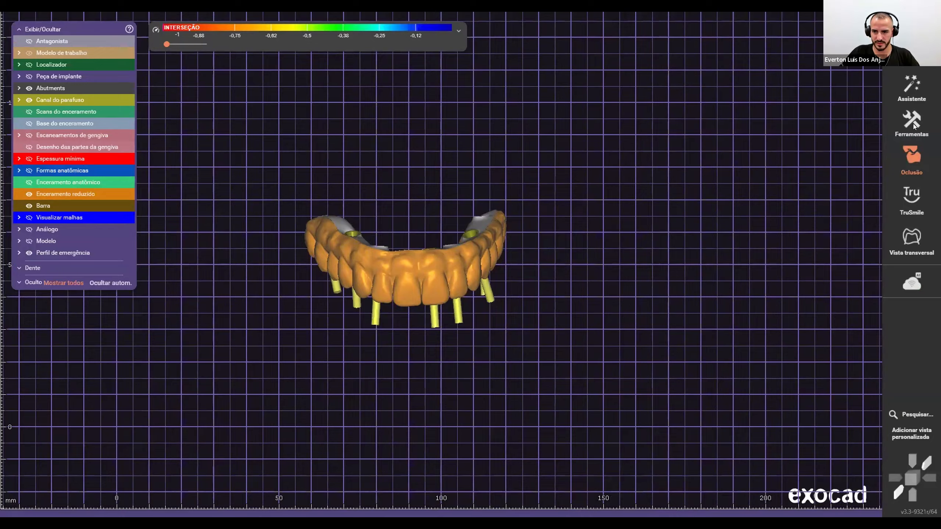
# Step: Review the reconstruction types assigned to the upper teeth (Alterar o tipo de reconstrução) and accept them
pyautogui.rightClick(699, 277)
pyautogui.click(590, 293)
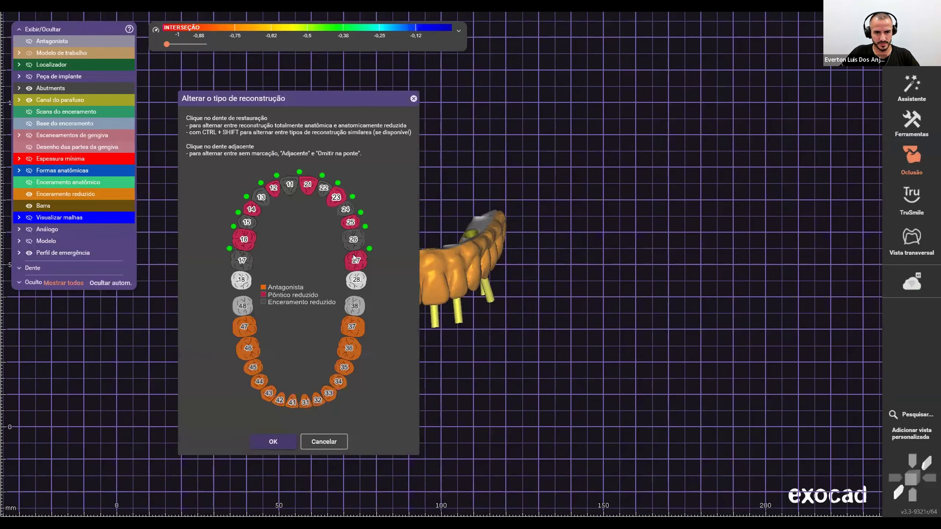
pyautogui.click(267, 436)
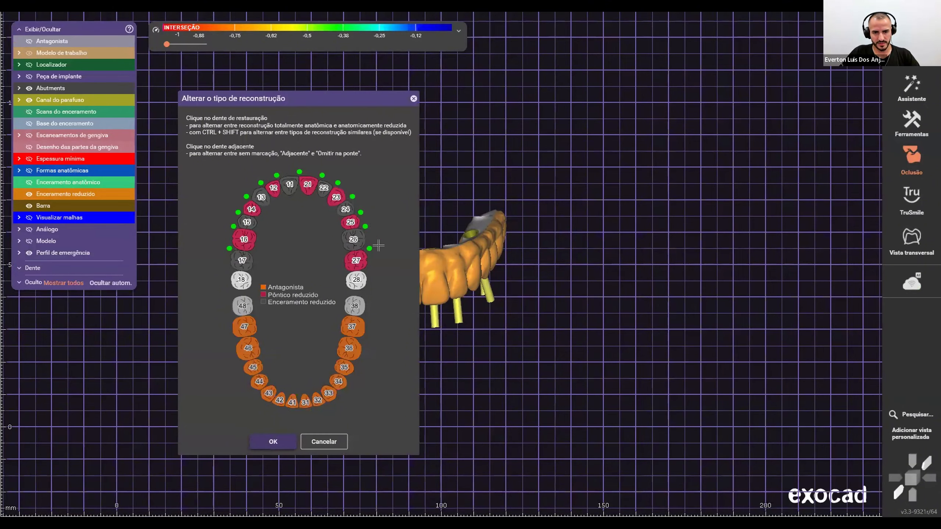
# Step: Show the gingiva parts design (Desenho das partes da gengiva) over the reduced wax-up, then fade it to 0%
pyautogui.scroll(5, 378, 245)
pyautogui.moveTo(378, 245); pyautogui.dragTo(371, 277, button='right')
pyautogui.scroll(4, 371, 277)
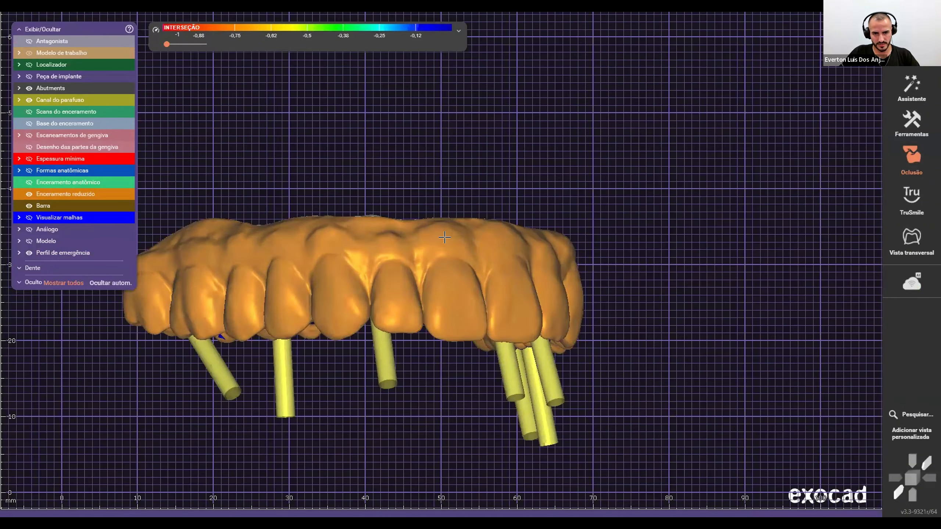
pyautogui.click(123, 147)
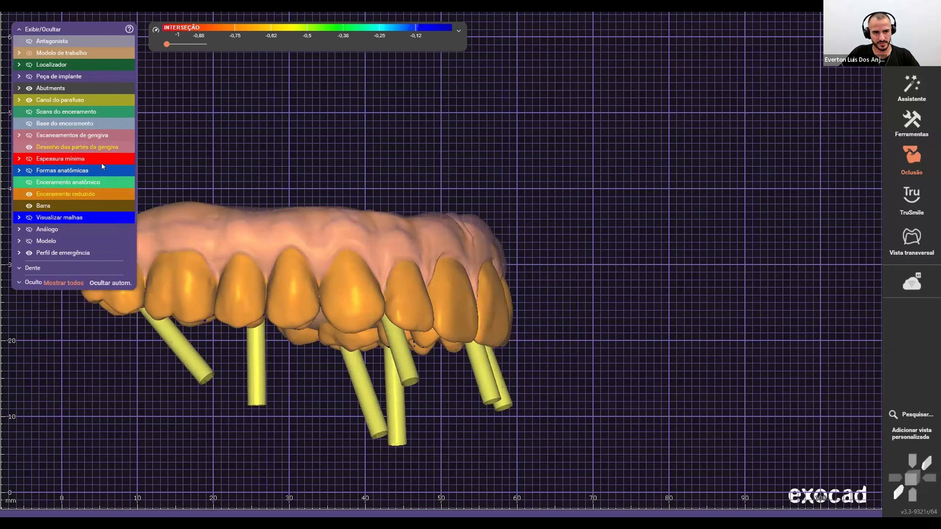
pyautogui.moveTo(98, 147); pyautogui.dragTo(37, 148)
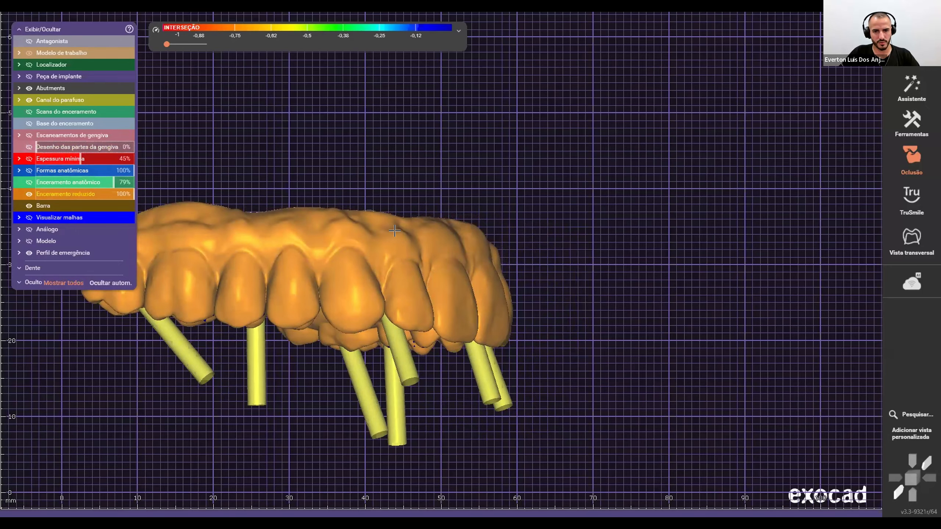
# Step: Examine the underside of the restoration, checking how the bar and its screw channels sit inside the reduced wax-up
pyautogui.scroll(-3, 395, 231)
pyautogui.moveTo(394, 230); pyautogui.dragTo(393, 232, button='right')
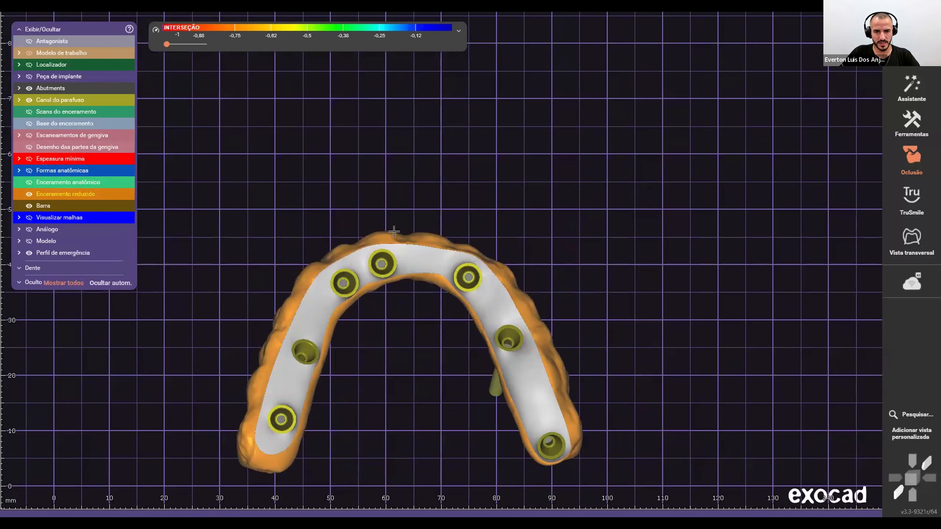
pyautogui.scroll(2, 394, 231)
pyautogui.scroll(-3, 387, 302)
pyautogui.moveTo(387, 301); pyautogui.dragTo(571, 58, button='right')
pyautogui.scroll(3, 297, 315)
pyautogui.scroll(3, 264, 332)
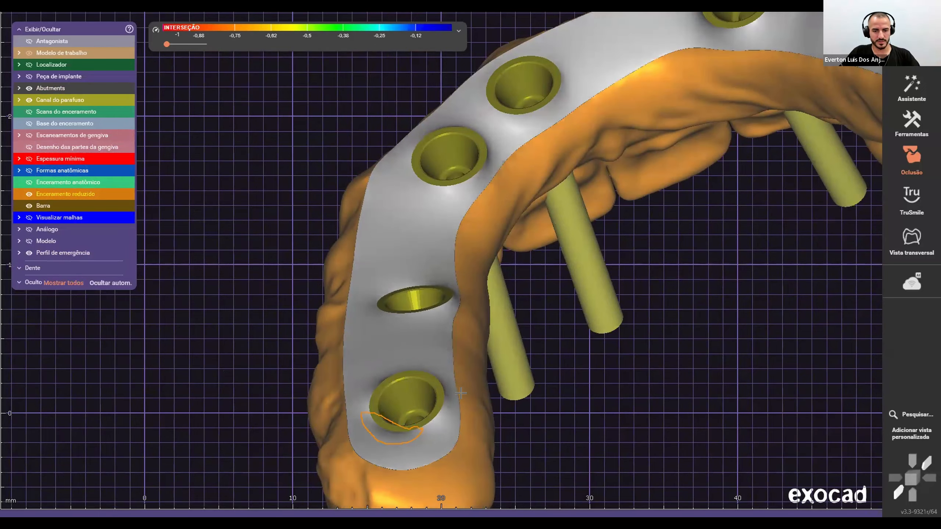
# Step: Inspect the bar's rear end around the last screw channel, including its profile and border with the wax-up from the side
pyautogui.scroll(4, 460, 394)
pyautogui.moveTo(460, 394); pyautogui.dragTo(461, 394, button='right')
pyautogui.scroll(-3, 462, 394)
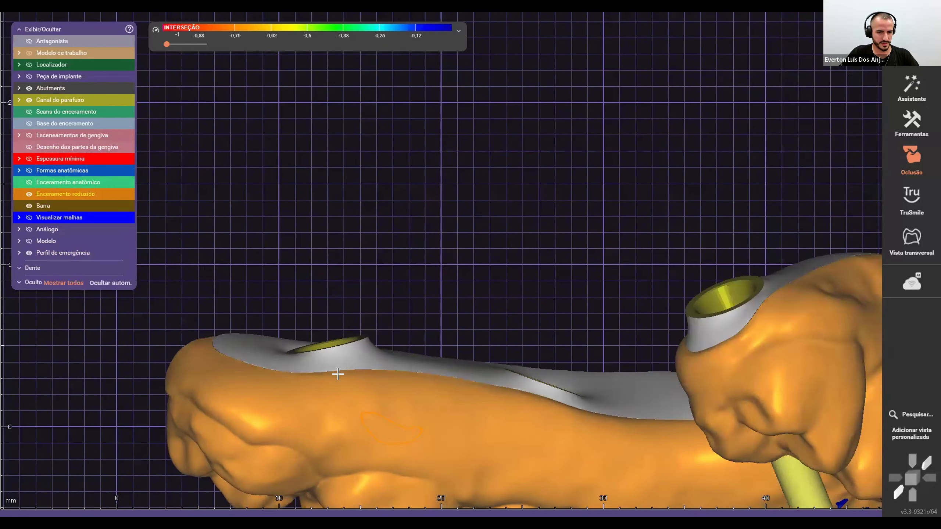
pyautogui.middleClick(360, 358)
pyautogui.middleClick(335, 252)
pyautogui.moveTo(494, 345); pyautogui.dragTo(423, 512, button='middle')
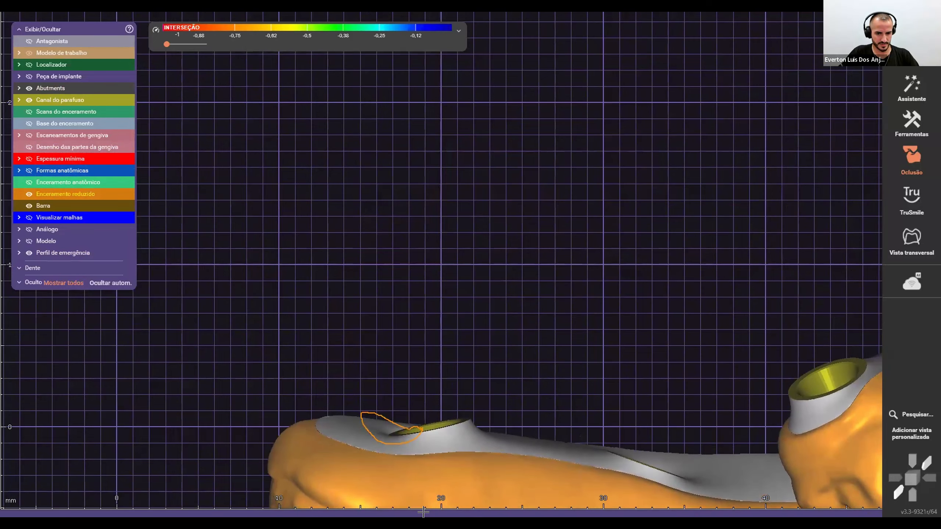
pyautogui.scroll(-3, 407, 425)
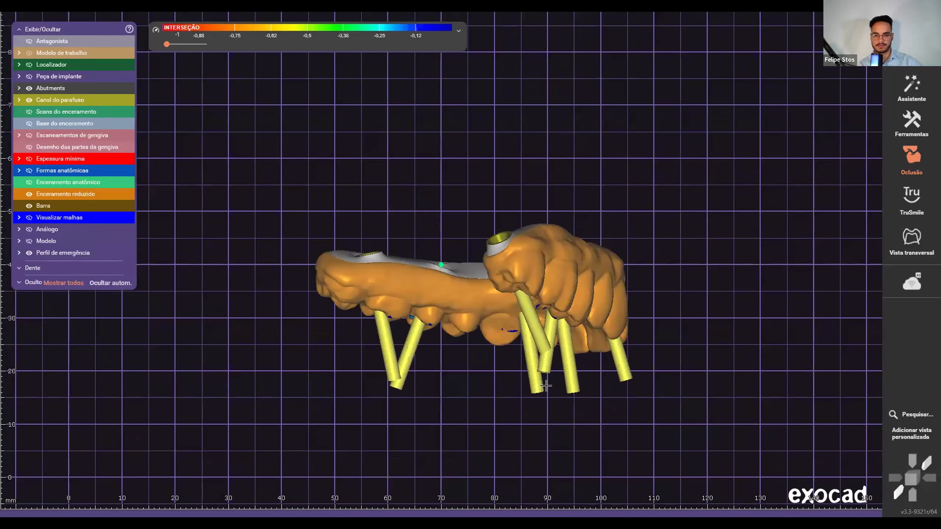
# Step: Merge and save the bar and the reduced wax-up (Unir e salvar restaurações), cutting the screw channels through the superstructure
pyautogui.moveTo(547, 397); pyautogui.dragTo(558, 264, button='right')
pyautogui.scroll(-4, 528, 374)
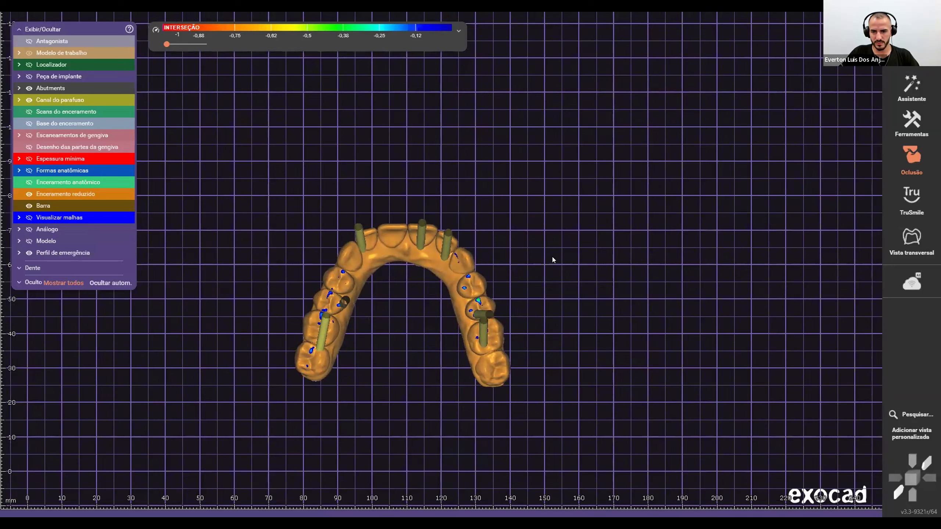
pyautogui.rightClick(566, 268)
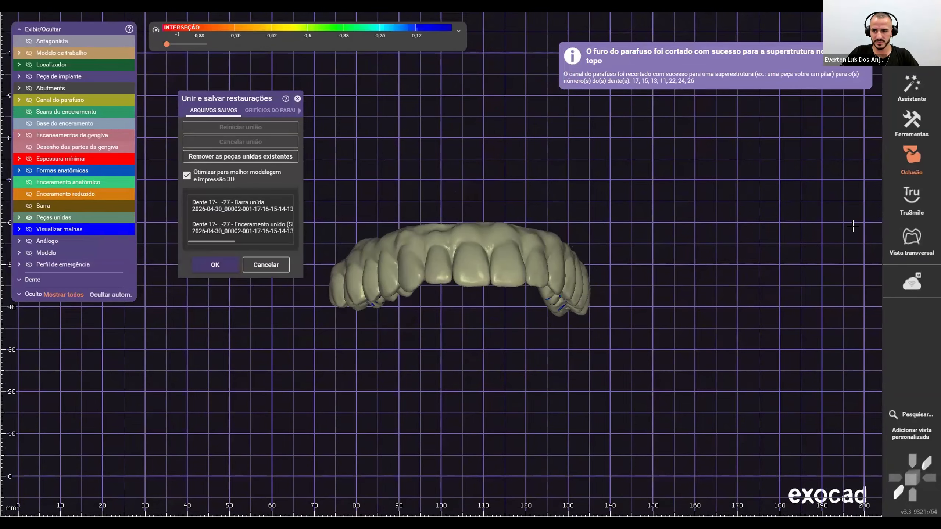
# Step: Render the merged parts with the Natural TruSmile look, inspect them from the front, and confirm the merged restorations
pyautogui.click(913, 198)
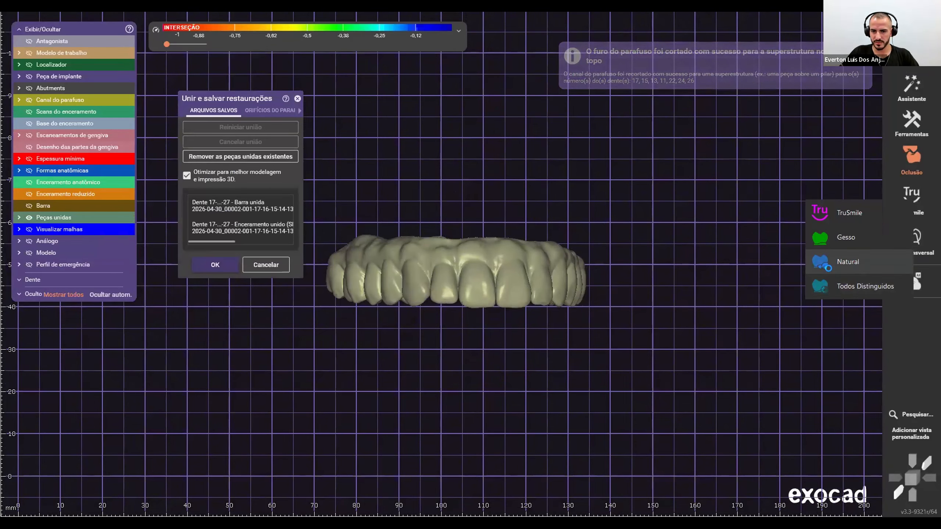
pyautogui.click(842, 264)
pyautogui.moveTo(466, 293)
pyautogui.mouseDown(button='right')
pyautogui.moveTo(476, 353)
pyautogui.moveTo(487, 295)
pyautogui.mouseUp(button='right')
pyautogui.scroll(4, 467, 345)
pyautogui.scroll(-2, 476, 352)
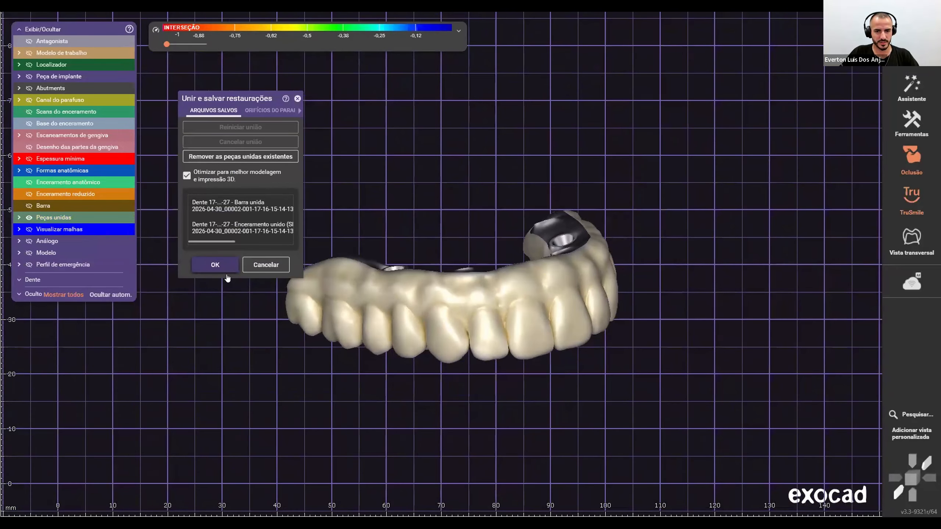
pyautogui.click(226, 270)
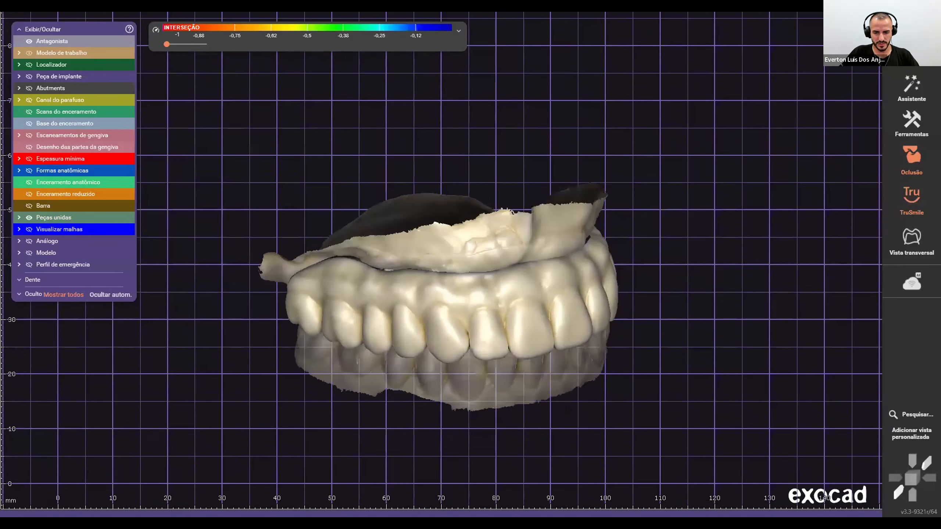
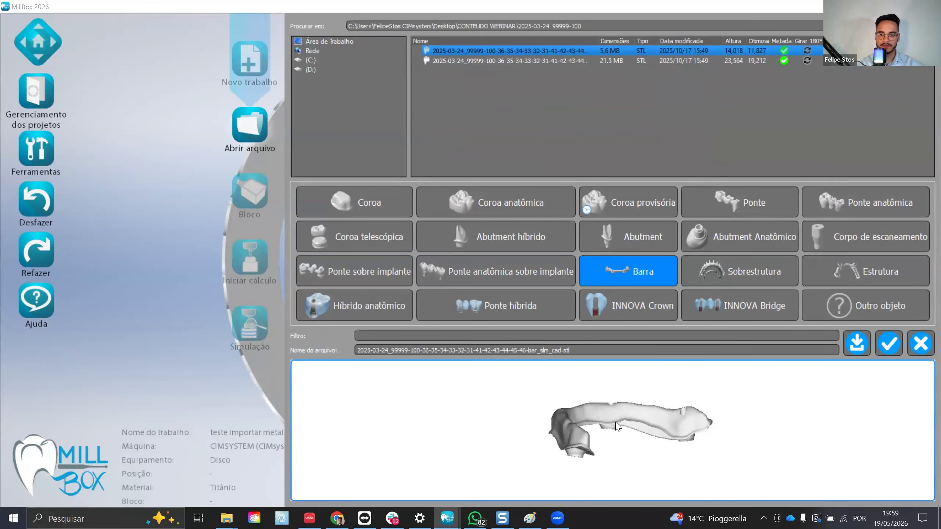
# Step: Switch to MillBox, look over the imported bar file in the separate viewer window, and close that window
pyautogui.moveTo(245, 267); pyautogui.dragTo(257, 302, button='middle')
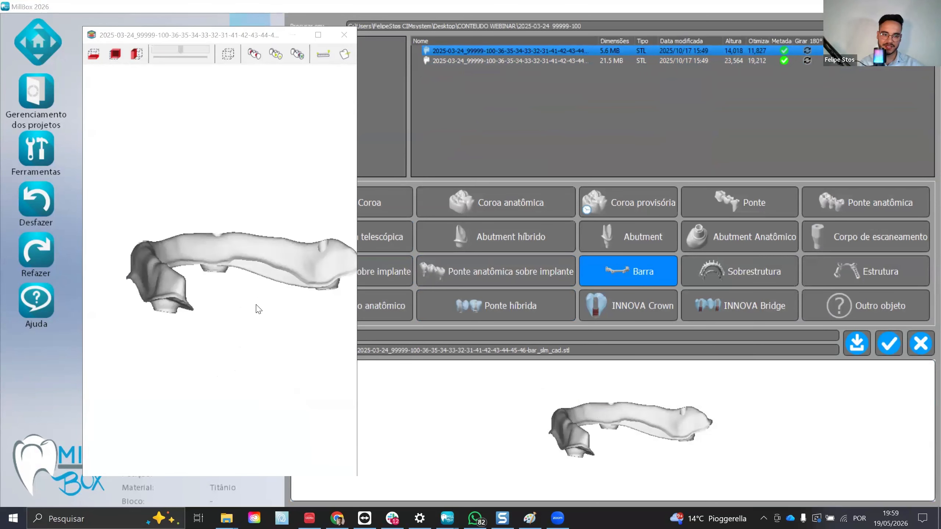
pyautogui.click(342, 37)
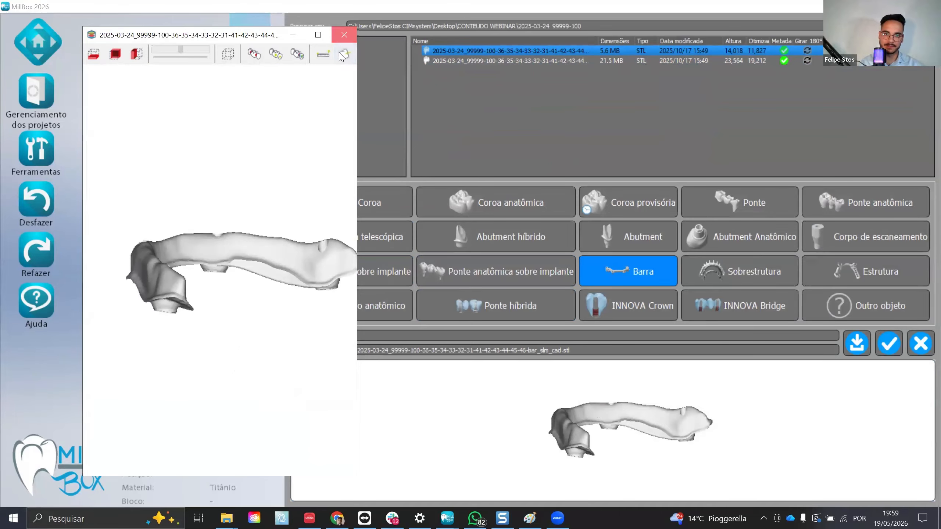
pyautogui.click(343, 35)
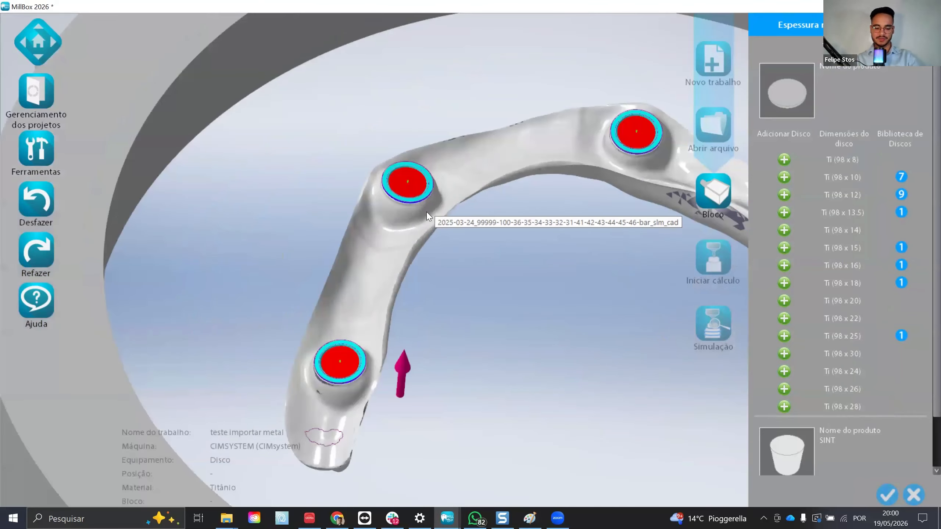
# Step: Examine the bar placed in the disc holder, viewing its implant seats, screw holes and insertion direction from several sides
pyautogui.scroll(-3, 426, 213)
pyautogui.moveTo(422, 222); pyautogui.dragTo(420, 374, button='middle')
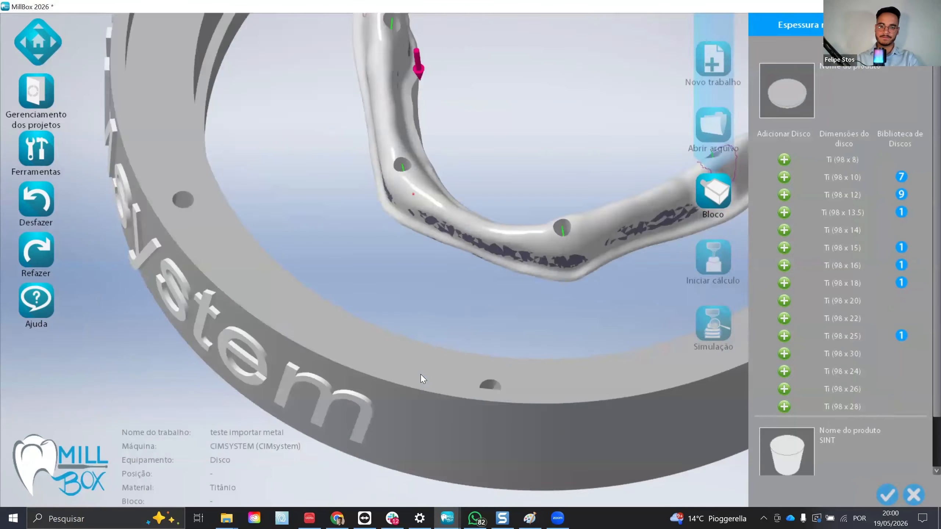
pyautogui.scroll(-4, 420, 375)
pyautogui.moveTo(450, 163); pyautogui.dragTo(387, 131, button='middle')
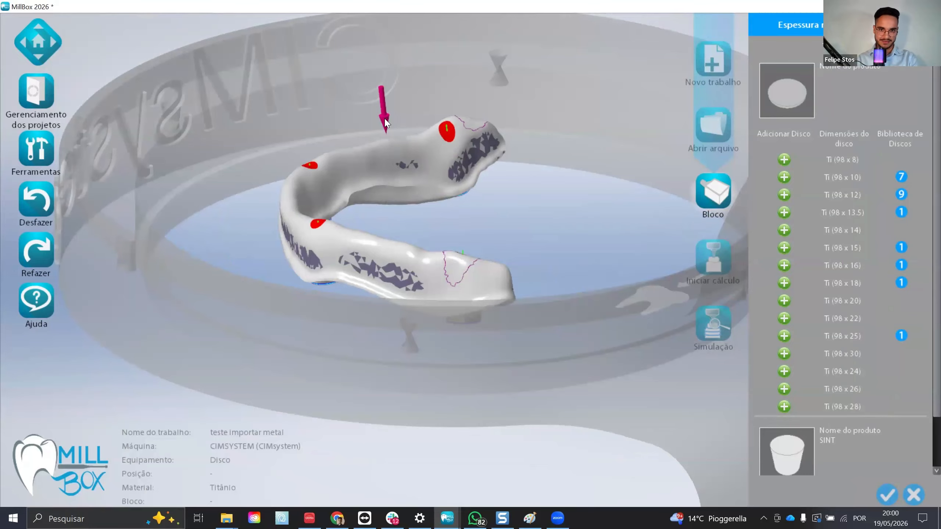
pyautogui.scroll(-5, 393, 200)
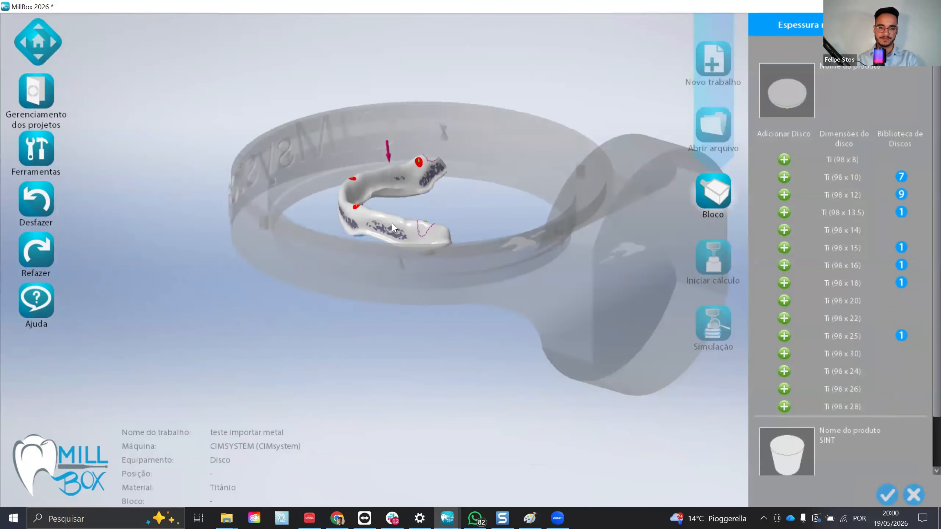
# Step: Inspect the dark marked areas along the bar's outer wall up close, and compare them from a view along the insertion axis
pyautogui.moveTo(392, 225); pyautogui.dragTo(356, 150, button='middle')
pyautogui.scroll(8, 385, 213)
pyautogui.scroll(-5, 384, 214)
pyautogui.scroll(5, 298, 215)
pyautogui.scroll(1, 297, 211)
pyautogui.scroll(-3, 345, 202)
pyautogui.scroll(5, 355, 152)
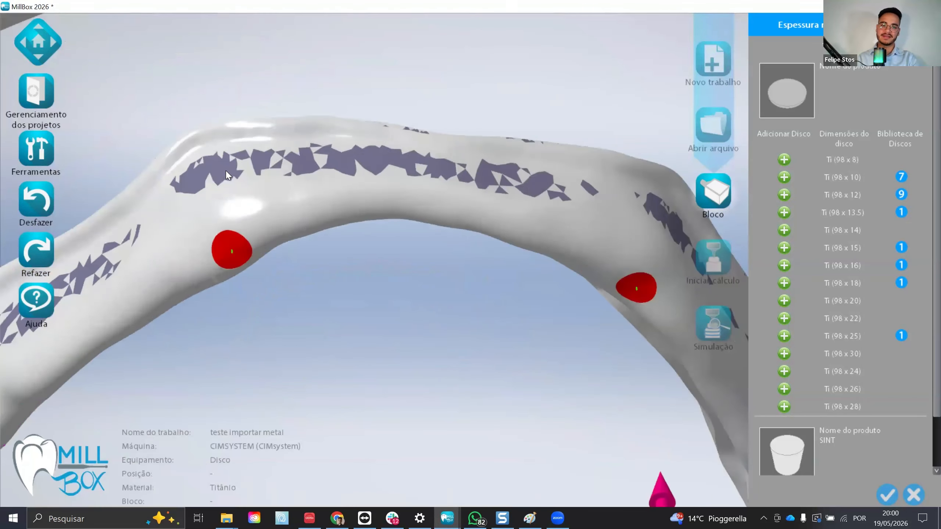
pyautogui.moveTo(227, 175); pyautogui.dragTo(349, 167, button='middle')
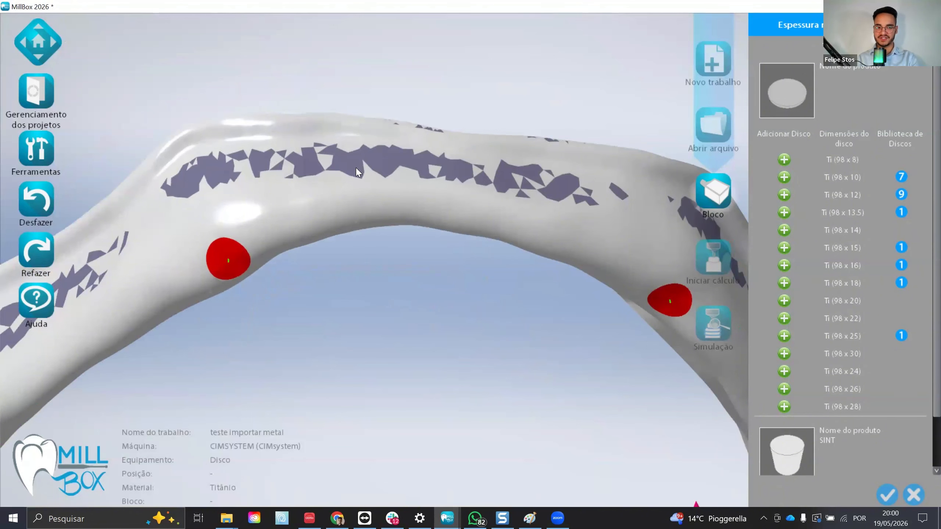
pyautogui.scroll(-8, 357, 171)
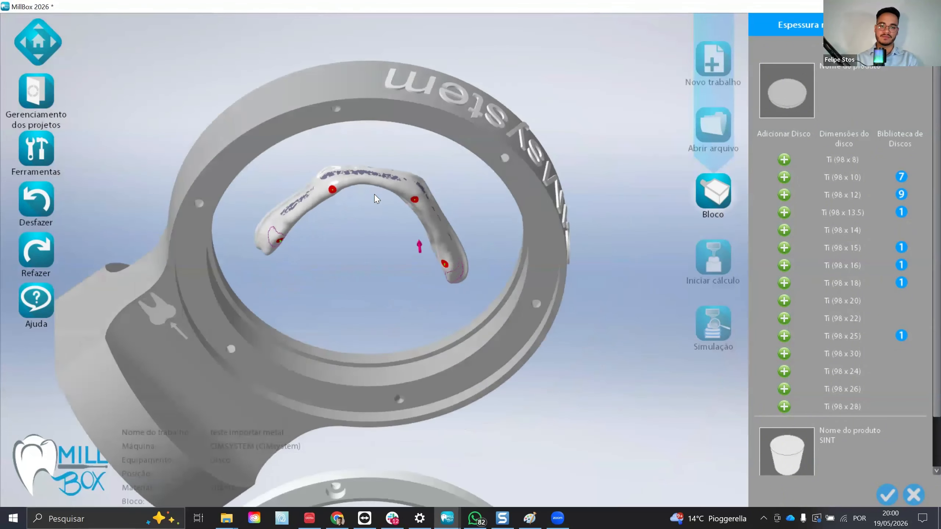
pyautogui.moveTo(374, 195); pyautogui.dragTo(378, 158, button='middle')
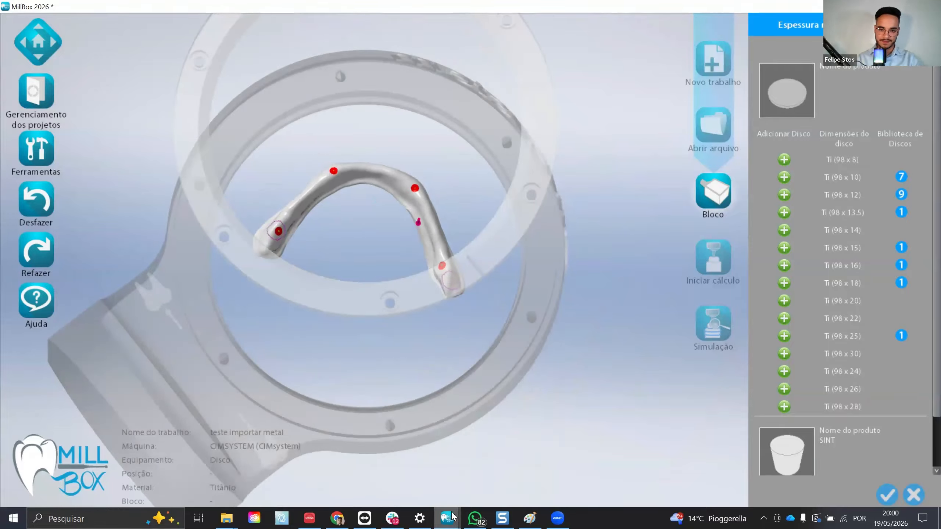
# Step: Switch to the MillBox job "teste barra mostrar opcoes" and view the bar placed in the titanium disc
pyautogui.click(491, 476)
pyautogui.moveTo(456, 329); pyautogui.dragTo(451, 486, button='middle')
pyautogui.scroll(3, 481, 259)
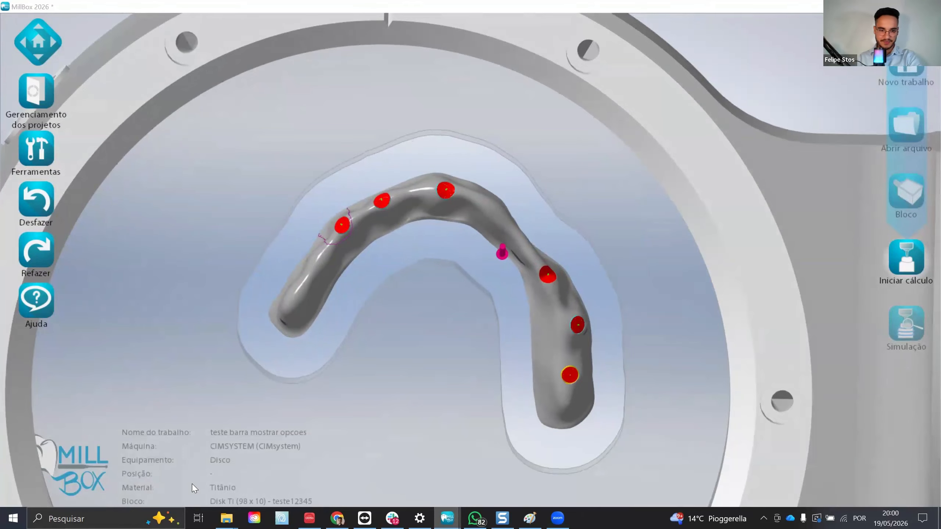
# Step: Switch to the MillBox job "teste barra" and view the bar with its connectors in the titanium disc
pyautogui.moveTo(446, 518)
pyautogui.click(180, 479)
pyautogui.scroll(5, 452, 255)
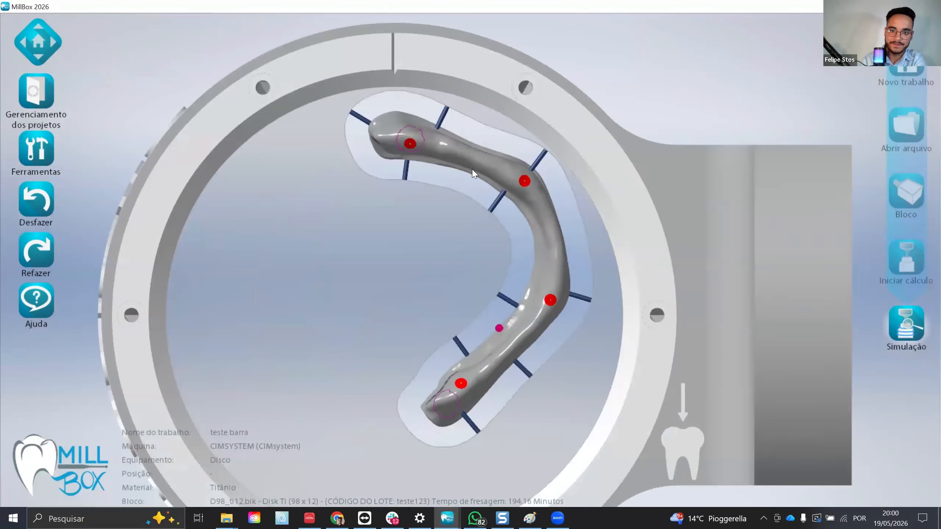
# Step: View the bar's implant seats and connectors from underneath, and switch to the MillBox job "teste importar metal"
pyautogui.moveTo(454, 252); pyautogui.dragTo(366, 185, button='middle')
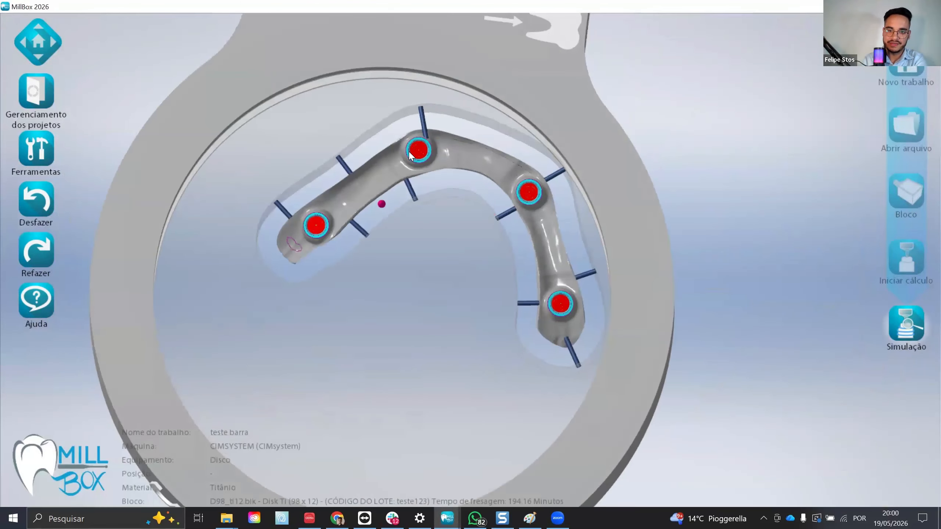
pyautogui.scroll(6, 353, 206)
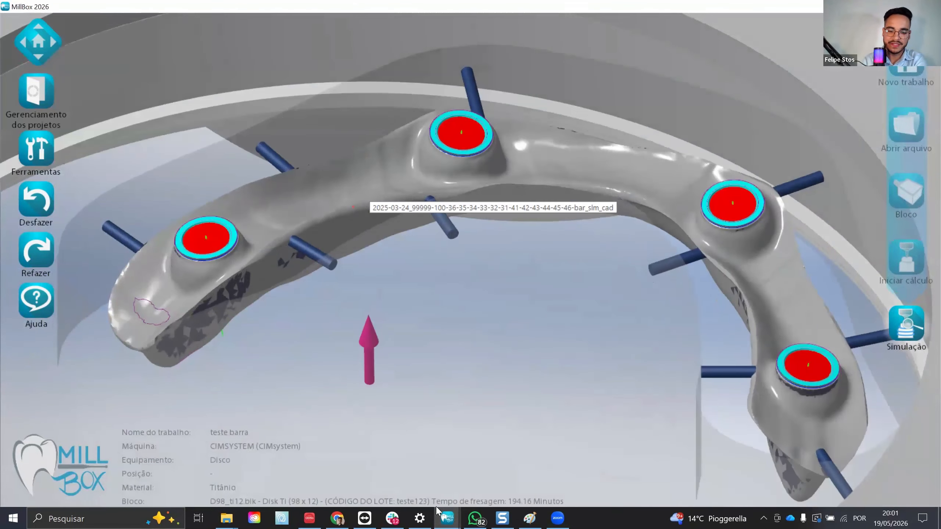
pyautogui.moveTo(448, 519)
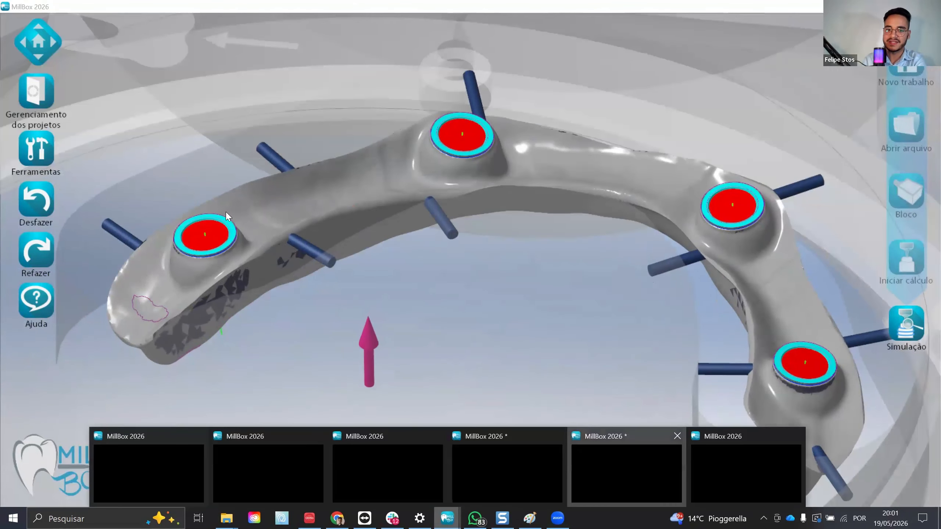
pyautogui.click(616, 467)
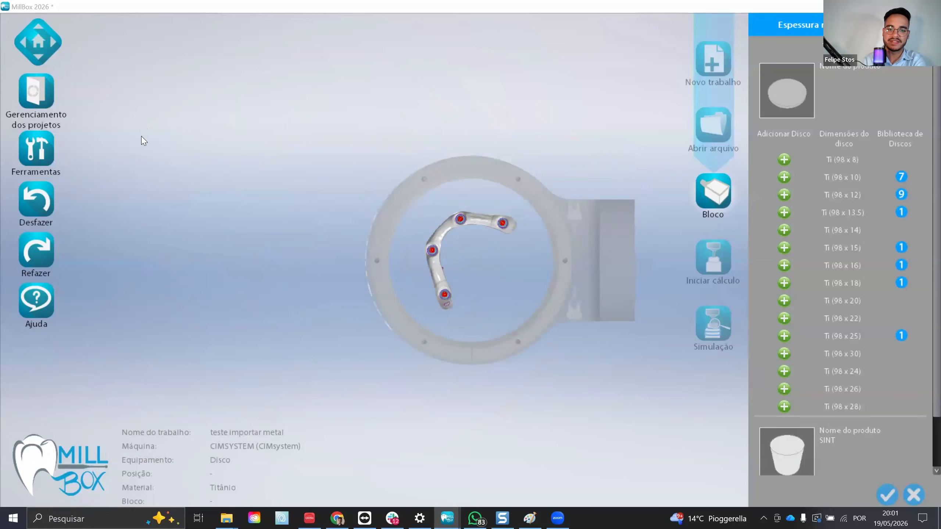
# Step: Add a new Ti (98 x 12) titanium disc to the job, with the block name "teste122"
pyautogui.scroll(-5, 211, 236)
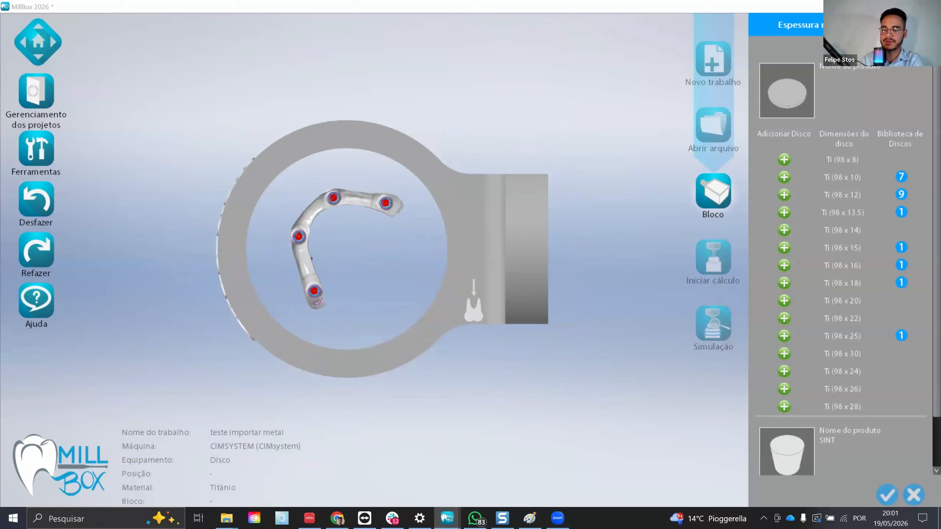
pyautogui.click(790, 159)
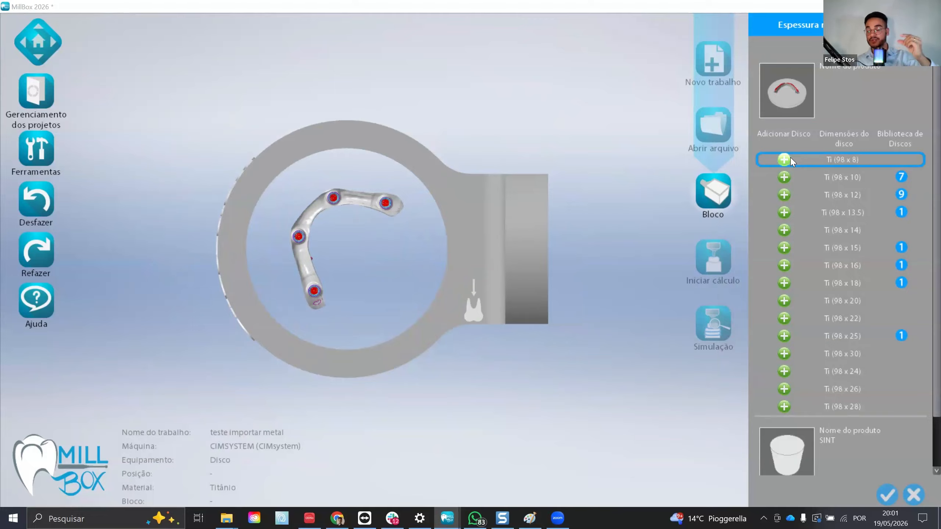
pyautogui.click(786, 178)
pyautogui.click(786, 196)
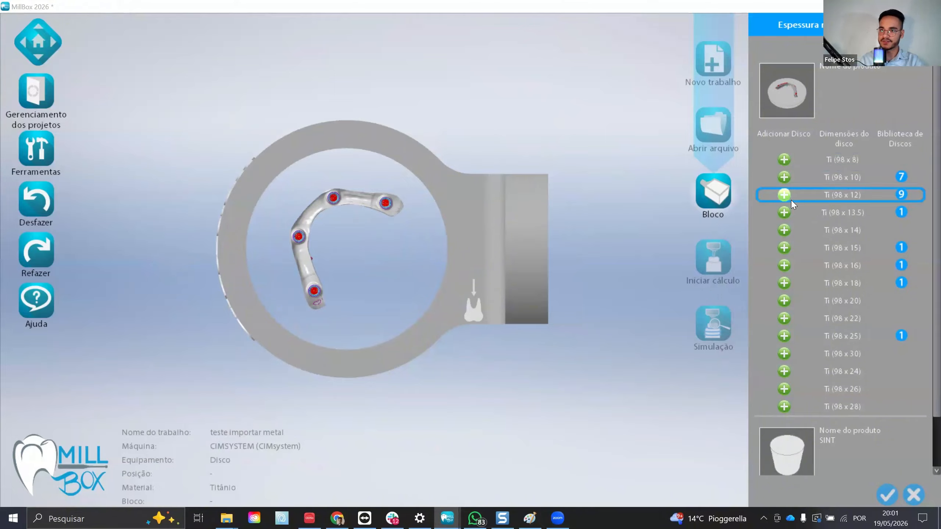
pyautogui.click(785, 195)
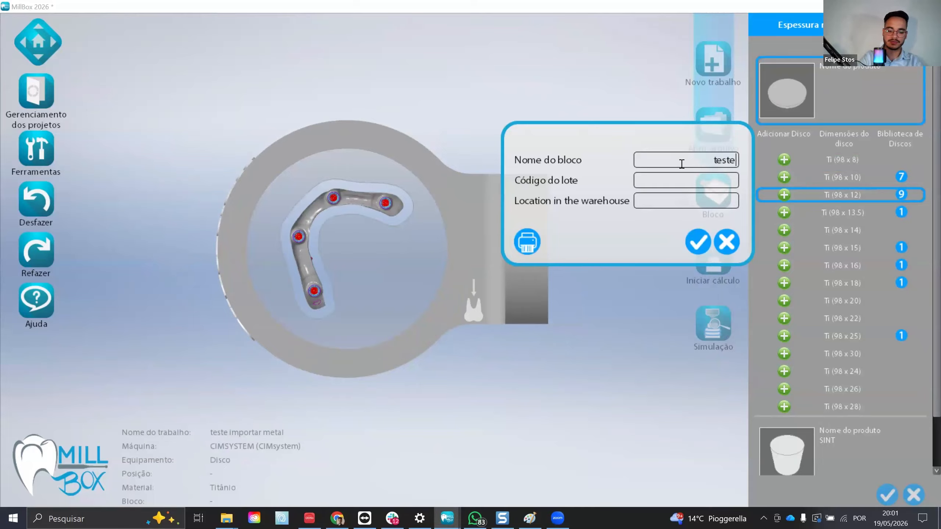
pyautogui.write('teste122')
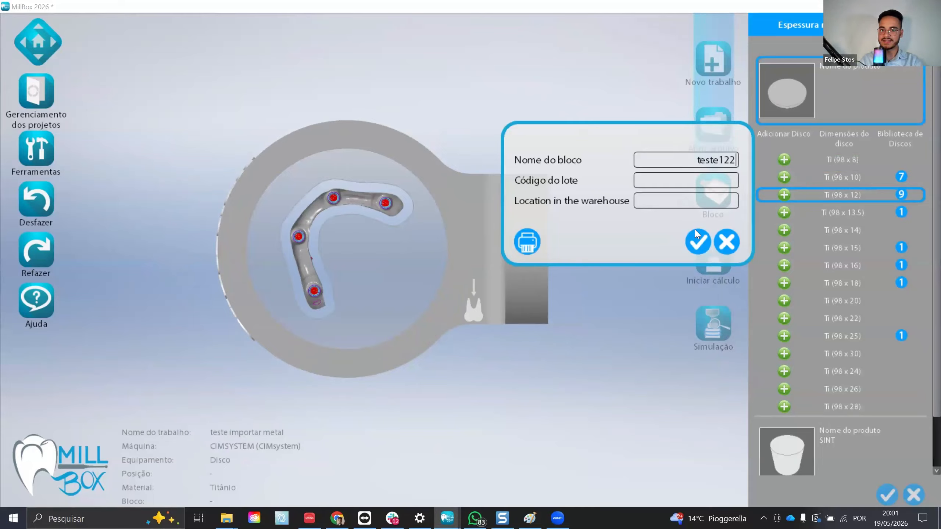
pyautogui.click(698, 241)
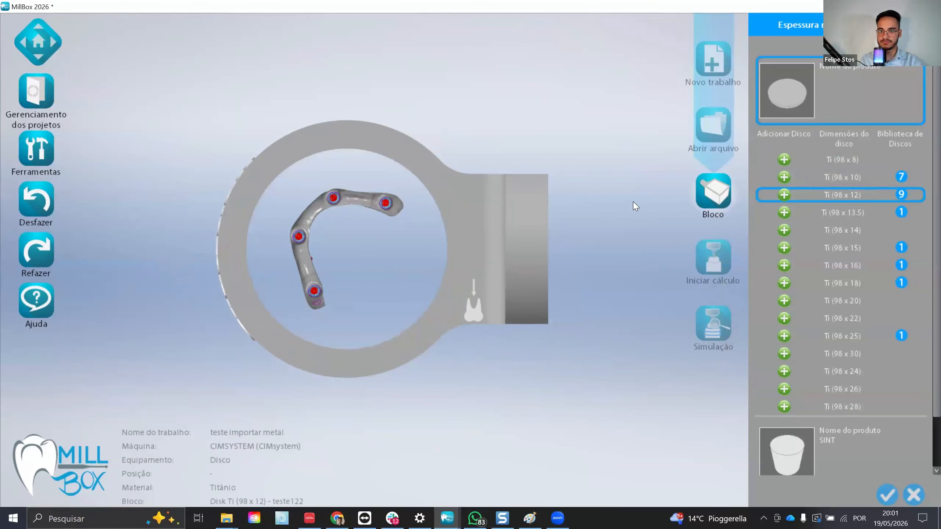
# Step: Select the bar in the disc and start adding connectors to it manually
pyautogui.click(41, 44)
pyautogui.scroll(5, 296, 199)
pyautogui.scroll(-2, 293, 196)
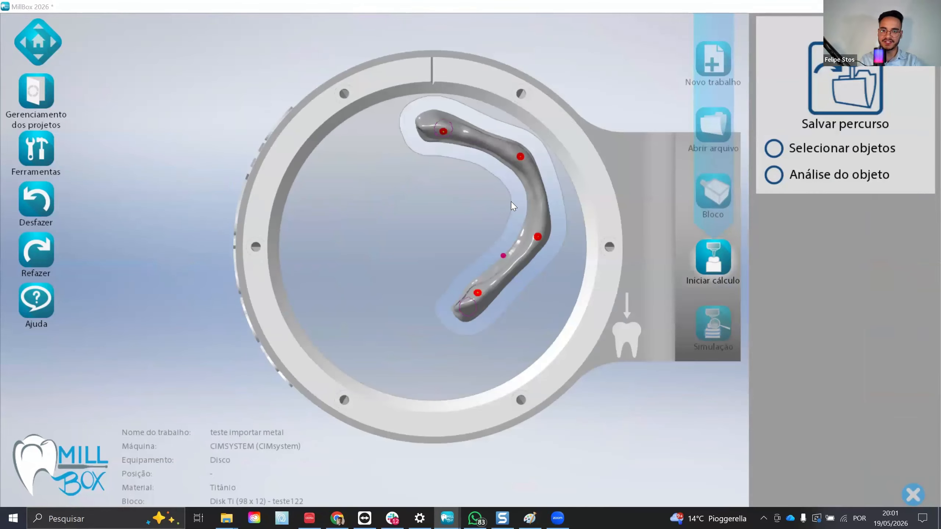
pyautogui.scroll(2, 517, 184)
pyautogui.scroll(2, 518, 180)
pyautogui.moveTo(518, 180); pyautogui.dragTo(462, 127, button='middle')
pyautogui.click(462, 128)
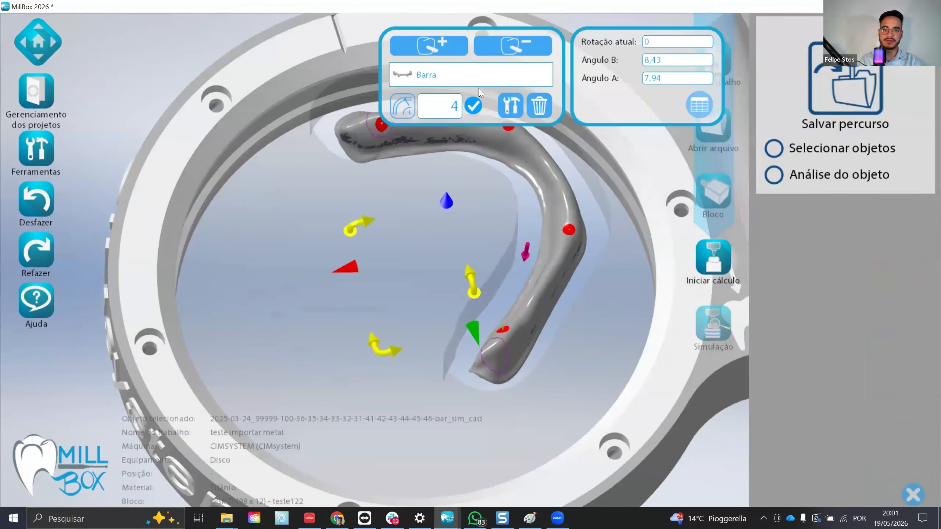
pyautogui.click(446, 47)
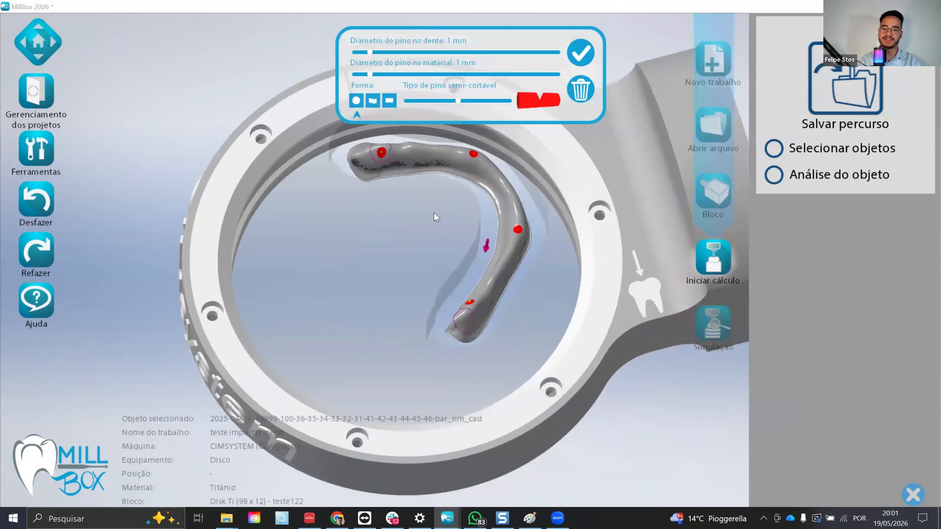
# Step: Place a round 1 mm connector on the end face of the bar, below its upper rim
pyautogui.moveTo(434, 212); pyautogui.dragTo(362, 184, button='middle')
pyautogui.scroll(5, 334, 200)
pyautogui.scroll(2, 310, 220)
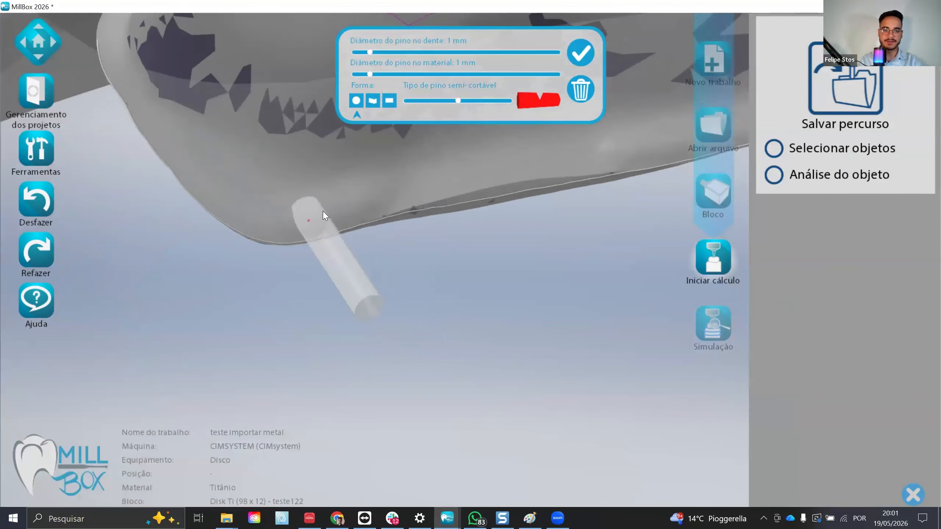
pyautogui.moveTo(321, 216); pyautogui.dragTo(349, 270, button='middle')
pyautogui.scroll(-5, 352, 222)
pyautogui.scroll(-6, 307, 275)
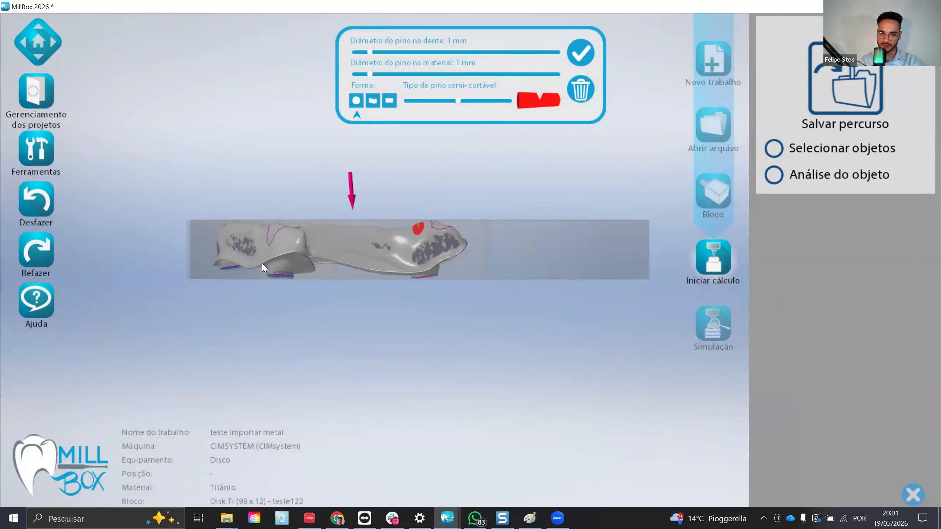
pyautogui.scroll(6, 265, 262)
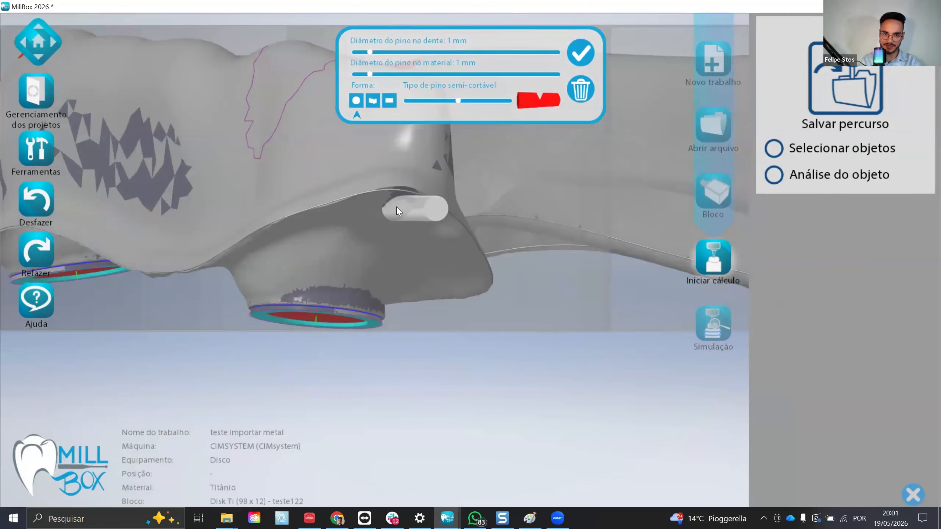
pyautogui.click(364, 207)
pyautogui.scroll(4, 375, 194)
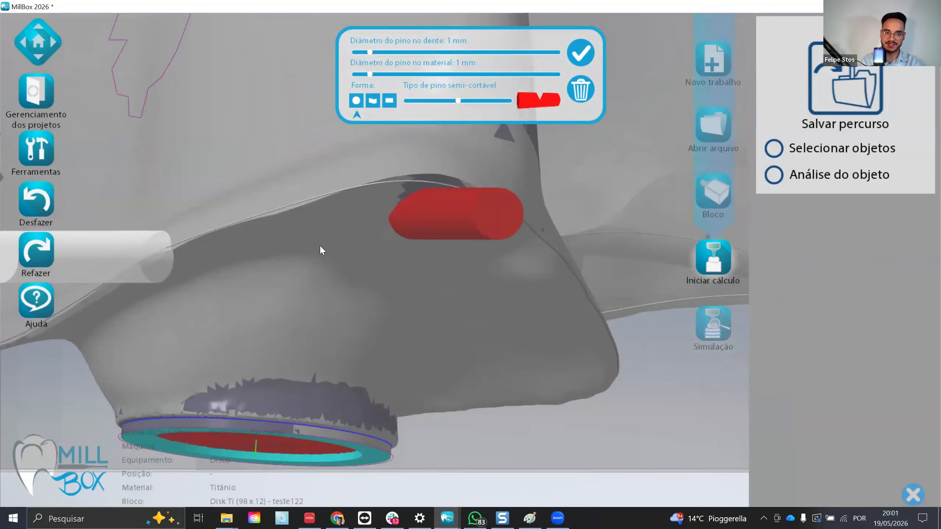
# Step: Place a connector on the bar's outer side, just above the implant seat nearest the first connector
pyautogui.scroll(-5, 363, 268)
pyautogui.scroll(-5, 376, 268)
pyautogui.moveTo(376, 267); pyautogui.dragTo(356, 274, button='middle')
pyautogui.scroll(3, 414, 265)
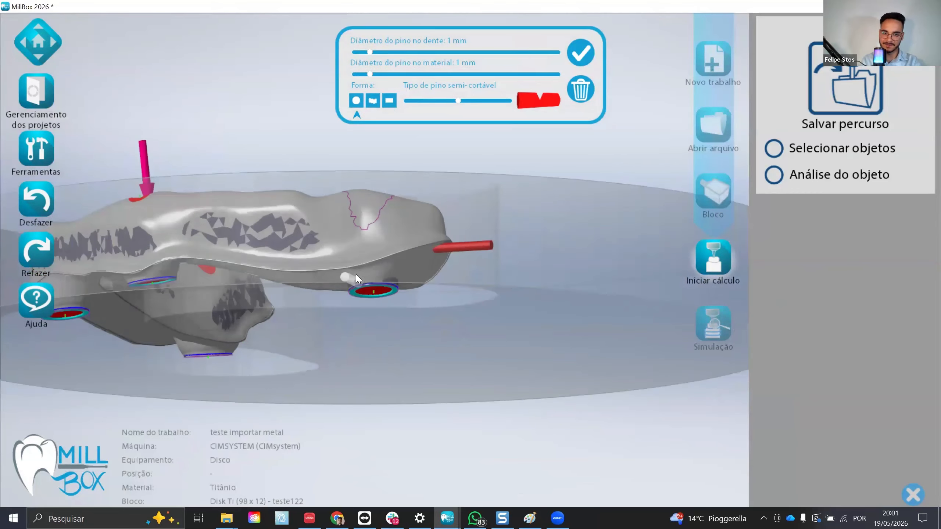
pyautogui.scroll(5, 353, 242)
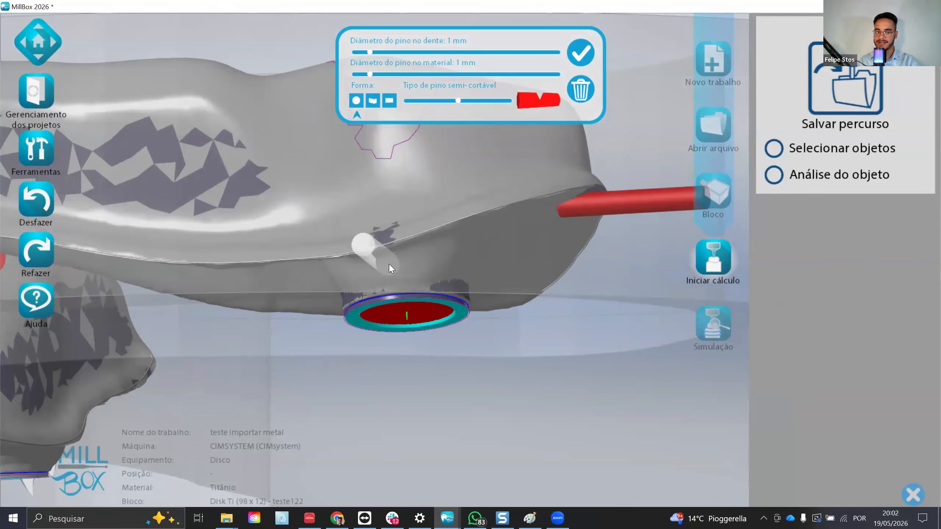
pyautogui.click(390, 264)
# Step: Place connectors on the bar's inner side next to the two middle implant seats
pyautogui.scroll(-3, 534, 237)
pyautogui.moveTo(540, 245); pyautogui.dragTo(399, 235, button='right')
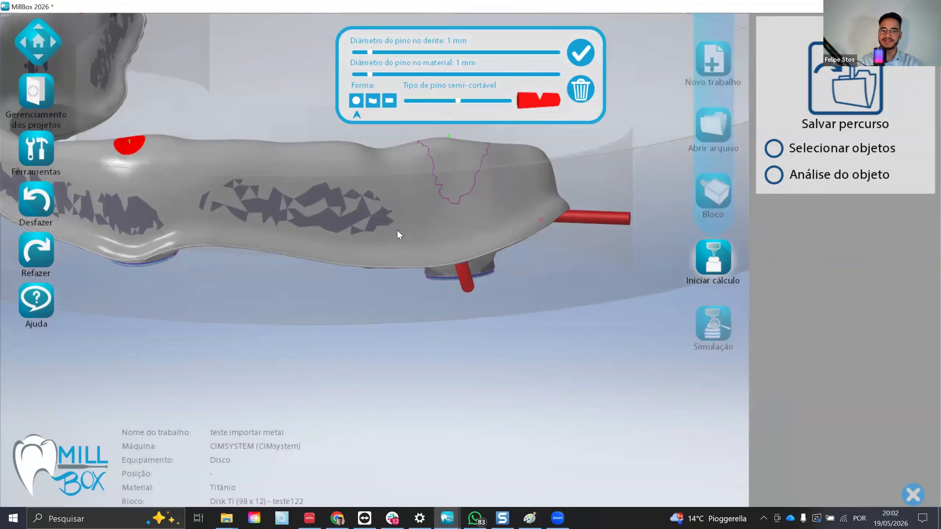
pyautogui.scroll(-3, 528, 266)
pyautogui.scroll(10, 215, 233)
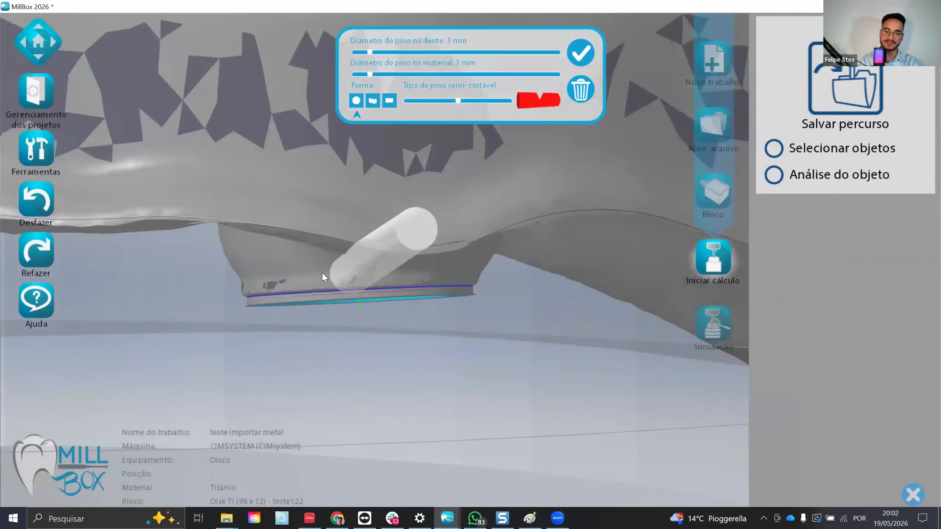
pyautogui.scroll(1, 324, 276)
pyautogui.moveTo(326, 276); pyautogui.dragTo(478, 282, button='right')
pyautogui.scroll(3, 312, 243)
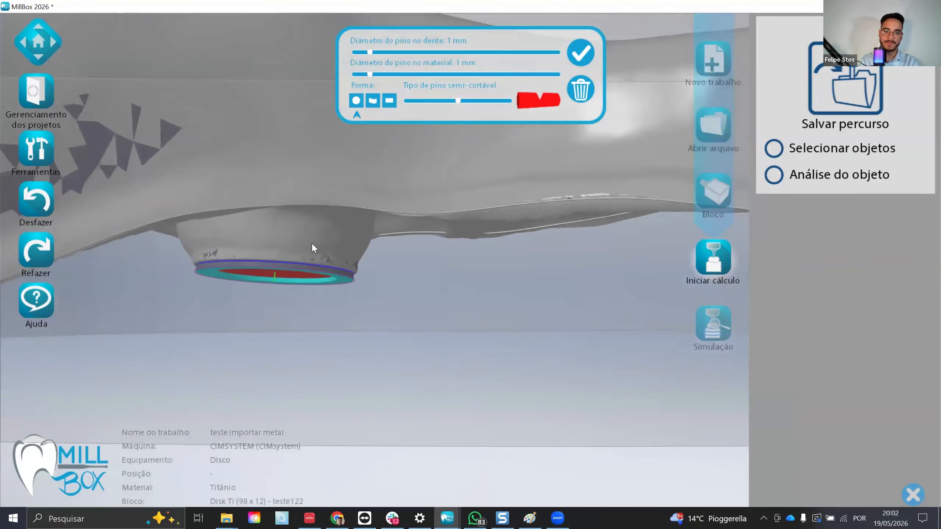
pyautogui.scroll(-2, 206, 263)
pyautogui.moveTo(200, 267); pyautogui.dragTo(396, 259, button='right')
pyautogui.scroll(3, 395, 259)
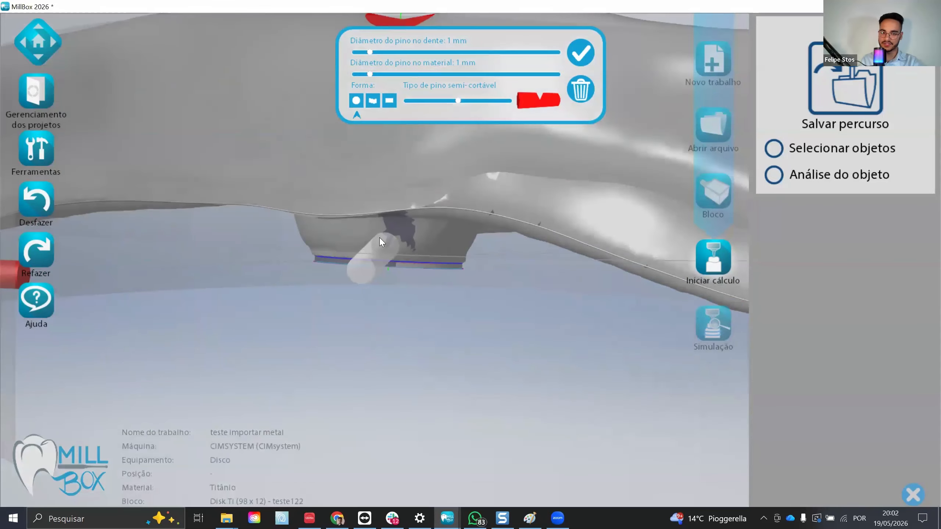
pyautogui.click(381, 243)
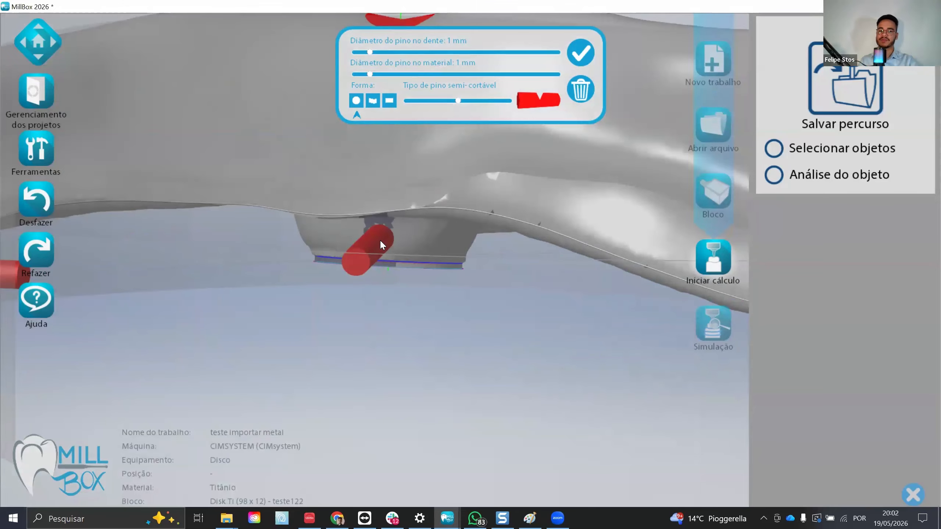
# Step: Place a connector on the end face at the bar's opposite end
pyautogui.scroll(-5, 295, 231)
pyautogui.moveTo(406, 256); pyautogui.dragTo(587, 213, button='right')
pyautogui.scroll(4, 603, 212)
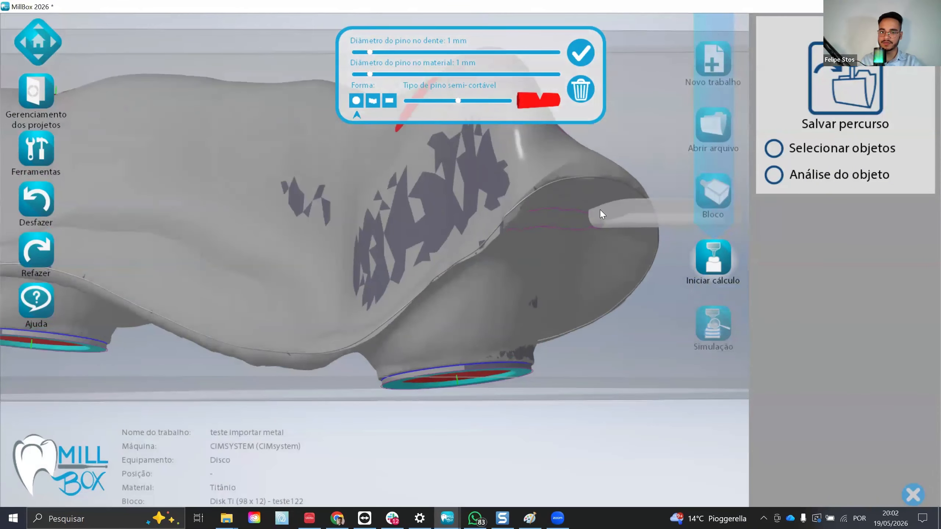
pyautogui.moveTo(441, 270); pyautogui.dragTo(409, 268, button='middle')
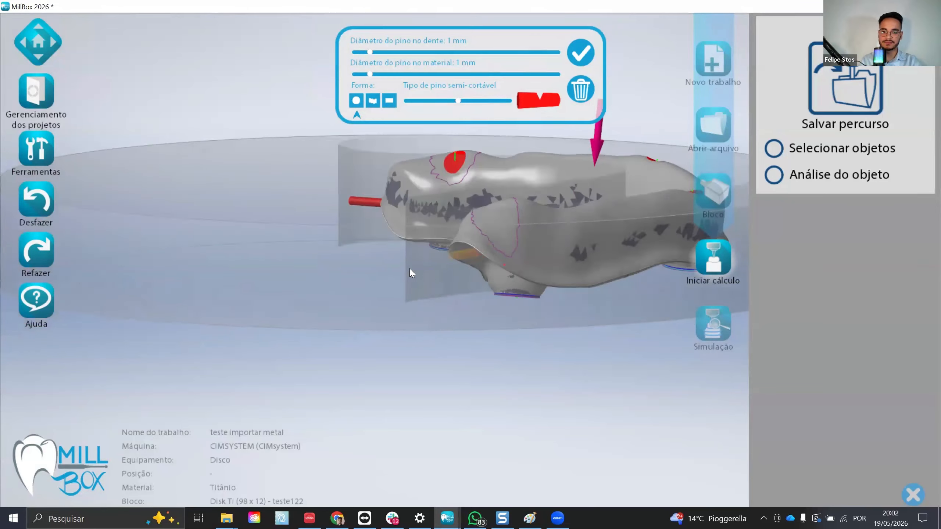
# Step: Place connectors on the bar's outer side at the last implant seat and at the neighbouring middle seat
pyautogui.scroll(-3, 466, 254)
pyautogui.moveTo(465, 254); pyautogui.dragTo(590, 309, button='middle')
pyautogui.scroll(4, 433, 282)
pyautogui.scroll(3, 437, 282)
pyautogui.scroll(2, 437, 288)
pyautogui.scroll(-4, 437, 289)
pyautogui.scroll(-3, 391, 290)
pyautogui.scroll(-3, 413, 295)
pyautogui.scroll(3, 582, 316)
pyautogui.scroll(3, 583, 318)
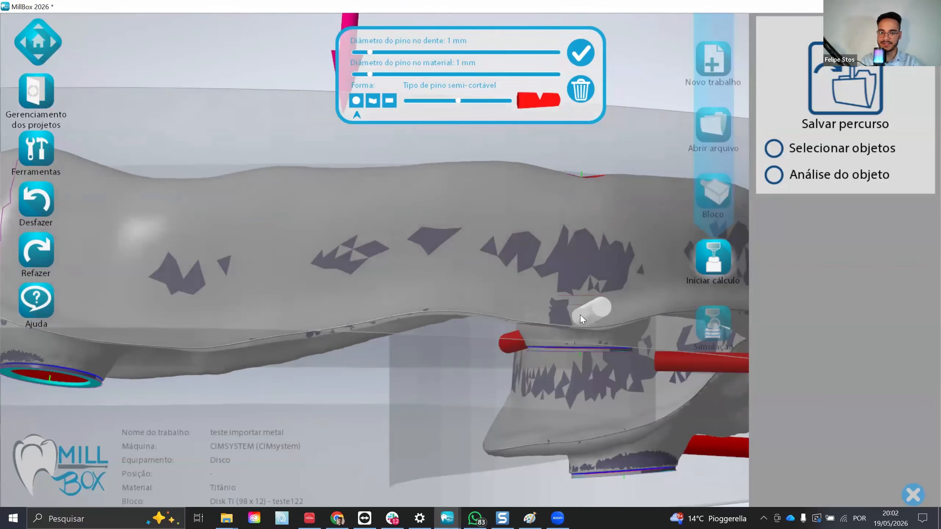
pyautogui.click(145, 335)
# Step: Place a connector on the bar's outer side at the remaining middle implant seat and finish the connector placement
pyautogui.scroll(-5, 260, 300)
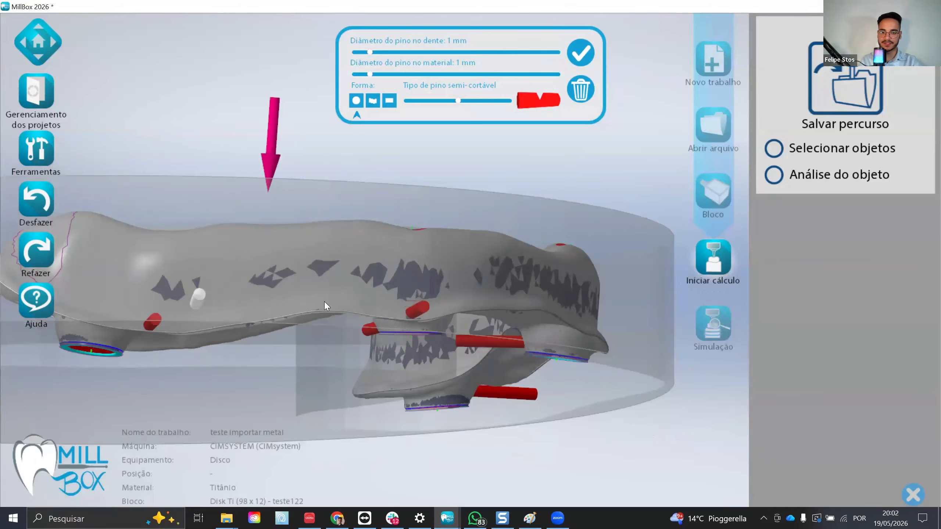
pyautogui.moveTo(324, 302); pyautogui.dragTo(534, 311, button='middle')
pyautogui.click(561, 303)
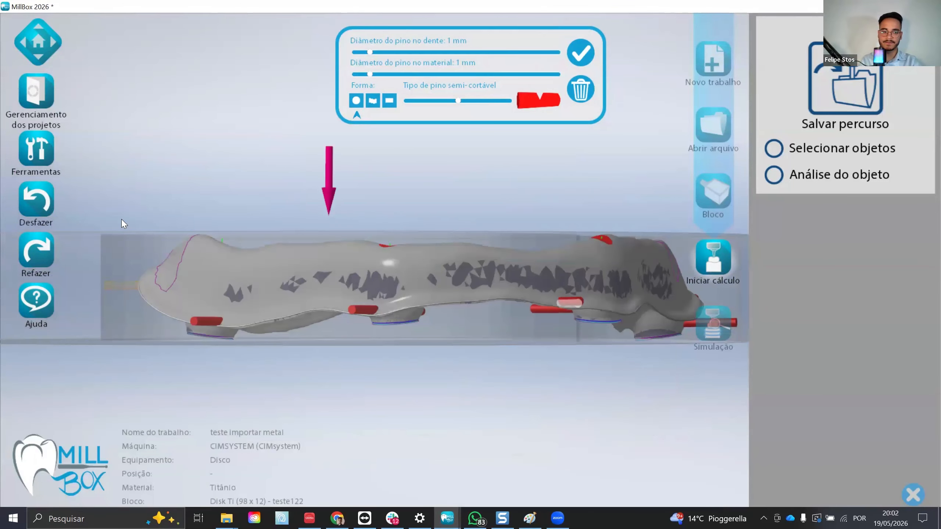
pyautogui.scroll(-1, 163, 206)
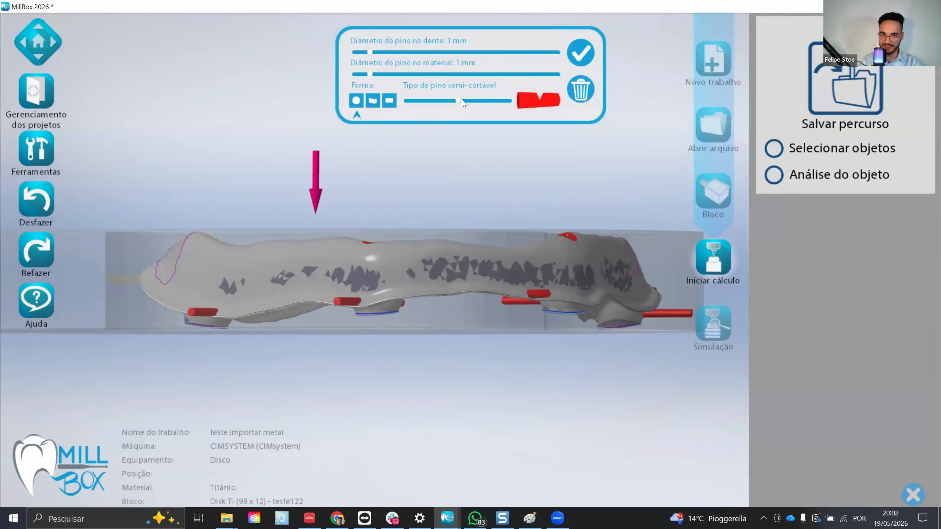
pyautogui.click(583, 55)
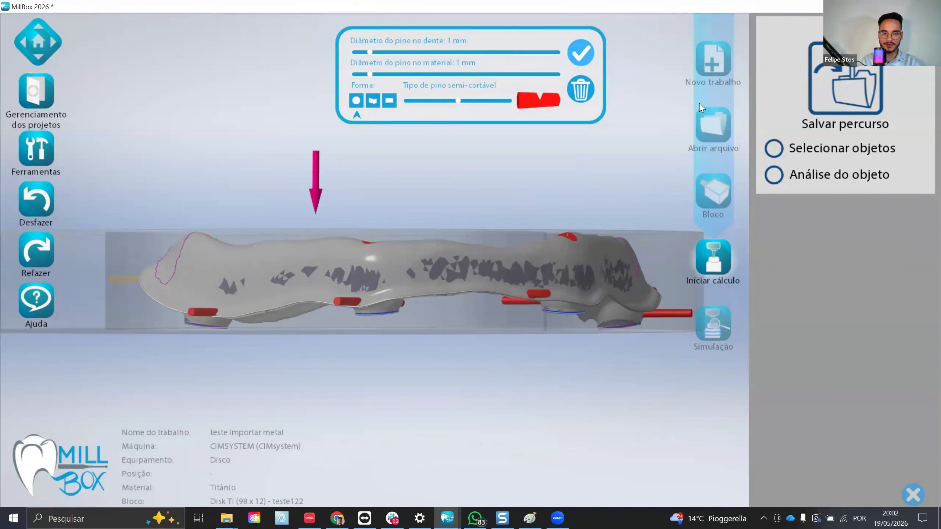
pyautogui.click(326, 144)
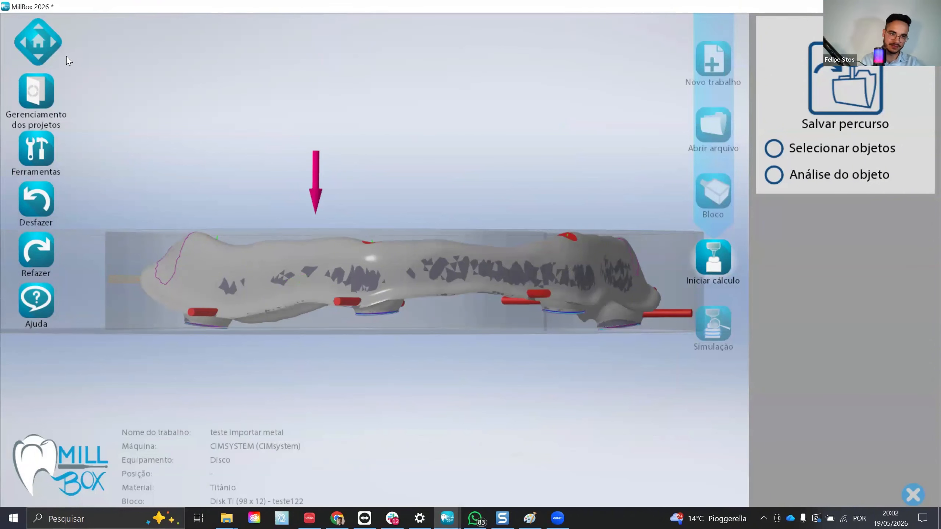
# Step: Move the connector from the bar's end face to its inner side near the last implant seat and accept it
pyautogui.click(39, 45)
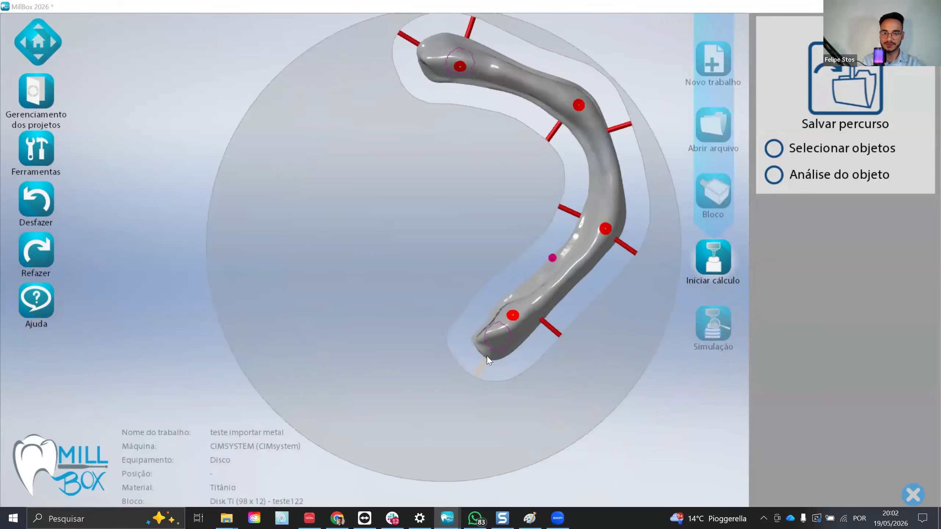
pyautogui.scroll(3, 460, 387)
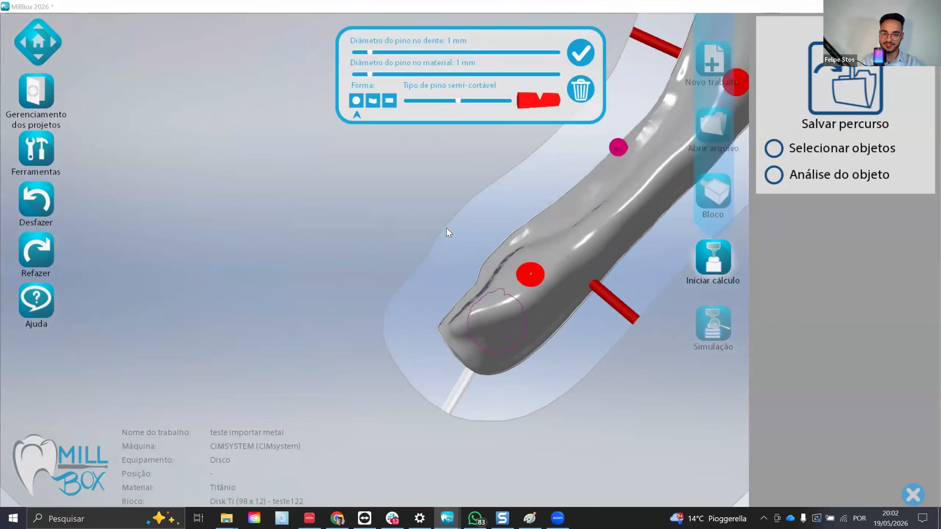
pyautogui.moveTo(447, 228); pyautogui.dragTo(478, 289, button='middle')
pyautogui.scroll(5, 514, 284)
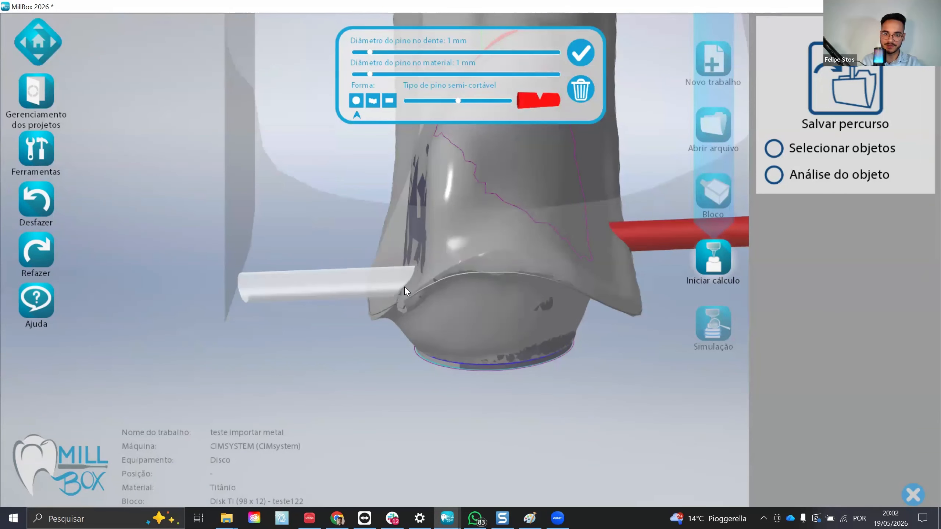
pyautogui.scroll(-2, 405, 289)
pyautogui.moveTo(476, 275); pyautogui.dragTo(353, 308, button='middle')
pyautogui.scroll(3, 352, 307)
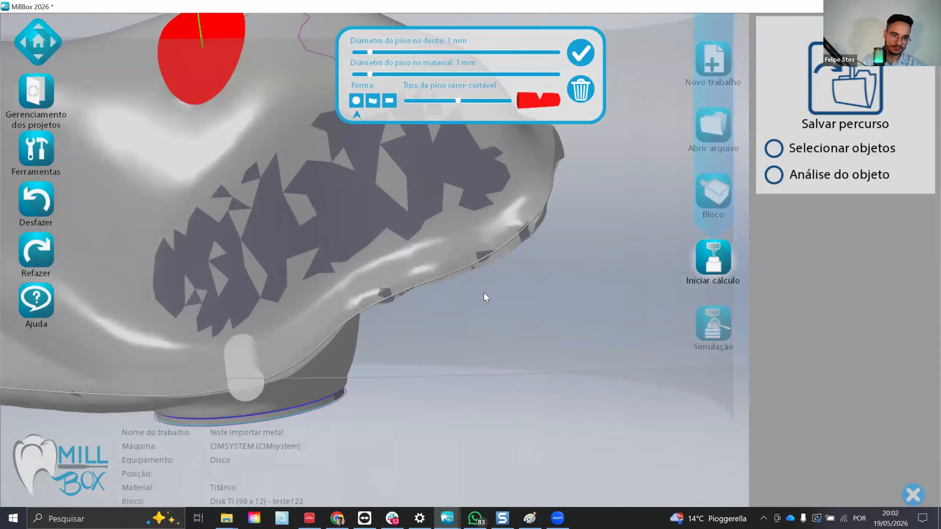
pyautogui.scroll(-4, 449, 304)
pyautogui.scroll(3, 245, 335)
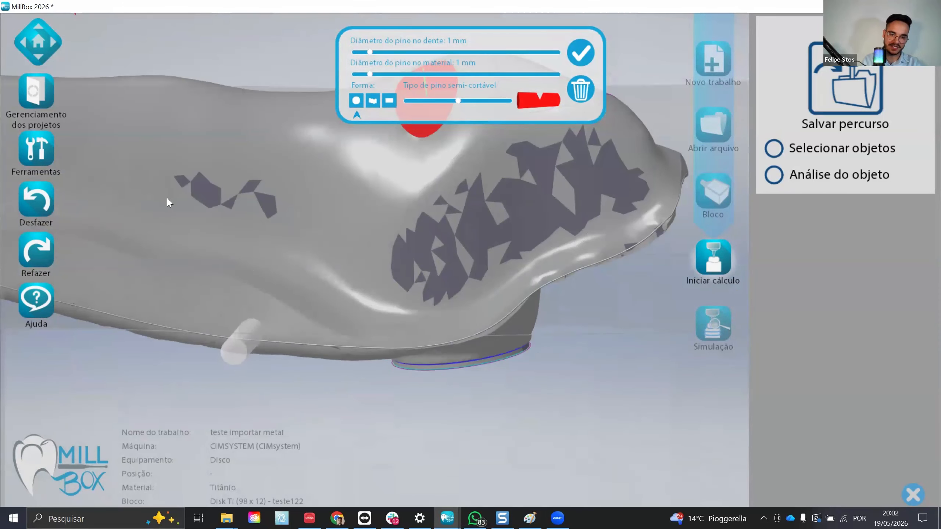
pyautogui.click(581, 52)
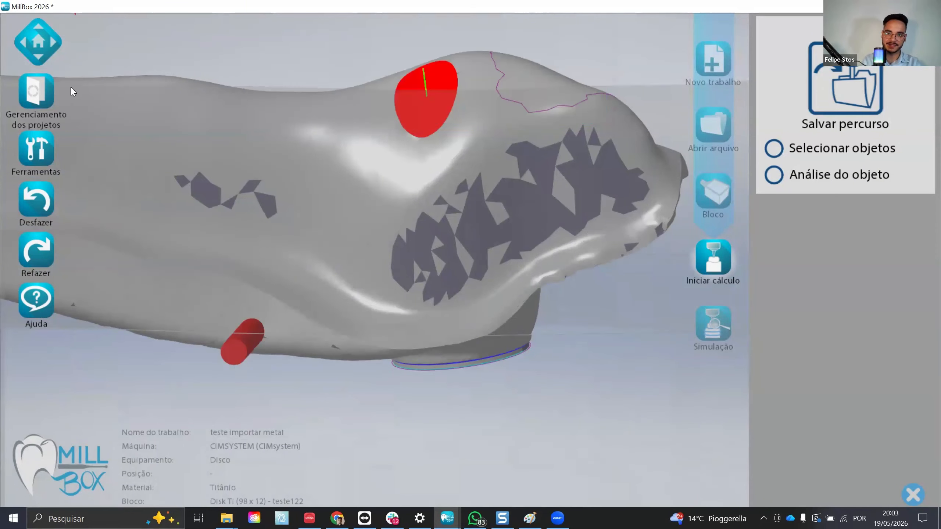
# Step: Select the four connectors on the half of the bar with the moved connector and set their material-side diameter to 2 mm
pyautogui.click(38, 44)
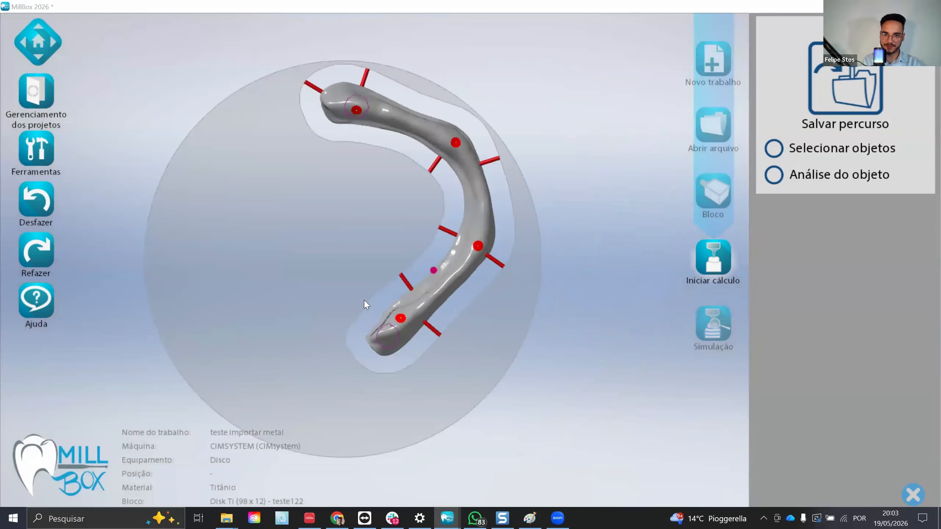
pyautogui.scroll(3, 364, 301)
pyautogui.click(349, 301)
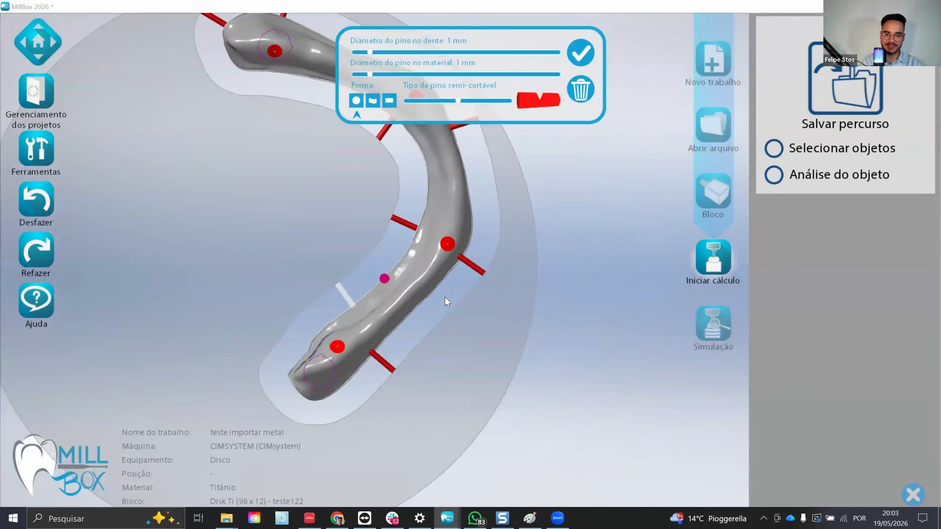
pyautogui.click(383, 361)
pyautogui.click(471, 265)
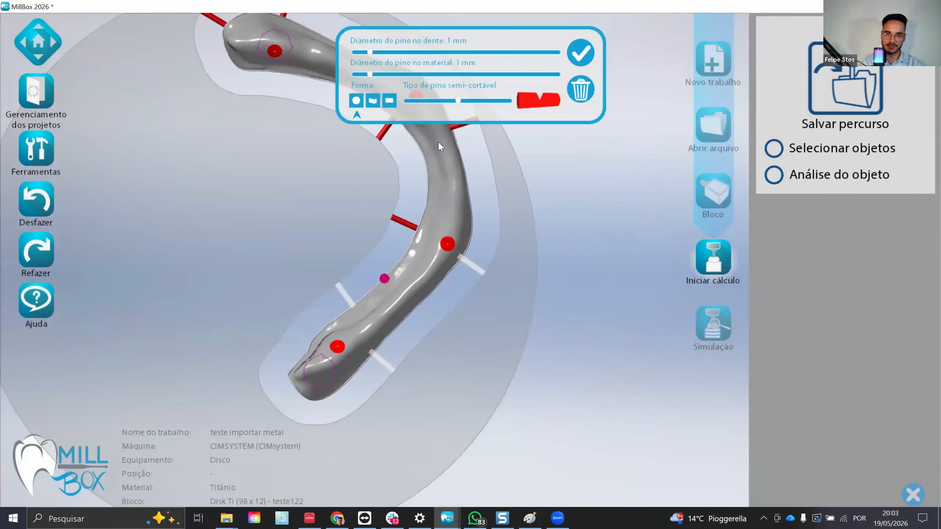
pyautogui.click(399, 74)
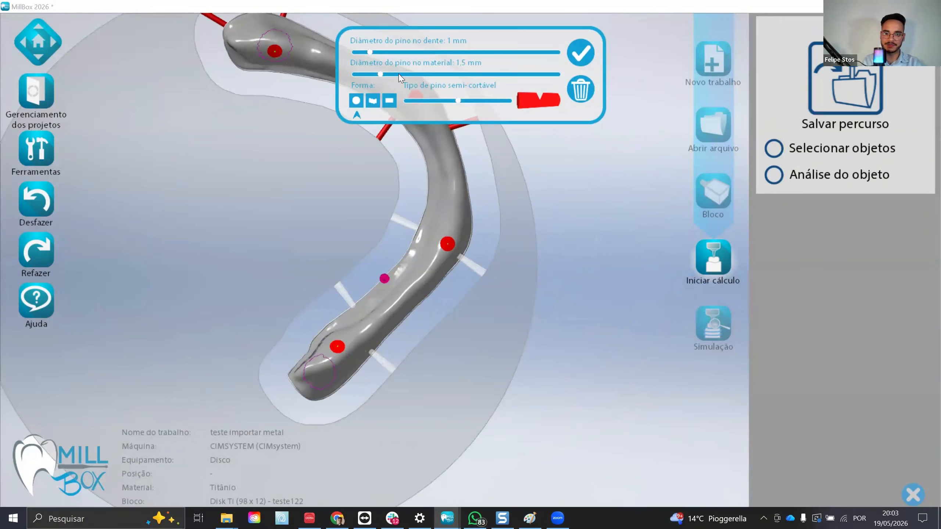
pyautogui.click(399, 75)
pyautogui.scroll(5, 478, 275)
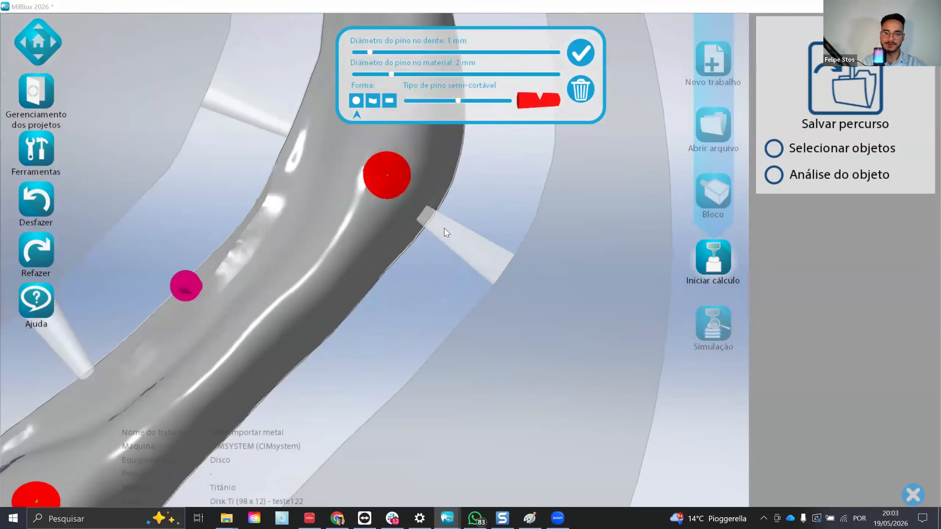
pyautogui.scroll(-5, 515, 290)
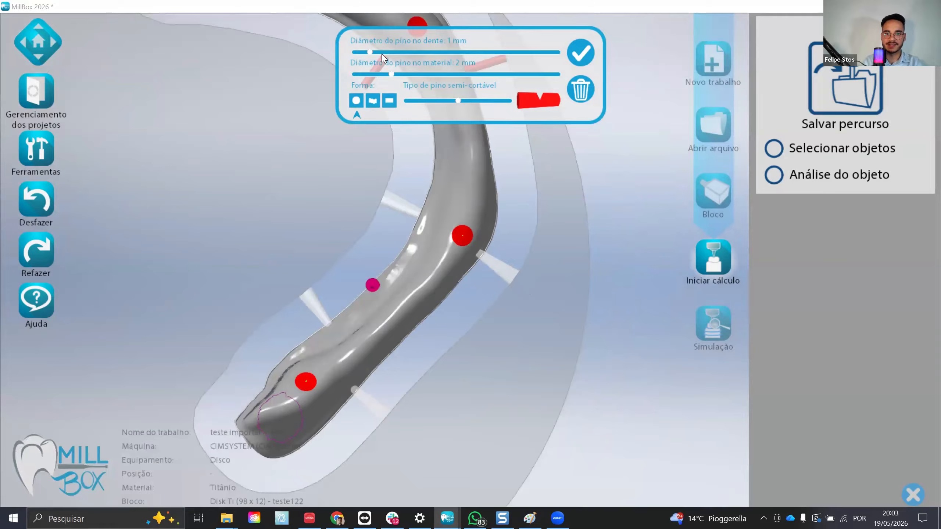
# Step: Set the four selected connectors' tooth-side diameter to 1 mm and change them to the non-cuttable pin type
pyautogui.click(382, 53)
pyautogui.click(372, 53)
pyautogui.scroll(-1, 454, 278)
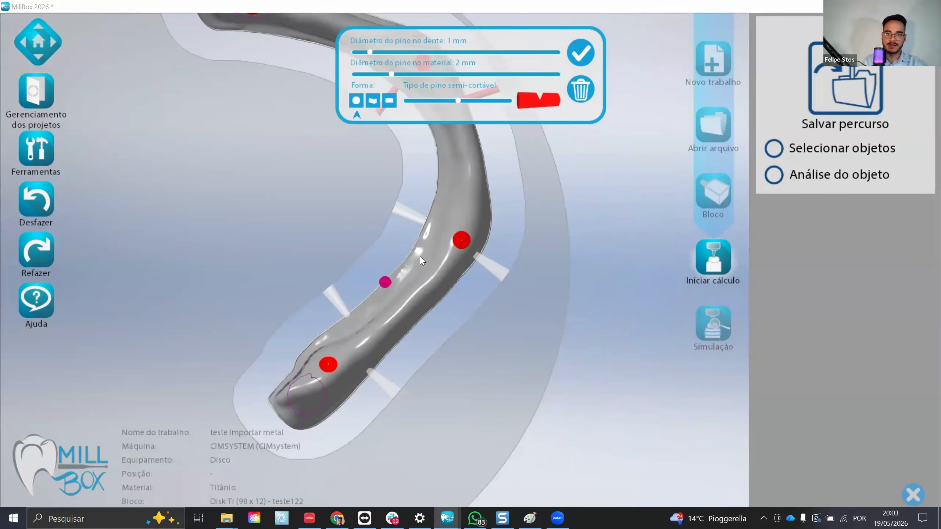
pyautogui.click(407, 103)
pyautogui.scroll(-2, 336, 219)
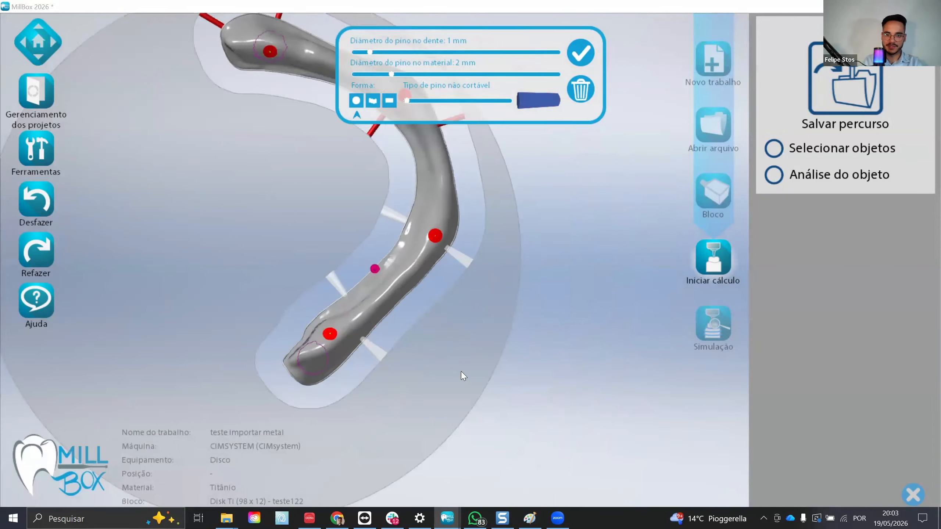
pyautogui.click(459, 370)
# Step: Open the screw channel of the end implant seat on the bar's half with the red connectors for editing
pyautogui.scroll(-2, 431, 340)
pyautogui.scroll(3, 320, 273)
pyautogui.moveTo(291, 250); pyautogui.dragTo(471, 282, button='middle')
pyautogui.scroll(-3, 470, 283)
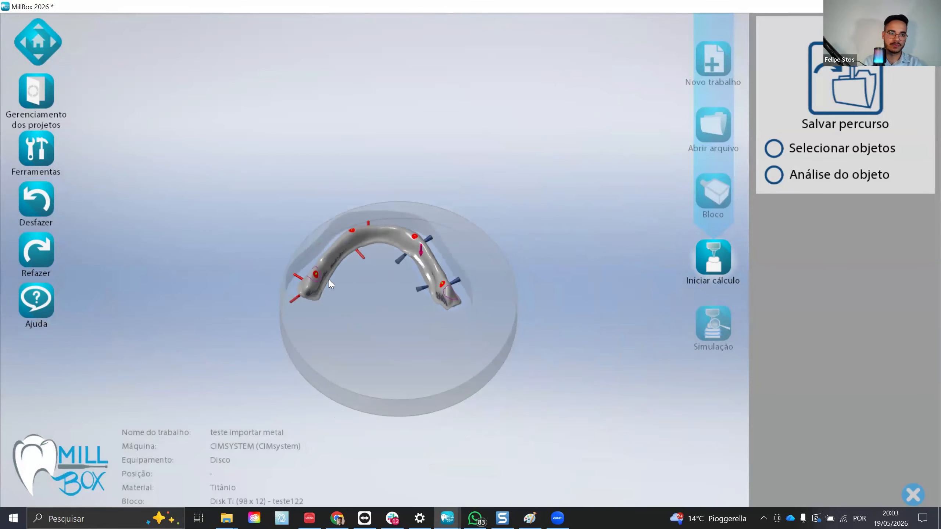
pyautogui.scroll(3, 329, 279)
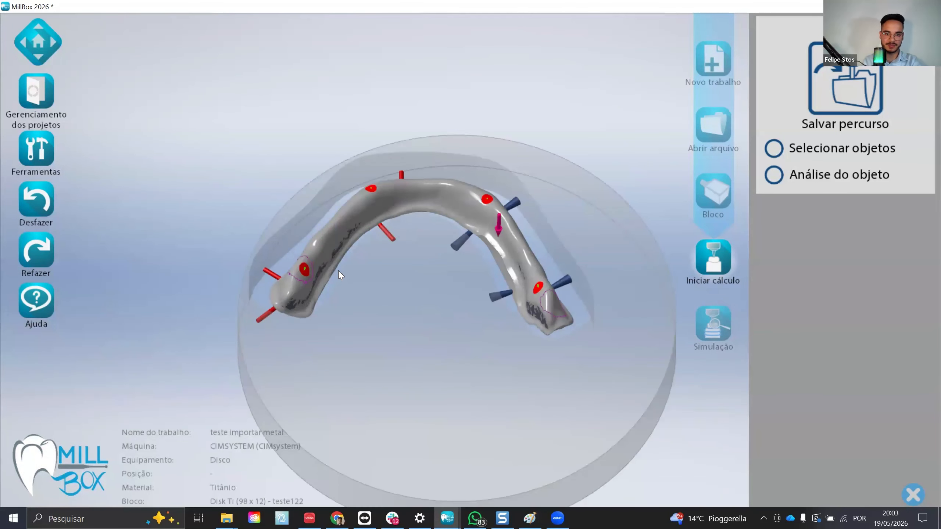
pyautogui.scroll(8, 337, 270)
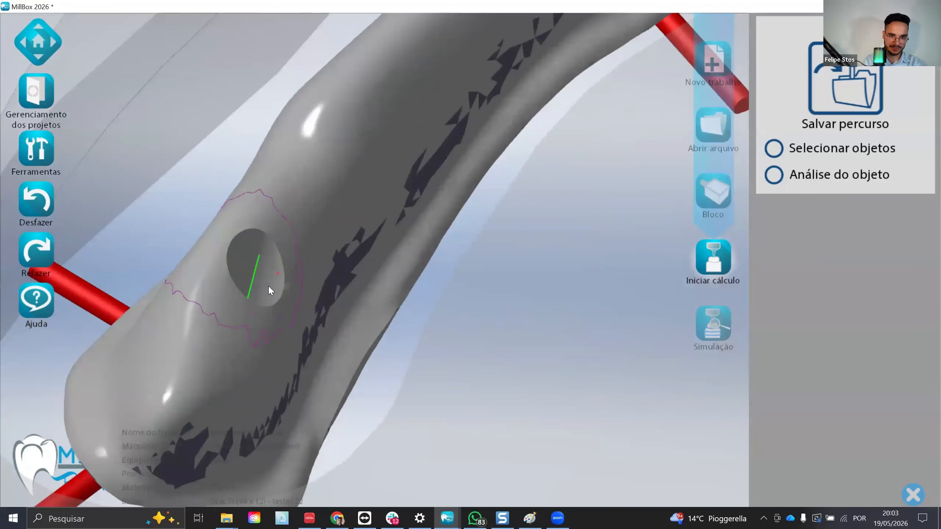
pyautogui.moveTo(268, 286); pyautogui.dragTo(231, 282, button='middle')
pyautogui.scroll(-5, 245, 268)
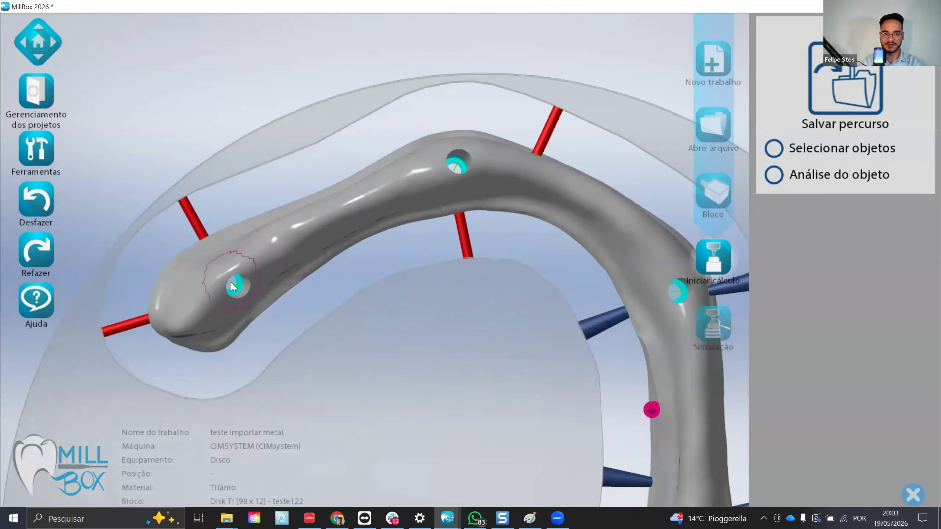
pyautogui.scroll(6, 230, 284)
pyautogui.scroll(1, 218, 296)
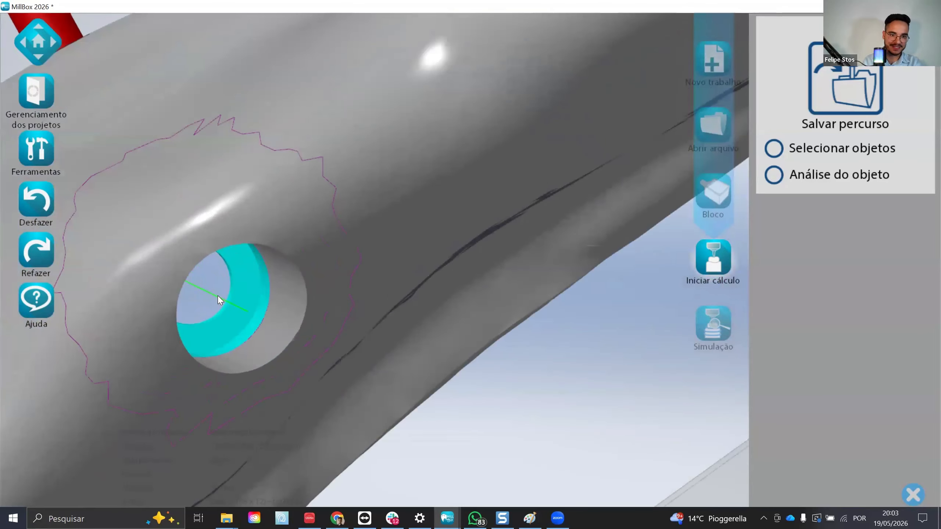
pyautogui.click(220, 299)
# Step: Set the diameter of the end seat's screw channel to 2.990
pyautogui.scroll(-8, 288, 370)
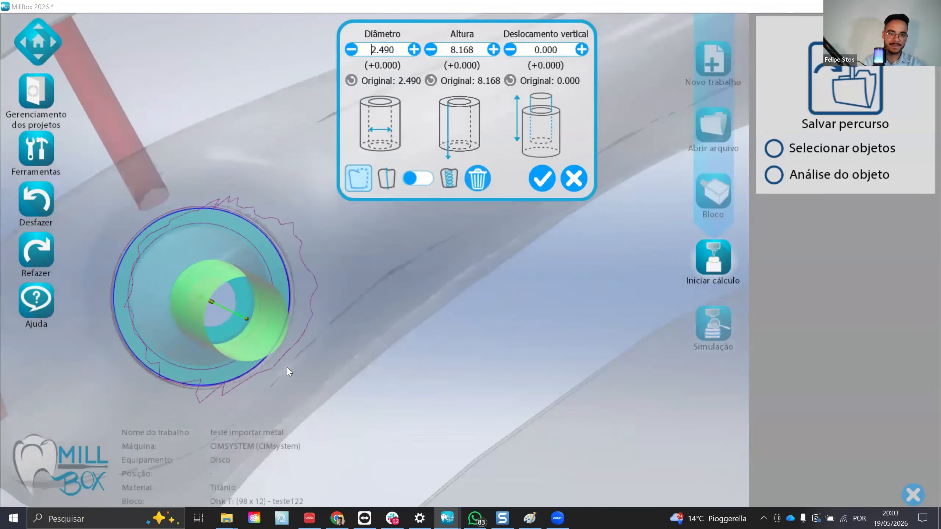
pyautogui.moveTo(447, 317); pyautogui.dragTo(351, 290, button='middle')
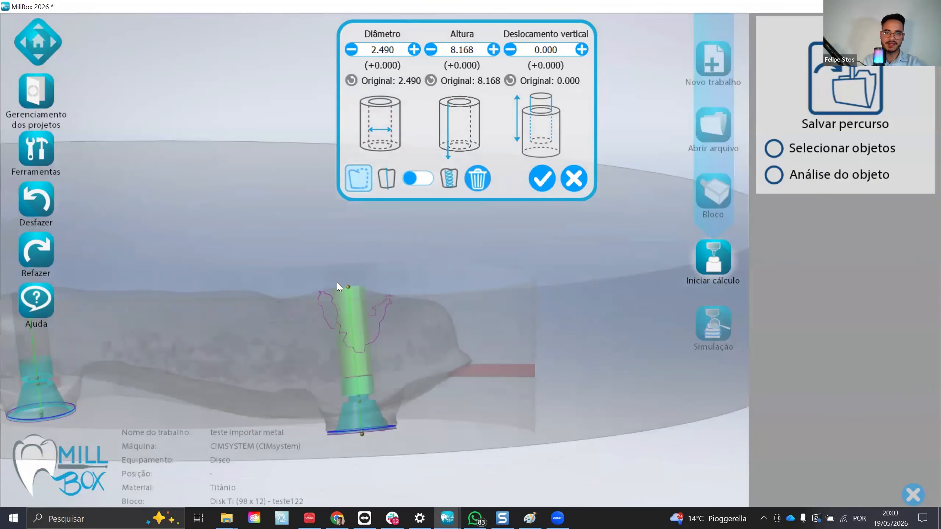
pyautogui.scroll(3, 349, 363)
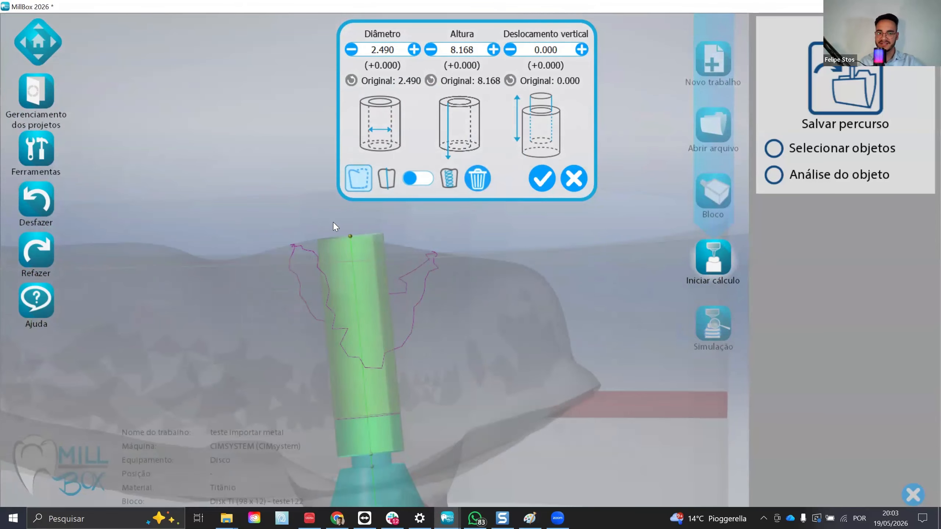
pyautogui.scroll(-3, 282, 336)
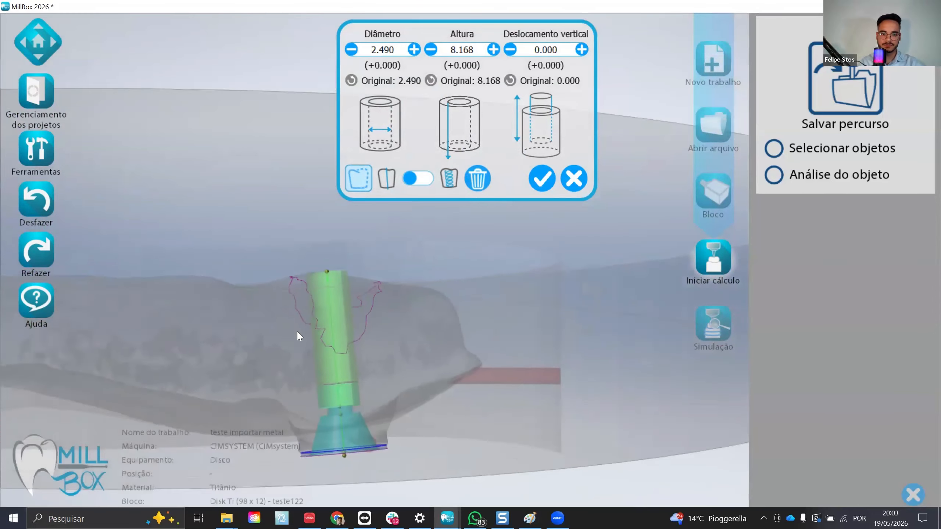
pyautogui.scroll(4, 328, 304)
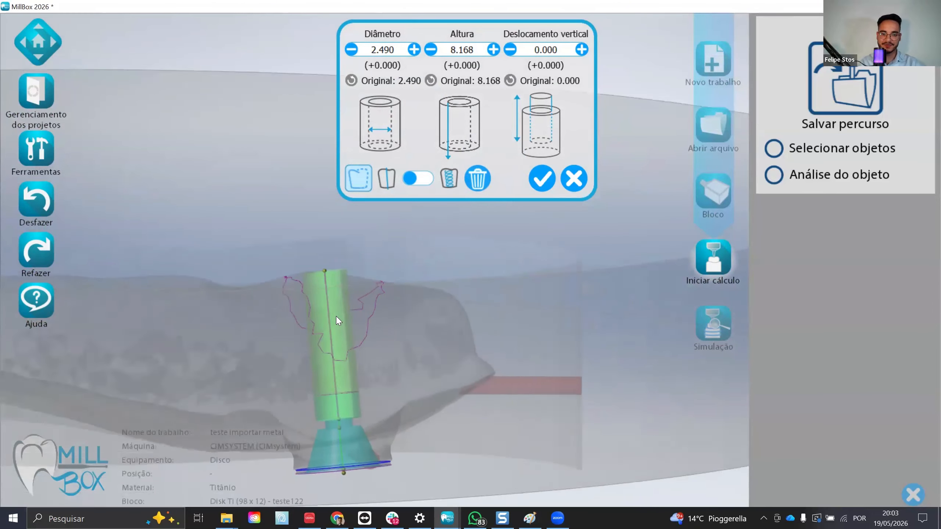
pyautogui.scroll(-2, 341, 308)
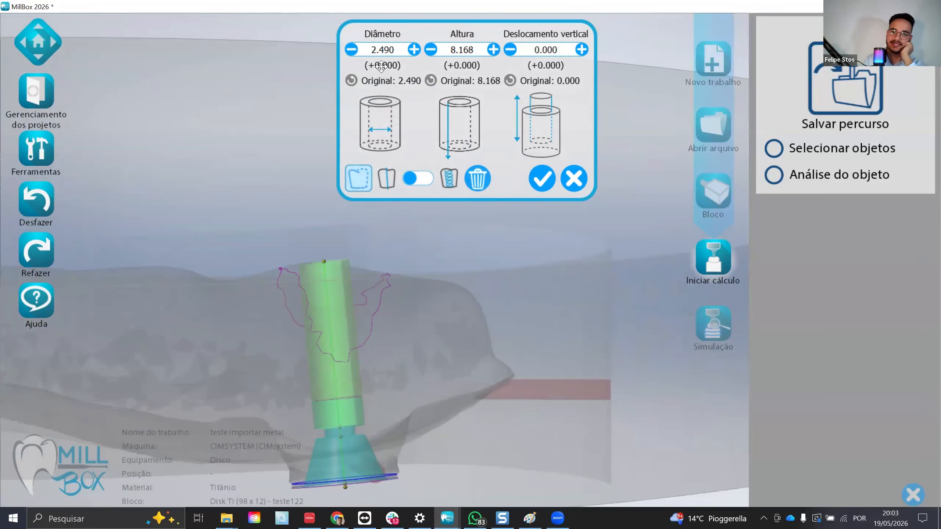
pyautogui.scroll(2, 319, 260)
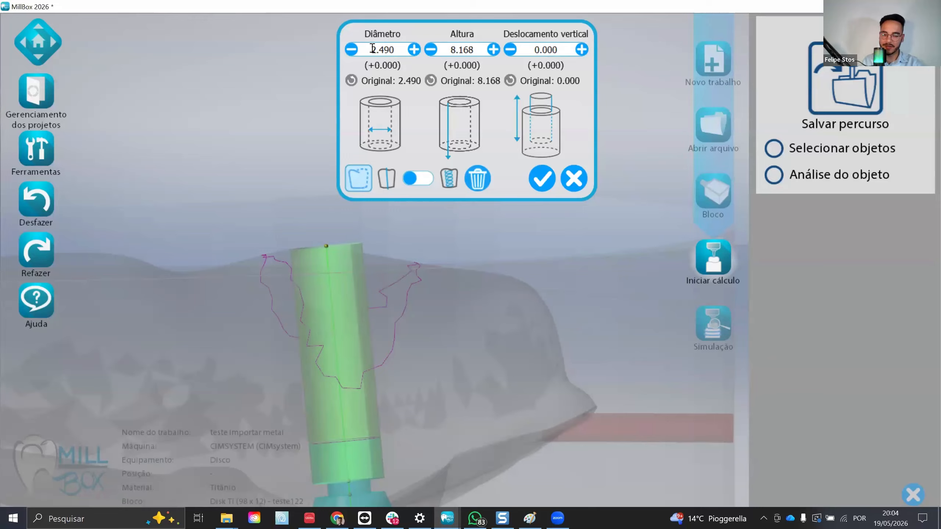
pyautogui.moveTo(371, 48); pyautogui.dragTo(393, 48)
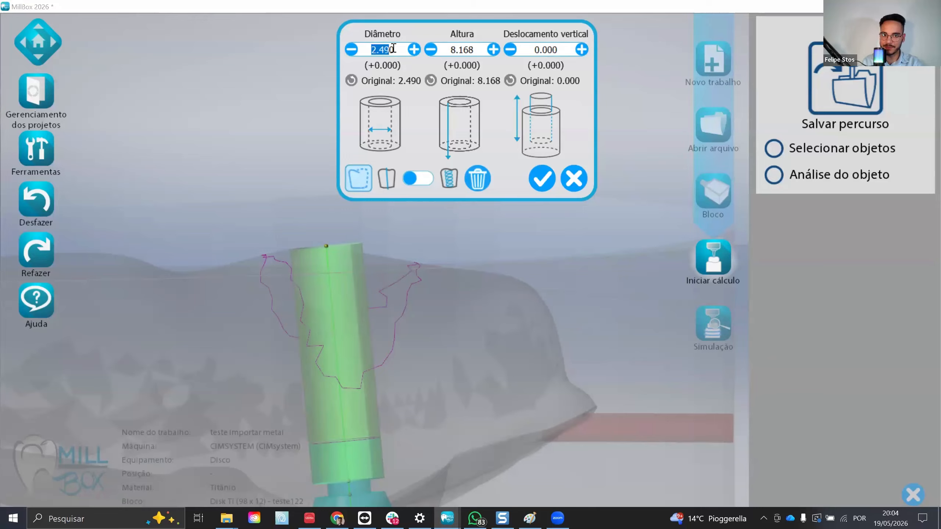
pyautogui.click(396, 48)
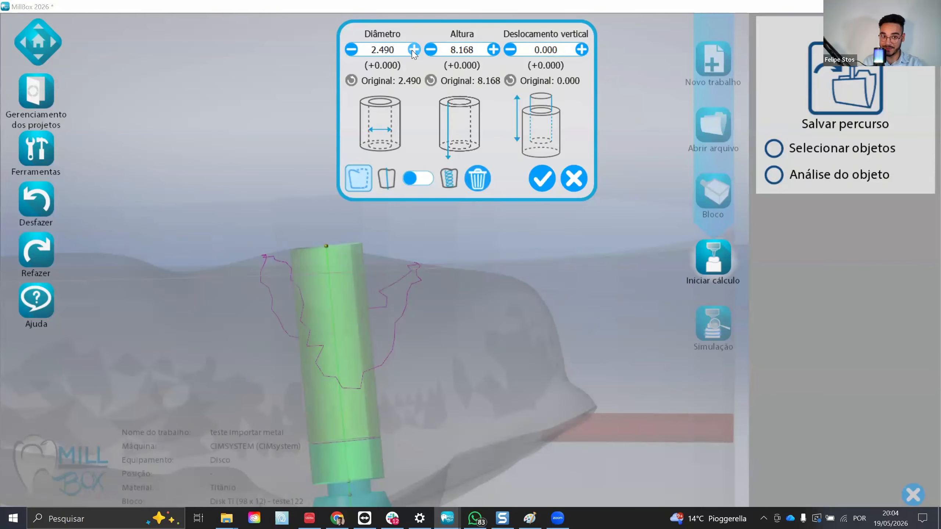
pyautogui.click(413, 50)
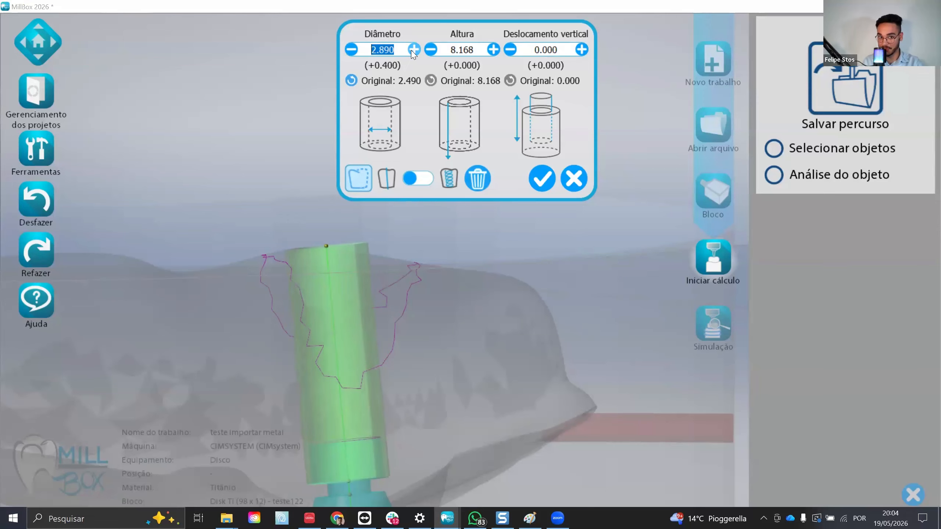
# Step: Examine the enlarged screw channel from the side and from above, comparing it with the bar's contour and the other channels
pyautogui.scroll(-2, 292, 218)
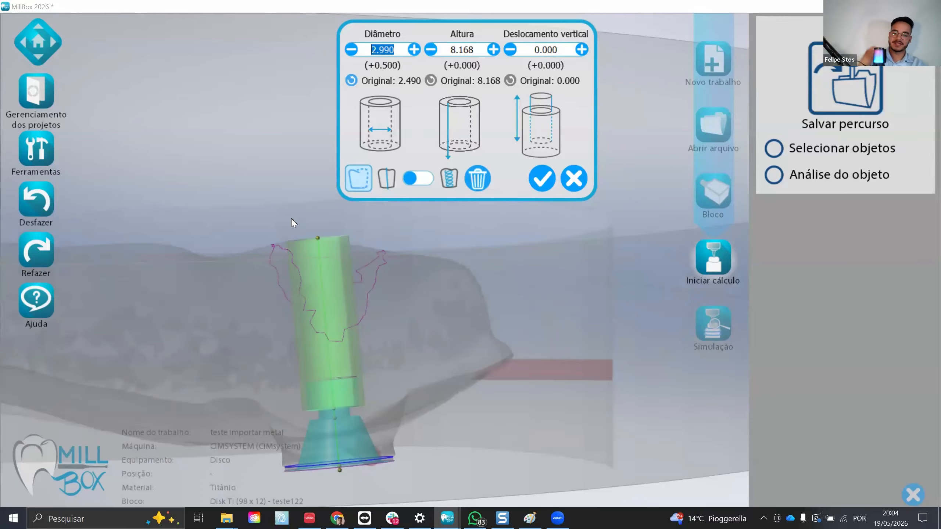
pyautogui.scroll(-5, 292, 220)
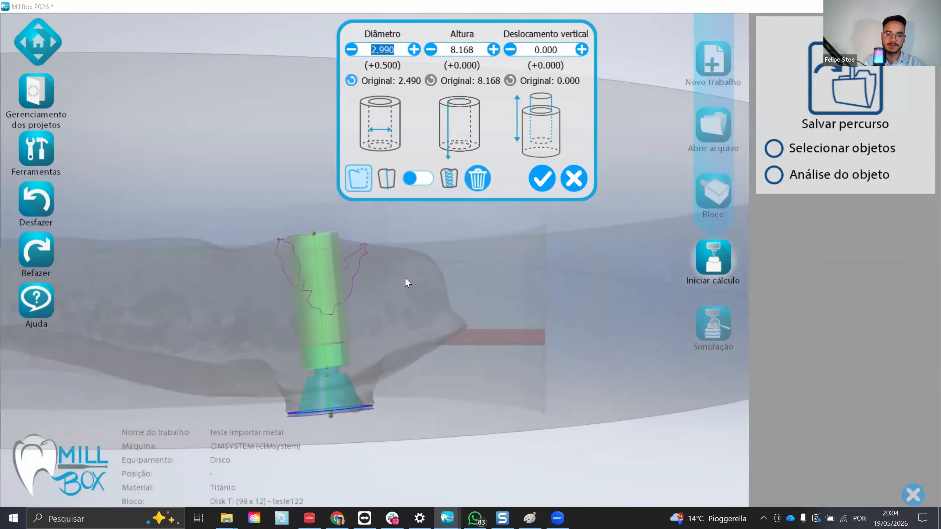
pyautogui.scroll(3, 310, 231)
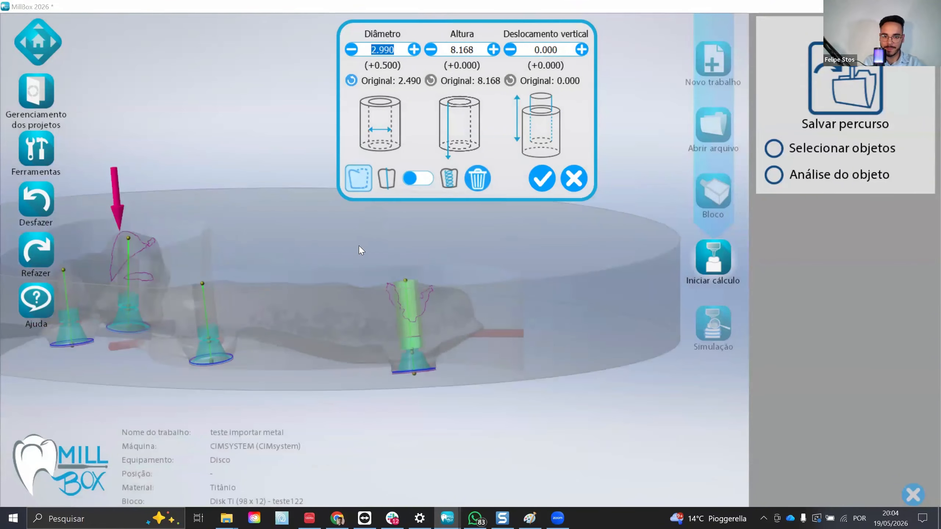
pyautogui.scroll(3, 424, 279)
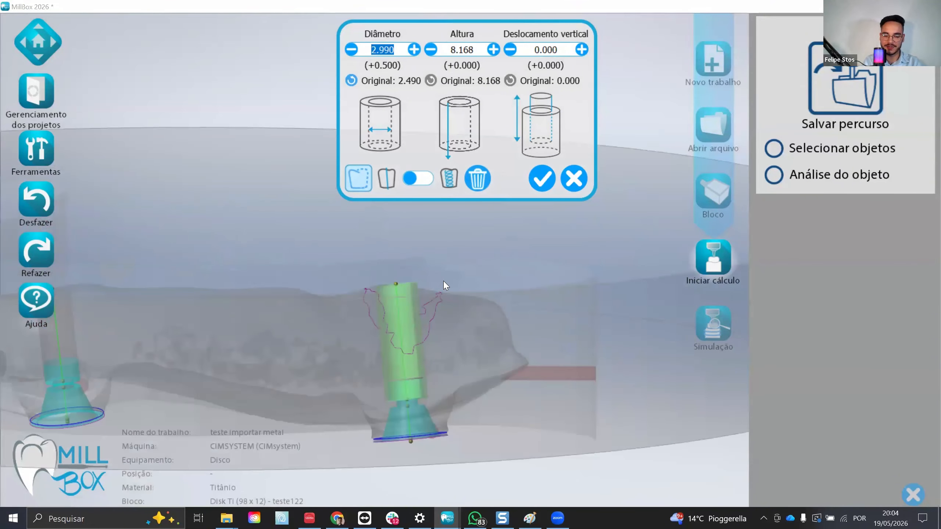
pyautogui.moveTo(443, 280); pyautogui.dragTo(442, 308)
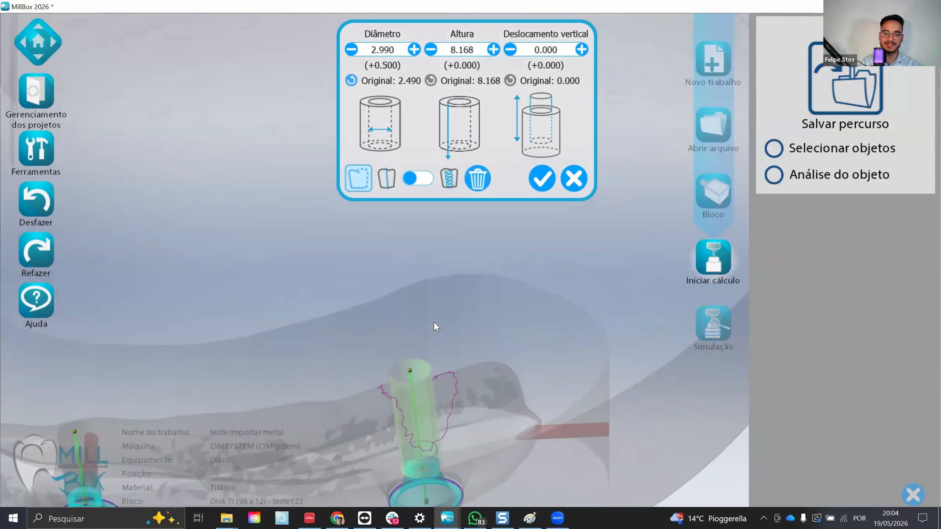
pyautogui.scroll(-5, 439, 323)
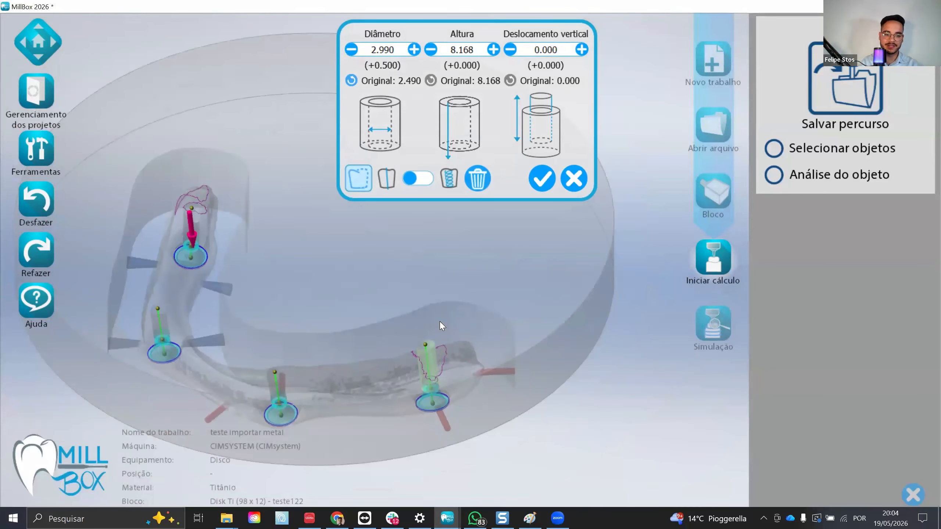
# Step: Apply the edited screw channel to the end implant seat and inspect its opening on the bar's surface
pyautogui.click(540, 188)
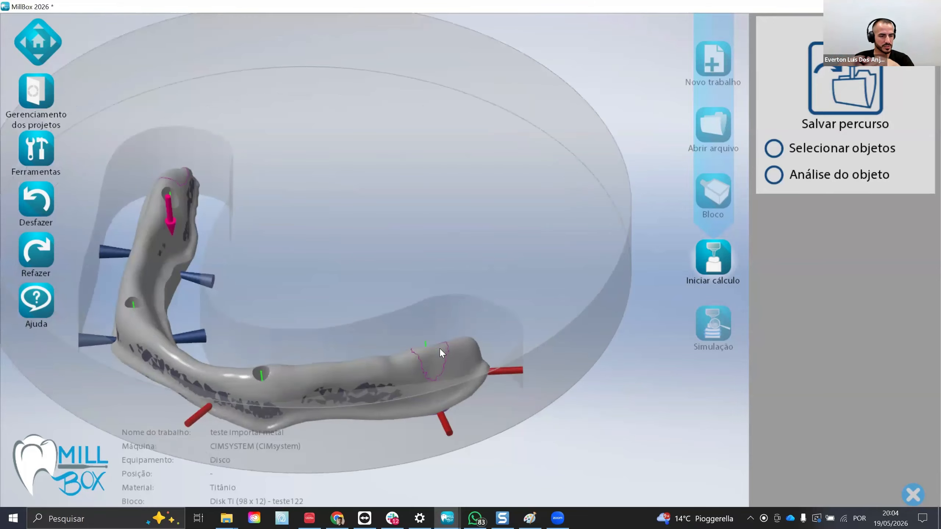
pyautogui.scroll(3, 436, 355)
pyautogui.moveTo(425, 396); pyautogui.dragTo(588, 392, button='middle')
pyautogui.scroll(-3, 519, 375)
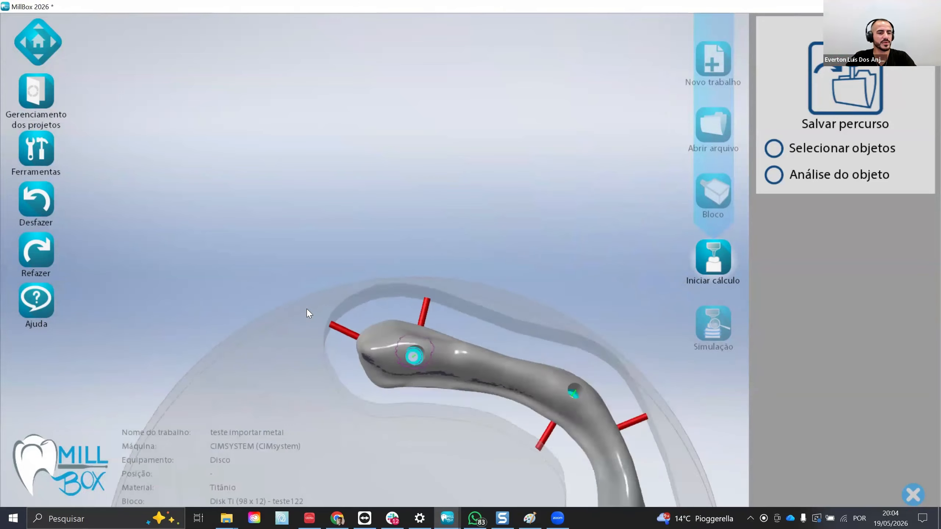
pyautogui.scroll(2, 307, 309)
pyautogui.scroll(3, 385, 344)
pyautogui.scroll(5, 362, 318)
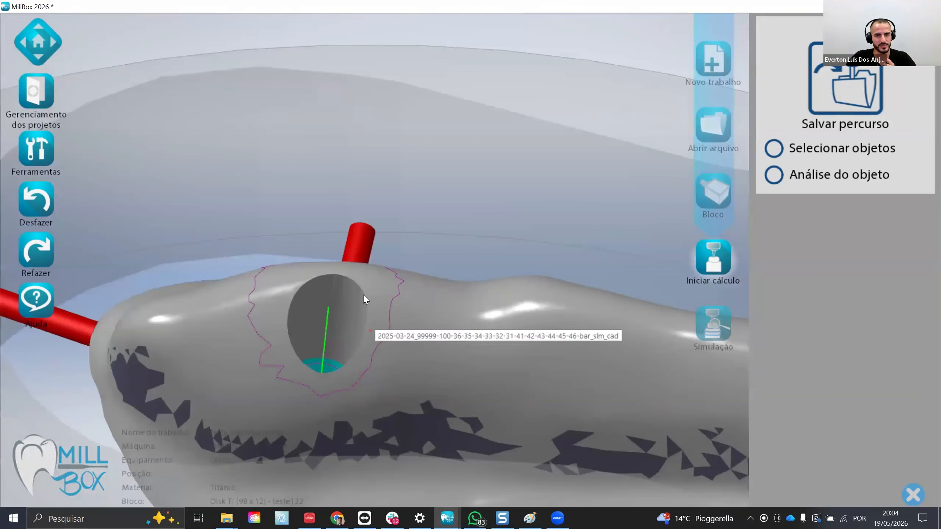
# Step: Open the end seat's screw channel settings, inspect the channel's course from the side, and close them without changes
pyautogui.doubleClick(326, 334)
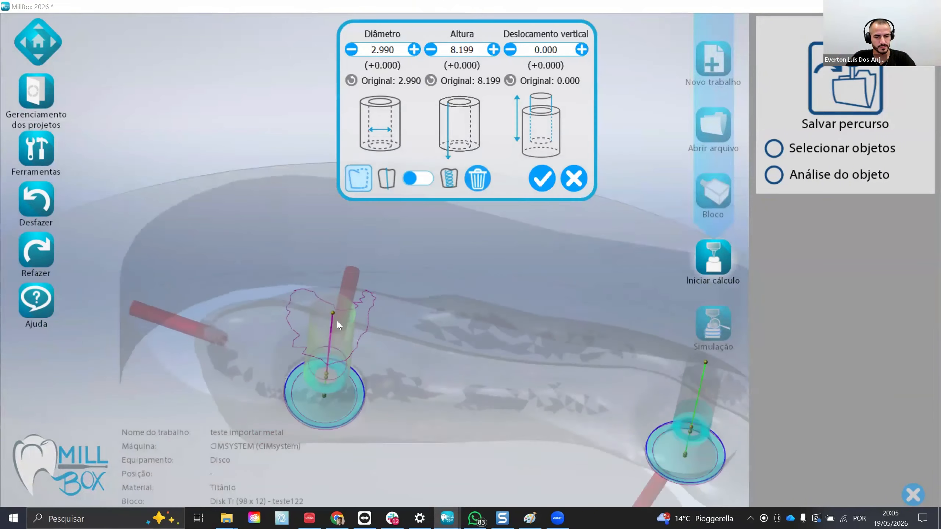
pyautogui.scroll(-3, 337, 321)
pyautogui.moveTo(336, 321); pyautogui.dragTo(313, 331, button='middle')
pyautogui.scroll(4, 194, 356)
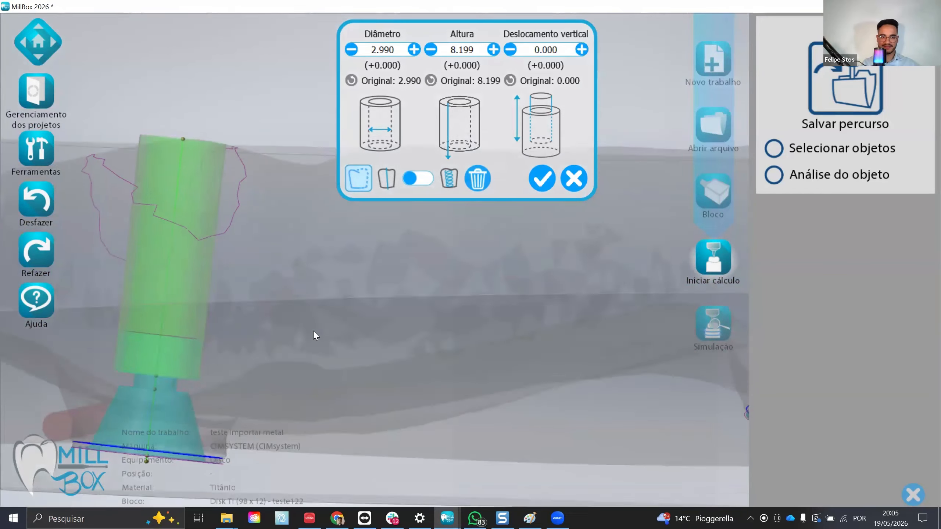
pyautogui.scroll(-3, 328, 329)
pyautogui.click(577, 178)
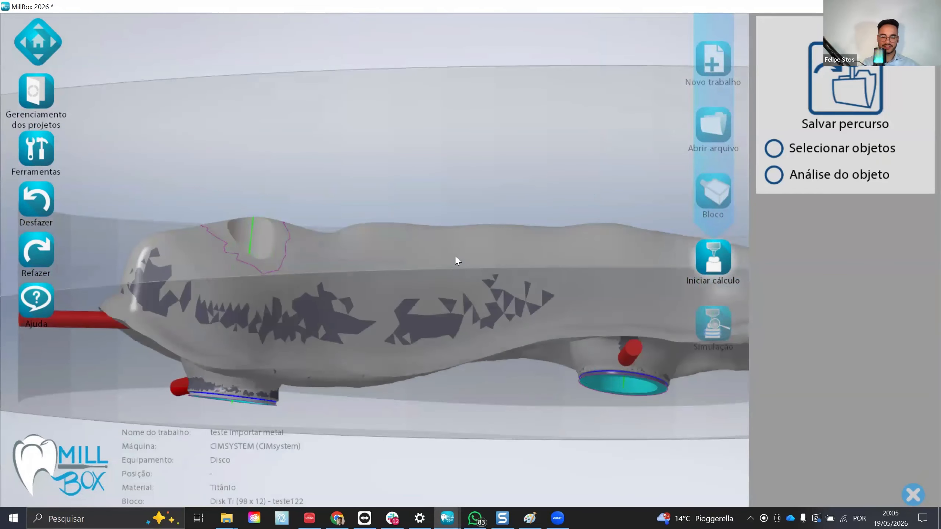
# Step: Examine the four implant seats from the bar's underside, looking closely at the end seat's interface and its screw channel
pyautogui.moveTo(368, 227); pyautogui.dragTo(489, 210, button='middle')
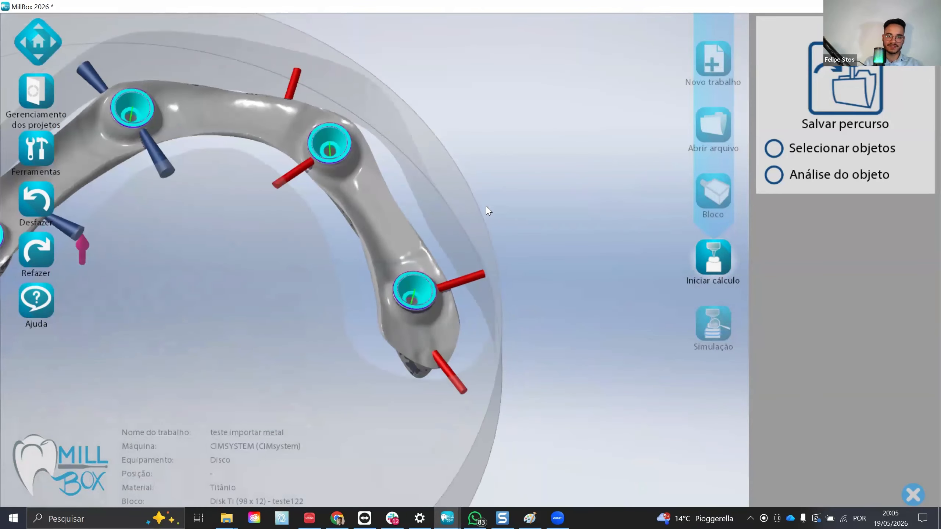
pyautogui.scroll(5, 394, 326)
pyautogui.scroll(3, 395, 326)
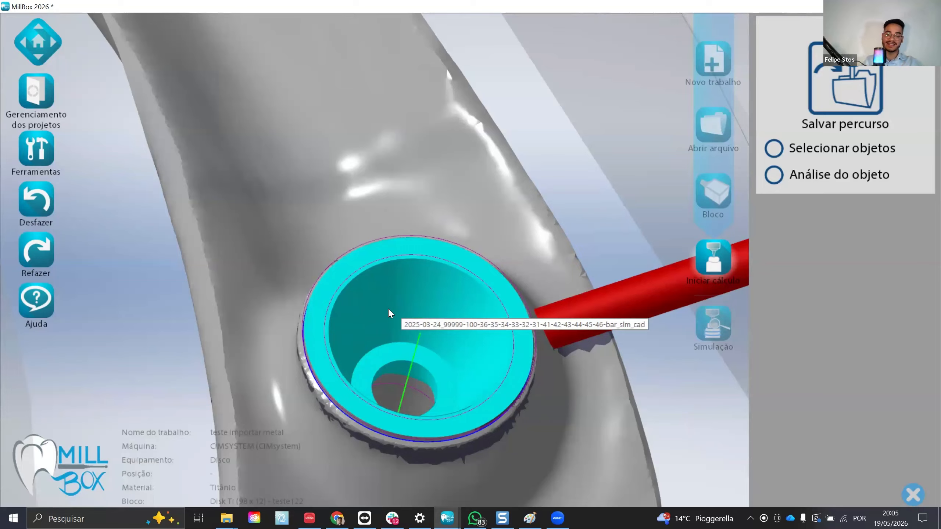
pyautogui.scroll(-5, 497, 333)
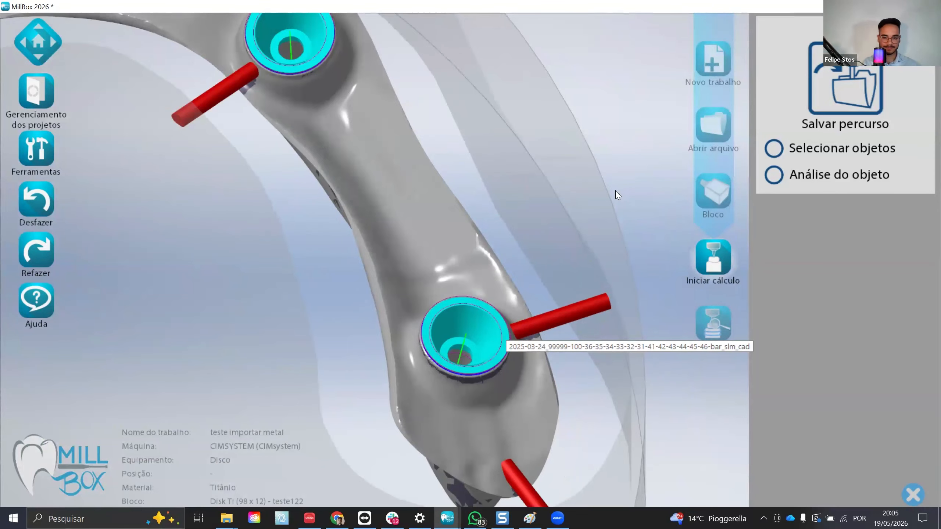
pyautogui.scroll(-2, 529, 318)
pyautogui.scroll(-3, 529, 318)
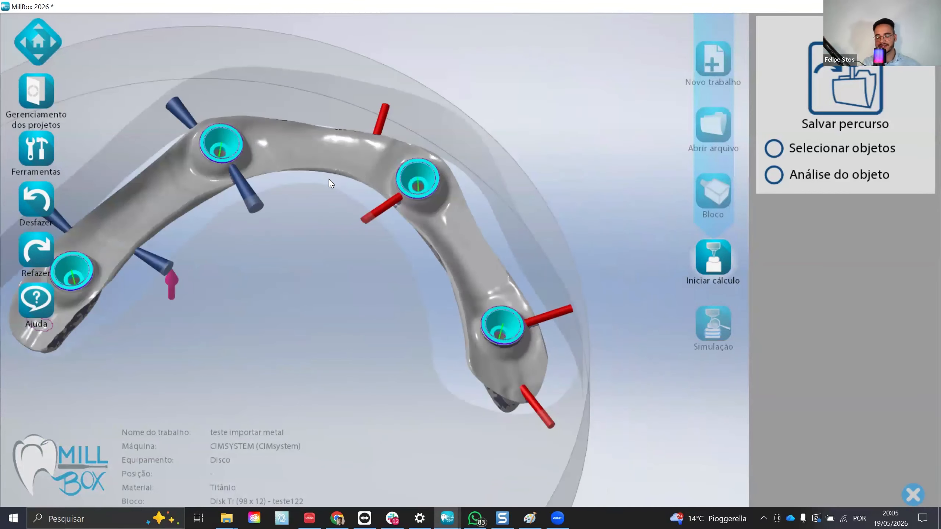
pyautogui.moveTo(328, 186); pyautogui.dragTo(227, 150, button='middle')
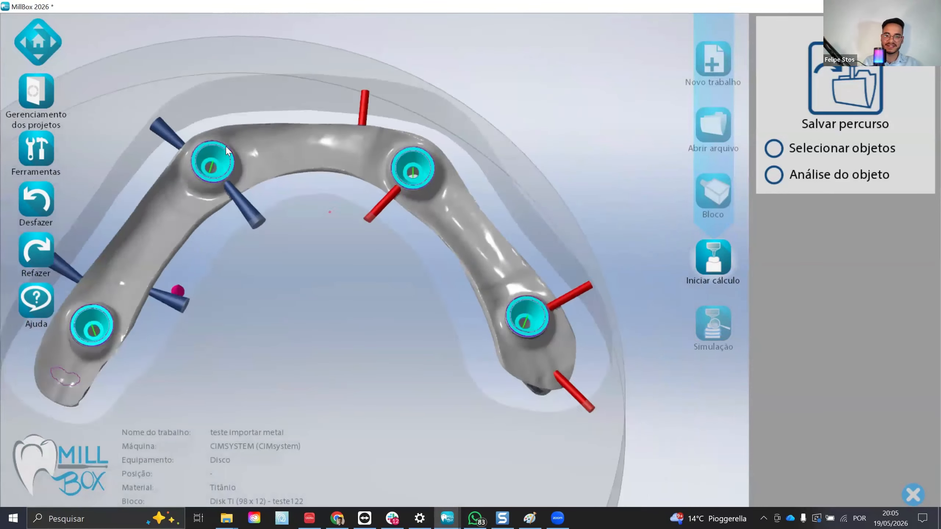
pyautogui.scroll(3, 204, 146)
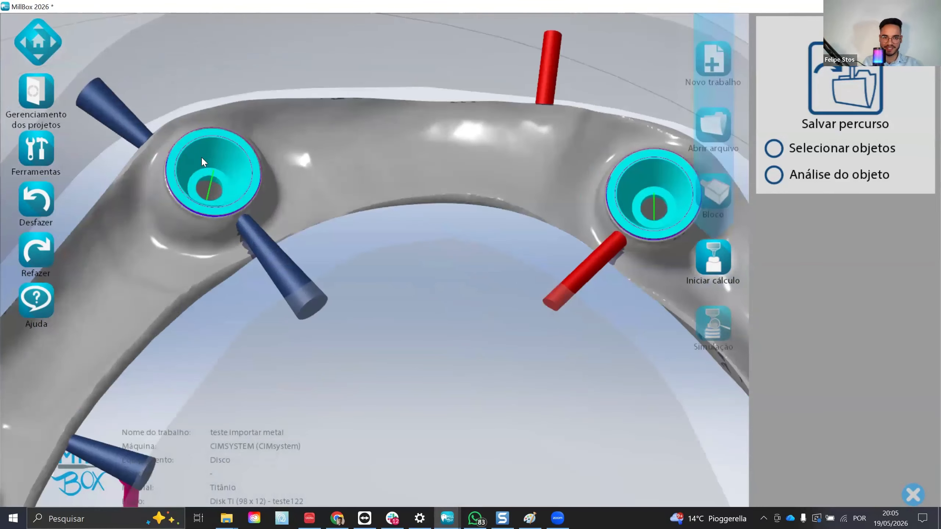
pyautogui.scroll(-4, 209, 172)
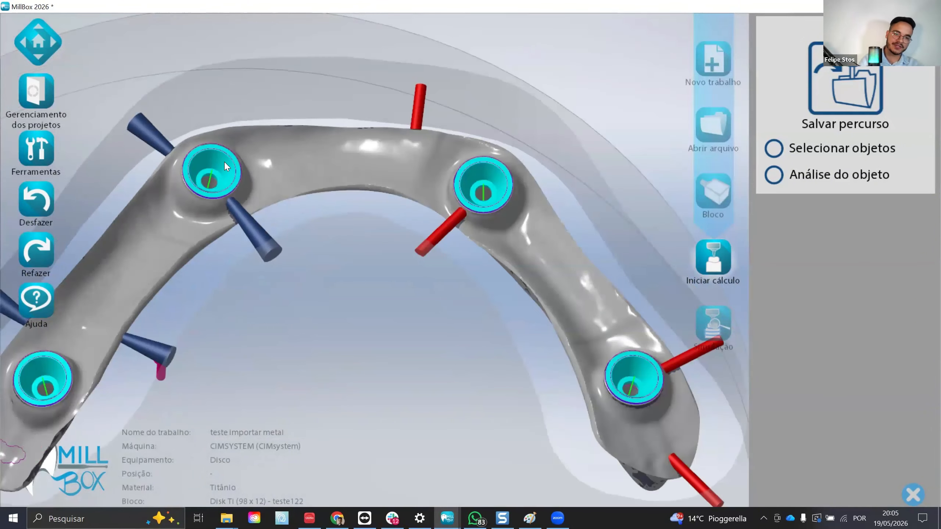
pyautogui.scroll(-3, 345, 210)
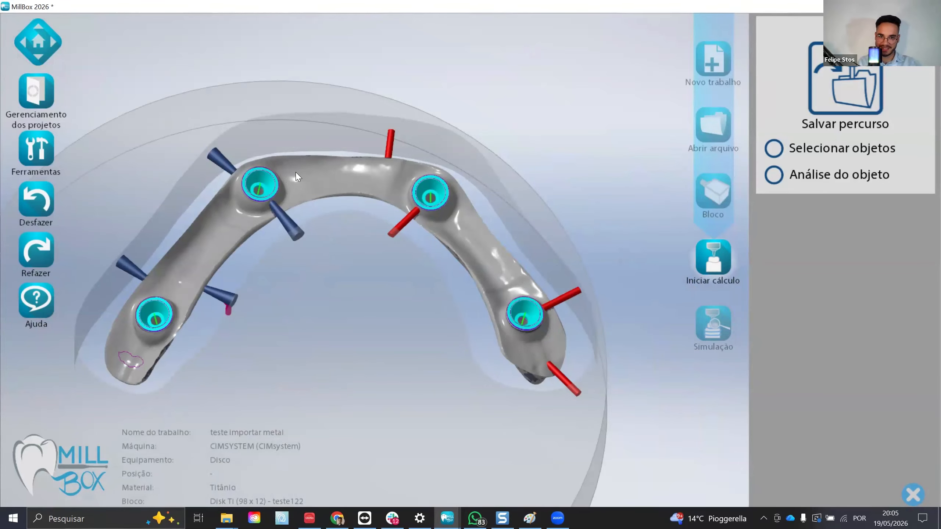
pyautogui.scroll(2, 297, 177)
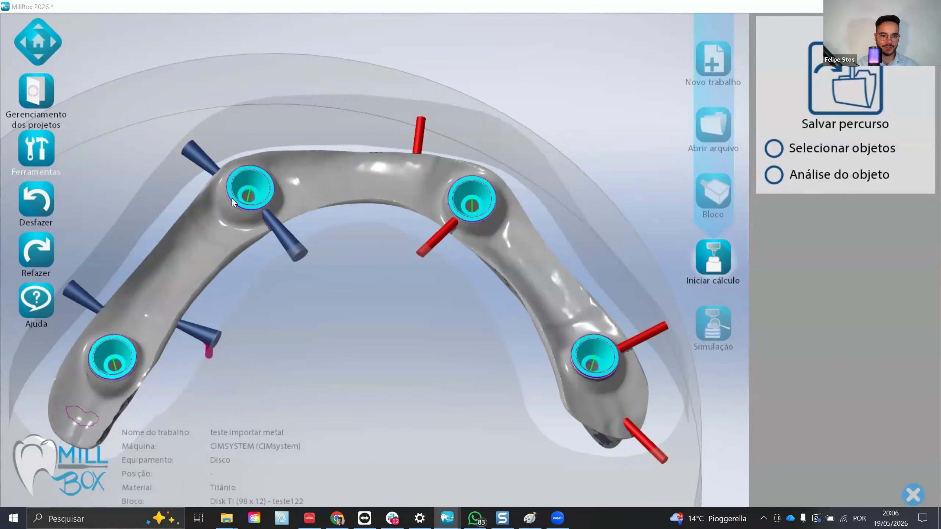
# Step: Start the interface replacement and choose the end implant seat's connection on the bar's half with the red connectors
pyautogui.click(354, 239)
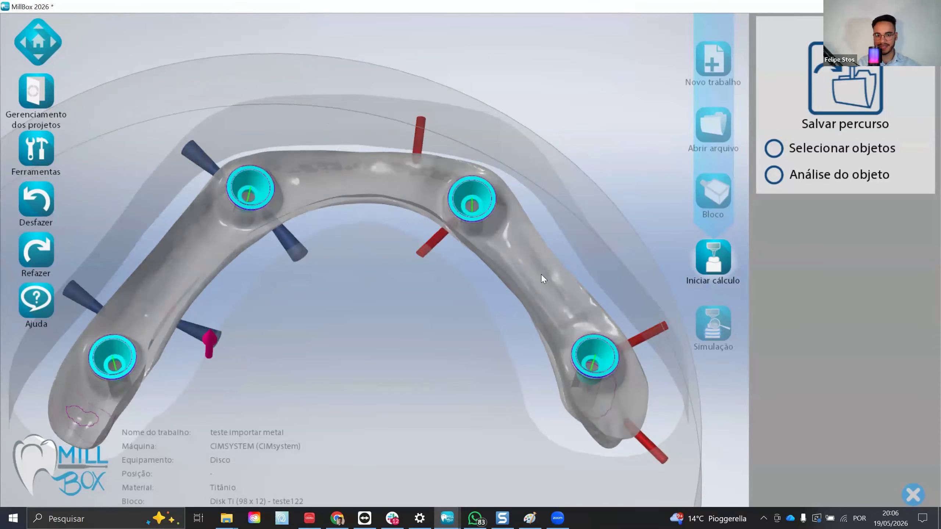
pyautogui.scroll(10, 549, 321)
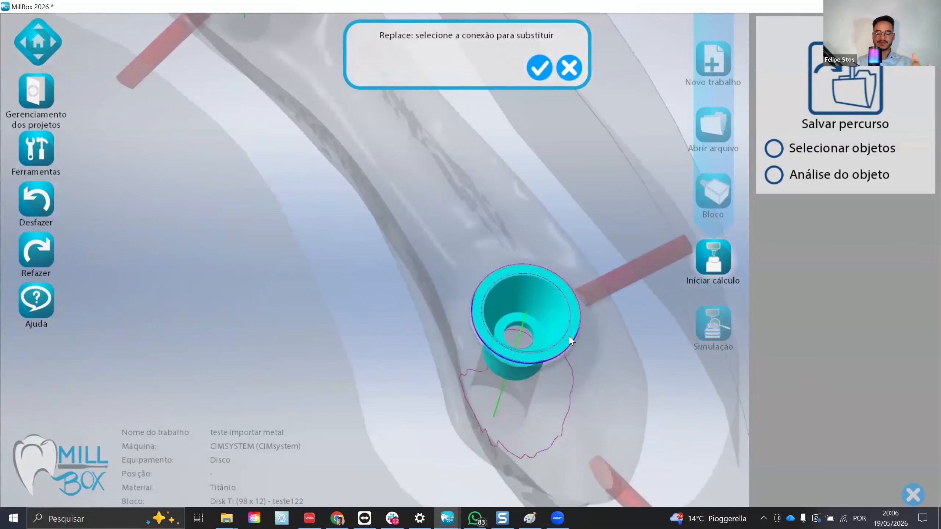
pyautogui.click(556, 317)
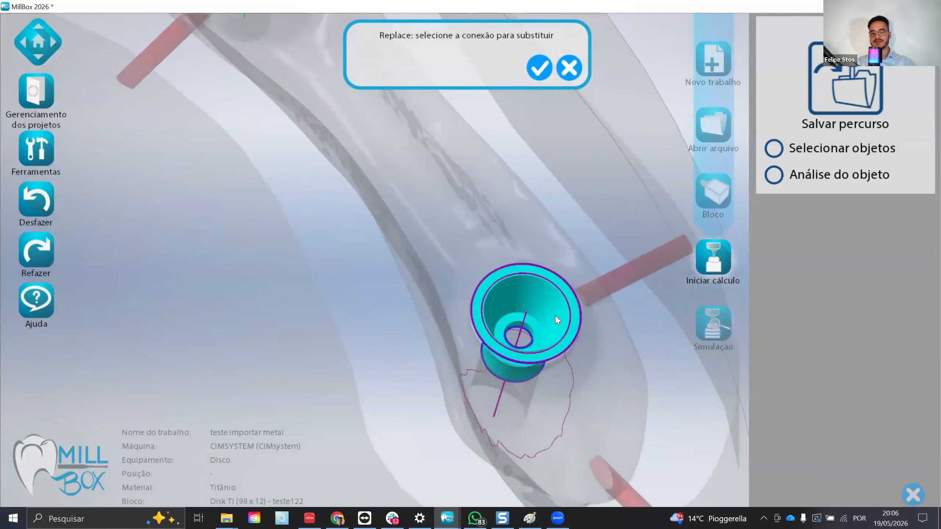
pyautogui.click(539, 67)
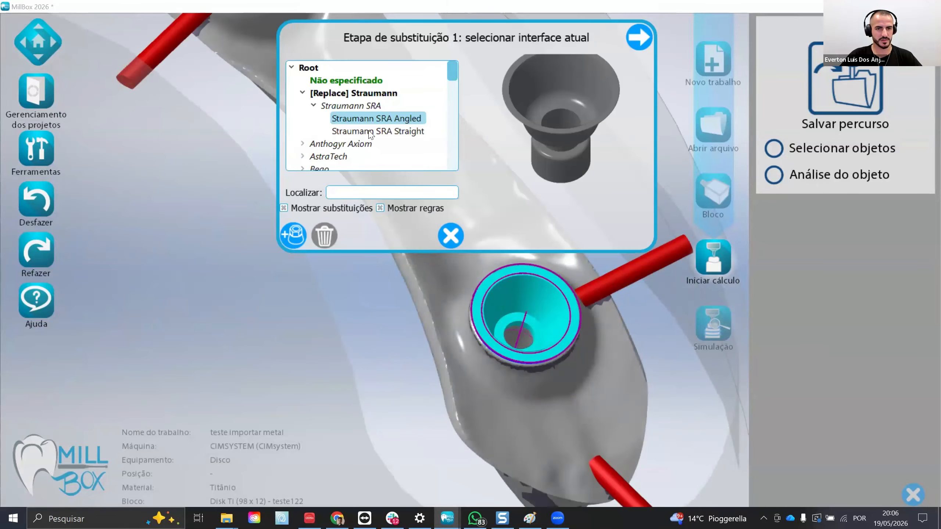
# Step: Replace the end seat's interface, using Straumann SRA Angled as both the current interface and the one to insert
pyautogui.scroll(-3, 557, 124)
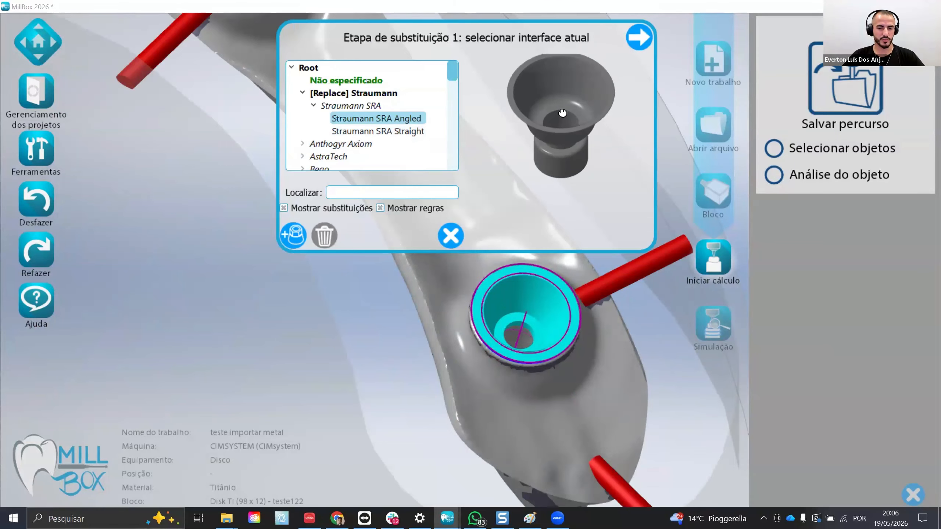
pyautogui.moveTo(561, 115); pyautogui.dragTo(561, 210, button='middle')
pyautogui.moveTo(564, 148); pyautogui.dragTo(539, 169, button='middle')
pyautogui.scroll(-5, 513, 333)
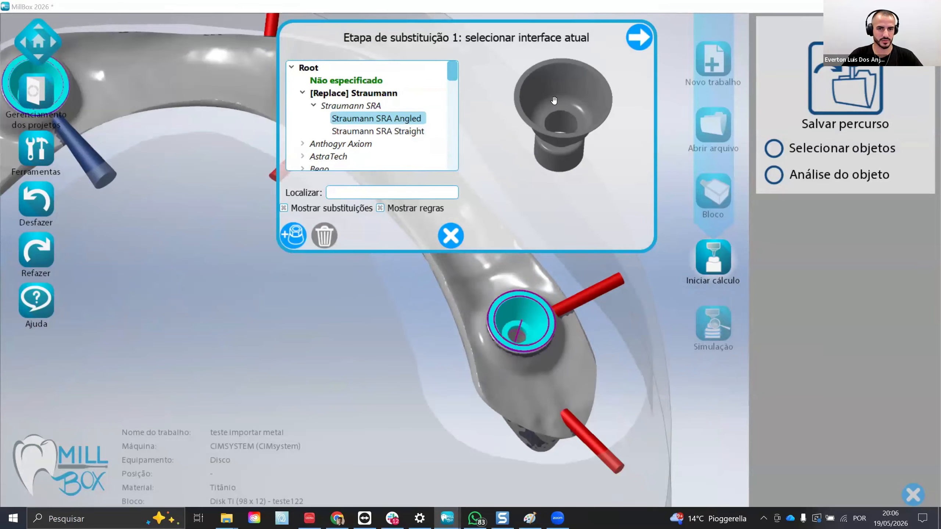
pyautogui.scroll(6, 540, 276)
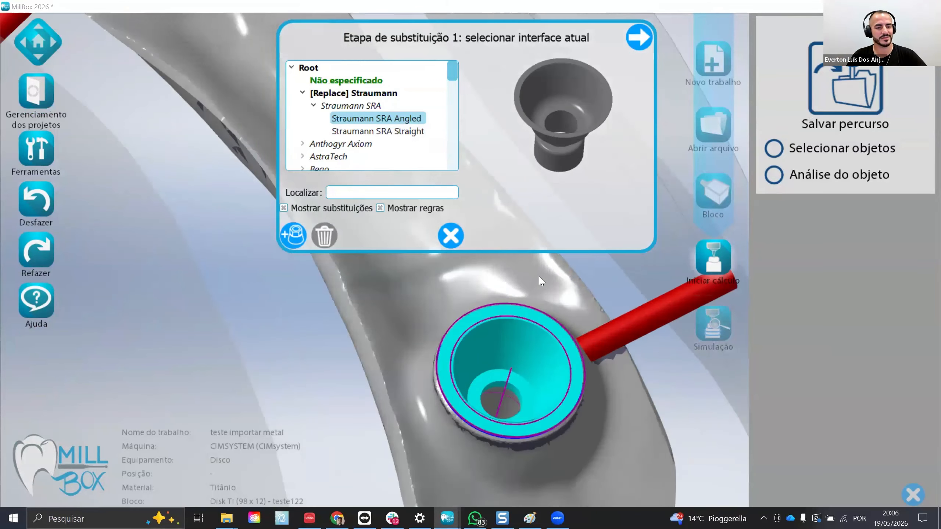
pyautogui.scroll(-2, 536, 282)
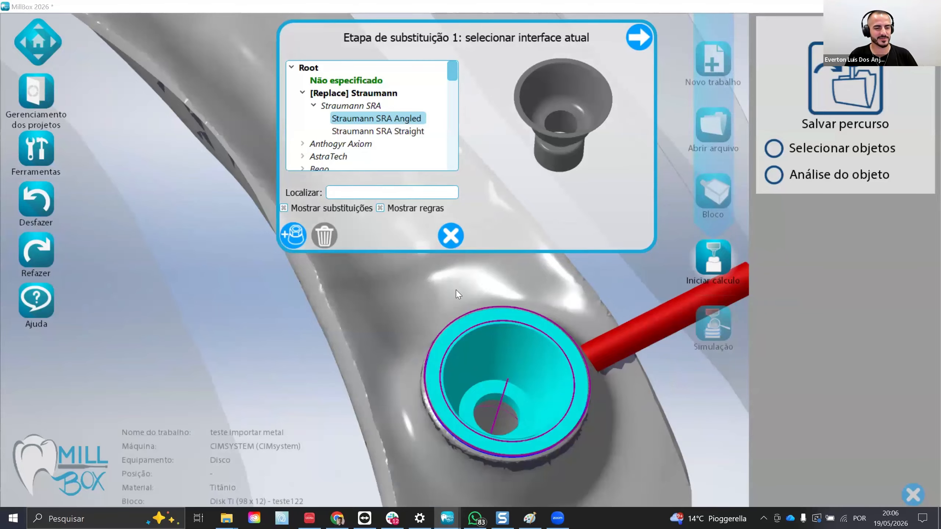
pyautogui.click(638, 37)
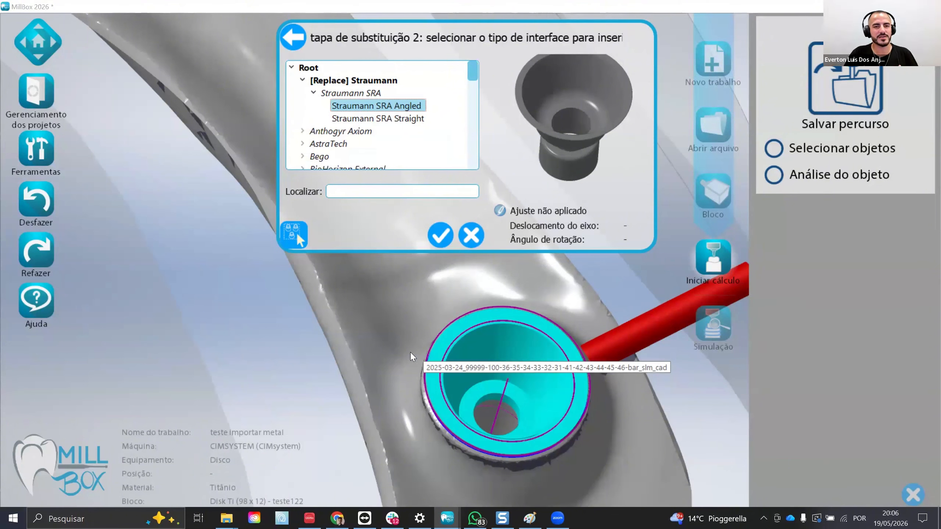
pyautogui.click(439, 237)
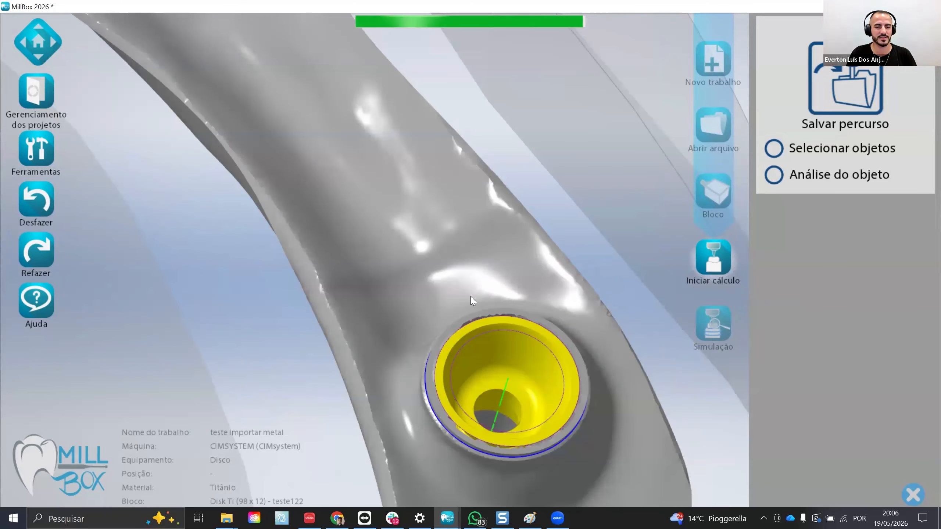
# Step: Examine the replaced yellow interface in the end seat from above and at an angle, checking its fit in the bar
pyautogui.scroll(-3, 474, 301)
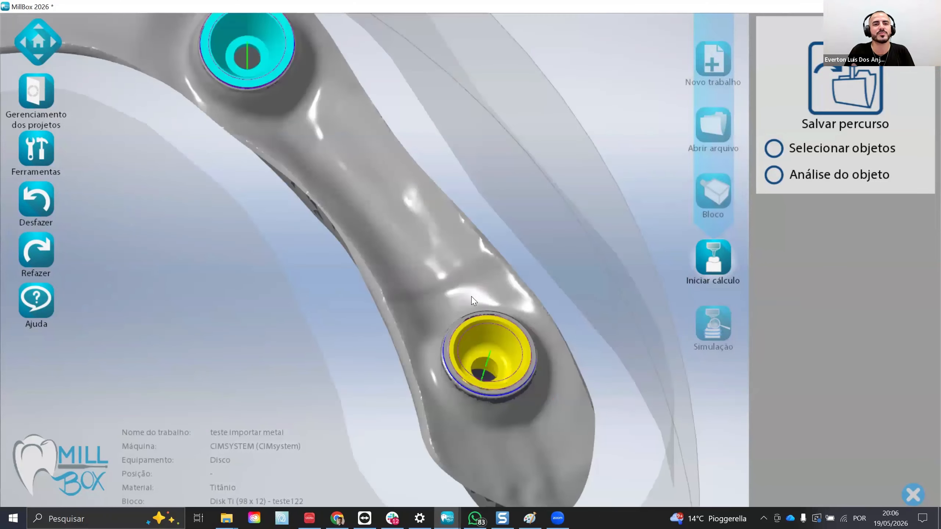
pyautogui.scroll(-3, 483, 289)
pyautogui.moveTo(480, 320)
pyautogui.mouseDown(button='middle')
pyautogui.moveTo(448, 488)
pyautogui.moveTo(506, 308)
pyautogui.moveTo(493, 292)
pyautogui.moveTo(470, 308)
pyautogui.mouseUp(button='middle')
pyautogui.scroll(3, 474, 317)
pyautogui.scroll(5, 484, 333)
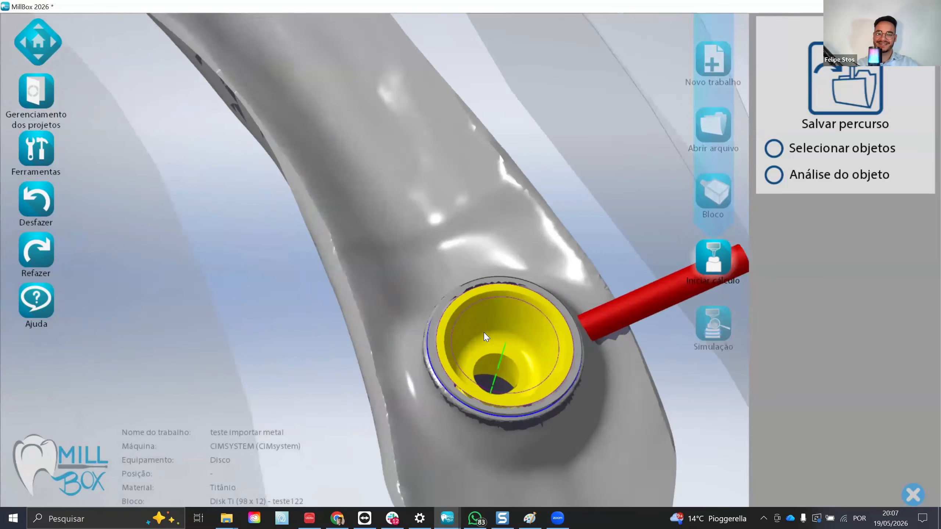
pyautogui.scroll(-2, 479, 312)
pyautogui.moveTo(492, 295); pyautogui.dragTo(466, 280, button='middle')
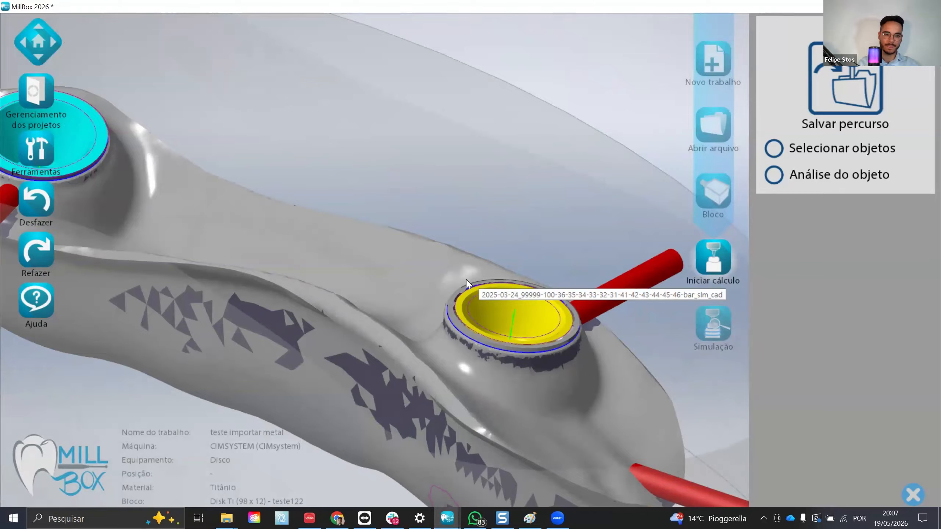
# Step: Compare the neighbouring seat's original interface with the replaced one, and view all four seats across the whole bar
pyautogui.scroll(-3, 481, 267)
pyautogui.scroll(6, 207, 178)
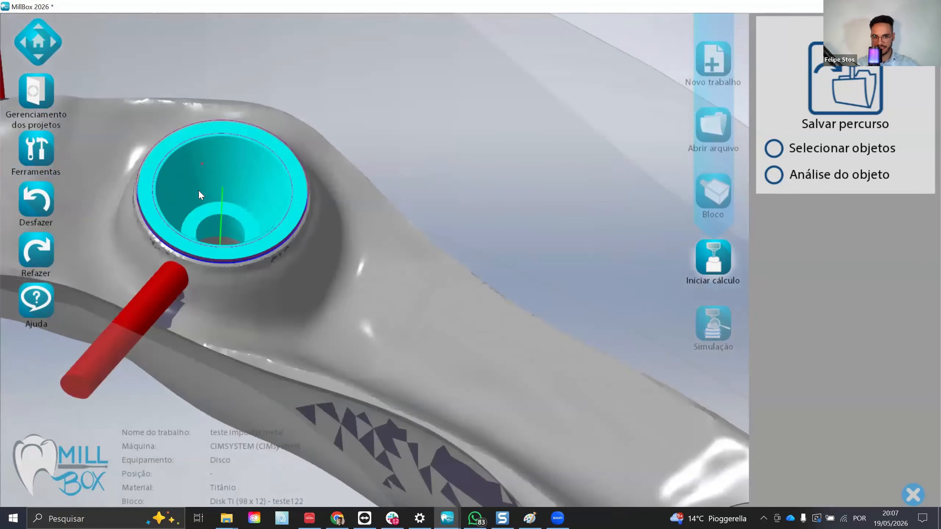
pyautogui.scroll(-3, 237, 201)
pyautogui.scroll(4, 269, 221)
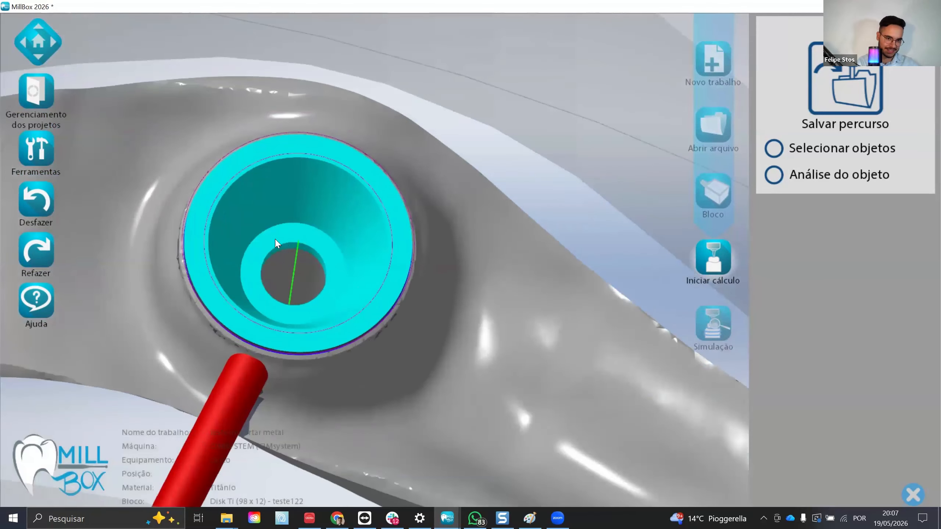
pyautogui.moveTo(281, 221); pyautogui.dragTo(275, 223, button='middle')
pyautogui.scroll(4, 271, 235)
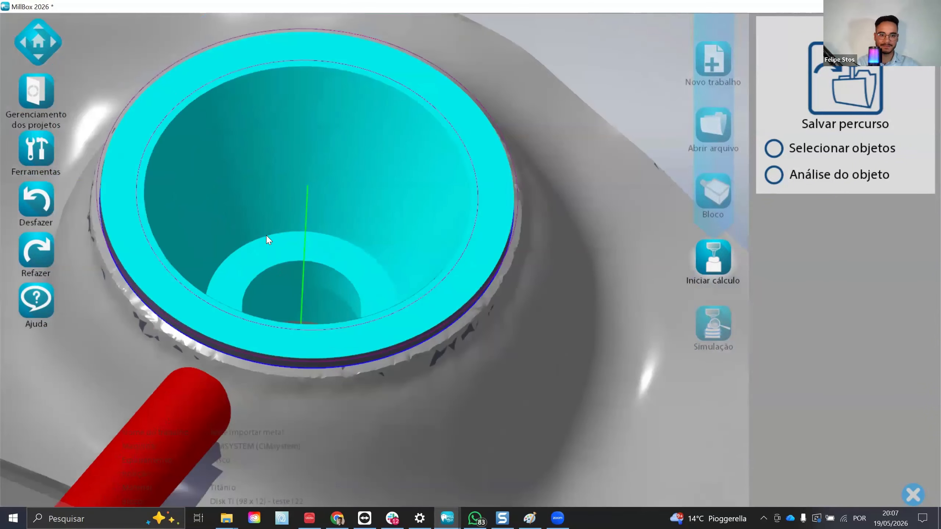
pyautogui.scroll(-3, 270, 234)
pyautogui.scroll(-2, 291, 231)
pyautogui.scroll(-6, 295, 230)
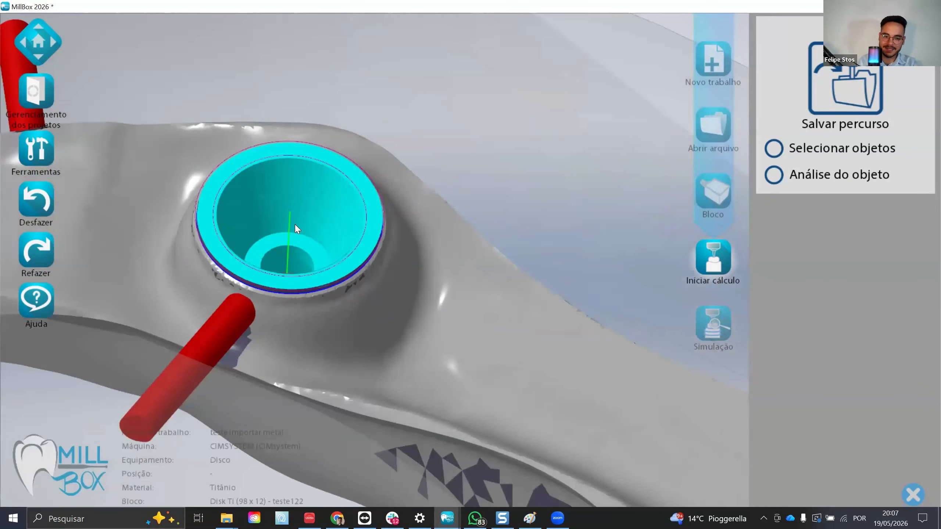
pyautogui.scroll(-3, 393, 227)
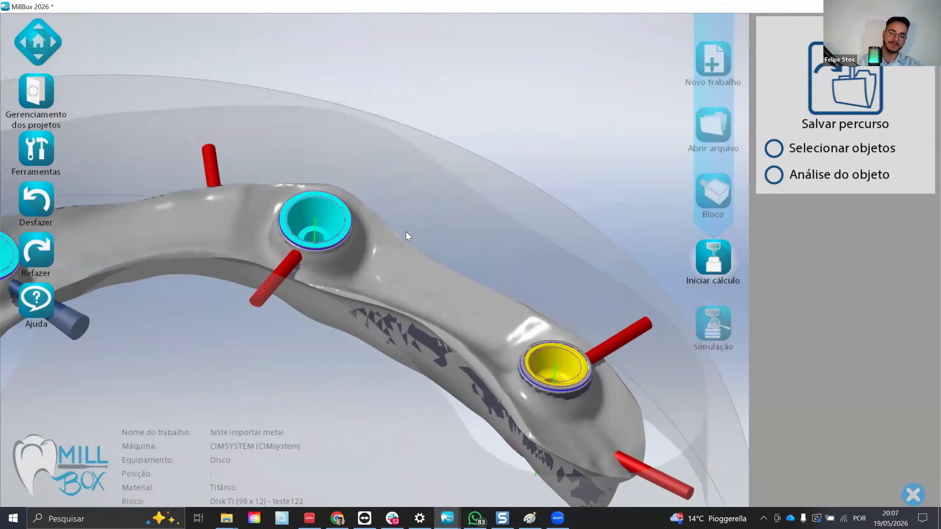
pyautogui.moveTo(405, 232); pyautogui.dragTo(495, 267, button='middle')
pyautogui.scroll(-3, 426, 252)
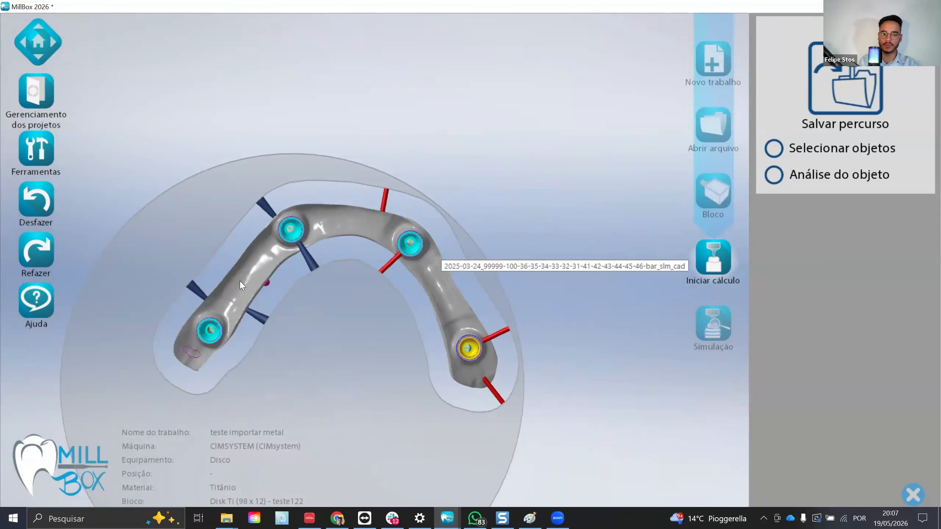
pyautogui.scroll(4, 207, 329)
pyautogui.scroll(-2, 214, 329)
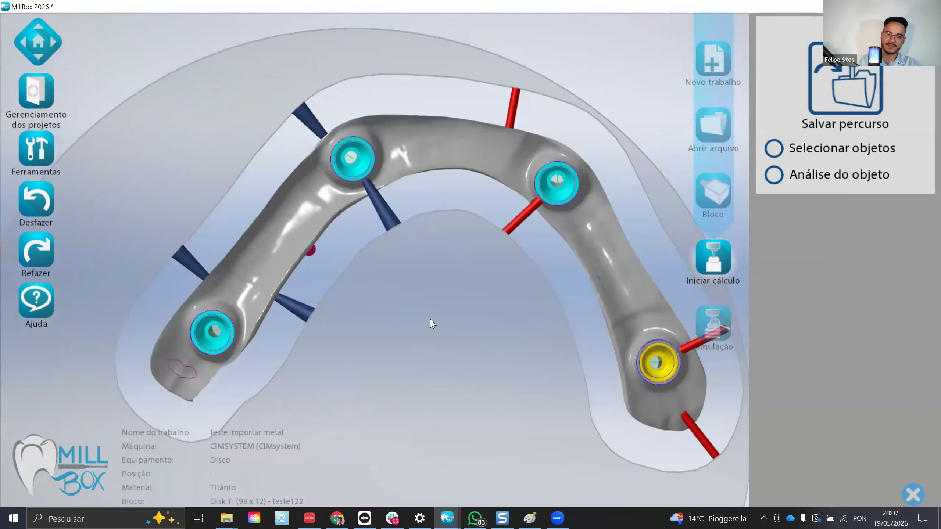
# Step: Inspect the replaced yellow interface in the end seat up close and at an angle, and view the bar's opposite side
pyautogui.scroll(5, 555, 355)
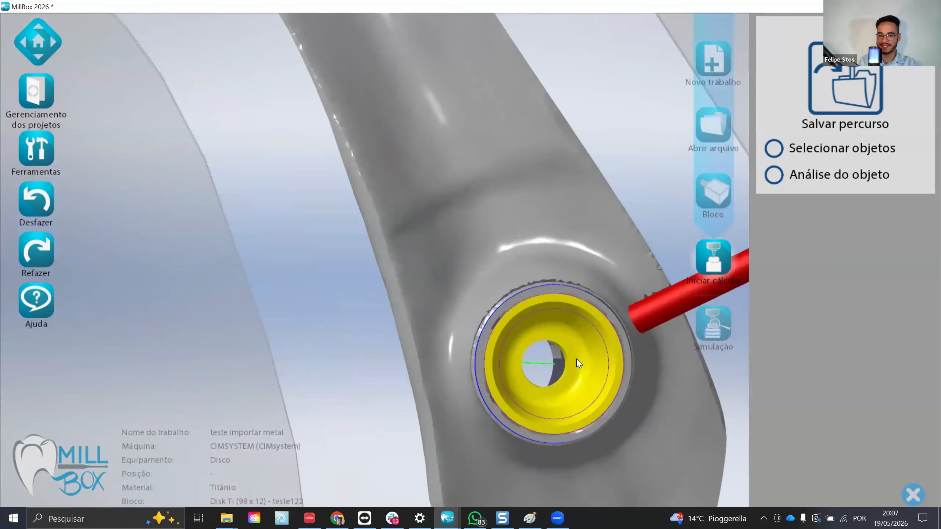
pyautogui.moveTo(571, 351)
pyautogui.mouseDown(button='middle')
pyautogui.moveTo(568, 312)
pyautogui.moveTo(570, 349)
pyautogui.mouseUp(button='middle')
pyautogui.scroll(4, 571, 348)
pyautogui.scroll(-3, 588, 319)
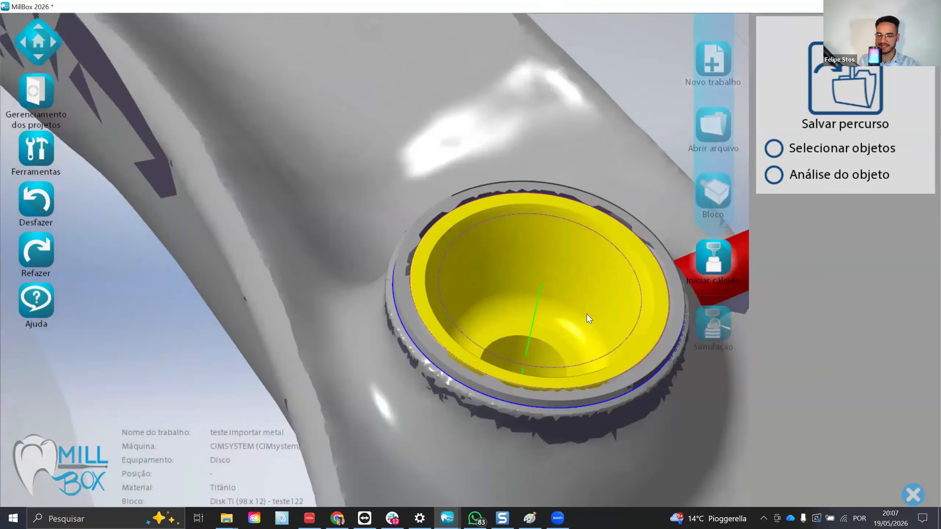
pyautogui.scroll(-4, 589, 312)
pyautogui.moveTo(586, 305); pyautogui.dragTo(547, 179, button='middle')
pyautogui.scroll(-3, 506, 188)
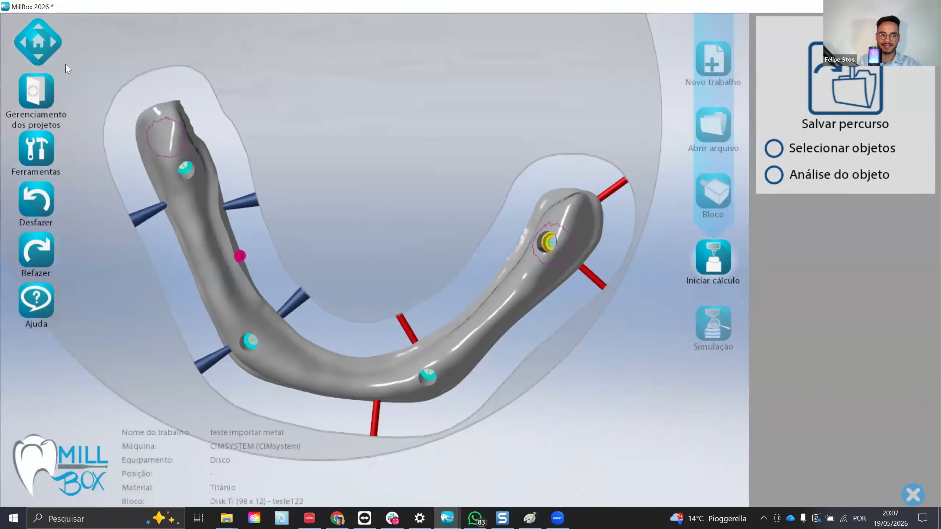
# Step: Reset the view and examine the screw channel covers on the side of the bar opposite the interface seats
pyautogui.click(39, 45)
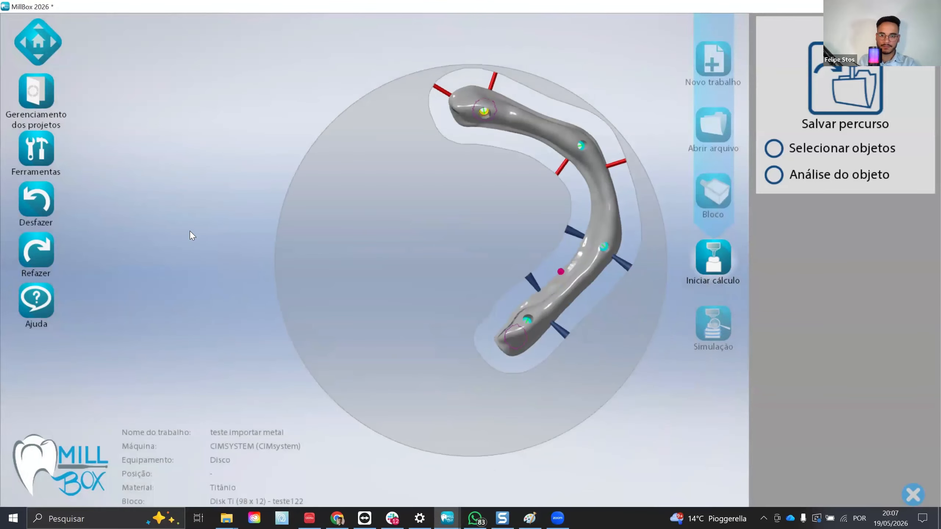
pyautogui.moveTo(476, 199); pyautogui.dragTo(528, 258, button='middle')
pyautogui.scroll(3, 514, 214)
pyautogui.scroll(-3, 413, 194)
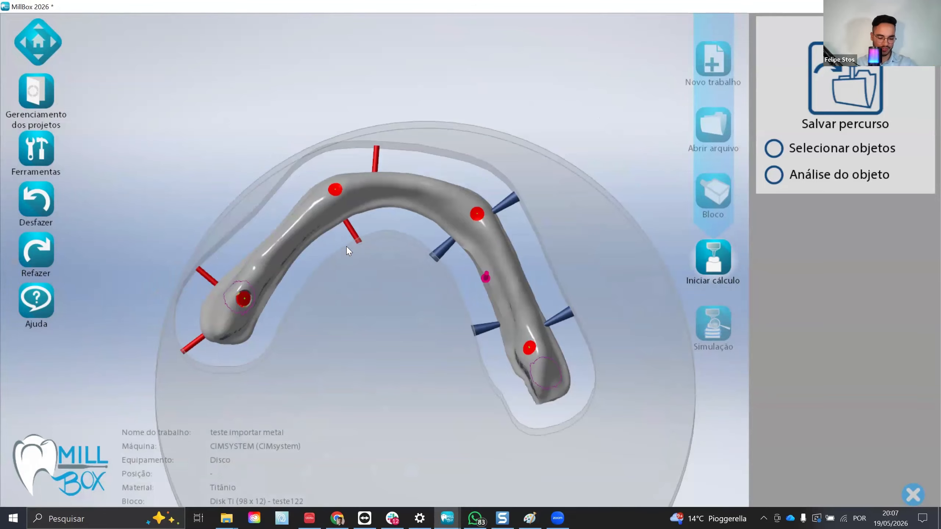
pyautogui.scroll(-2, 362, 257)
pyautogui.scroll(-2, 462, 328)
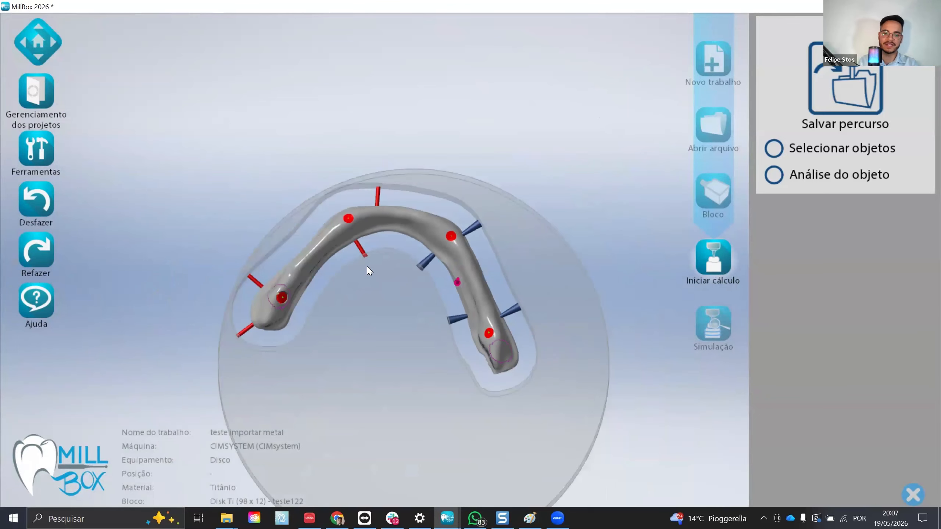
pyautogui.scroll(5, 367, 266)
pyautogui.moveTo(349, 252); pyautogui.dragTo(353, 189, button='middle')
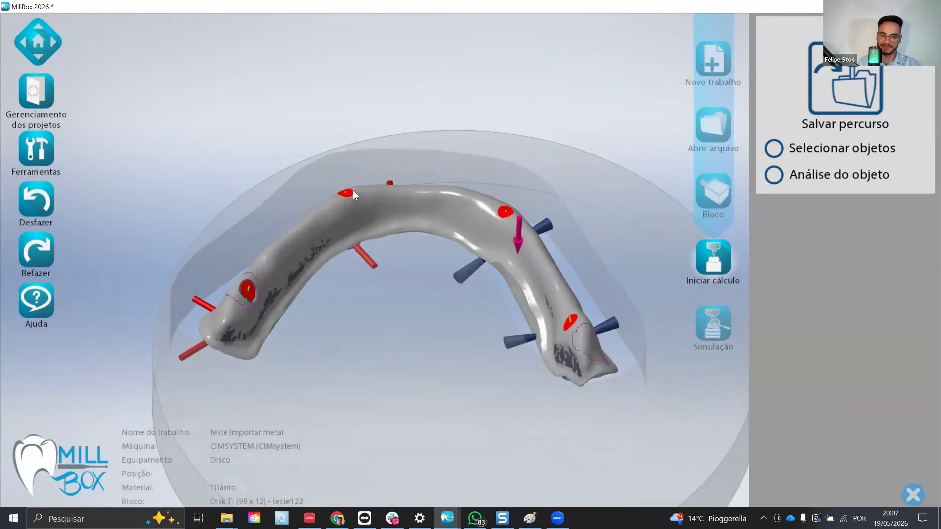
# Step: Inspect the screw channel openings up close on the bar's half with the red connectors
pyautogui.scroll(10, 353, 189)
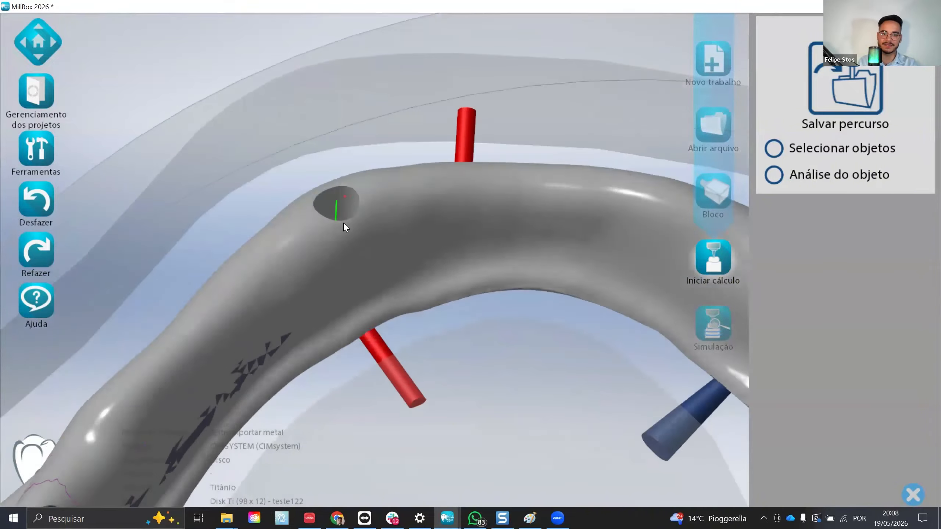
pyautogui.scroll(-8, 344, 234)
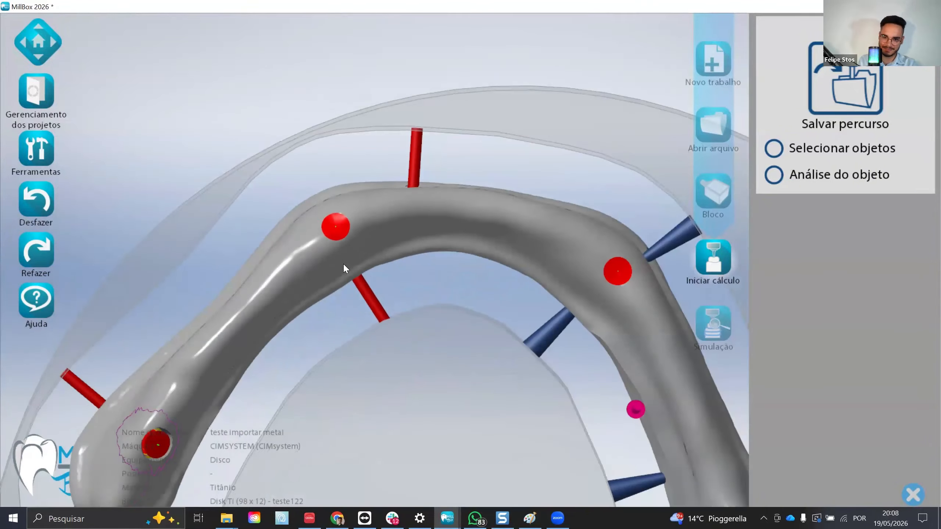
pyautogui.scroll(-6, 344, 267)
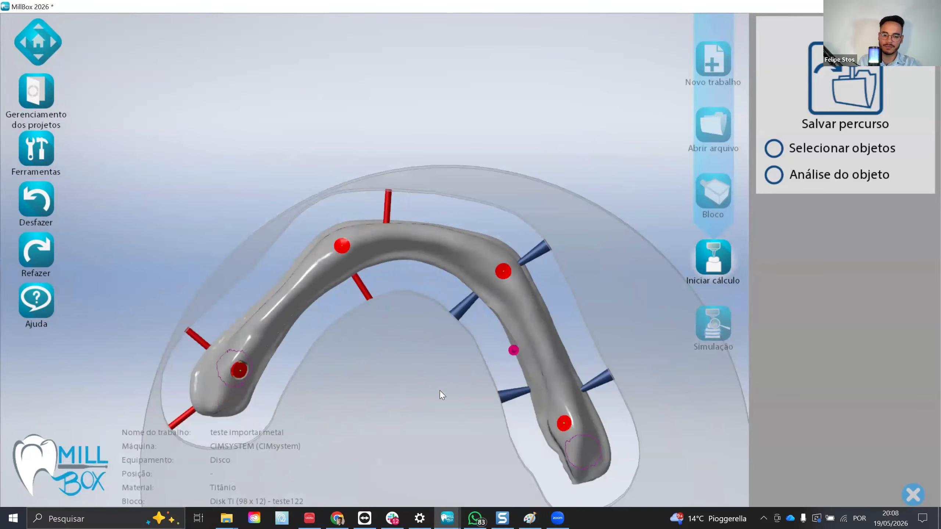
pyautogui.click(447, 519)
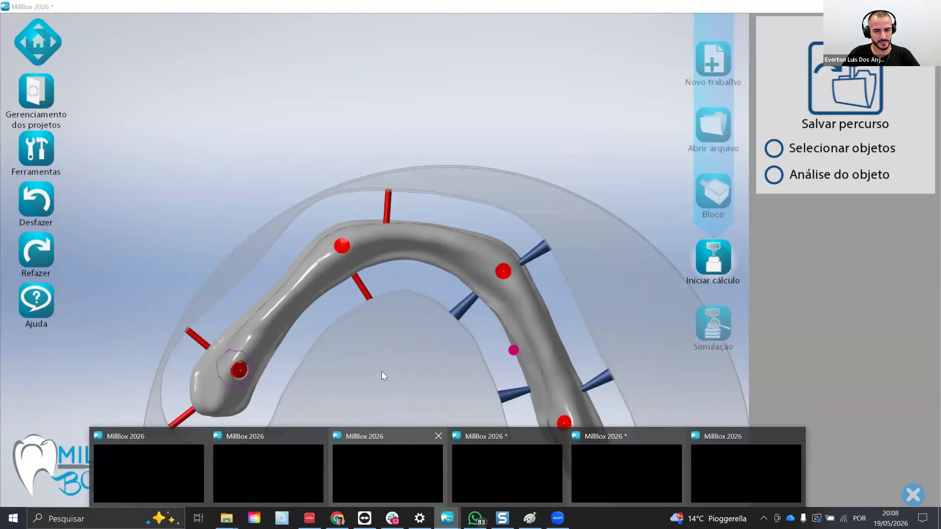
pyautogui.click(376, 301)
pyautogui.scroll(-1, 377, 302)
pyautogui.scroll(6, 242, 334)
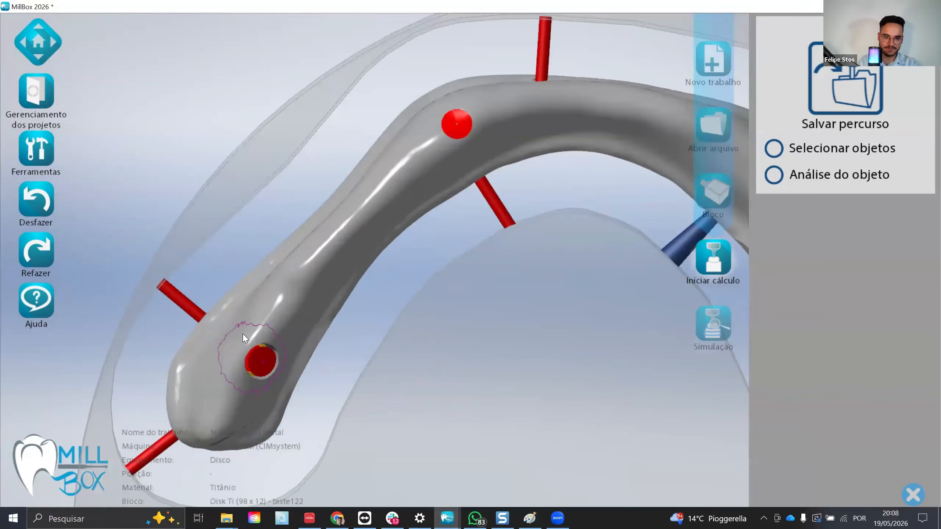
pyautogui.scroll(-6, 237, 321)
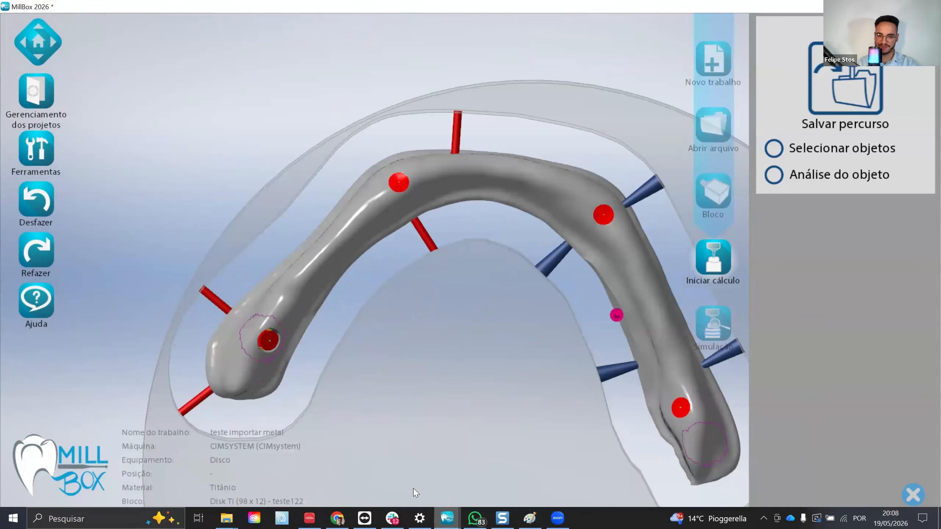
# Step: Switch to the TESTE ZIRCONIA 3 job and examine the arch's screw channels and connectors at an angle
pyautogui.moveTo(407, 482)
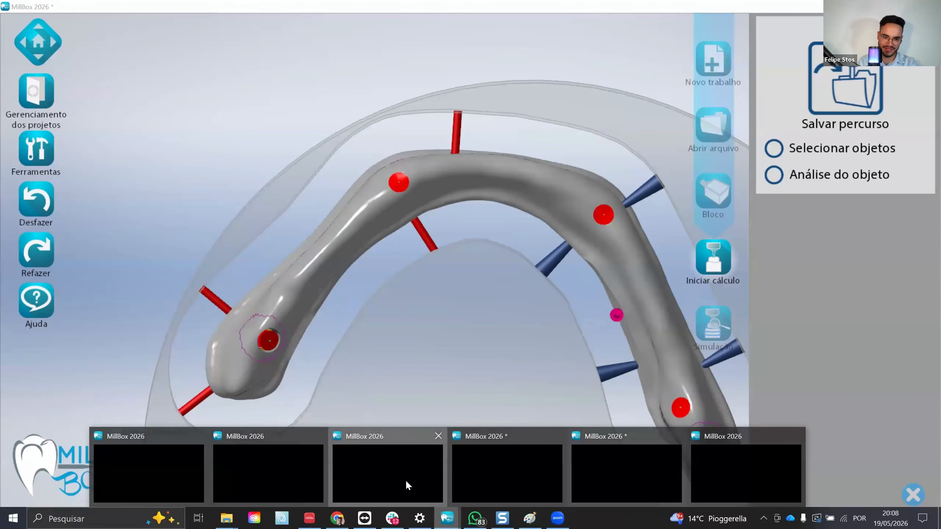
pyautogui.click(405, 480)
pyautogui.moveTo(439, 340); pyautogui.dragTo(292, 240, button='middle')
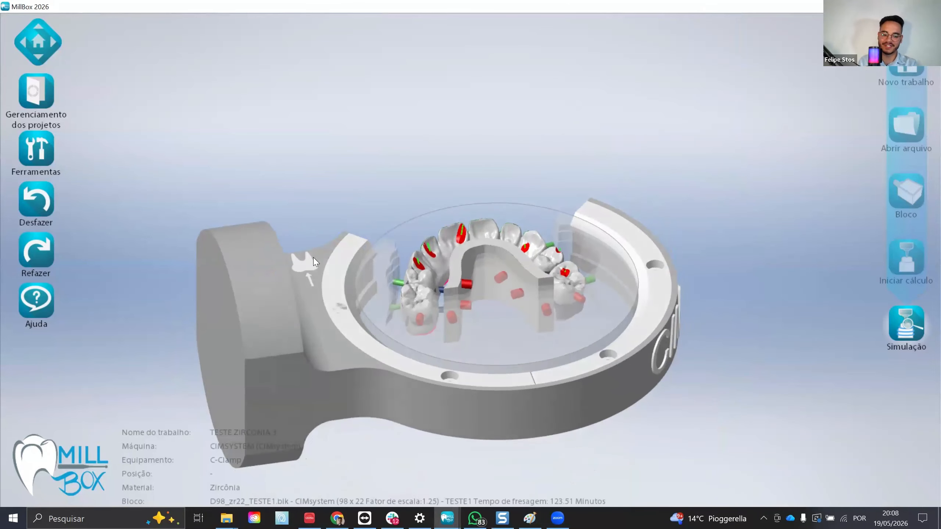
pyautogui.doubleClick(313, 259)
pyautogui.scroll(6, 486, 287)
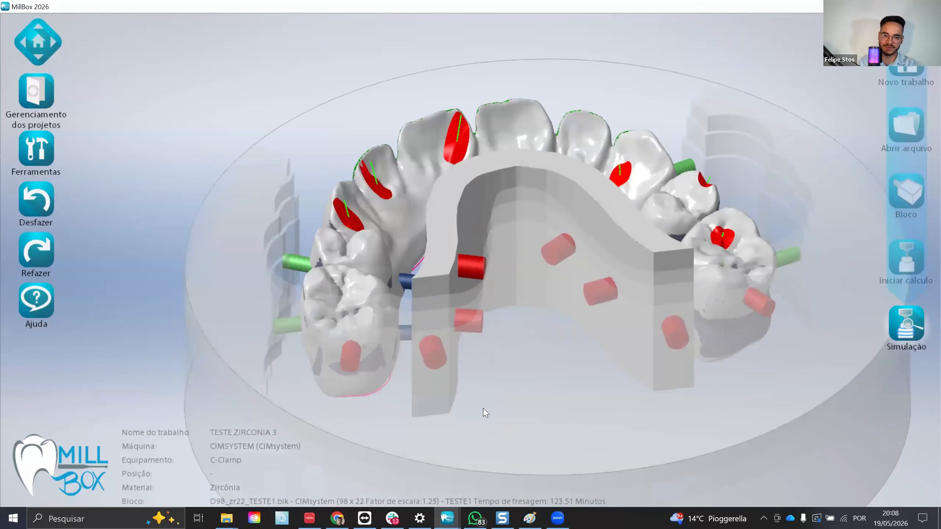
pyautogui.scroll(-3, 485, 411)
# Step: Switch to the SOBRE ESTRUTURA INFERIOR job and inspect the screw channels and outlined areas on its molars up close
pyautogui.moveTo(447, 518)
pyautogui.click(303, 474)
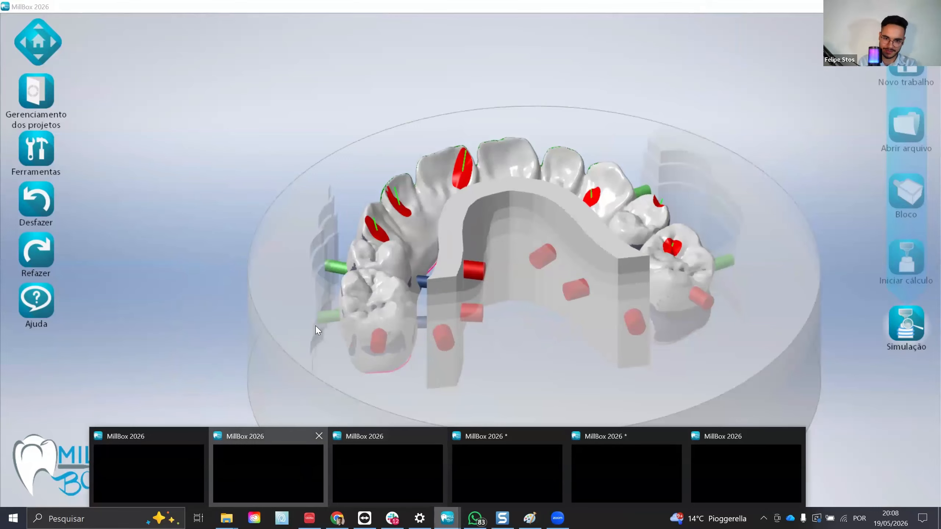
pyautogui.moveTo(316, 325); pyautogui.dragTo(314, 386, button='middle')
pyautogui.scroll(2, 350, 371)
pyautogui.scroll(6, 350, 370)
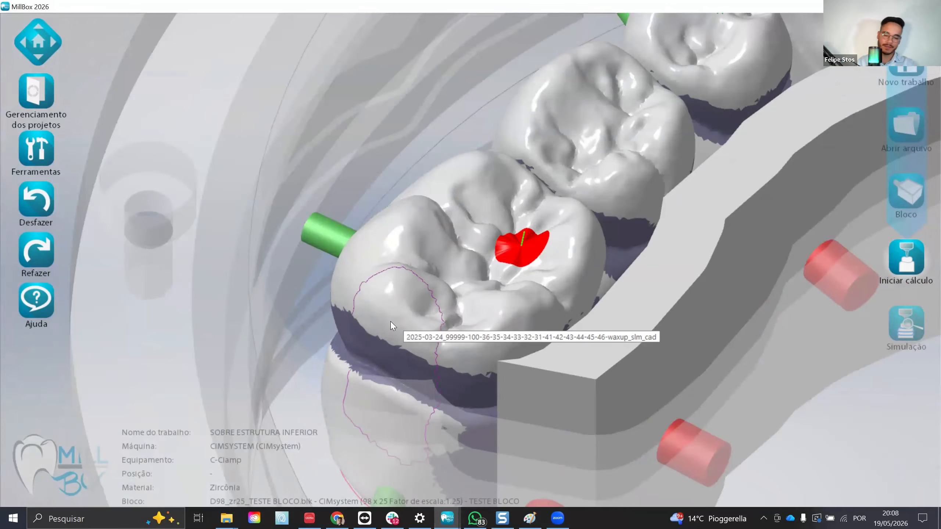
pyautogui.scroll(-8, 393, 326)
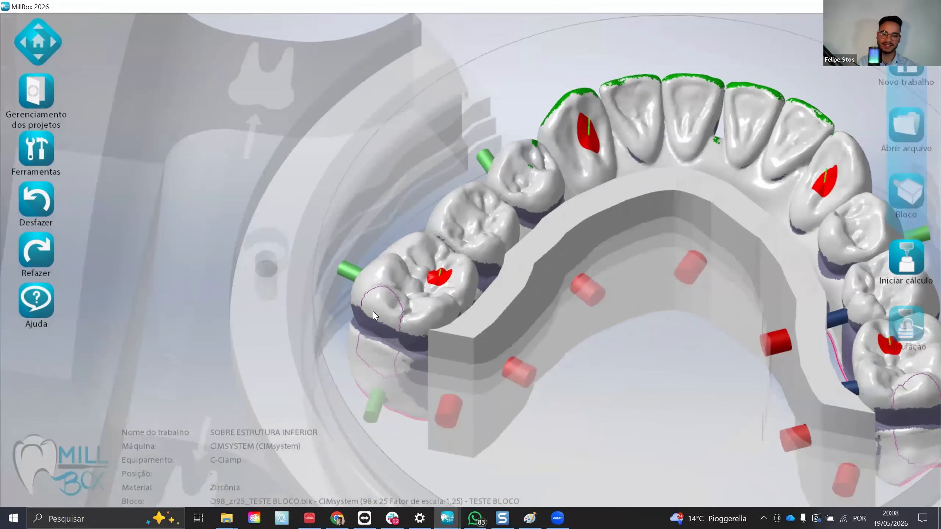
pyautogui.scroll(8, 375, 315)
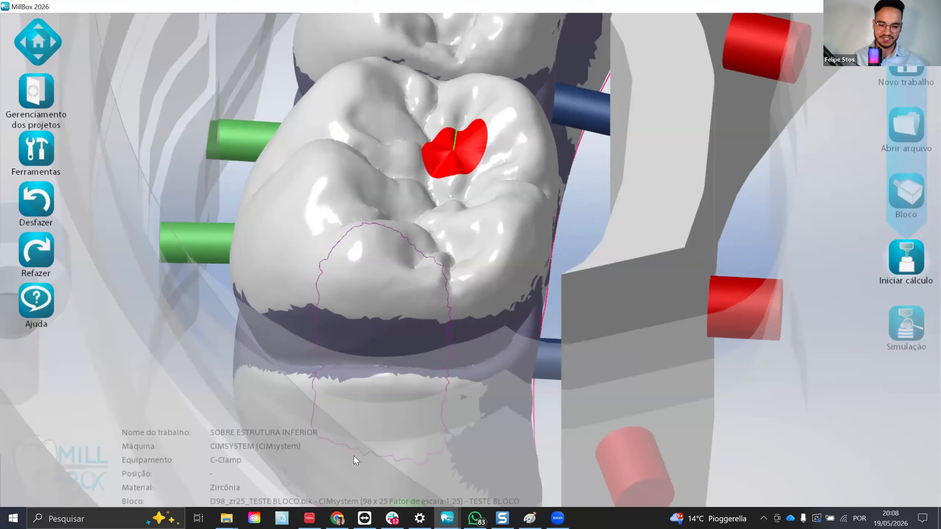
# Step: View the whole lower zirconia arch with its connectors in the C-Clamp holder, ending with the default view
pyautogui.scroll(-4, 350, 378)
pyautogui.moveTo(335, 302); pyautogui.dragTo(348, 329, button='right')
pyautogui.scroll(-5, 361, 356)
pyautogui.scroll(2, 361, 357)
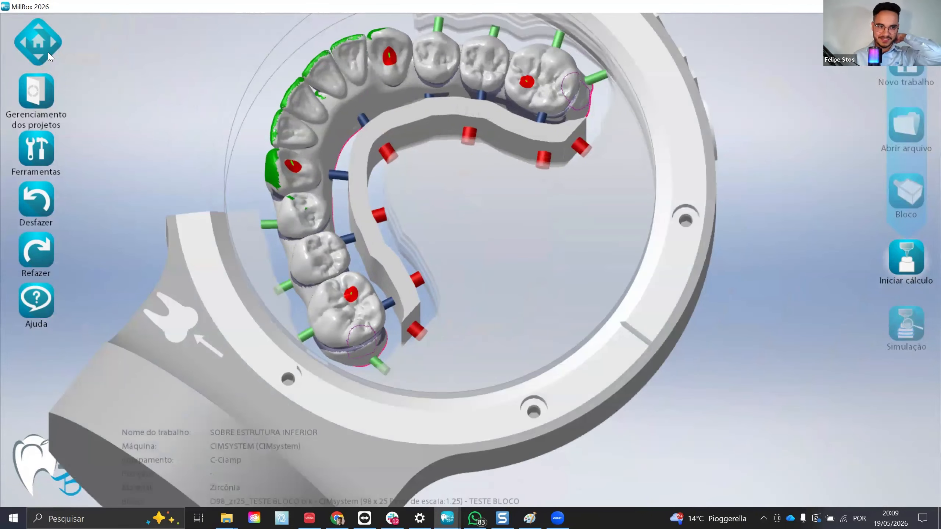
pyautogui.click(39, 42)
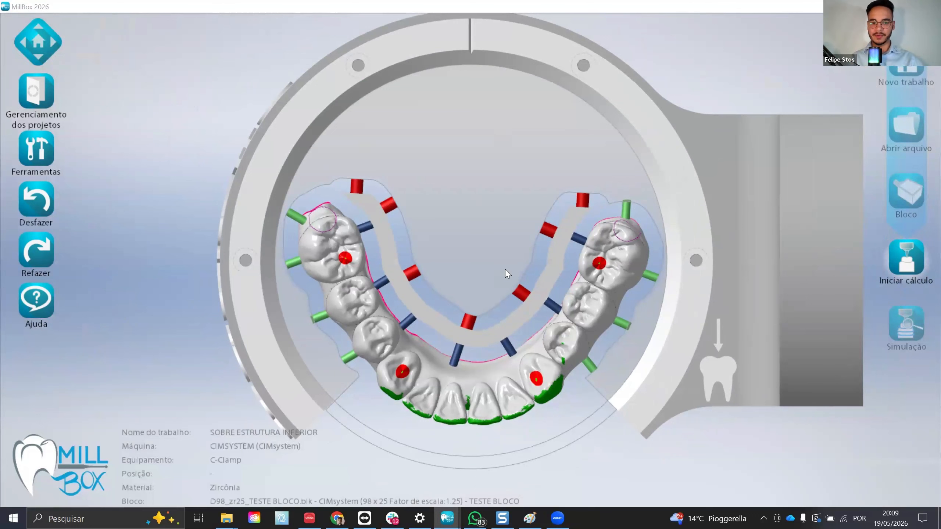
pyautogui.scroll(-3, 505, 269)
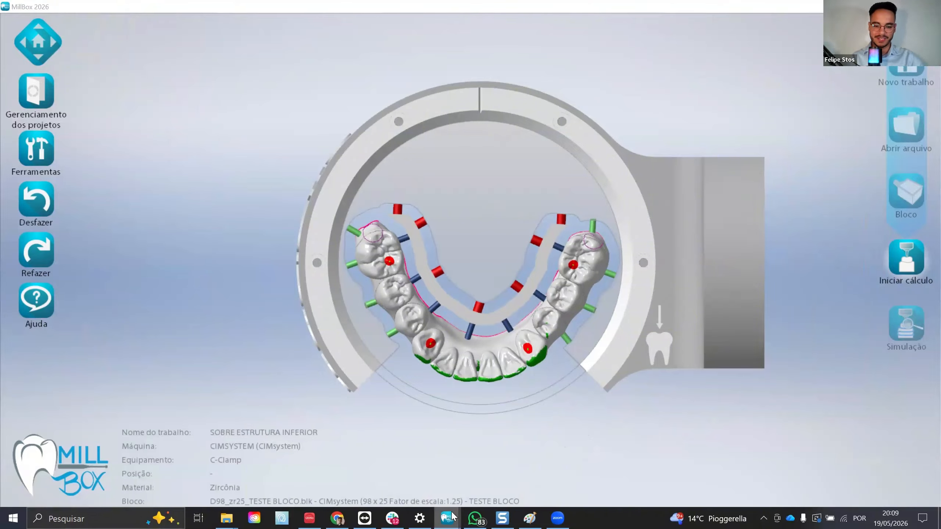
# Step: Switch to the "teste barra" titanium job, open its milling simulation in a maximized window and start the run
pyautogui.moveTo(453, 516)
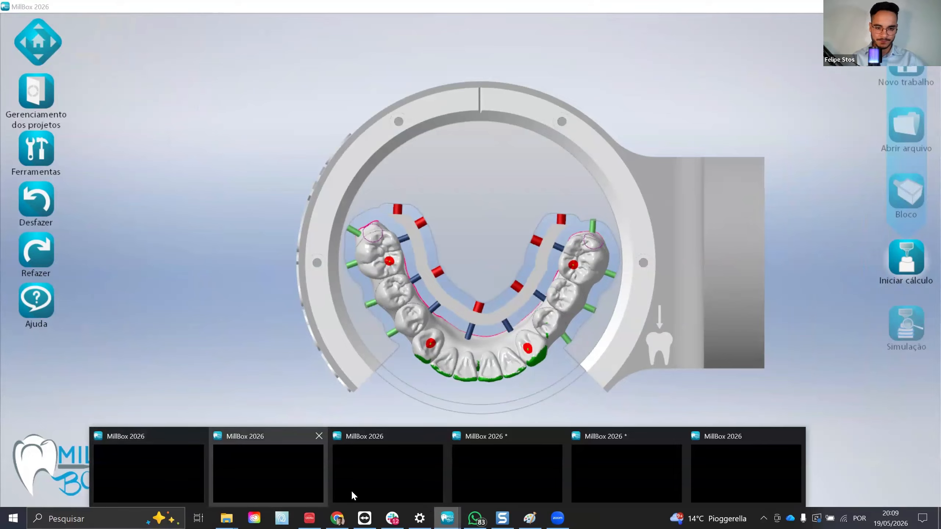
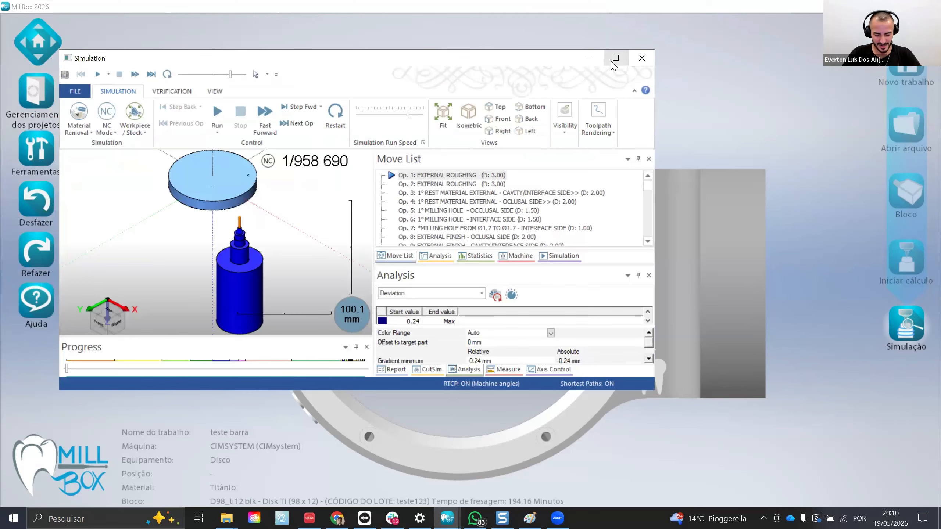
pyautogui.scroll(-3, 372, 272)
pyautogui.scroll(5, 348, 194)
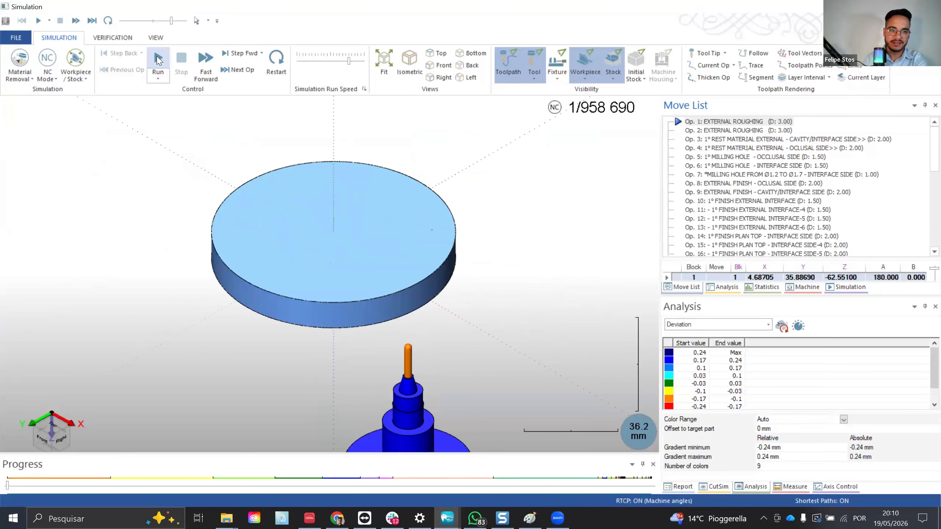
pyautogui.click(158, 60)
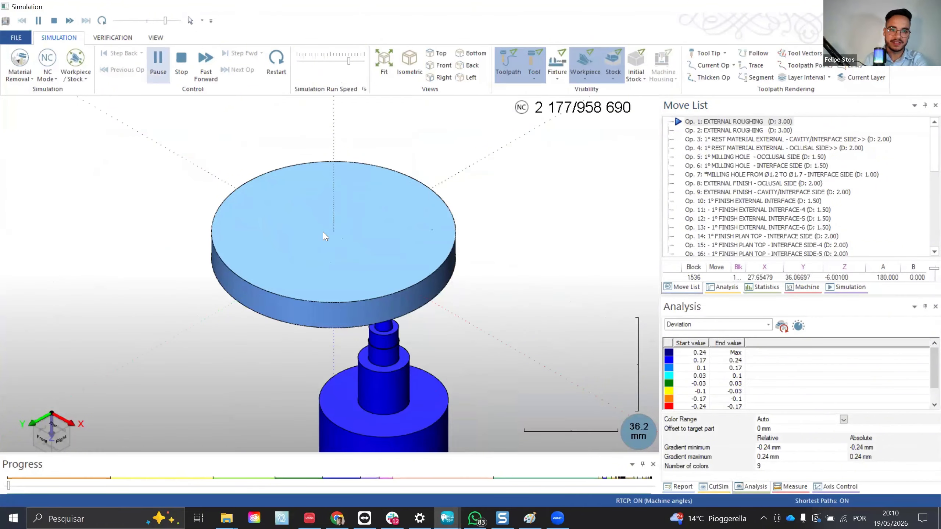
# Step: Hide the toolpath and raise the simulation run speed while following the bar's external roughing in close-up
pyautogui.moveTo(322, 156); pyautogui.dragTo(247, 302, button='middle')
pyautogui.scroll(10, 247, 302)
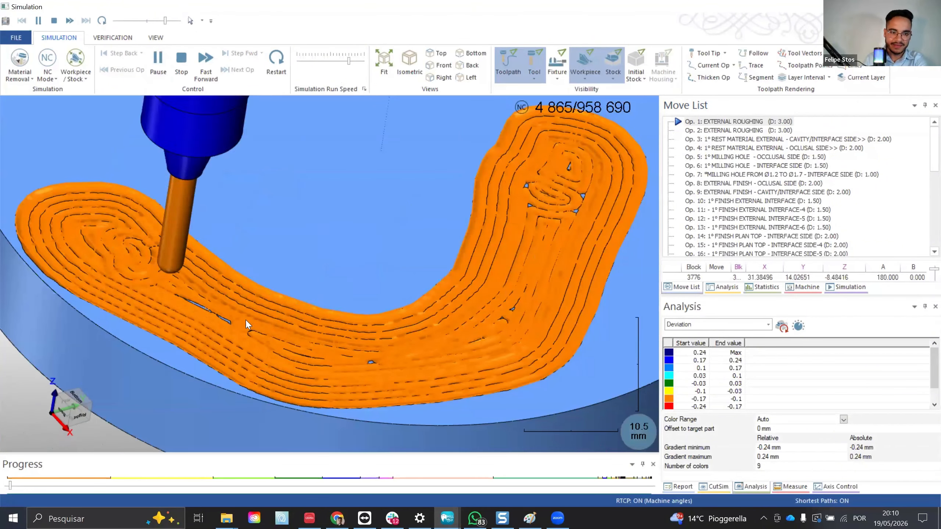
pyautogui.moveTo(407, 172); pyautogui.dragTo(412, 130, button='middle')
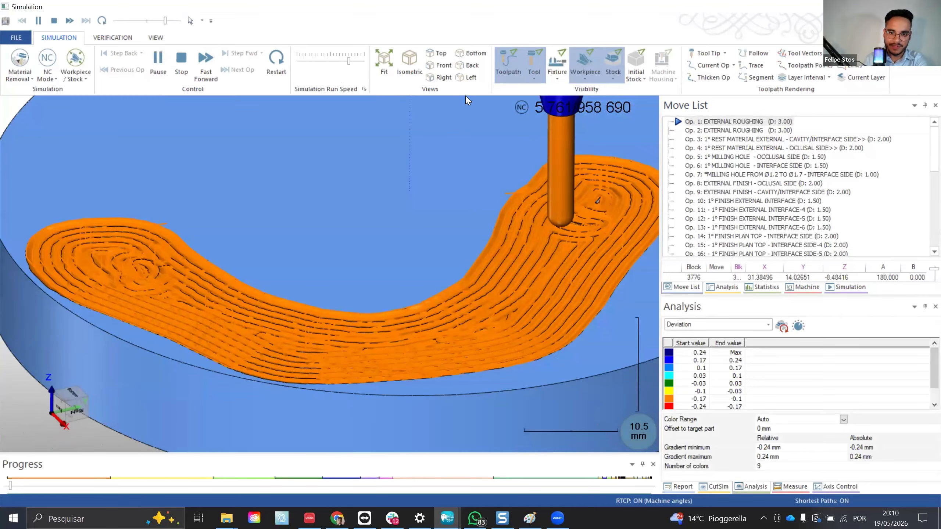
pyautogui.click(500, 71)
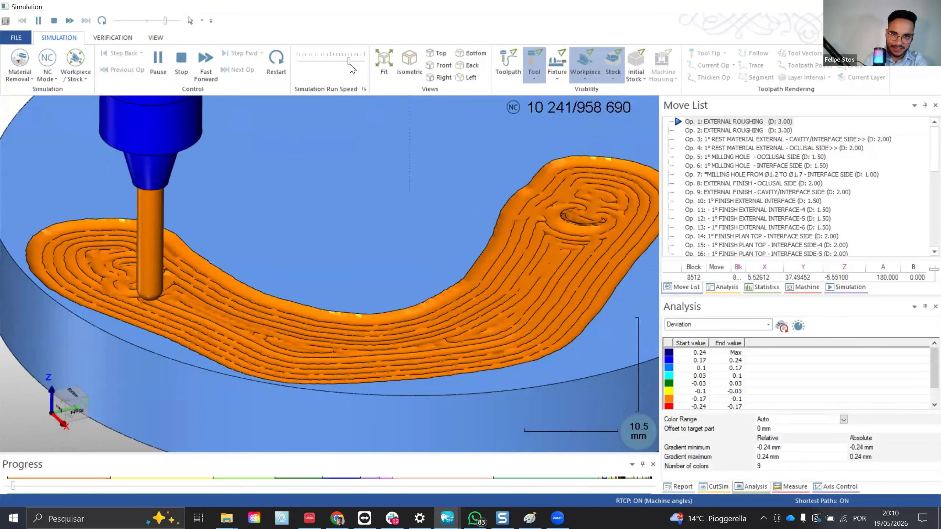
pyautogui.click(360, 62)
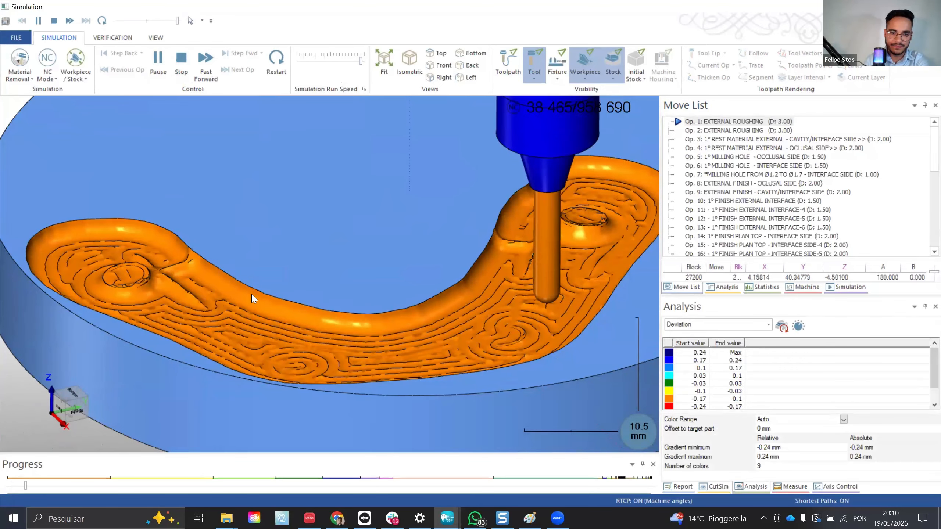
pyautogui.scroll(-2, 283, 320)
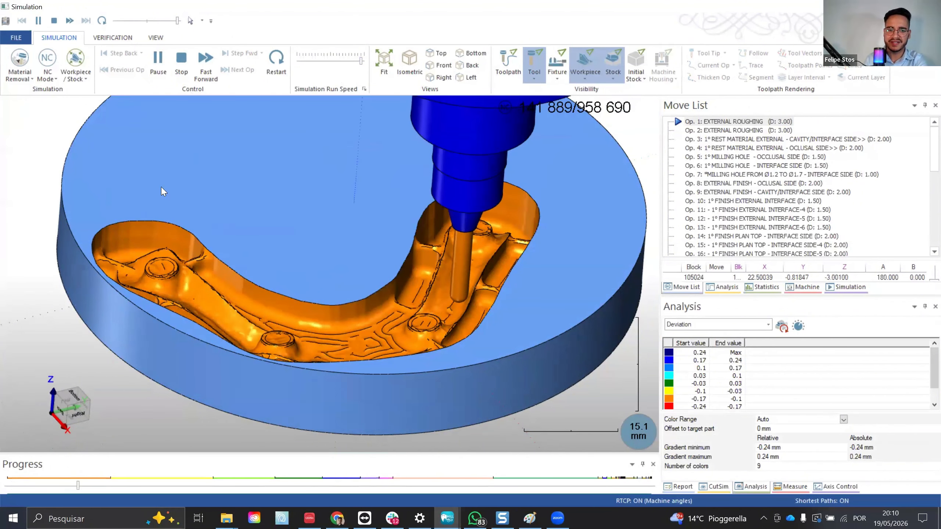
# Step: Pause the simulation and jump to operation 3, the 1° rest material external pass on the cavity/interface side
pyautogui.click(166, 66)
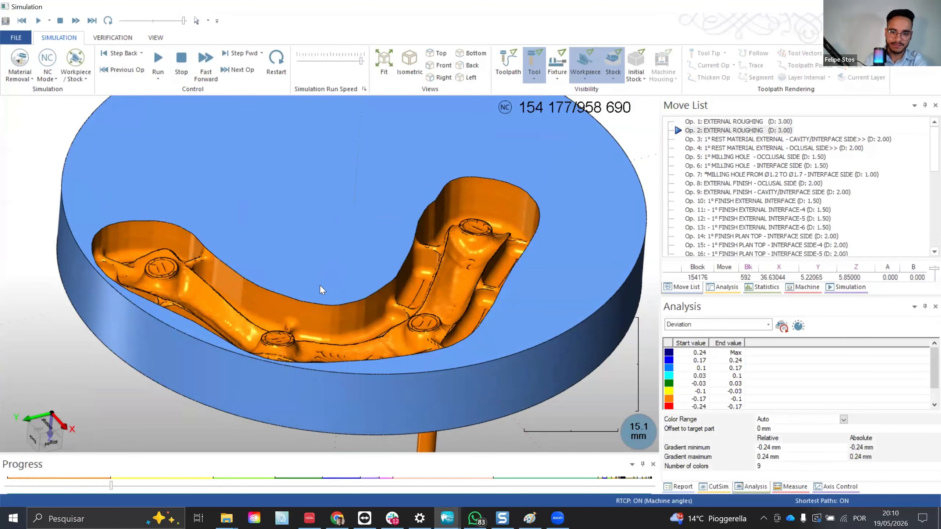
pyautogui.moveTo(328, 278); pyautogui.dragTo(356, 306, button='middle')
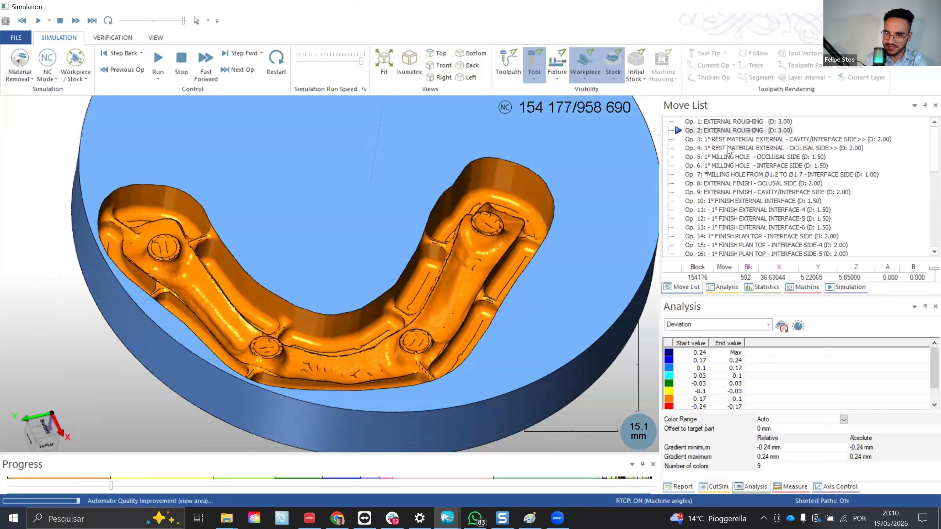
pyautogui.doubleClick(706, 140)
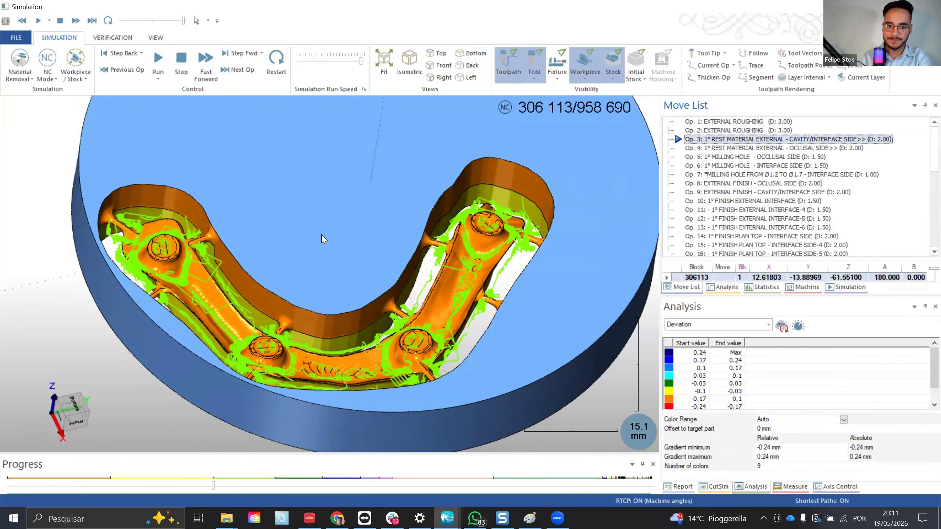
# Step: Examine operation 3's rest material toolpath over the whole bar and around its end interface, from several angles
pyautogui.moveTo(321, 235)
pyautogui.mouseDown(button='middle')
pyautogui.moveTo(316, 171)
pyautogui.moveTo(321, 232)
pyautogui.mouseUp(button='middle')
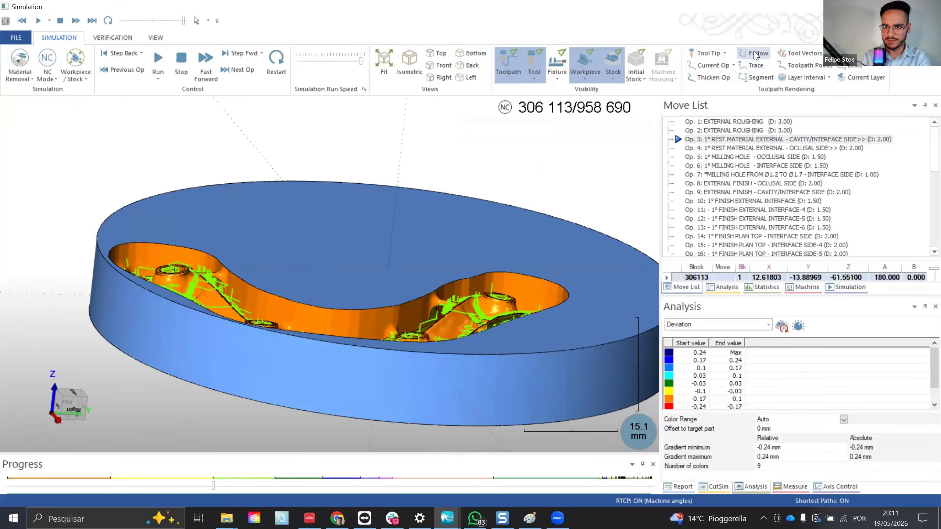
pyautogui.moveTo(465, 211); pyautogui.dragTo(460, 263, button='middle')
pyautogui.scroll(-6, 440, 195)
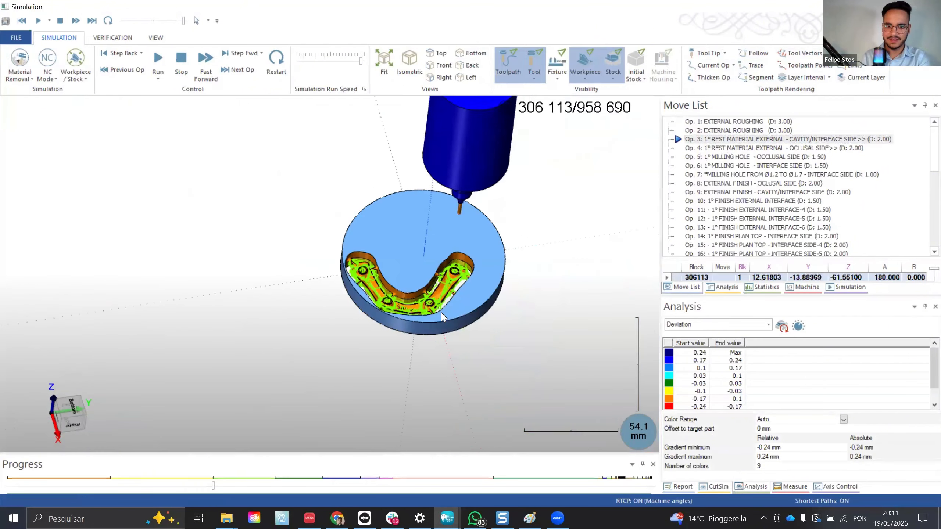
pyautogui.scroll(4, 440, 300)
pyautogui.scroll(2, 454, 244)
pyautogui.scroll(3, 482, 185)
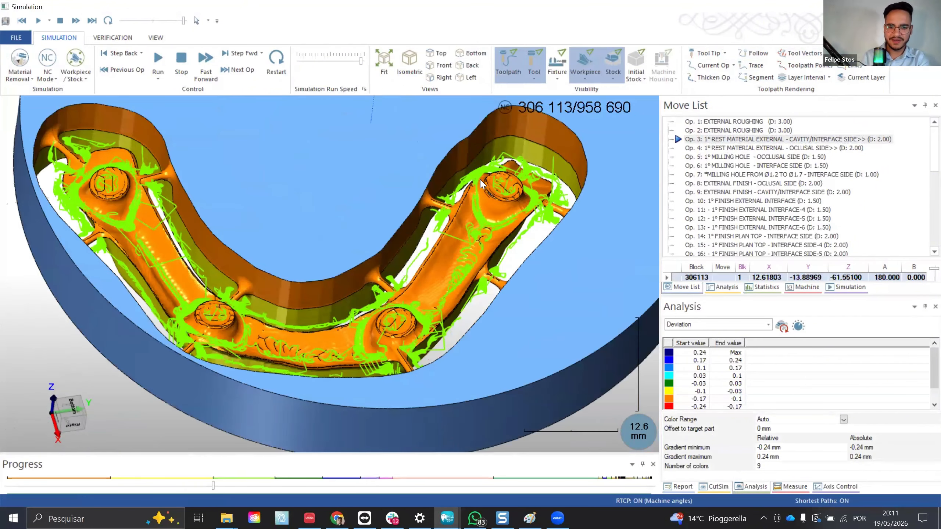
pyautogui.scroll(2, 477, 187)
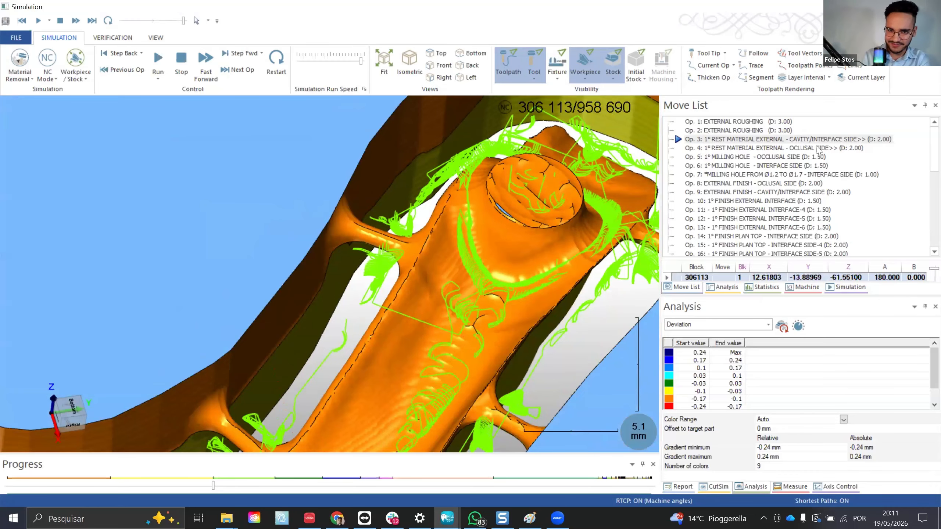
pyautogui.scroll(-6, 499, 233)
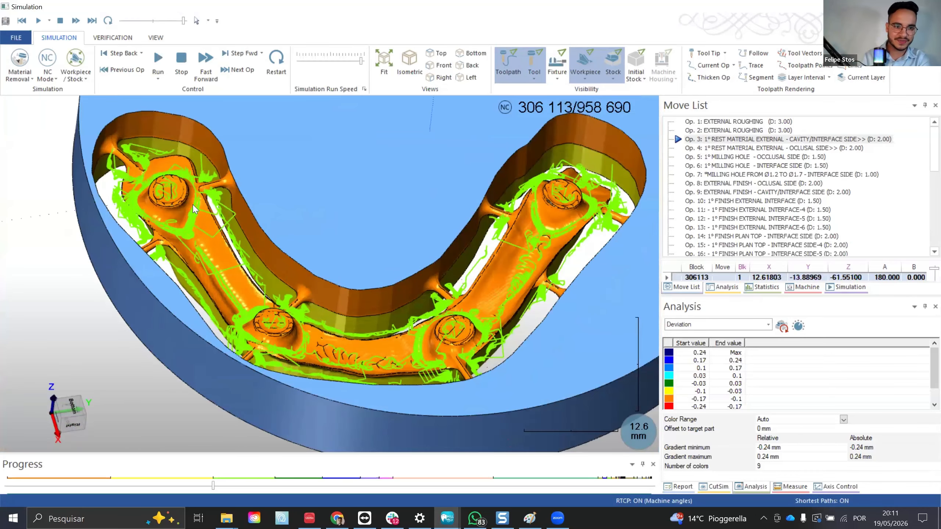
# Step: Inspect the operation 3 toolpath in close-up around the implant cylinder at the bar's other end and its connectors
pyautogui.scroll(6, 192, 241)
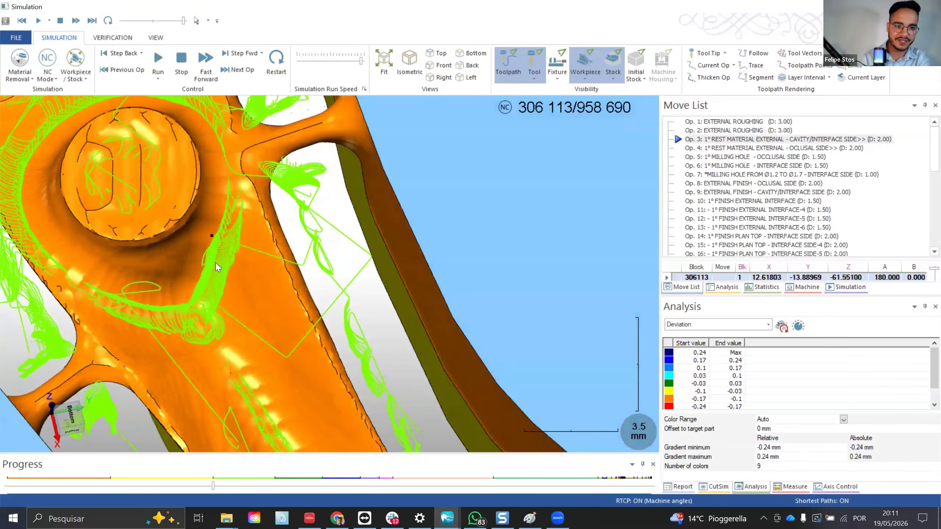
pyautogui.moveTo(217, 236); pyautogui.dragTo(204, 285, button='middle')
pyautogui.scroll(-1, 204, 284)
pyautogui.scroll(2, 204, 284)
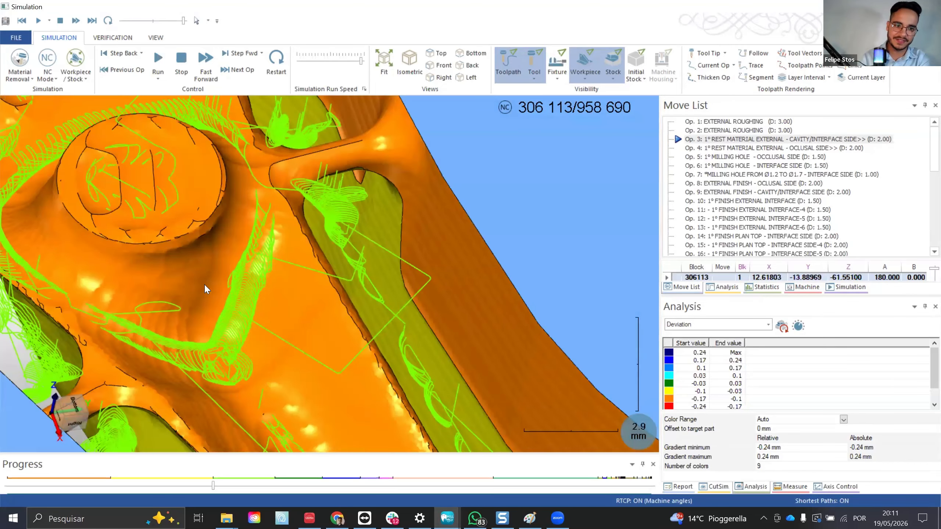
pyautogui.scroll(2, 215, 337)
pyautogui.scroll(-7, 242, 336)
pyautogui.moveTo(243, 336); pyautogui.dragTo(195, 305, button='middle')
pyautogui.scroll(-5, 195, 305)
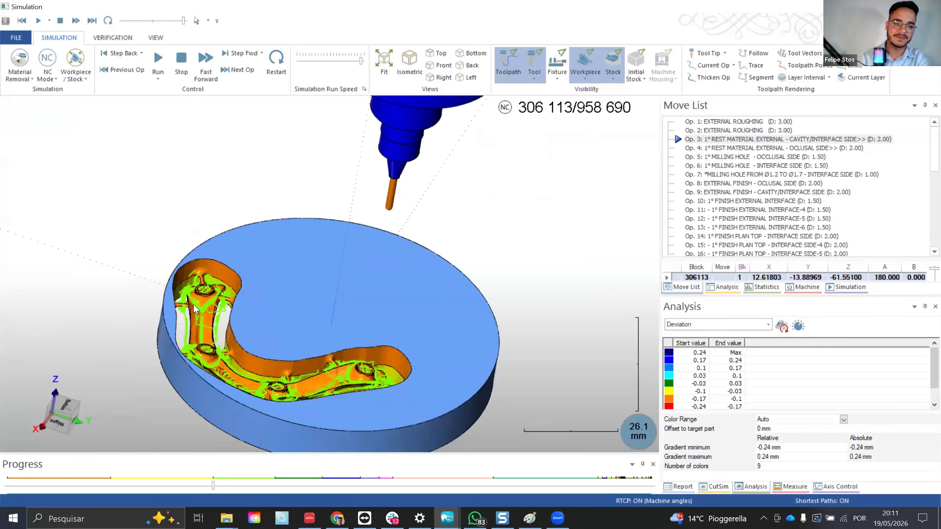
pyautogui.scroll(6, 194, 304)
pyautogui.scroll(3, 198, 193)
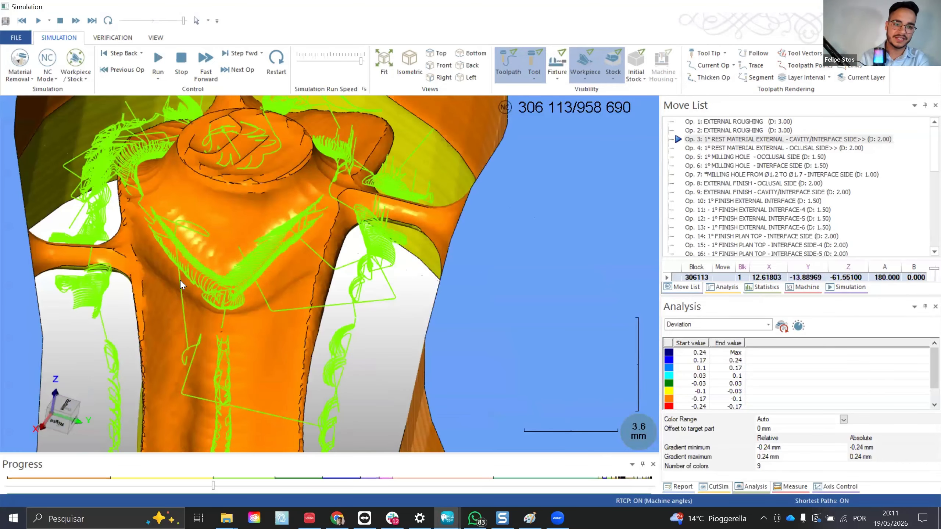
pyautogui.moveTo(181, 284); pyautogui.dragTo(144, 237, button='middle')
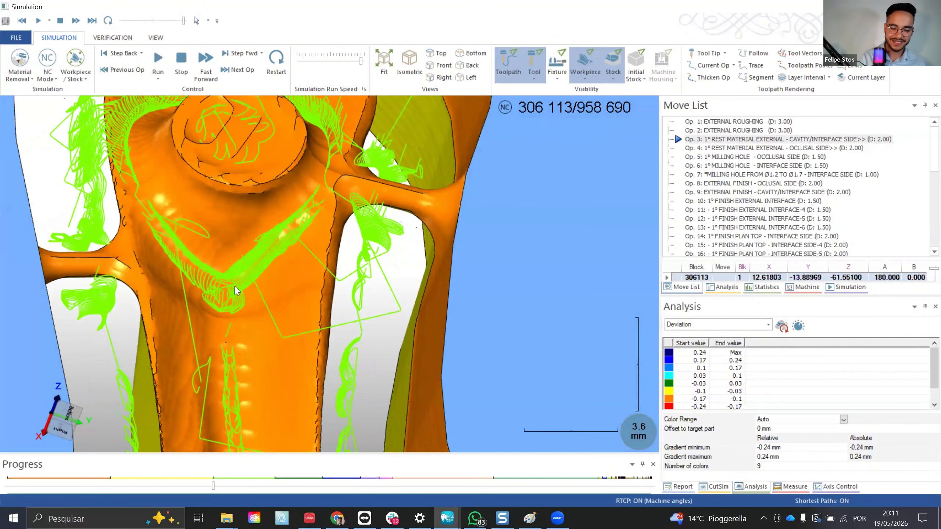
pyautogui.moveTo(244, 268); pyautogui.dragTo(231, 230, button='middle')
# Step: Run part of operation 3 on the cavity/interface side, pause it and review the tool's work on the bar
pyautogui.click(158, 62)
pyautogui.scroll(-10, 226, 237)
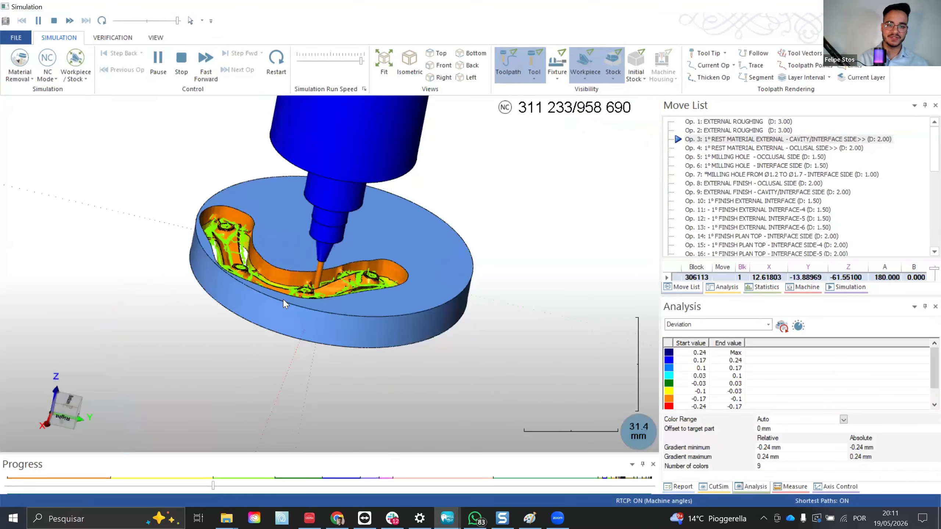
pyautogui.scroll(4, 281, 300)
pyautogui.click(158, 69)
pyautogui.moveTo(490, 270); pyautogui.dragTo(500, 311, button='middle')
pyautogui.scroll(4, 500, 311)
pyautogui.scroll(-2, 500, 311)
pyautogui.scroll(-3, 448, 304)
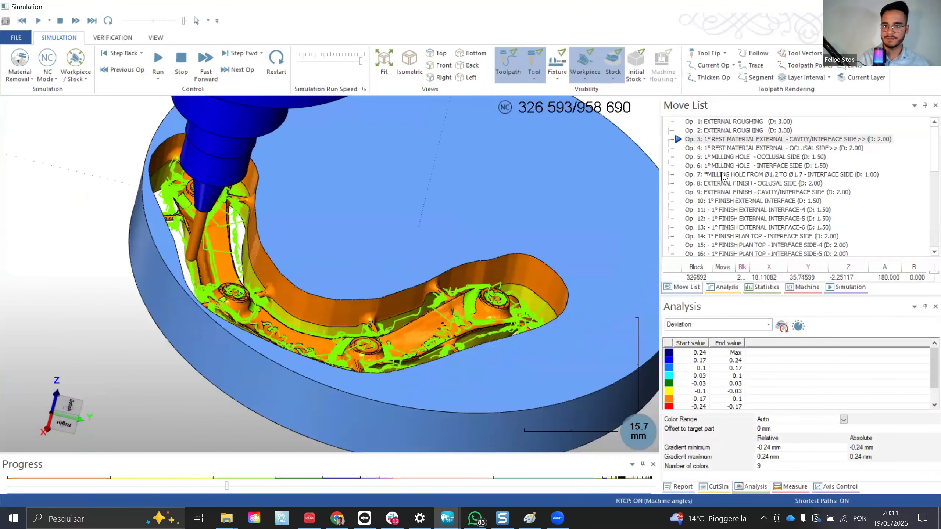
pyautogui.scroll(-1, 561, 218)
# Step: Jump to operation 5, the 1° milling hole on the occlusal side, and view a screw hole's toolpath in close-up
pyautogui.click(755, 157)
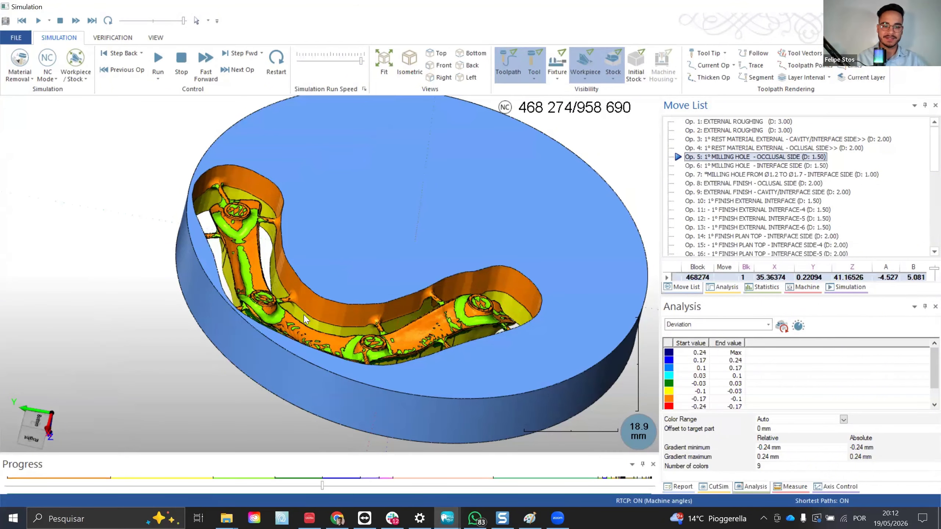
pyautogui.moveTo(367, 411); pyautogui.dragTo(601, 185, button='middle')
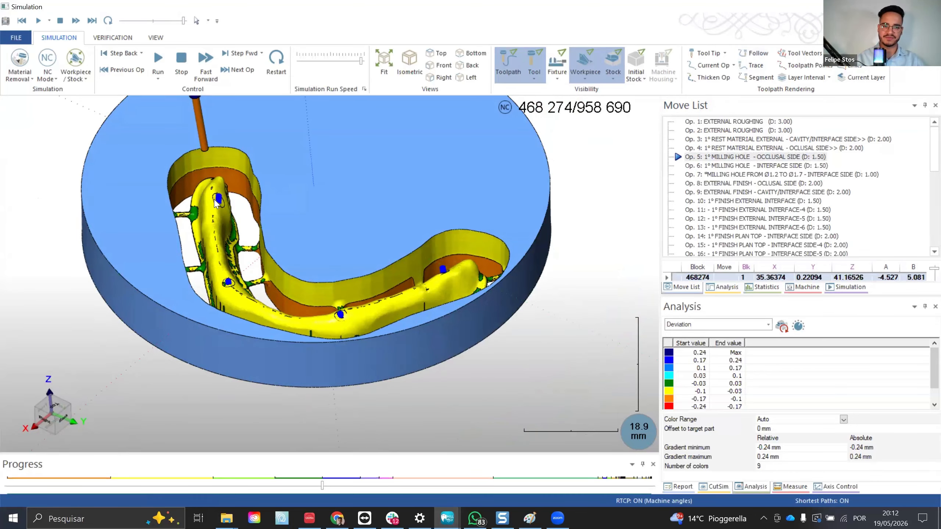
pyautogui.scroll(10, 214, 200)
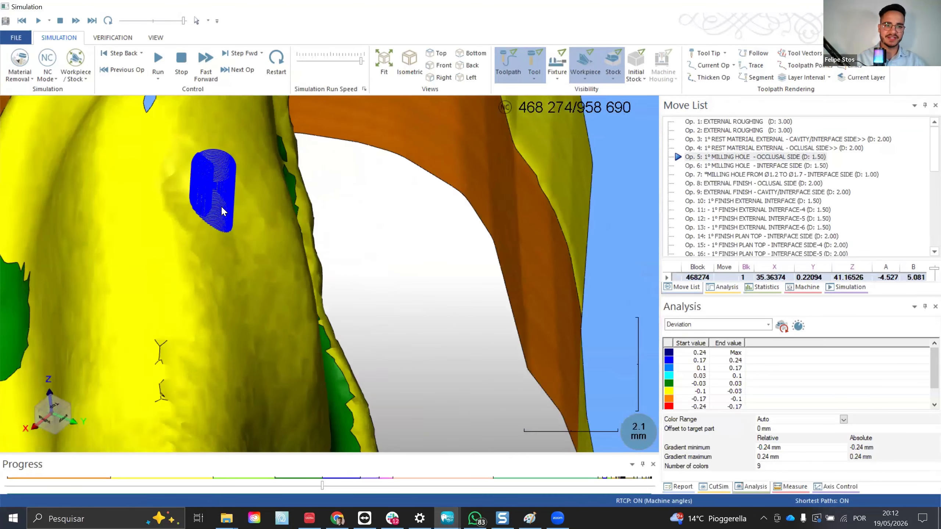
pyautogui.scroll(5, 222, 211)
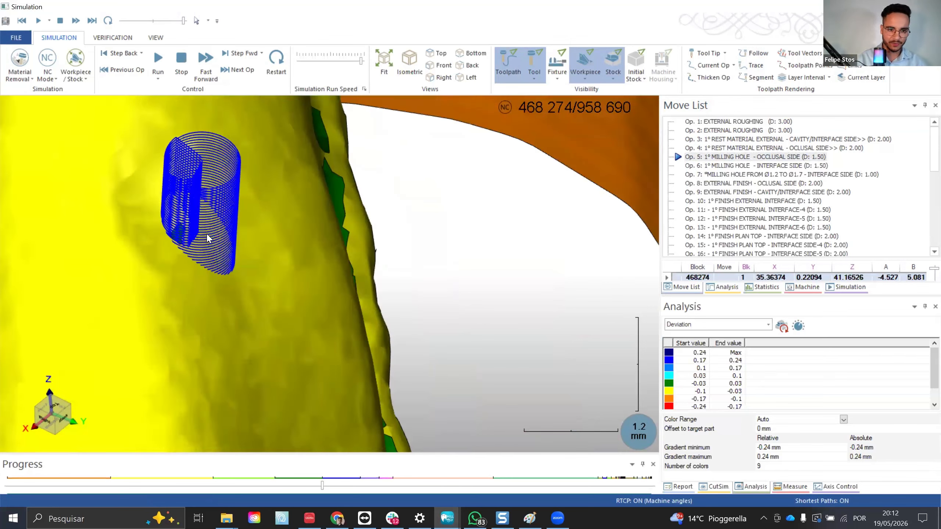
pyautogui.scroll(-8, 217, 236)
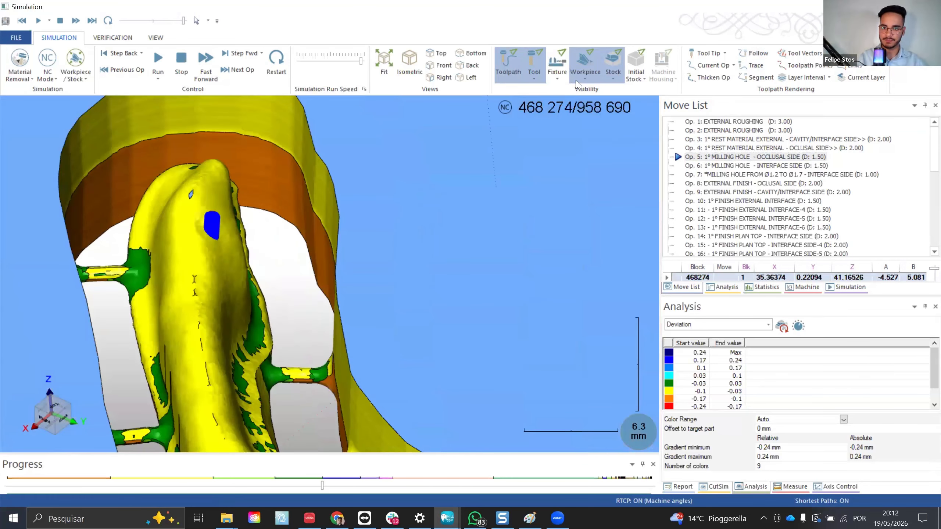
# Step: Switch the stock to a translucent display so the screw channels inside the bar can be seen
pyautogui.click(584, 80)
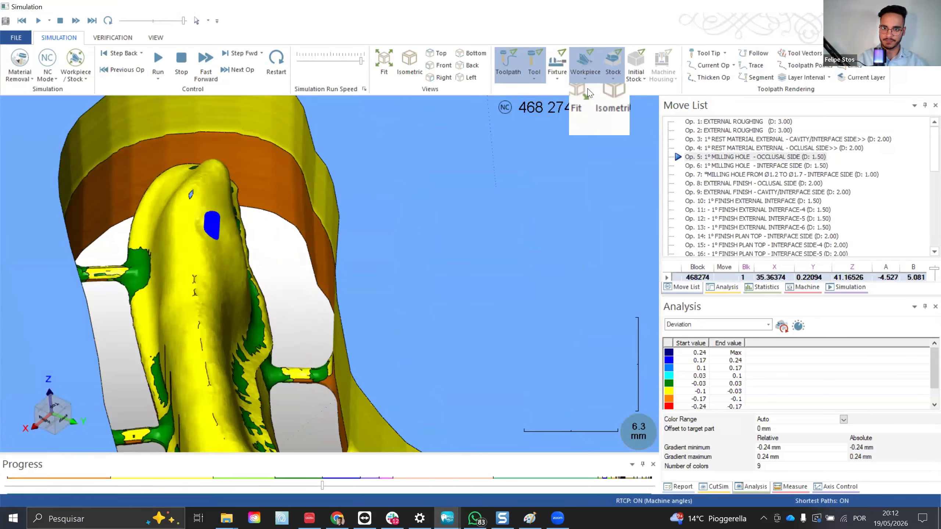
pyautogui.click(540, 151)
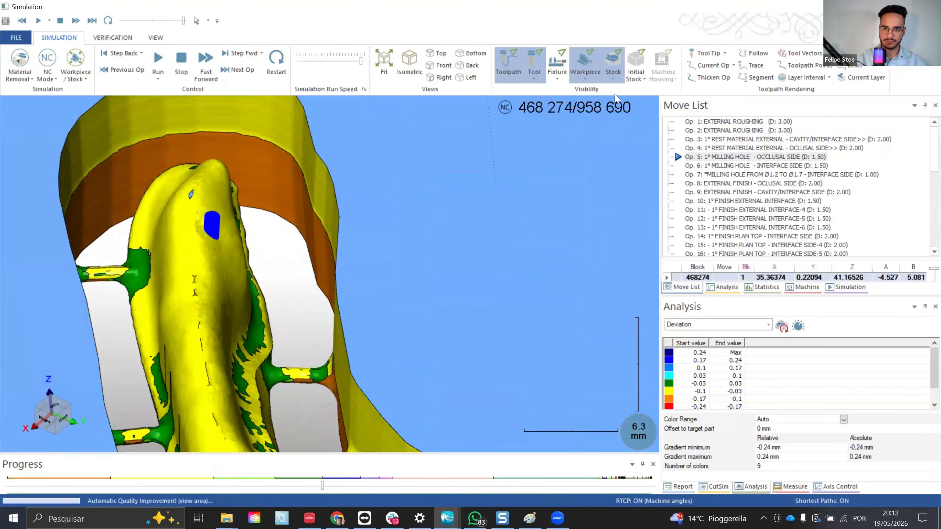
pyautogui.click(614, 79)
pyautogui.click(631, 115)
pyautogui.scroll(-3, 221, 249)
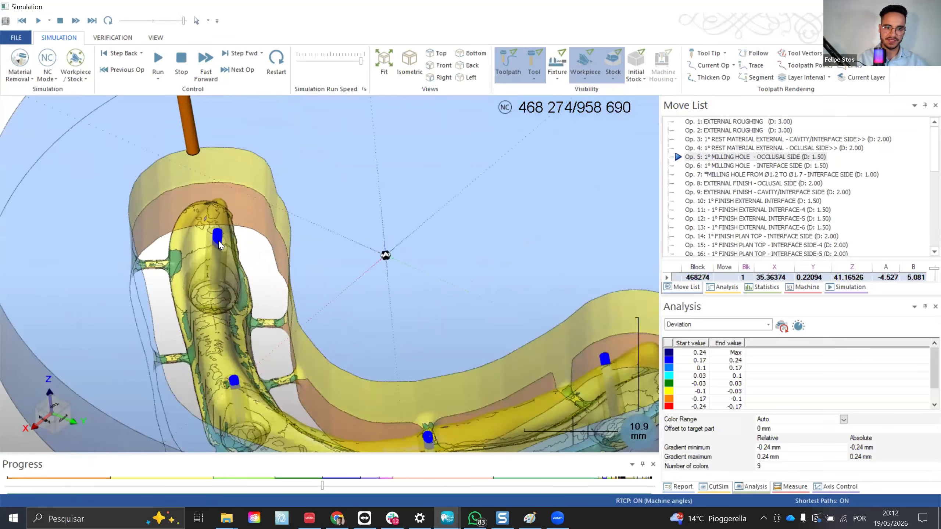
# Step: Examine the hole-milling toolpaths against the bar's screw channels through the translucent stock
pyautogui.scroll(6, 219, 245)
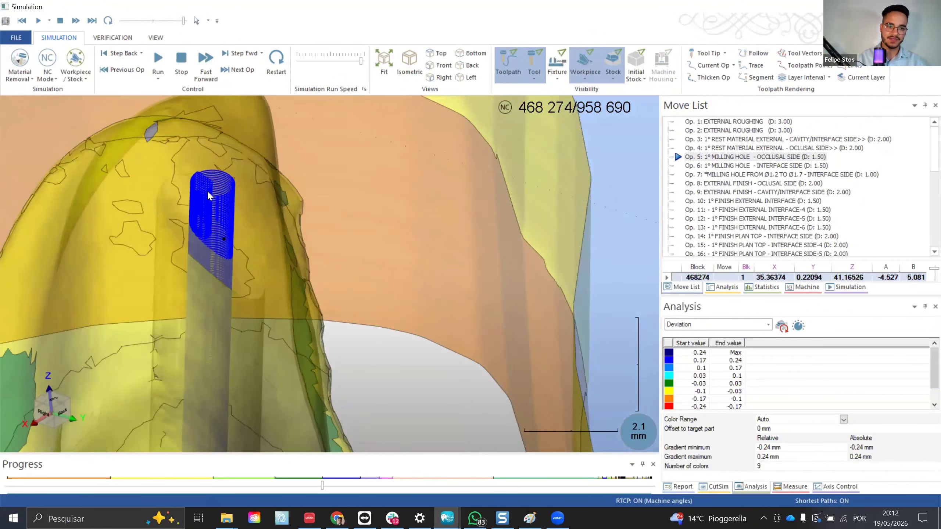
pyautogui.scroll(-6, 207, 190)
pyautogui.moveTo(207, 209); pyautogui.dragTo(206, 116, button='middle')
pyautogui.scroll(4, 207, 116)
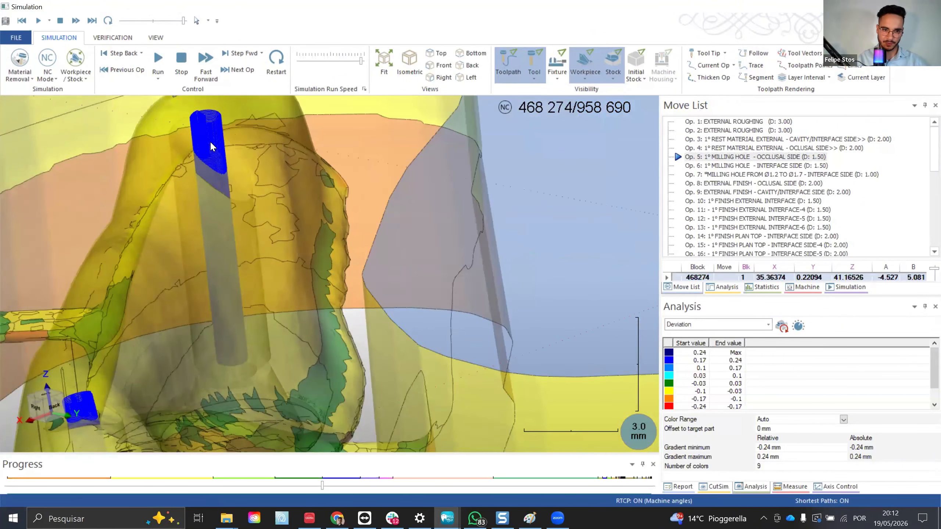
pyautogui.scroll(-9, 197, 170)
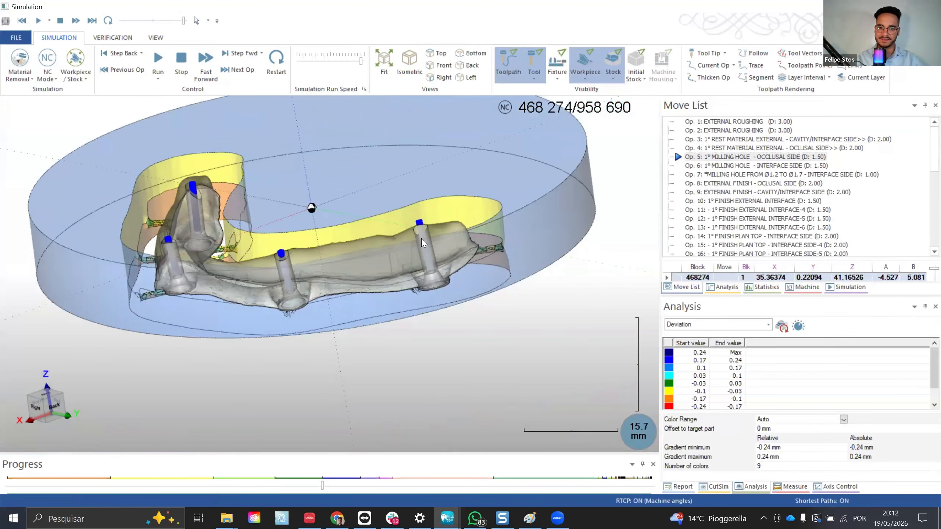
pyautogui.moveTo(399, 229); pyautogui.dragTo(419, 249, button='middle')
pyautogui.scroll(-3, 250, 286)
pyautogui.scroll(6, 196, 256)
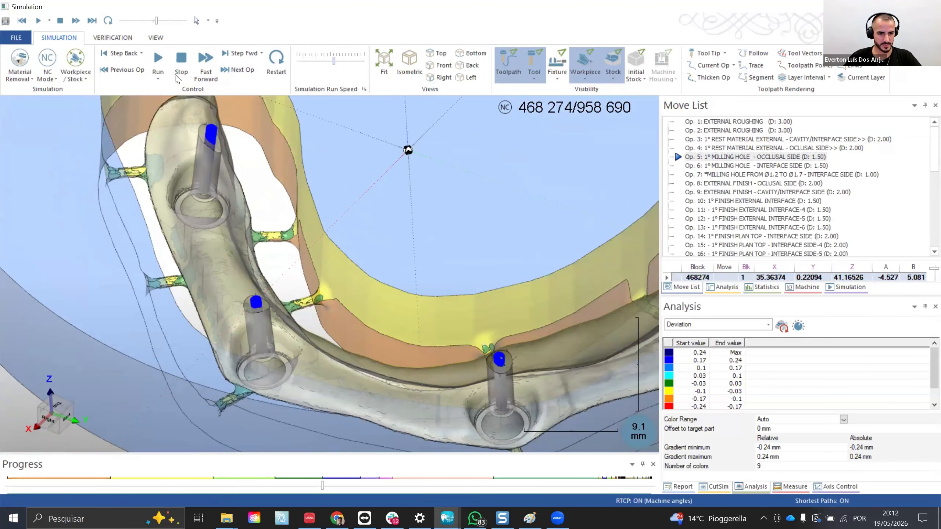
# Step: Run operation 5 at a medium simulation speed and follow the cutter entering a screw hole in close-up
pyautogui.click(158, 61)
pyautogui.scroll(-6, 267, 308)
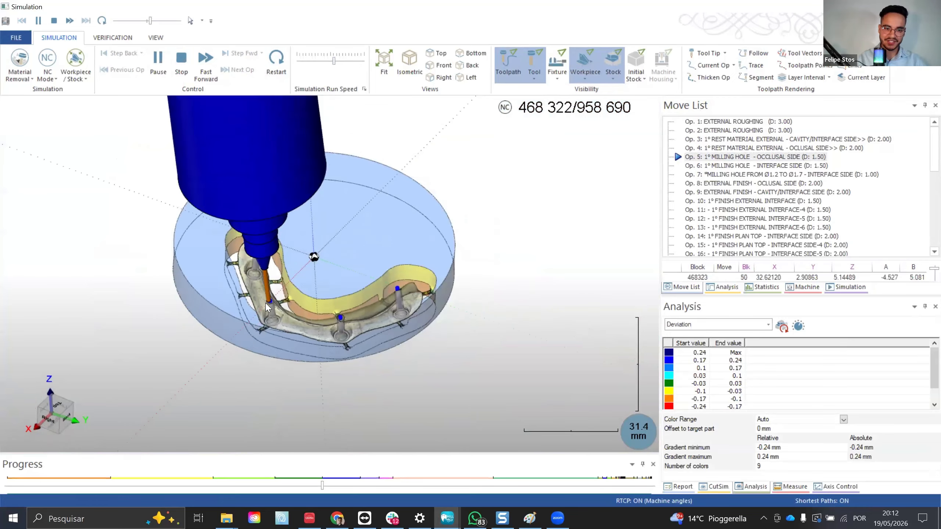
pyautogui.scroll(15, 267, 308)
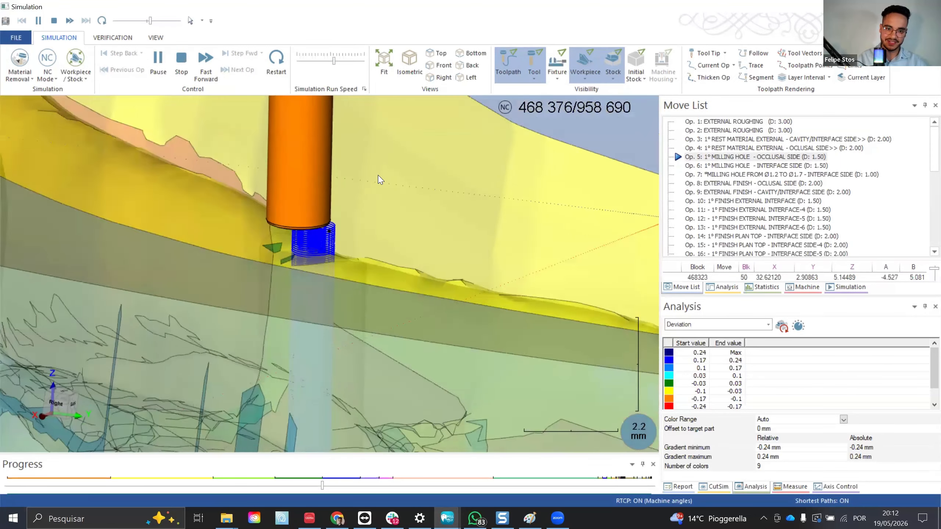
pyautogui.scroll(-6, 463, 222)
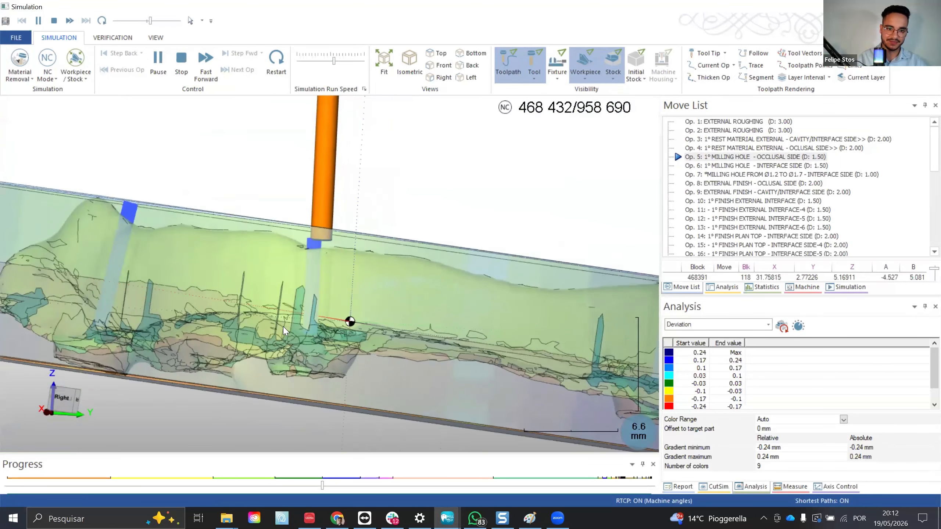
pyautogui.scroll(8, 301, 313)
pyautogui.scroll(-8, 291, 374)
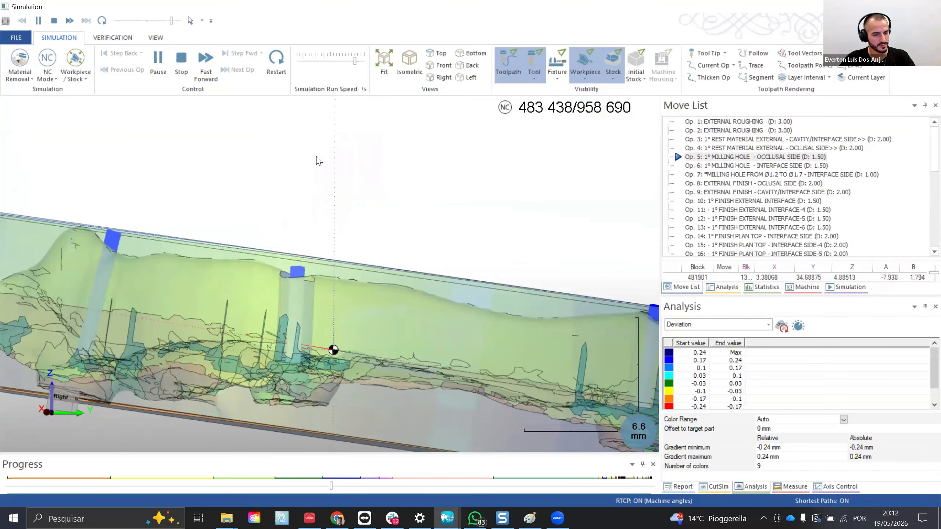
# Step: Follow operation 5 across the bar's screw holes in the full disc view and look through the list of remaining operations
pyautogui.scroll(-4, 274, 227)
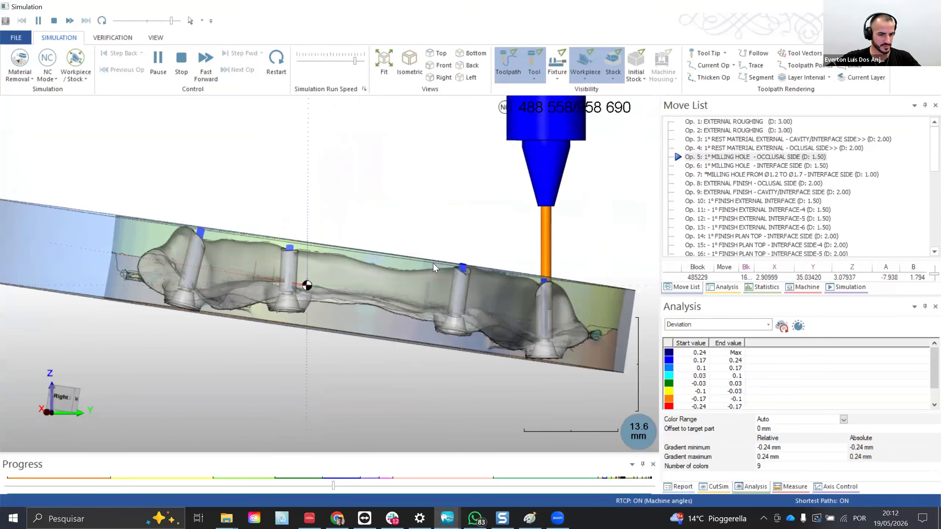
pyautogui.moveTo(433, 263); pyautogui.dragTo(456, 311, button='middle')
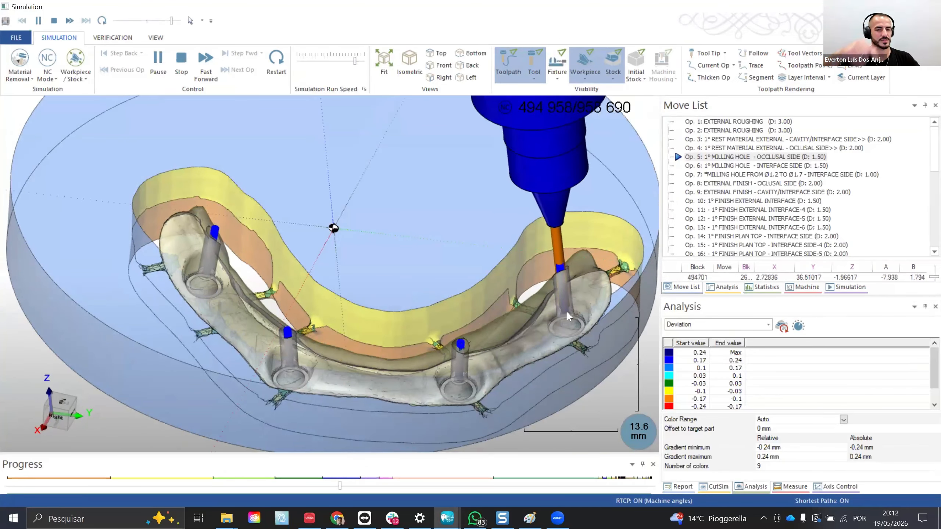
pyautogui.scroll(-1, 566, 314)
pyautogui.scroll(-1, 530, 323)
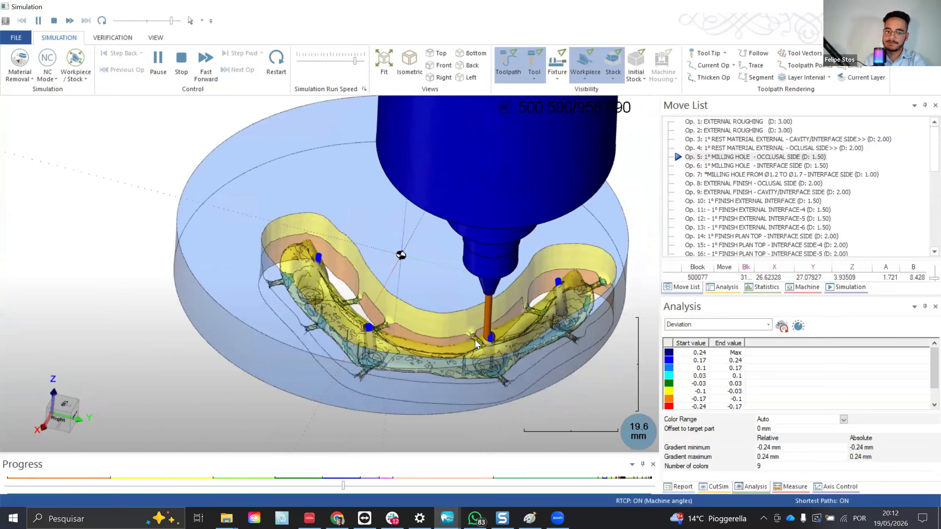
pyautogui.scroll(-8, 732, 218)
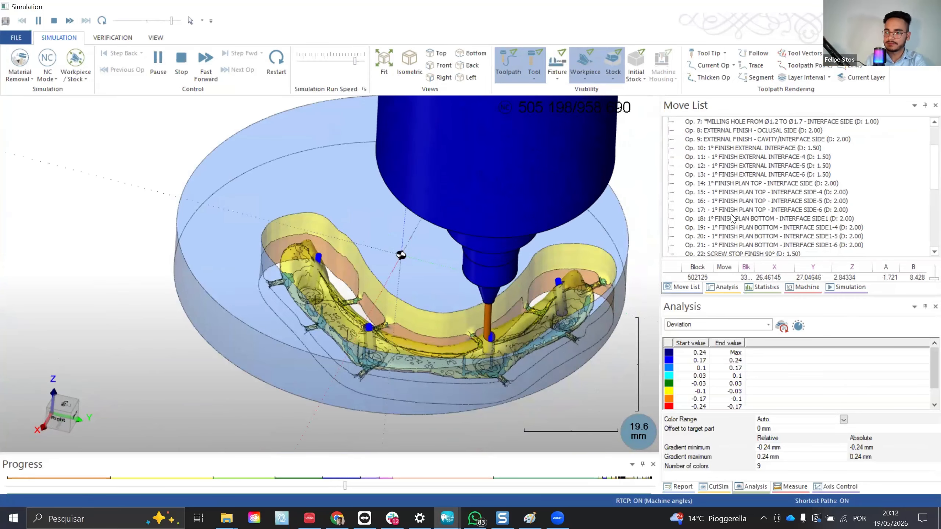
pyautogui.scroll(7, 732, 218)
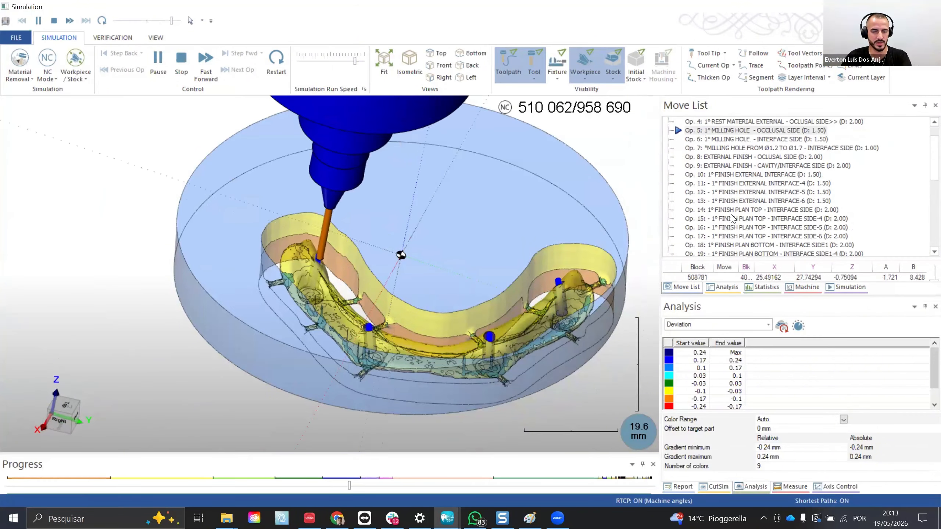
pyautogui.scroll(2, 382, 275)
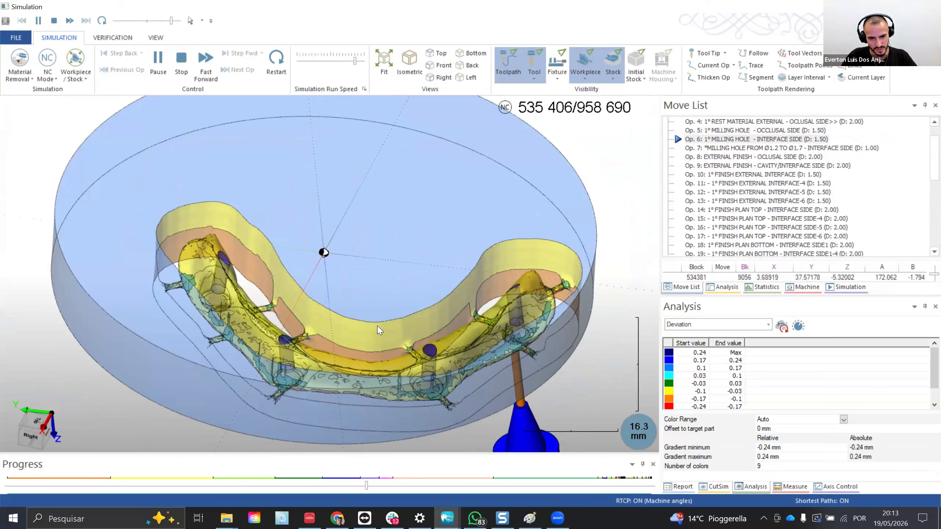
# Step: Turn the disc to the interface side and follow operation 6 milling the screw holes, including a close-up of one hole
pyautogui.moveTo(441, 324); pyautogui.dragTo(389, 254, button='middle')
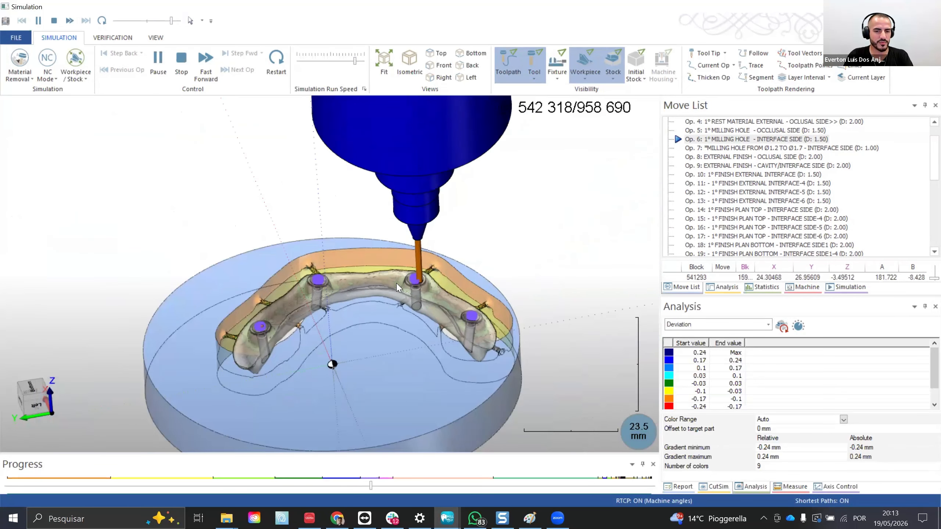
pyautogui.scroll(3, 396, 283)
pyautogui.scroll(-3, 142, 363)
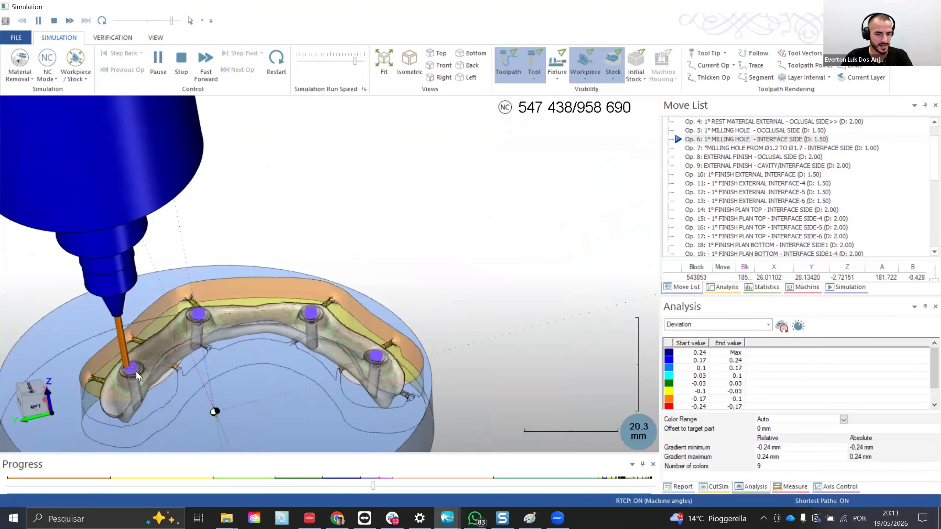
pyautogui.scroll(11, 137, 378)
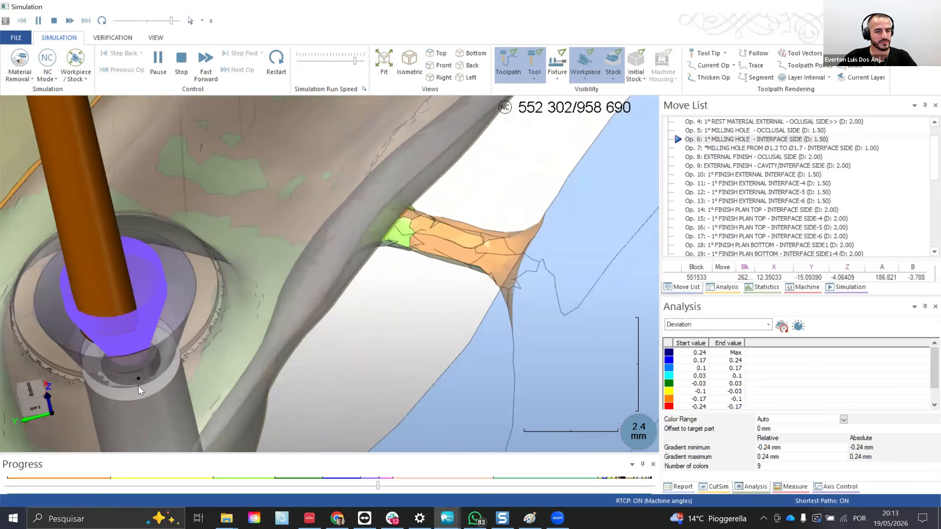
pyautogui.scroll(-8, 139, 373)
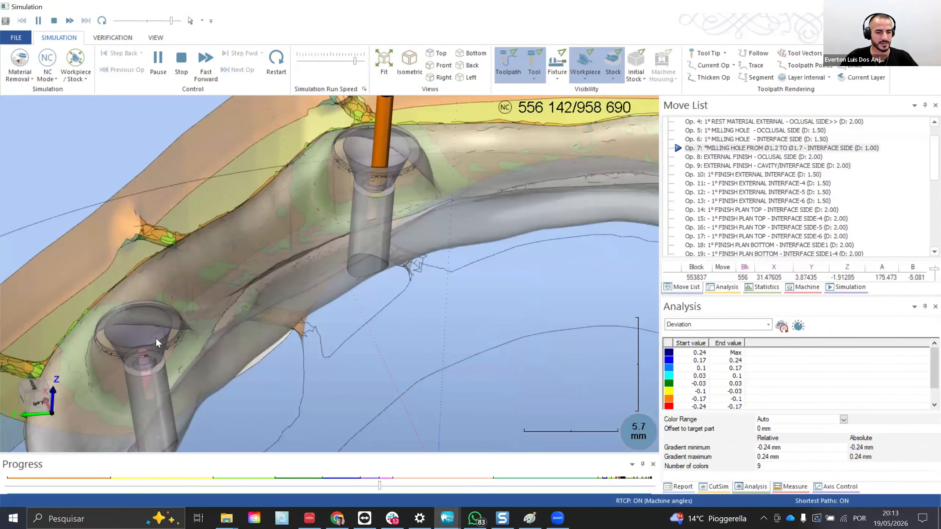
# Step: Pause the simulation in operation 7, the Ø1.2 to Ø1.7 hole milling, and view the cutter at its screw channel in close-up
pyautogui.click(158, 63)
pyautogui.scroll(-3, 269, 216)
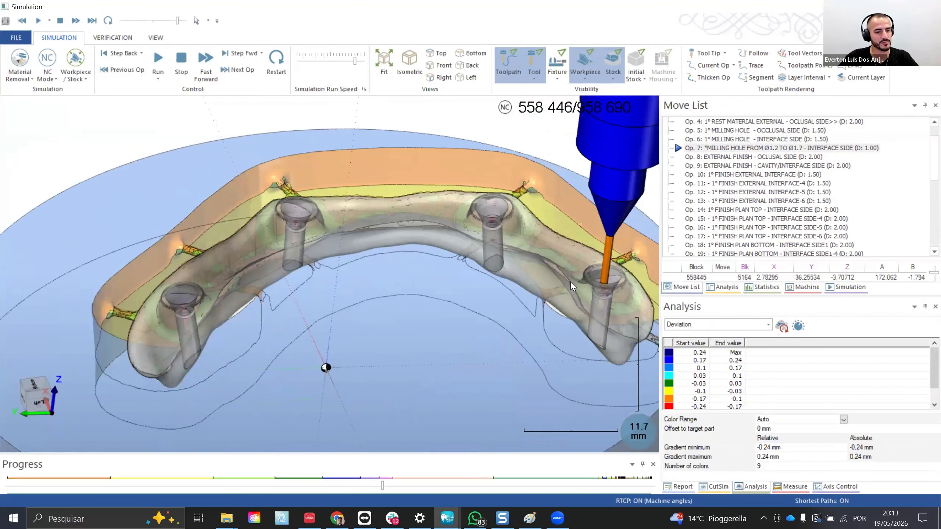
pyautogui.scroll(8, 606, 302)
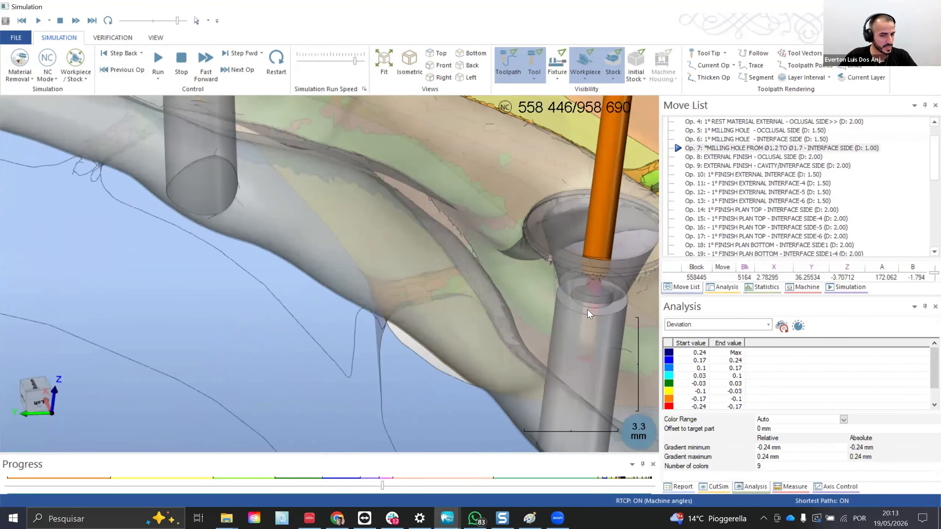
pyautogui.scroll(-7, 589, 307)
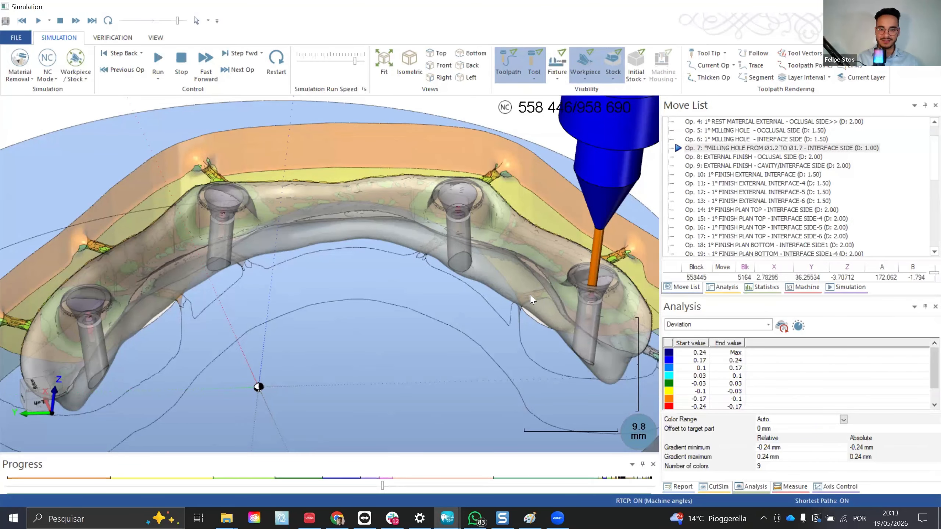
# Step: Examine operation 7's toolpath inside the narrow screw seats from the side and from directly above the interface openings
pyautogui.scroll(6, 223, 186)
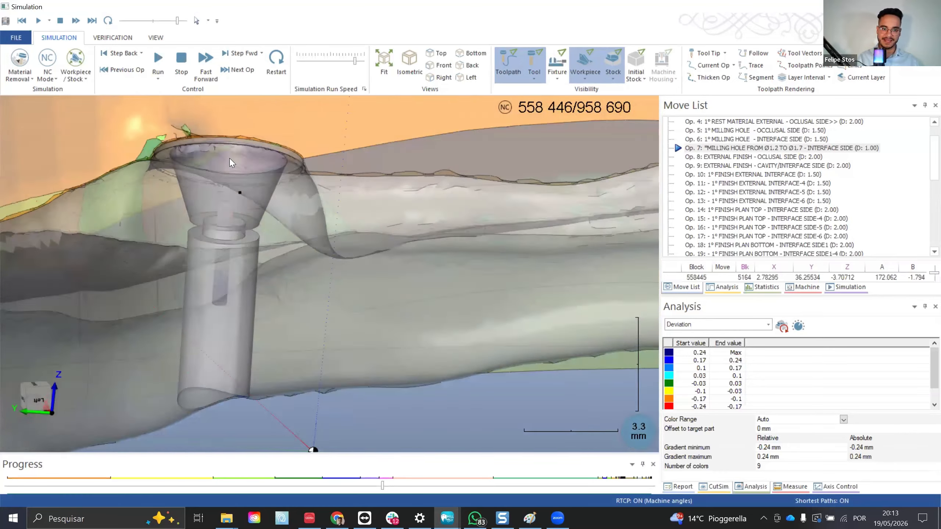
pyautogui.moveTo(229, 159); pyautogui.dragTo(229, 239, button='middle')
pyautogui.scroll(3, 227, 233)
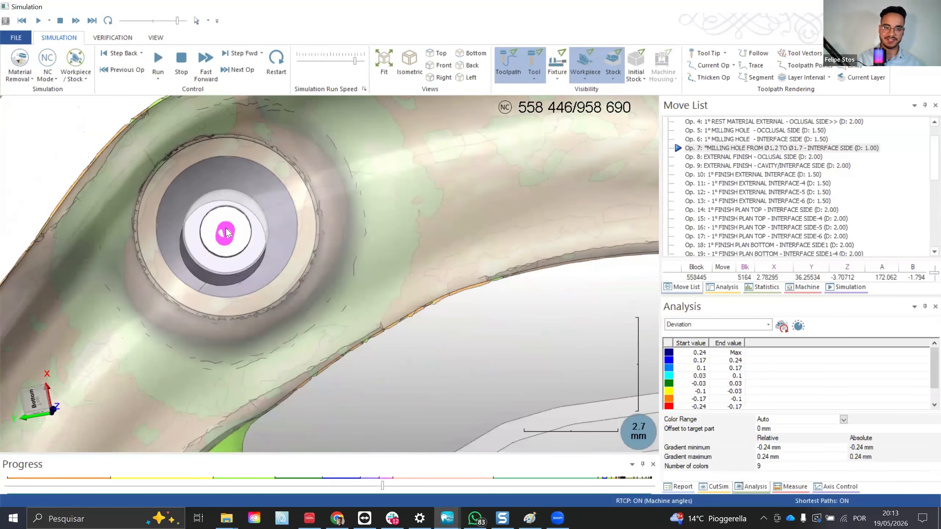
pyautogui.scroll(-5, 222, 228)
pyautogui.scroll(2, 118, 343)
pyautogui.scroll(7, 114, 344)
pyautogui.moveTo(110, 347); pyautogui.dragTo(136, 337, button='middle')
pyautogui.scroll(-4, 136, 337)
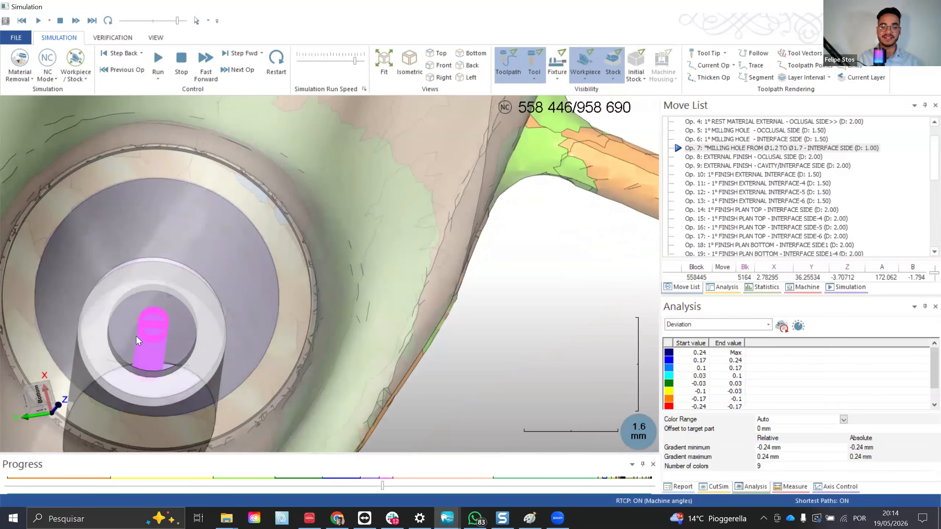
pyautogui.scroll(3, 127, 297)
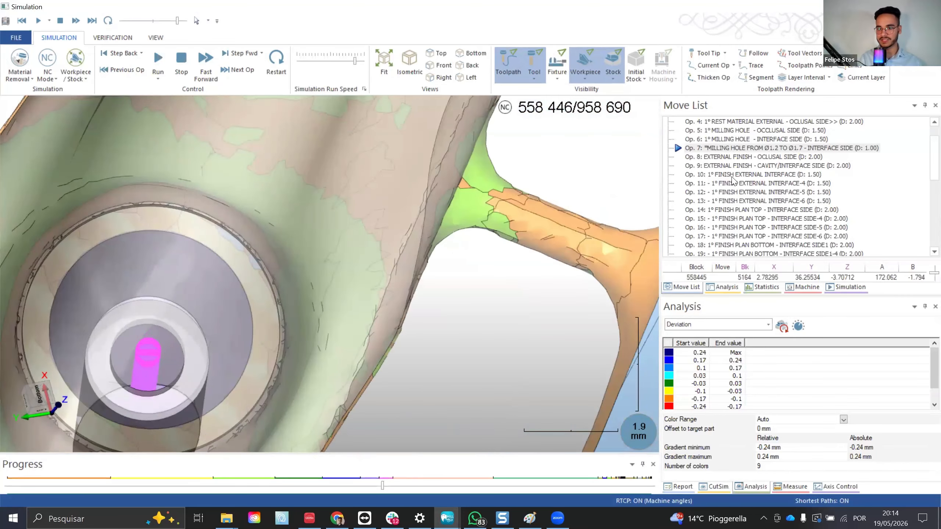
pyautogui.scroll(-4, 178, 267)
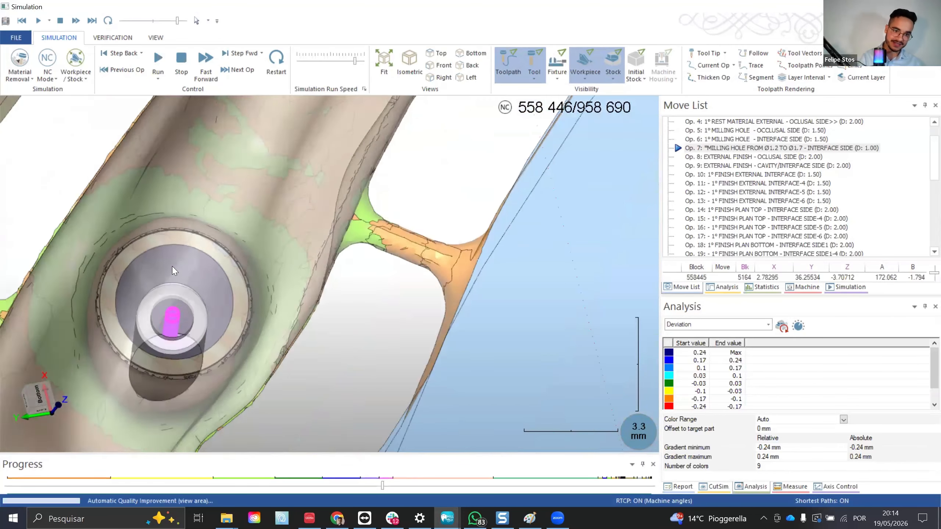
pyautogui.scroll(6, 175, 316)
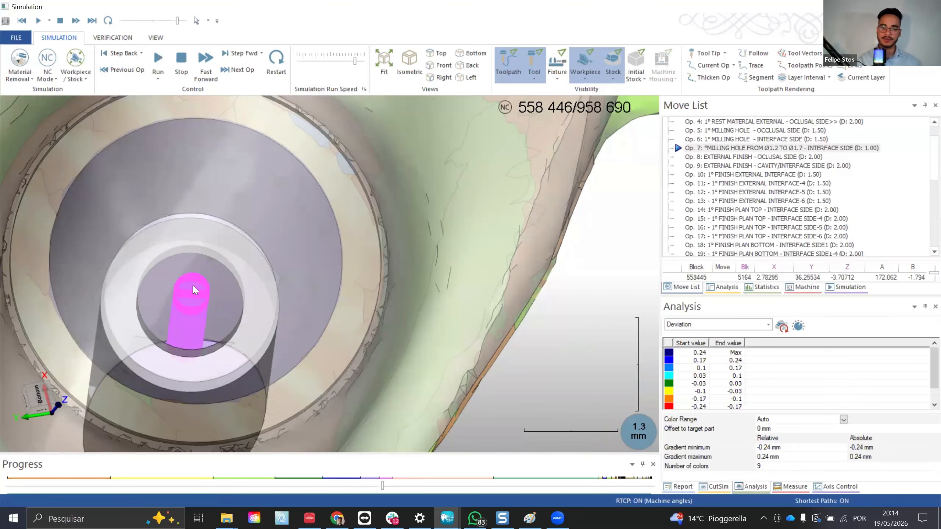
# Step: Examine how the Op. 7 tool enters the narrow screw holes on the interface side of the bar
pyautogui.scroll(-8, 193, 288)
pyautogui.scroll(-4, 198, 305)
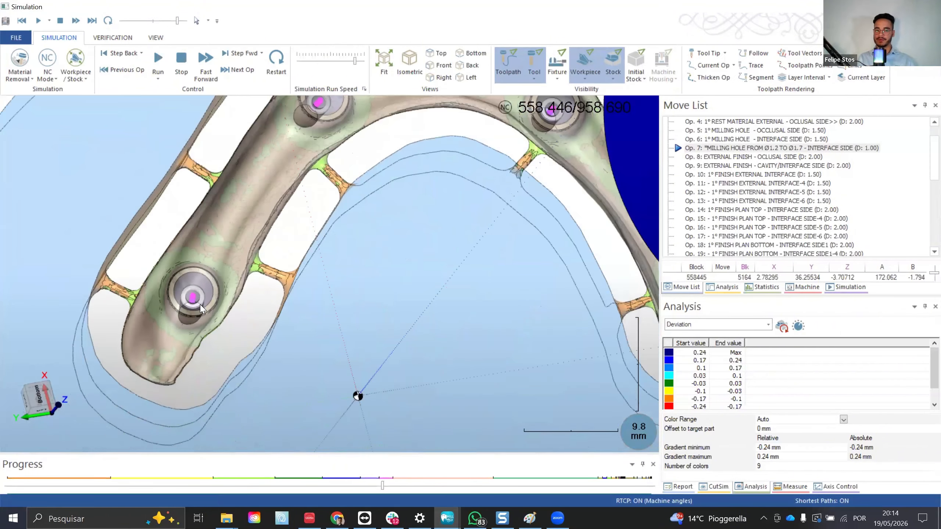
pyautogui.moveTo(337, 159); pyautogui.dragTo(426, 189, button='middle')
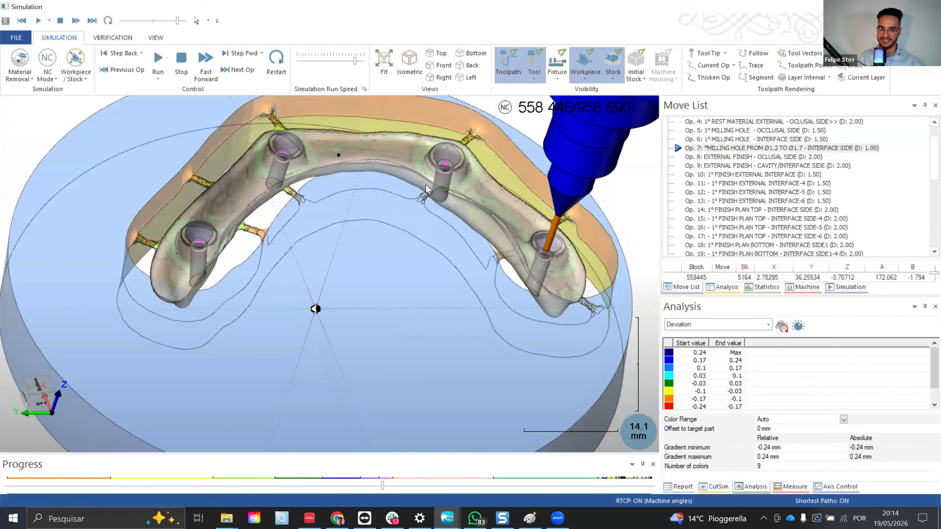
pyautogui.scroll(12, 595, 345)
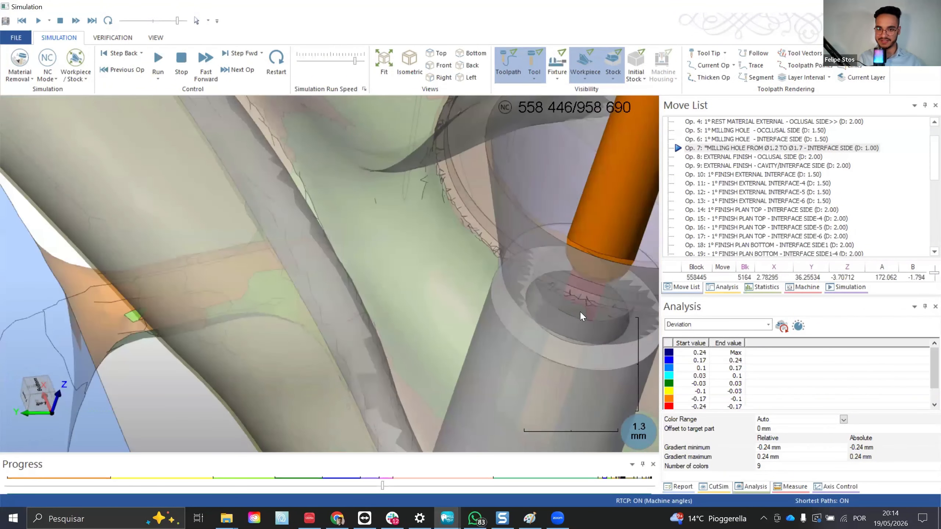
pyautogui.scroll(-10, 581, 306)
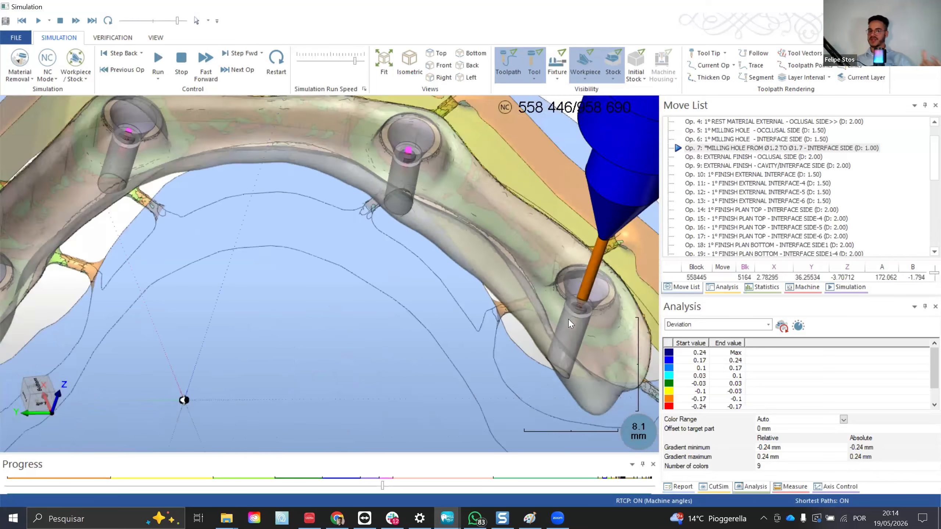
pyautogui.scroll(-1, 567, 319)
# Step: Jump the simulation to Op. 9, the external finish of the cavity/interface side, and play it from there
pyautogui.click(773, 167)
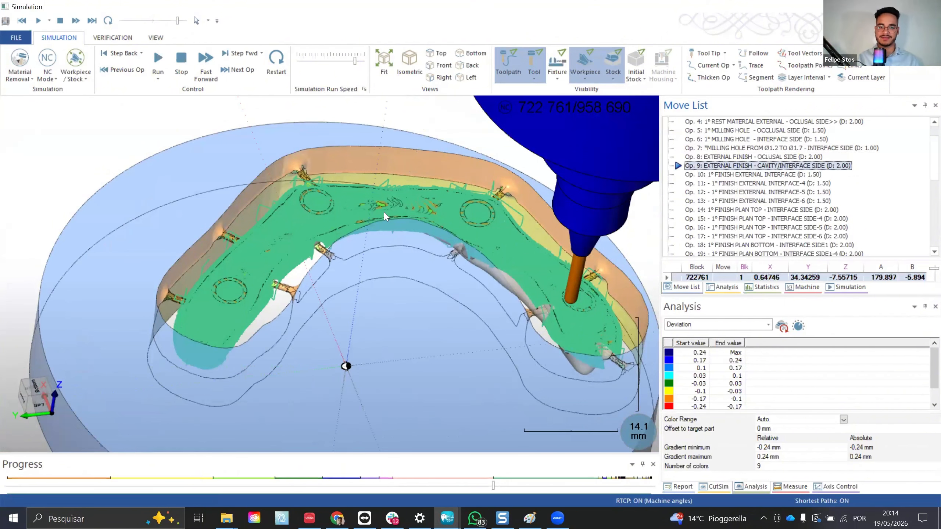
pyautogui.scroll(6, 414, 202)
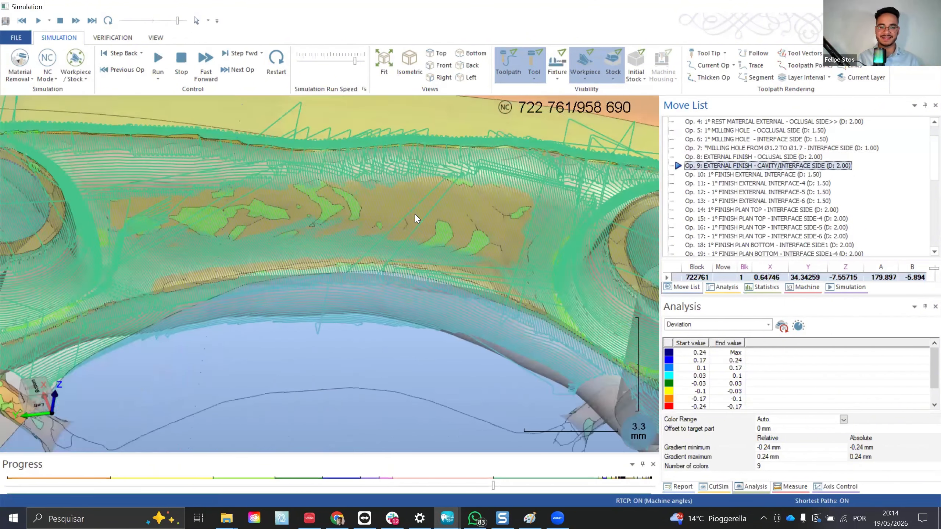
pyautogui.scroll(-4, 416, 216)
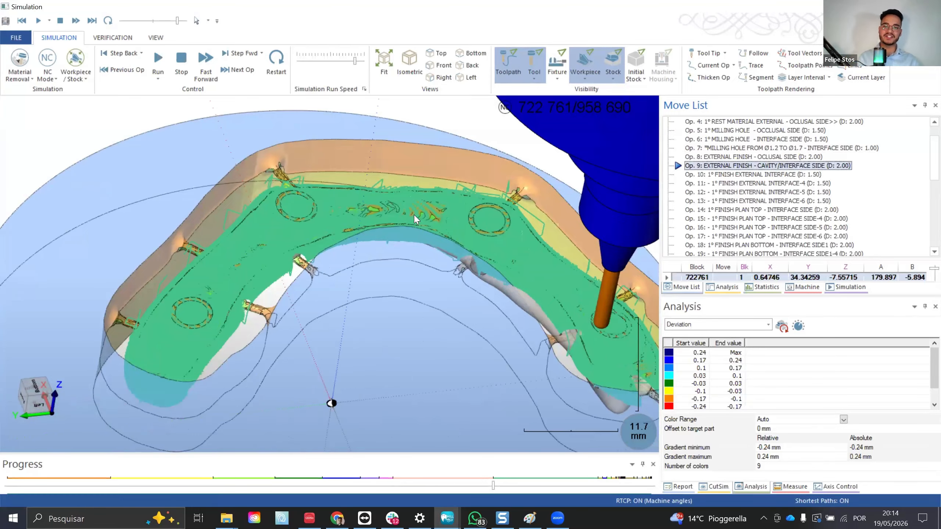
pyautogui.click(157, 59)
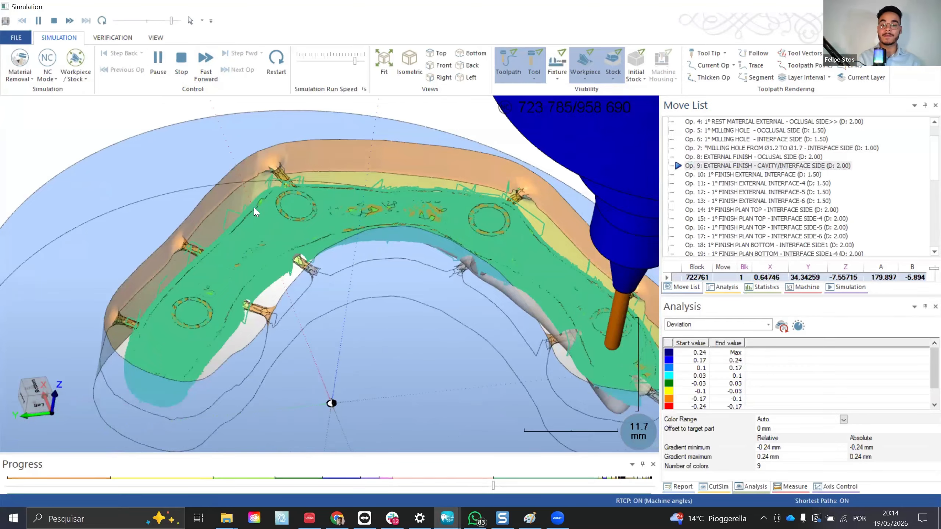
pyautogui.scroll(-1, 253, 208)
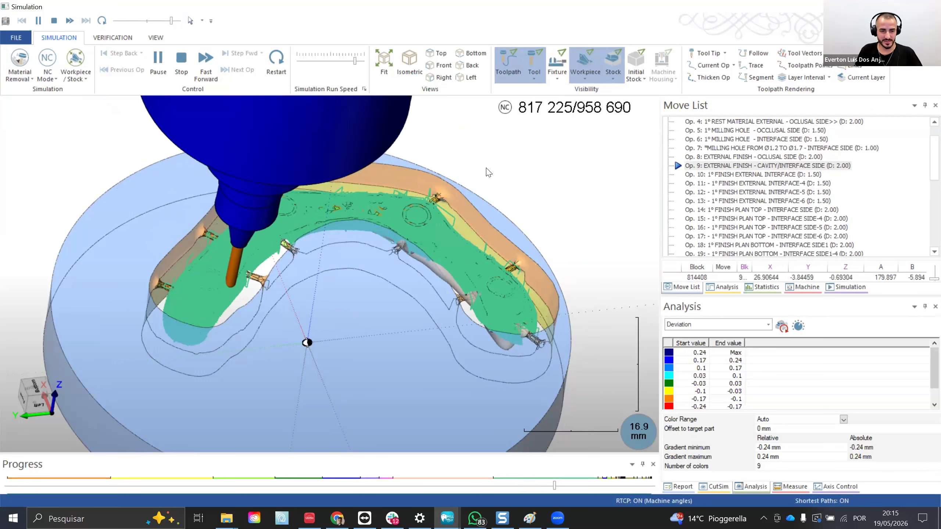
# Step: Jump the simulation to Op. 12, finish external interface-5, and inspect its toolpath at the implant interface
pyautogui.doubleClick(750, 192)
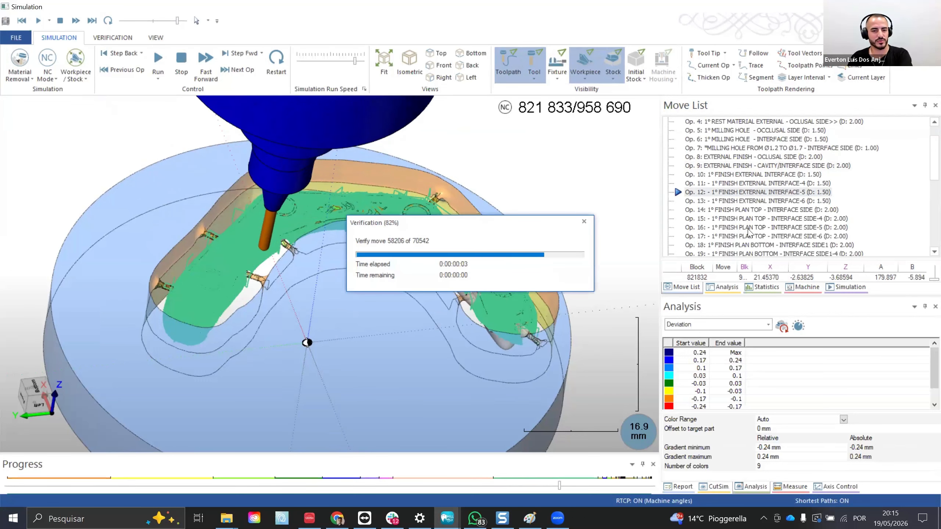
pyautogui.scroll(-3, 320, 227)
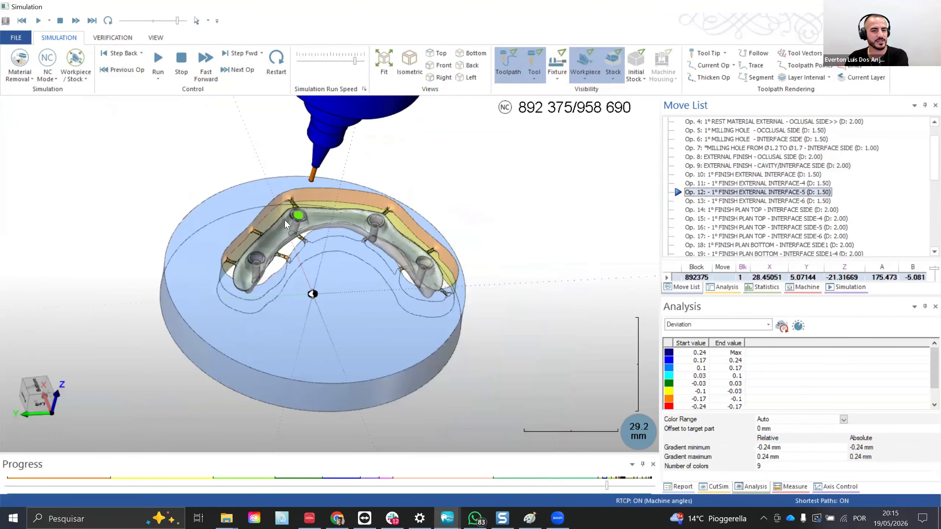
pyautogui.scroll(5, 297, 218)
pyautogui.scroll(8, 317, 216)
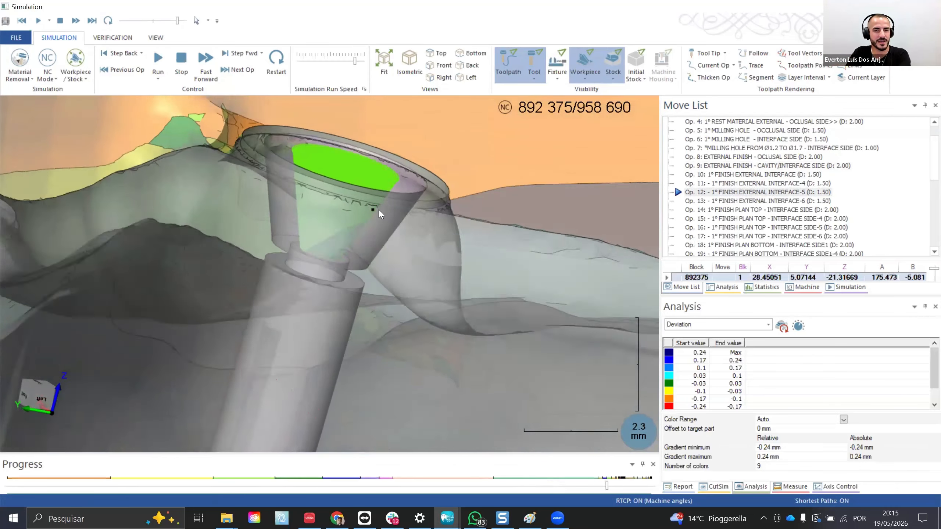
pyautogui.scroll(-8, 345, 230)
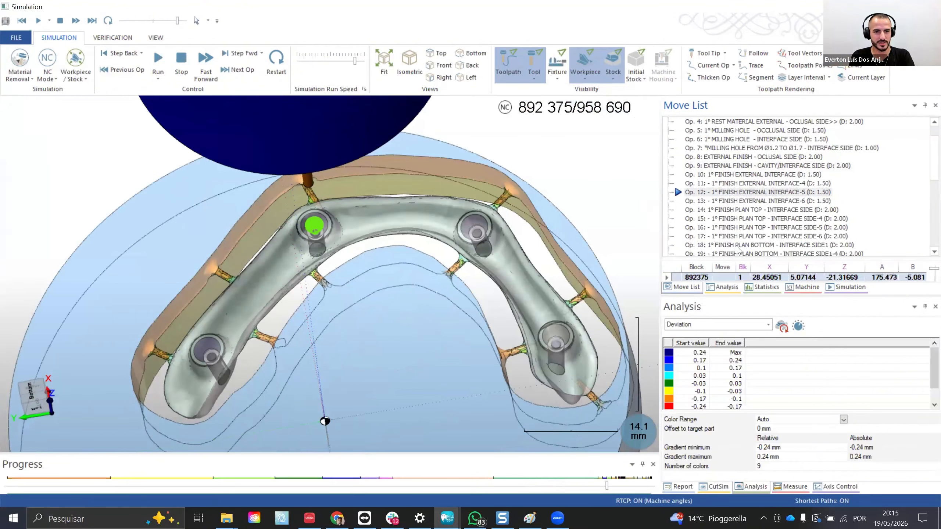
# Step: Jump the simulation to Op. 18, the plan bottom finish of interface side 1, and set the workpiece visibility to Show
pyautogui.doubleClick(739, 244)
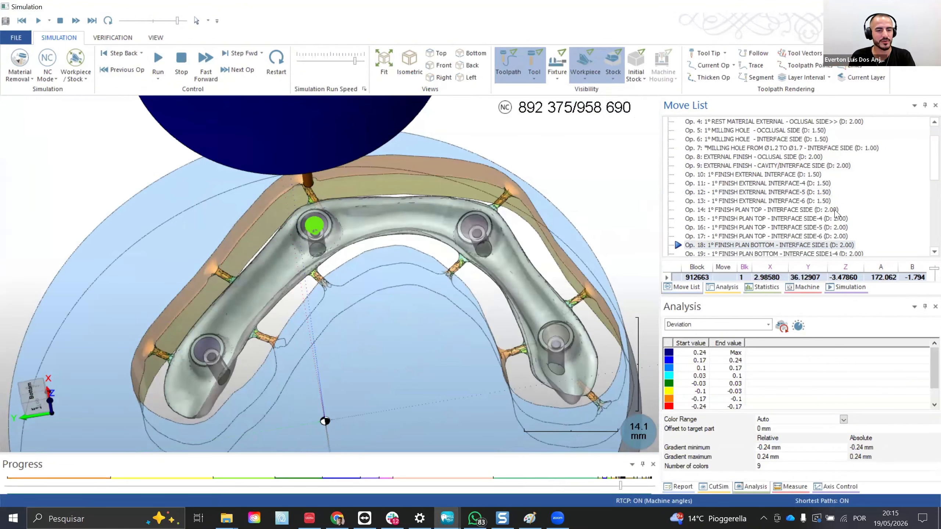
pyautogui.click(586, 76)
pyautogui.click(603, 91)
pyautogui.scroll(-3, 312, 191)
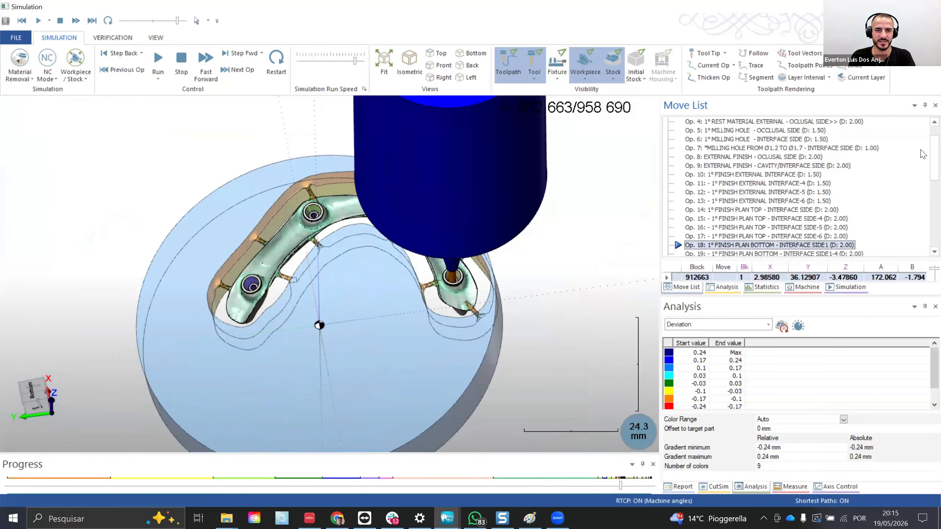
# Step: Jump the simulation to Op. 40, the last implant base finish, and set the stock visibility to Show
pyautogui.scroll(-7, 805, 212)
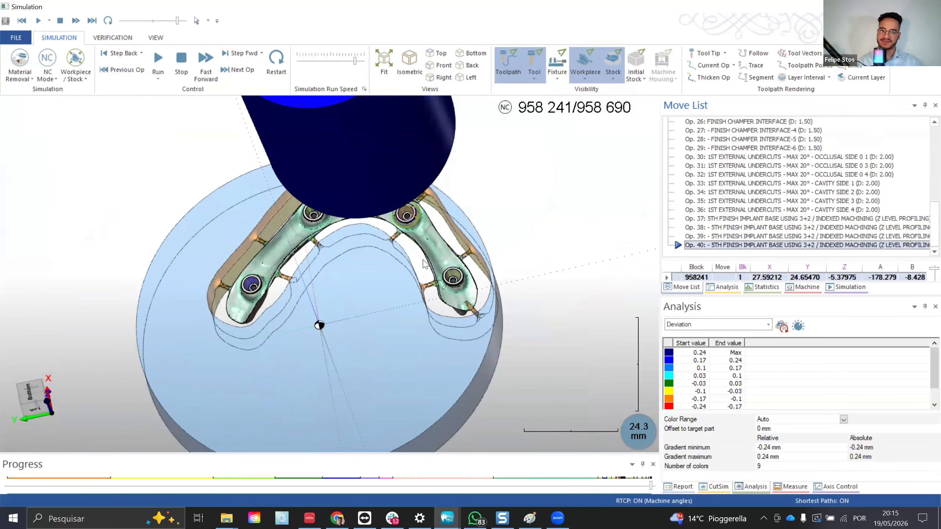
pyautogui.scroll(-2, 457, 256)
pyautogui.moveTo(430, 244); pyautogui.dragTo(445, 70, button='middle')
pyautogui.click(614, 79)
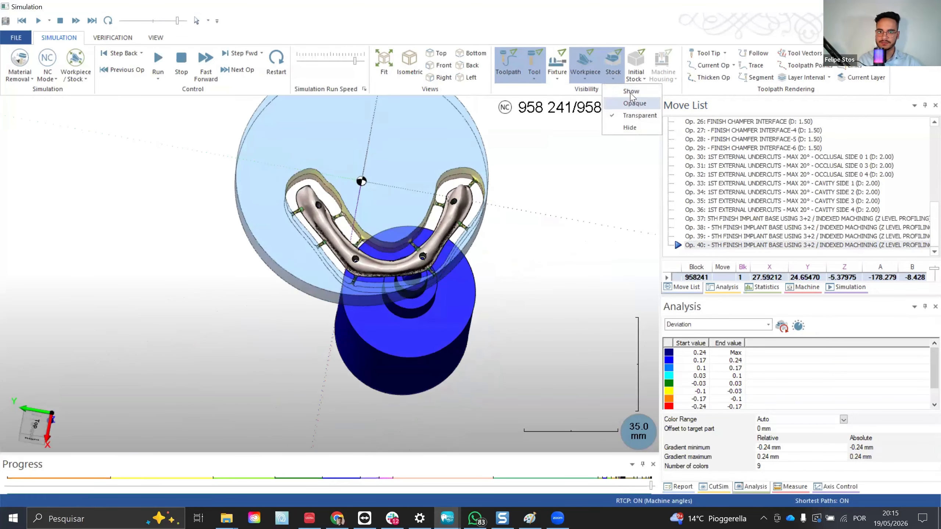
pyautogui.click(626, 92)
pyautogui.scroll(-2, 409, 211)
pyautogui.moveTo(411, 210); pyautogui.dragTo(414, 171, button='middle')
pyautogui.scroll(1, 416, 215)
pyautogui.scroll(5, 417, 220)
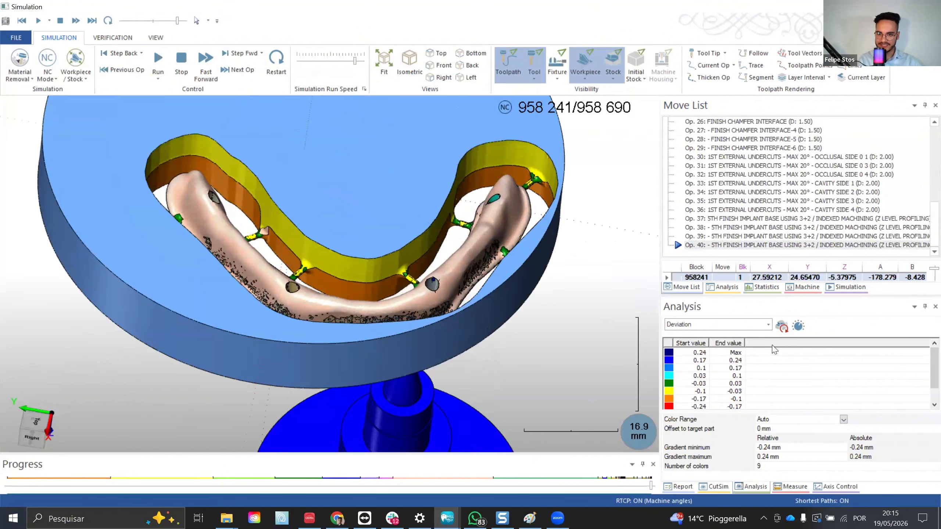
# Step: Bring up the simulation report and close the Progress, Move List and toolpath Analysis panes
pyautogui.click(679, 486)
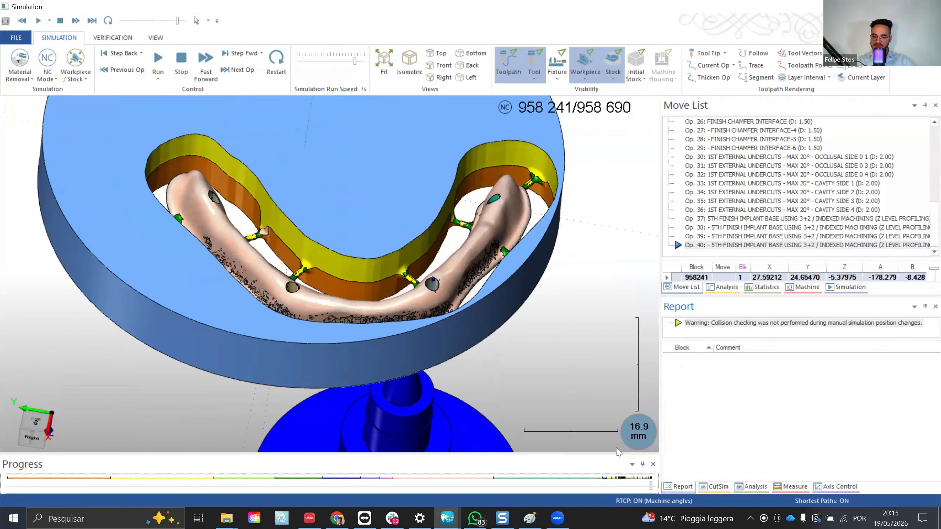
pyautogui.moveTo(589, 464); pyautogui.dragTo(674, 313)
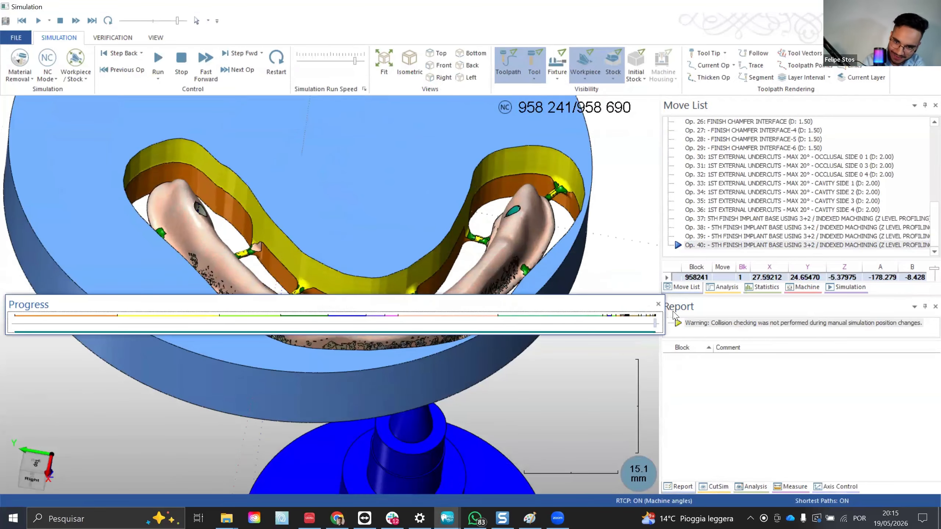
pyautogui.click(658, 304)
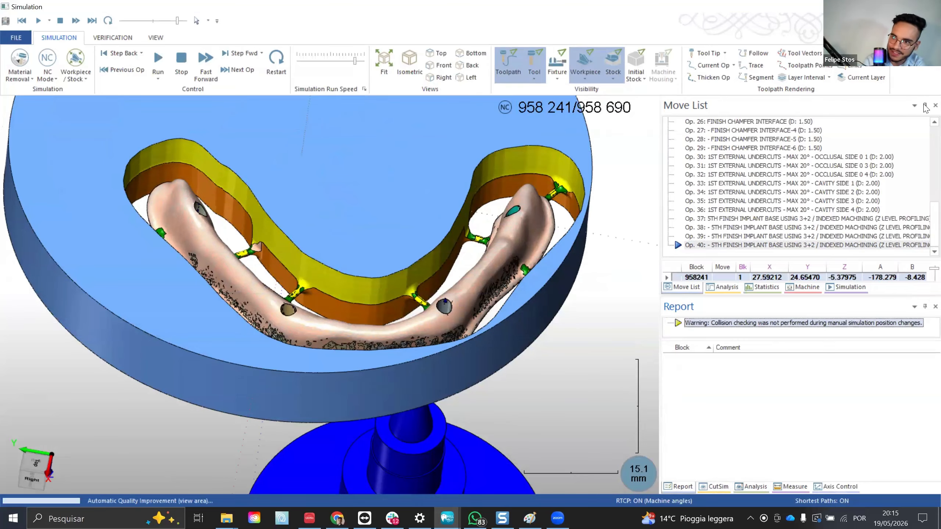
pyautogui.click(936, 105)
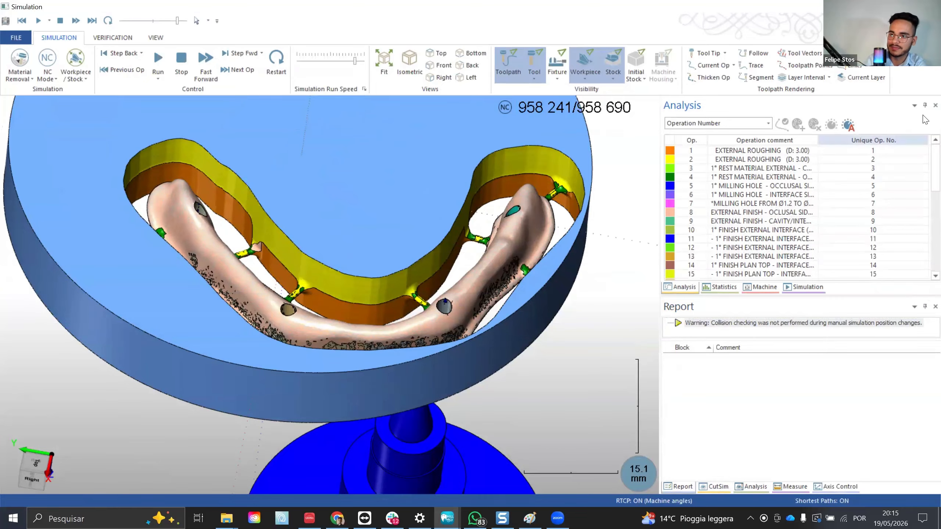
pyautogui.click(935, 105)
# Step: Review the current move's statistics and the milled bar, and reset the docking panes to their default layout
pyautogui.scroll(-3, 740, 203)
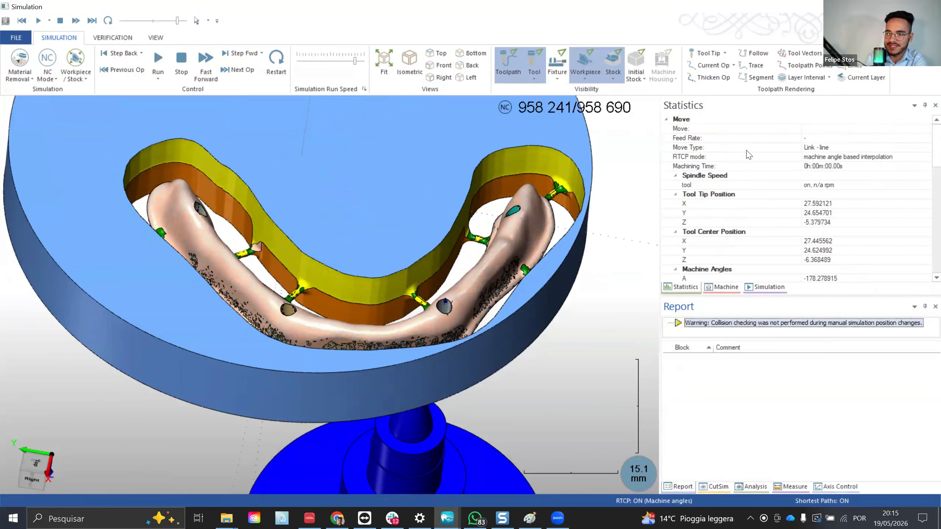
pyautogui.scroll(-3, 388, 442)
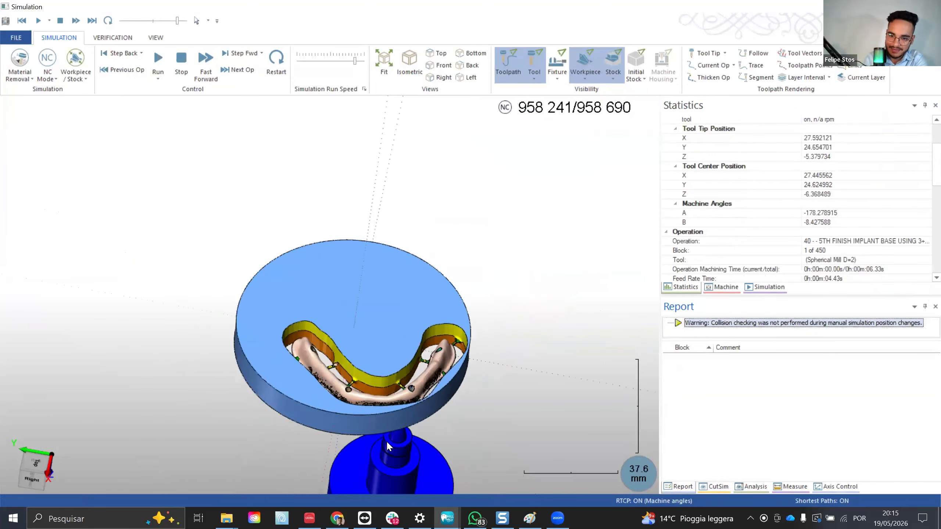
pyautogui.scroll(4, 331, 370)
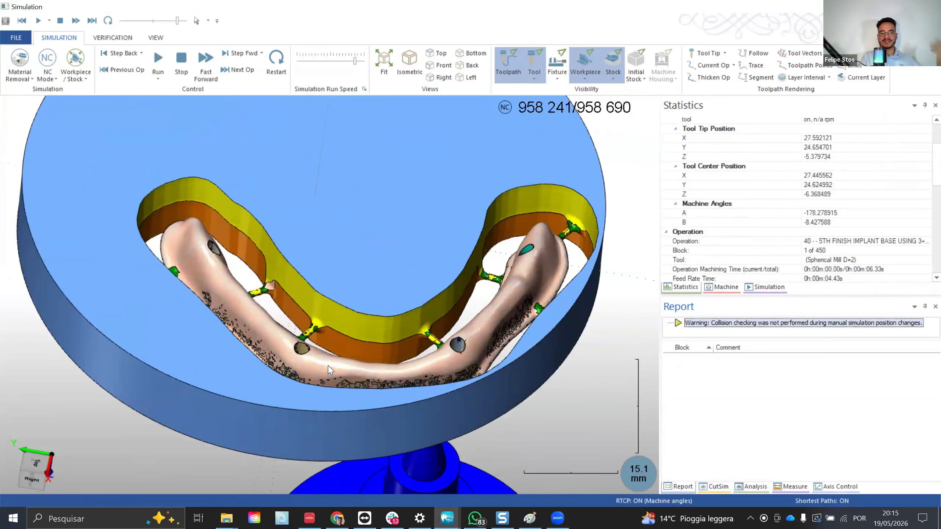
pyautogui.moveTo(342, 376); pyautogui.dragTo(332, 401, button='middle')
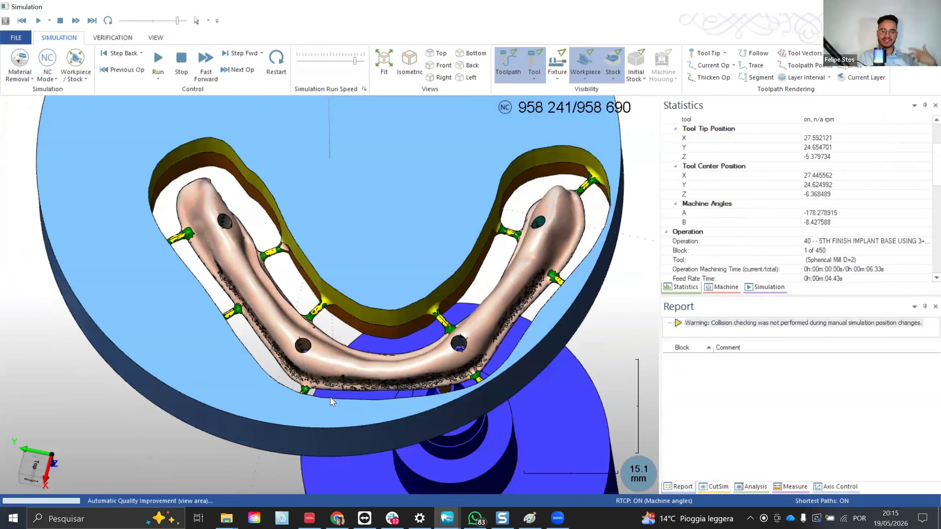
pyautogui.click(159, 39)
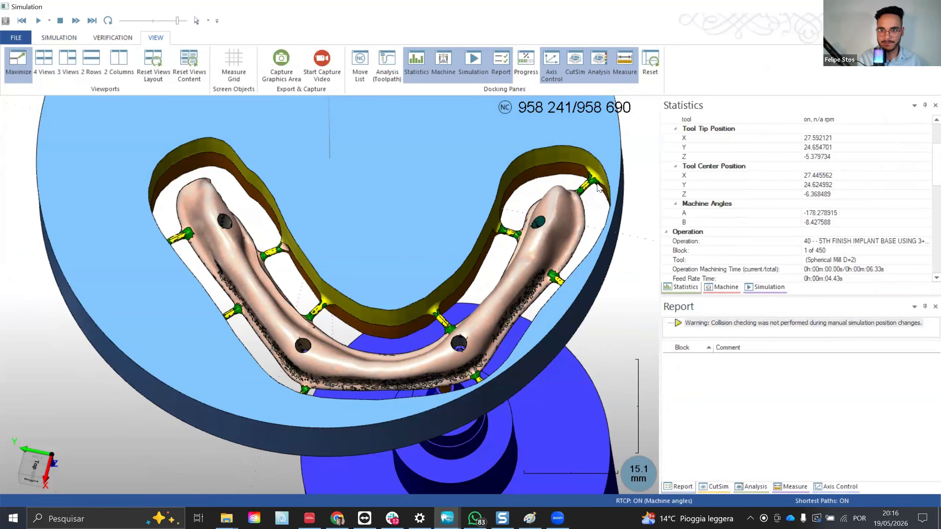
pyautogui.click(651, 69)
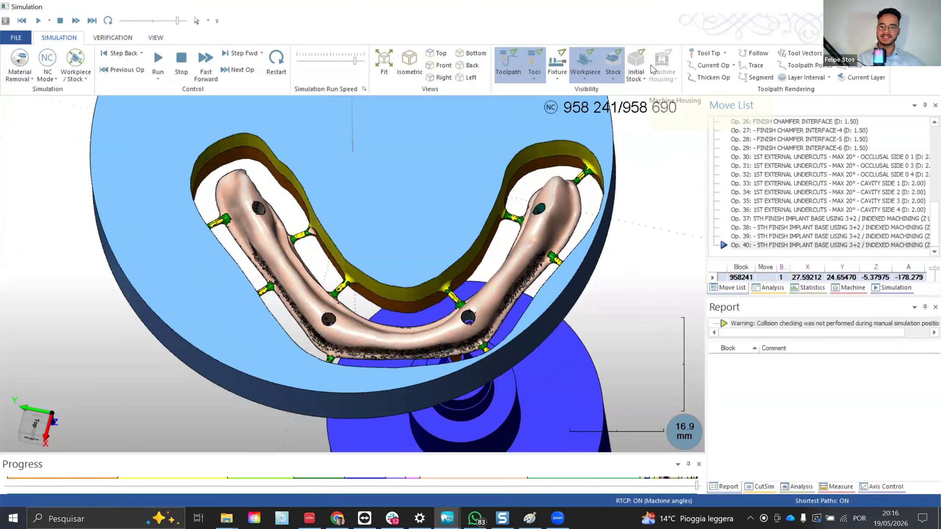
# Step: Run the Deviation analysis on the simulated stock
pyautogui.scroll(-3, 333, 282)
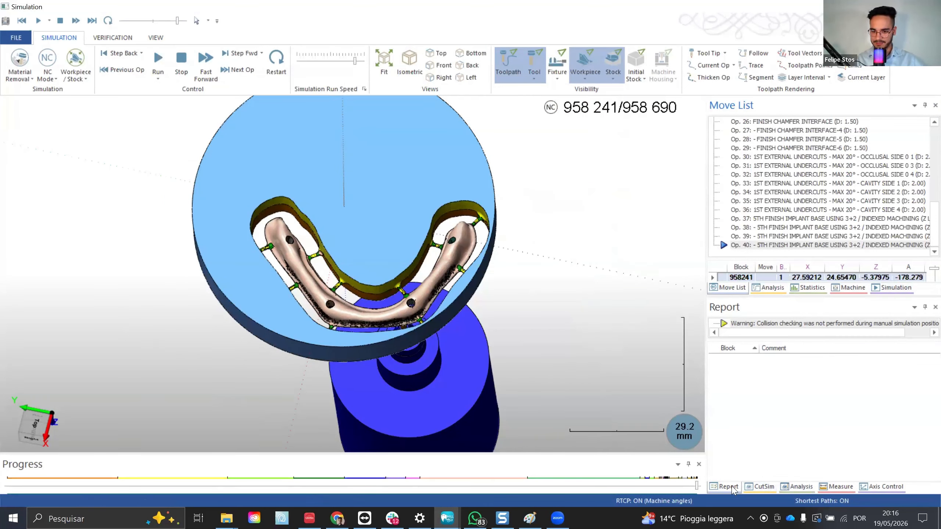
pyautogui.click(797, 487)
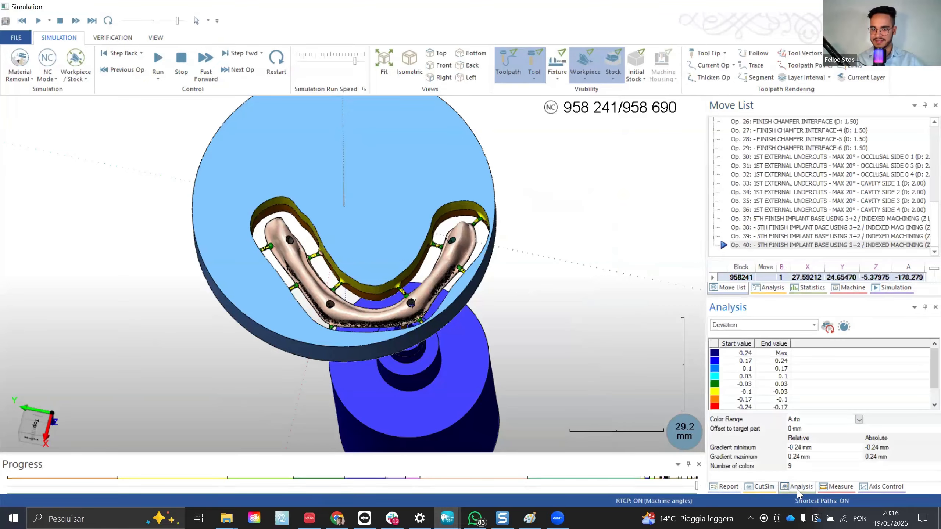
pyautogui.click(772, 325)
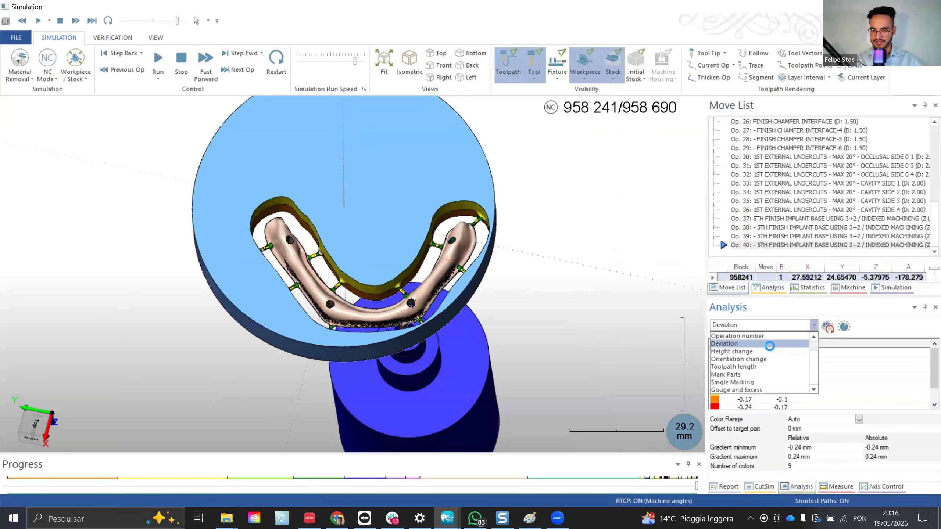
pyautogui.click(765, 343)
pyautogui.click(828, 327)
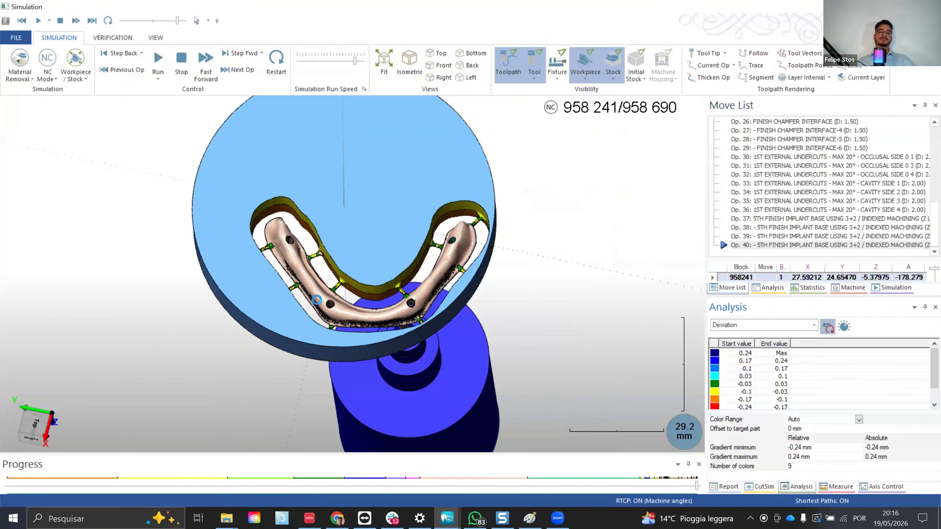
# Step: Examine the deviation colours on the bar's interface side, especially around the implant seats
pyautogui.scroll(3, 337, 304)
pyautogui.moveTo(347, 316); pyautogui.dragTo(740, 387, button='middle')
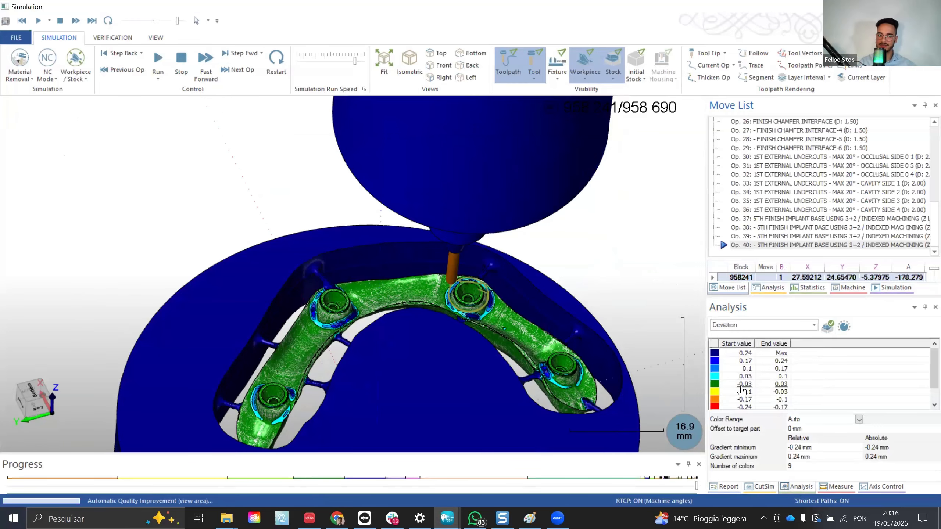
pyautogui.scroll(5, 496, 309)
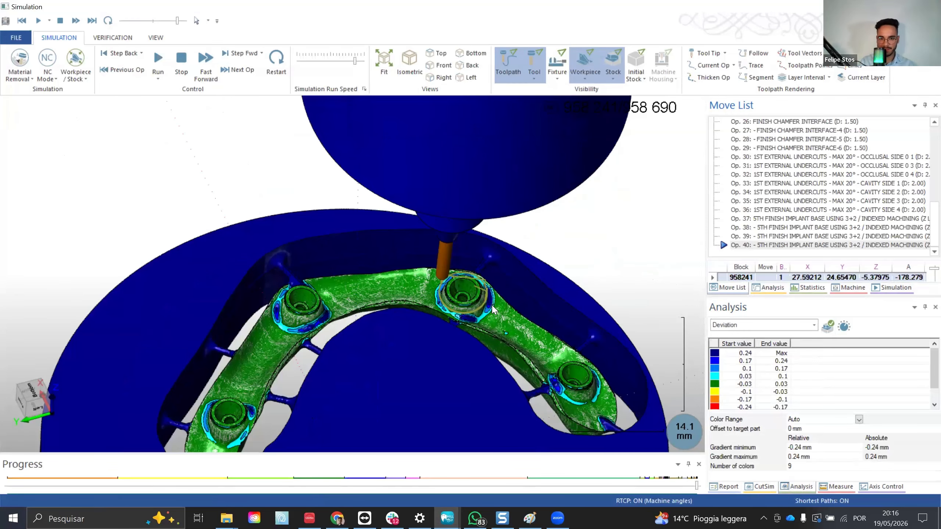
pyautogui.scroll(-8, 493, 310)
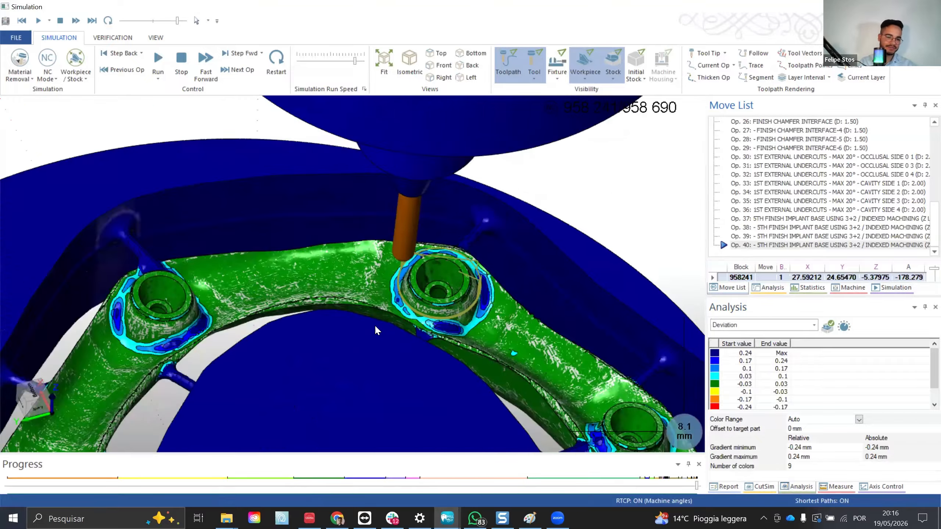
# Step: Make the simulated stock transparent around the milled bar's implant seats
pyautogui.moveTo(375, 330); pyautogui.dragTo(368, 517, button='middle')
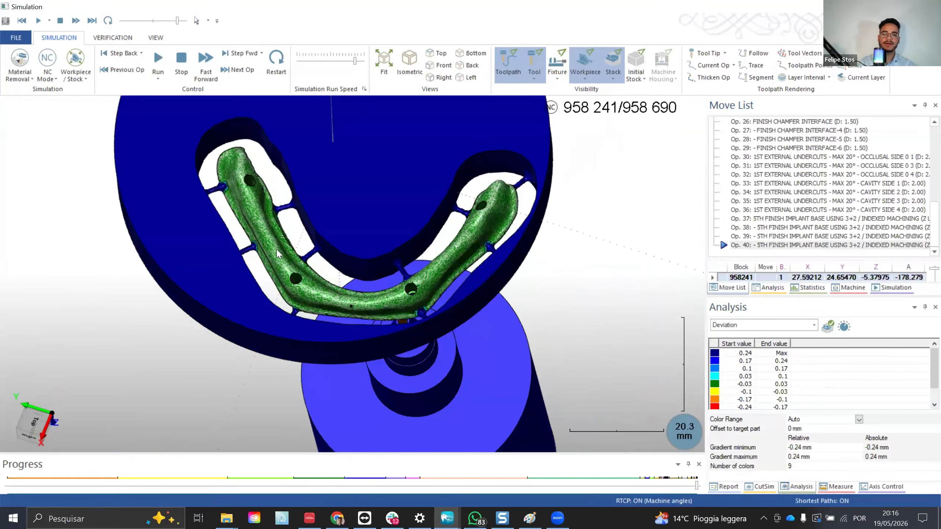
pyautogui.moveTo(277, 249); pyautogui.dragTo(270, 213, button='middle')
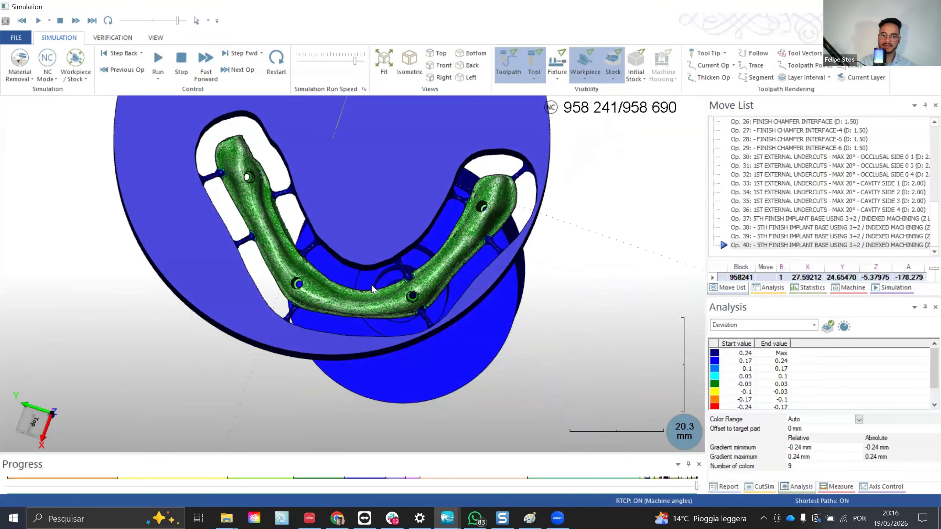
pyautogui.moveTo(367, 226); pyautogui.dragTo(304, 227, button='middle')
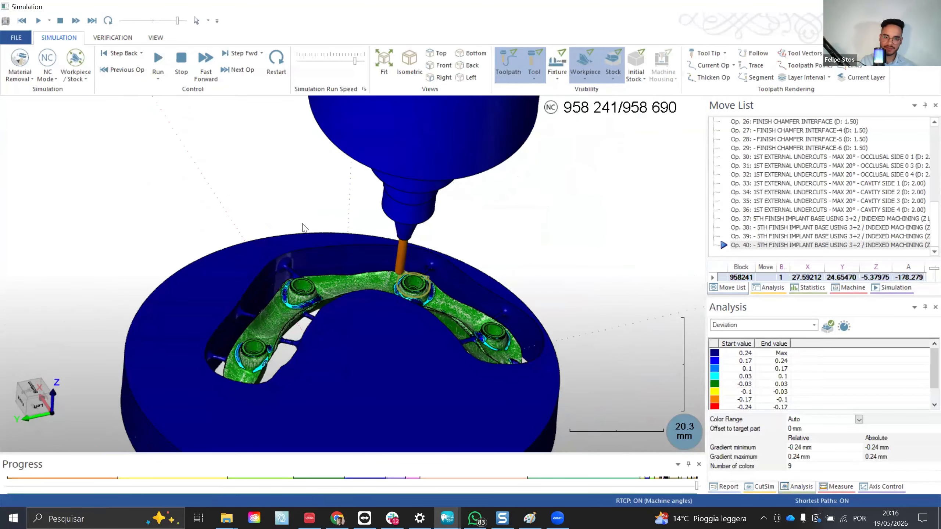
pyautogui.scroll(10, 308, 314)
pyautogui.moveTo(329, 308); pyautogui.dragTo(359, 306, button='middle')
pyautogui.click(613, 78)
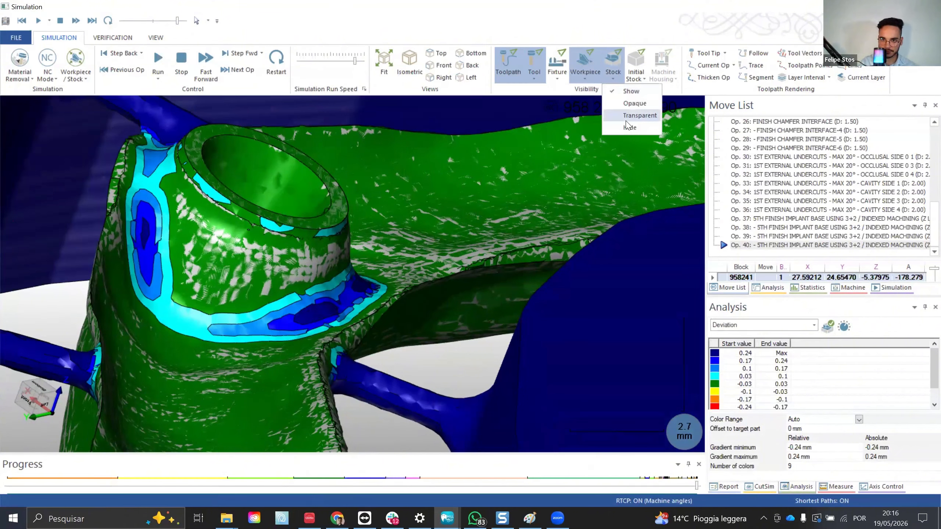
pyautogui.click(626, 124)
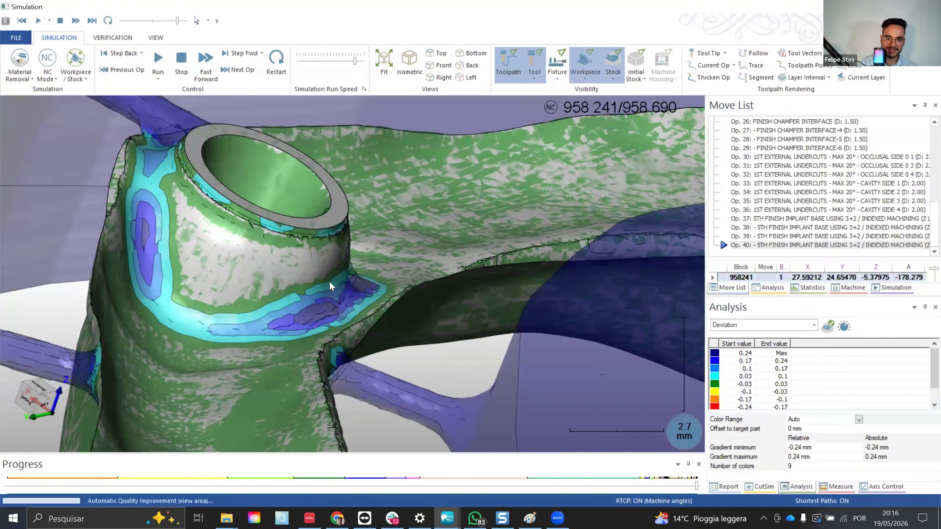
# Step: Examine the deviation colours around the implant seats and over the opposite side of the bar through the transparent stock
pyautogui.scroll(5, 375, 310)
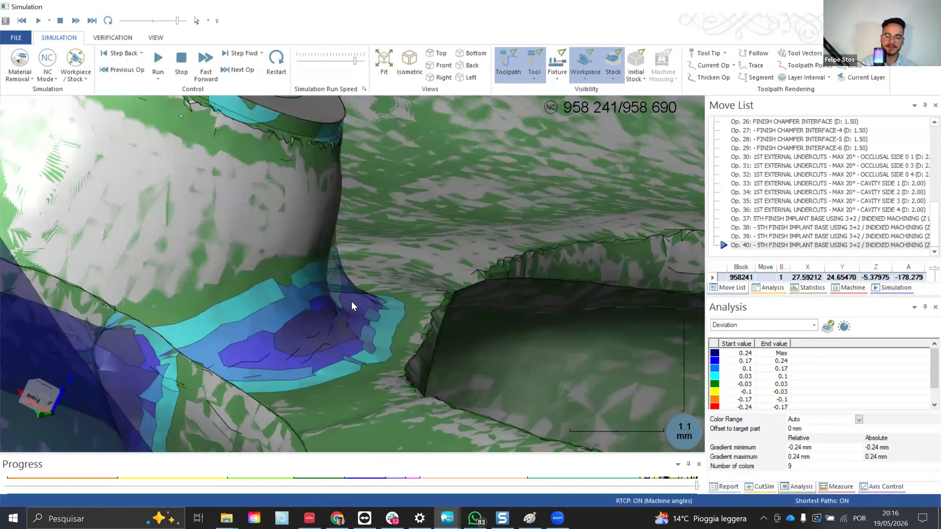
pyautogui.scroll(-8, 352, 301)
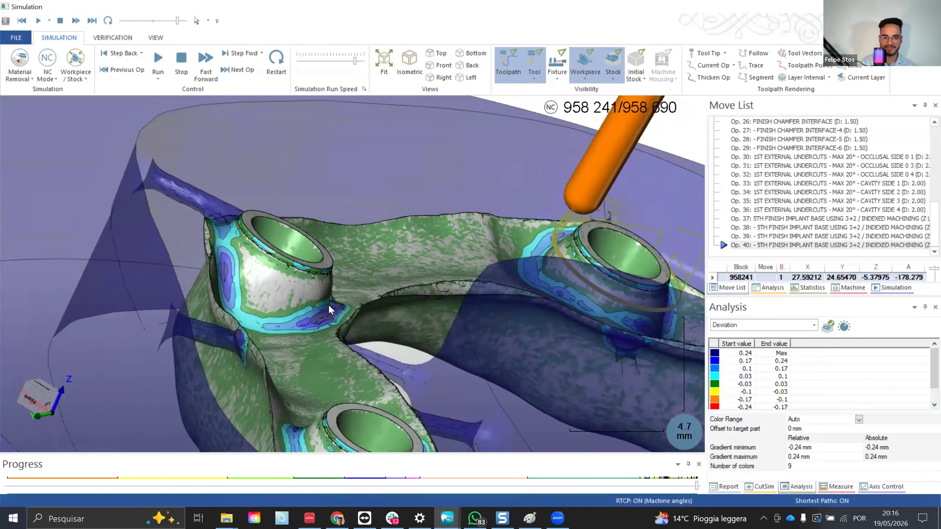
pyautogui.scroll(7, 328, 305)
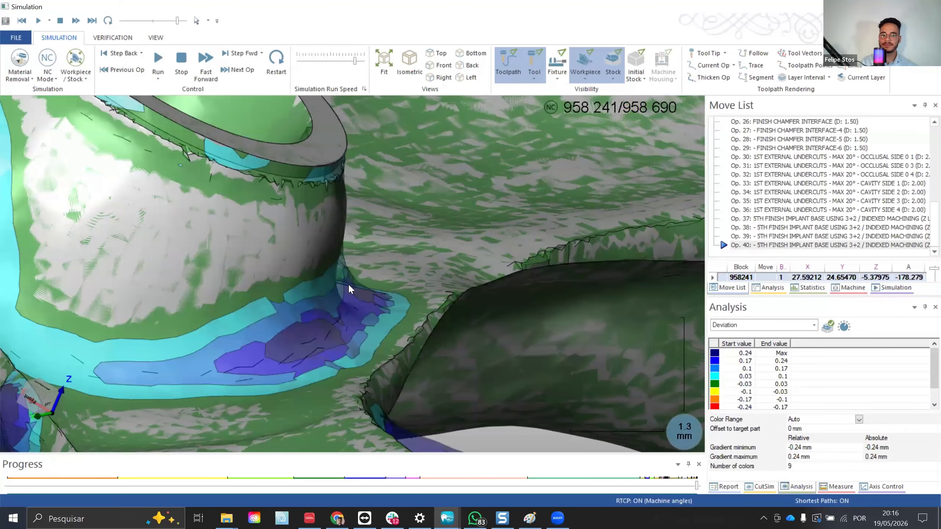
pyautogui.scroll(-12, 254, 322)
pyautogui.scroll(5, 260, 305)
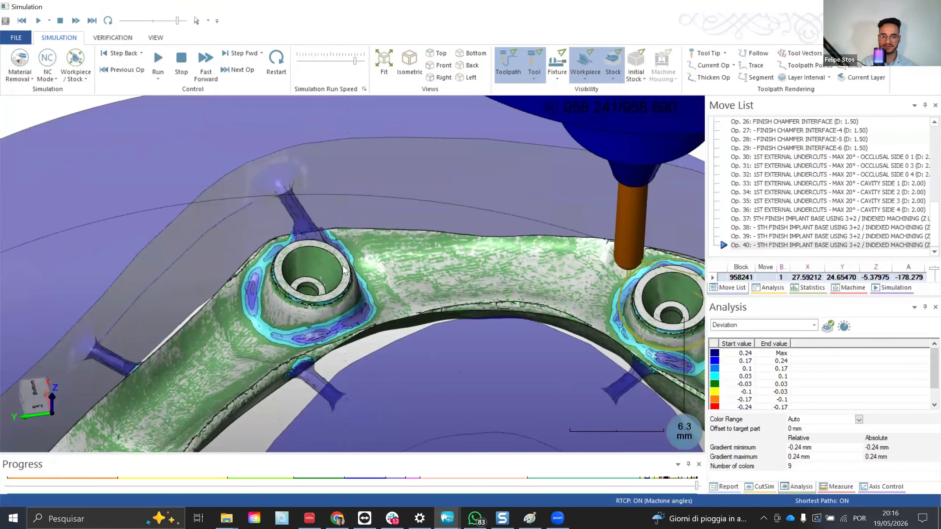
pyautogui.moveTo(344, 269); pyautogui.dragTo(325, 268, button='middle')
pyautogui.scroll(-6, 335, 260)
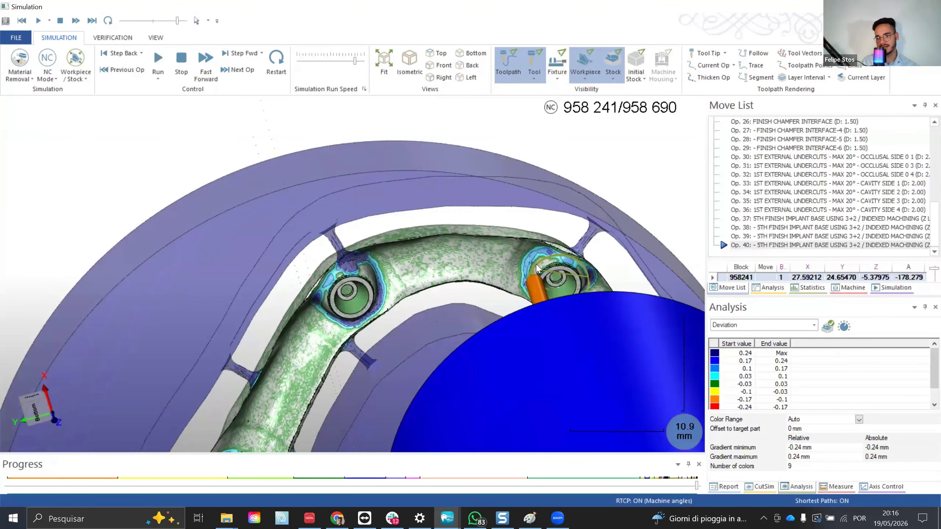
pyautogui.scroll(10, 520, 264)
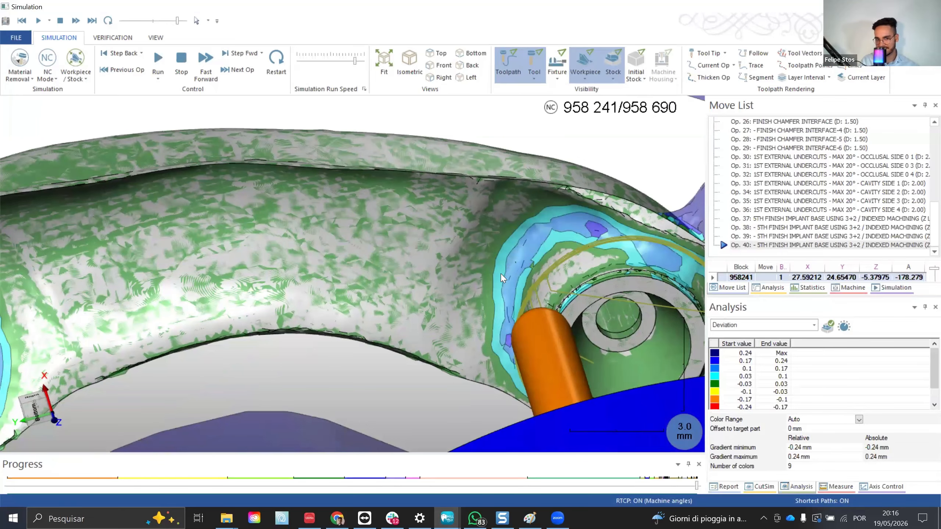
pyautogui.moveTo(502, 278); pyautogui.dragTo(466, 286, button='middle')
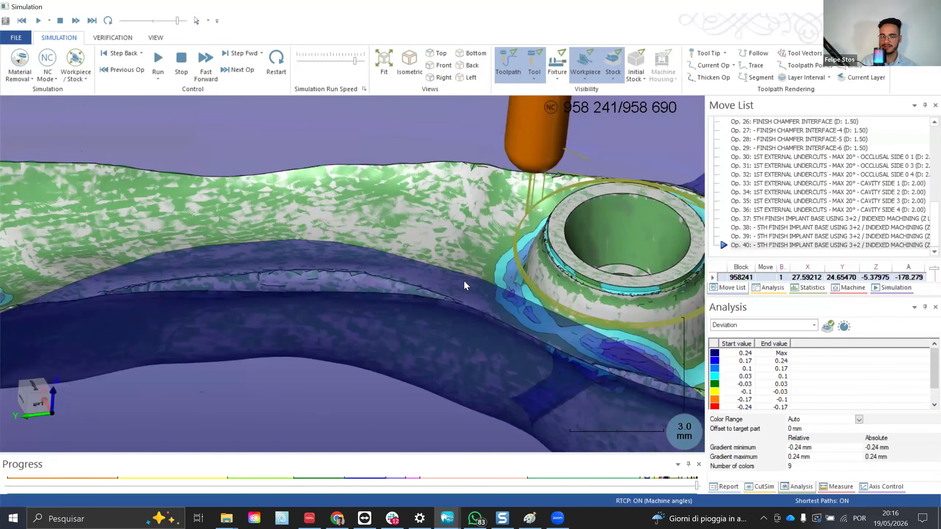
pyautogui.scroll(-4, 464, 270)
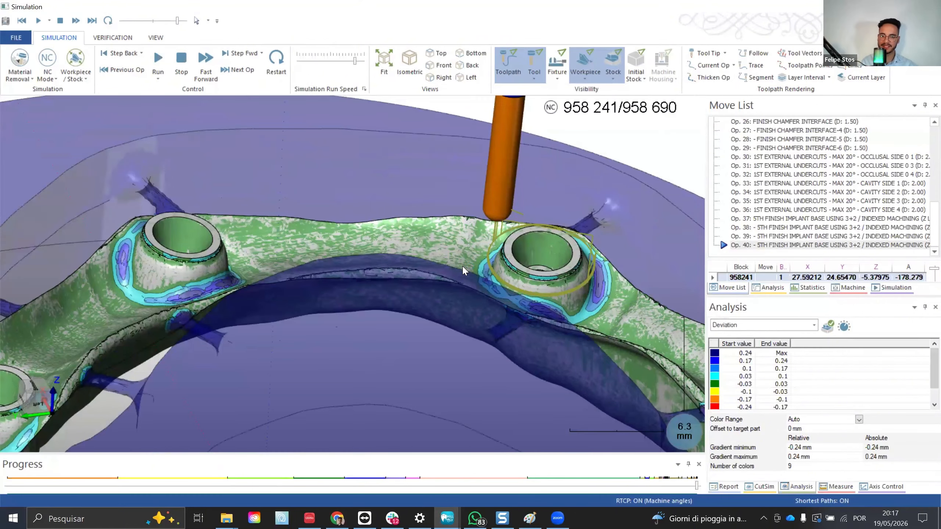
pyautogui.scroll(-5, 463, 267)
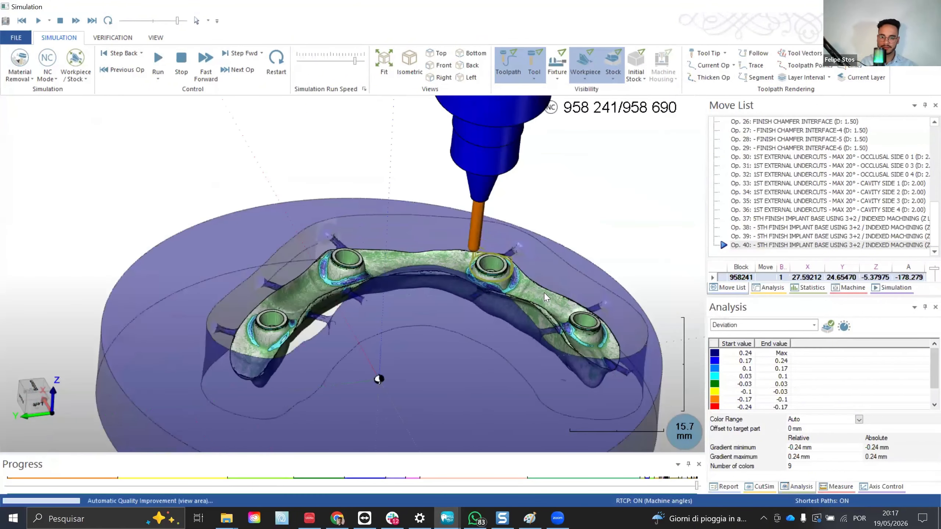
pyautogui.moveTo(545, 293); pyautogui.dragTo(538, 385, button='middle')
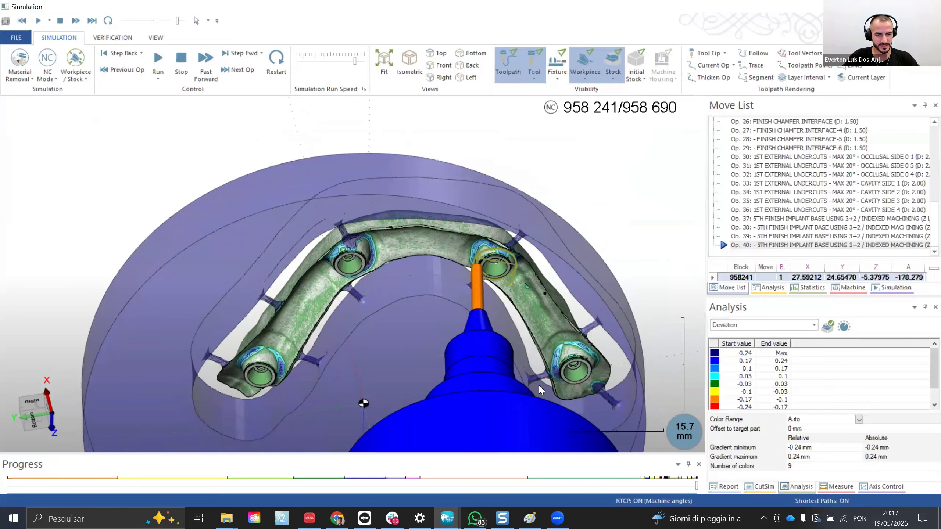
pyautogui.moveTo(540, 514); pyautogui.dragTo(405, 365, button='middle')
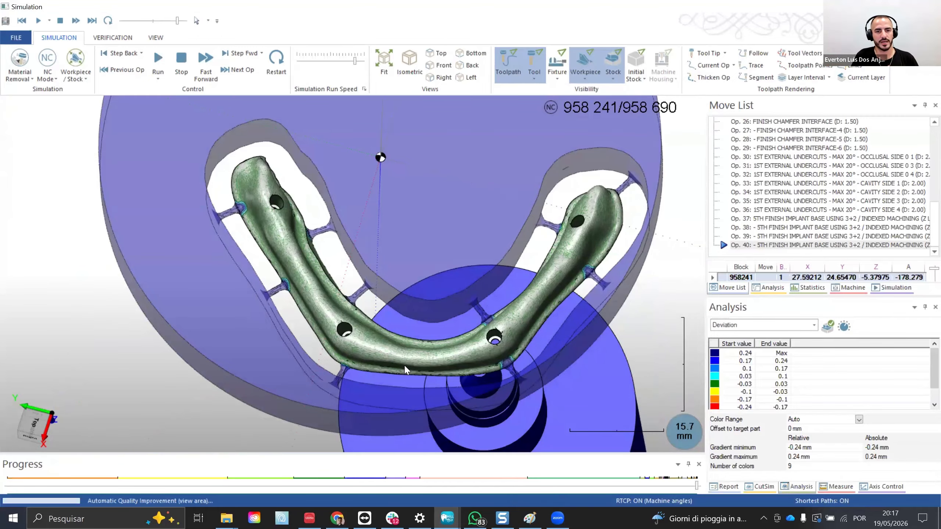
pyautogui.moveTo(446, 353); pyautogui.dragTo(462, 308, button='middle')
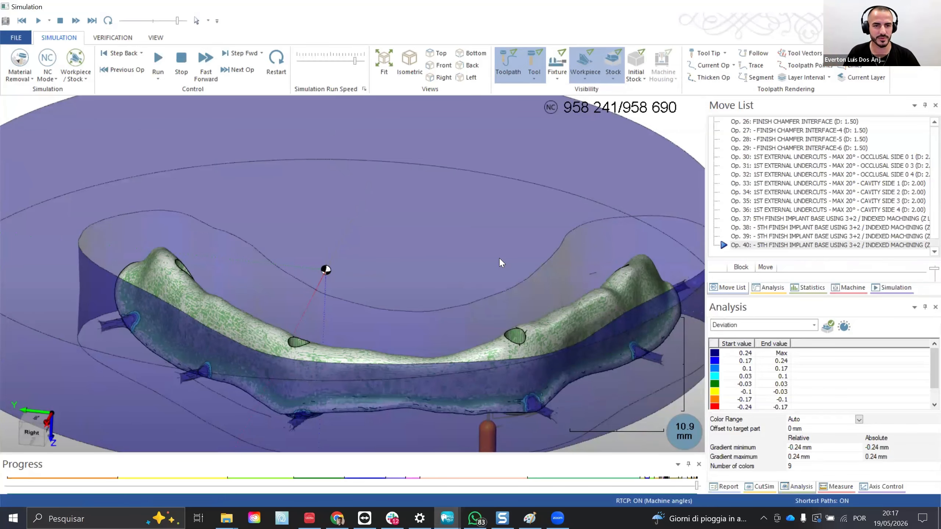
# Step: Switch to the MillBox window with the TESTE ZIRCONIA 3 job and inspect the nested zirconia arch from several standard views
pyautogui.click(442, 516)
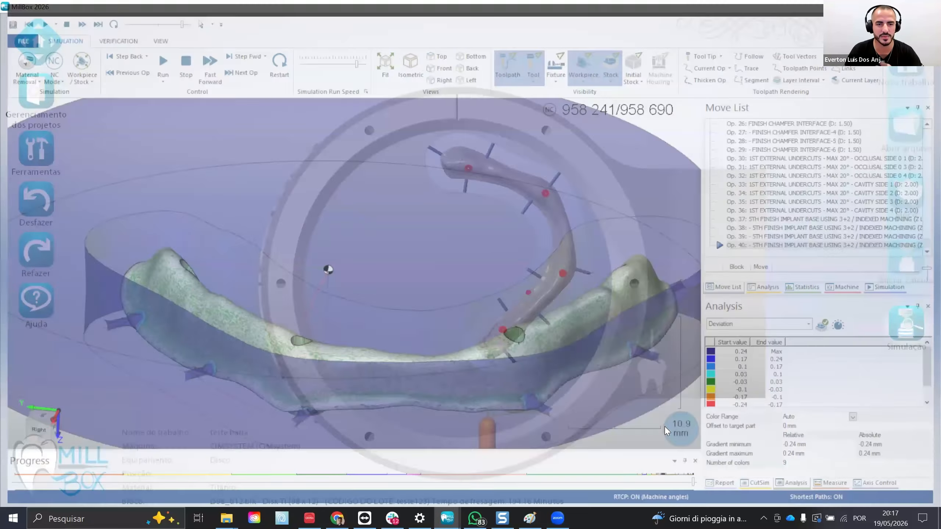
pyautogui.moveTo(449, 517)
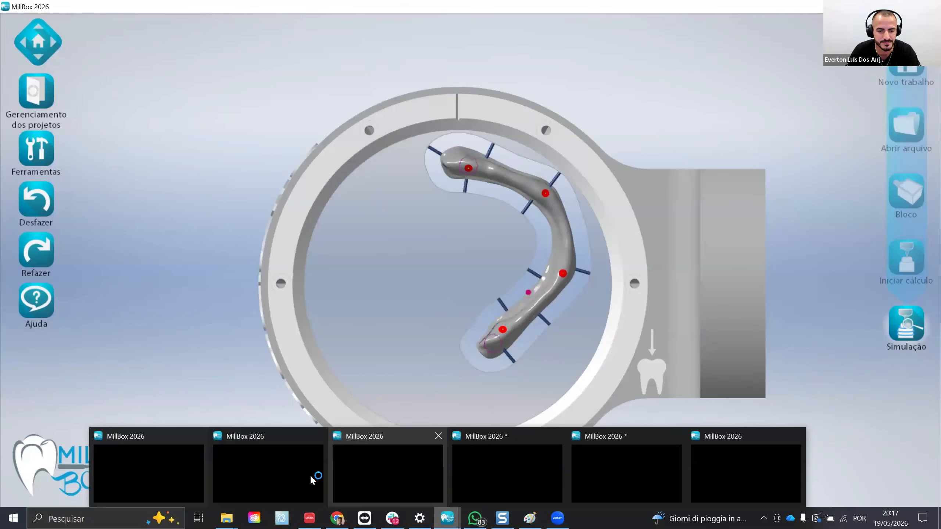
pyautogui.click(390, 467)
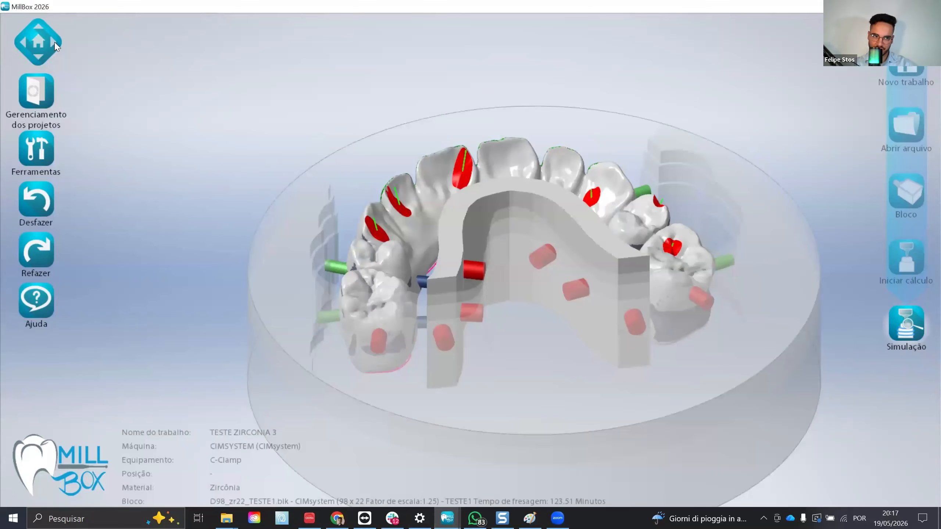
pyautogui.click(40, 45)
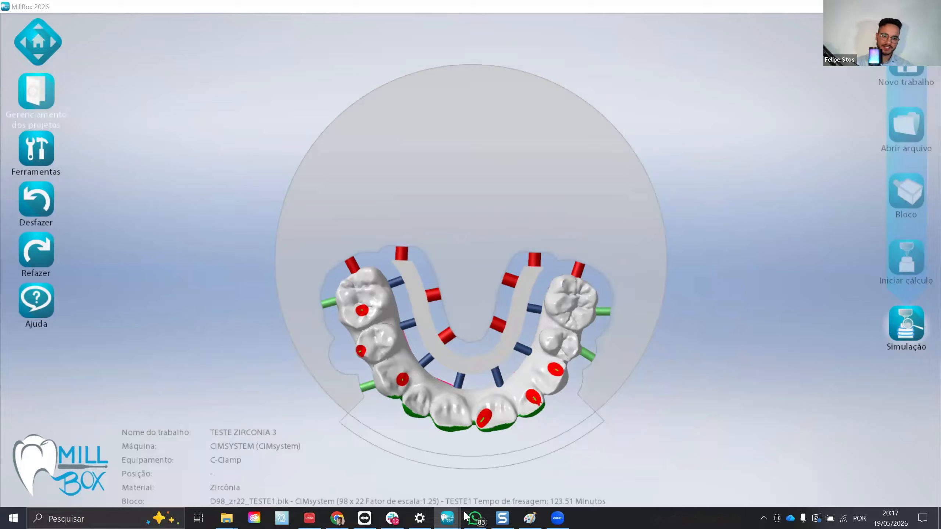
pyautogui.click(38, 57)
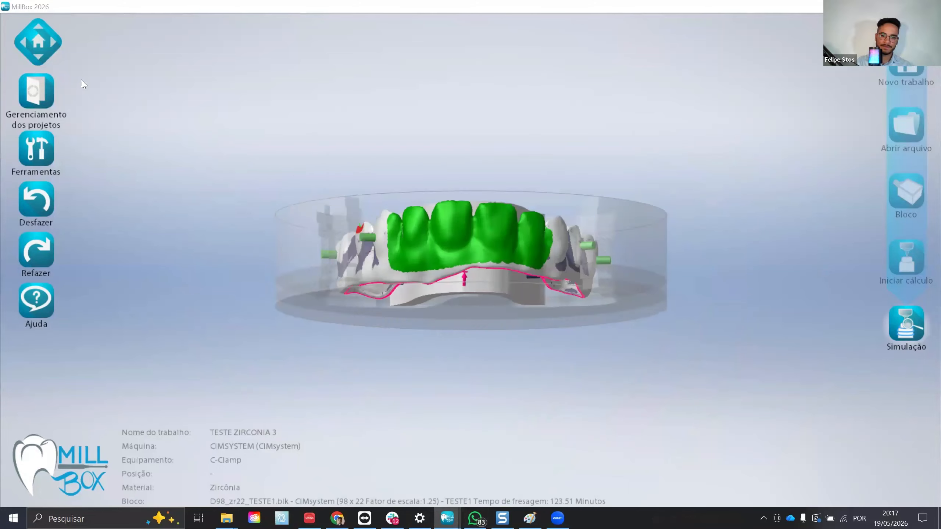
pyautogui.scroll(-3, 339, 378)
pyautogui.scroll(8, 450, 152)
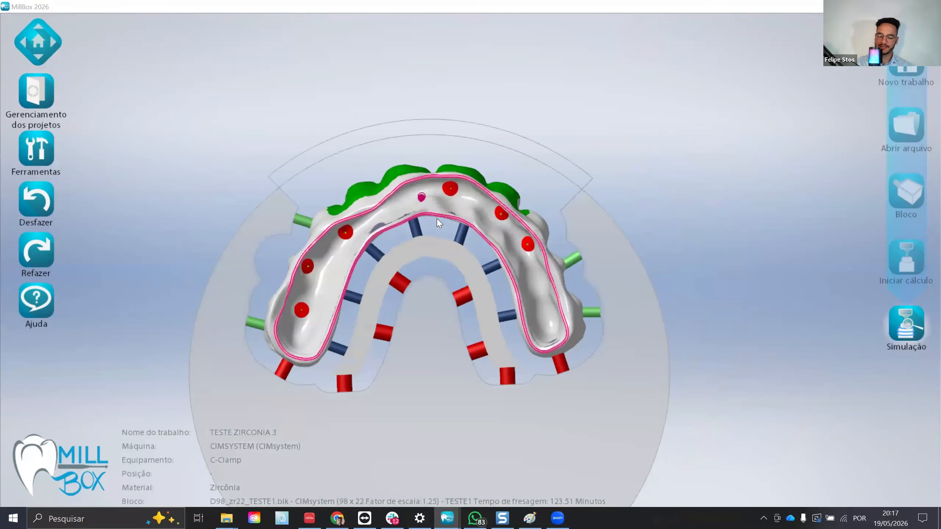
# Step: Switch to the empty MillBox window and create a new job named "teste zirconia"
pyautogui.click(451, 516)
pyautogui.click(709, 485)
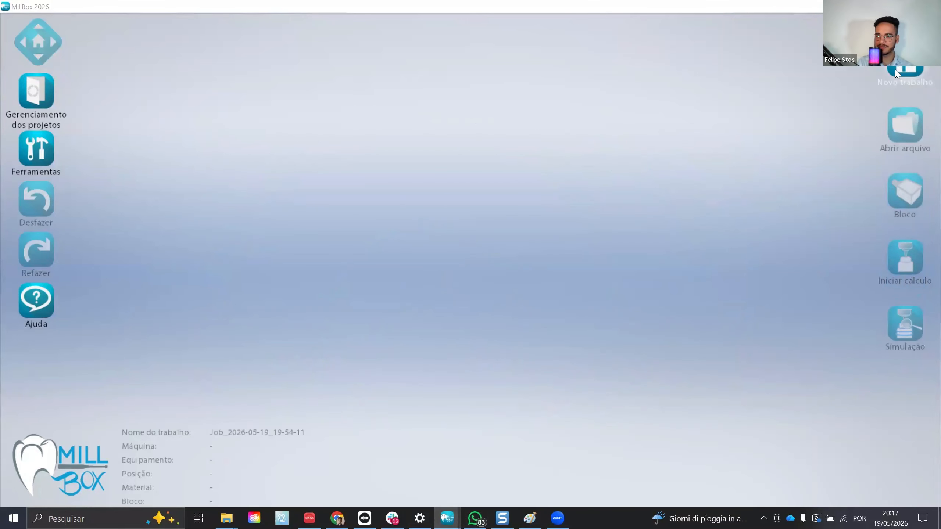
pyautogui.click(891, 85)
pyautogui.write('te')
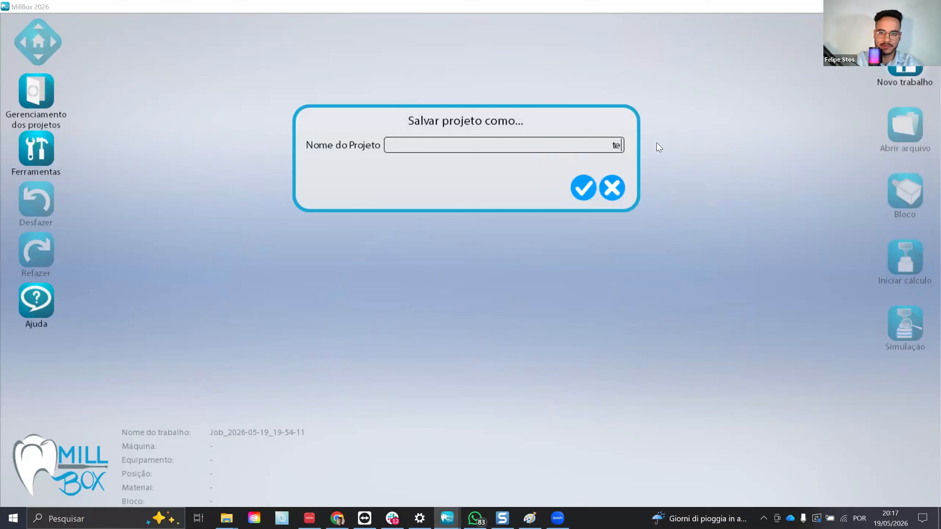
pyautogui.write('ste')
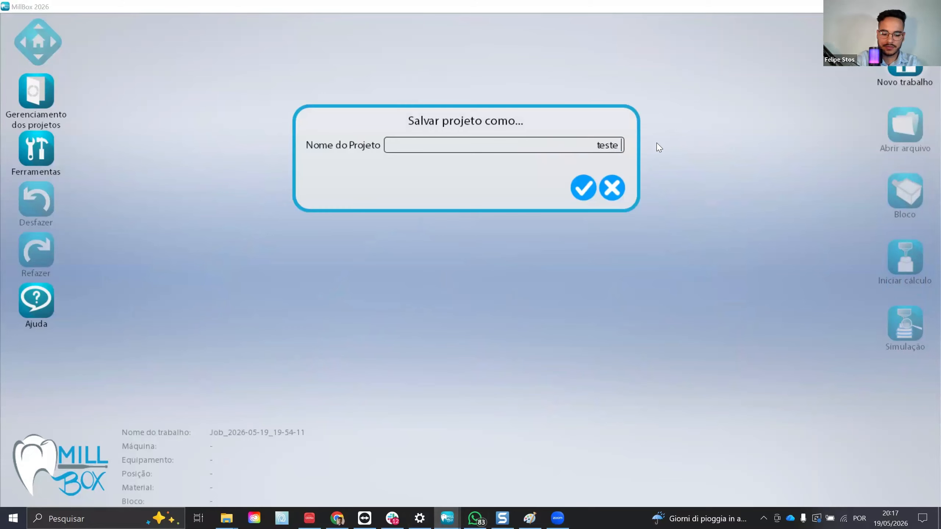
pyautogui.write(' zirconia')
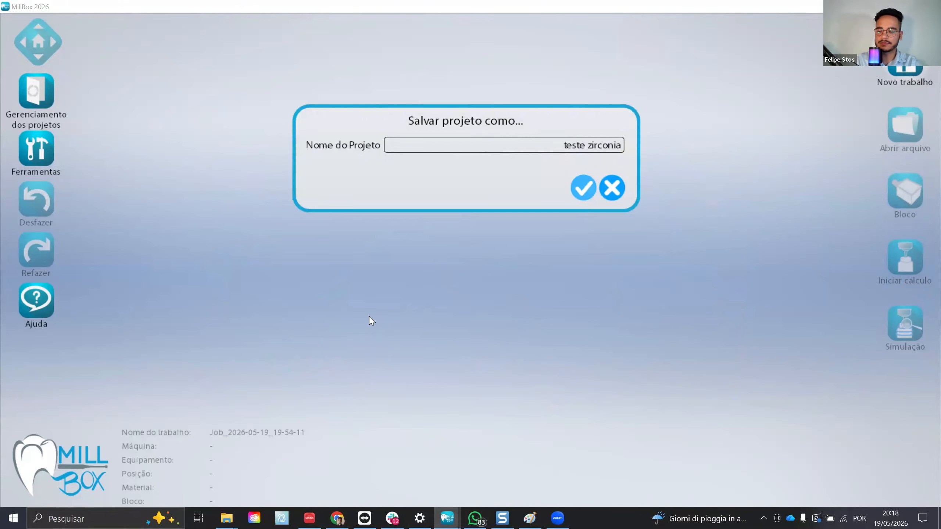
pyautogui.press('Return')
# Step: Set up the job with the CIMSYSTEM machine, Zircônia material and the C-Clamp fixture
pyautogui.click(544, 320)
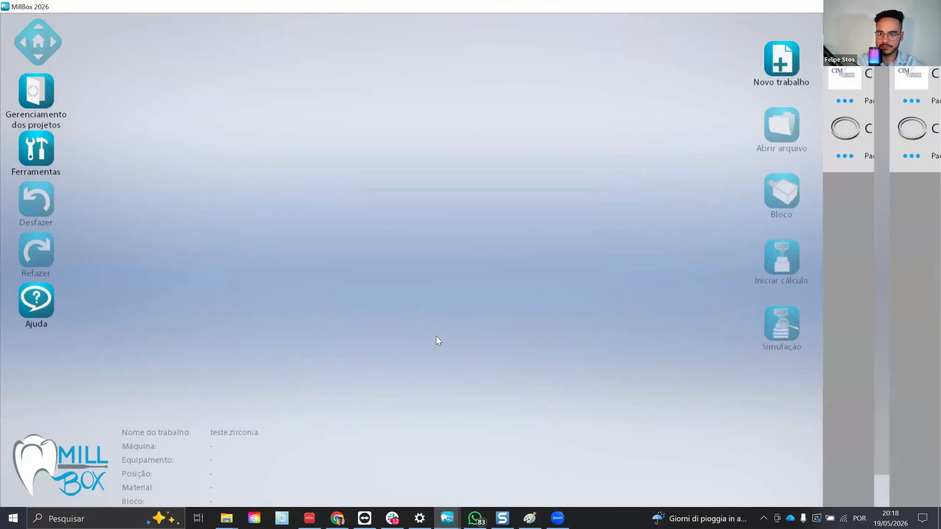
pyautogui.click(818, 97)
pyautogui.click(843, 178)
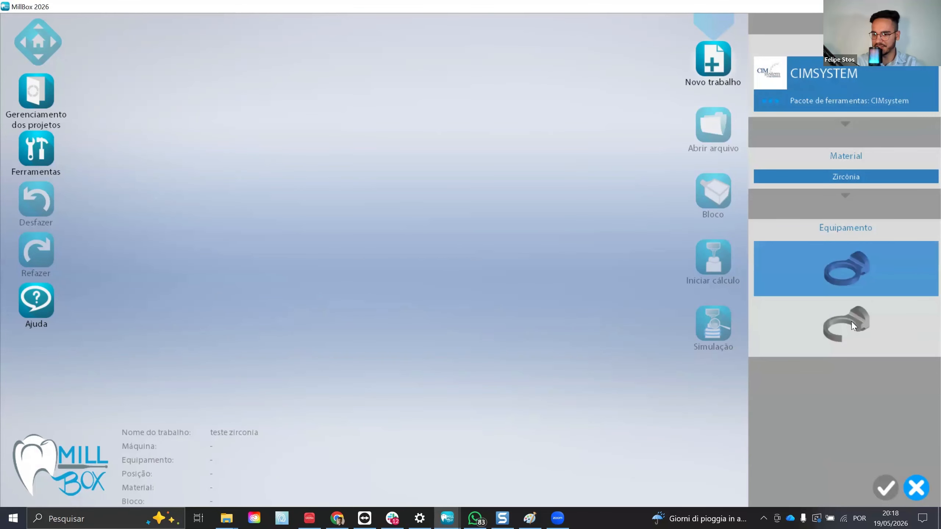
pyautogui.click(852, 329)
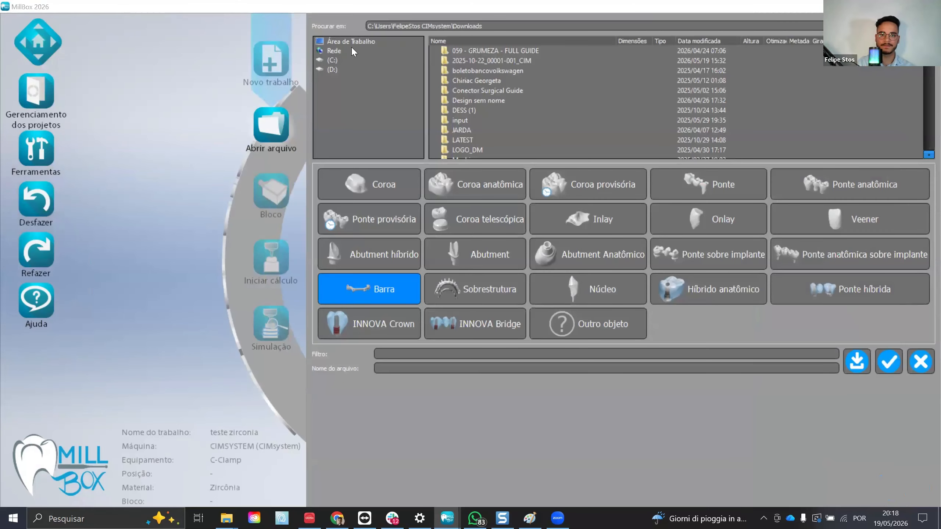
# Step: Browse to the desktop's CONTEUDO WEBINAR folder and preview the waxup STL inside its 2025-03-24_99999-100 subfolder
pyautogui.click(355, 45)
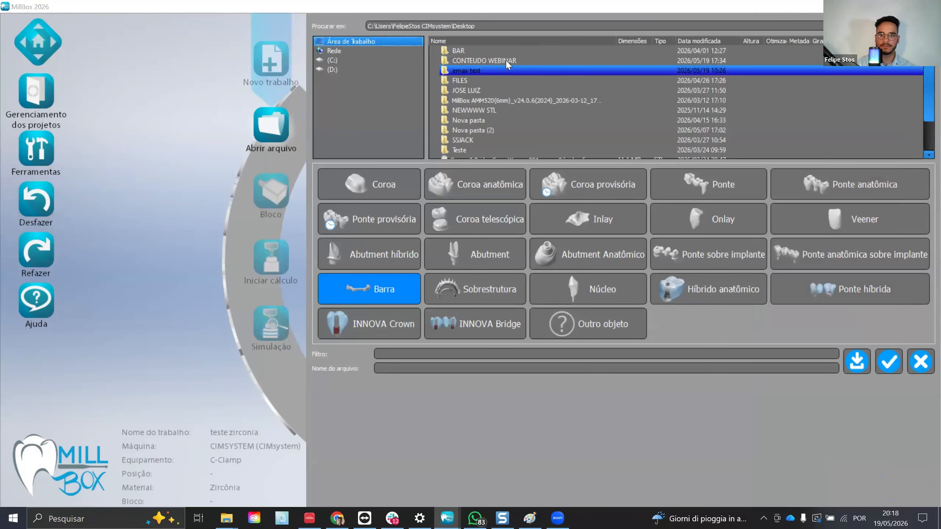
pyautogui.doubleClick(533, 61)
pyautogui.doubleClick(537, 50)
pyautogui.click(534, 60)
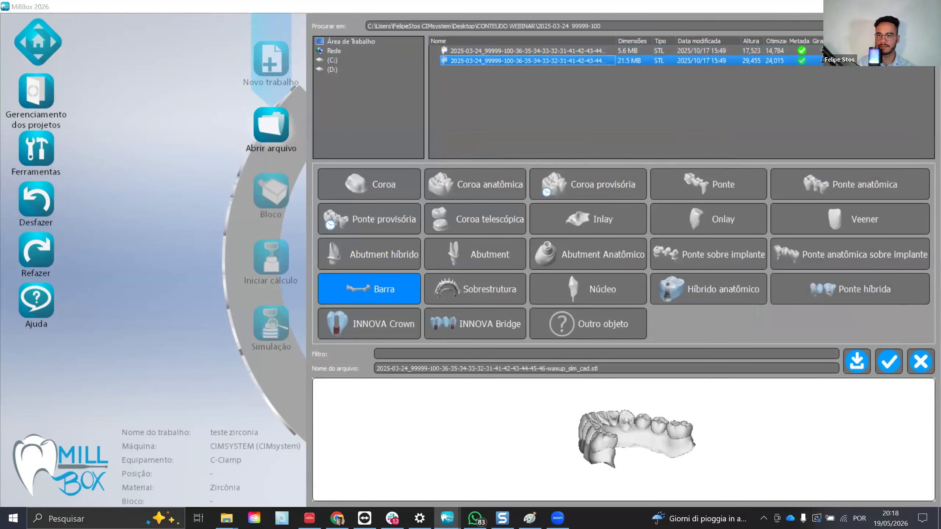
pyautogui.click(908, 26)
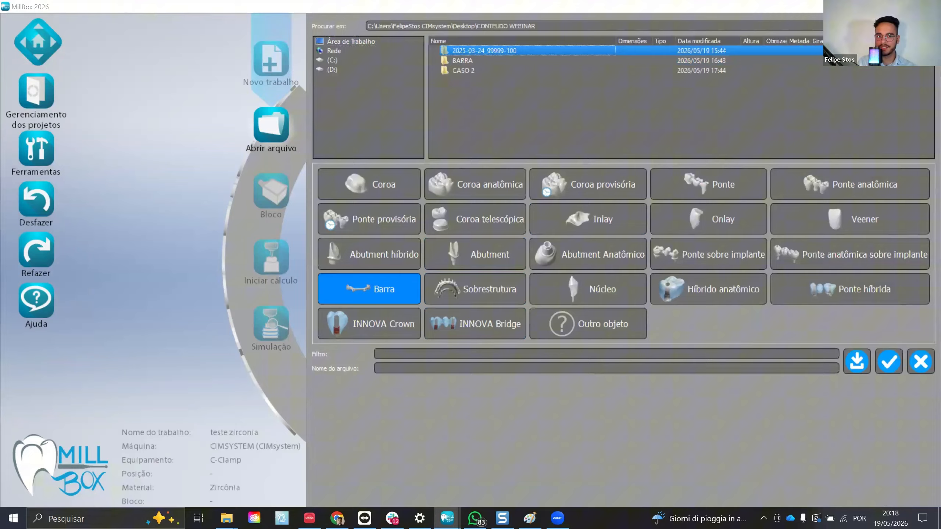
# Step: Preview the bar STL in the BARRA folder and select the matching waxup STL
pyautogui.doubleClick(573, 60)
pyautogui.click(572, 61)
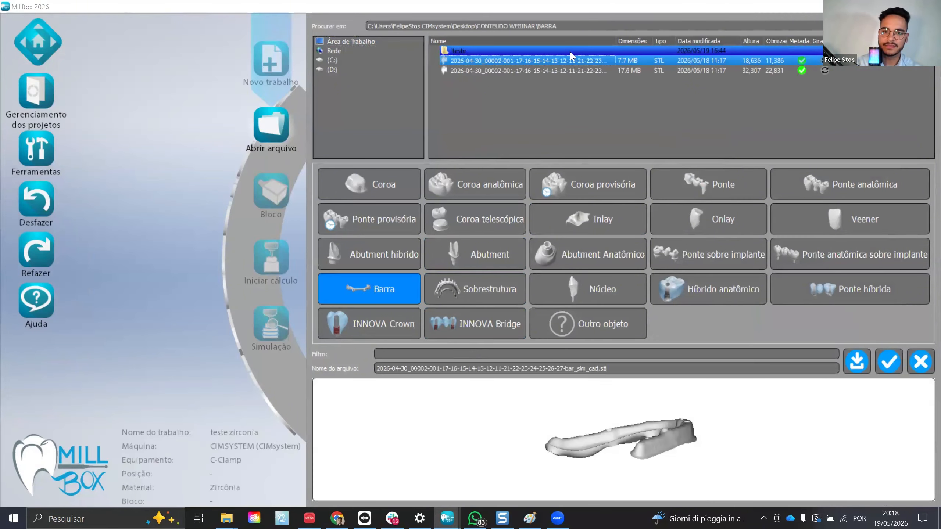
pyautogui.click(571, 70)
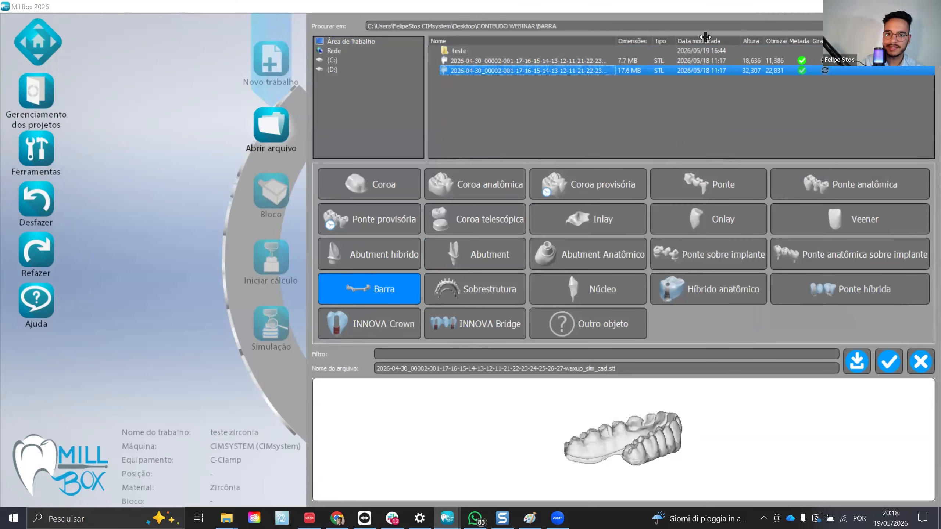
# Step: Browse to the CASO 2 folder in CONTEUDO WEBINAR and select the waxup STL inside its ZIRCONIA subfolder
pyautogui.click(908, 26)
pyautogui.doubleClick(539, 69)
pyautogui.click(539, 53)
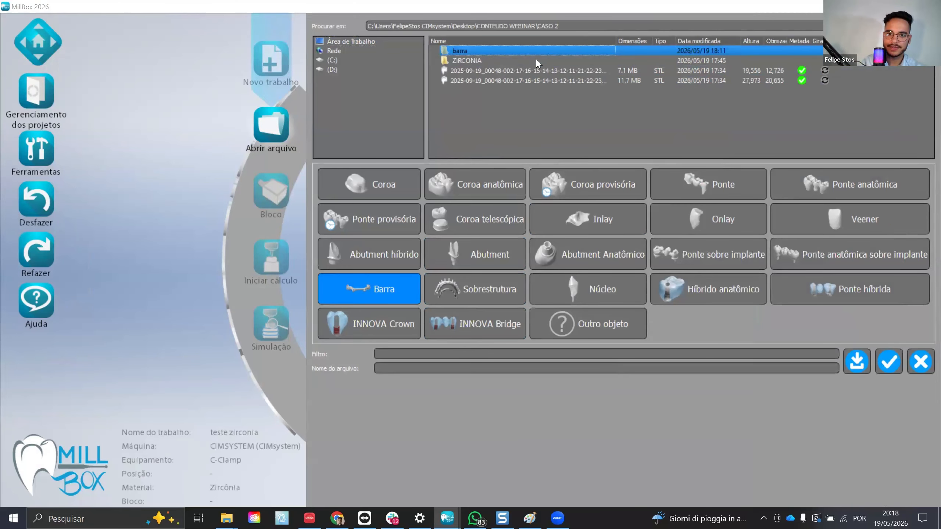
pyautogui.doubleClick(537, 60)
pyautogui.click(537, 49)
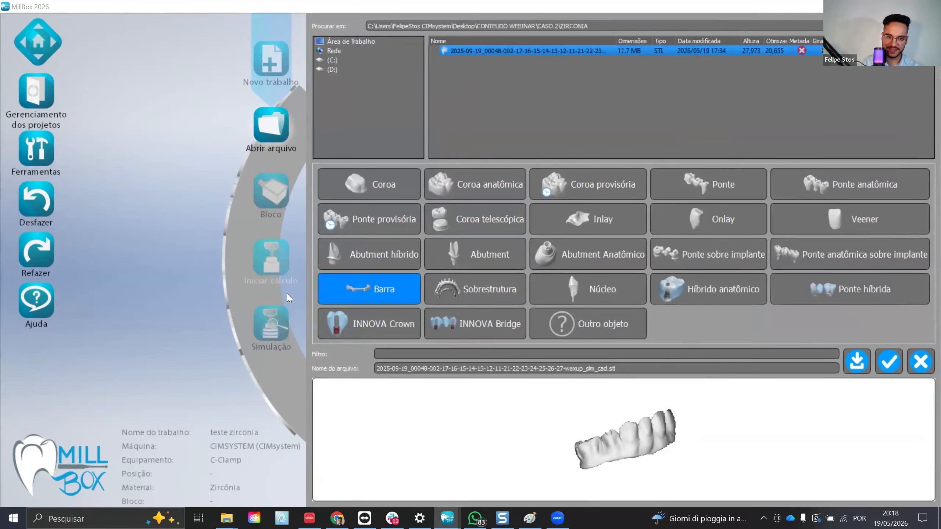
# Step: Inspect the underside of the waxup STL in the enlarged preview and import it as a Sobrestrutura
pyautogui.doubleClick(649, 456)
pyautogui.moveTo(282, 289); pyautogui.dragTo(185, 222)
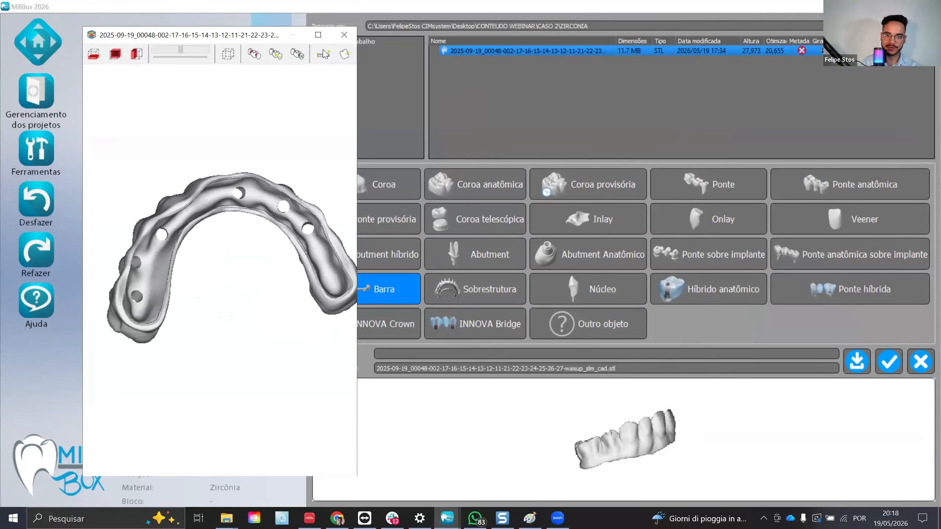
pyautogui.click(345, 35)
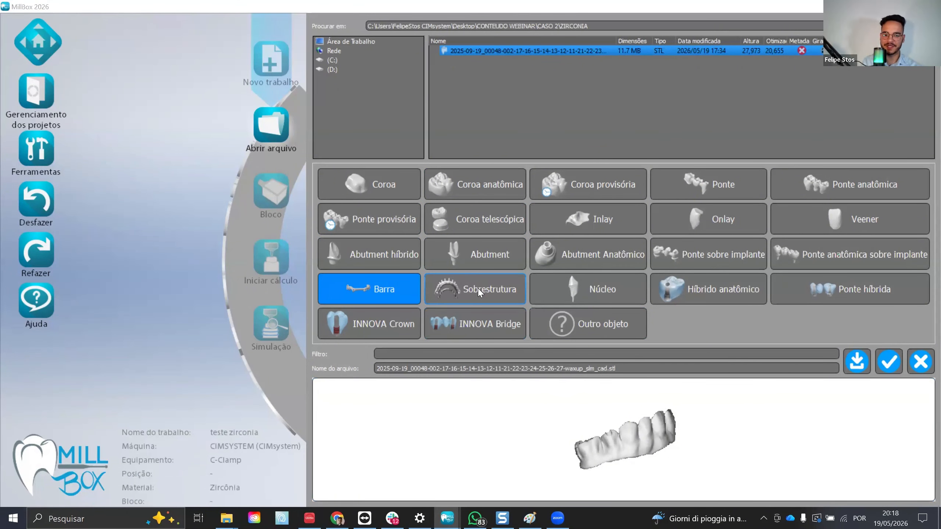
pyautogui.click(478, 293)
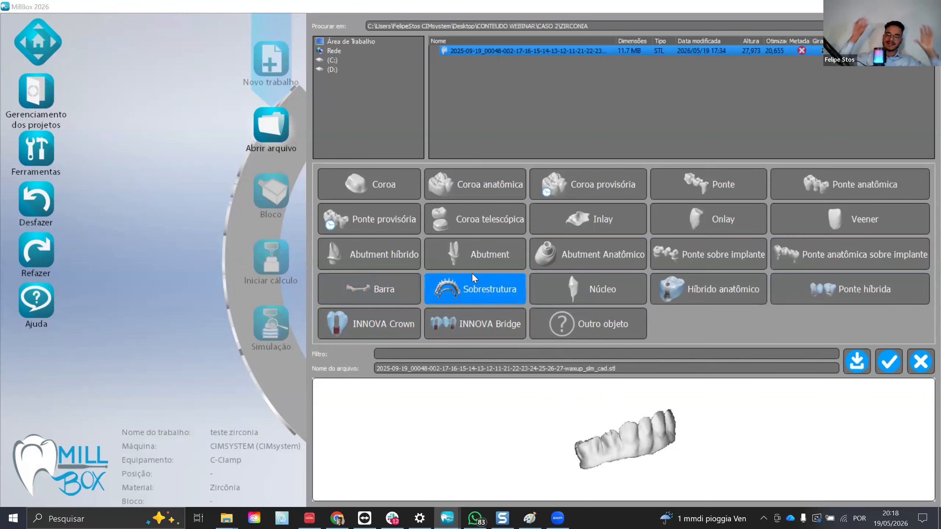
pyautogui.click(890, 362)
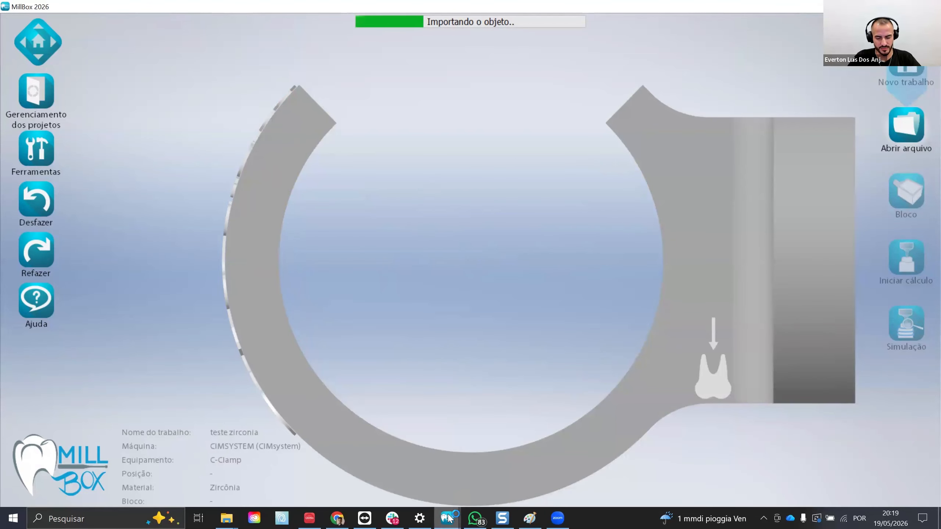
# Step: Switch to the finished TESTE ZIRCONIA 3 job and examine its full arch with the support pins and stabilizer
pyautogui.moveTo(449, 518)
pyautogui.click(386, 465)
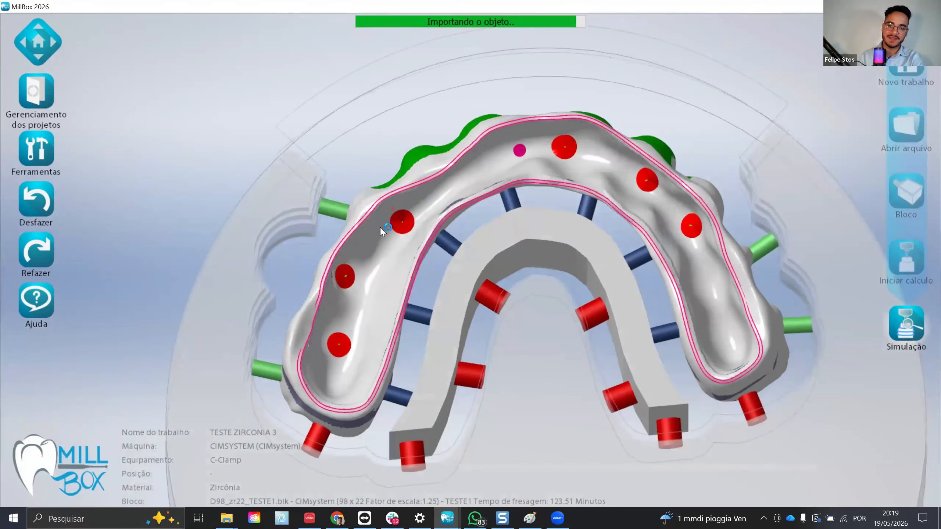
pyautogui.scroll(3, 375, 221)
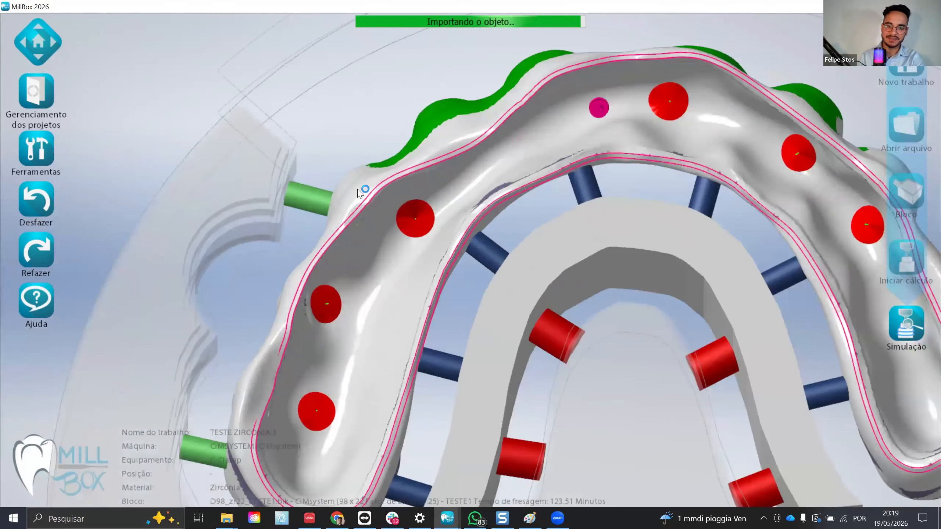
pyautogui.moveTo(368, 188); pyautogui.dragTo(386, 222, button='middle')
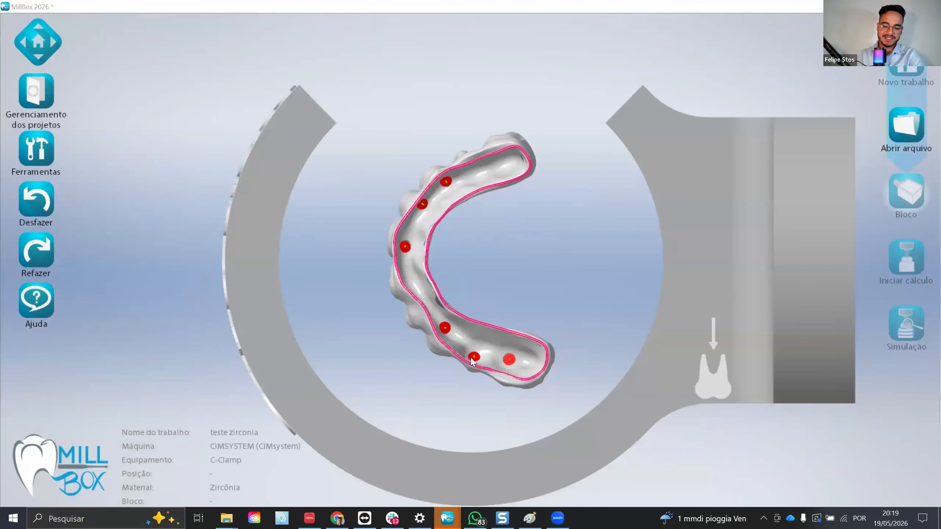
# Step: Show the cavity surface of the arch in the TESTE ZIRCONIA 3 job, inspect it from several angles and hide it again
pyautogui.moveTo(448, 519)
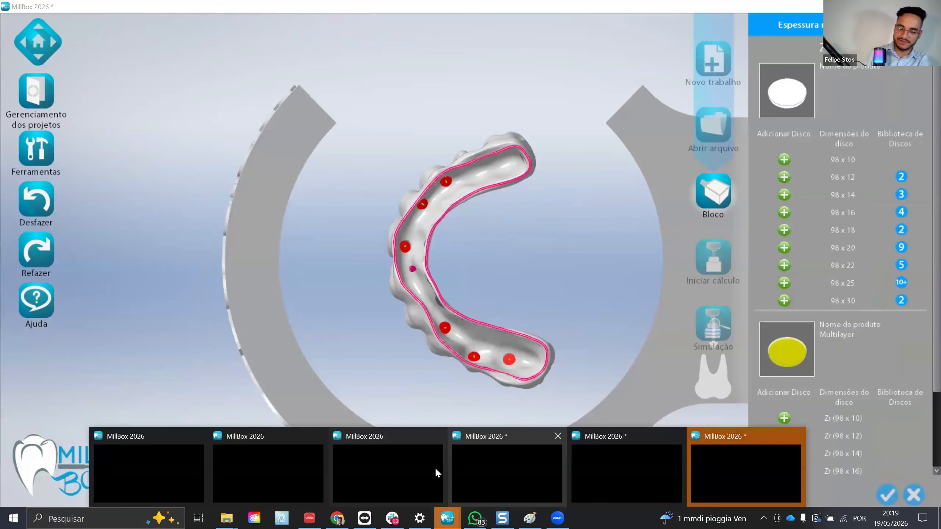
pyautogui.click(396, 471)
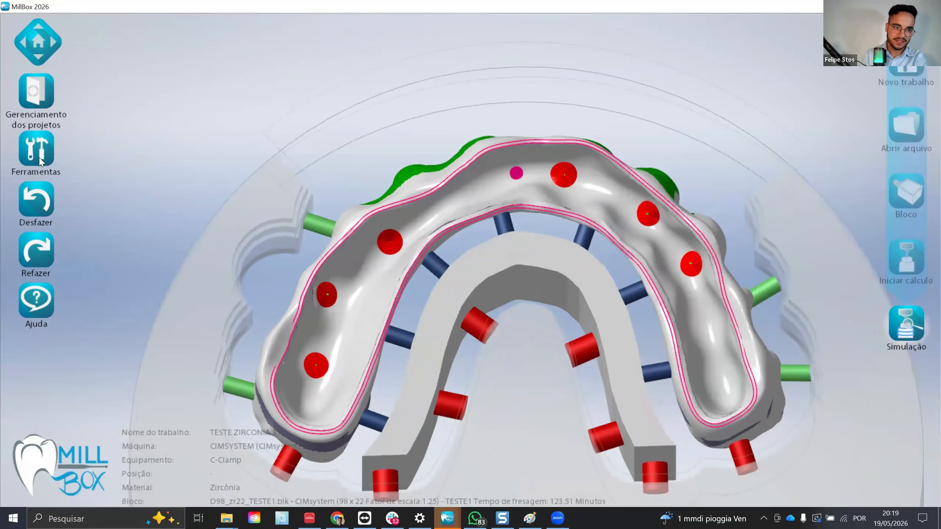
pyautogui.click(36, 150)
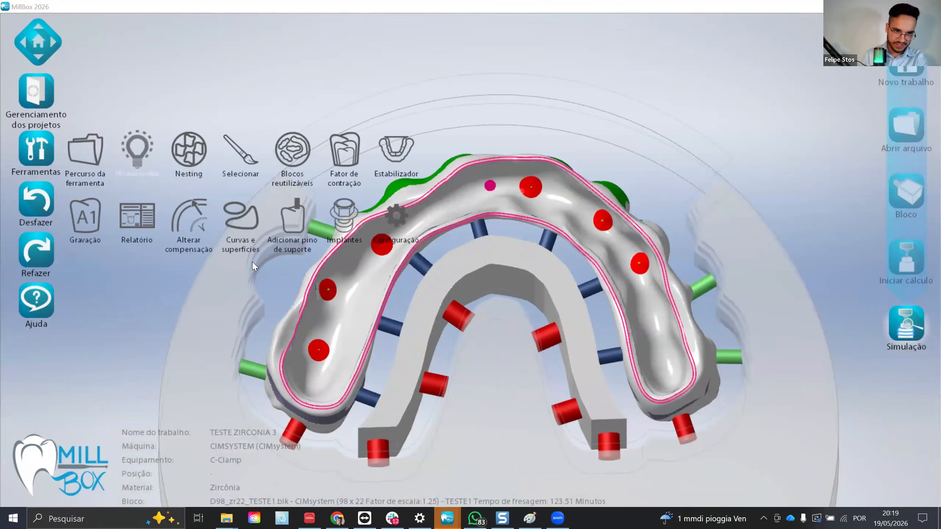
pyautogui.click(137, 149)
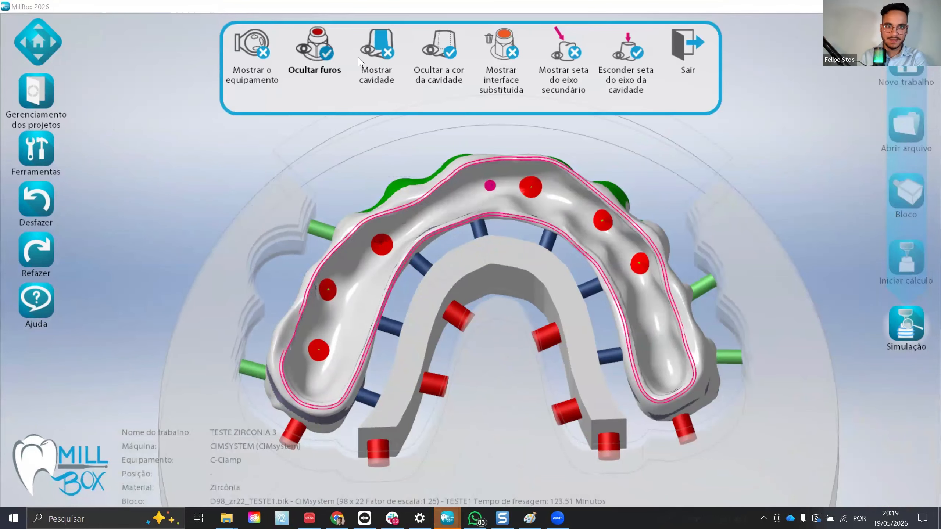
pyautogui.click(372, 56)
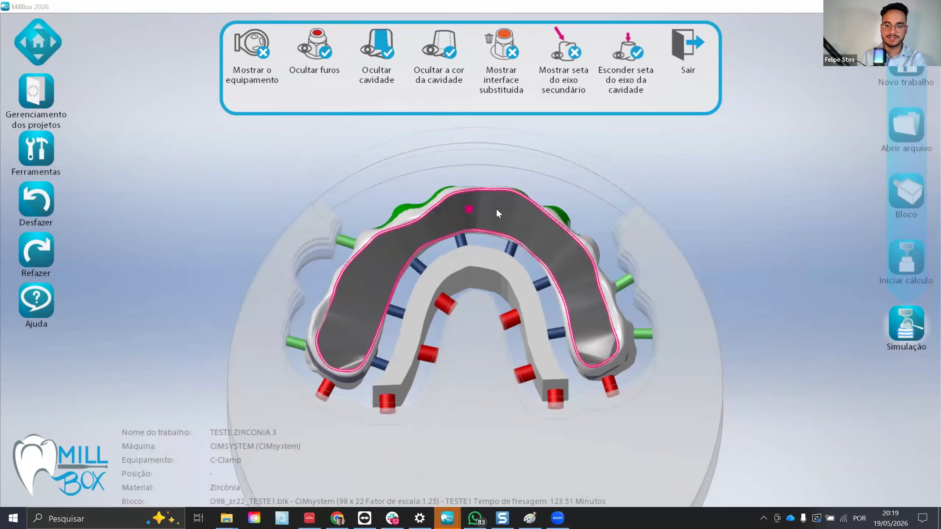
pyautogui.scroll(3, 497, 209)
pyautogui.moveTo(497, 209); pyautogui.dragTo(567, 180, button='middle')
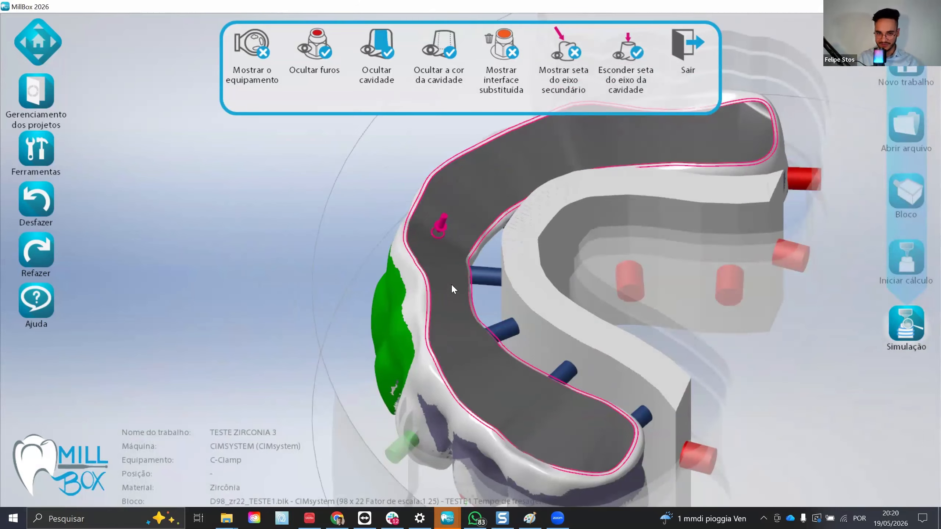
pyautogui.click(371, 81)
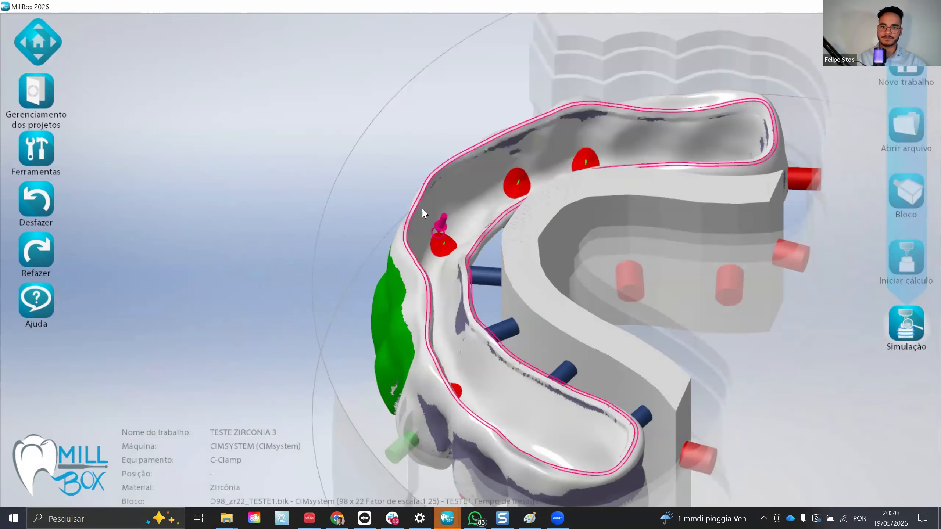
pyautogui.moveTo(423, 210); pyautogui.dragTo(434, 280, button='right')
pyautogui.scroll(-3, 162, 170)
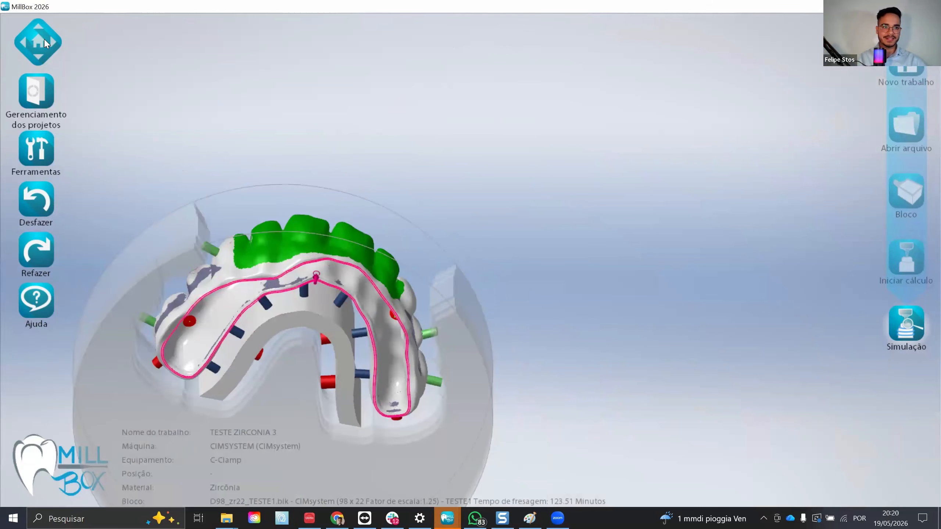
pyautogui.click(47, 44)
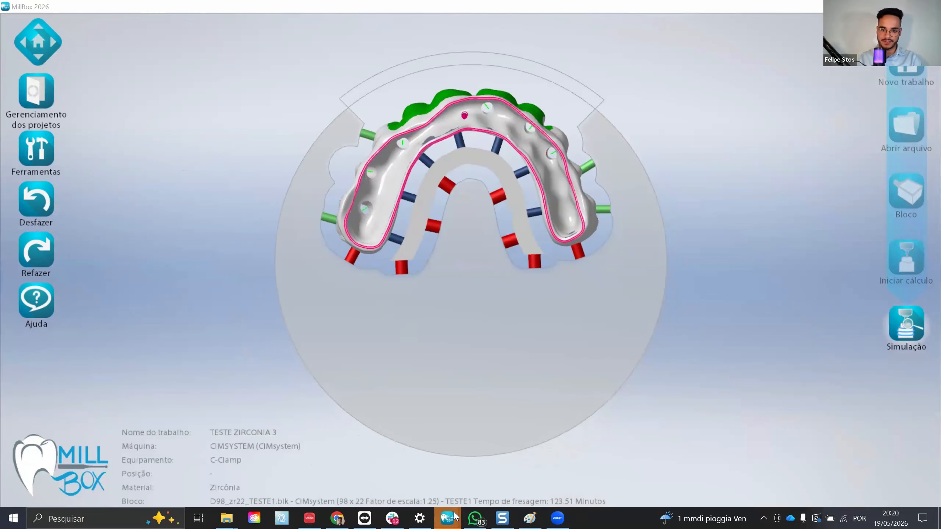
# Step: Return to the "teste zirconia" job and add a 98 x 22 disc with scale factor 1.25 and block name 123
pyautogui.moveTo(456, 517)
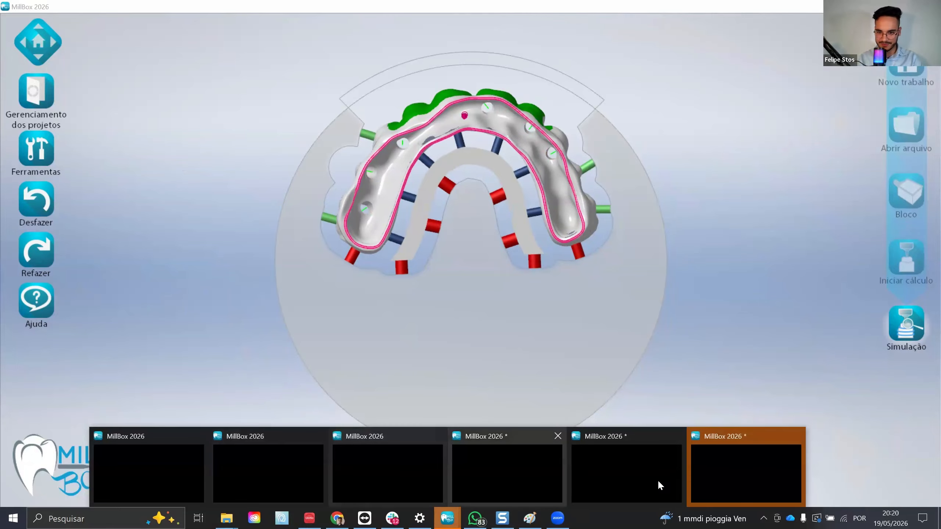
pyautogui.click(735, 478)
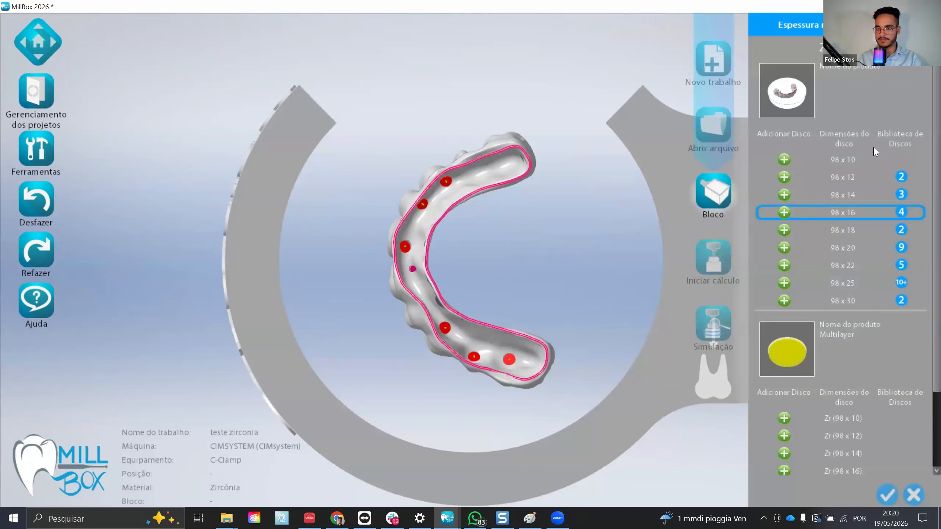
pyautogui.click(785, 265)
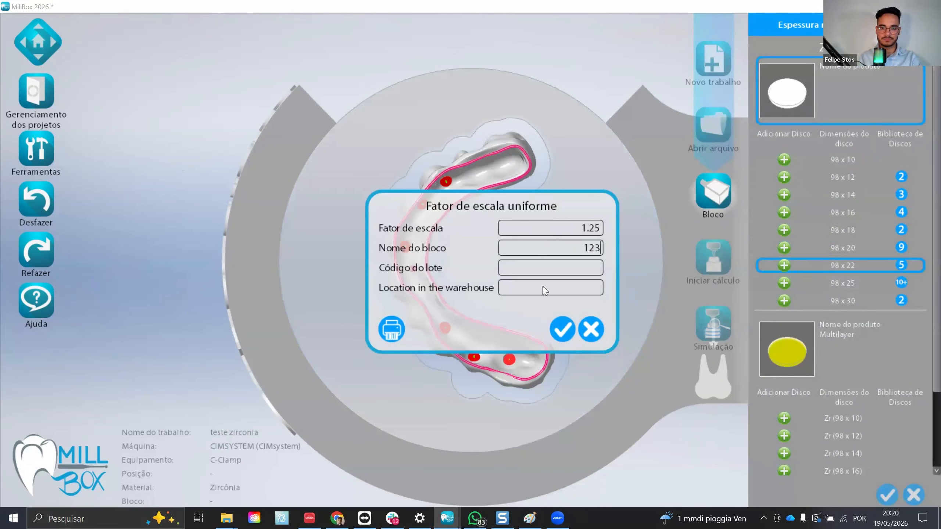
pyautogui.click(563, 329)
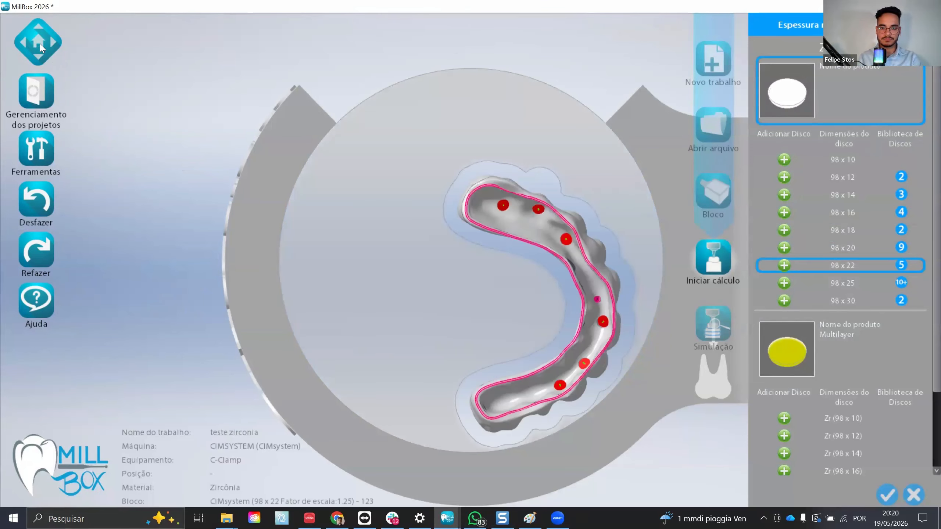
# Step: Rotate the arch so its front teeth face the open side of the C-Clamp and move it to the disc's edge there
pyautogui.click(40, 48)
pyautogui.scroll(-2, 297, 201)
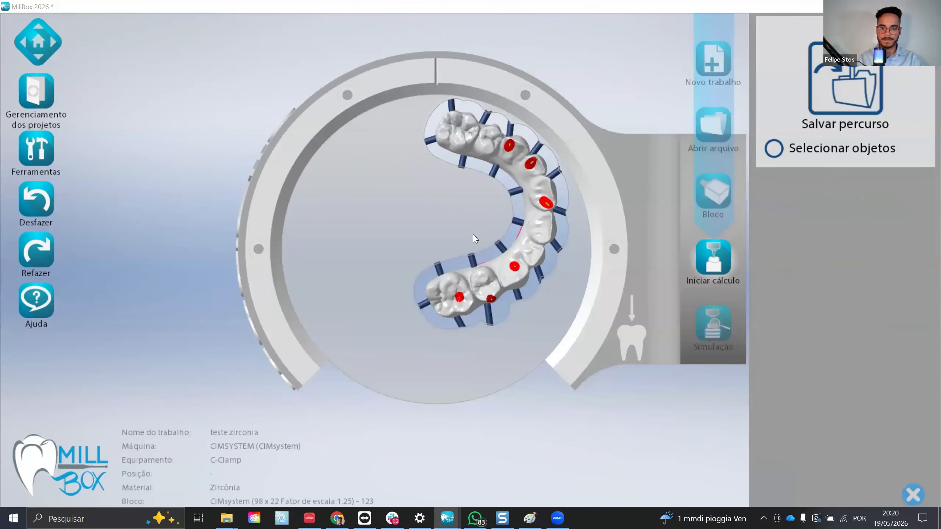
pyautogui.scroll(3, 517, 247)
pyautogui.click(516, 248)
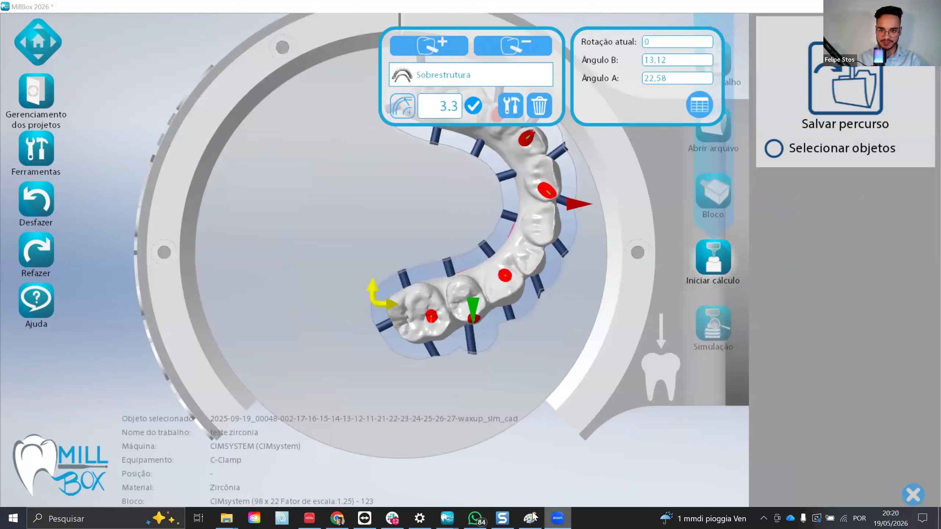
pyautogui.scroll(-2, 407, 337)
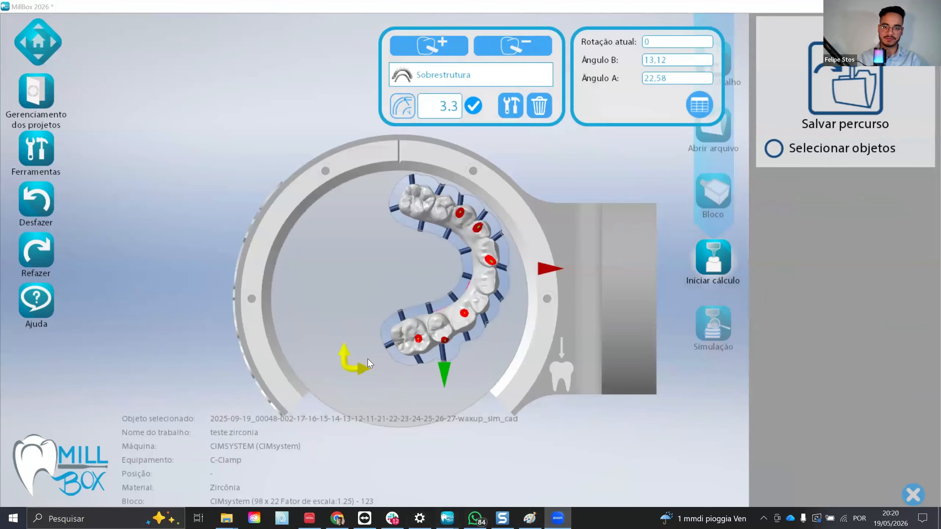
pyautogui.scroll(-1, 344, 376)
pyautogui.moveTo(326, 336); pyautogui.dragTo(376, 242)
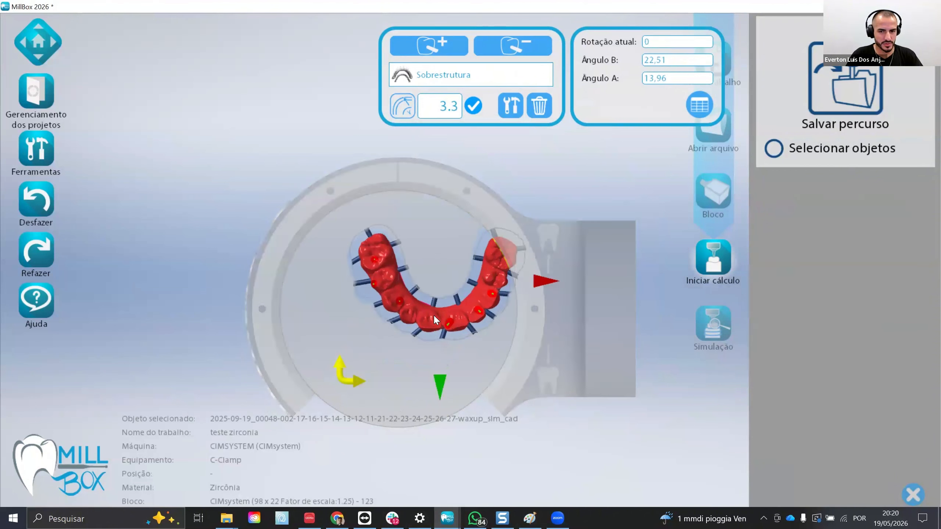
pyautogui.moveTo(434, 314); pyautogui.dragTo(395, 398)
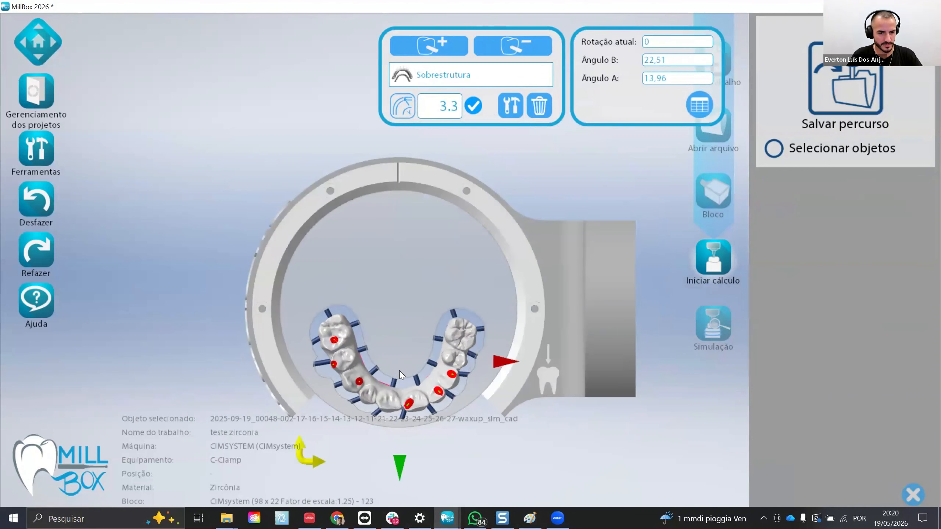
pyautogui.scroll(-2, 409, 383)
pyautogui.scroll(3, 409, 384)
pyautogui.scroll(2, 412, 387)
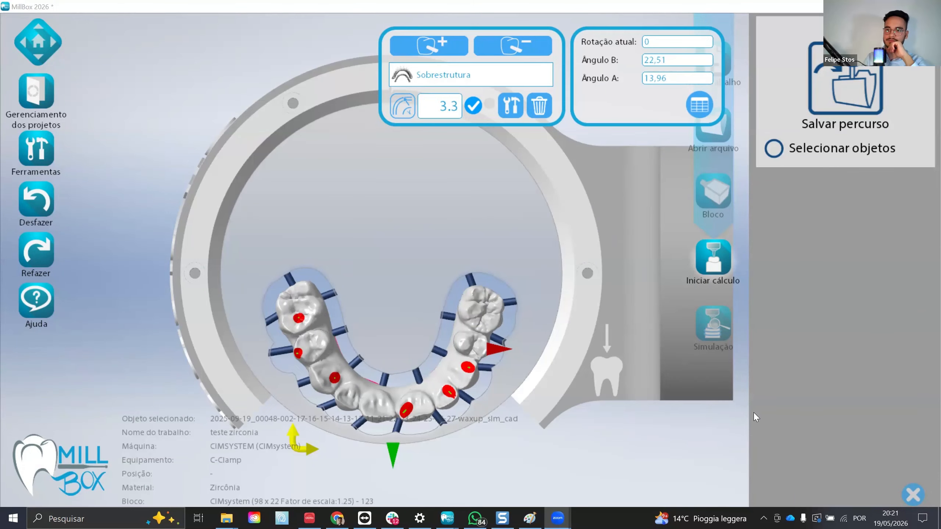
# Step: Create the open offset for the arch and move both end nodes to reduce the compensation area on the C-Clamp's open side
pyautogui.scroll(2, 431, 161)
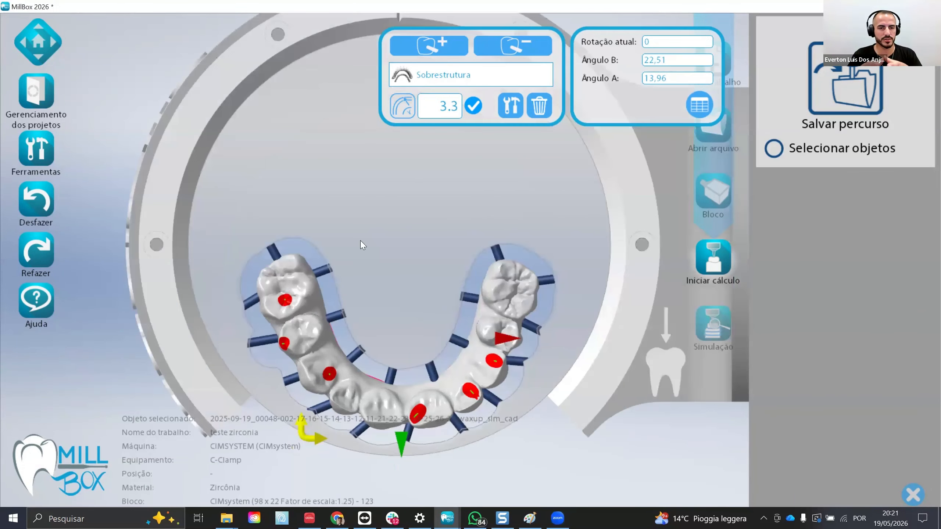
pyautogui.click(360, 241)
pyautogui.click(305, 295)
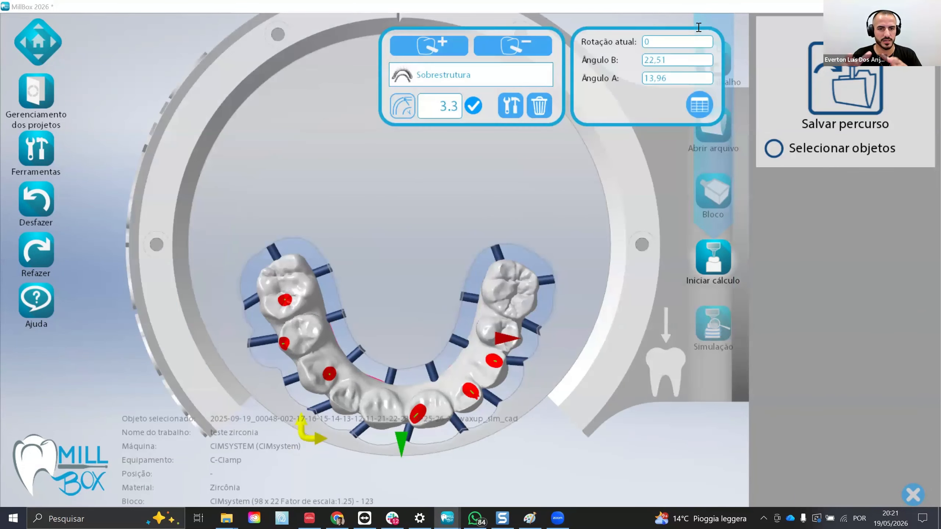
pyautogui.click(517, 109)
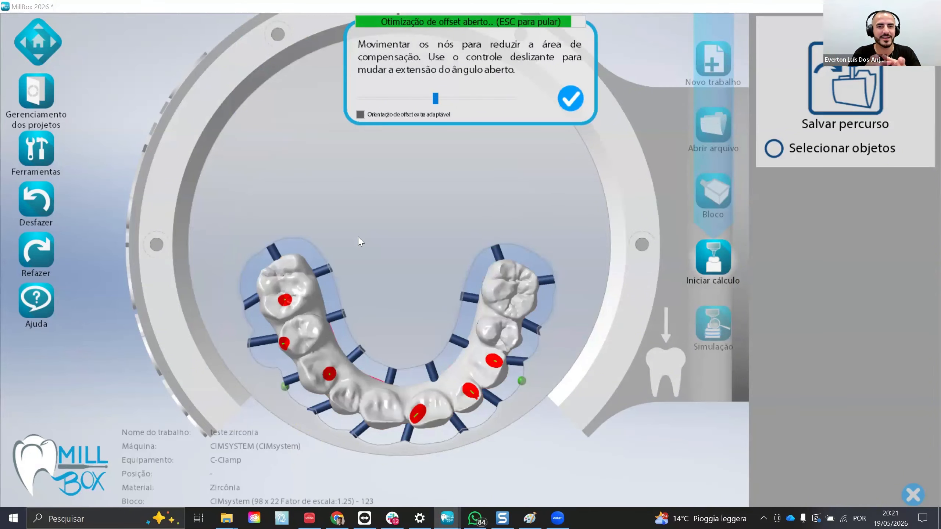
pyautogui.scroll(5, 300, 420)
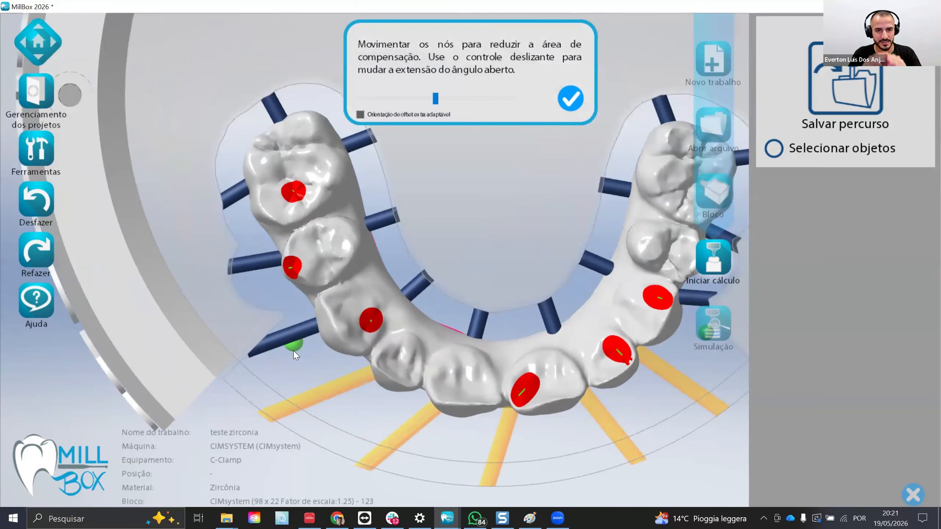
pyautogui.moveTo(293, 351); pyautogui.dragTo(284, 356)
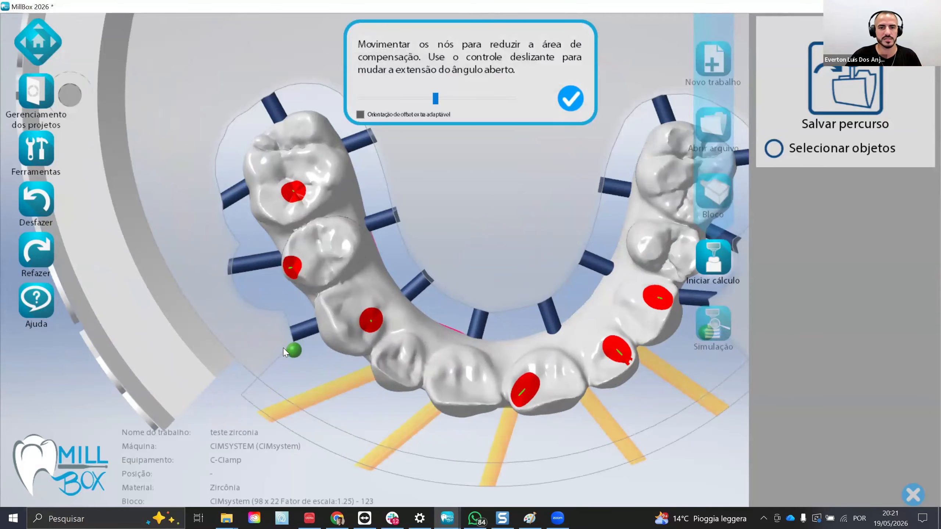
pyautogui.scroll(-5, 282, 334)
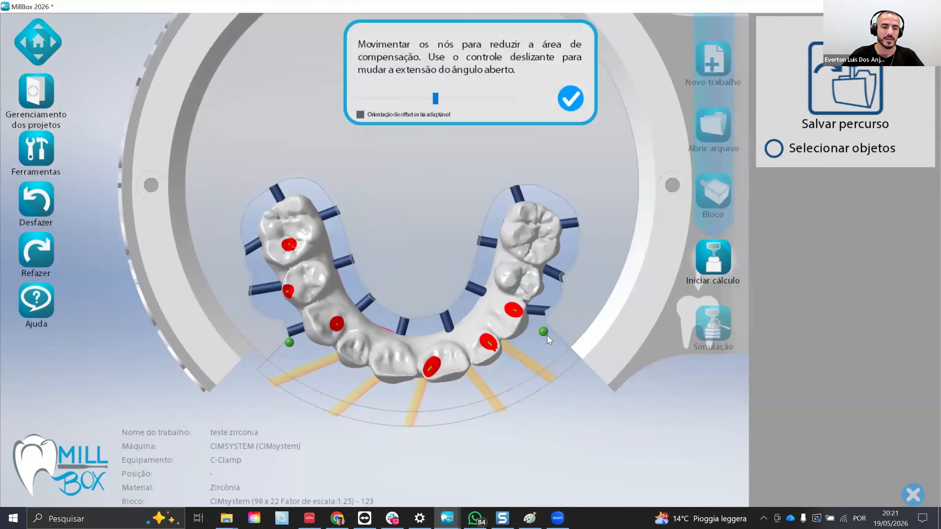
pyautogui.scroll(3, 537, 342)
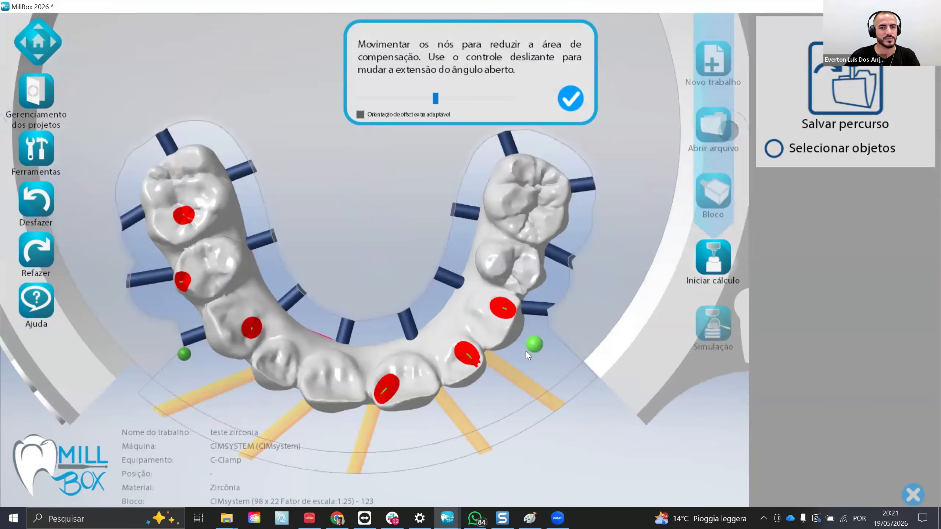
pyautogui.moveTo(525, 352); pyautogui.dragTo(526, 353)
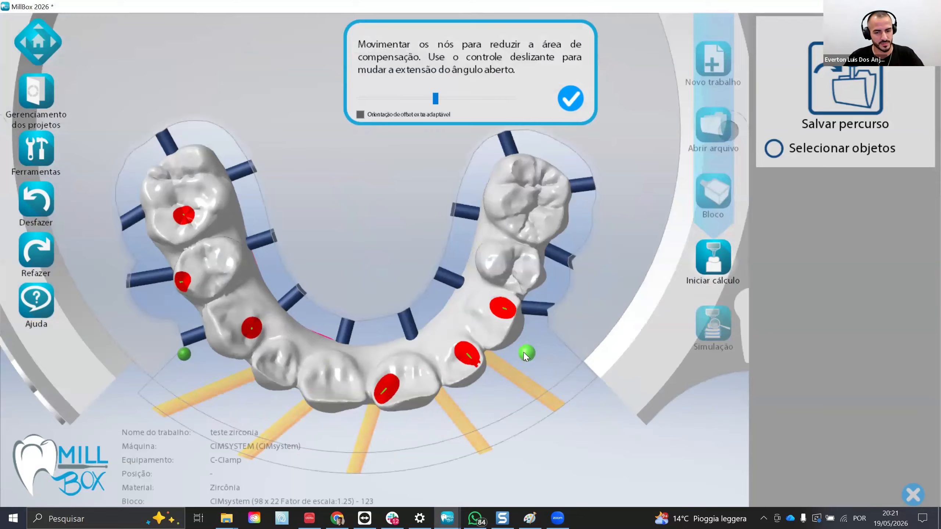
pyautogui.click(570, 99)
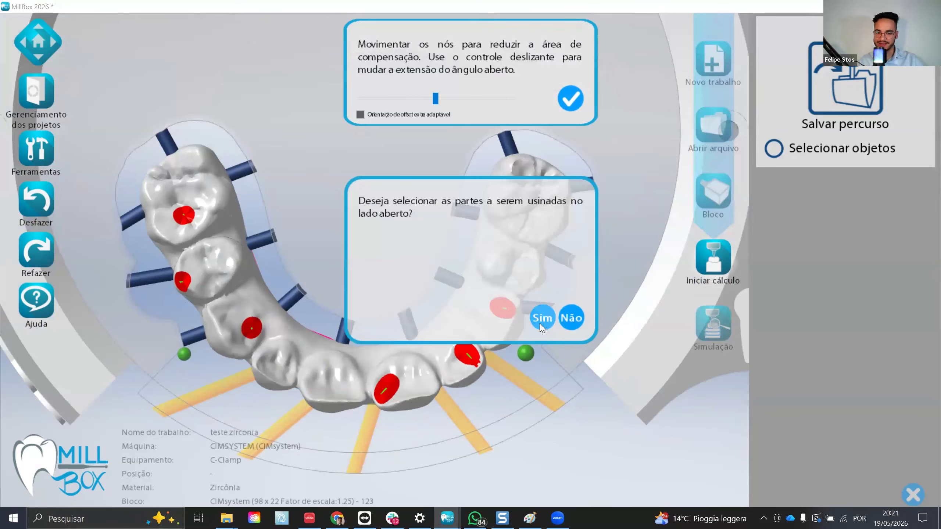
# Step: Choose to select the parts milled on the open side and paint the outer surfaces of the six front teeth
pyautogui.click(542, 317)
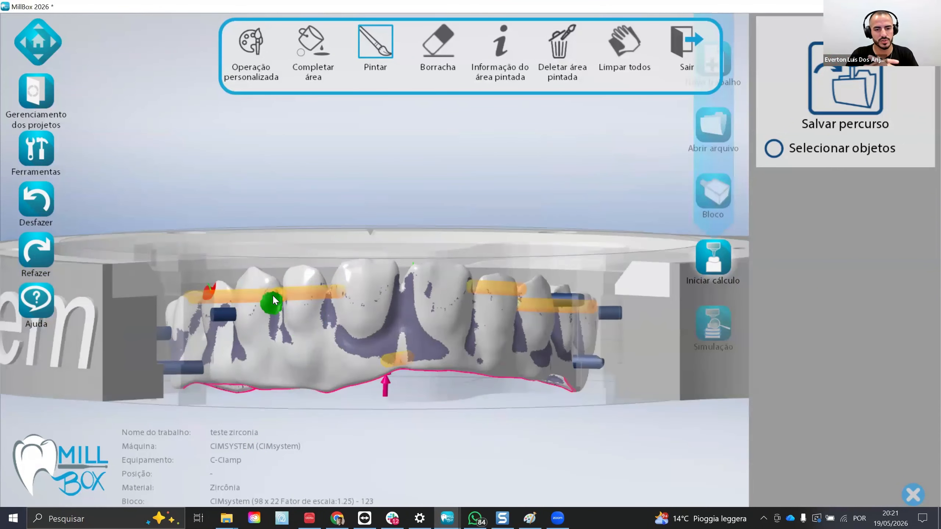
pyautogui.click(301, 52)
pyautogui.click(253, 285)
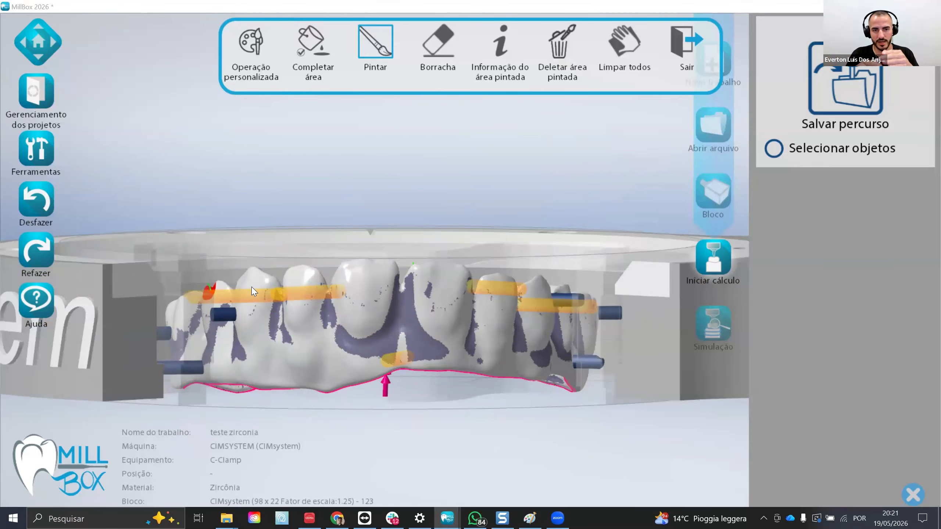
pyautogui.moveTo(254, 285)
pyautogui.mouseDown()
pyautogui.moveTo(258, 369)
pyautogui.moveTo(288, 352)
pyautogui.moveTo(528, 358)
pyautogui.moveTo(544, 286)
pyautogui.moveTo(539, 277)
pyautogui.moveTo(529, 295)
pyautogui.moveTo(492, 282)
pyautogui.moveTo(472, 293)
pyautogui.moveTo(433, 262)
pyautogui.moveTo(402, 283)
pyautogui.moveTo(382, 264)
pyautogui.moveTo(335, 283)
pyautogui.moveTo(294, 266)
pyautogui.moveTo(265, 285)
pyautogui.moveTo(439, 280)
pyautogui.moveTo(535, 302)
pyautogui.moveTo(533, 354)
pyautogui.moveTo(472, 343)
pyautogui.moveTo(288, 355)
pyautogui.moveTo(271, 367)
pyautogui.moveTo(312, 347)
pyautogui.mouseUp()
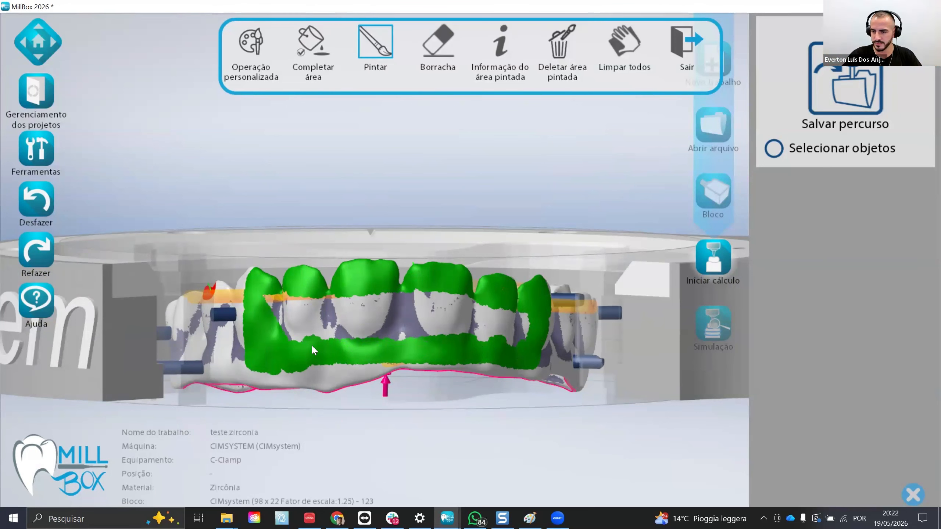
pyautogui.scroll(-4, 289, 319)
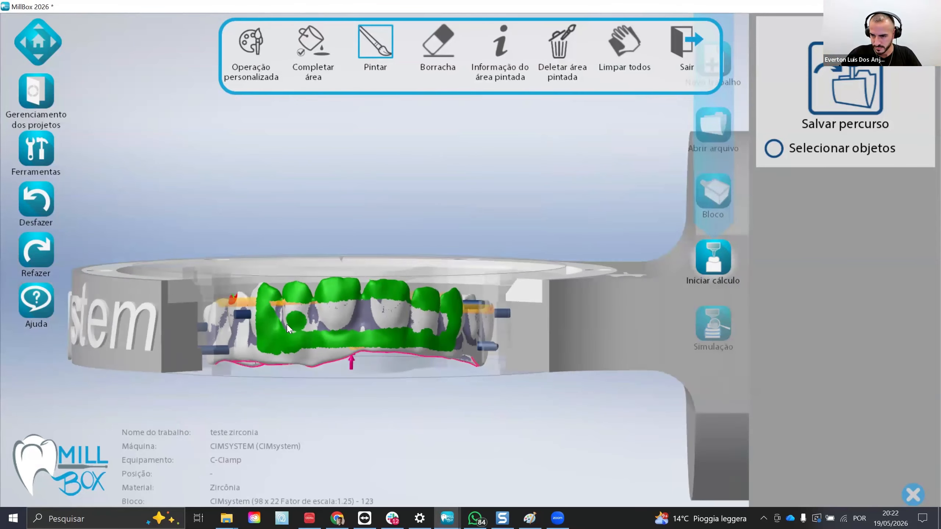
pyautogui.moveTo(275, 310)
pyautogui.mouseDown()
pyautogui.moveTo(390, 304)
pyautogui.moveTo(446, 319)
pyautogui.moveTo(312, 329)
pyautogui.moveTo(291, 335)
pyautogui.moveTo(285, 349)
pyautogui.moveTo(352, 344)
pyautogui.mouseUp()
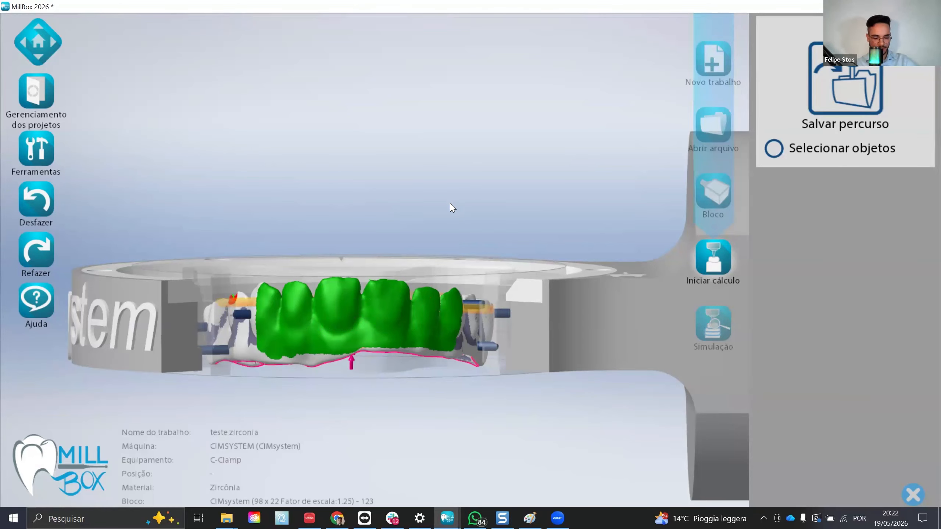
# Step: Delete the five support pins that cross the open side in front of the anterior teeth
pyautogui.click(38, 42)
pyautogui.moveTo(429, 427); pyautogui.dragTo(368, 379, button='middle')
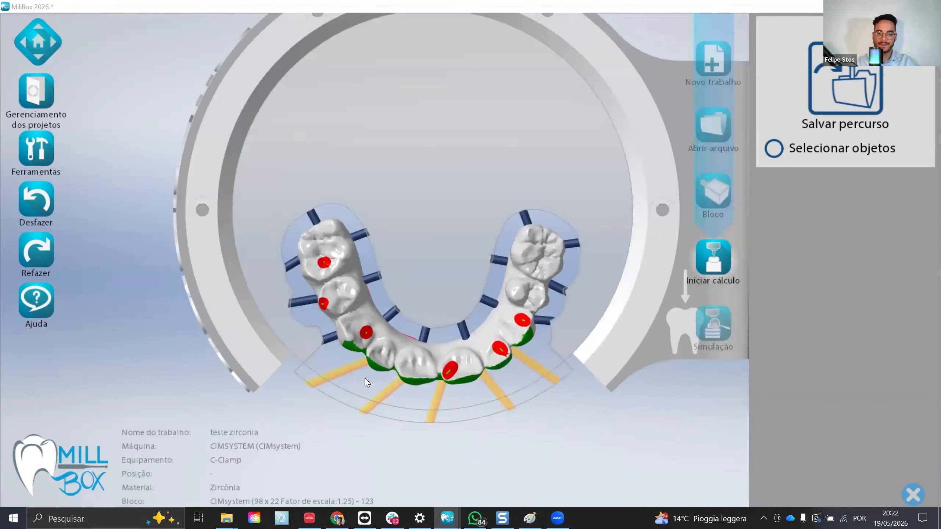
pyautogui.scroll(4, 365, 378)
pyautogui.click(322, 335)
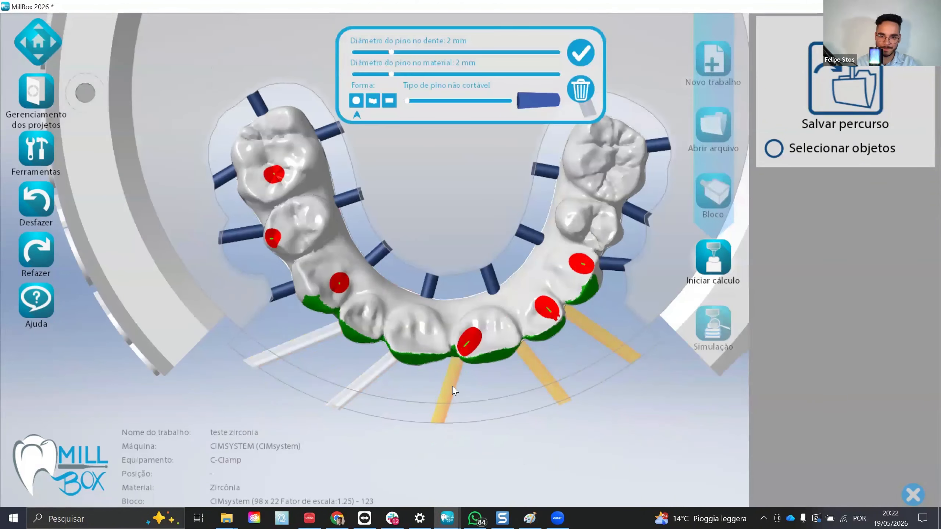
pyautogui.keyDown('ctrl'); pyautogui.click(605, 338); pyautogui.keyUp('ctrl')
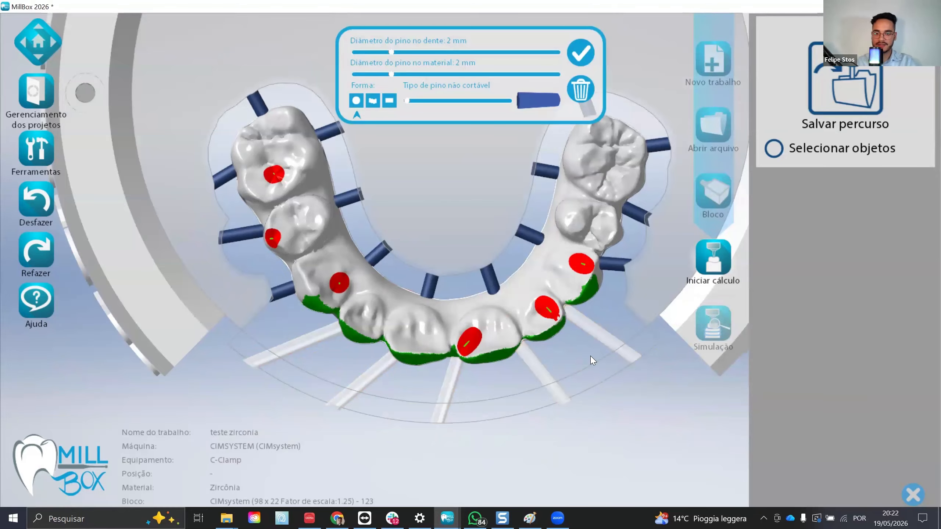
pyautogui.press('Delete')
pyautogui.scroll(-3, 454, 378)
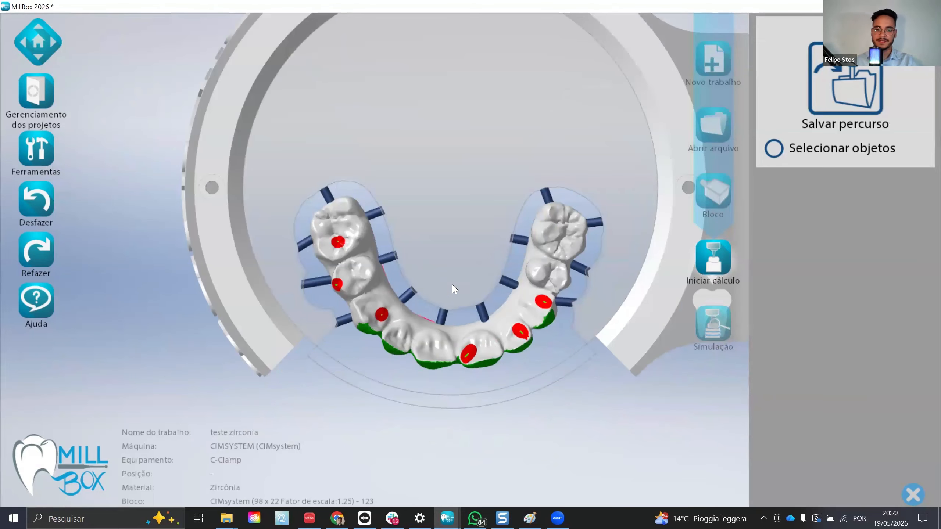
# Step: Add a U-shaped stabilizer that follows the inside of the arch, with thickness 4
pyautogui.moveTo(453, 285); pyautogui.dragTo(410, 250, button='right')
pyautogui.click(34, 156)
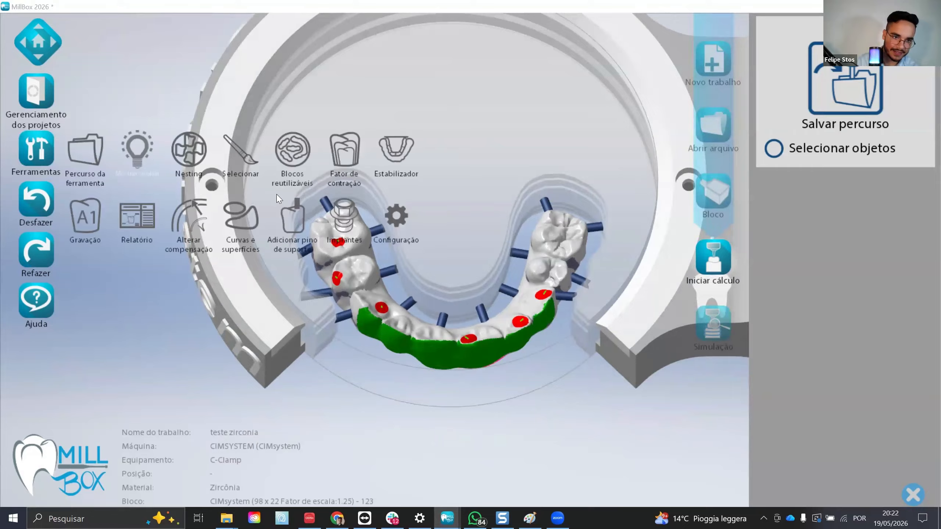
pyautogui.click(390, 155)
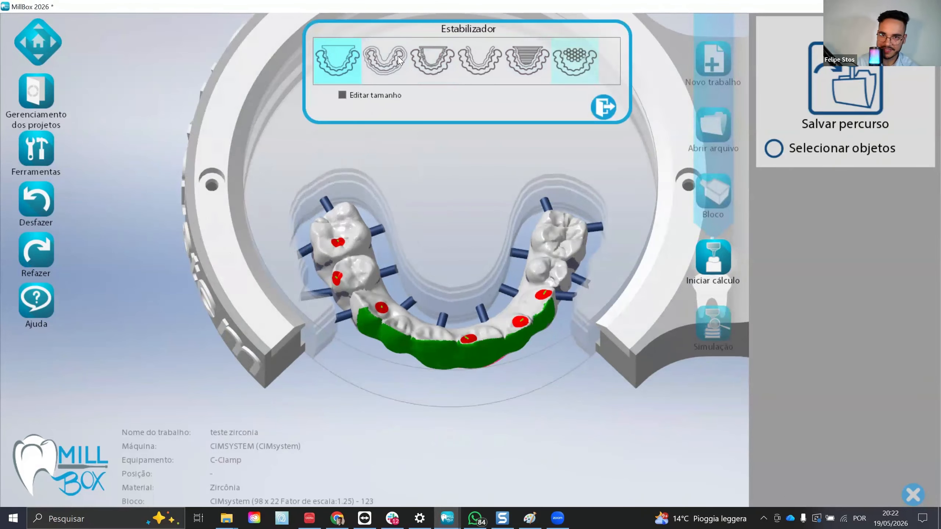
pyautogui.click(479, 70)
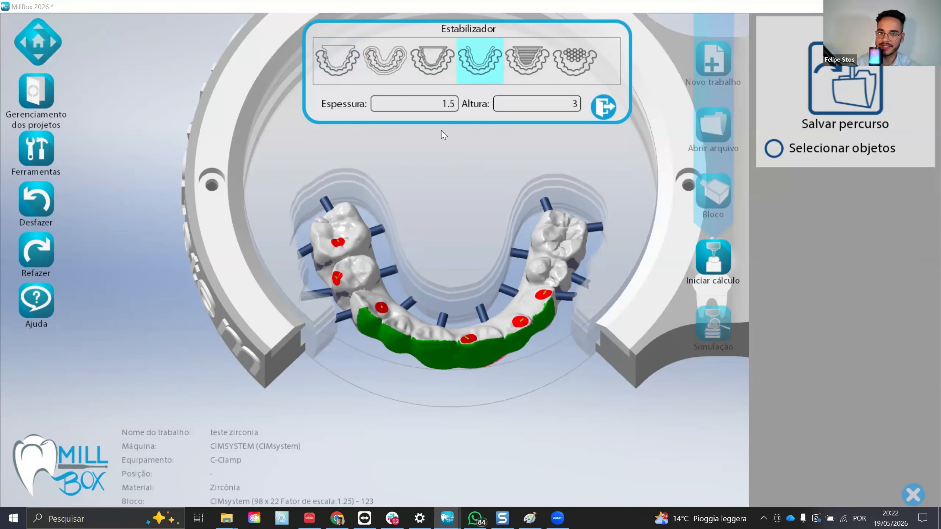
pyautogui.moveTo(440, 103); pyautogui.dragTo(457, 105)
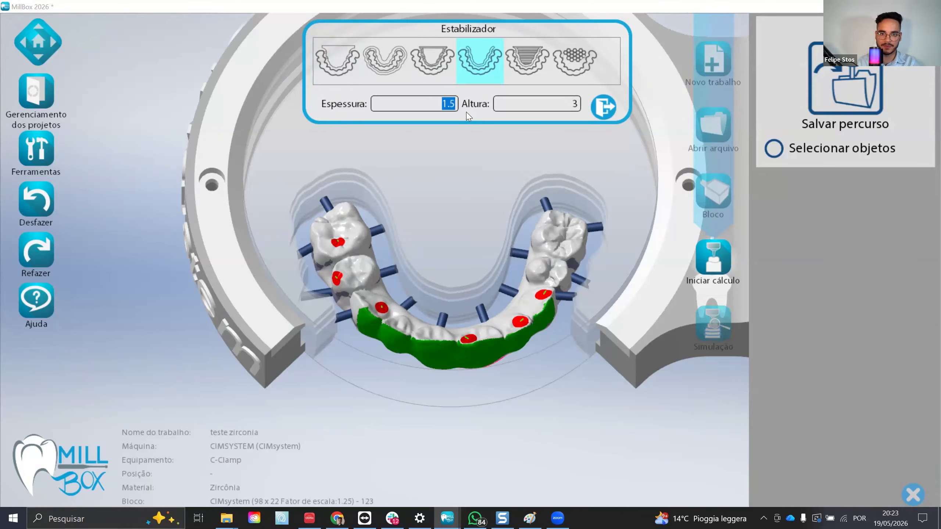
pyautogui.write('4')
pyautogui.click(374, 263)
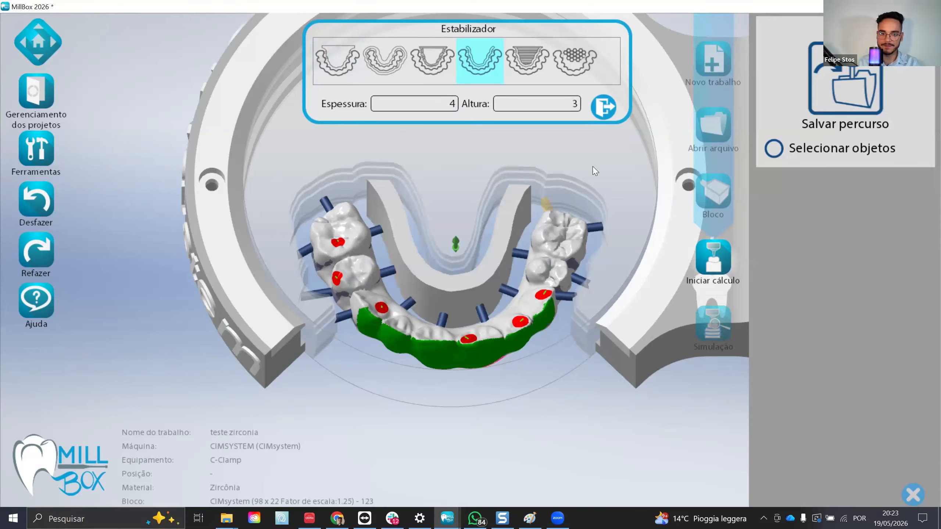
pyautogui.moveTo(593, 167); pyautogui.dragTo(596, 159, button='right')
pyautogui.click(606, 112)
# Step: Examine the stabilizer and inner support pins from the cavity side, taking the stabilizer out of view to inspect the molar pins
pyautogui.moveTo(465, 294); pyautogui.dragTo(420, 400, button='right')
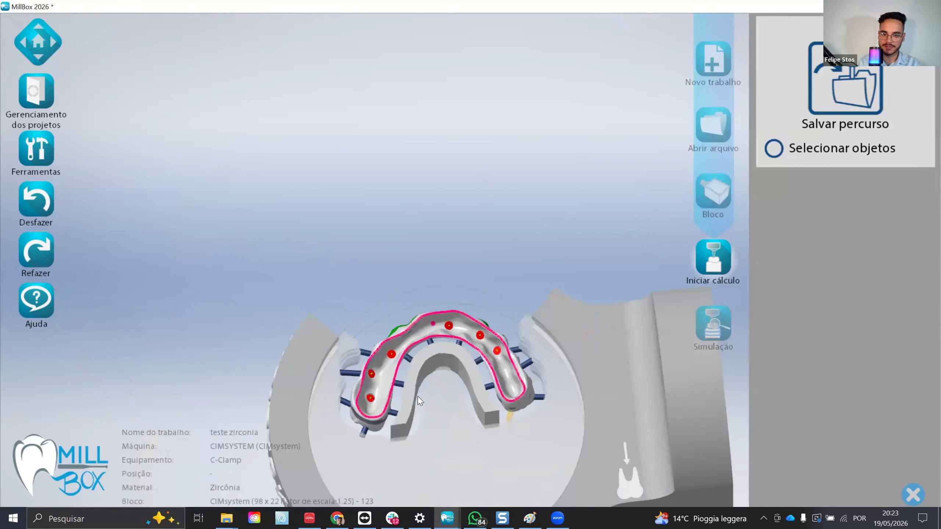
pyautogui.scroll(5, 415, 406)
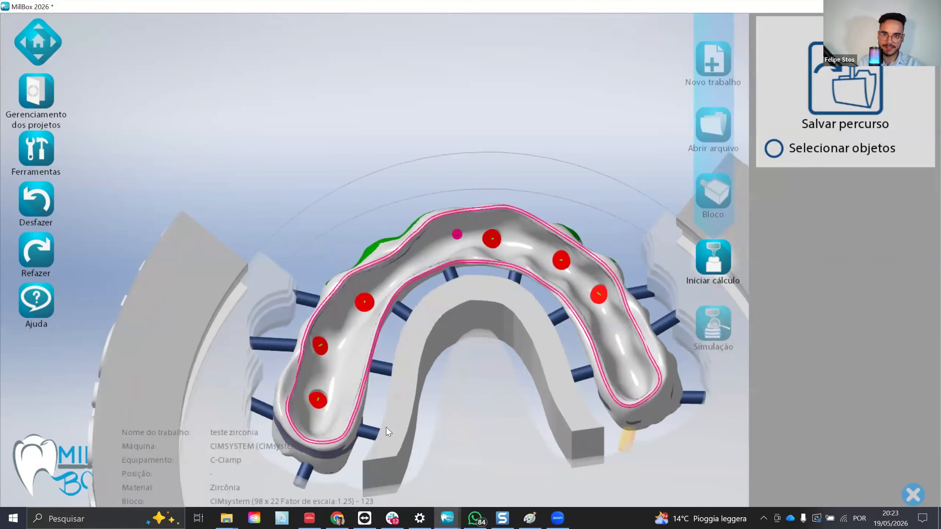
pyautogui.moveTo(405, 399)
pyautogui.mouseDown(button='right')
pyautogui.moveTo(360, 358)
pyautogui.moveTo(419, 409)
pyautogui.mouseUp(button='right')
pyautogui.scroll(-3, 419, 409)
pyautogui.scroll(5, 375, 438)
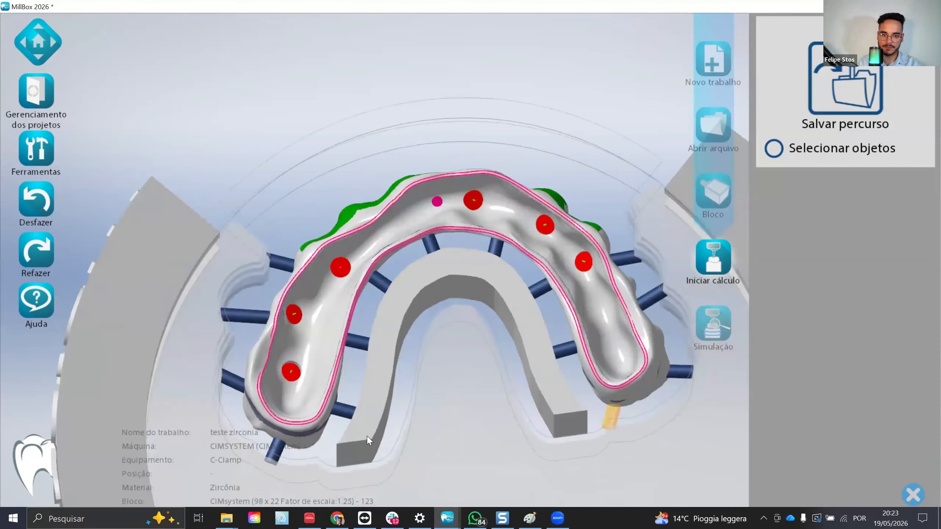
pyautogui.moveTo(368, 437)
pyautogui.mouseDown(button='right')
pyautogui.moveTo(358, 430)
pyautogui.moveTo(378, 421)
pyautogui.moveTo(330, 318)
pyautogui.mouseUp(button='right')
pyautogui.scroll(4, 331, 409)
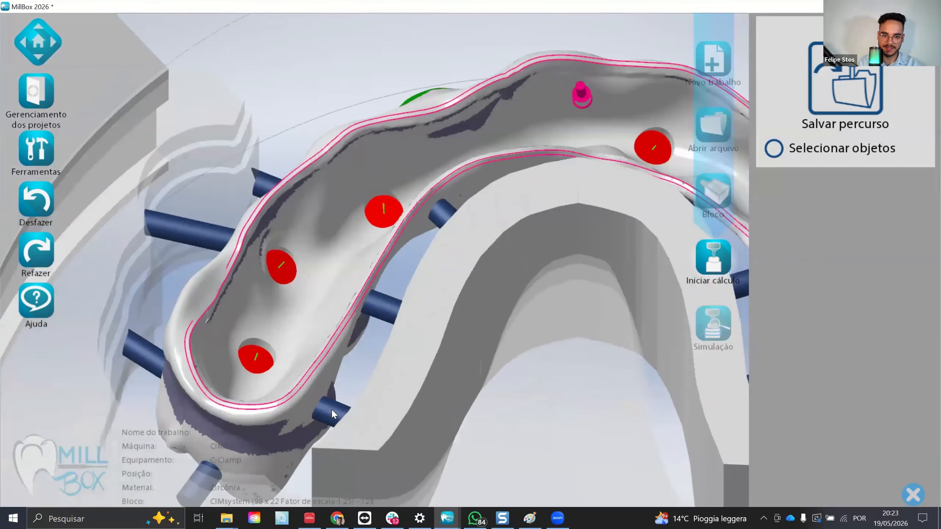
pyautogui.press('F12')
pyautogui.moveTo(319, 358); pyautogui.dragTo(289, 337, button='right')
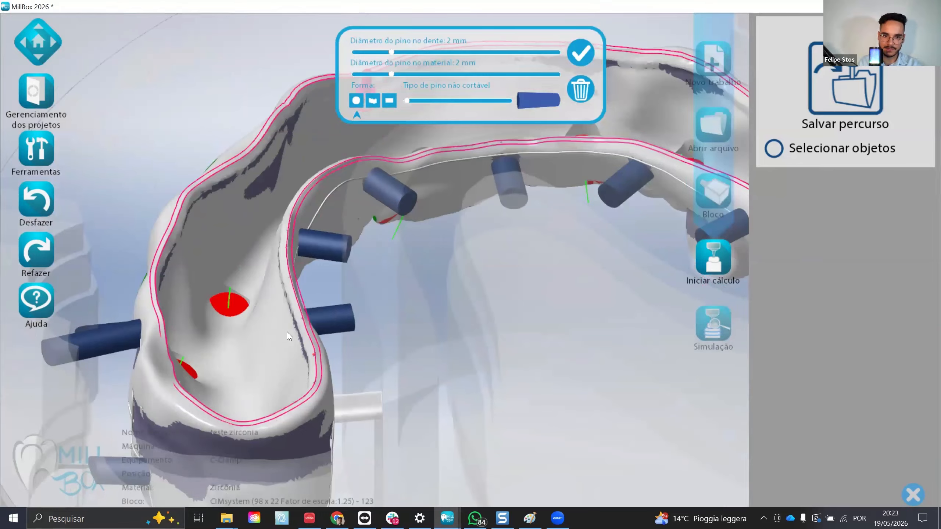
pyautogui.moveTo(317, 366); pyautogui.dragTo(305, 359, button='right')
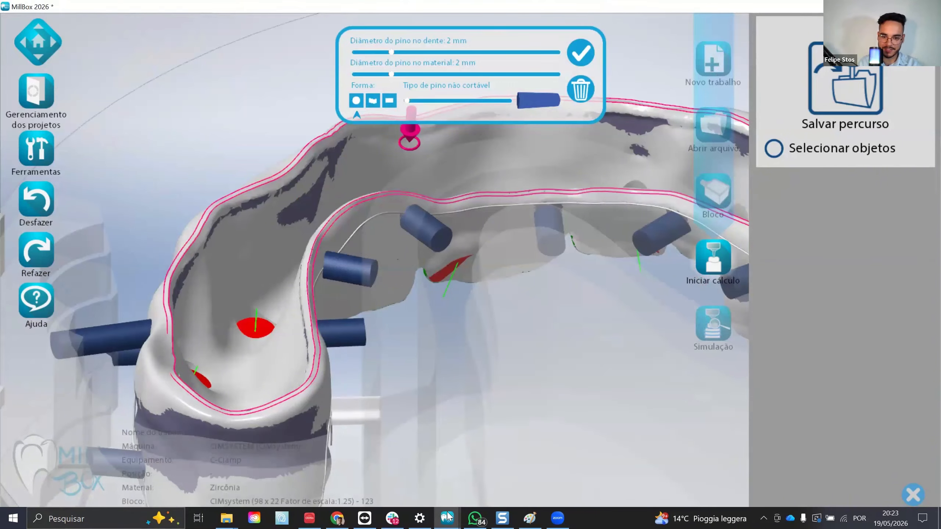
# Step: Switch to the SOBRE ESTRUTURA INFERIOR job and examine how its pins and stabilizer connect around the molar end of the arch
pyautogui.moveTo(448, 517)
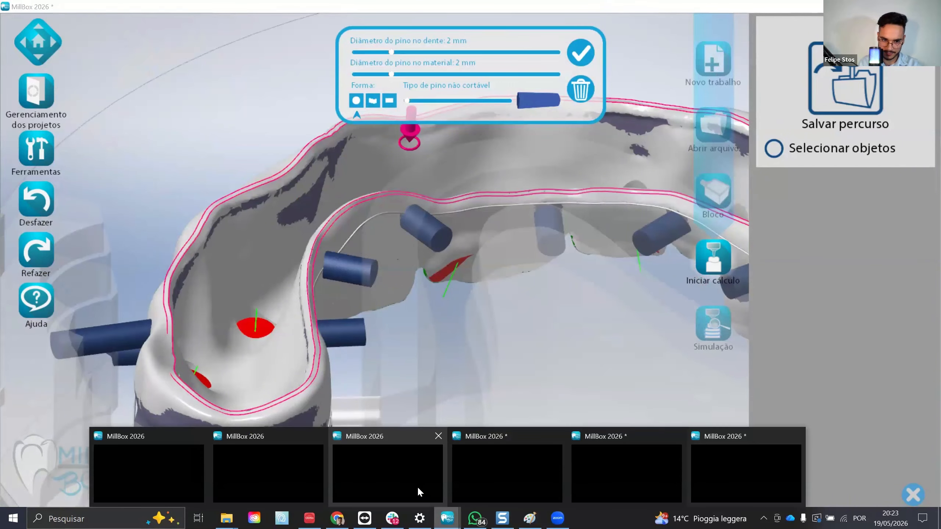
pyautogui.click(311, 480)
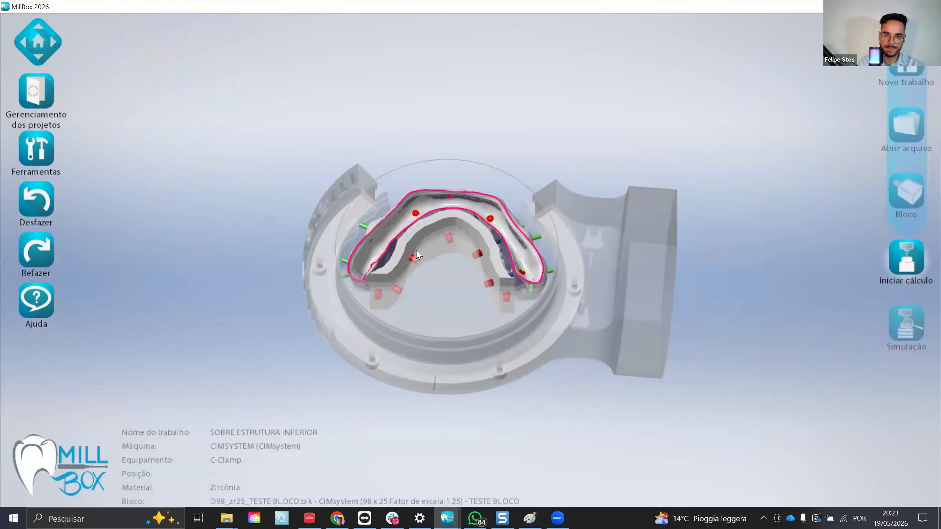
pyautogui.scroll(5, 418, 255)
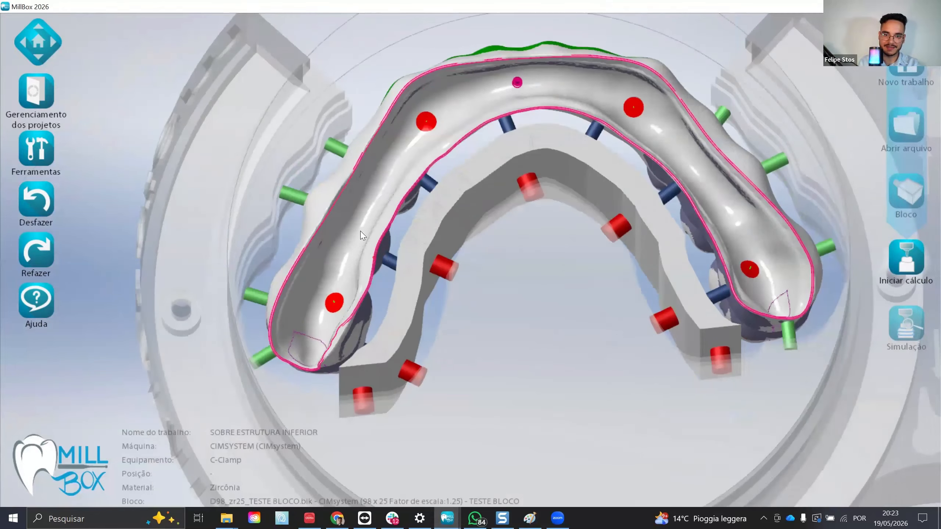
pyautogui.moveTo(363, 235); pyautogui.dragTo(386, 241, button='middle')
pyautogui.scroll(4, 377, 241)
pyautogui.moveTo(377, 273); pyautogui.dragTo(363, 257, button='middle')
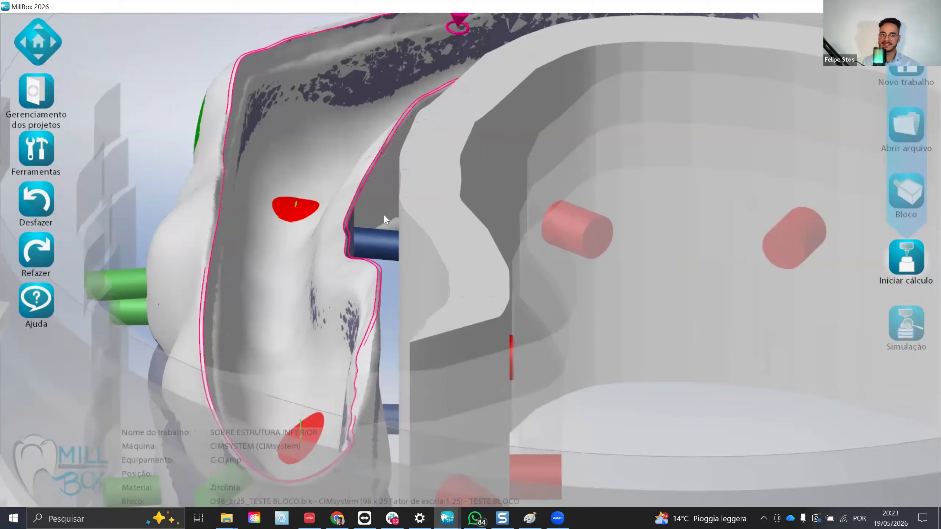
pyautogui.moveTo(418, 358); pyautogui.dragTo(366, 488, button='middle')
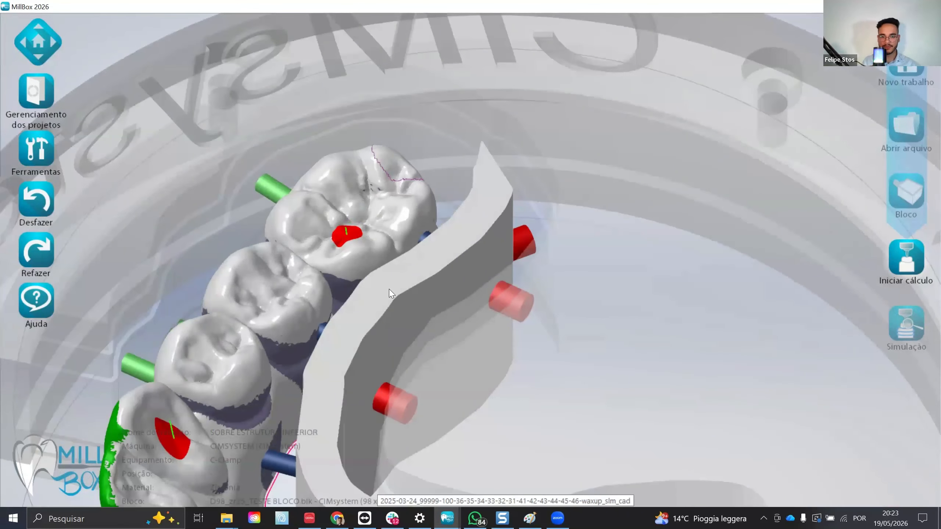
pyautogui.moveTo(402, 294); pyautogui.dragTo(362, 335, button='middle')
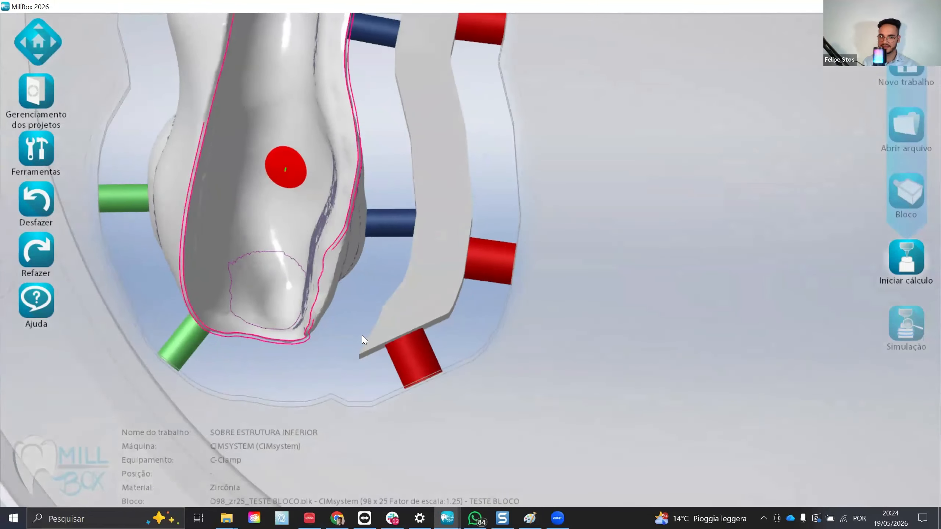
# Step: Examine how the inner pins of the SOBRE ESTRUTURA INFERIOR job sit relative to the cavity margin and stabilizer around the arch
pyautogui.scroll(-5, 362, 336)
pyautogui.scroll(3, 421, 176)
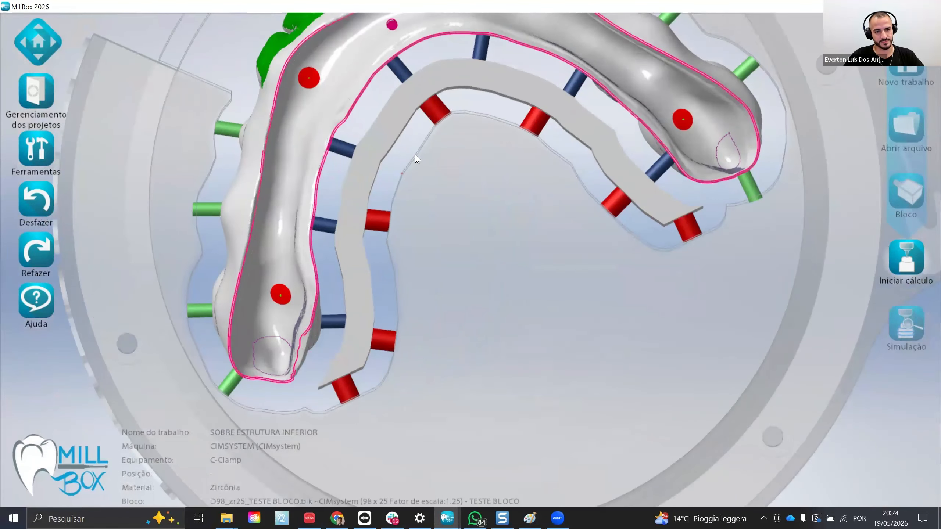
pyautogui.moveTo(415, 156); pyautogui.dragTo(385, 219, button='middle')
pyautogui.scroll(3, 335, 223)
pyautogui.scroll(-5, 396, 266)
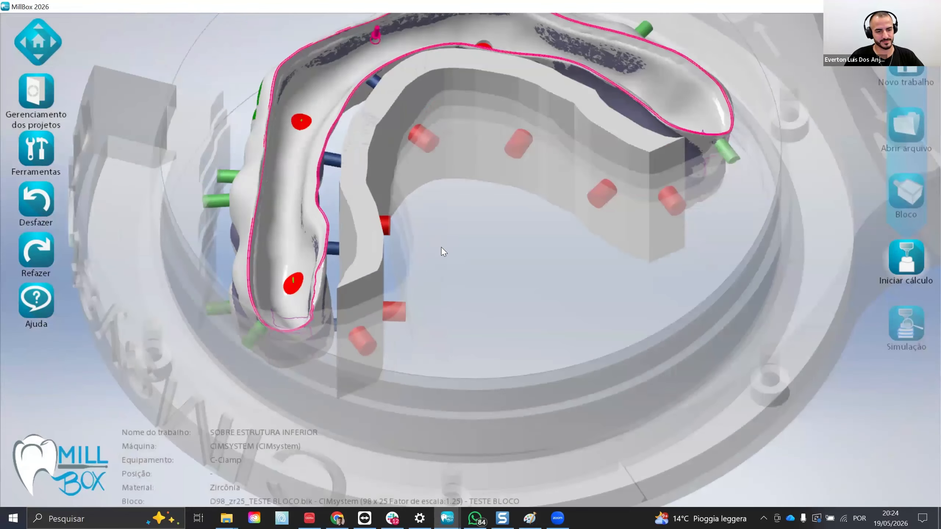
pyautogui.moveTo(441, 252); pyautogui.dragTo(545, 203, button='middle')
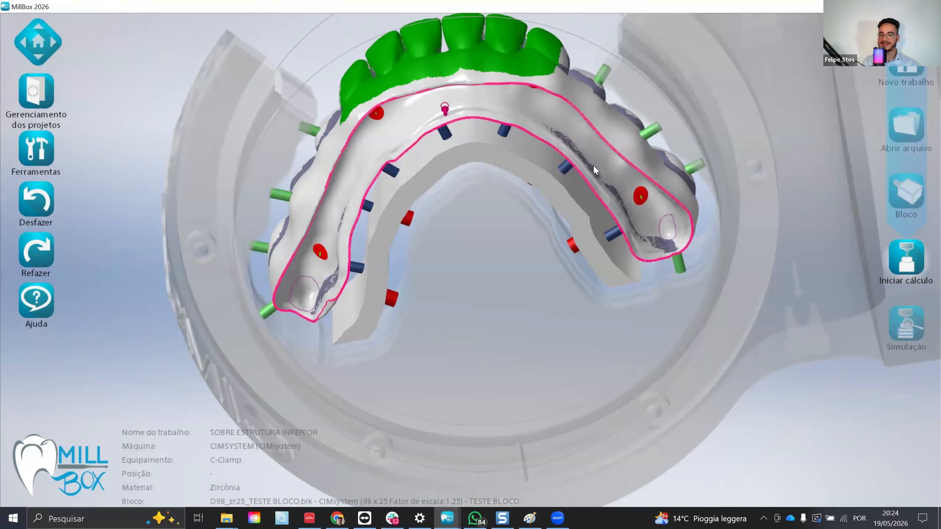
pyautogui.scroll(2, 594, 167)
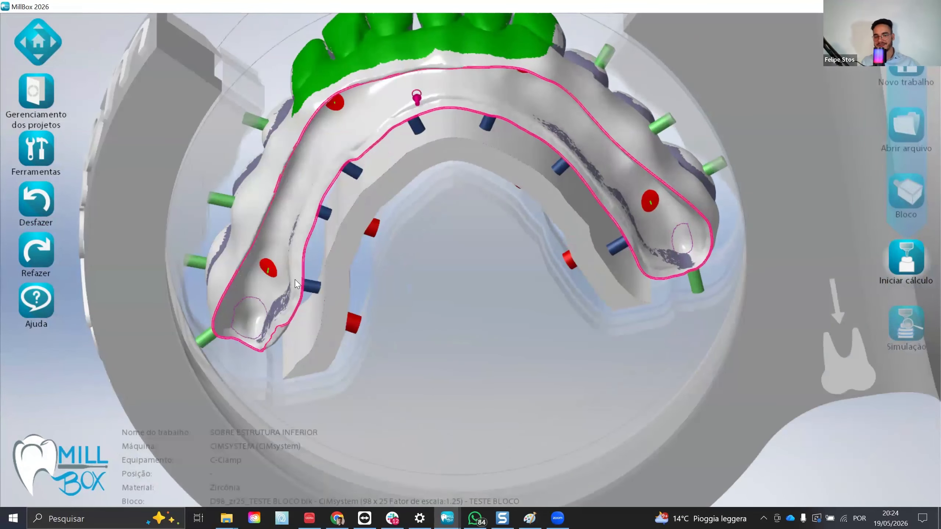
pyautogui.moveTo(296, 280); pyautogui.dragTo(294, 280, button='middle')
pyautogui.scroll(4, 294, 281)
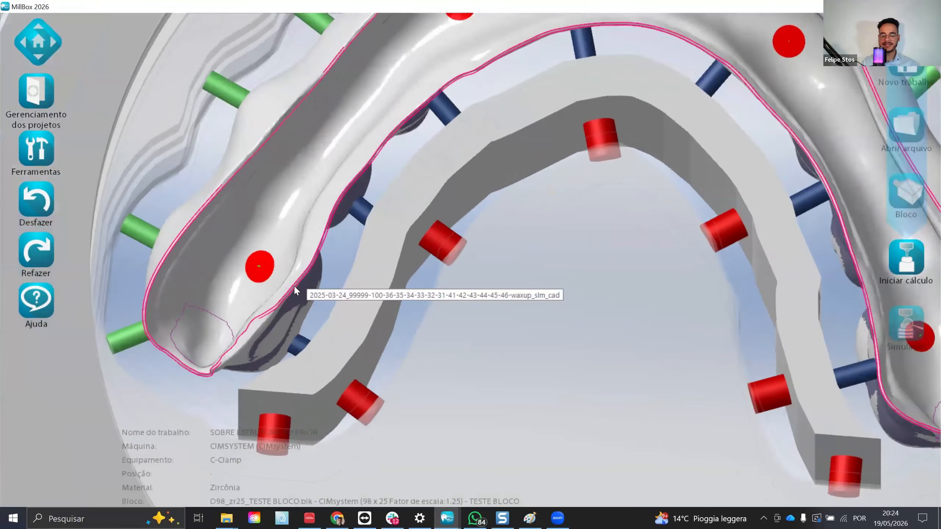
pyautogui.scroll(1, 294, 286)
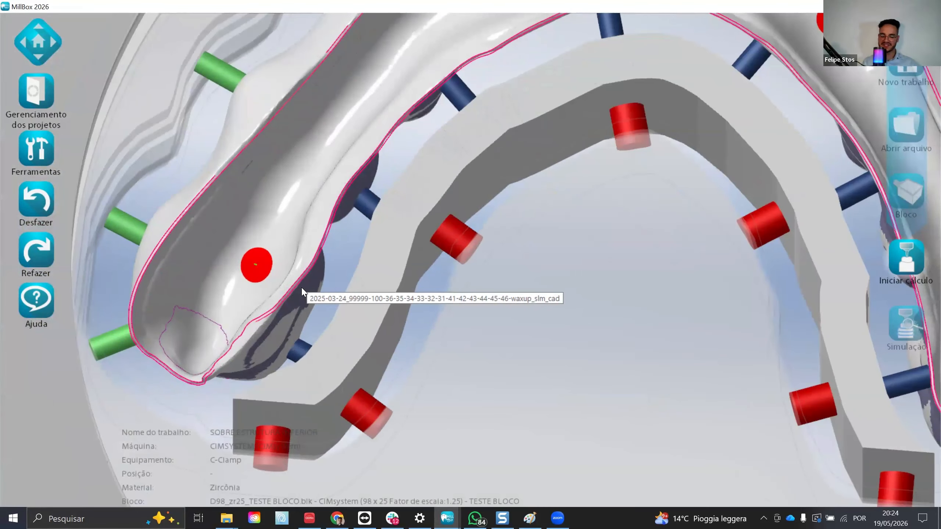
pyautogui.scroll(-5, 259, 356)
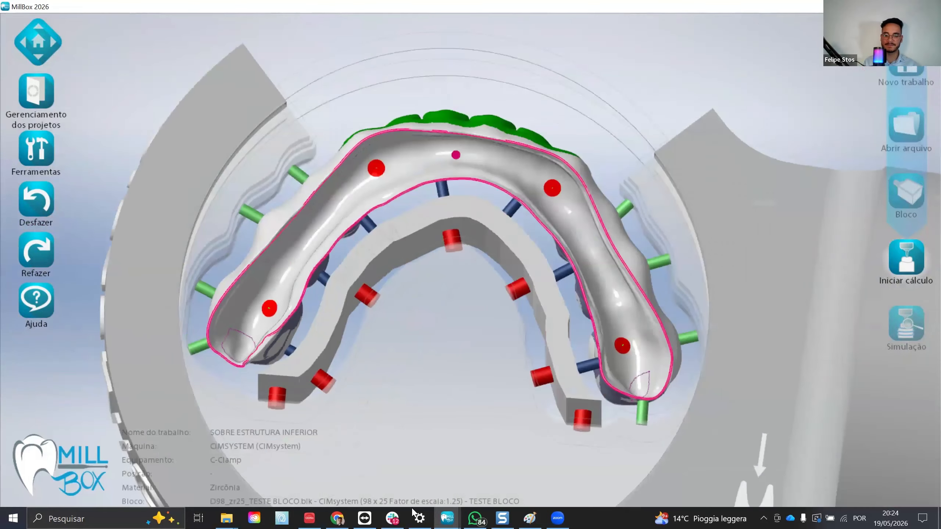
# Step: Switch back to the teste zirconia job and lower the two inner pins at the molar end, away from the cavity margin
pyautogui.moveTo(449, 516)
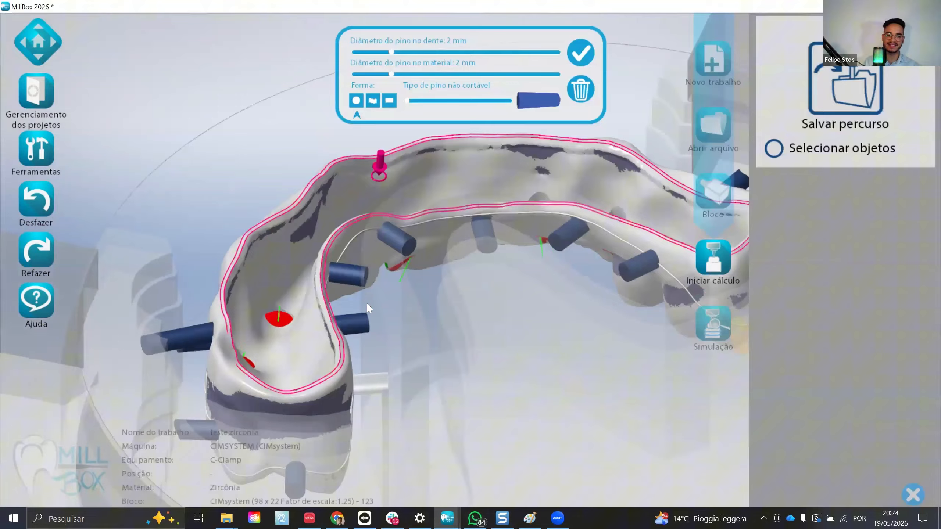
pyautogui.moveTo(367, 304); pyautogui.dragTo(326, 333, button='middle')
pyautogui.scroll(3, 319, 334)
pyautogui.scroll(3, 236, 358)
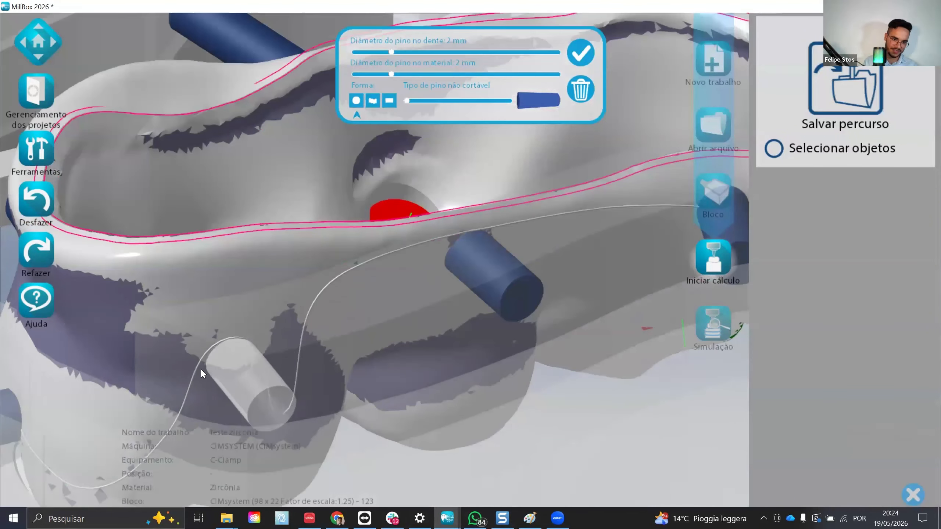
pyautogui.scroll(-3, 295, 363)
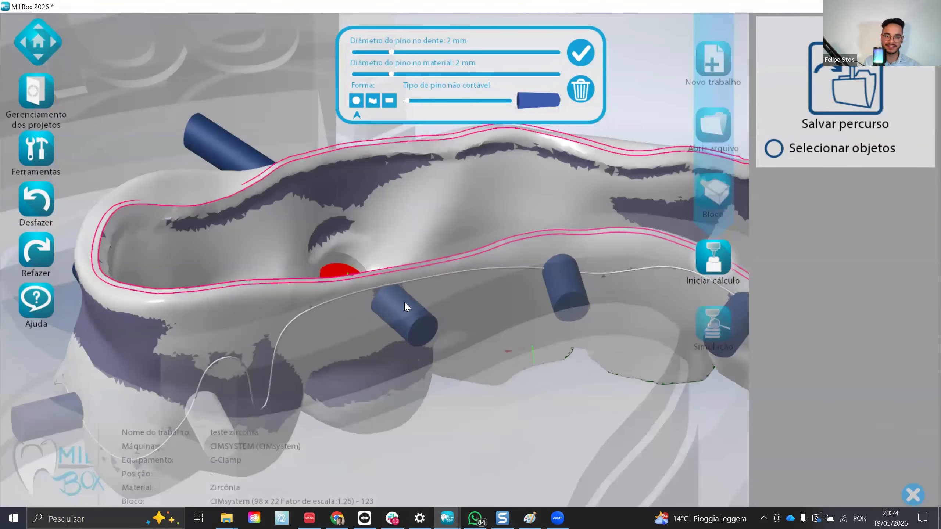
pyautogui.scroll(4, 404, 302)
pyautogui.moveTo(368, 329); pyautogui.dragTo(220, 345)
pyautogui.scroll(-2, 220, 345)
# Step: Lower the following inner pins along the premolar and canine region, away from the cavity margin
pyautogui.moveTo(526, 292); pyautogui.dragTo(272, 308, button='middle')
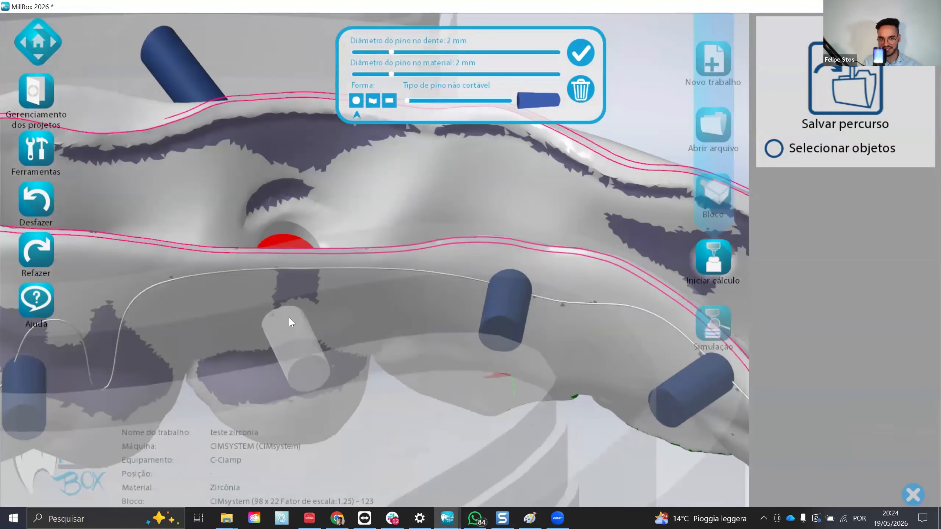
pyautogui.moveTo(510, 302); pyautogui.dragTo(517, 322)
pyautogui.scroll(-4, 404, 331)
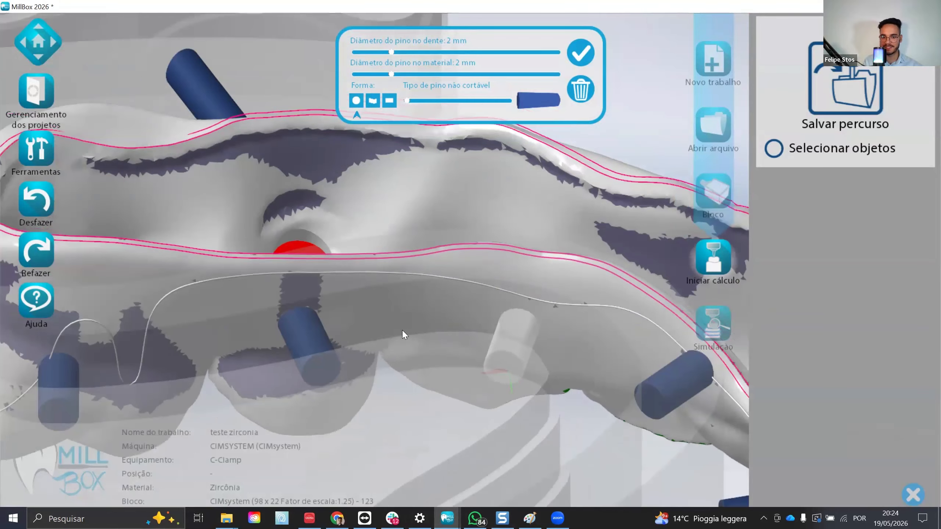
pyautogui.moveTo(405, 333); pyautogui.dragTo(294, 230, button='middle')
pyautogui.scroll(3, 455, 258)
pyautogui.scroll(5, 313, 231)
pyautogui.click(314, 250)
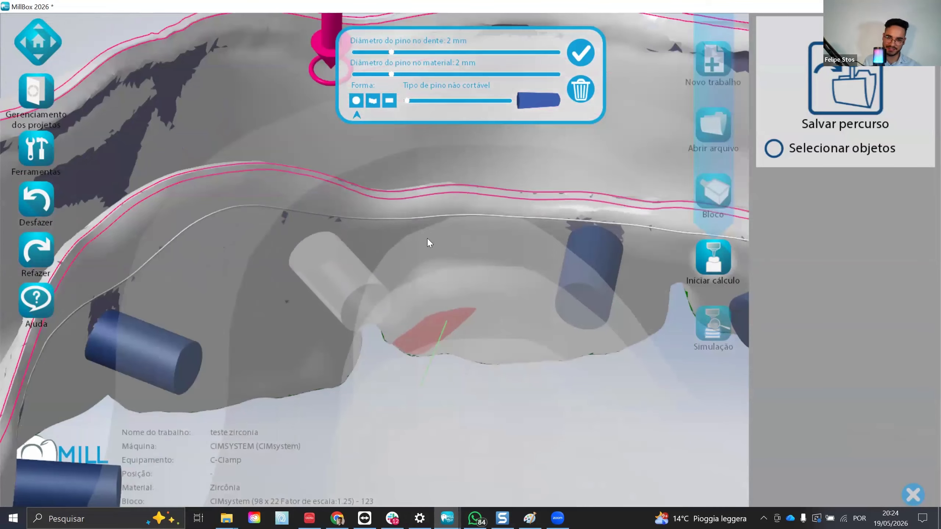
# Step: Lower the inner anterior pin past the midline and the next inner pin toward the opposite premolars
pyautogui.scroll(-3, 527, 258)
pyautogui.scroll(3, 526, 258)
pyautogui.click(527, 262)
pyautogui.scroll(-6, 437, 259)
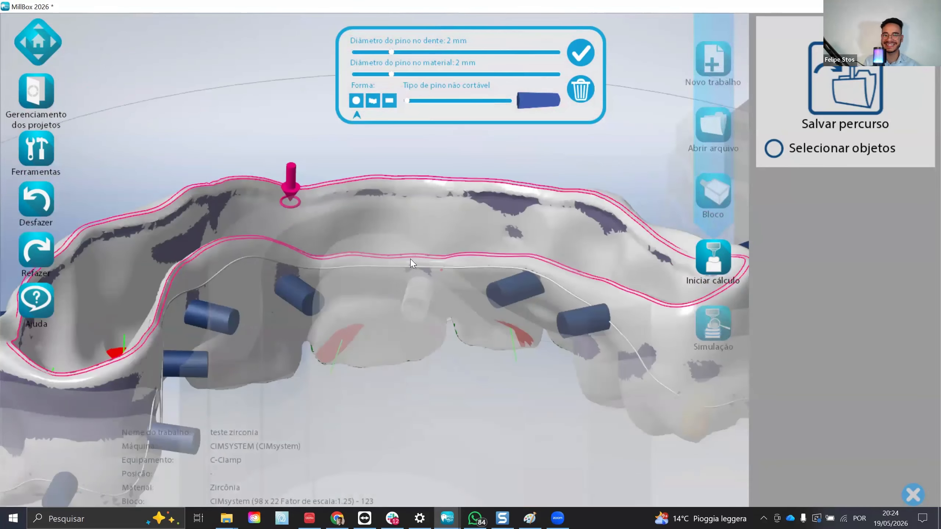
pyautogui.moveTo(410, 260); pyautogui.dragTo(494, 273, button='middle')
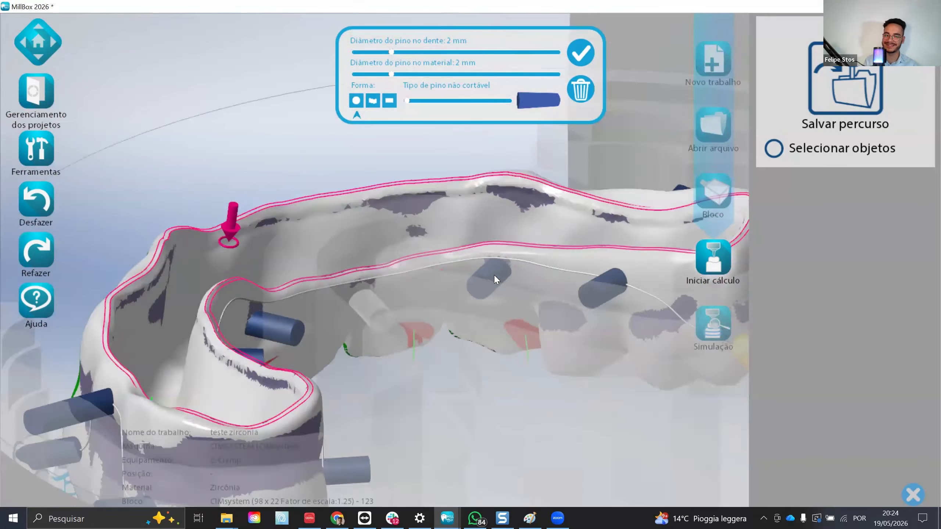
pyautogui.scroll(5, 495, 274)
pyautogui.click(495, 266)
pyautogui.scroll(-3, 374, 305)
pyautogui.scroll(-3, 377, 307)
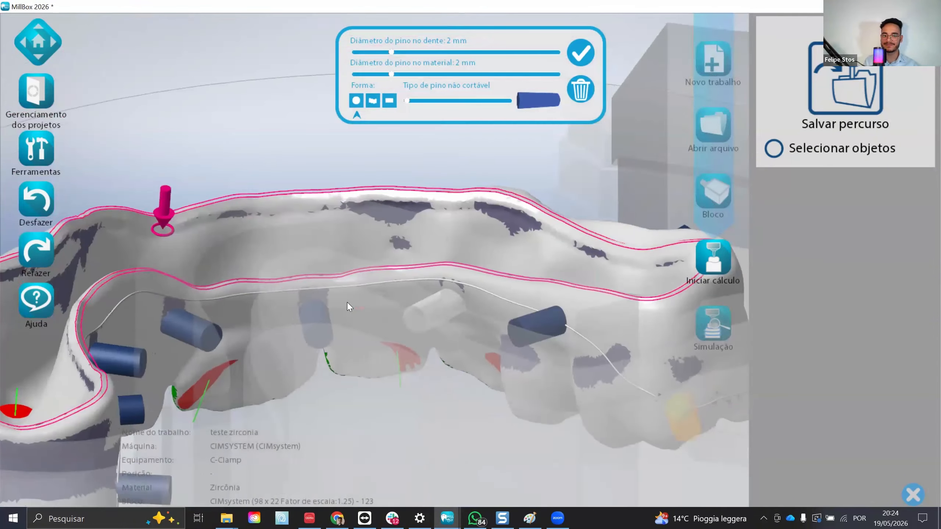
# Step: Lower the last inner pin on the opposite molar side, accept the pin edits and check the whole arch
pyautogui.moveTo(347, 302); pyautogui.dragTo(541, 278, button='middle')
pyautogui.scroll(5, 540, 278)
pyautogui.click(537, 280)
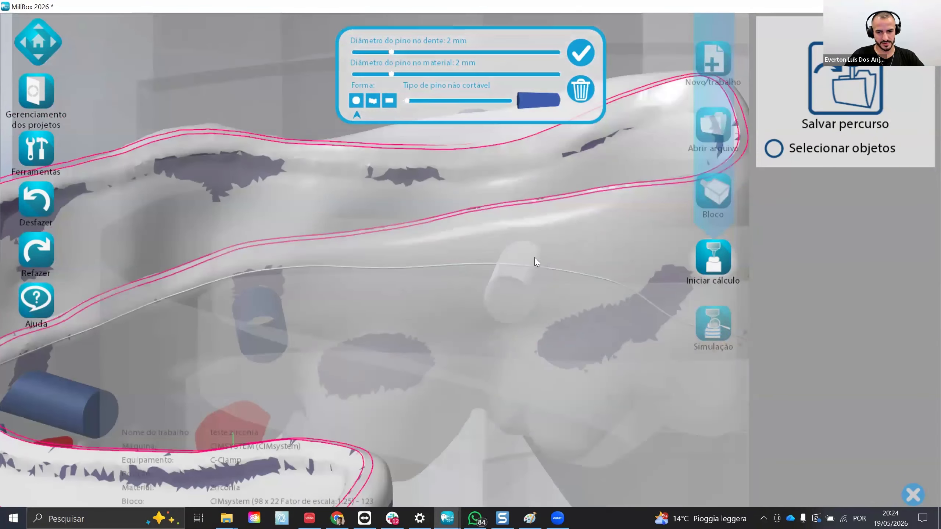
pyautogui.click(580, 61)
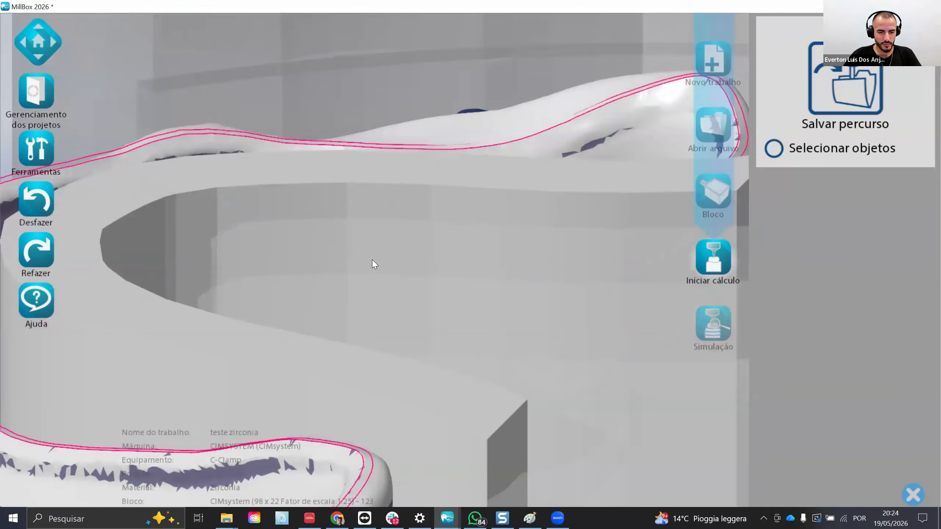
pyautogui.scroll(-3, 372, 260)
pyautogui.scroll(-4, 363, 275)
pyautogui.moveTo(305, 336); pyautogui.dragTo(363, 321, button='middle')
pyautogui.scroll(-1, 429, 321)
pyautogui.scroll(-3, 361, 315)
pyautogui.scroll(5, 321, 207)
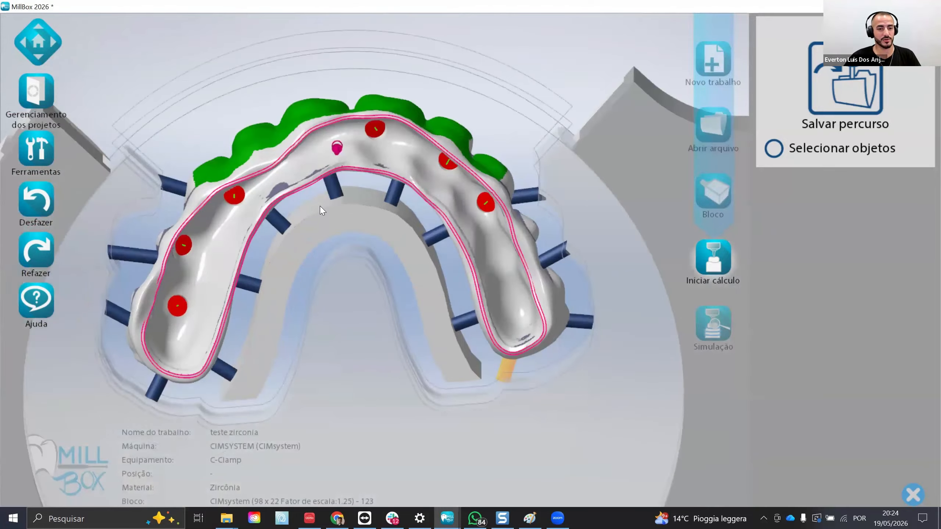
# Step: Delete the inner pin nearest the insertion arrow and shift its neighbouring inner pin toward the front of the arch
pyautogui.scroll(-2, 341, 175)
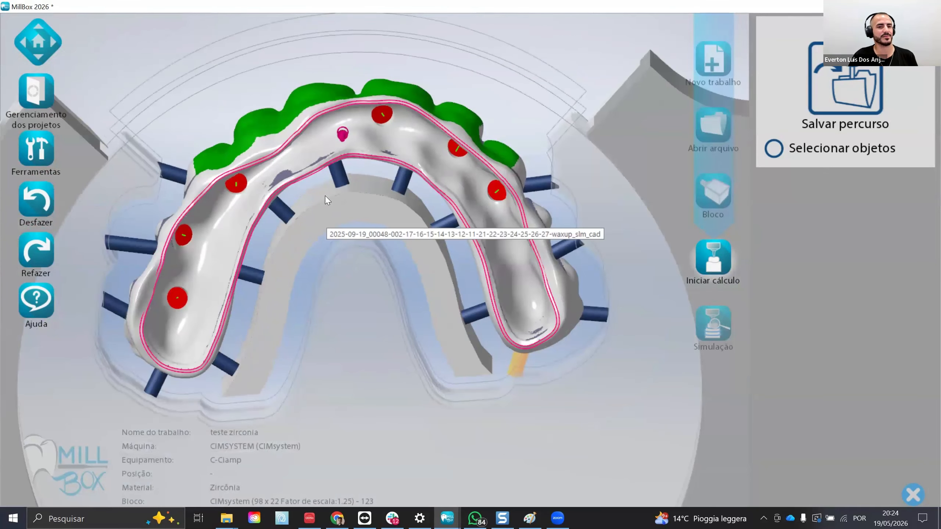
pyautogui.click(359, 229)
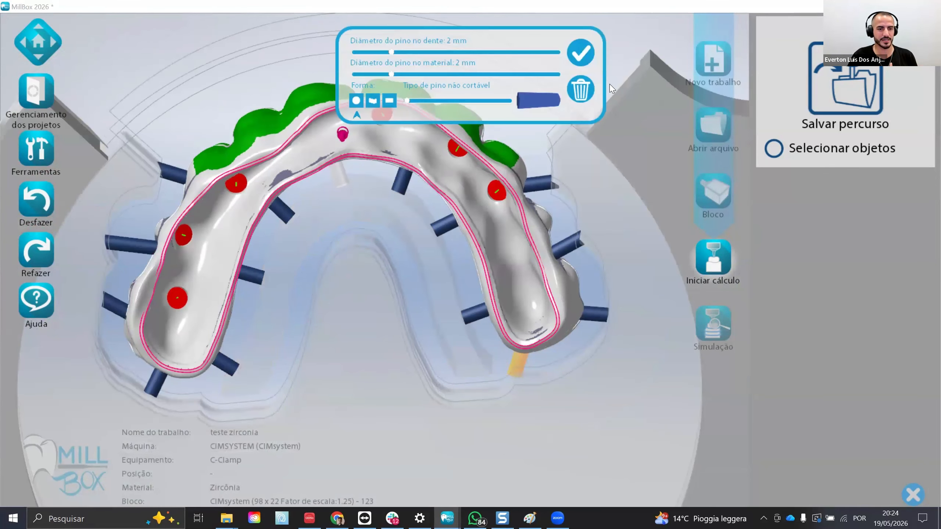
pyautogui.click(580, 90)
pyautogui.moveTo(355, 213); pyautogui.dragTo(260, 224, button='right')
pyautogui.scroll(7, 259, 225)
pyautogui.moveTo(263, 239); pyautogui.dragTo(342, 184)
pyautogui.scroll(-4, 341, 184)
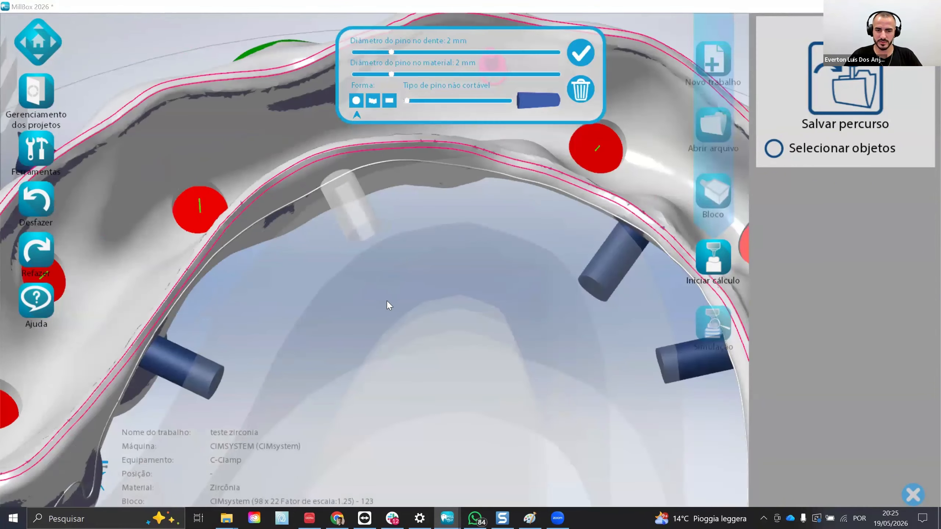
pyautogui.scroll(-5, 404, 202)
pyautogui.click(405, 202)
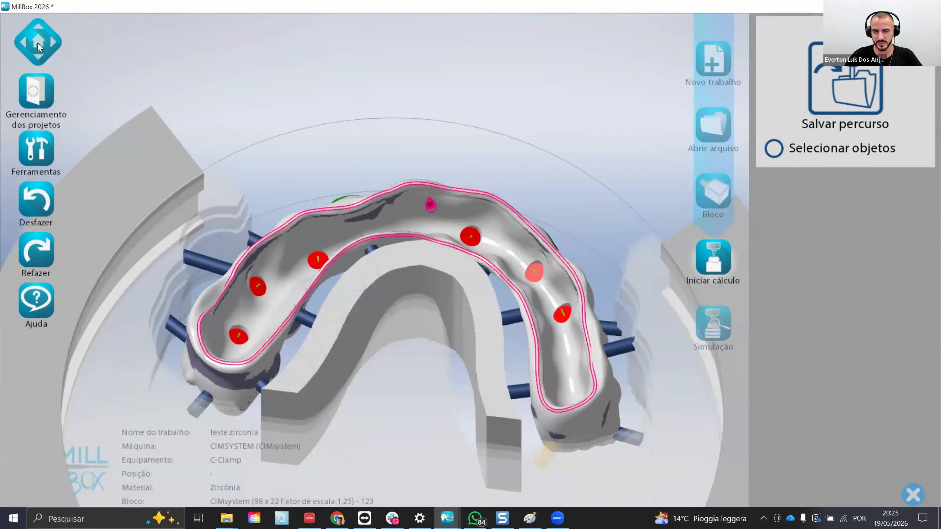
# Step: From the occlusal side, move the orange pin behind the last molar toward the middle of the tooth's distal face
pyautogui.click(38, 40)
pyautogui.moveTo(232, 277); pyautogui.dragTo(196, 241, button='right')
pyautogui.scroll(-5, 195, 241)
pyautogui.scroll(4, 408, 260)
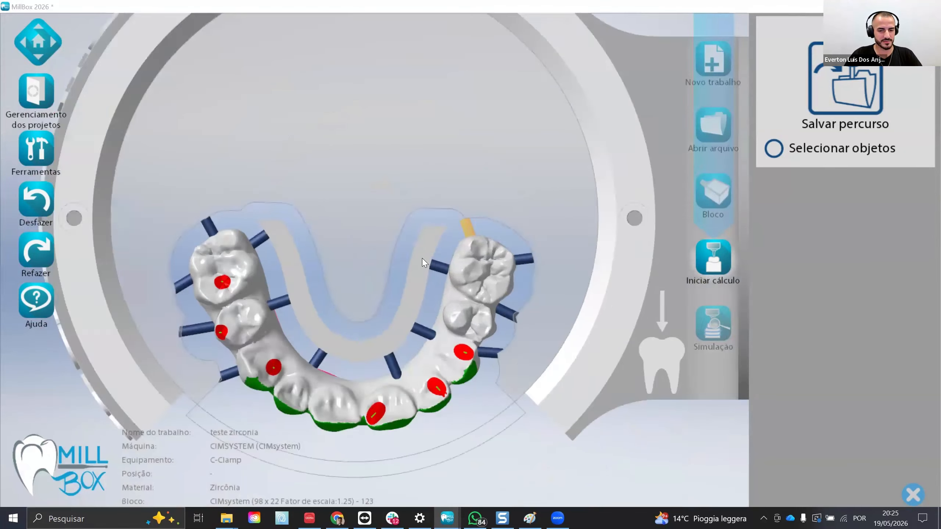
pyautogui.moveTo(408, 241); pyautogui.dragTo(438, 285, button='right')
pyautogui.scroll(5, 439, 285)
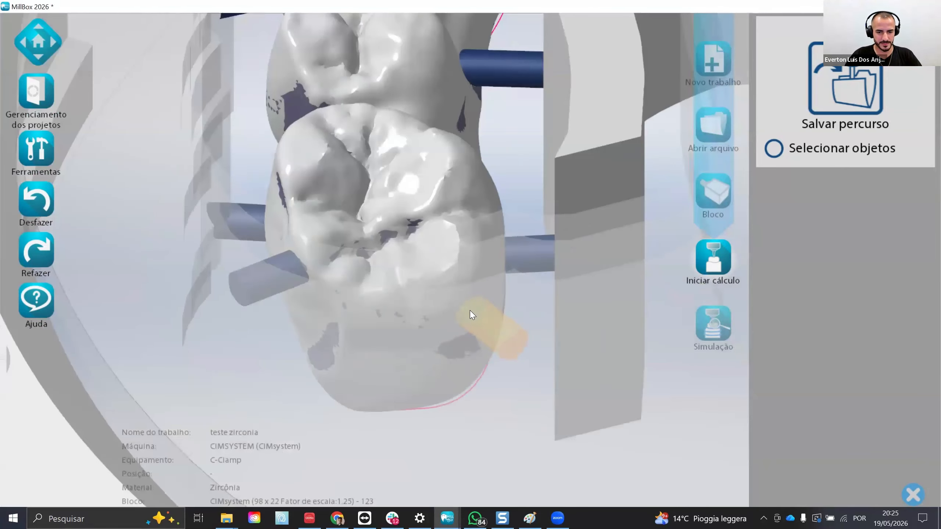
pyautogui.moveTo(470, 311); pyautogui.dragTo(414, 321)
pyautogui.scroll(-3, 395, 328)
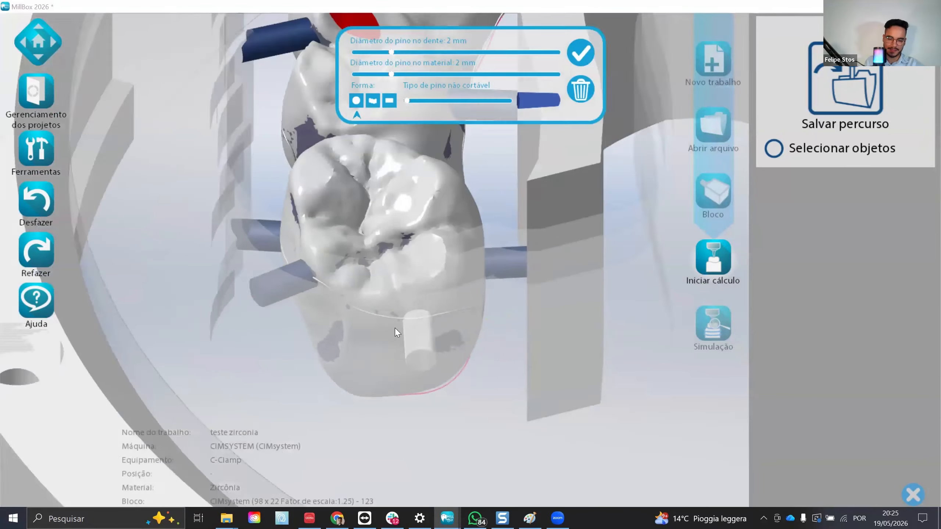
# Step: Lower the outer pin beside the green open-side area, on the tooth in front of the premolar
pyautogui.moveTo(344, 311); pyautogui.dragTo(439, 333, button='right')
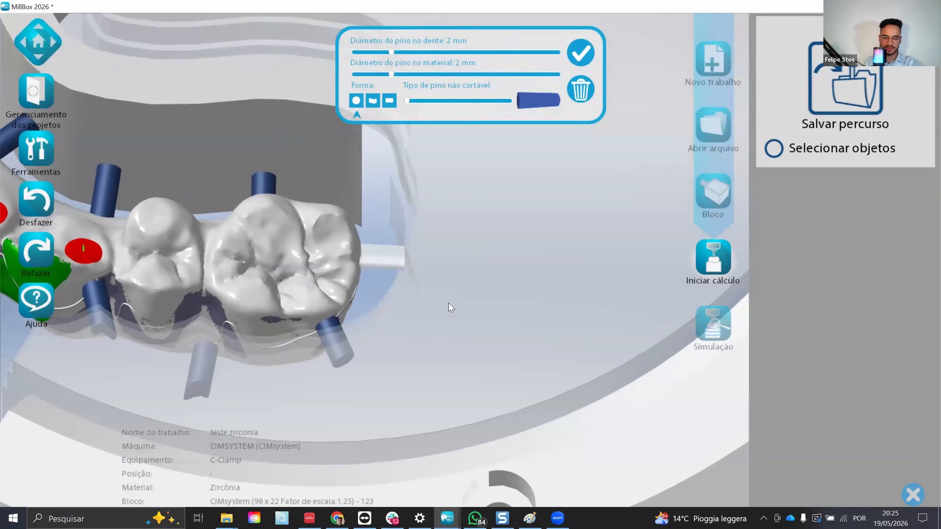
pyautogui.scroll(-3, 451, 308)
pyautogui.moveTo(494, 311); pyautogui.dragTo(384, 381, button='right')
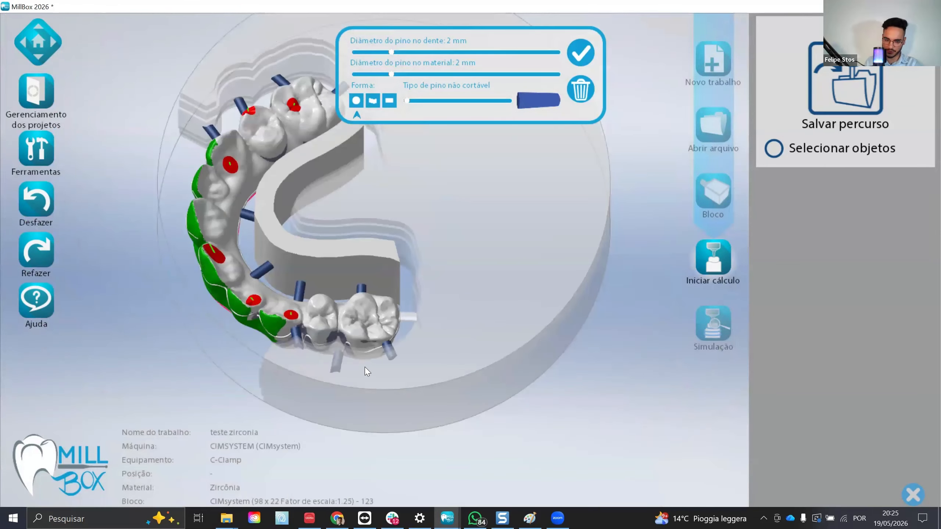
pyautogui.moveTo(324, 357); pyautogui.dragTo(276, 360, button='right')
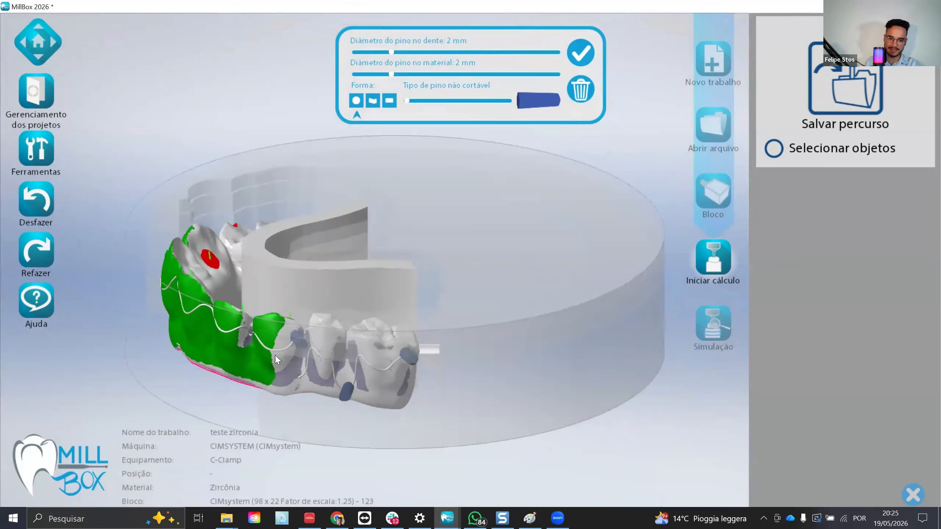
pyautogui.scroll(5, 276, 359)
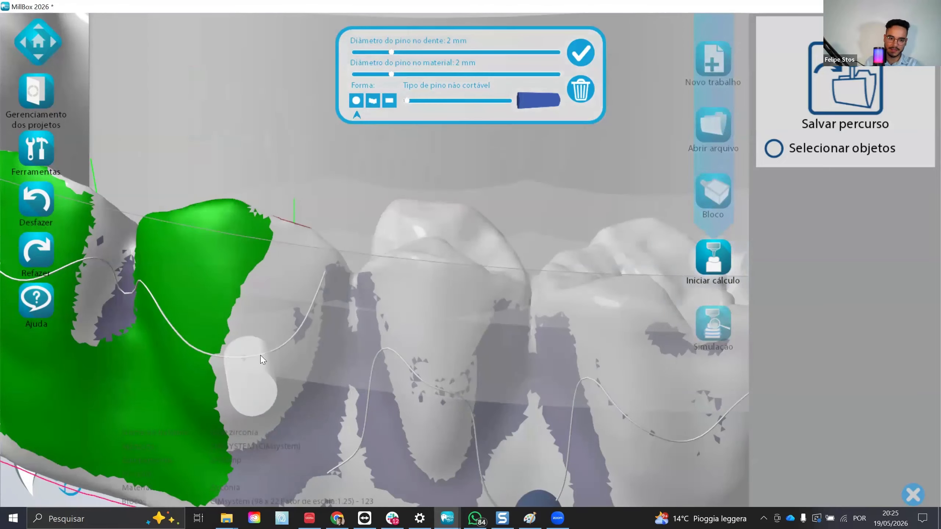
# Step: Move the outer pin between the premolar and the molar onto the buccal face of the molar
pyautogui.scroll(-3, 260, 357)
pyautogui.moveTo(257, 410); pyautogui.dragTo(374, 356, button='right')
pyautogui.scroll(-1, 317, 406)
pyautogui.scroll(3, 340, 417)
pyautogui.scroll(2, 357, 381)
pyautogui.moveTo(371, 359); pyautogui.dragTo(298, 319)
pyautogui.scroll(-2, 302, 341)
pyautogui.moveTo(302, 342)
pyautogui.mouseDown(button='right')
pyautogui.moveTo(301, 361)
pyautogui.moveTo(296, 334)
pyautogui.mouseUp(button='right')
pyautogui.scroll(2, 295, 322)
pyautogui.moveTo(294, 320); pyautogui.dragTo(683, 364)
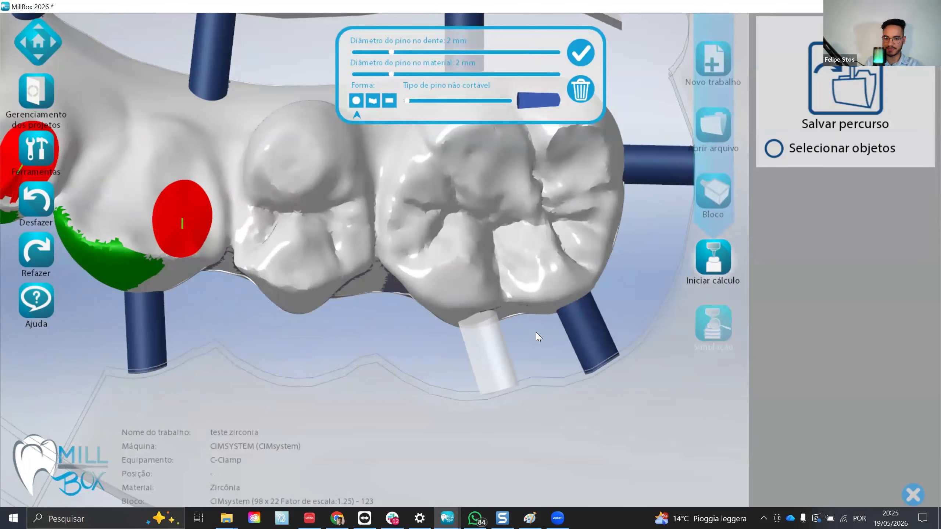
# Step: Lower the front buccal pin on the molar's outer face, below the occlusal edge, and check the pins on that side
pyautogui.moveTo(521, 326); pyautogui.dragTo(511, 324, button='right')
pyautogui.scroll(2, 512, 322)
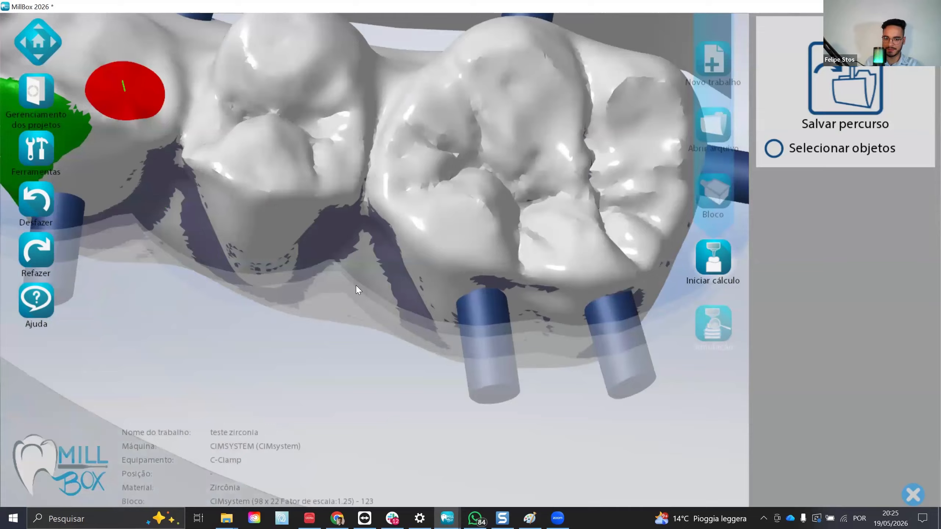
pyautogui.click(296, 313)
pyautogui.scroll(-2, 295, 312)
pyautogui.scroll(2, 450, 333)
pyautogui.click(449, 332)
pyautogui.click(222, 363)
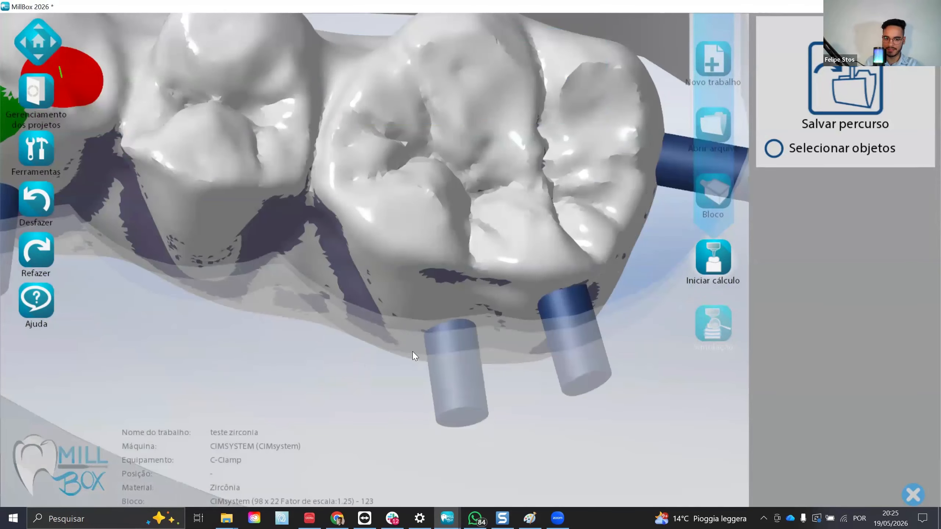
pyautogui.moveTo(413, 352)
pyautogui.mouseDown(button='right')
pyautogui.moveTo(441, 340)
pyautogui.moveTo(418, 340)
pyautogui.moveTo(420, 365)
pyautogui.mouseUp(button='right')
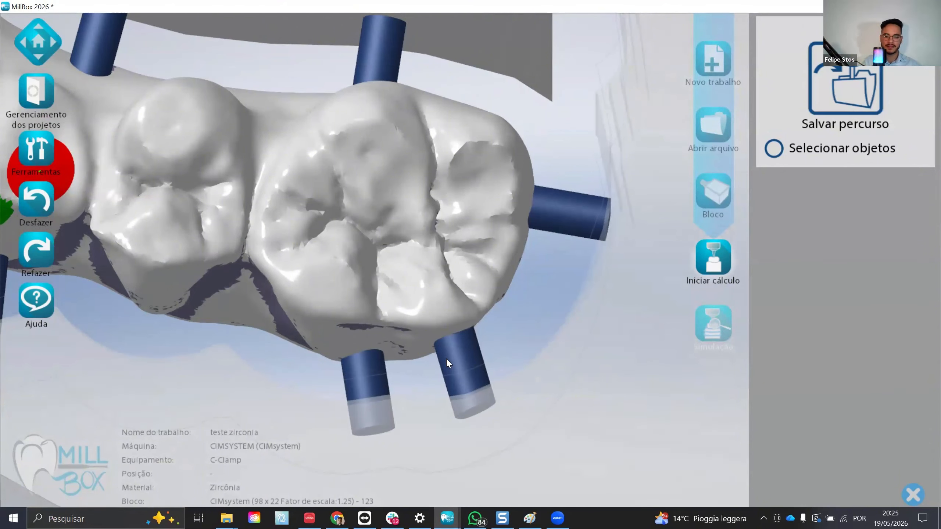
pyautogui.scroll(-4, 447, 360)
pyautogui.moveTo(315, 356); pyautogui.dragTo(491, 343, button='middle')
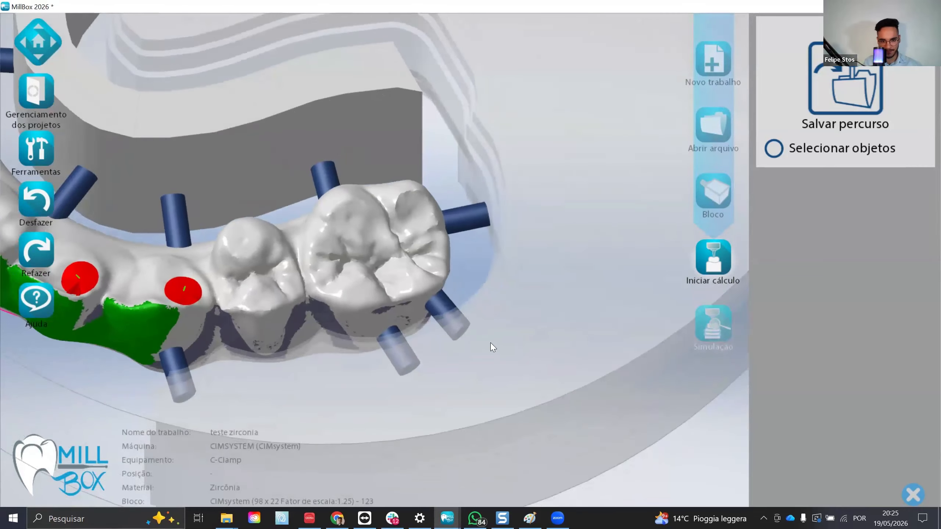
# Step: Move the front buccal pin from the molar onto the buccal face of the neighbouring premolar
pyautogui.scroll(3, 342, 341)
pyautogui.moveTo(311, 285); pyautogui.dragTo(240, 353)
pyautogui.scroll(-3, 240, 353)
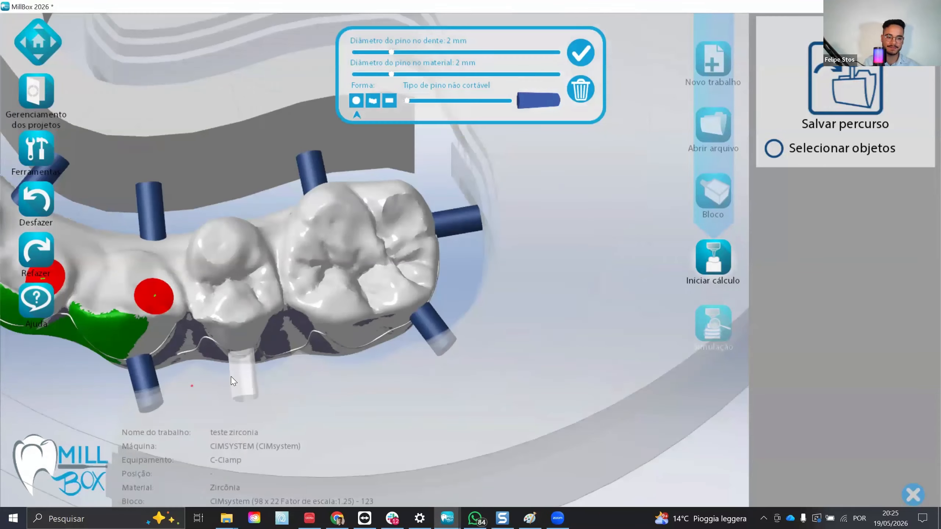
# Step: Shift the outer pin beside the green open-side area along its tooth toward the premolar and check both pins from the occlusal side
pyautogui.moveTo(190, 384); pyautogui.dragTo(152, 379, button='middle')
pyautogui.scroll(3, 144, 387)
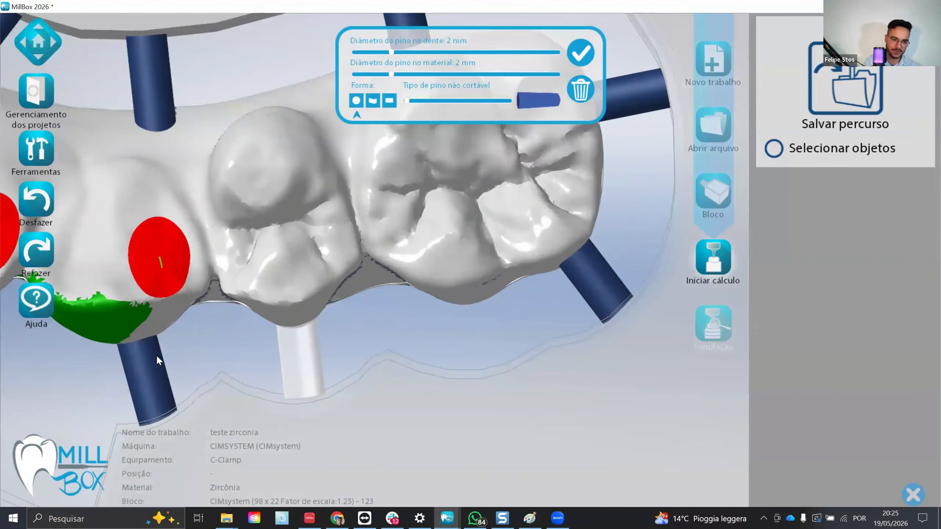
pyautogui.scroll(3, 157, 357)
pyautogui.moveTo(157, 357); pyautogui.dragTo(196, 315)
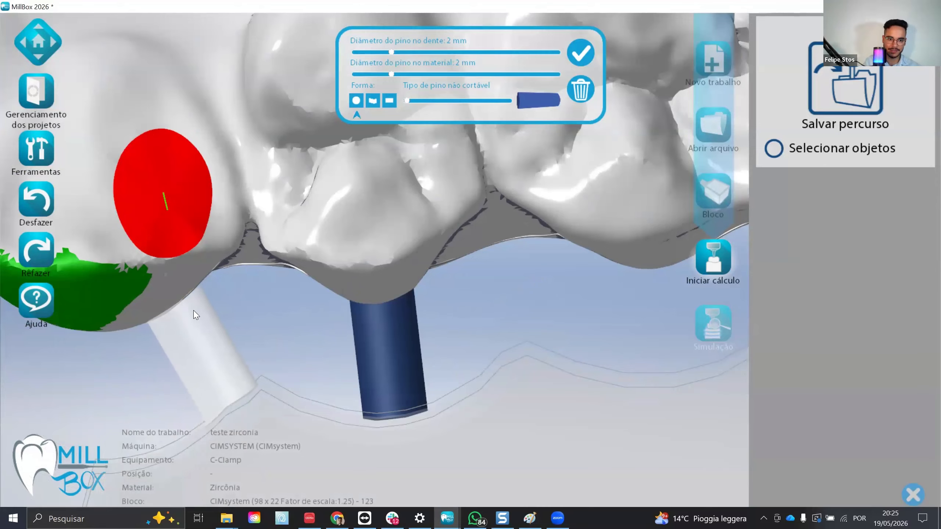
pyautogui.click(264, 316)
pyautogui.moveTo(302, 279); pyautogui.dragTo(389, 295, button='middle')
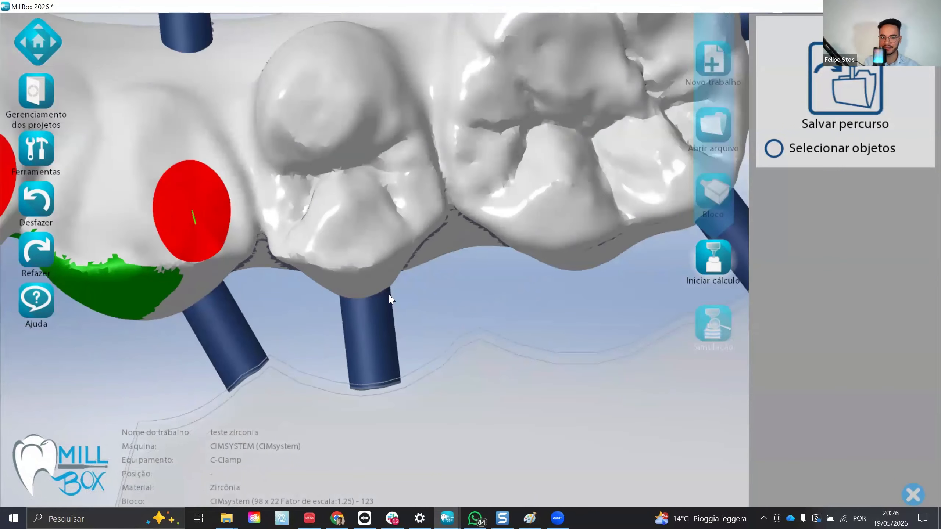
pyautogui.scroll(-2, 308, 275)
pyautogui.scroll(5, 298, 275)
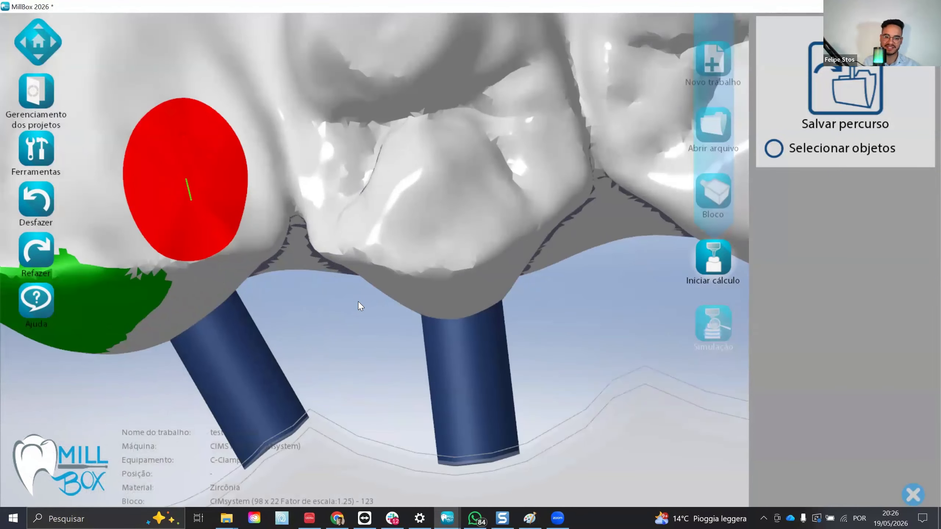
pyautogui.scroll(-3, 297, 366)
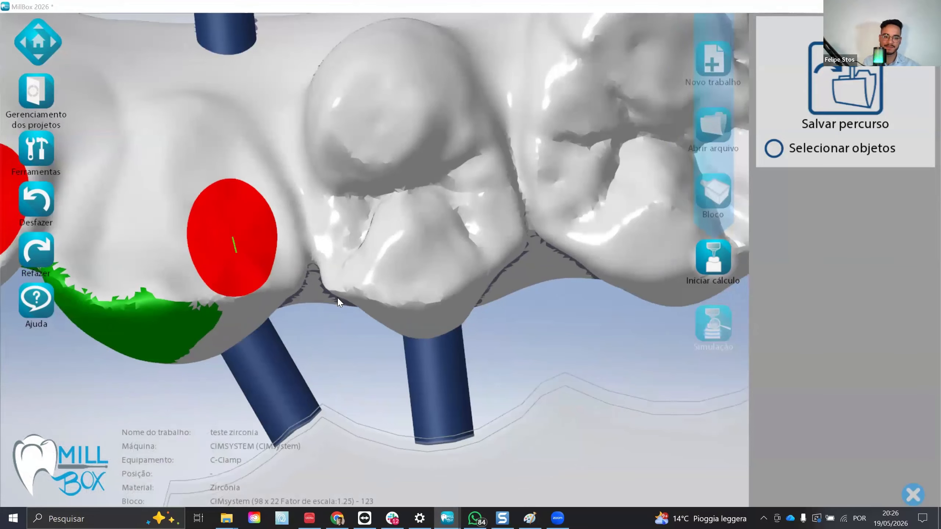
# Step: From the buccal side, lower the outer pin beside the open-side area on its tooth
pyautogui.click(259, 367)
pyautogui.moveTo(179, 389); pyautogui.dragTo(197, 454, button='middle')
pyautogui.scroll(4, 202, 438)
pyautogui.moveTo(206, 427); pyautogui.dragTo(212, 452)
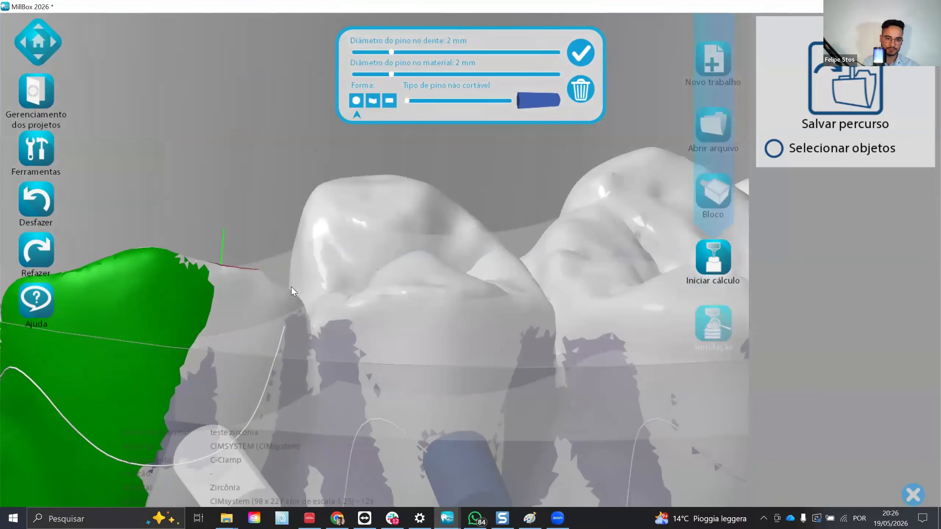
pyautogui.scroll(-5, 291, 287)
pyautogui.moveTo(291, 289); pyautogui.dragTo(296, 329, button='middle')
pyautogui.click(521, 292)
pyautogui.moveTo(423, 289); pyautogui.dragTo(411, 322, button='middle')
pyautogui.scroll(2, 412, 322)
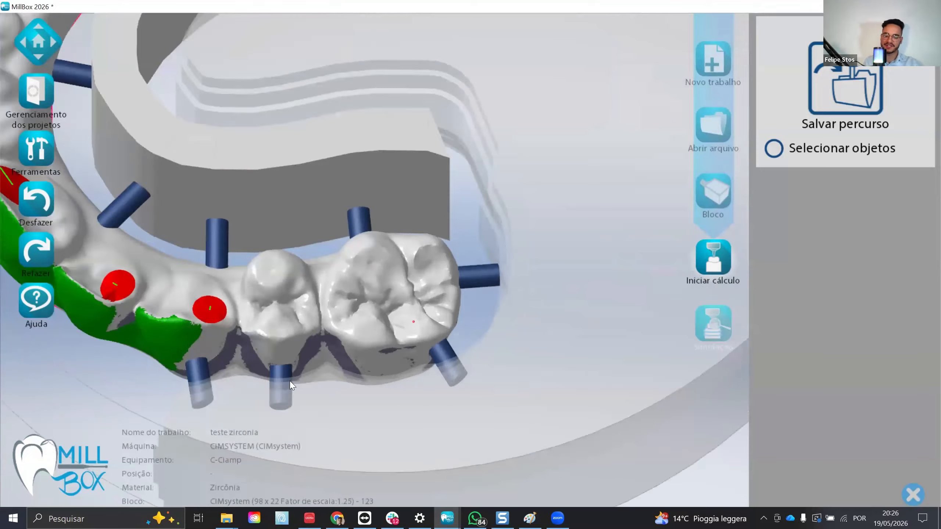
# Step: Change the three outer pins on the premolar-molar side to the cuttable pin type (cortável) and check them around the arch
pyautogui.moveTo(290, 381); pyautogui.dragTo(230, 382, button='middle')
pyautogui.scroll(3, 206, 379)
pyautogui.click(182, 365)
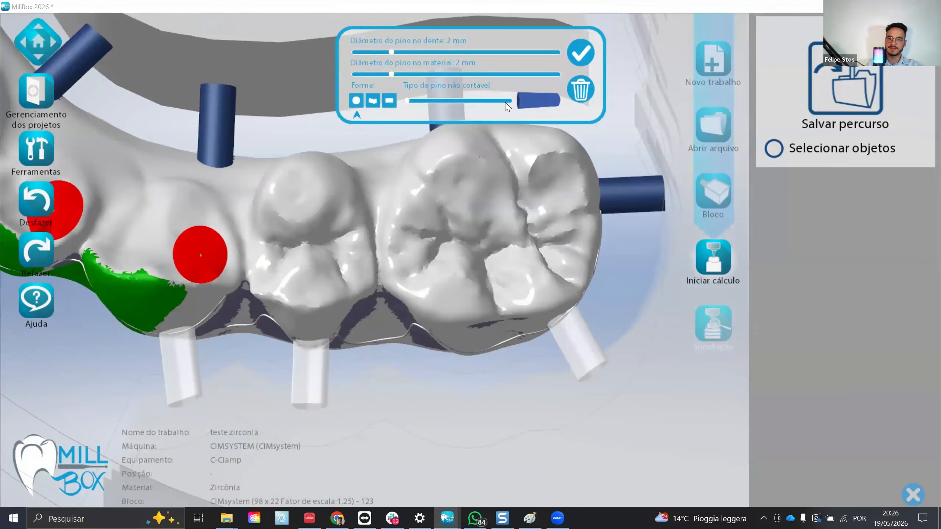
pyautogui.click(633, 319)
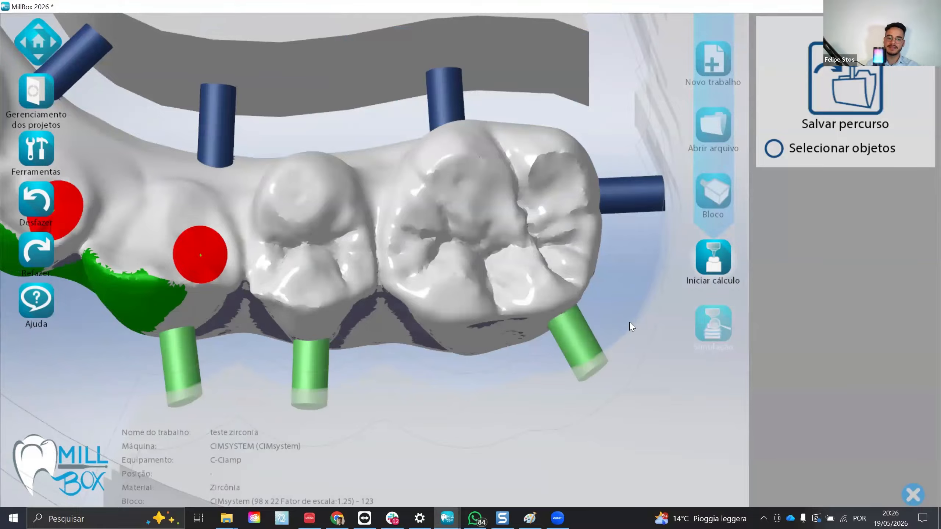
pyautogui.scroll(-6, 411, 356)
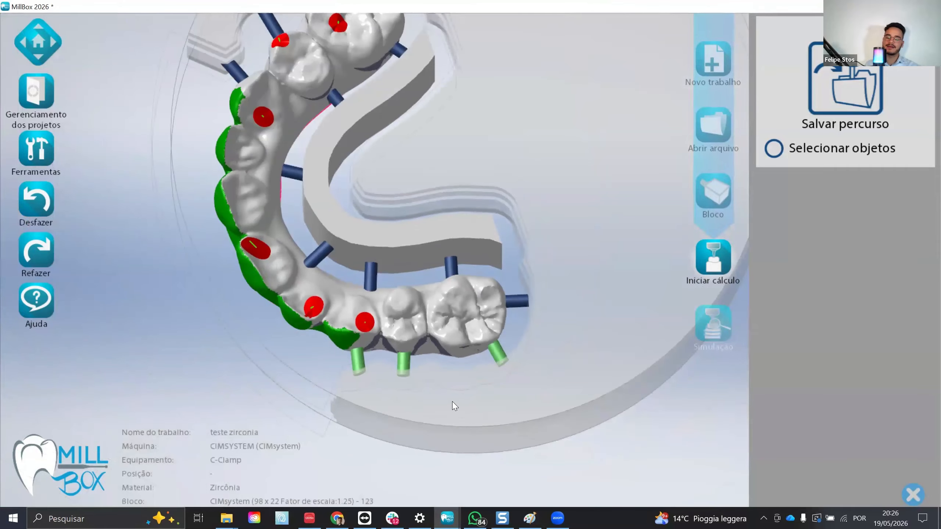
pyautogui.scroll(-2, 455, 406)
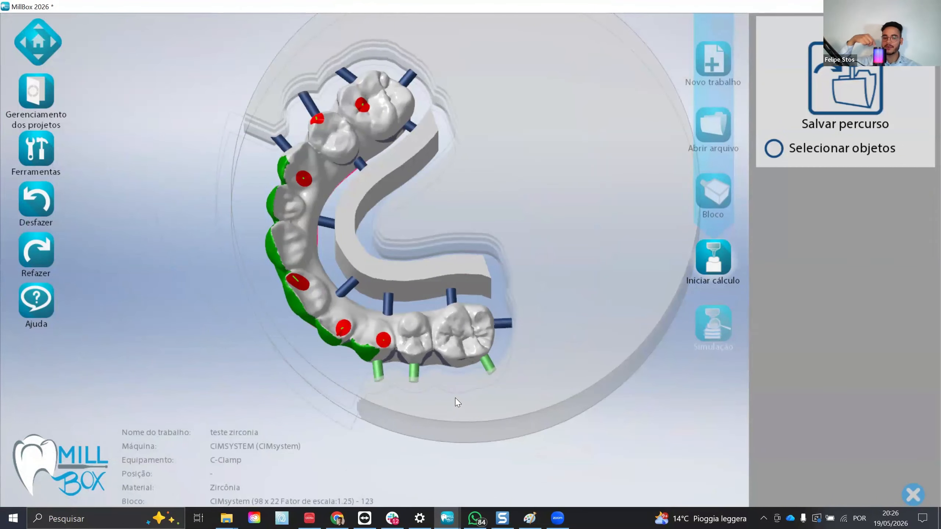
pyautogui.scroll(10, 385, 343)
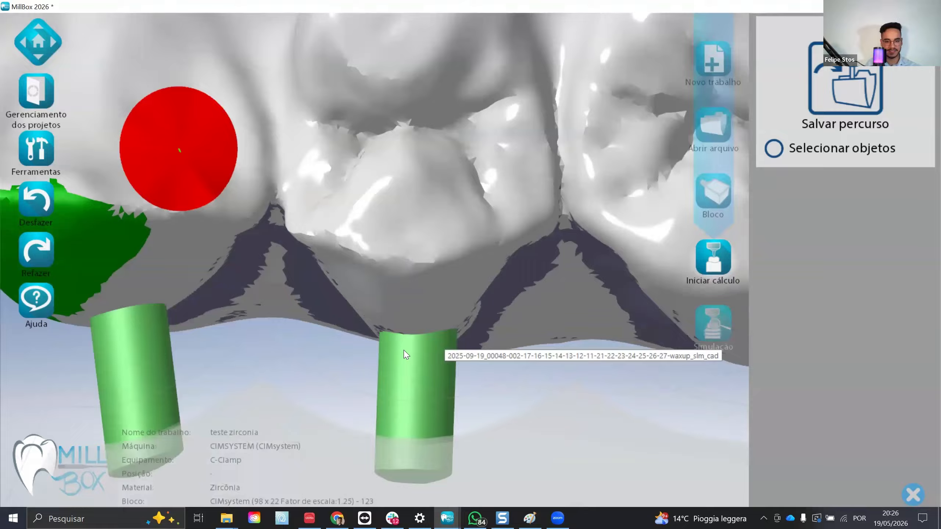
pyautogui.moveTo(404, 351)
pyautogui.mouseDown(button='middle')
pyautogui.moveTo(419, 313)
pyautogui.moveTo(410, 362)
pyautogui.mouseUp(button='middle')
pyautogui.scroll(-4, 410, 362)
pyautogui.scroll(-3, 420, 314)
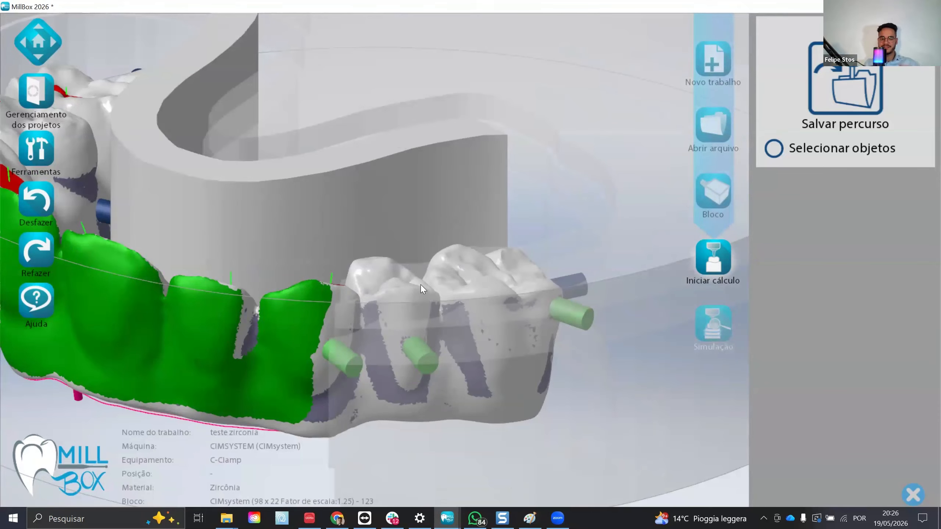
# Step: Add six semi-cuttable (semi-cortável) 2 mm pins along the inner side and ends of the stabilizer, and restore the home view
pyautogui.moveTo(388, 303); pyautogui.dragTo(530, 279, button='middle')
pyautogui.scroll(2, 530, 279)
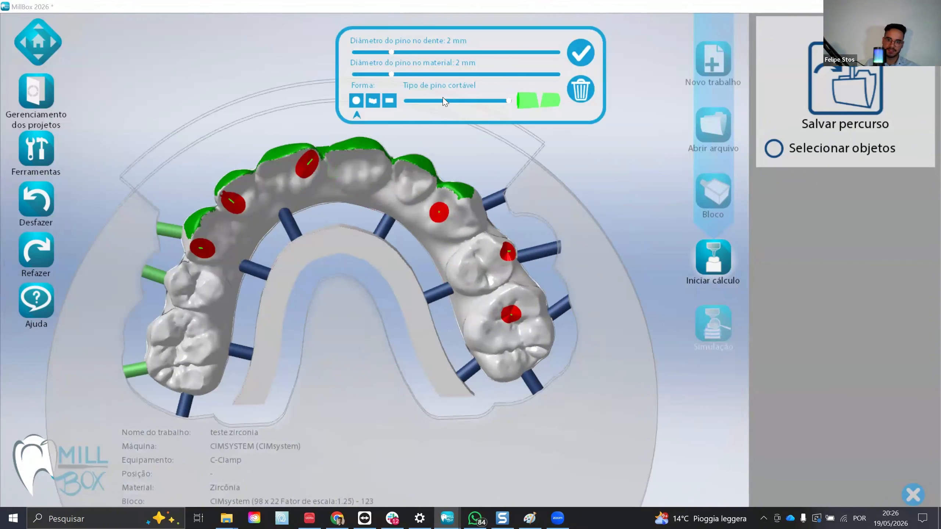
pyautogui.moveTo(318, 398); pyautogui.dragTo(239, 383, button='middle')
pyautogui.scroll(3, 240, 383)
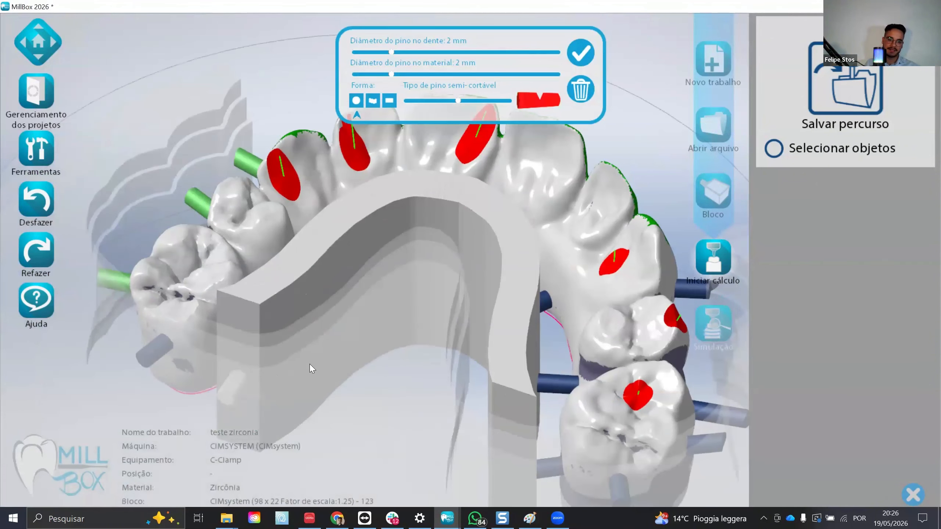
pyautogui.moveTo(405, 307); pyautogui.dragTo(595, 327, button='middle')
pyautogui.click(595, 326)
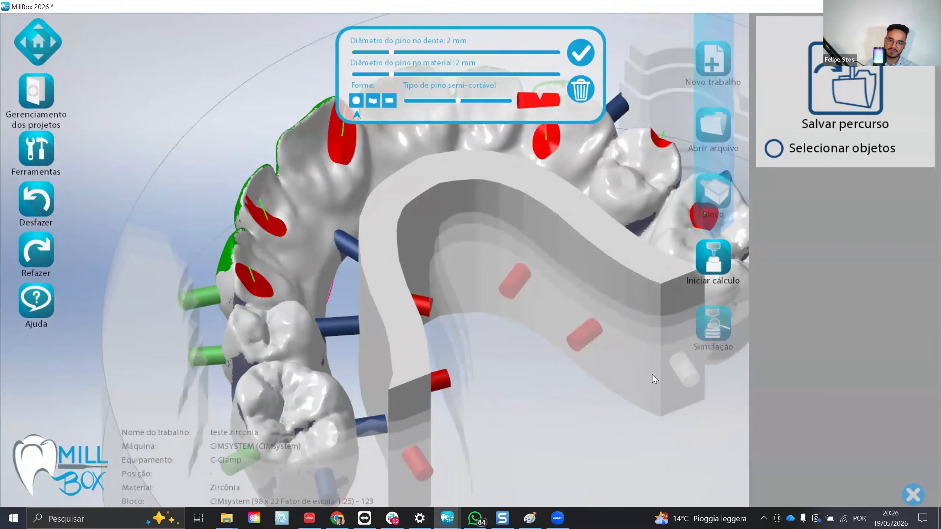
pyautogui.click(581, 53)
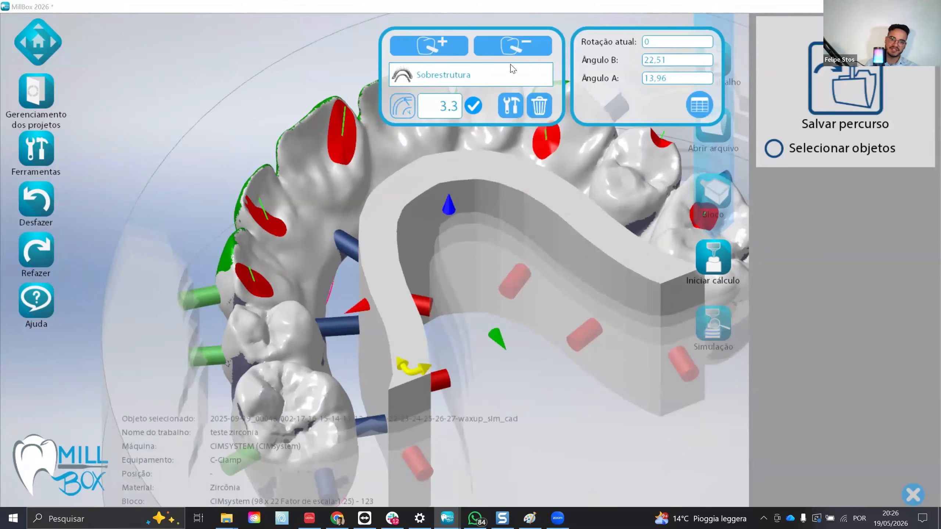
pyautogui.click(38, 43)
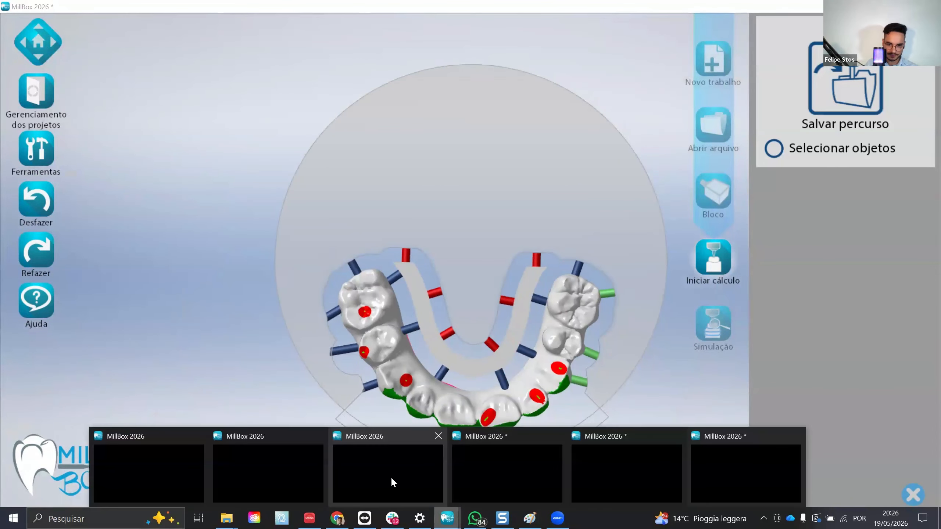
# Step: Switch to the MillBox window with the calculated job TESTE ZIRCONIA 3 and start its kinematic simulation
pyautogui.click(391, 478)
pyautogui.click(907, 323)
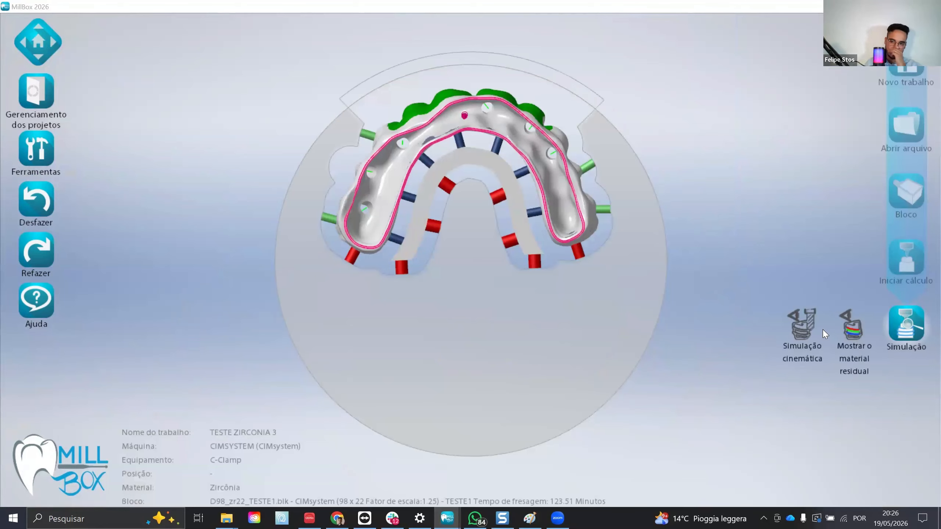
pyautogui.click(798, 331)
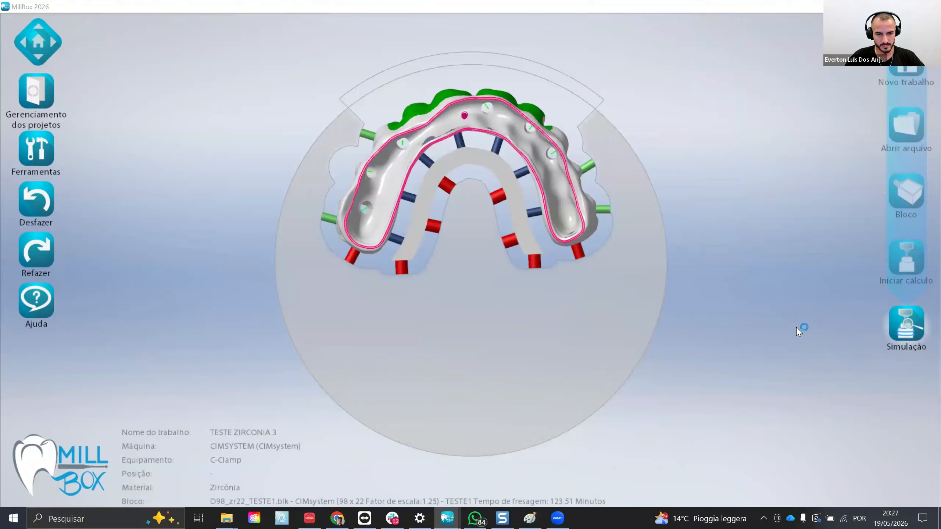
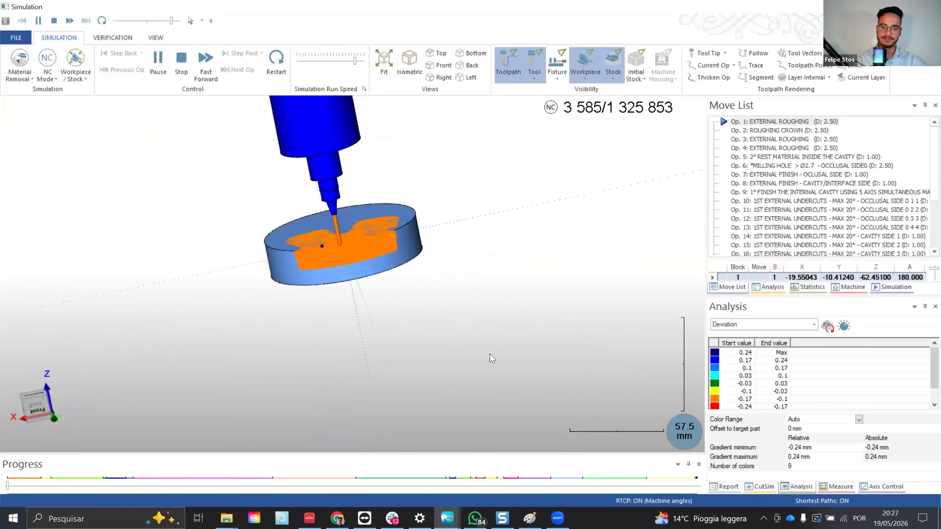
# Step: Raise the simulation run speed to maximum and examine the roughing and occlusal finishing from the cavity and occlusal sides
pyautogui.scroll(6, 332, 220)
pyautogui.moveTo(355, 60); pyautogui.dragTo(367, 60)
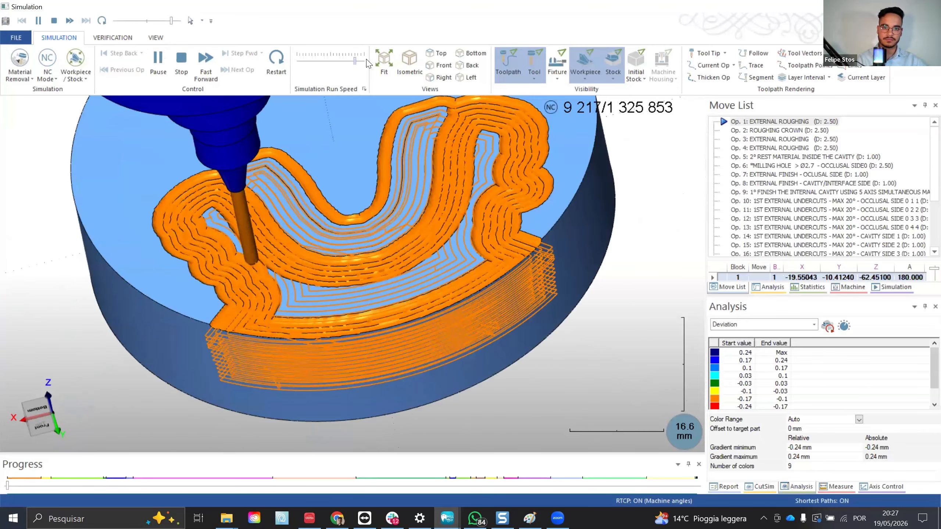
pyautogui.scroll(-3, 819, 224)
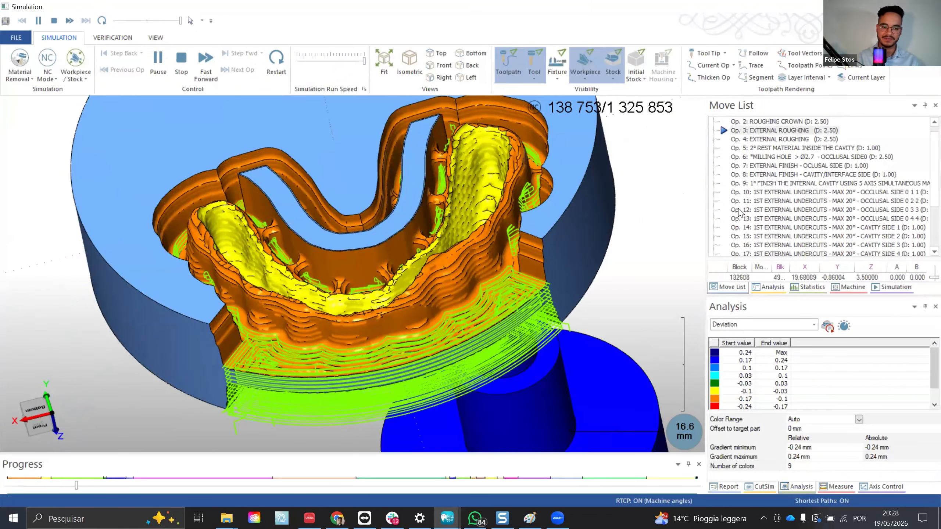
pyautogui.moveTo(398, 321); pyautogui.dragTo(366, 336, button='middle')
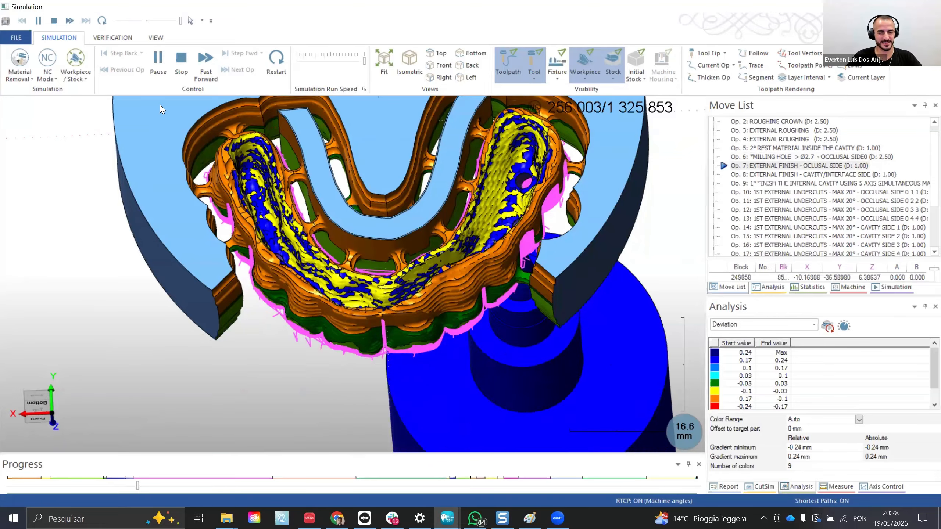
pyautogui.moveTo(352, 353); pyautogui.dragTo(416, 196, button='middle')
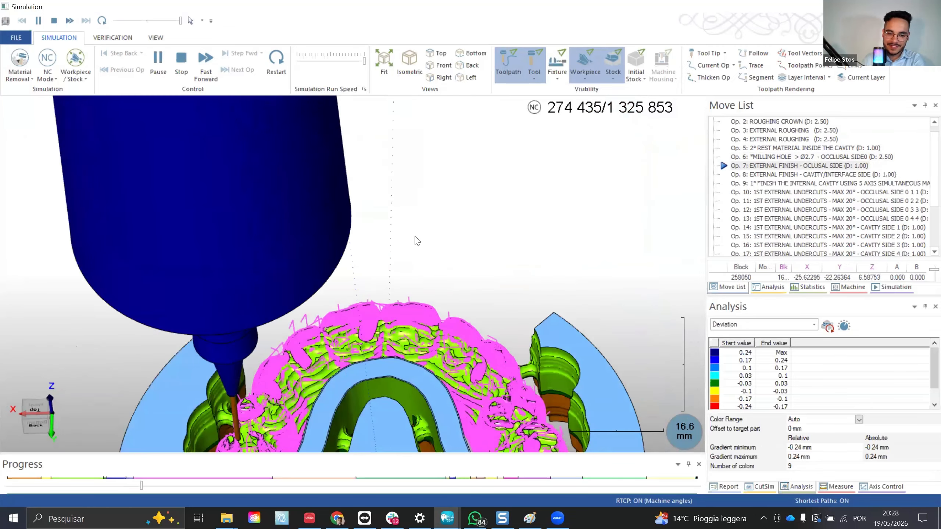
pyautogui.scroll(-7, 412, 263)
pyautogui.scroll(8, 411, 278)
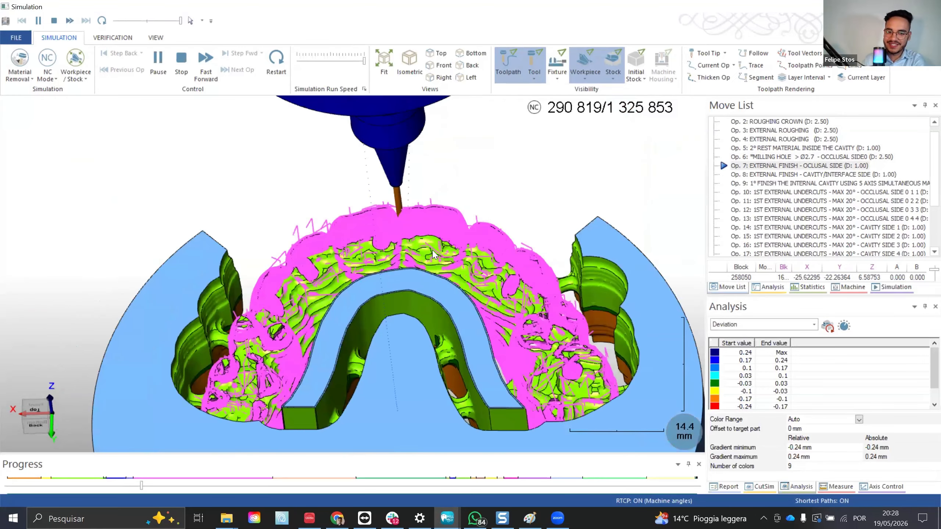
pyautogui.moveTo(436, 261)
pyautogui.mouseDown(button='middle')
pyautogui.moveTo(441, 323)
pyautogui.moveTo(443, 255)
pyautogui.mouseUp(button='middle')
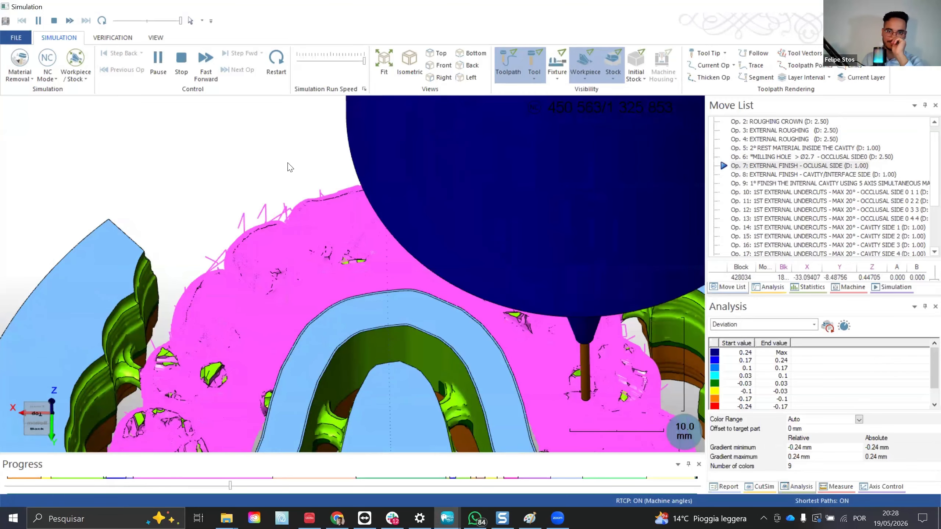
# Step: Jump the simulation to Op. 20, SPECIAL MACHINING 90° - 1° ALL FACIAL SURFACES
pyautogui.scroll(-3, 820, 212)
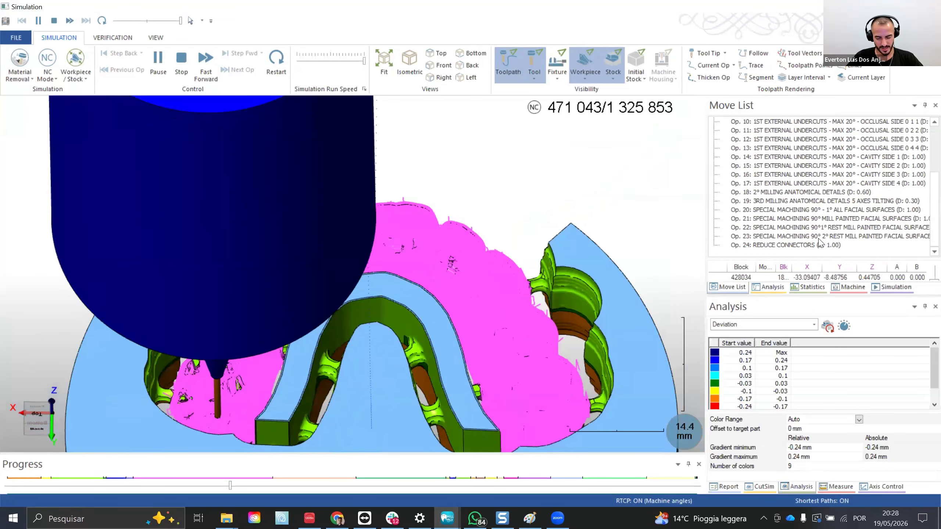
pyautogui.click(814, 214)
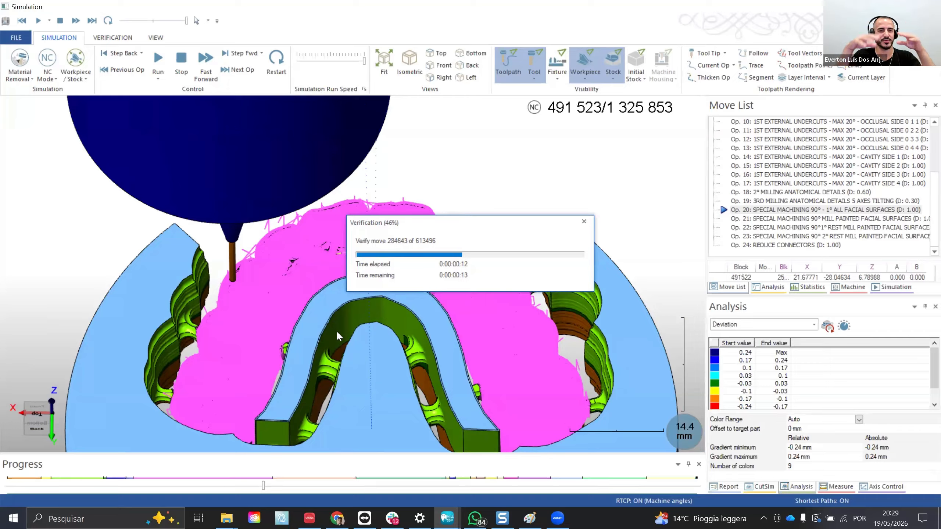
# Step: Switch to the MillBox window with the job SOBRE ESTRUTURA INFERIOR and inspect the green painted facial surfaces between the front teeth
pyautogui.click(450, 517)
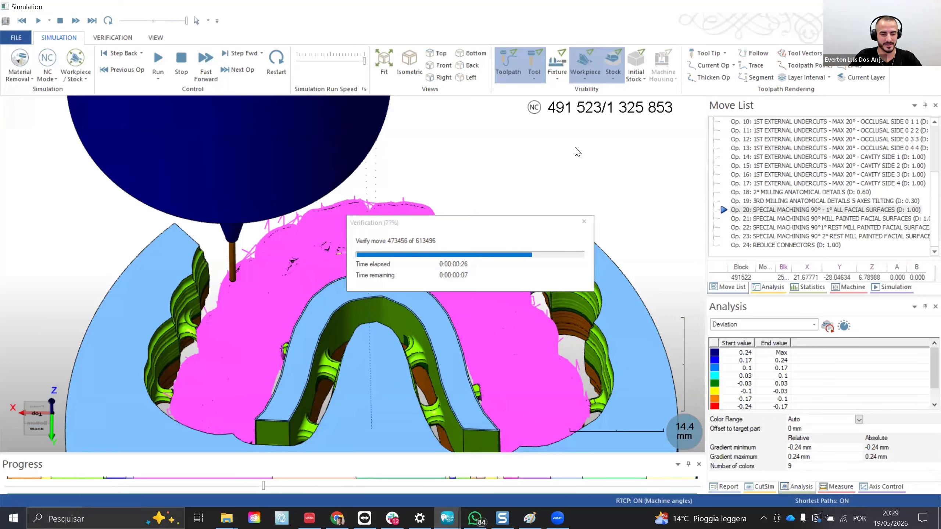
pyautogui.moveTo(448, 518)
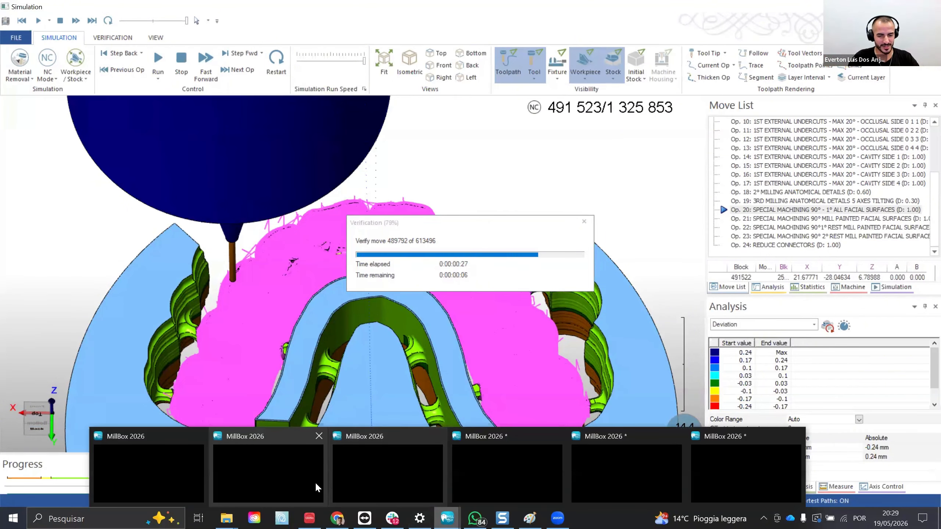
pyautogui.click(279, 477)
pyautogui.moveTo(392, 308); pyautogui.dragTo(390, 380, button='middle')
pyautogui.scroll(-1, 416, 197)
pyautogui.scroll(4, 417, 195)
pyautogui.scroll(3, 403, 269)
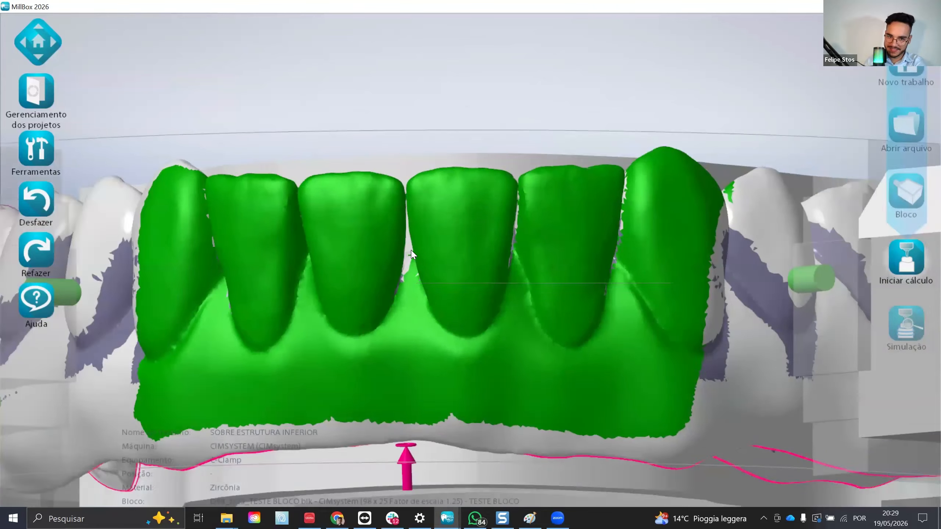
pyautogui.moveTo(402, 268); pyautogui.dragTo(414, 245, button='middle')
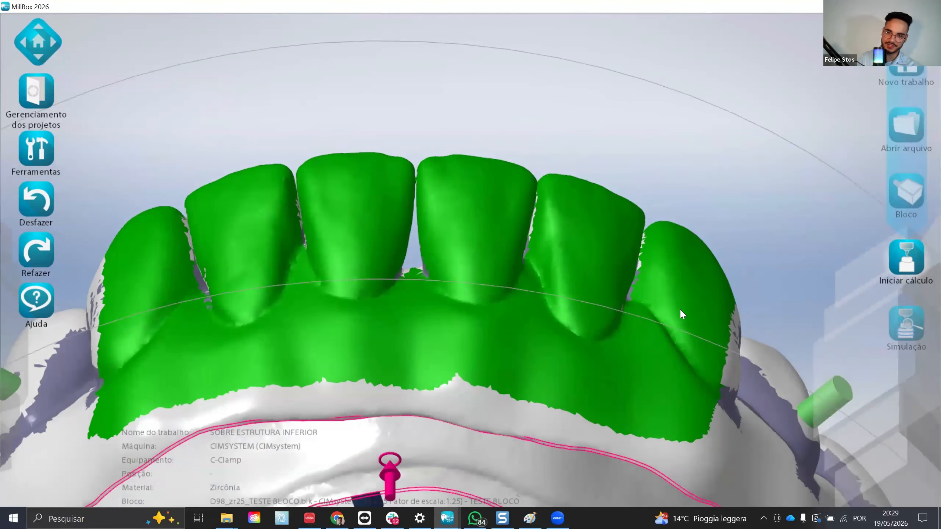
pyautogui.moveTo(466, 273); pyautogui.dragTo(441, 262, button='middle')
pyautogui.scroll(4, 419, 240)
pyautogui.scroll(2, 420, 241)
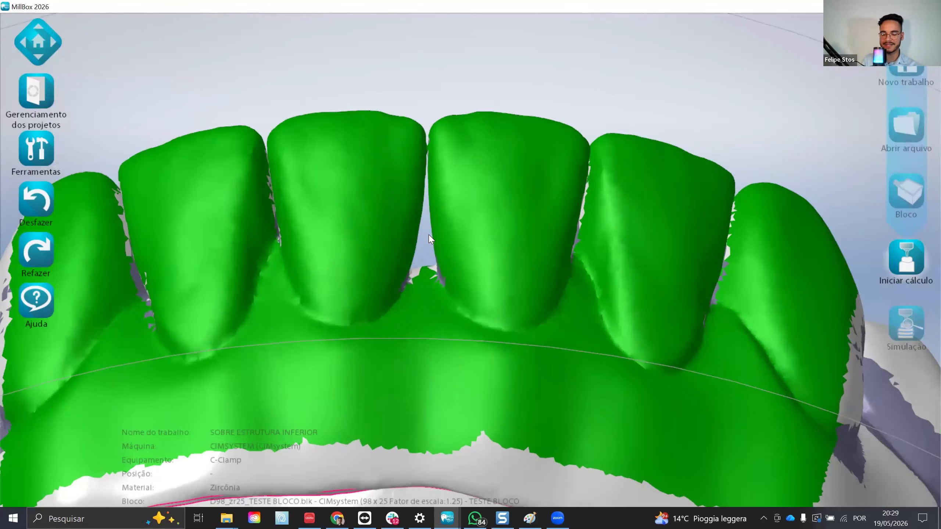
# Step: Examine the green painted facial surfaces and the gaps between the front teeth of the SOBRE ESTRUTURA INFERIOR job up close
pyautogui.scroll(-3, 433, 245)
pyautogui.scroll(5, 432, 237)
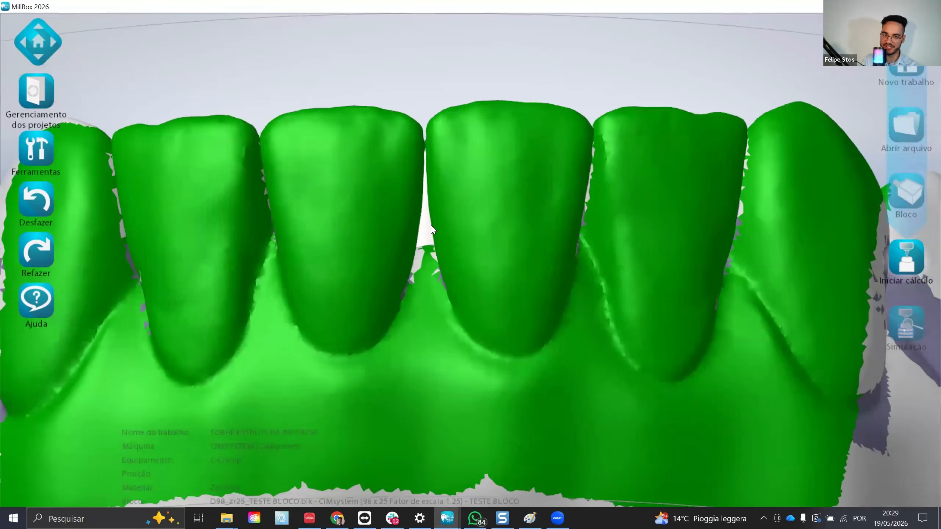
pyautogui.scroll(-2, 426, 276)
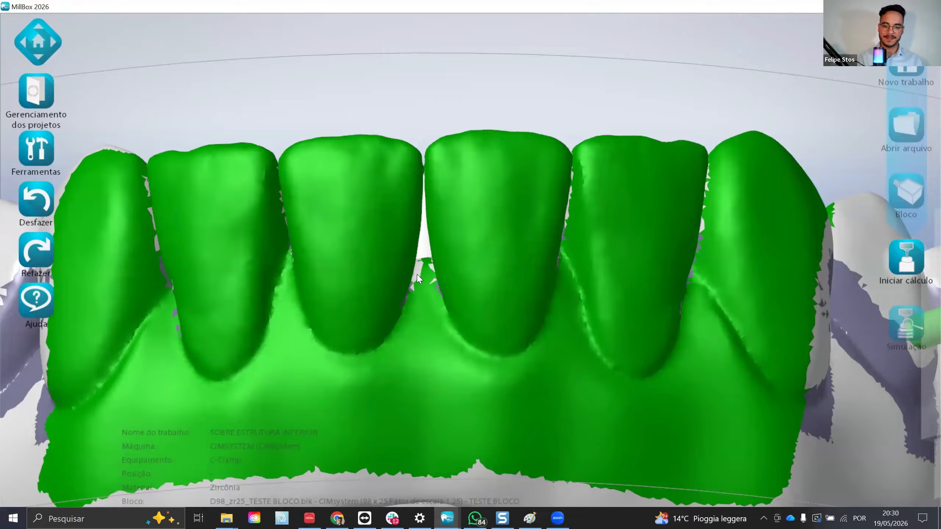
pyautogui.scroll(-3, 417, 276)
pyautogui.scroll(6, 424, 252)
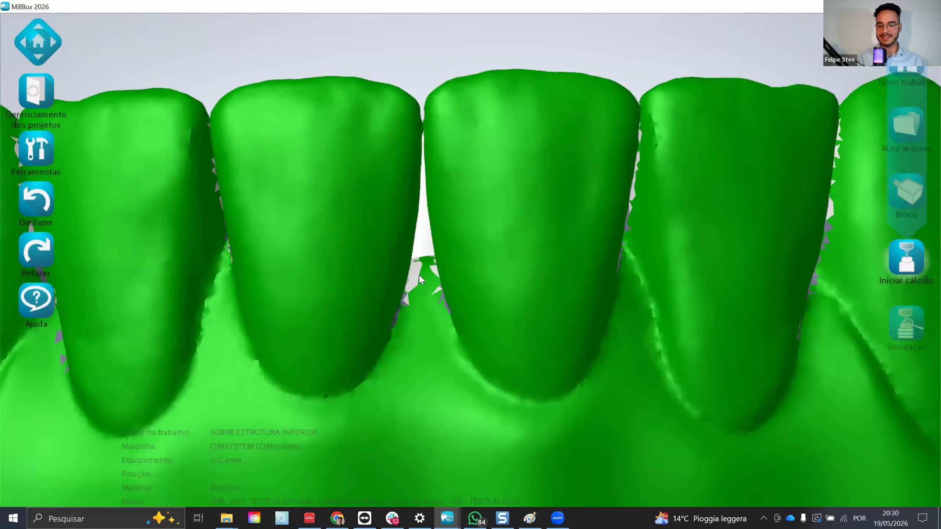
pyautogui.moveTo(432, 289)
pyautogui.mouseDown(button='middle')
pyautogui.moveTo(423, 437)
pyautogui.moveTo(442, 327)
pyautogui.moveTo(422, 307)
pyautogui.moveTo(411, 354)
pyautogui.moveTo(467, 355)
pyautogui.moveTo(497, 316)
pyautogui.moveTo(489, 217)
pyautogui.moveTo(465, 196)
pyautogui.moveTo(434, 276)
pyautogui.moveTo(446, 288)
pyautogui.mouseUp(button='middle')
pyautogui.scroll(-3, 418, 306)
pyautogui.scroll(-3, 447, 288)
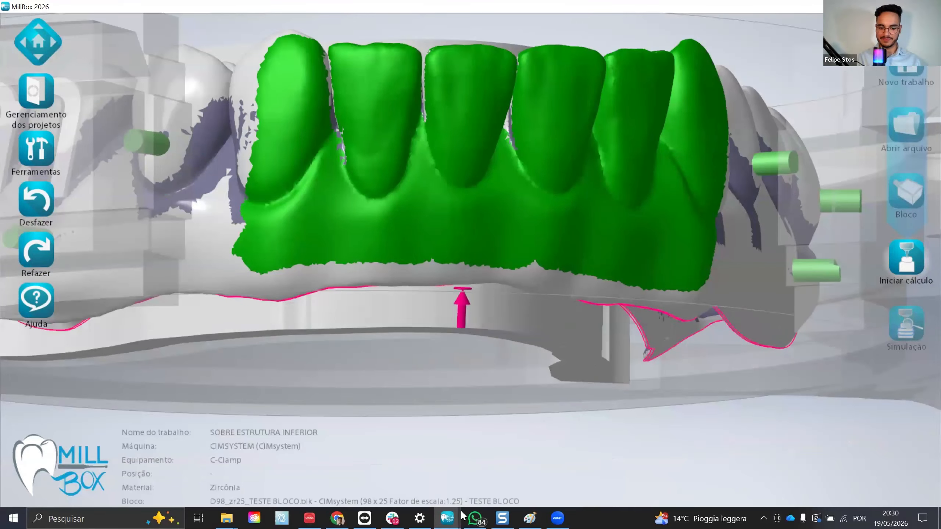
# Step: Switch to the simulation window and examine the front teeth's facial surfaces and the tool during Op. 20
pyautogui.click(455, 512)
pyautogui.click(406, 468)
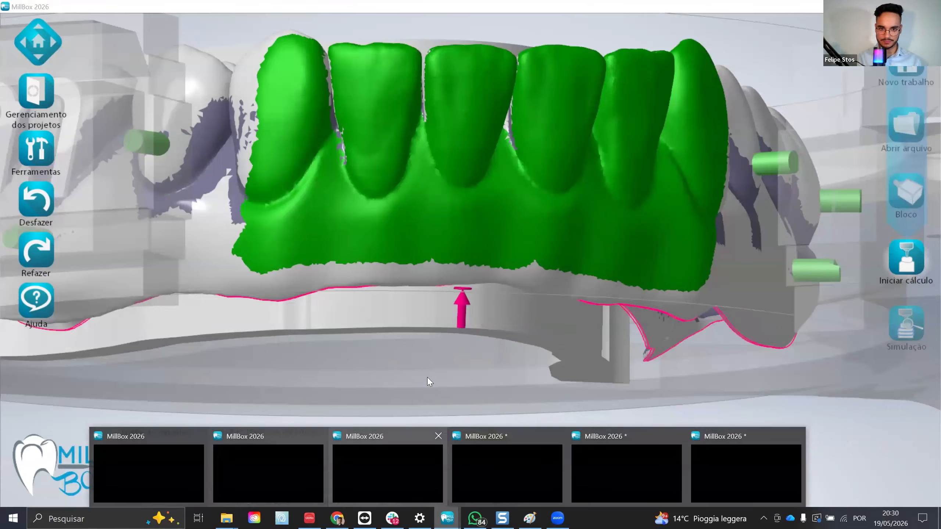
pyautogui.moveTo(445, 288); pyautogui.dragTo(363, 144, button='middle')
pyautogui.scroll(4, 364, 143)
pyautogui.scroll(7, 364, 143)
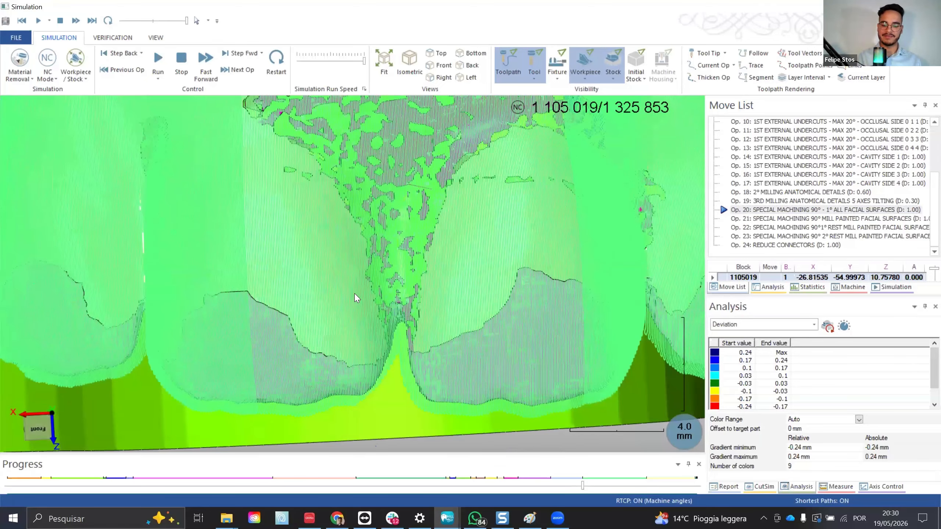
pyautogui.scroll(-7, 363, 227)
pyautogui.scroll(1, 367, 231)
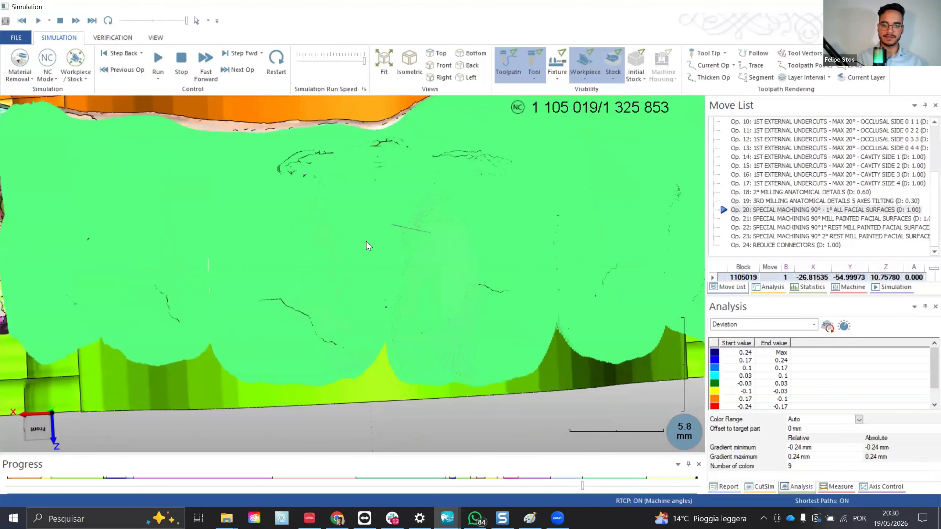
pyautogui.scroll(6, 368, 246)
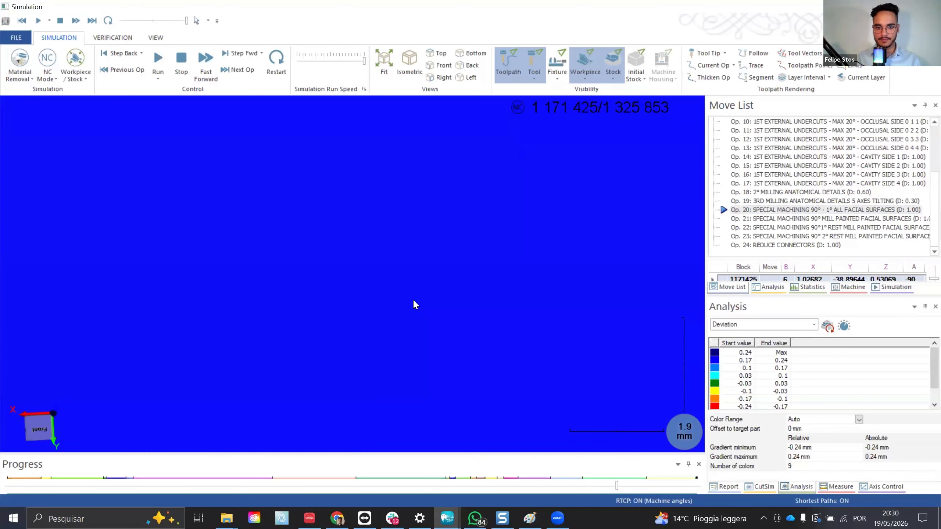
pyautogui.scroll(-13, 405, 276)
pyautogui.moveTo(235, 279); pyautogui.dragTo(214, 234, button='middle')
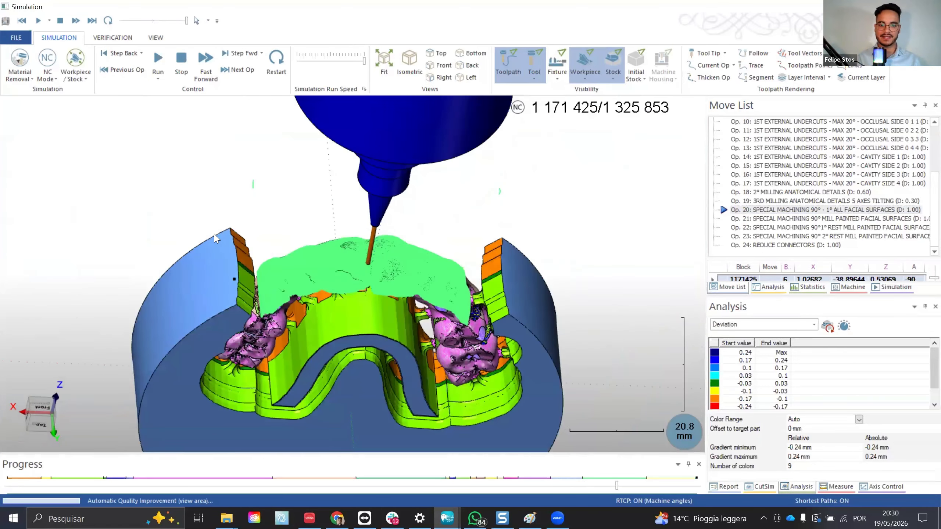
pyautogui.scroll(9, 372, 275)
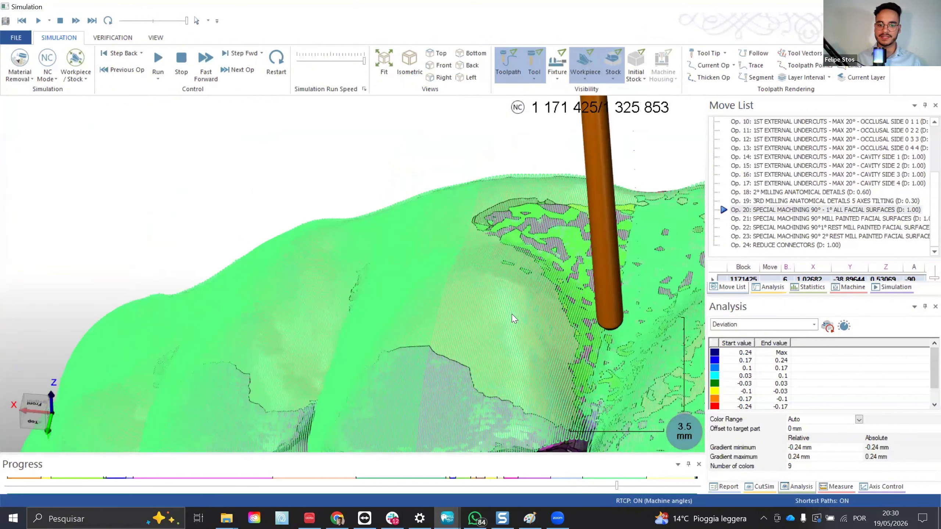
# Step: Lower the simulation run speed to about the middle, run Op. 20 and raise the speed slightly while watching the tool between the front teeth
pyautogui.click(330, 62)
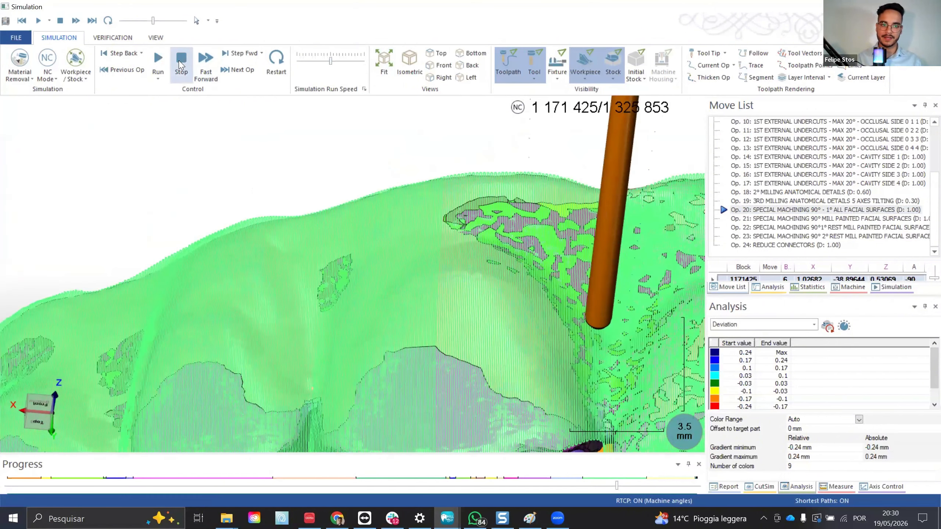
pyautogui.click(158, 60)
pyautogui.scroll(-5, 418, 212)
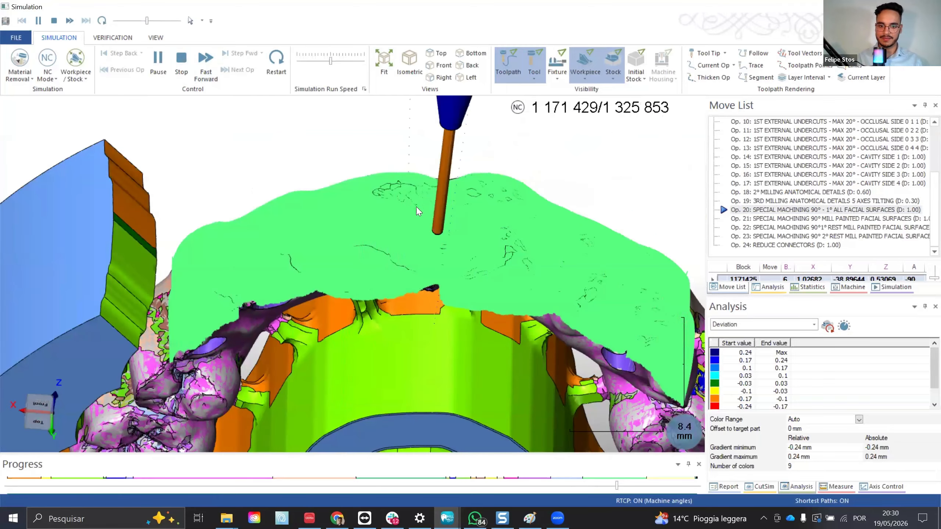
pyautogui.scroll(7, 417, 207)
pyautogui.moveTo(331, 61); pyautogui.dragTo(339, 61)
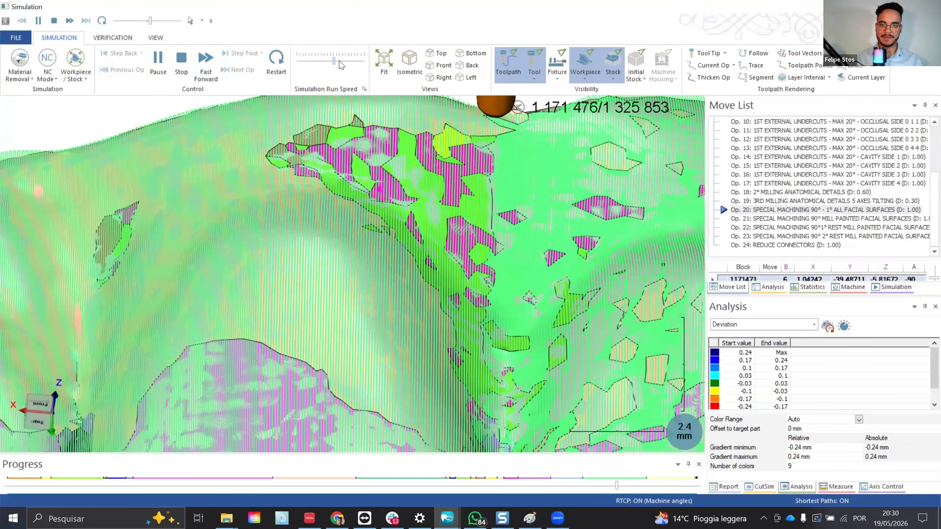
pyautogui.scroll(-3, 483, 278)
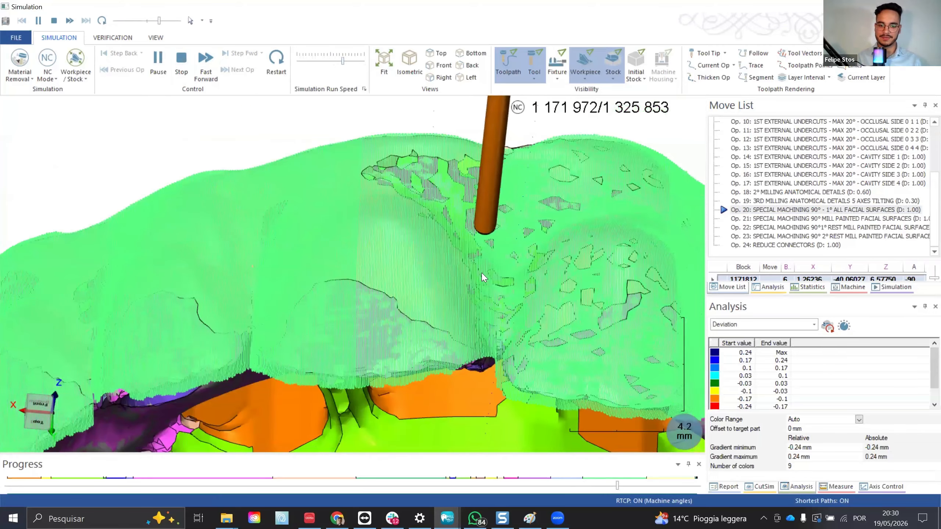
pyautogui.click(348, 62)
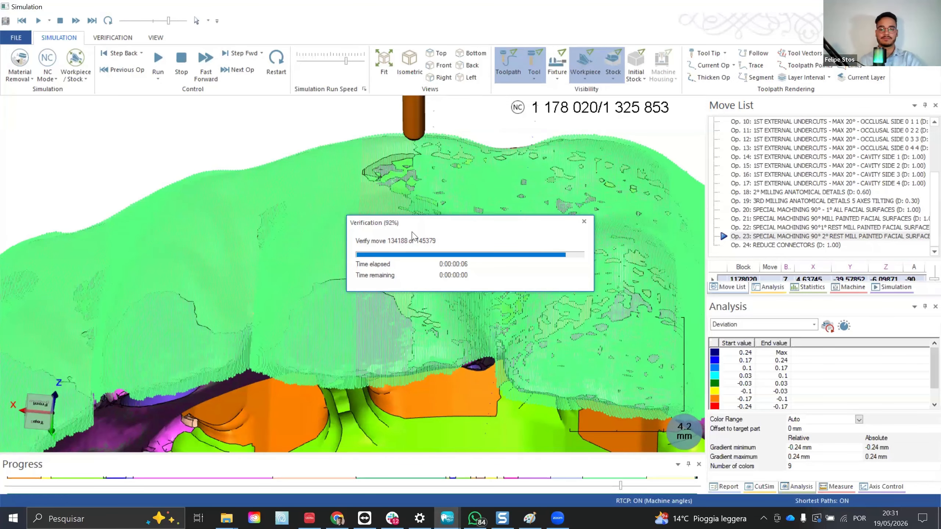
# Step: Examine the front teeth's facial surfaces after Op. 23, SPECIAL MACHINING 90° 2° REST MILL PAINTED FACIAL SURFACES, from several angles
pyautogui.scroll(-2, 414, 236)
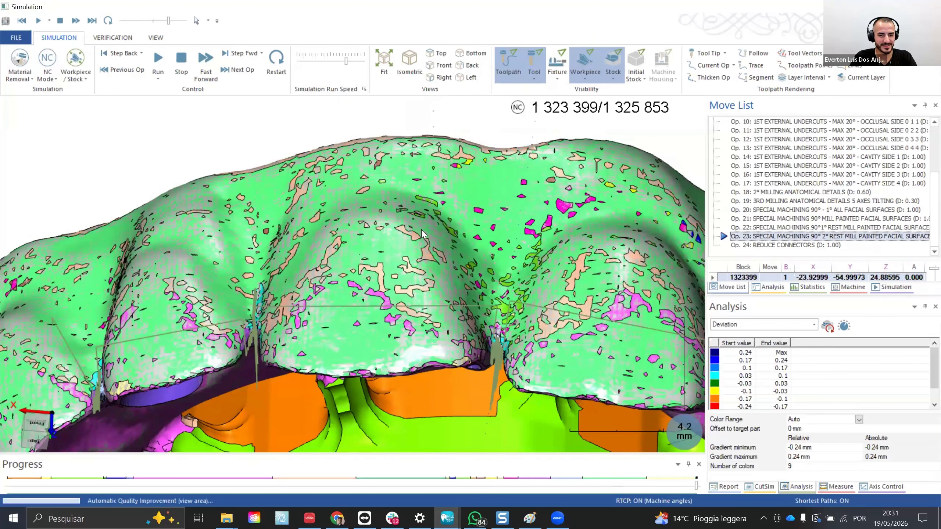
pyautogui.scroll(3, 469, 299)
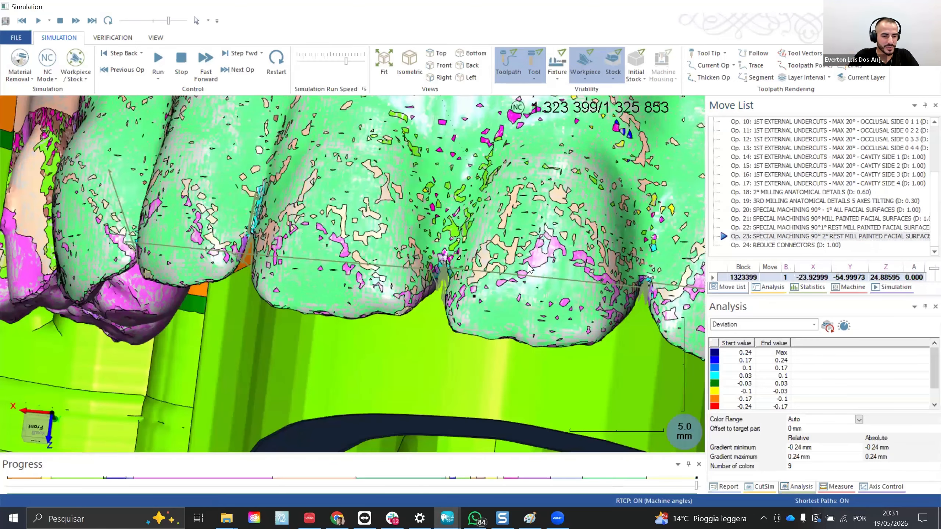
pyautogui.moveTo(529, 267); pyautogui.dragTo(461, 304, button='middle')
pyautogui.scroll(-8, 463, 307)
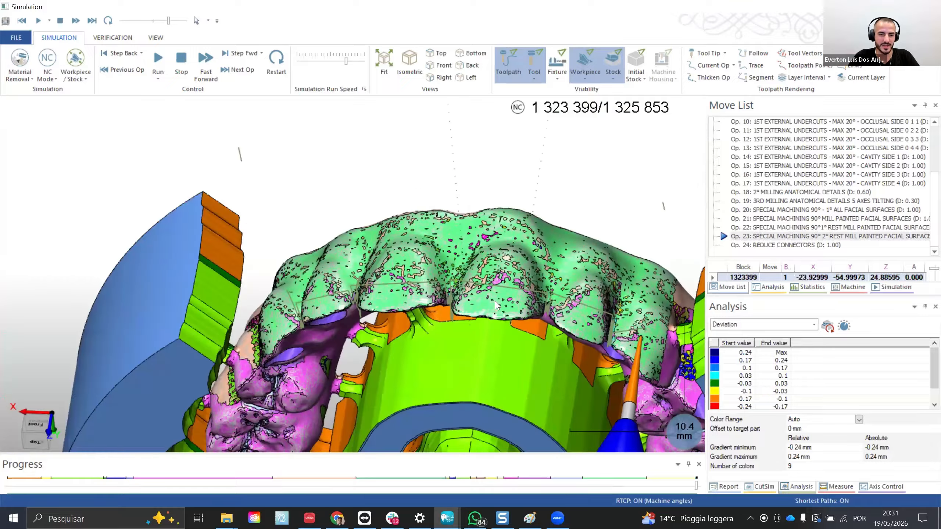
pyautogui.scroll(-5, 470, 316)
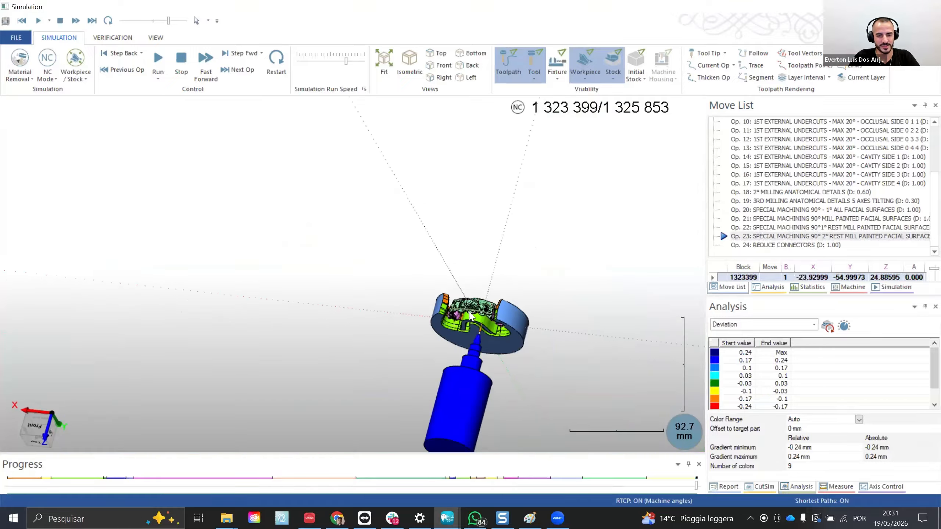
pyautogui.scroll(4, 497, 313)
pyautogui.scroll(3, 497, 313)
pyautogui.moveTo(497, 313); pyautogui.dragTo(759, 331, button='middle')
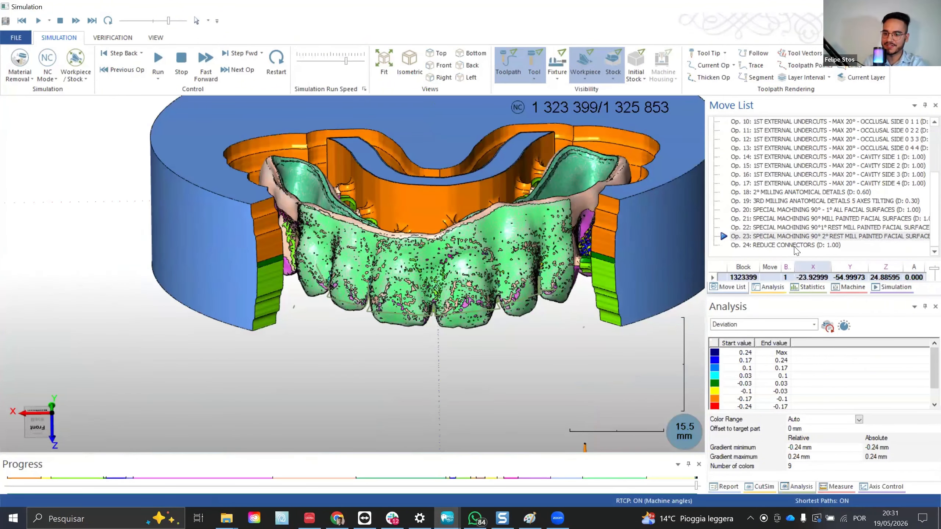
# Step: Jump the simulation to Op. 24, REDUCE CONNECTORS, and inspect the connectors and screw holes from the cavity side
pyautogui.doubleClick(779, 245)
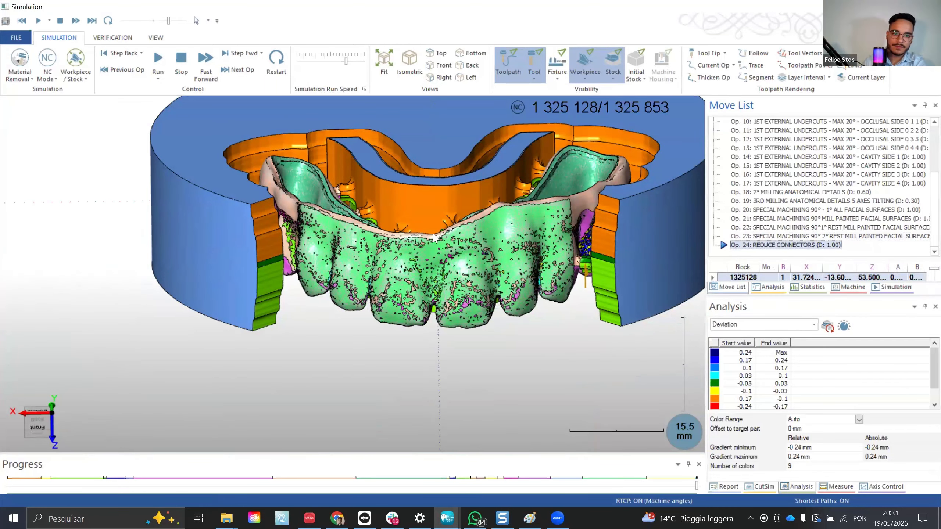
pyautogui.scroll(-2, 335, 254)
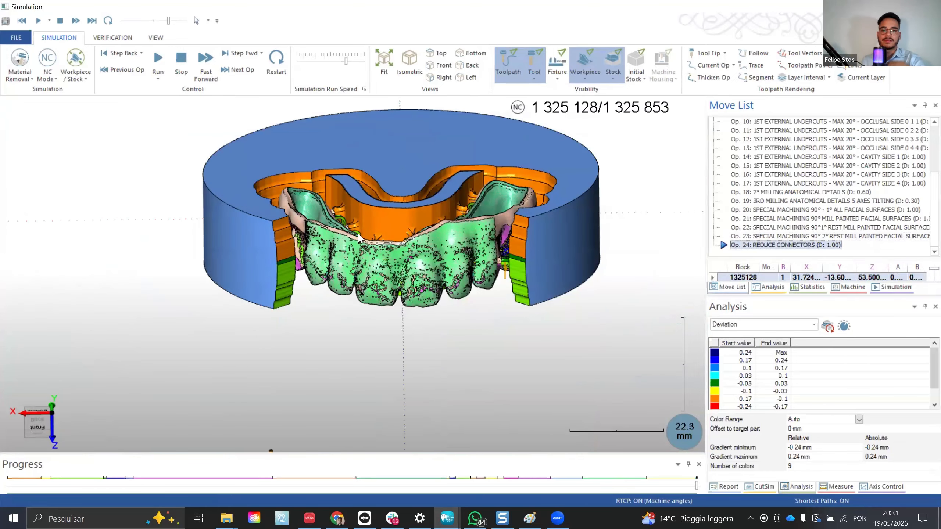
pyautogui.moveTo(357, 232); pyautogui.dragTo(308, 238, button='middle')
pyautogui.scroll(2, 340, 260)
pyautogui.scroll(1, 340, 259)
pyautogui.scroll(-3, 310, 243)
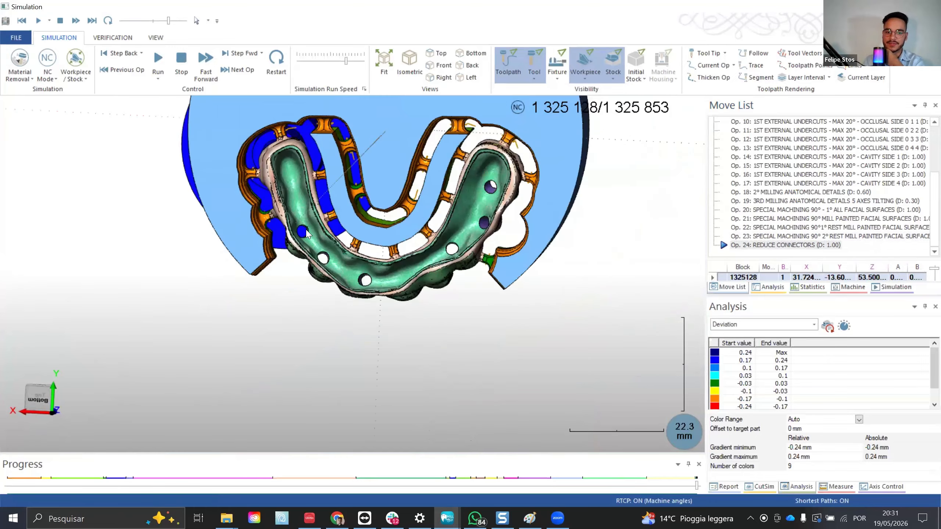
pyautogui.scroll(5, 318, 252)
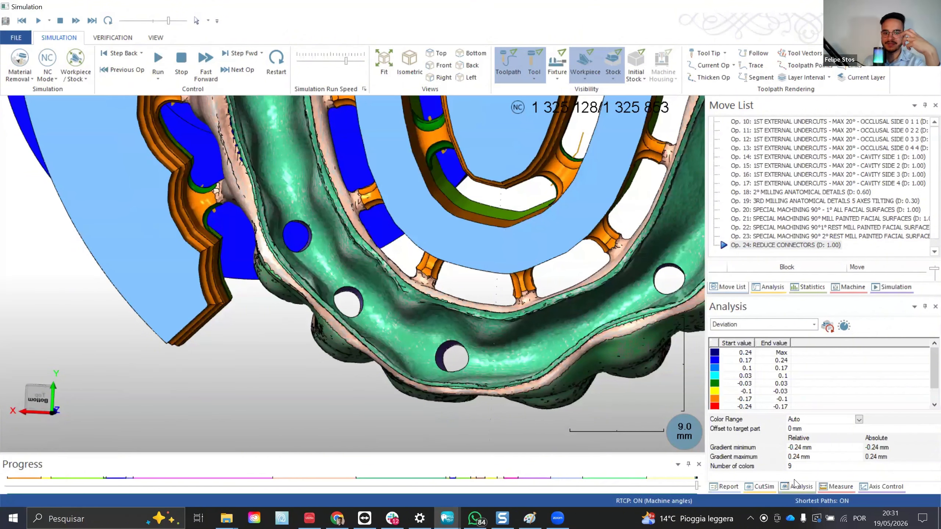
# Step: Switch to the TESTE ZIRCONIA 3 job, view one screw channel's dimension settings, cancel them and flip the disc to its occlusal side
pyautogui.hotkey('alt', 'Tab')
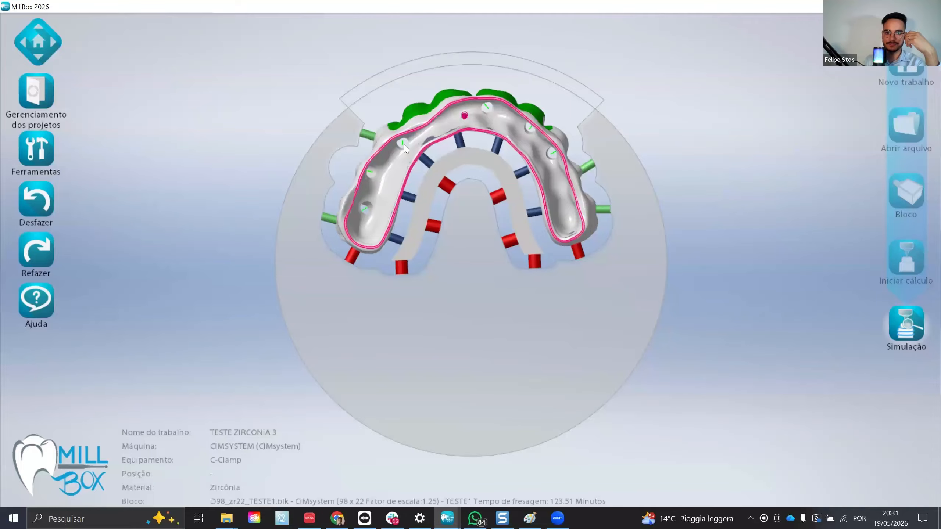
pyautogui.scroll(2, 372, 176)
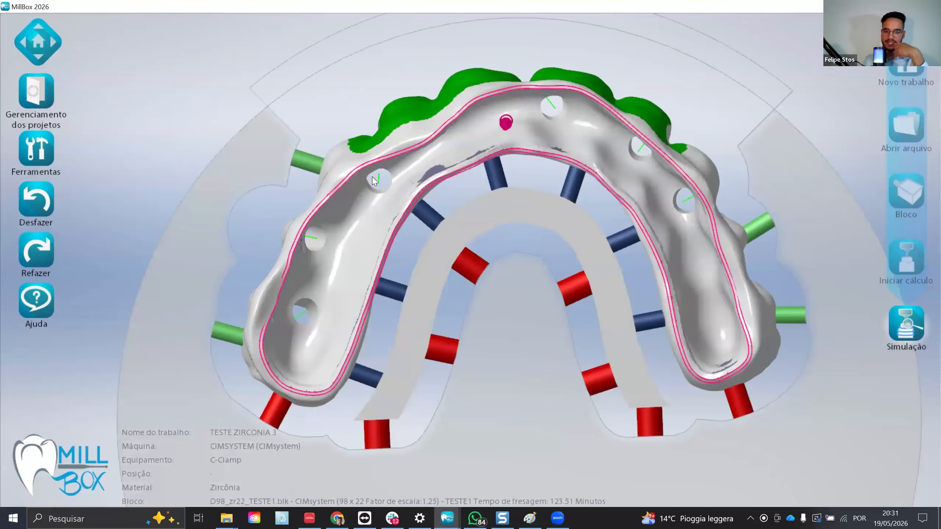
pyautogui.scroll(5, 374, 181)
pyautogui.click(375, 184)
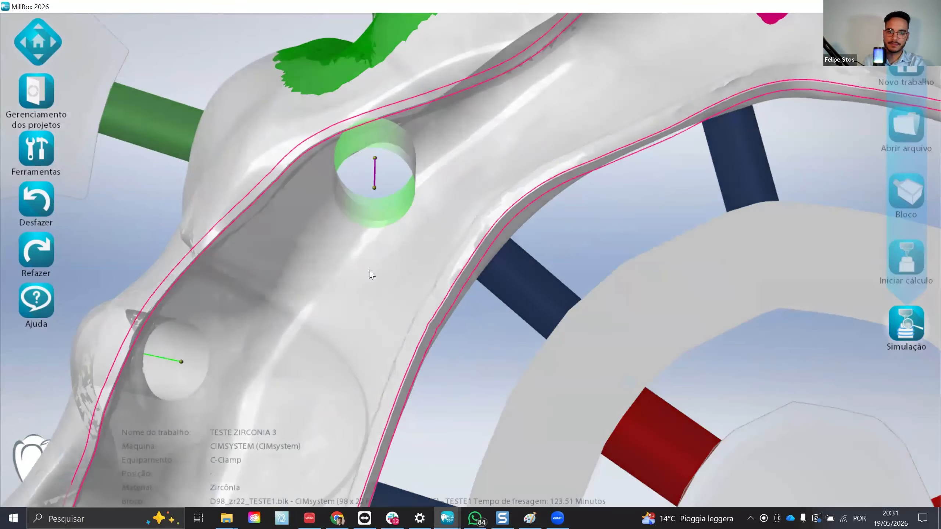
pyautogui.scroll(-6, 257, 312)
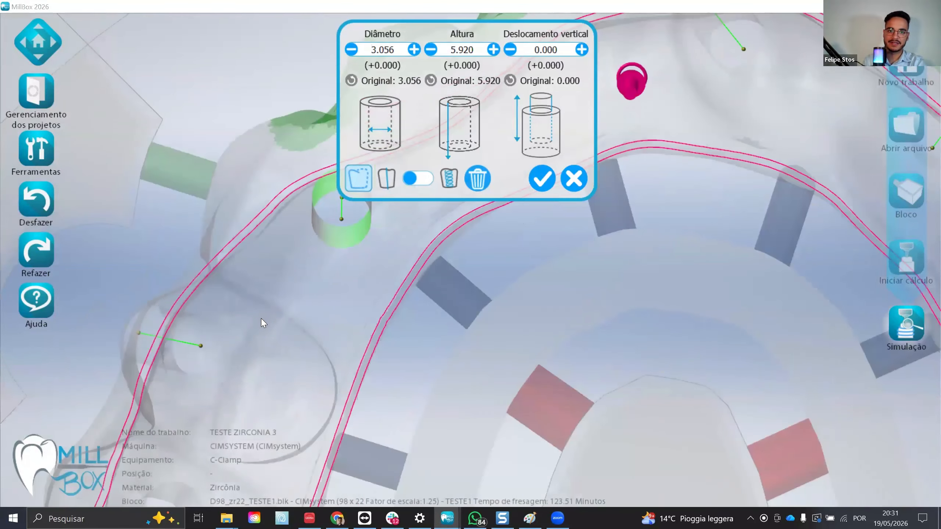
pyautogui.moveTo(268, 359); pyautogui.dragTo(272, 391, button='middle')
pyautogui.scroll(-5, 265, 328)
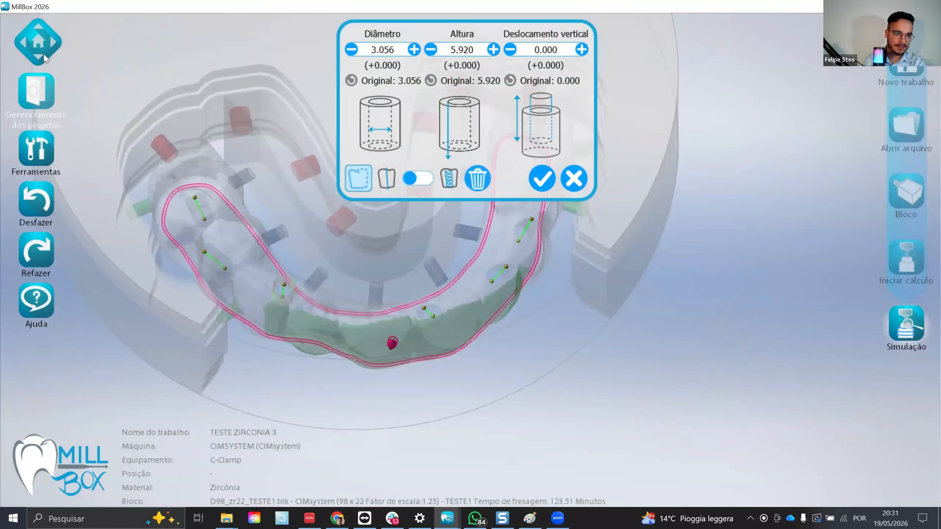
pyautogui.click(39, 43)
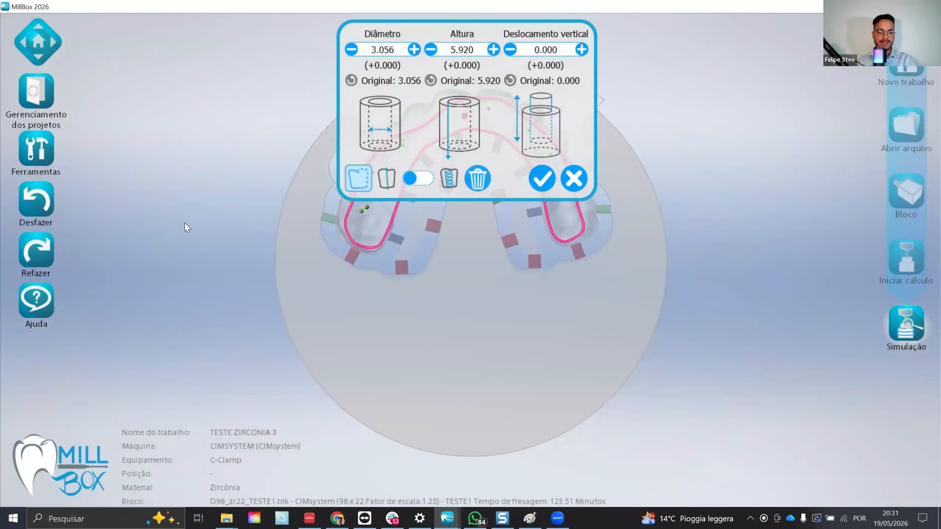
pyautogui.click(573, 185)
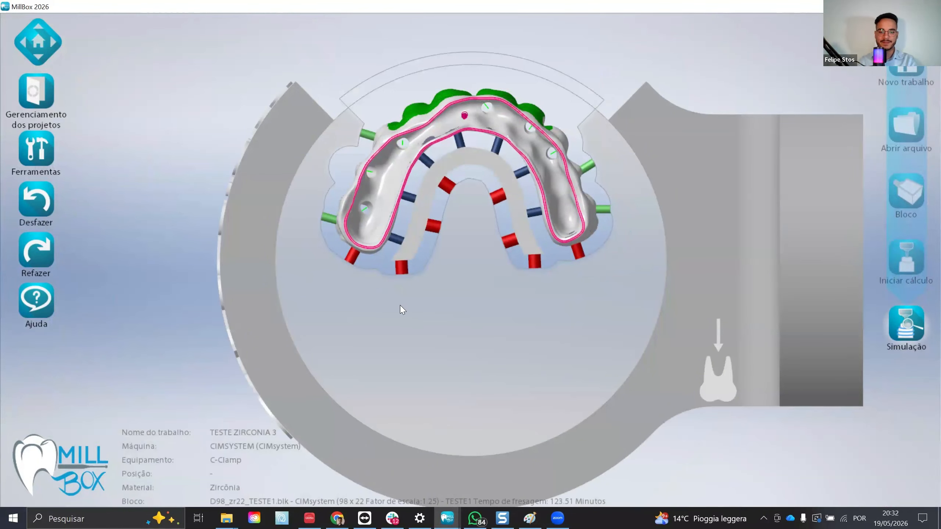
pyautogui.click(38, 42)
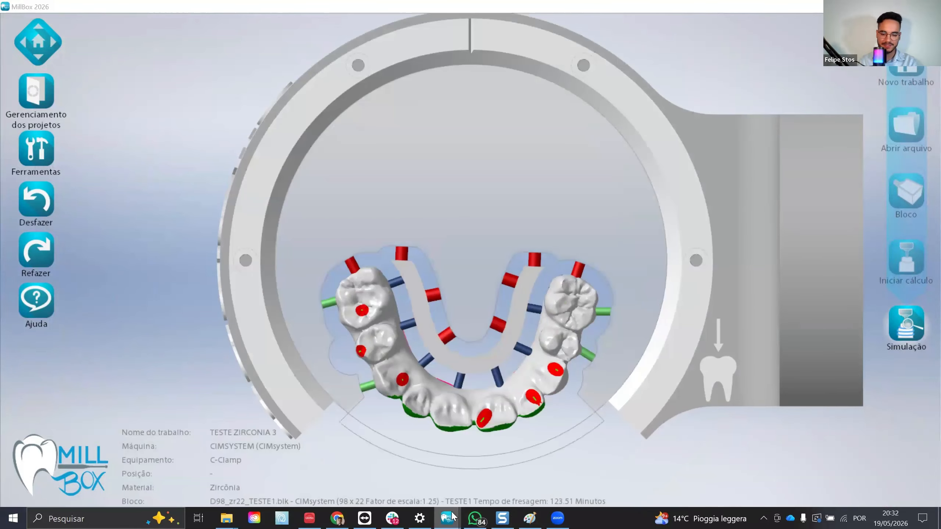
# Step: Switch to the MillBox window with the titanium job teste barra and bring up the Zoom meeting window
pyautogui.moveTo(453, 517)
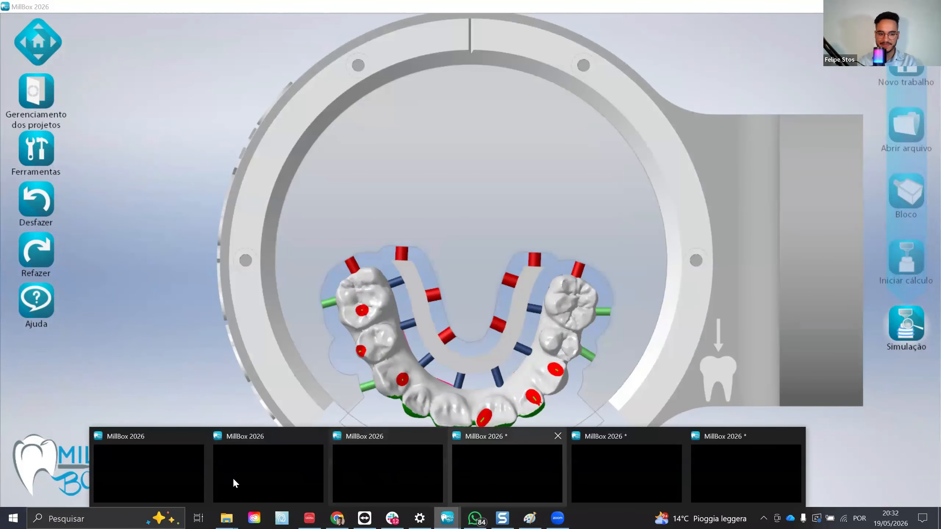
pyautogui.click(167, 468)
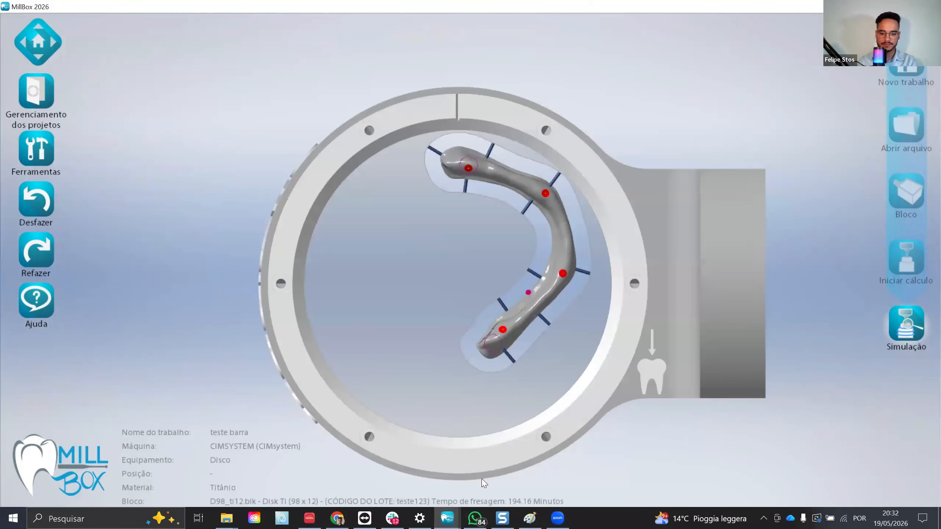
pyautogui.click(558, 518)
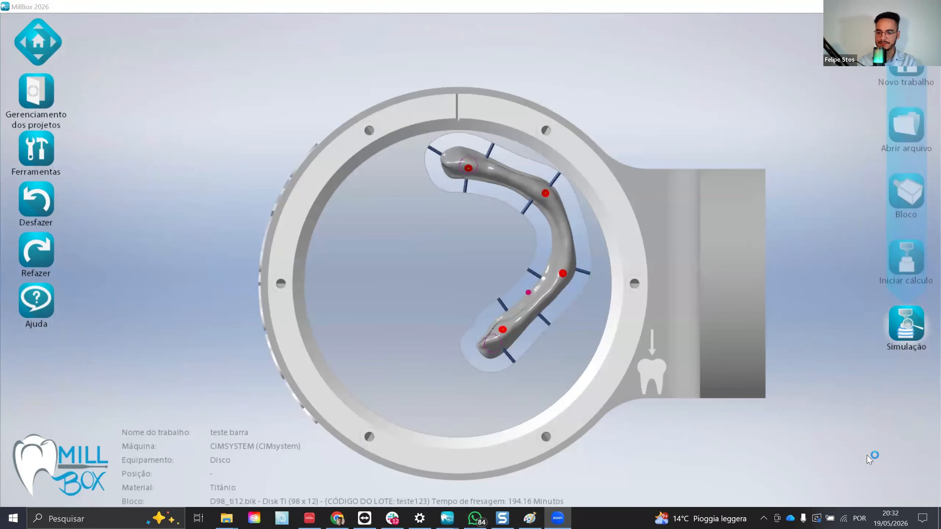
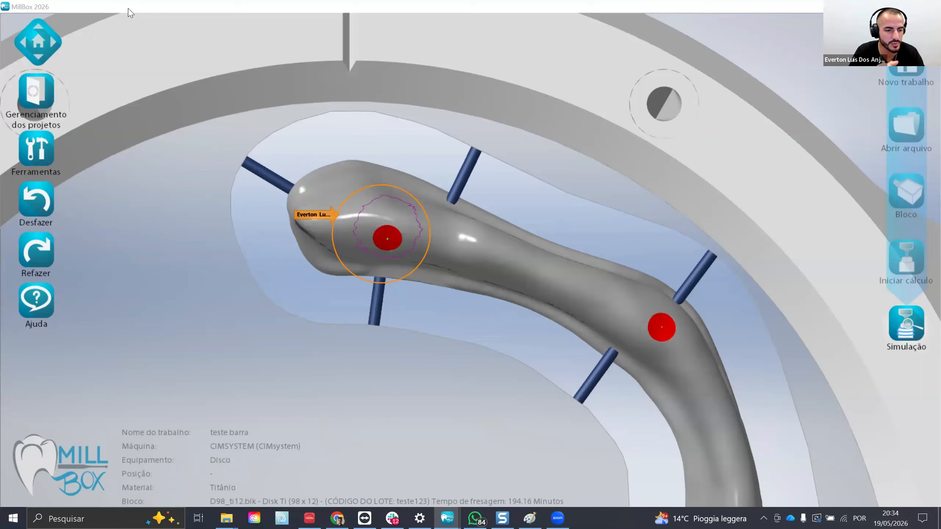
# Step: View the MillBox 2026 version and licence information, and close it
pyautogui.rightClick(128, 7)
pyautogui.click(192, 108)
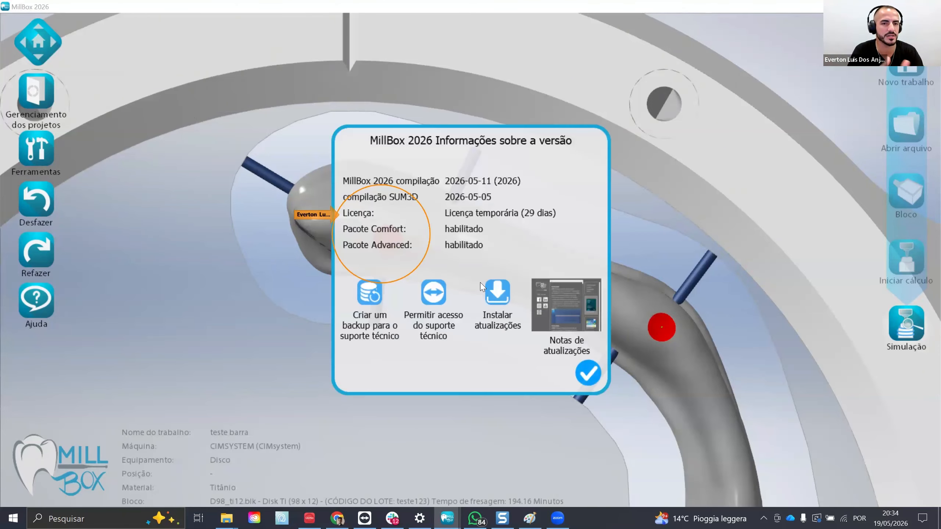
pyautogui.click(592, 378)
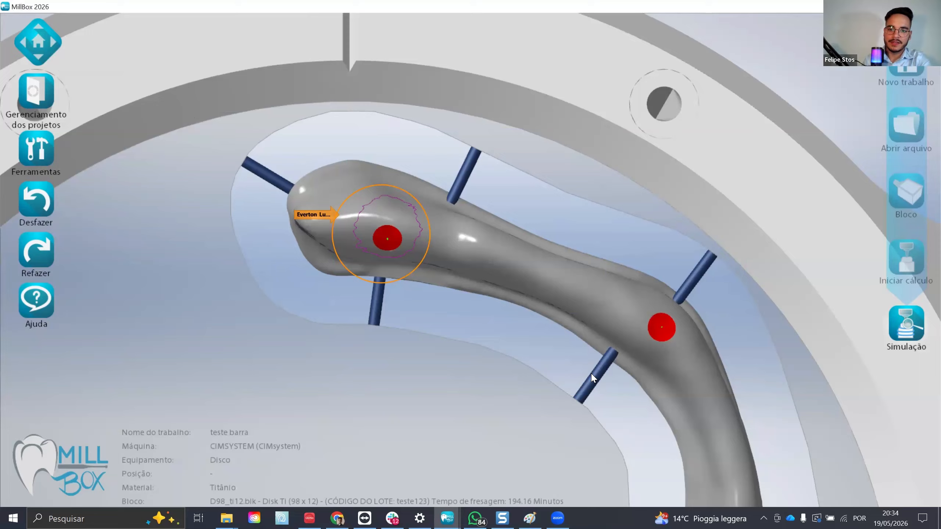
# Step: Open the CIMsystem Download Updates page from the MillBox version information and look over its product folders
pyautogui.rightClick(151, 10)
pyautogui.click(182, 114)
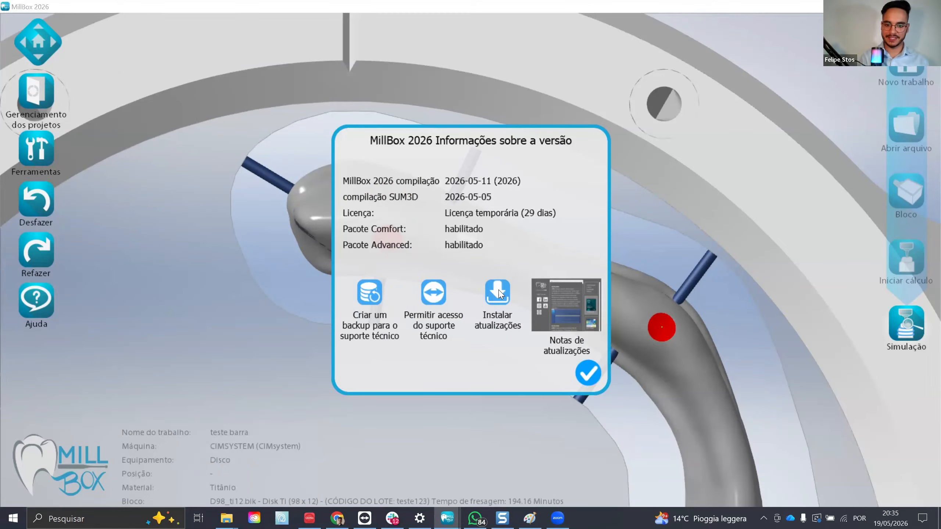
pyautogui.click(480, 328)
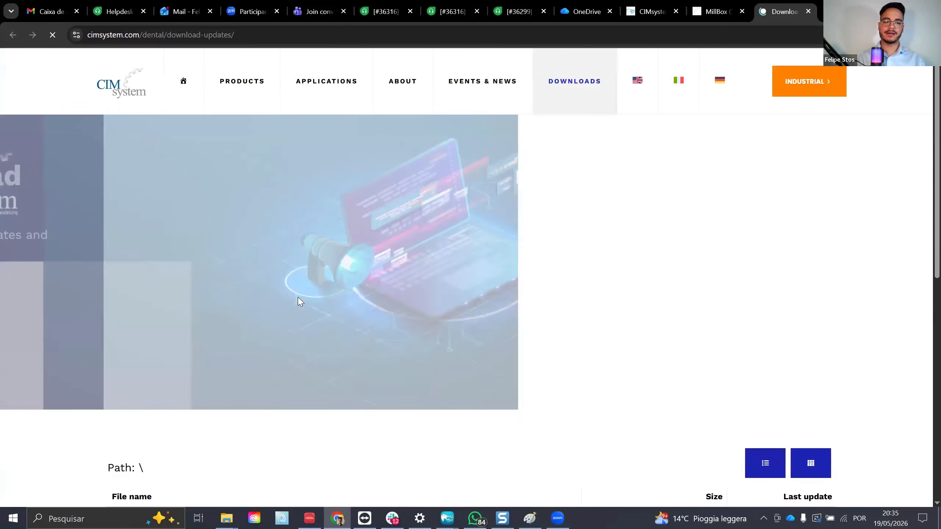
pyautogui.scroll(-4, 305, 296)
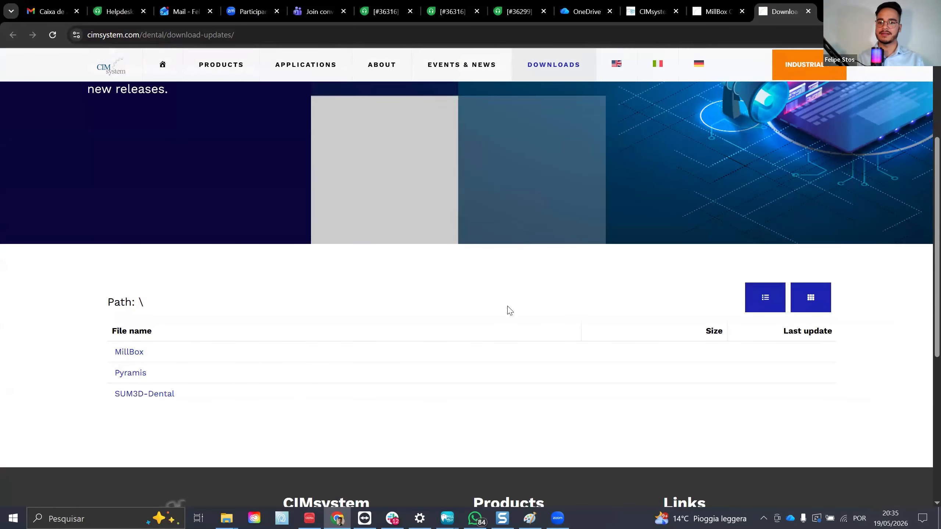
pyautogui.scroll(4, 473, 324)
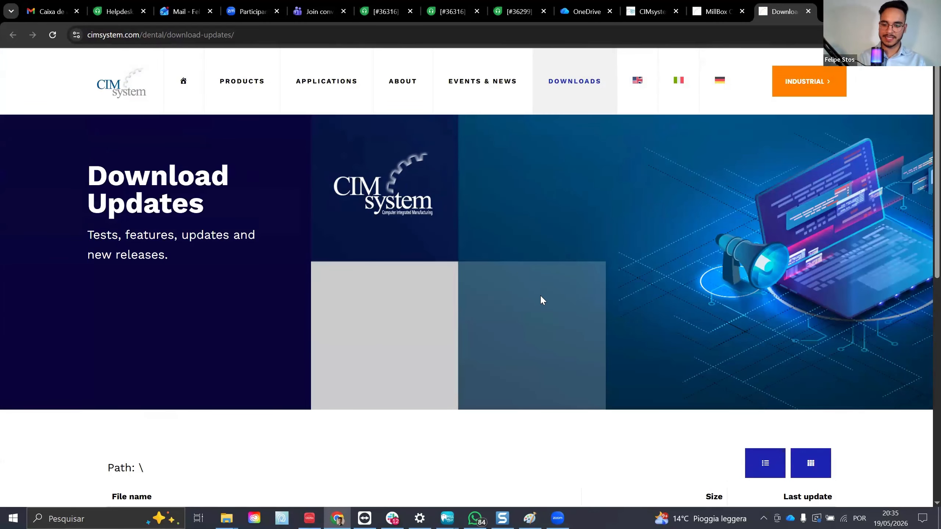
pyautogui.scroll(-5, 483, 293)
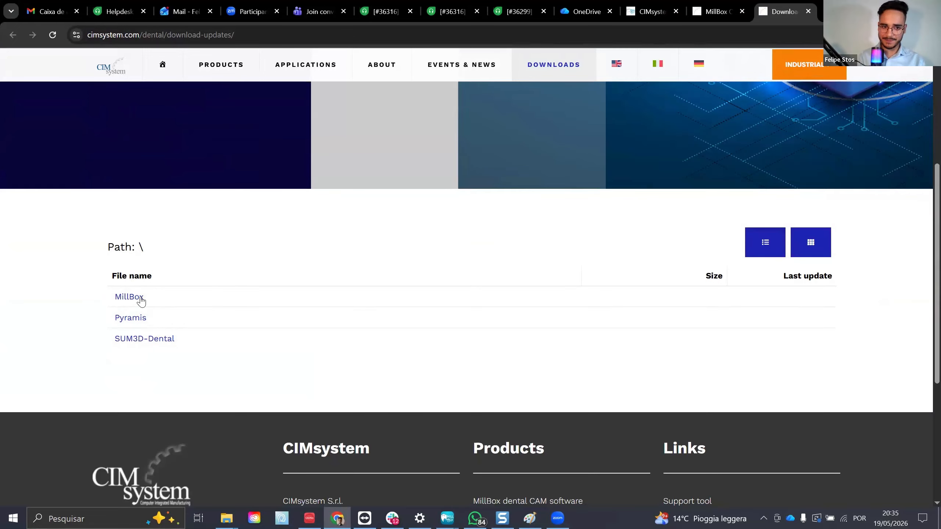
pyautogui.scroll(3, 285, 258)
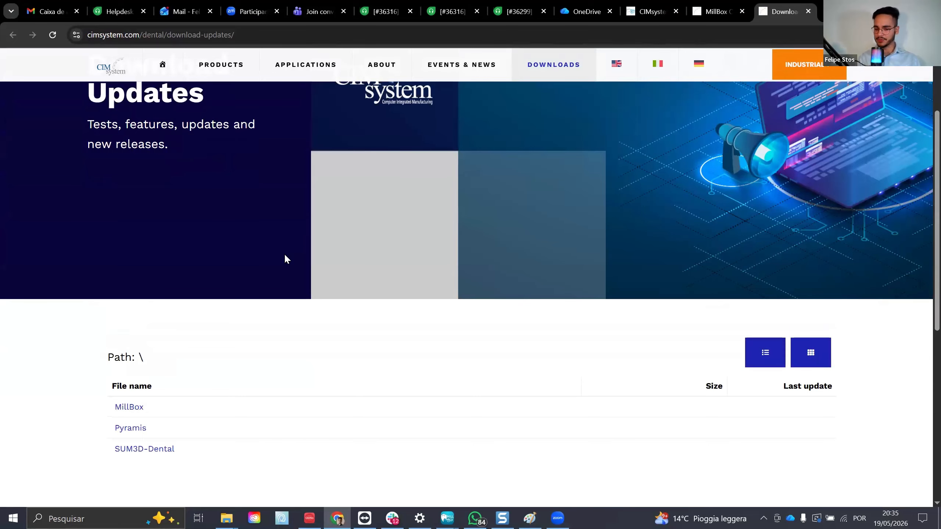
# Step: Open the MillBox folder on the Download Updates page and look through the yearly releases
pyautogui.click(134, 407)
pyautogui.scroll(-7, 139, 336)
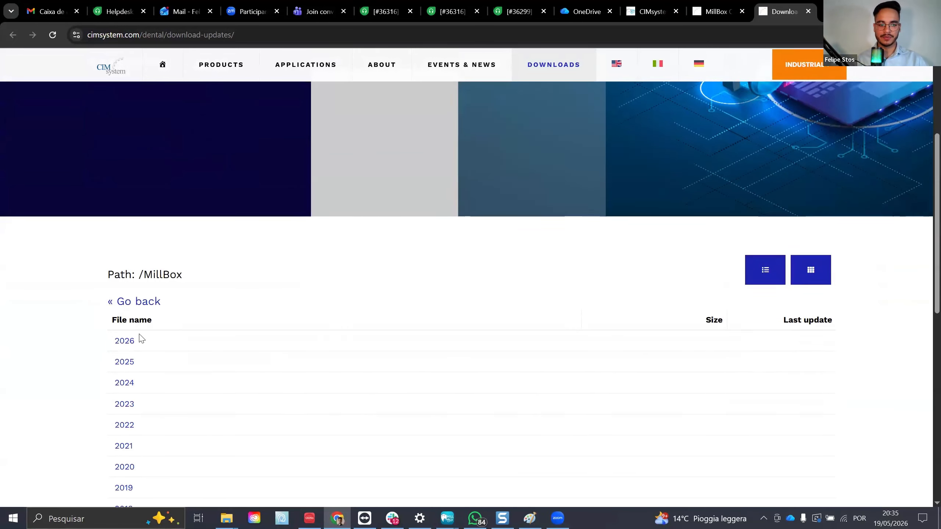
pyautogui.scroll(4, 131, 396)
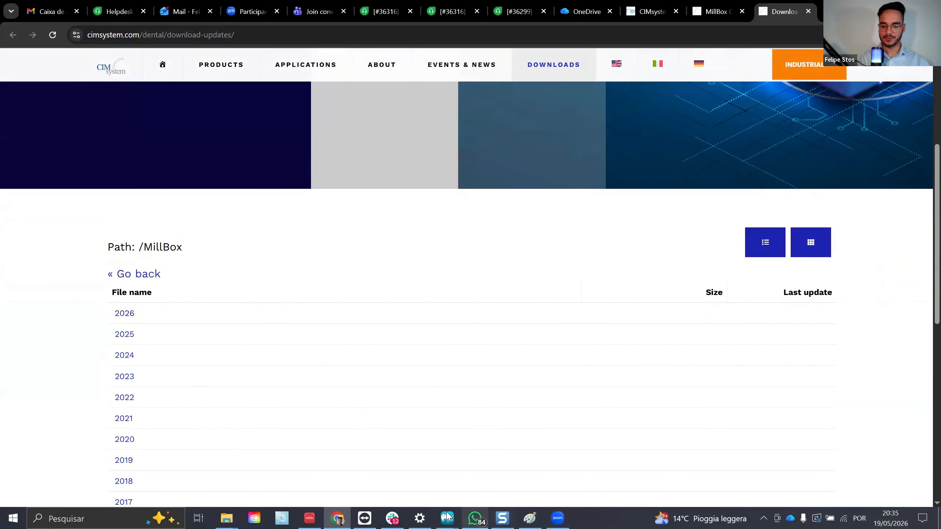
# Step: Switch to the MillBox job teste importar metal, inspect the bar's screw channel closely, and return to the browser's download page
pyautogui.moveTo(447, 516)
pyautogui.click(617, 468)
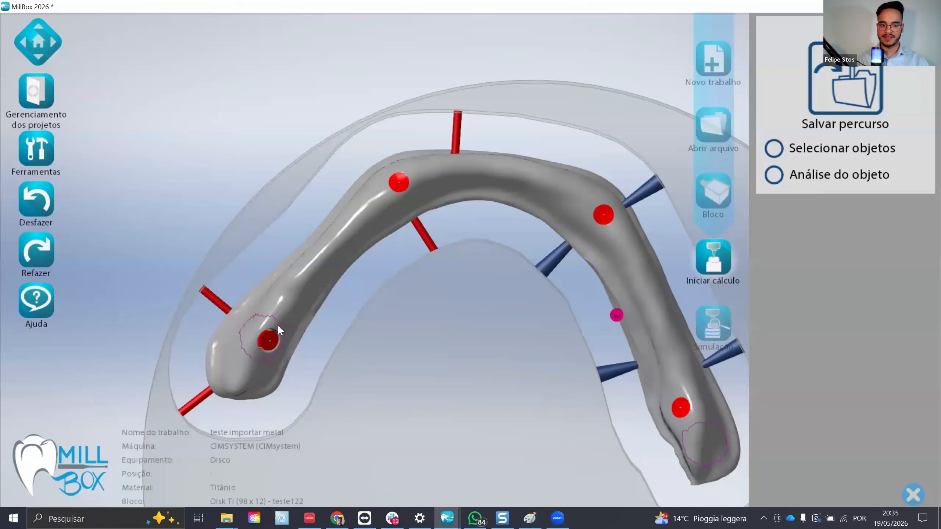
pyautogui.scroll(3, 263, 343)
pyautogui.scroll(-1, 263, 343)
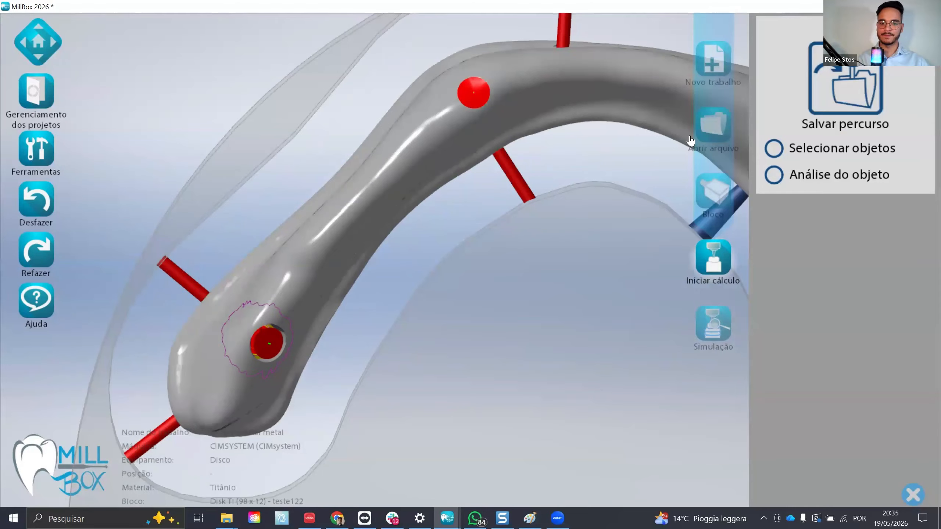
pyautogui.hotkey('alt', 'Tab')
pyautogui.scroll(-3, 227, 341)
pyautogui.scroll(5, 228, 342)
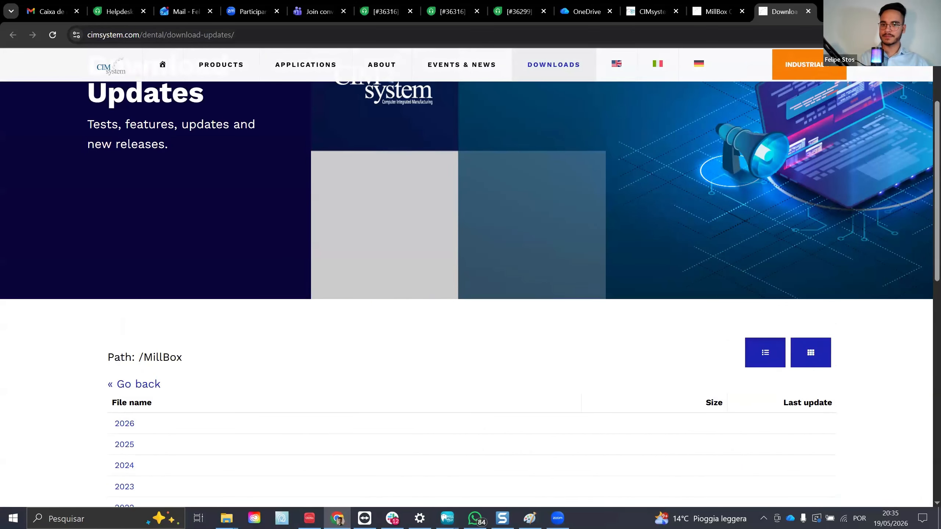
# Step: Open help.cimsystem.com in a new browser tab and switch the learning center's language to Português
pyautogui.hotkey('ctrl', 't')
pyautogui.write('hel')
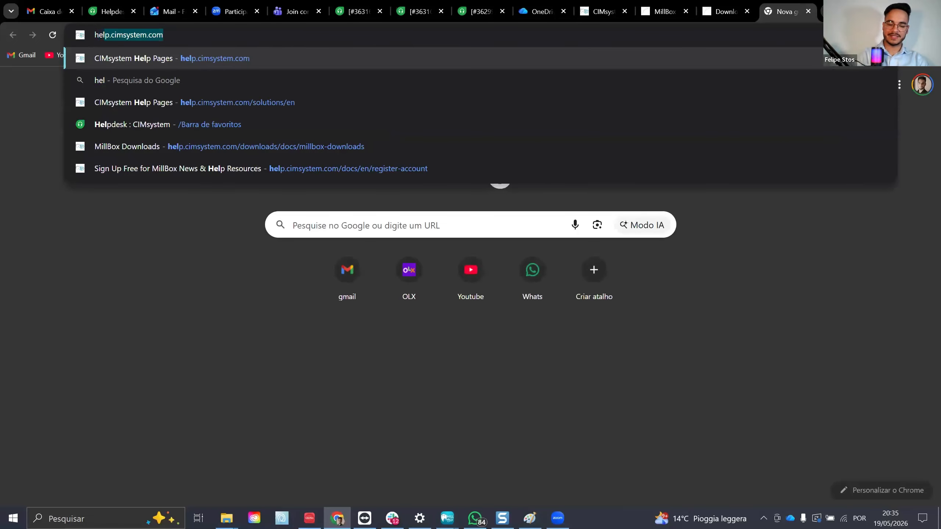
pyautogui.press('Return')
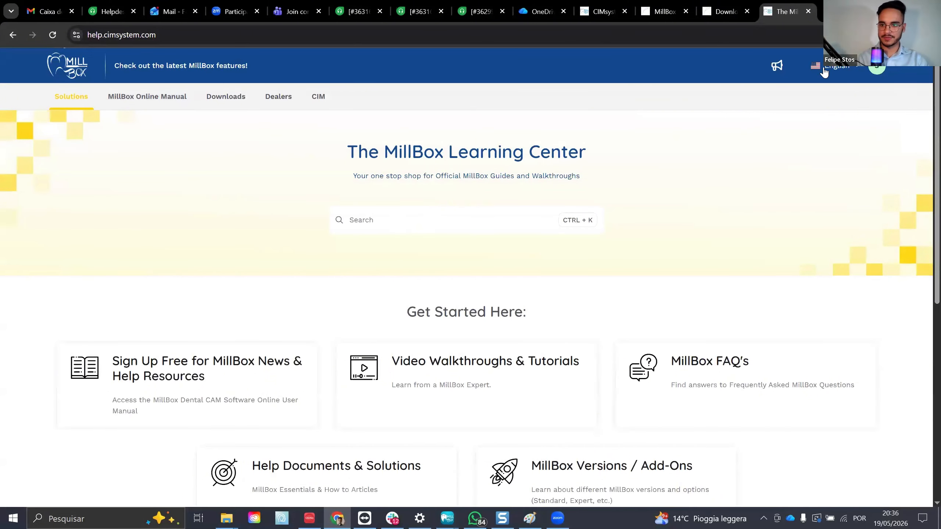
pyautogui.click(836, 66)
pyautogui.click(796, 116)
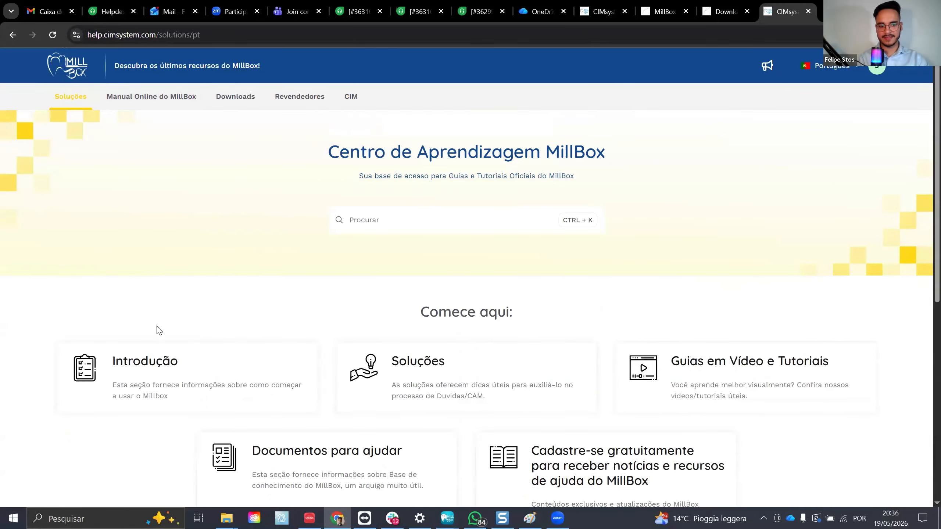
# Step: Open the Introdução article and expand Soluções with its Perguntas Frequentes and Guias em Vídeo e Tutoriais sections
pyautogui.scroll(-1, 157, 332)
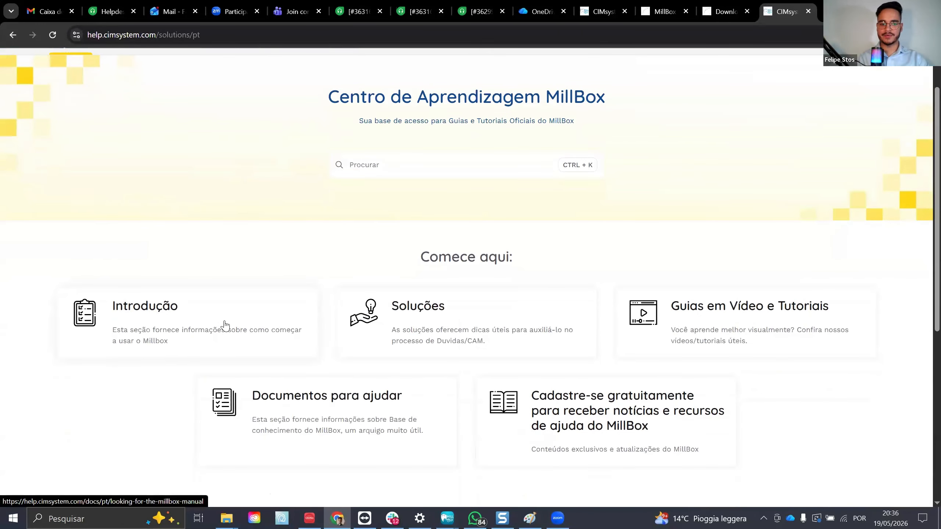
pyautogui.click(188, 323)
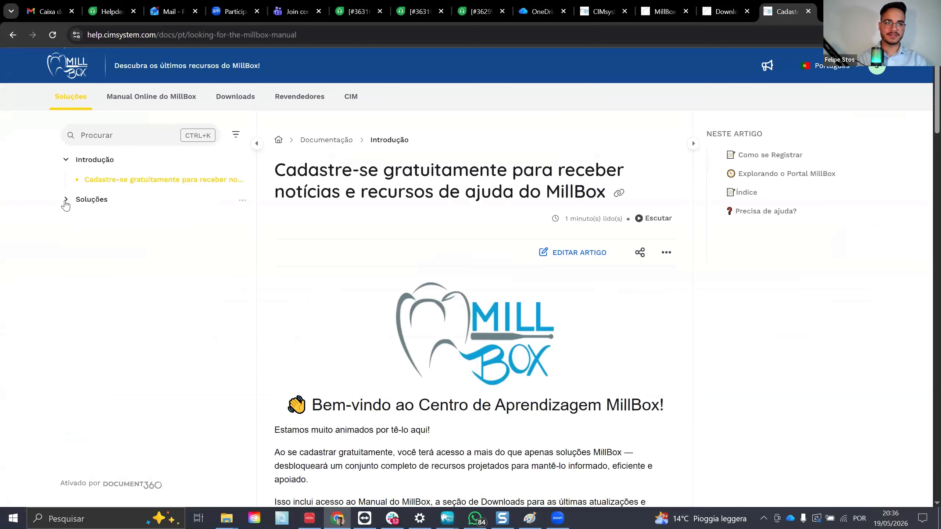
pyautogui.click(65, 201)
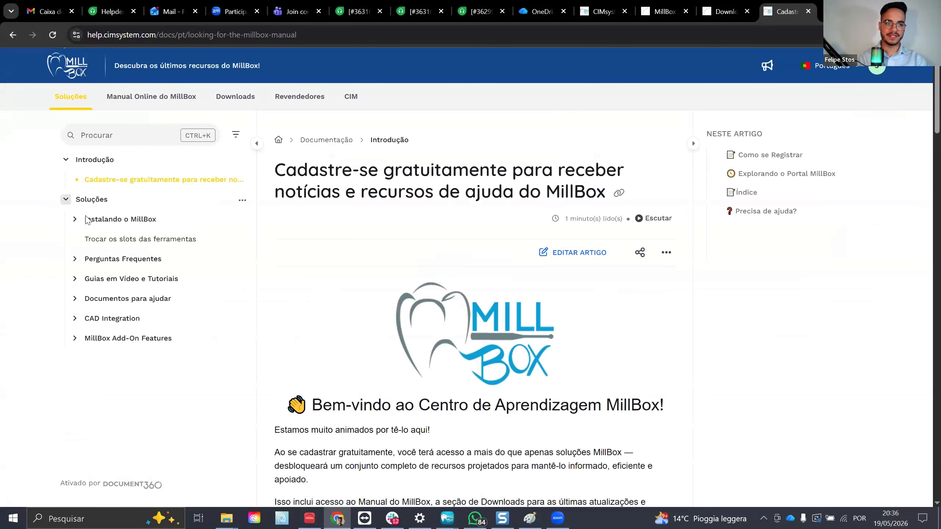
pyautogui.click(75, 259)
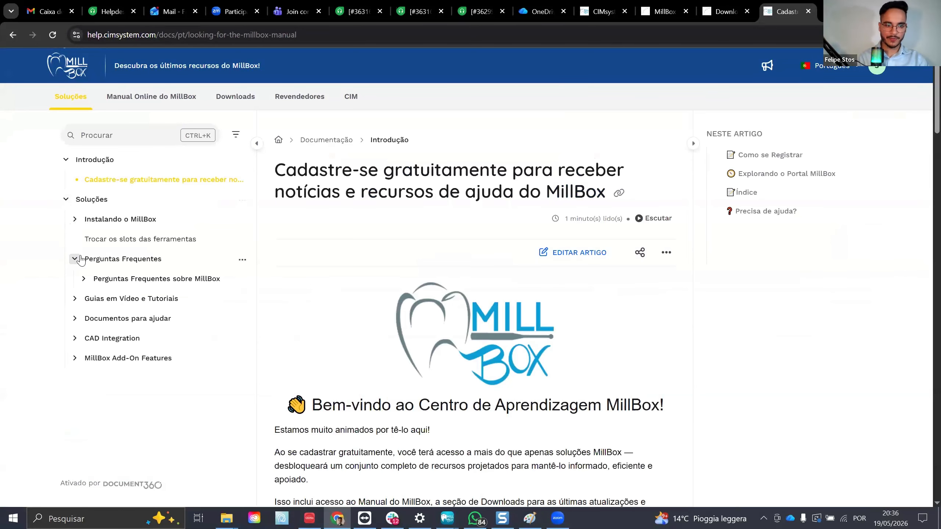
pyautogui.click(75, 298)
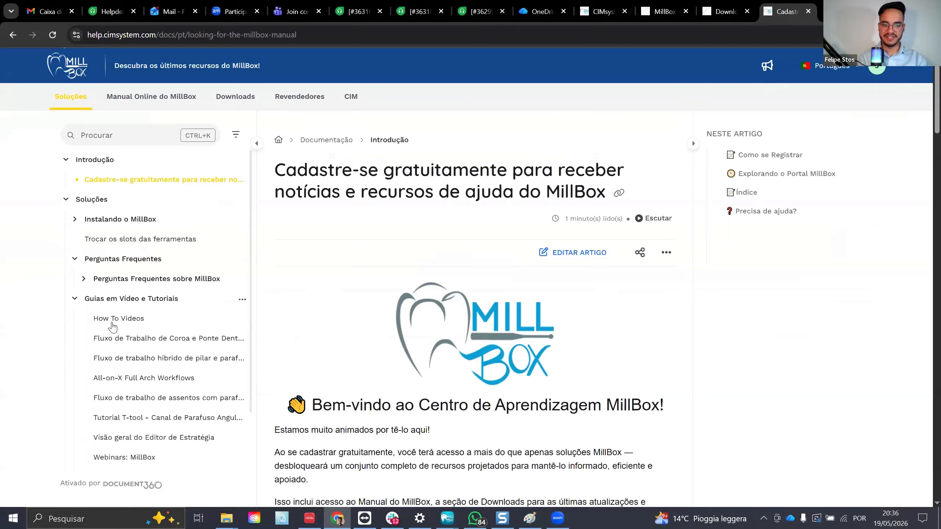
# Step: Browse the Perguntas Frequentes sobre MillBox articles on recommended PC specifications, finding the dongle number and antivirus exclusions
pyautogui.click(84, 279)
pyautogui.click(124, 300)
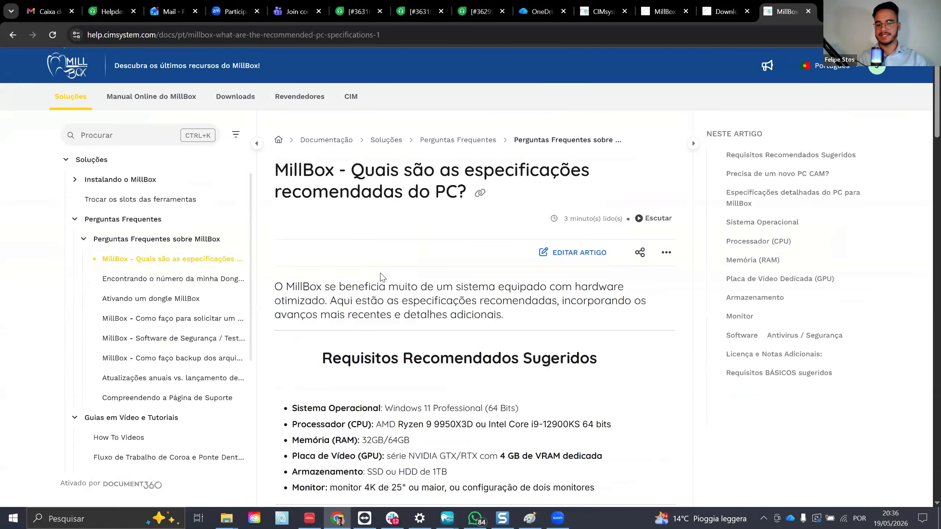
pyautogui.scroll(-2, 383, 277)
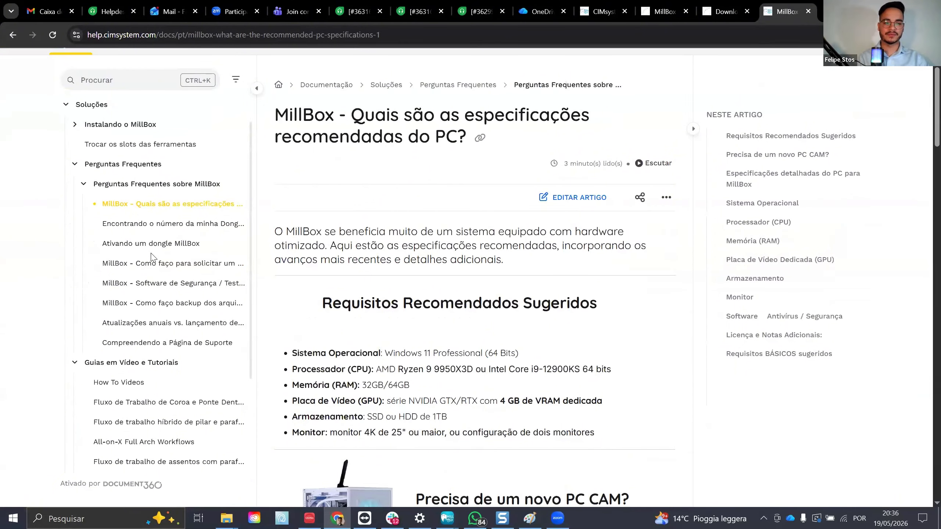
pyautogui.click(159, 224)
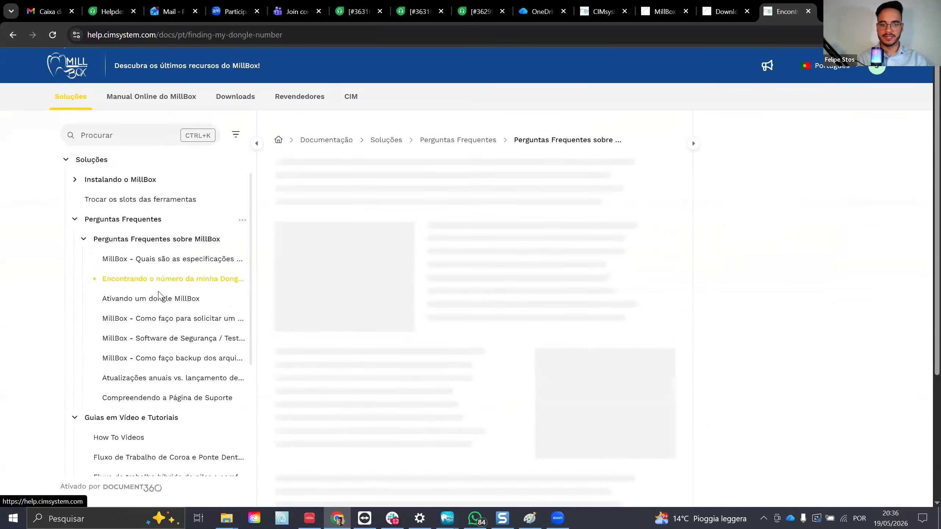
pyautogui.click(163, 319)
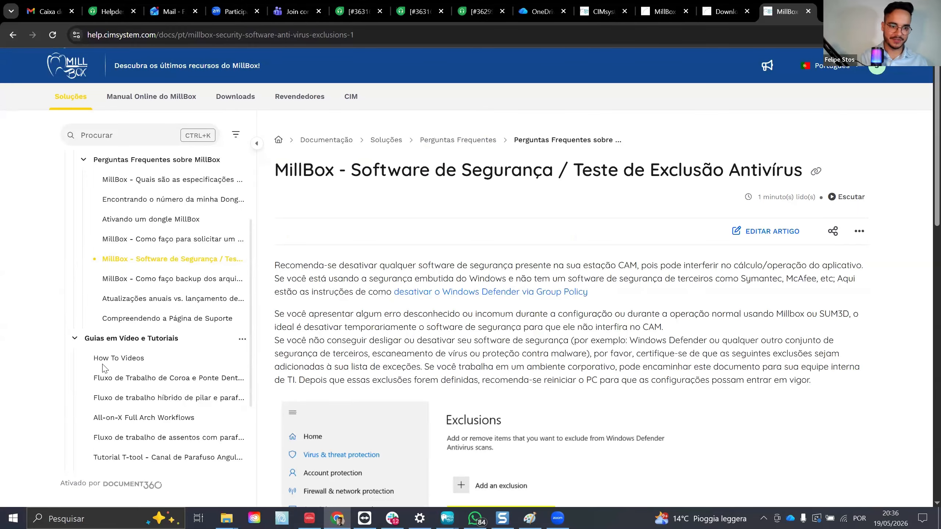
# Step: Expand the MillBox video list and look through the article Tutorial T-tool - Canal de Parafuso Angulado e Cases MUA
pyautogui.scroll(-3, 104, 367)
pyautogui.click(83, 417)
pyautogui.scroll(-2, 119, 370)
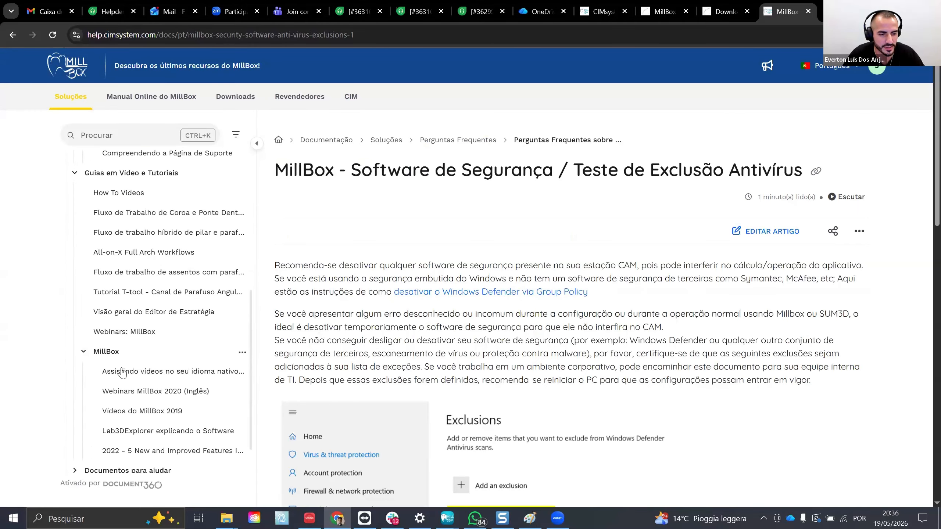
pyautogui.click(122, 292)
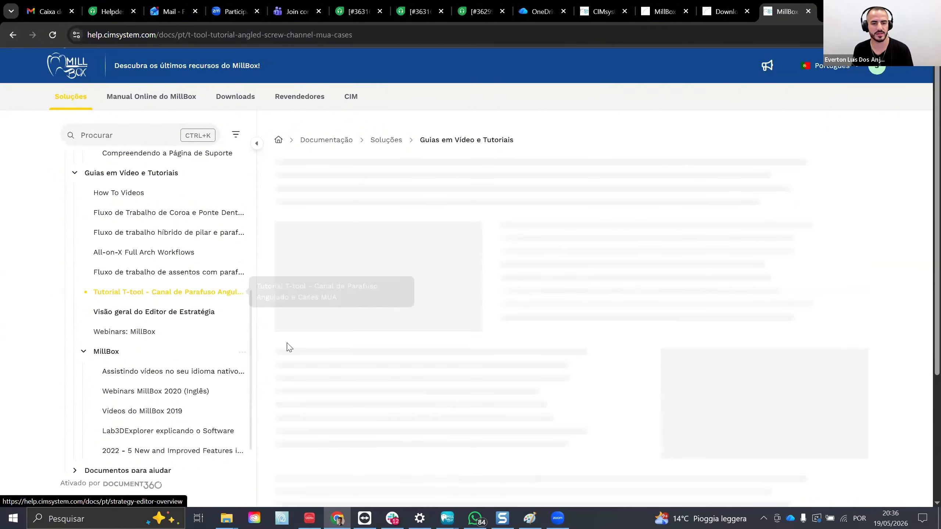
pyautogui.scroll(-2, 352, 325)
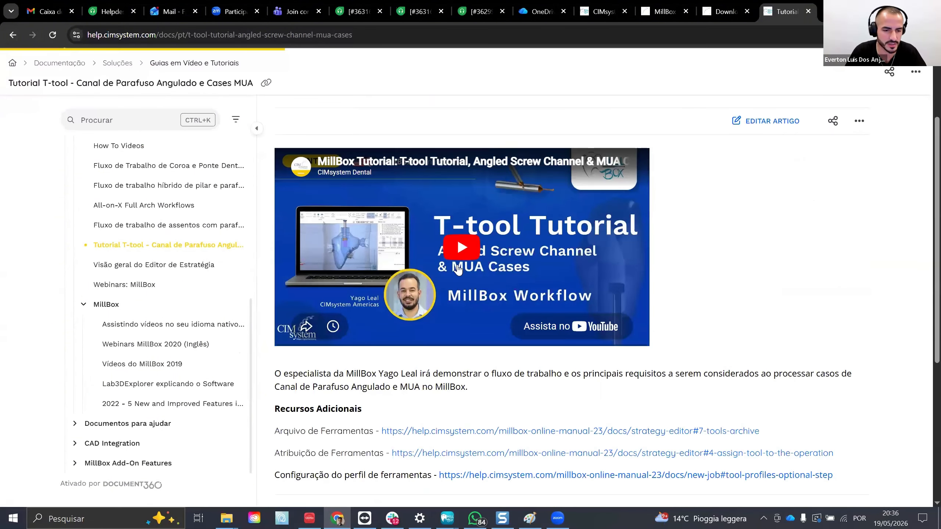
pyautogui.scroll(-4, 157, 259)
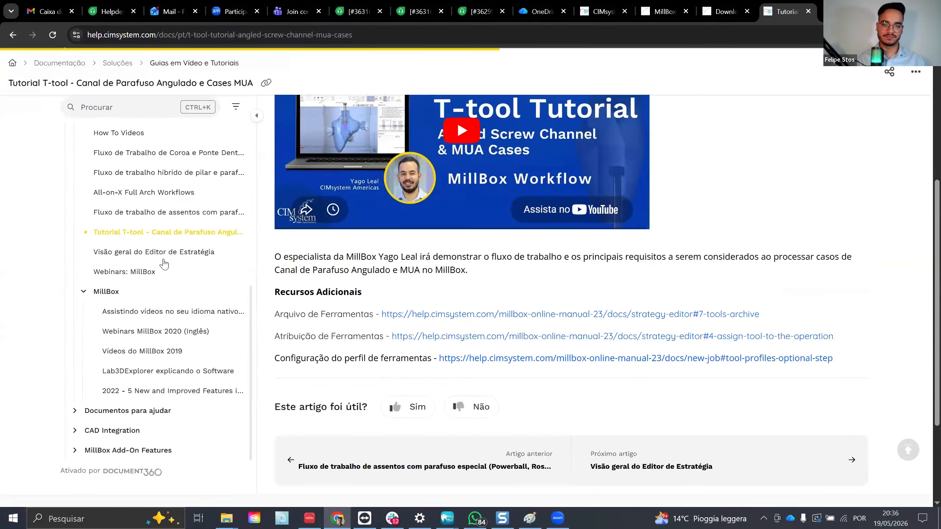
pyautogui.scroll(7, 554, 102)
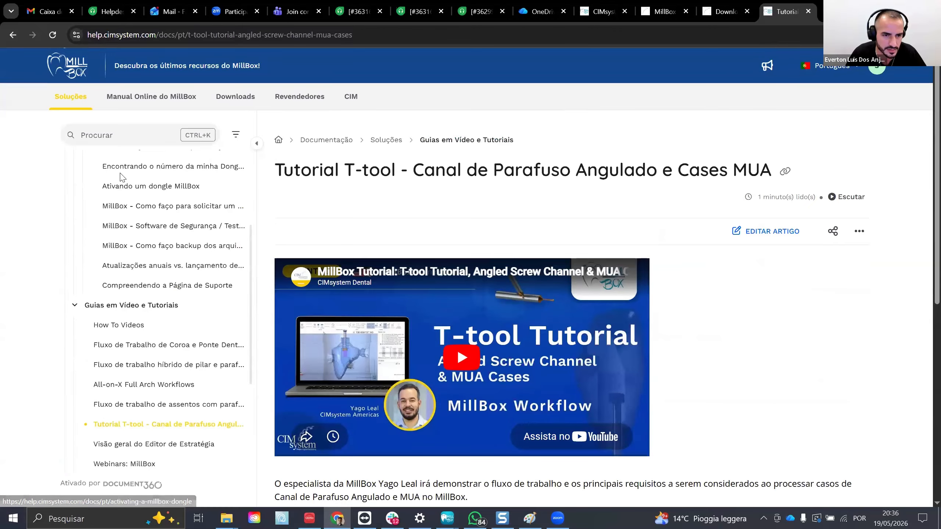
# Step: Open the MillBox Online Manual and its article on minimum and recommended computer specifications
pyautogui.scroll(4, 102, 189)
pyautogui.click(151, 97)
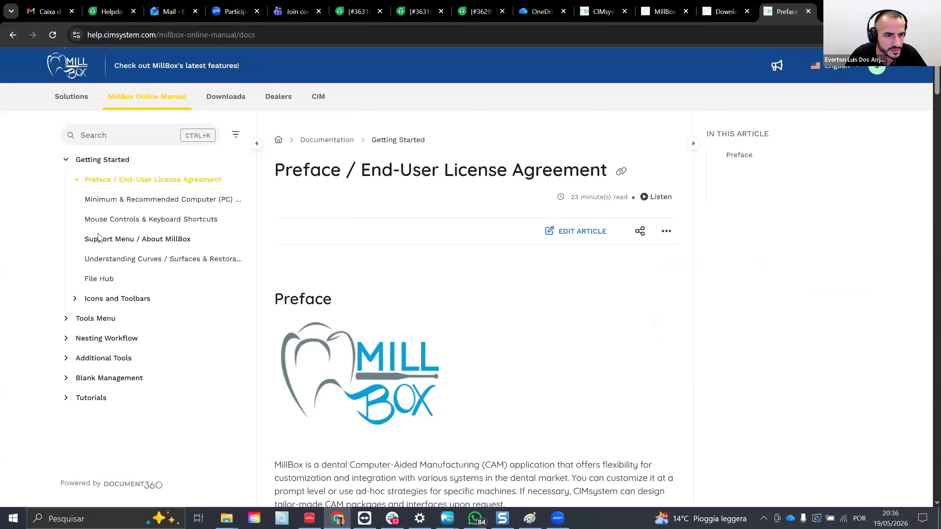
pyautogui.click(106, 201)
# Step: Switch the online manual to Português and open the Visualizar Ferramentas article under Icons and Toolbars
pyautogui.click(835, 68)
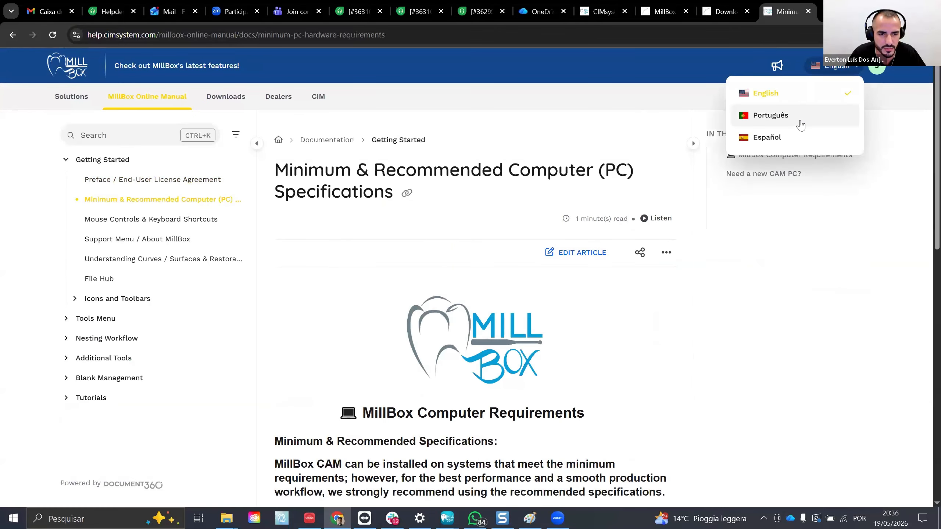
pyautogui.click(801, 123)
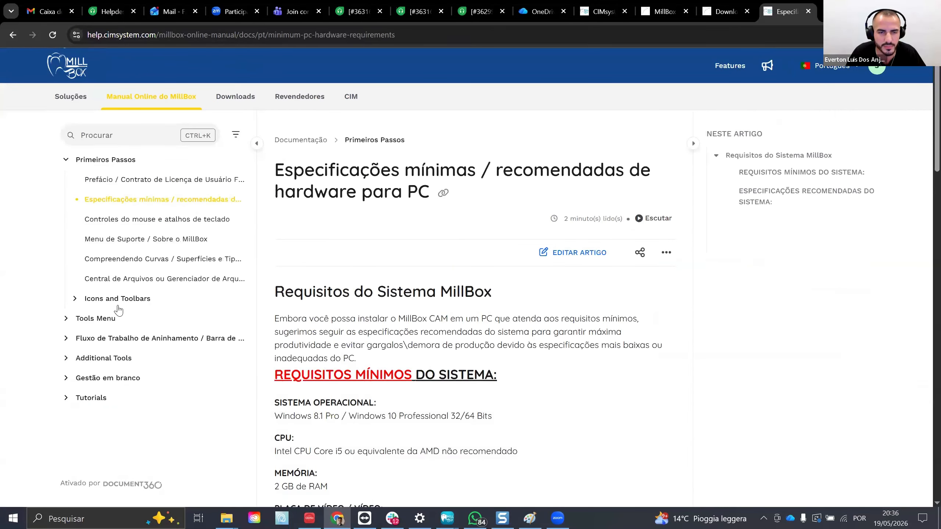
pyautogui.click(76, 298)
pyautogui.click(106, 318)
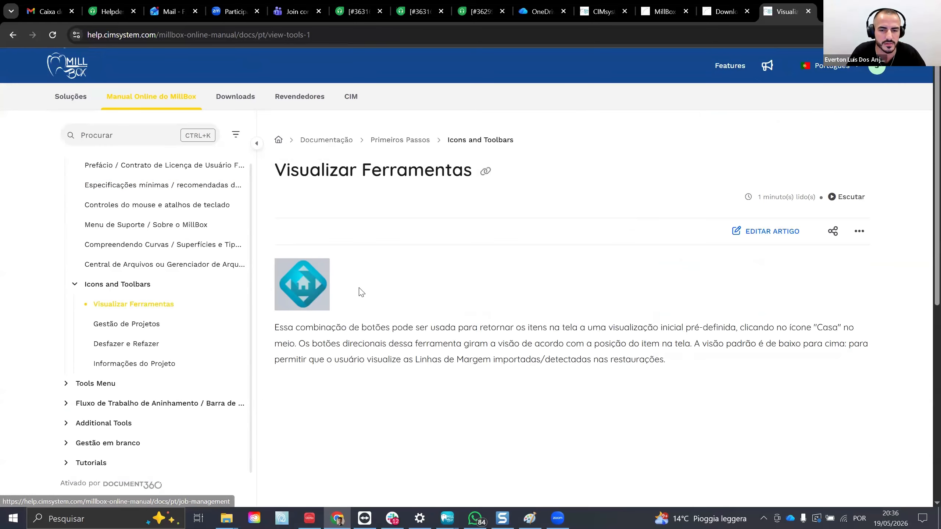
# Step: Look through the Visualizar Ferramentas article, and open and skim the Gestão de Projetos article under Icons and Toolbars
pyautogui.scroll(-3, 365, 293)
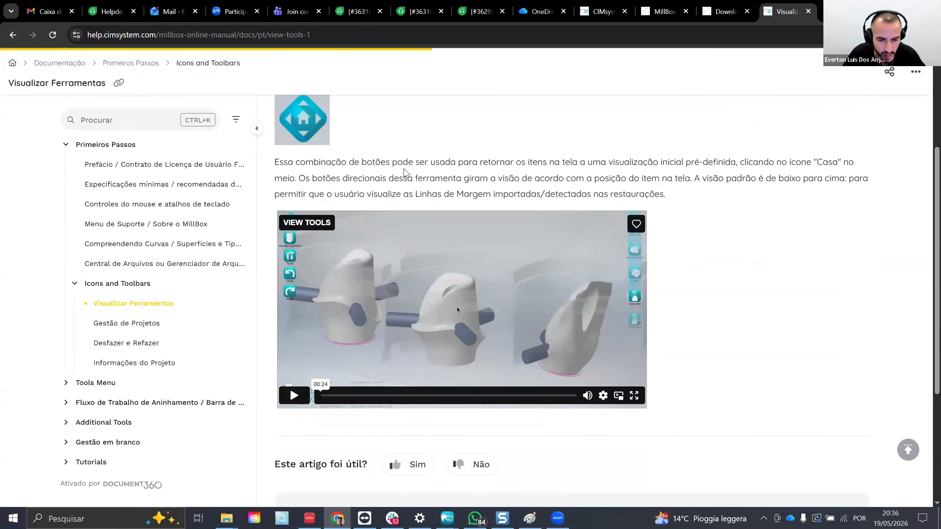
pyautogui.scroll(-5, 409, 183)
pyautogui.scroll(10, 412, 186)
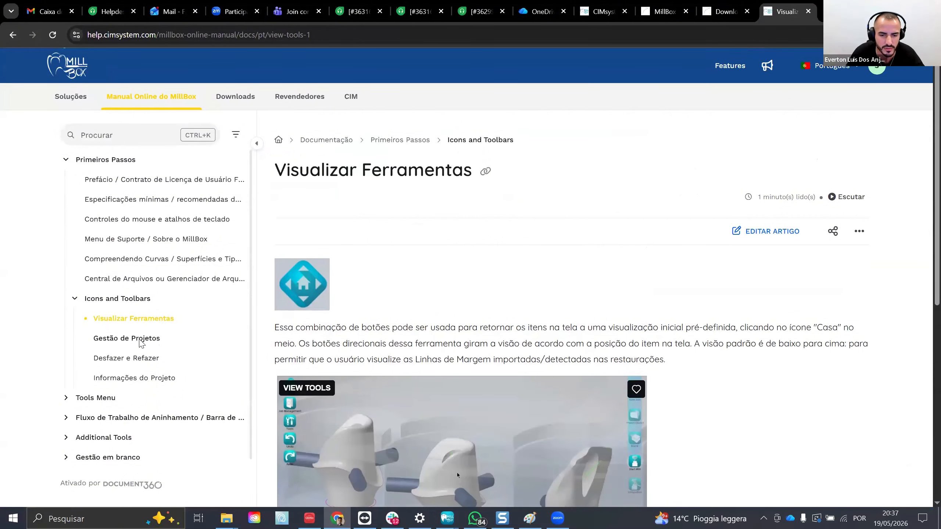
pyautogui.click(143, 339)
pyautogui.scroll(-5, 431, 306)
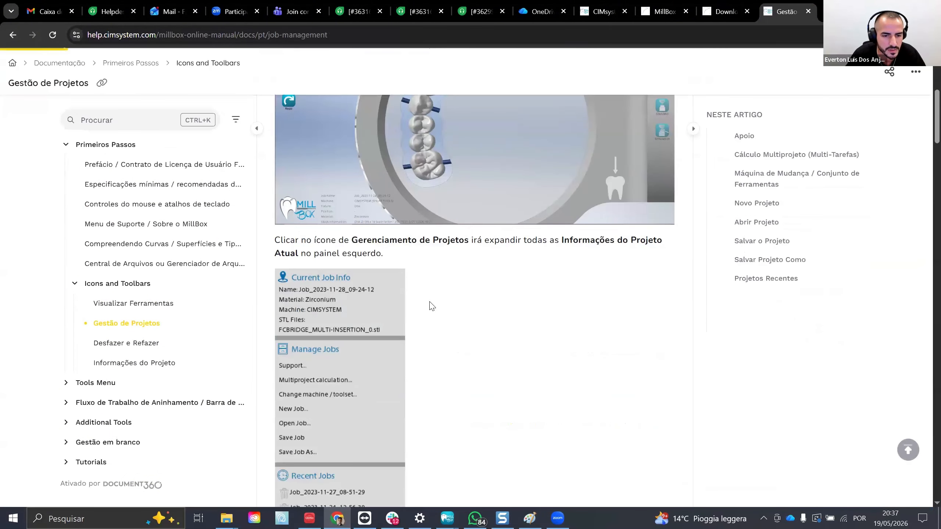
pyautogui.scroll(-15, 434, 309)
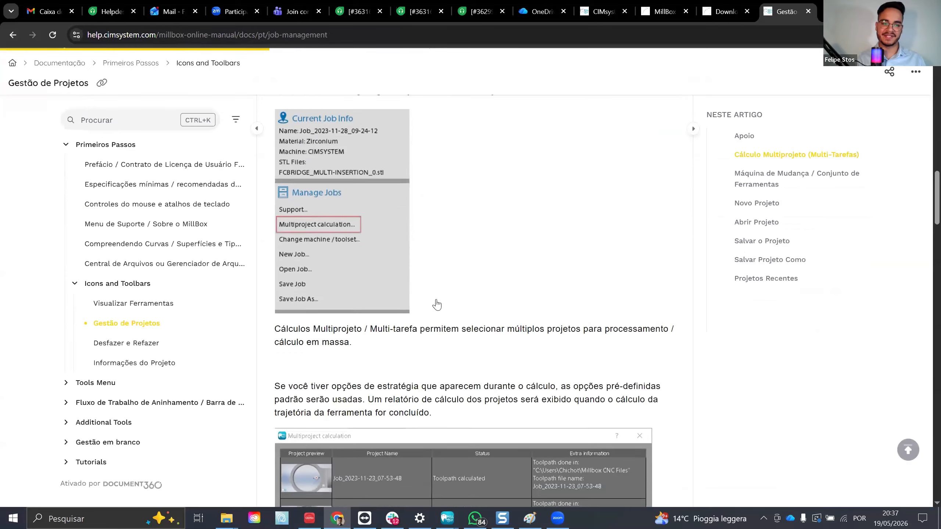
pyautogui.scroll(20, 439, 300)
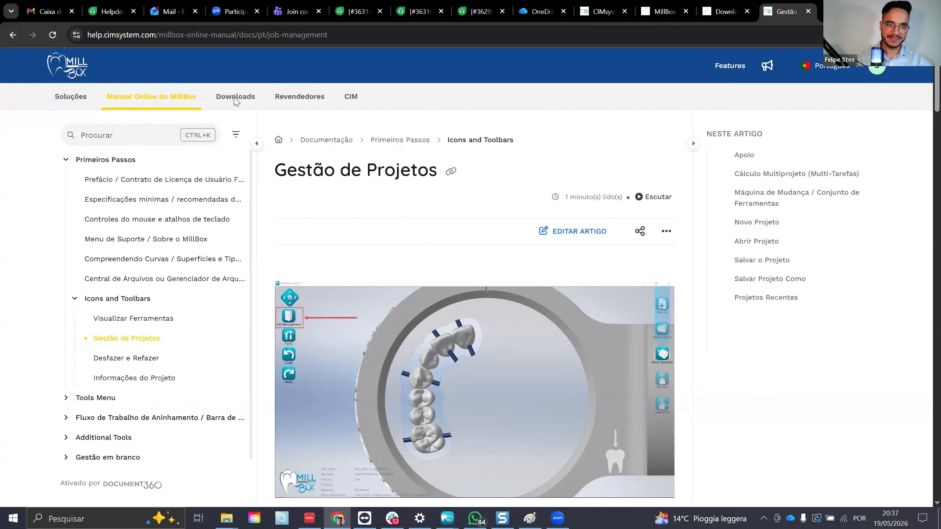
# Step: Return to the Soluções section of the help portal and highlight its web address for viewers
pyautogui.click(72, 97)
pyautogui.hotkey('ctrl', 'l')
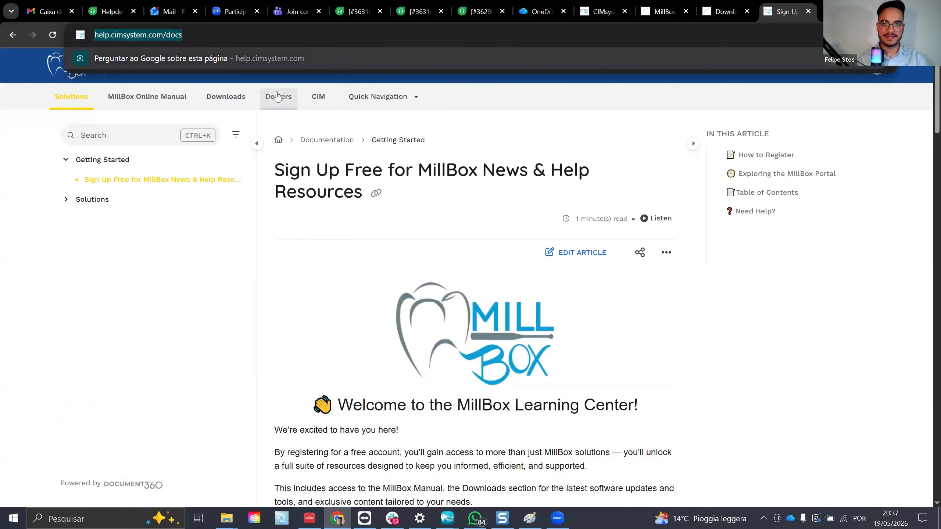
pyautogui.click(511, 244)
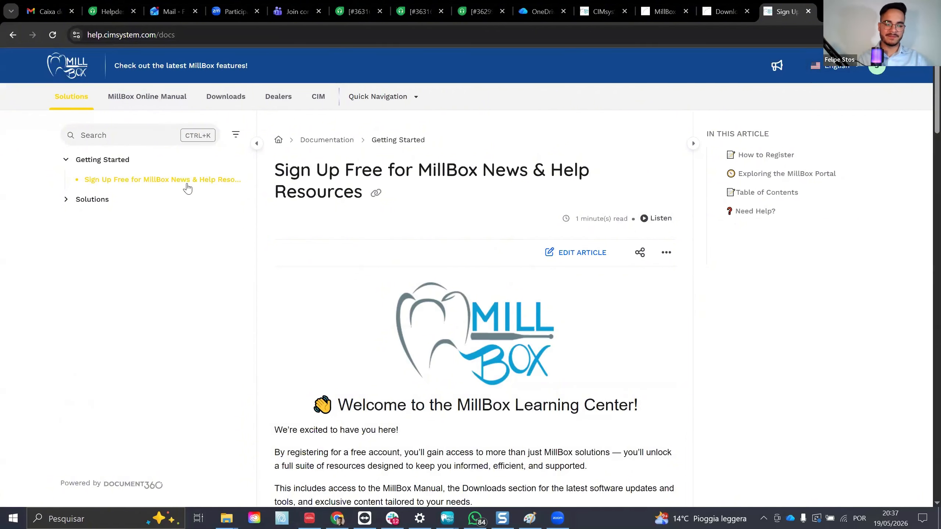
# Step: Reopen the MillBox Online Manual and glance through its Preface / End-User License Agreement article
pyautogui.click(118, 99)
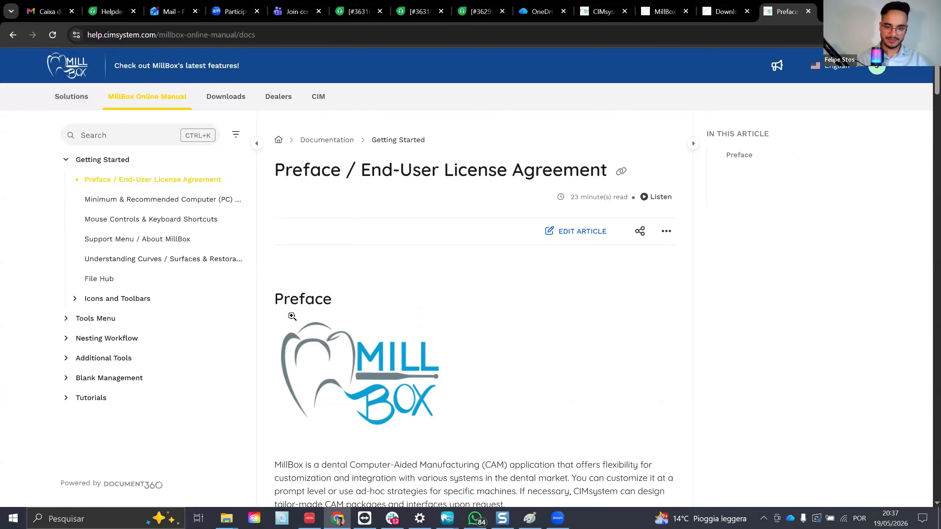
pyautogui.scroll(-5, 292, 316)
pyautogui.scroll(5, 601, 130)
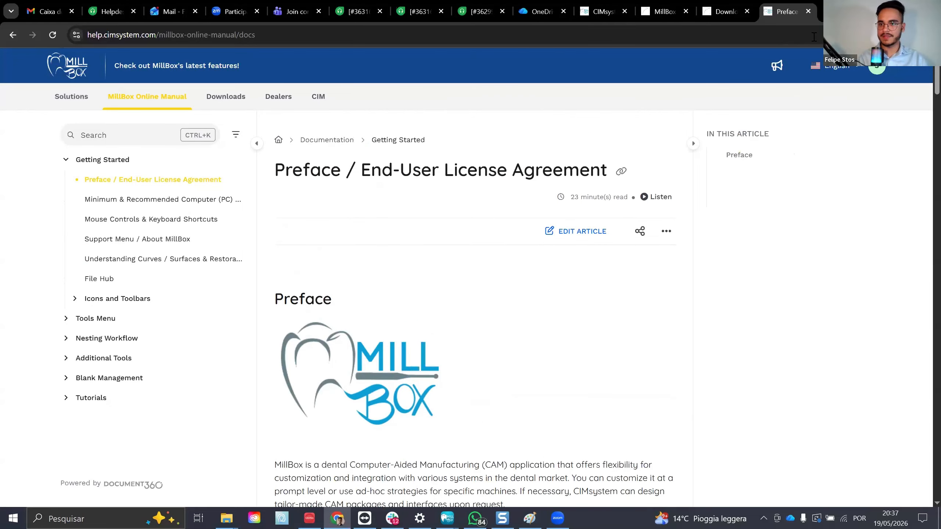